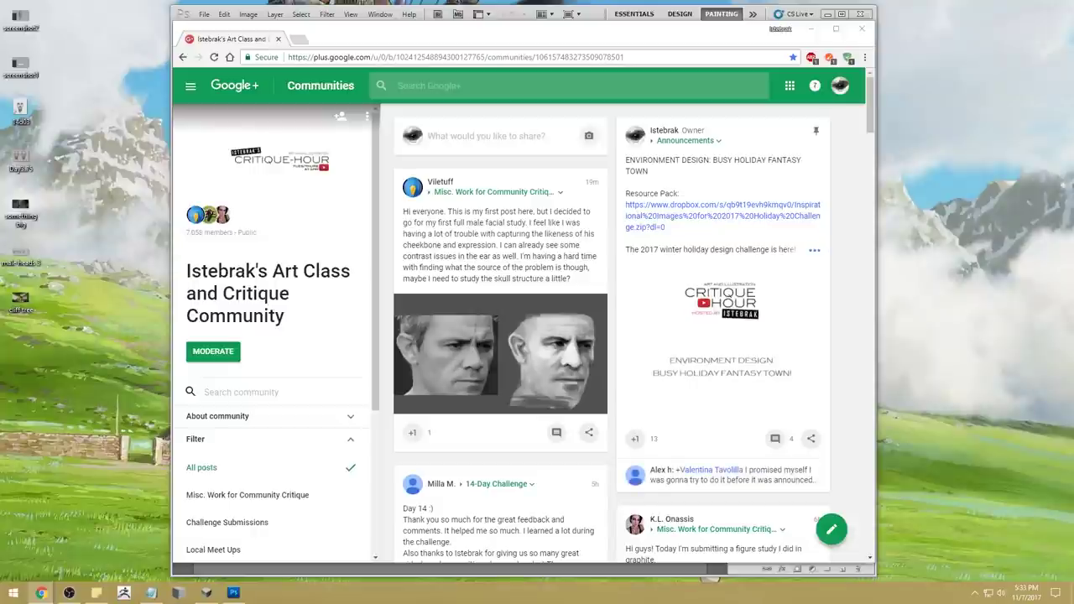
# Switch to PortraitStudio, load a head-and-shoulders bust model and move its light to illuminate the face from the front
pyautogui.click(206, 592)
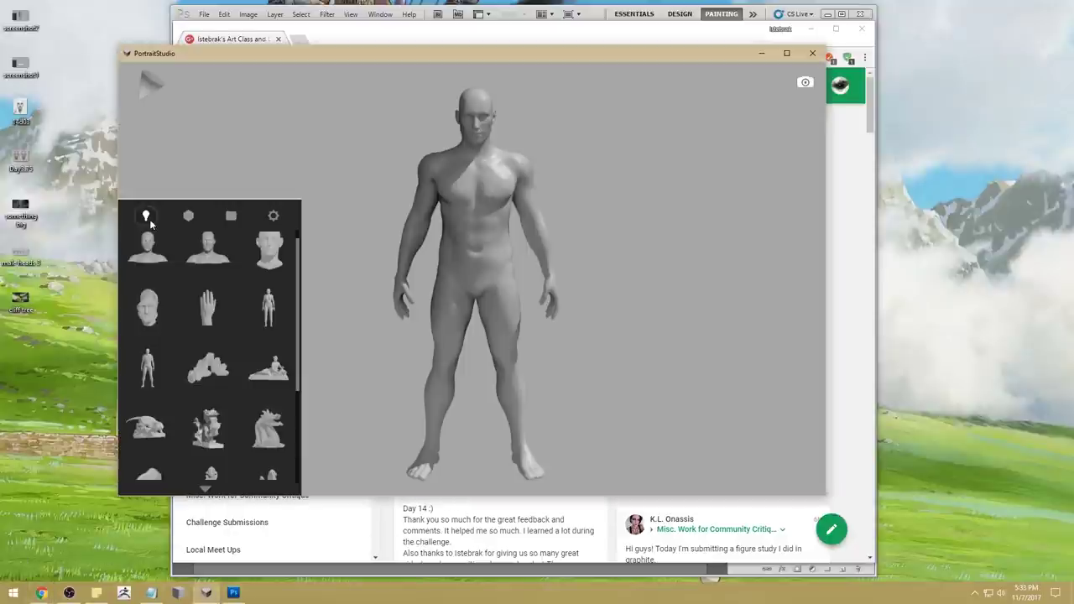
pyautogui.scroll(-3, 270, 363)
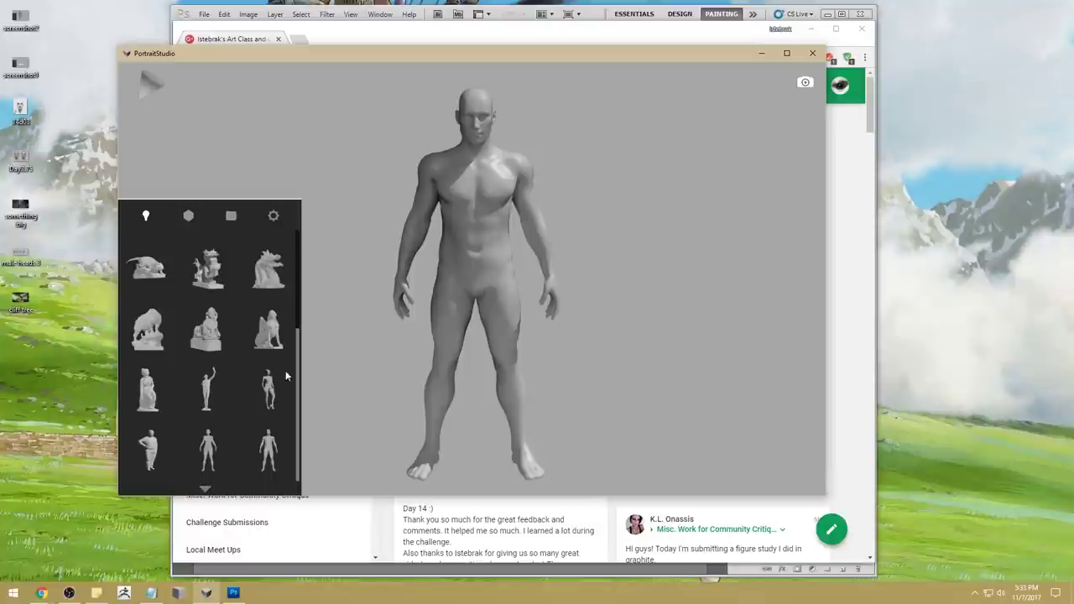
pyautogui.scroll(3, 270, 387)
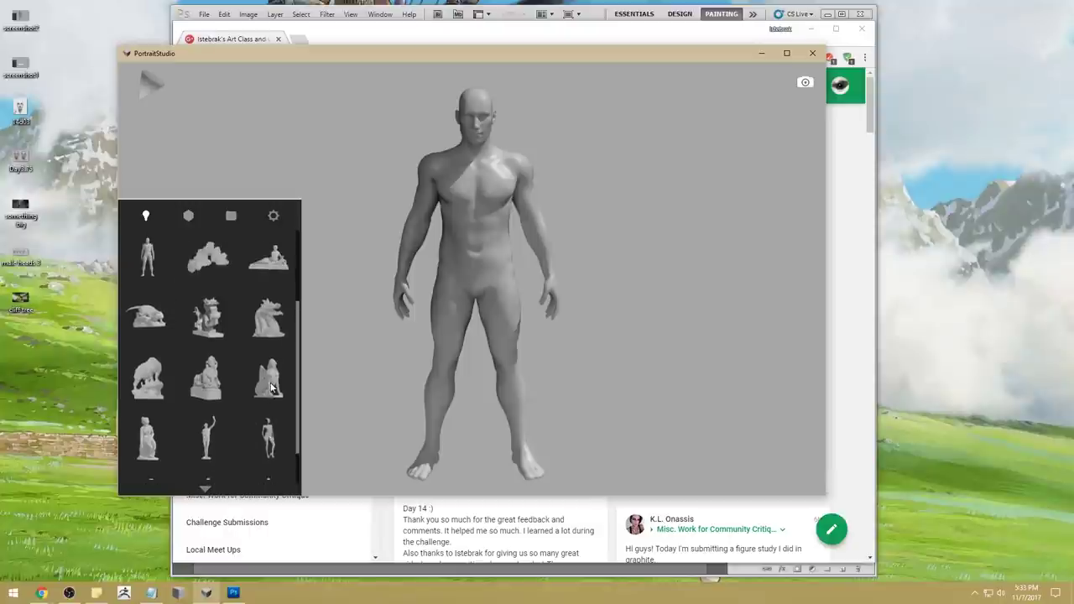
pyautogui.click(277, 275)
pyautogui.click(195, 264)
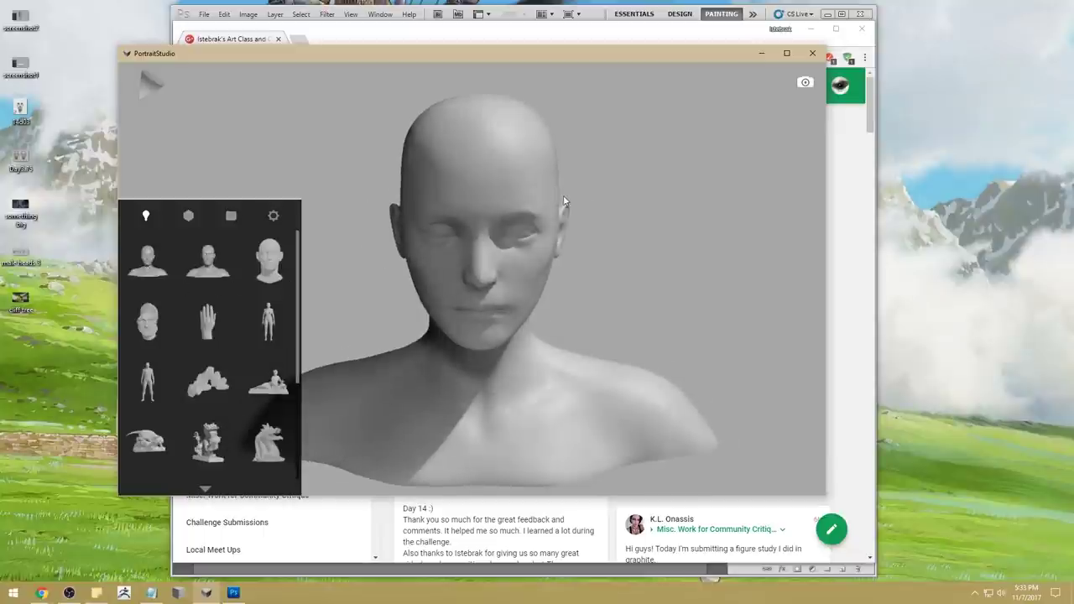
pyautogui.moveTo(534, 204); pyautogui.dragTo(605, 167)
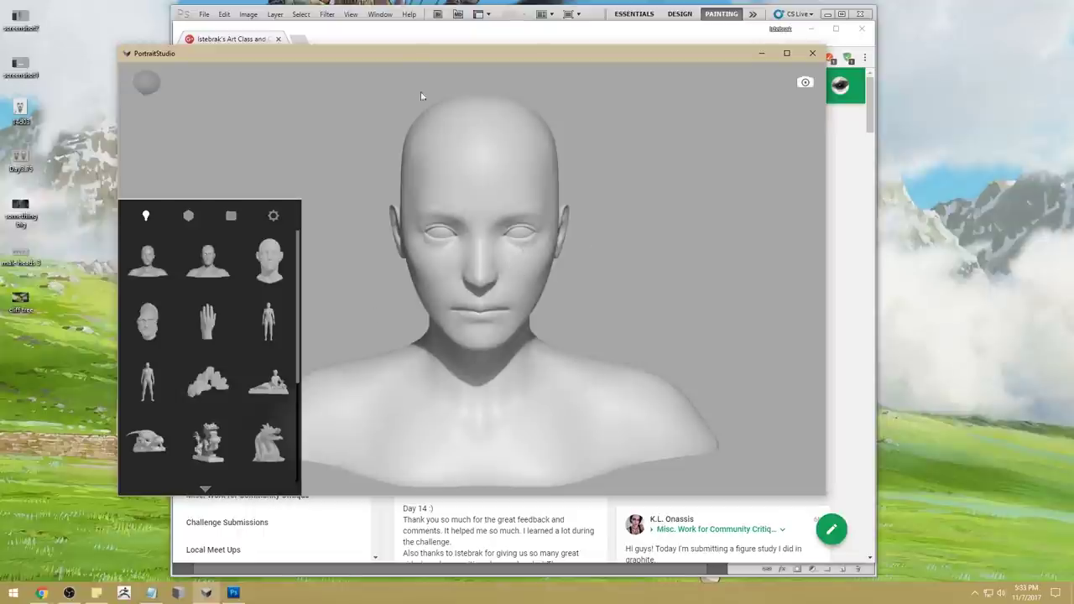
# Switch to Photoshop and remove both horizontal guides from Day3.75.jpg
pyautogui.click(528, 22)
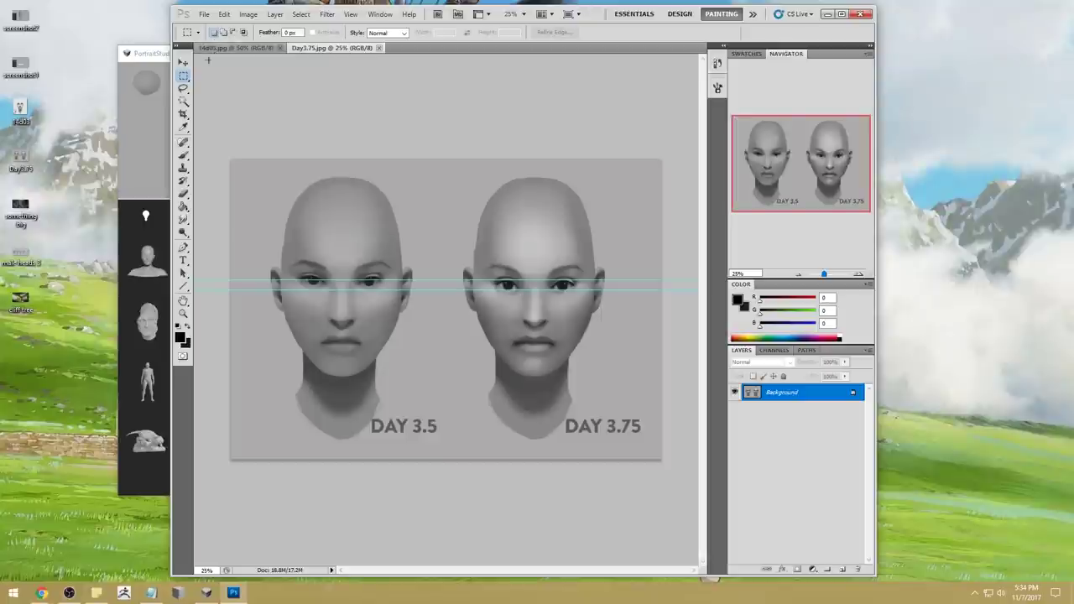
pyautogui.click(182, 63)
pyautogui.moveTo(224, 280); pyautogui.dragTo(224, 280)
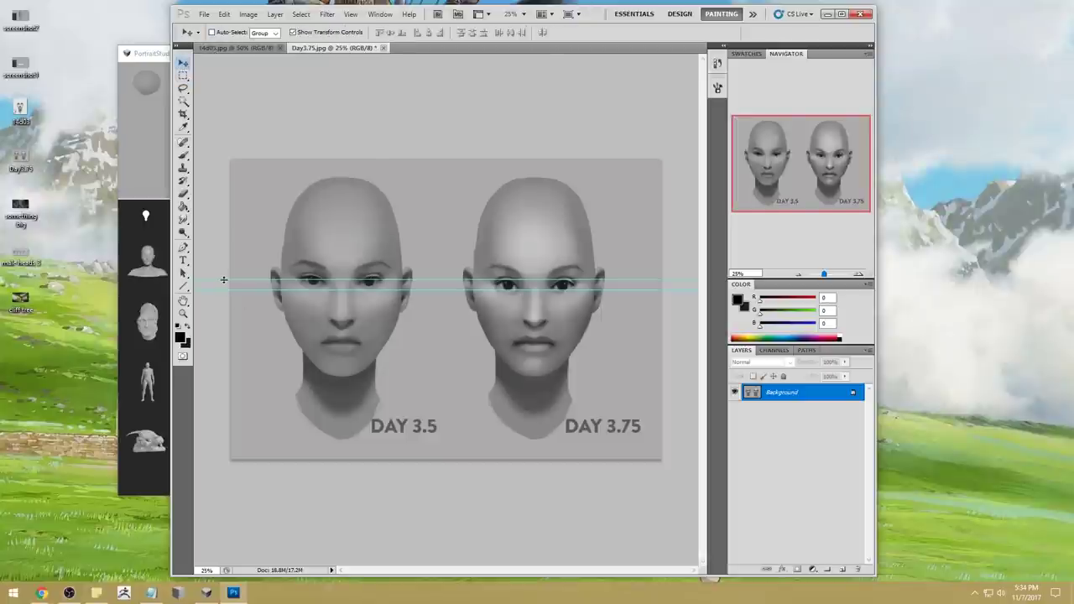
pyautogui.moveTo(224, 2); pyautogui.dragTo(224, 3)
pyautogui.moveTo(206, 292); pyautogui.dragTo(301, 62)
# Bring up the 14d03.jpg portrait and choose the 80 px textured preset for the Brush tool
pyautogui.click(250, 51)
pyautogui.click(333, 50)
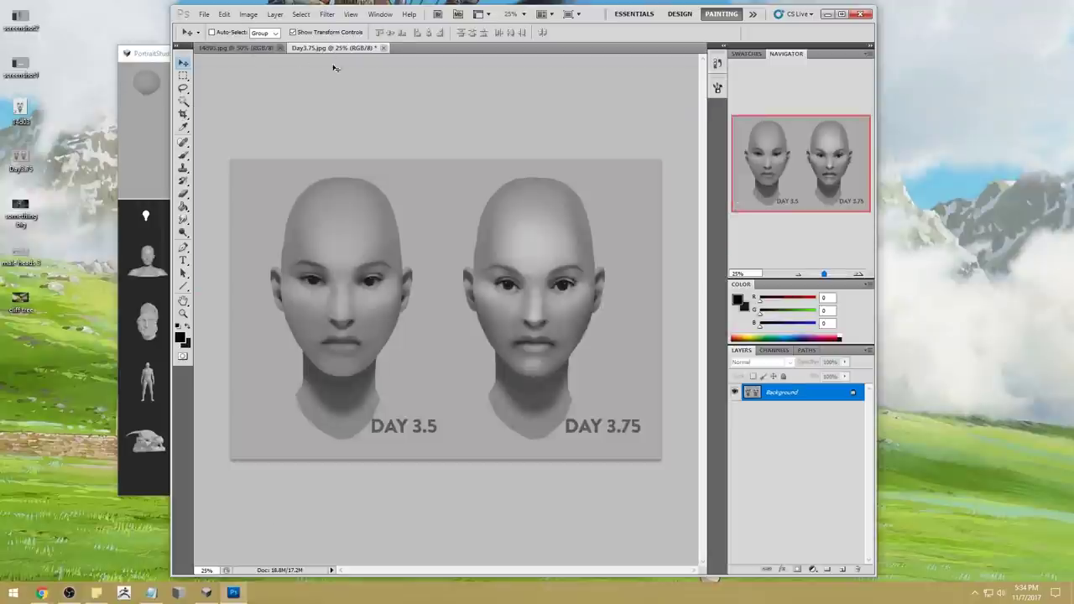
pyautogui.click(254, 50)
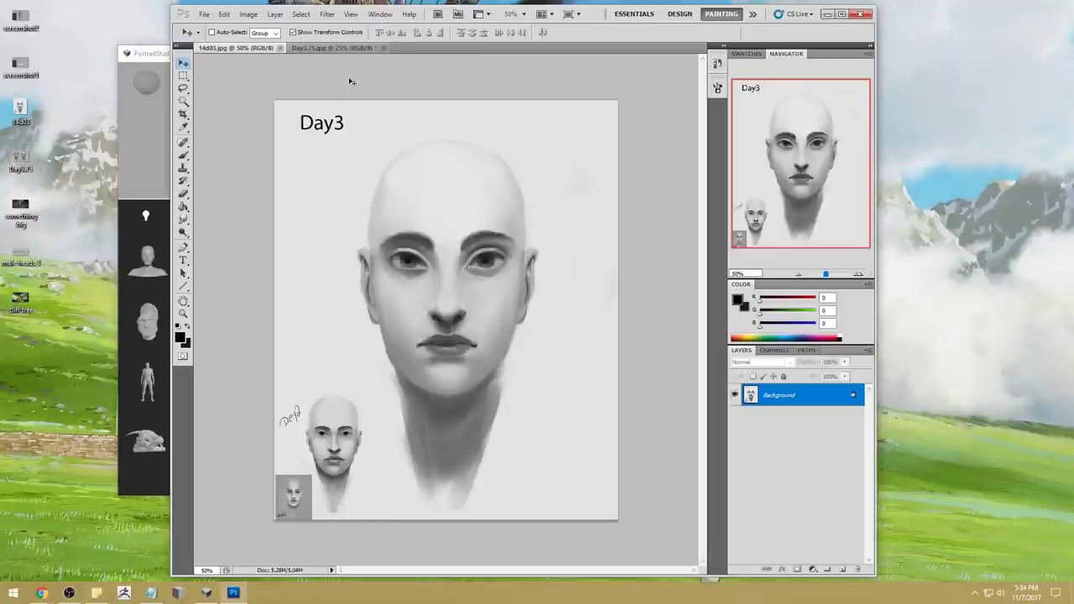
pyautogui.press('b')
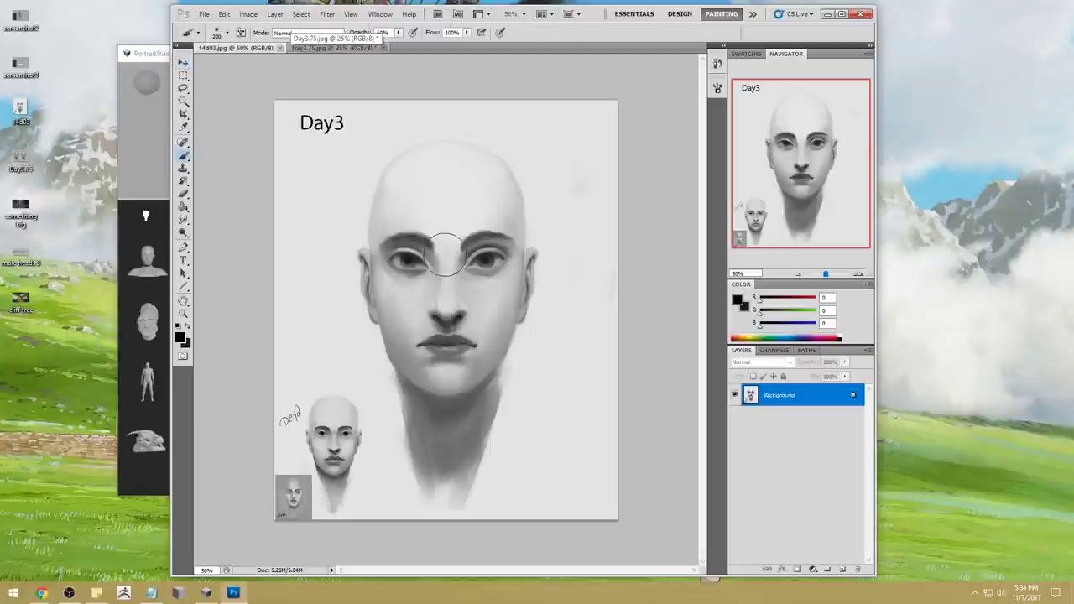
pyautogui.rightClick(422, 181)
pyautogui.click(531, 357)
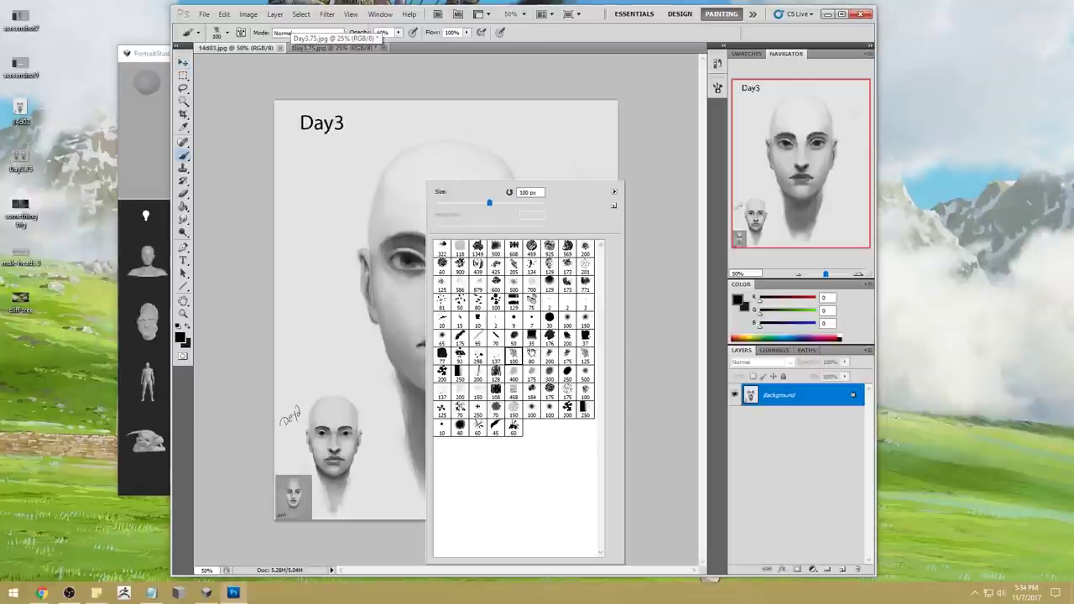
pyautogui.click(641, 282)
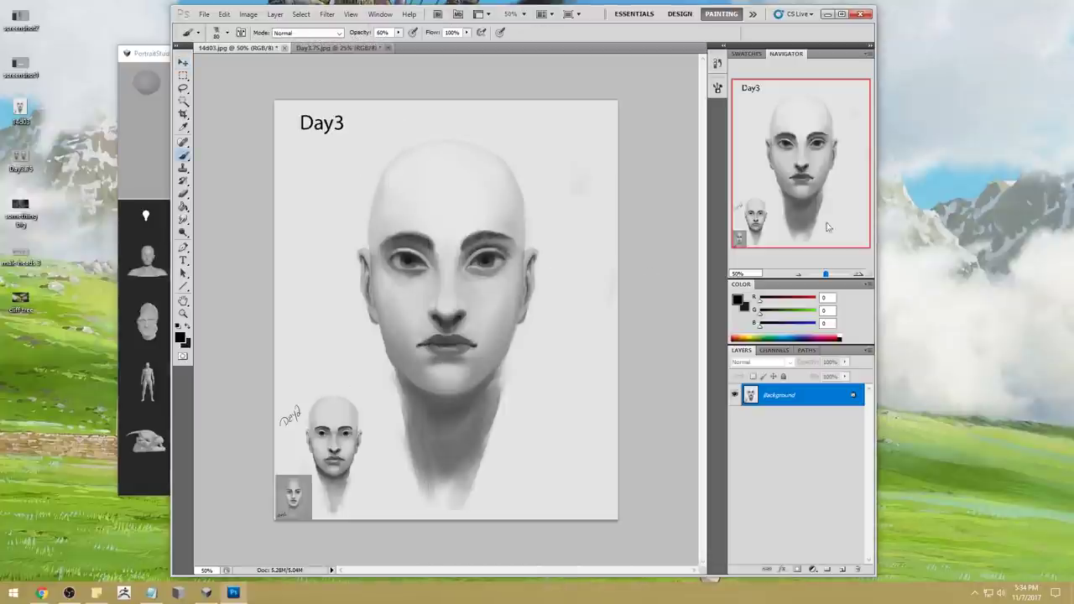
# Open the PenTablet settings and set the tablet's screen mapping to All desktop area
pyautogui.click(976, 595)
pyautogui.doubleClick(965, 549)
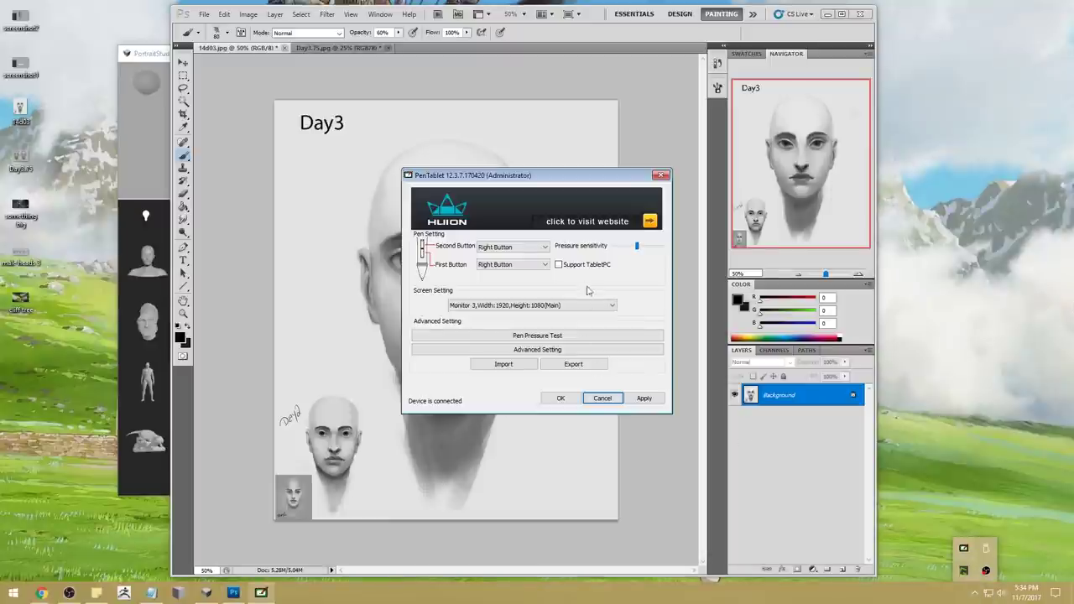
pyautogui.click(516, 305)
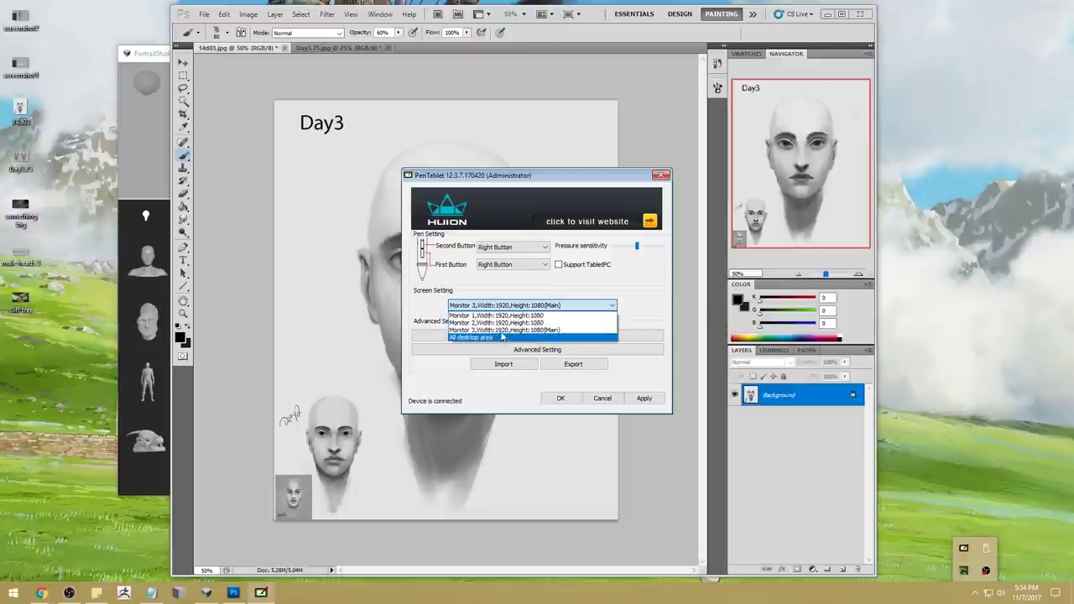
pyautogui.click(499, 337)
pyautogui.click(557, 398)
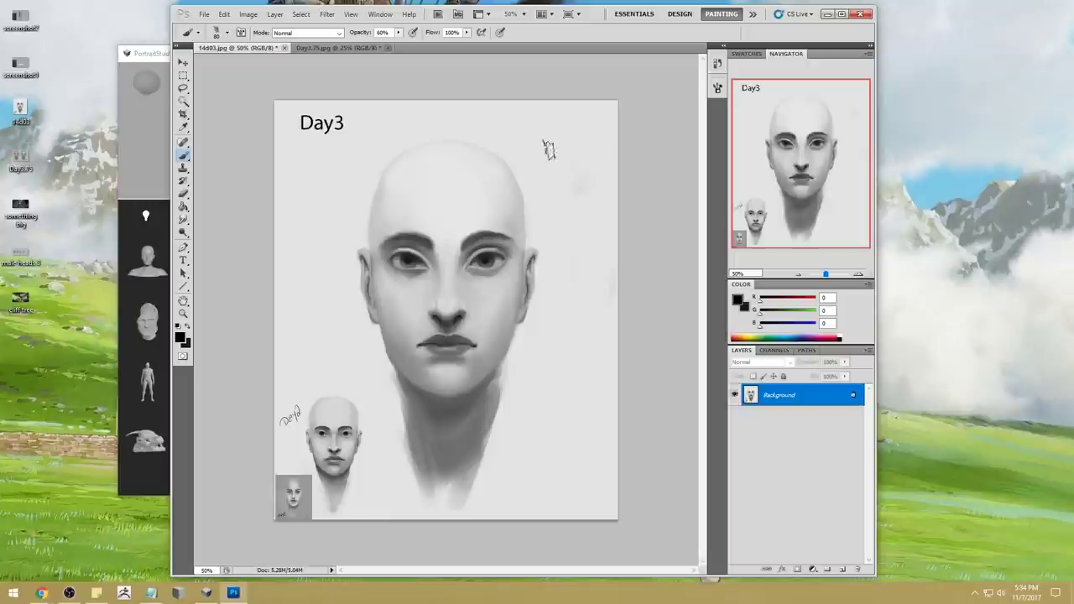
# Add a new layer in Darken mode above the portrait and fill it with light gray (RGB 201, 201, 201)
pyautogui.click(842, 569)
pyautogui.press('g')
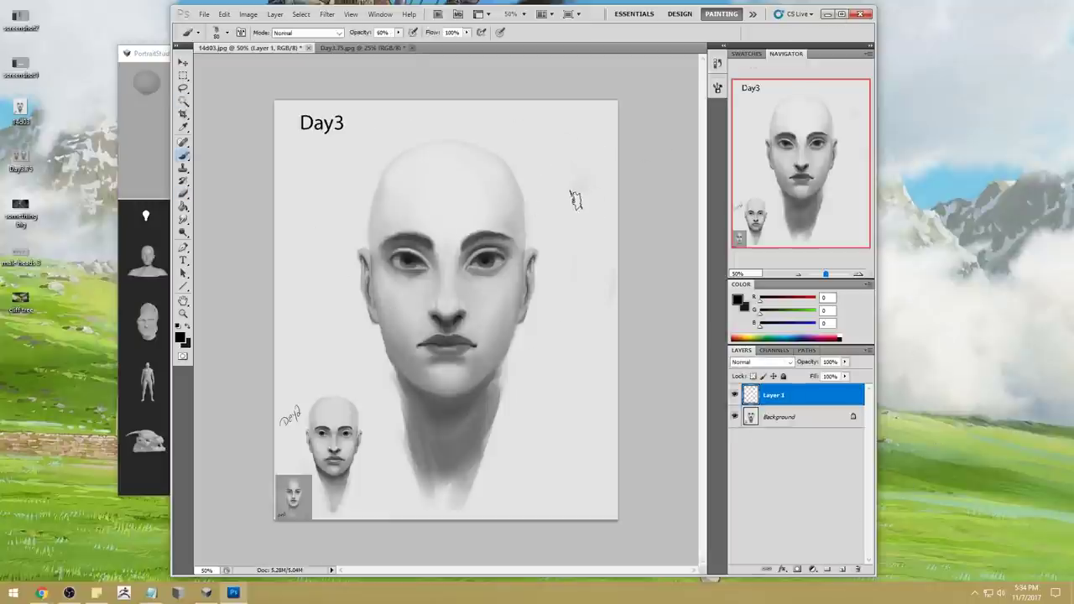
pyautogui.hotkey('shift', 'g')
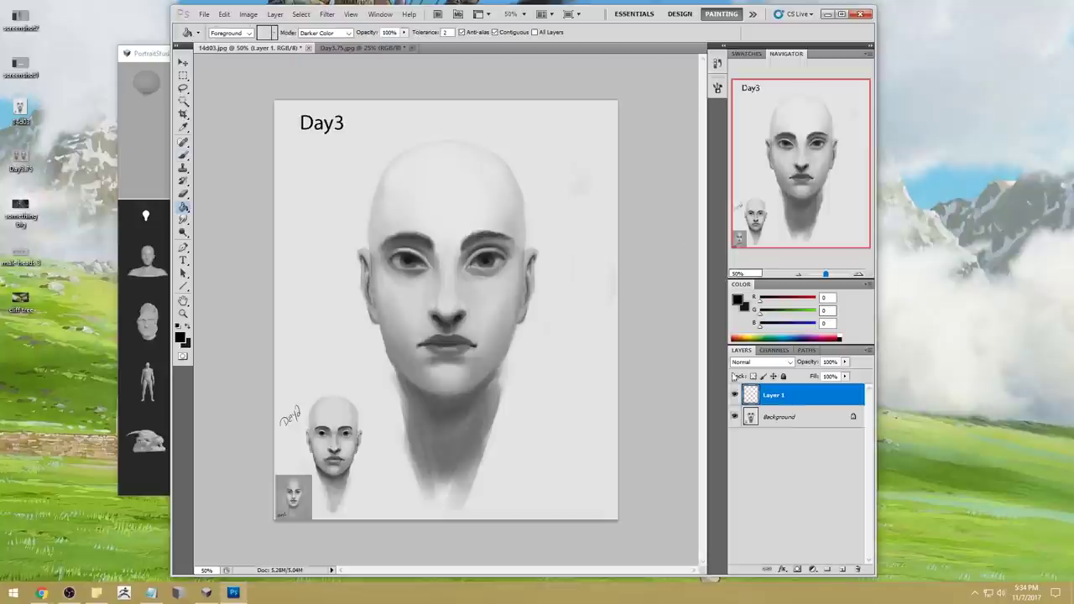
pyautogui.click(759, 362)
pyautogui.click(741, 100)
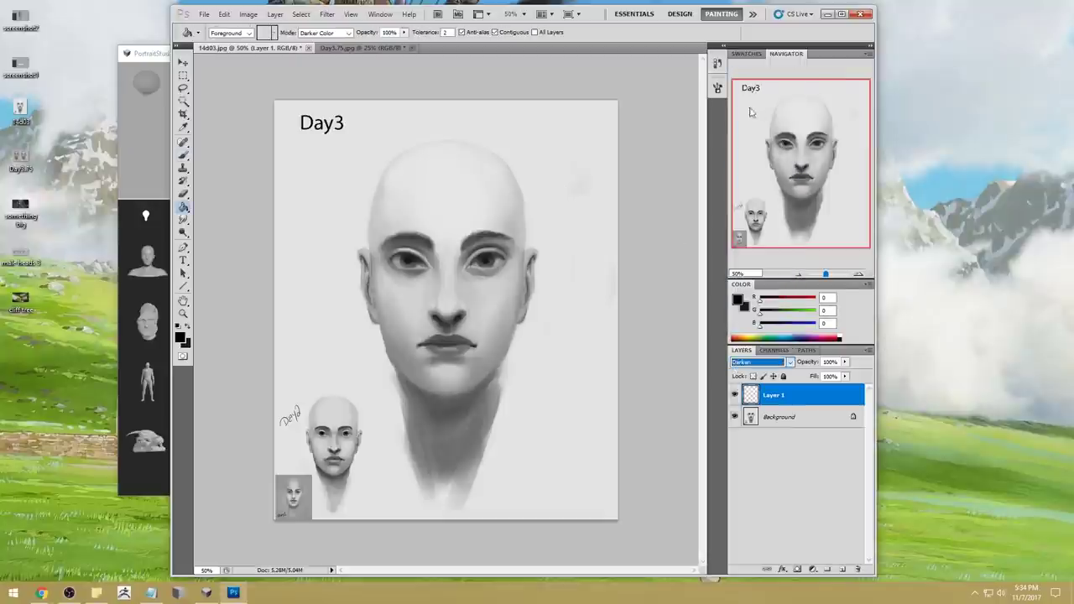
pyautogui.moveTo(529, 200)
pyautogui.keyDown('alt'); pyautogui.keyDown('shift'); pyautogui.mouseDown(button='right')
pyautogui.moveTo(503, 204)
pyautogui.moveTo(529, 195)
pyautogui.mouseUp(button='right'); pyautogui.keyUp('shift'); pyautogui.keyUp('alt')
pyautogui.click(546, 190)
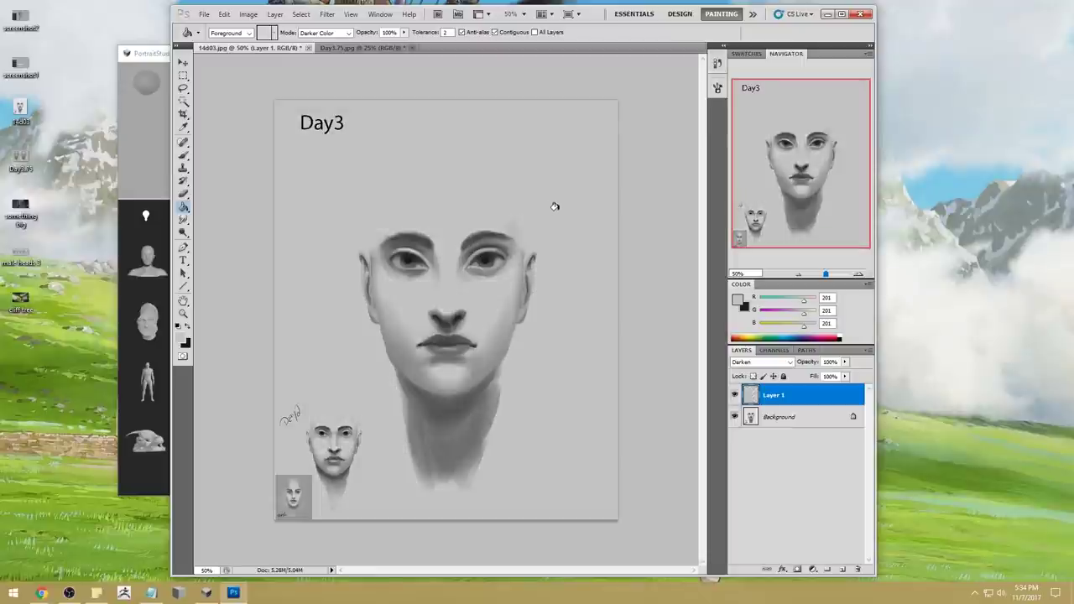
# Erase the gray fill on Layer 1 over the forehead with the Eraser tool
pyautogui.click(778, 417)
pyautogui.press('e')
pyautogui.moveTo(480, 227)
pyautogui.mouseDown()
pyautogui.moveTo(457, 239)
pyautogui.moveTo(491, 229)
pyautogui.mouseUp()
pyautogui.hotkey('ctrl', 'z')
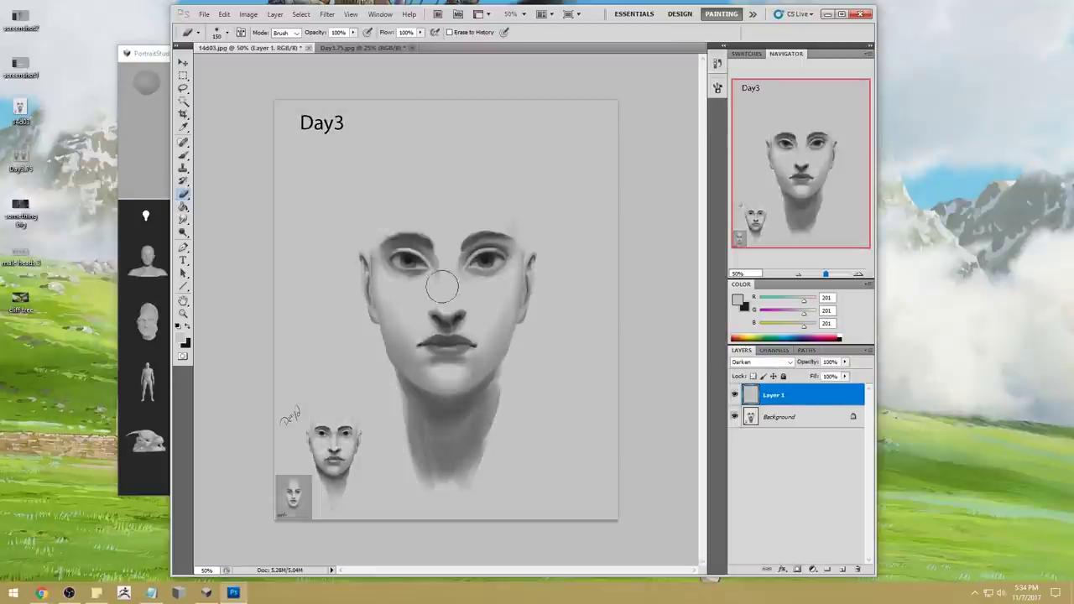
pyautogui.moveTo(474, 215)
pyautogui.mouseDown()
pyautogui.moveTo(422, 228)
pyautogui.moveTo(434, 219)
pyautogui.mouseUp()
# Switch the Eraser to the 125 px brush and erase more of the gray over the forehead, undoing the last stroke
pyautogui.rightClick(434, 218)
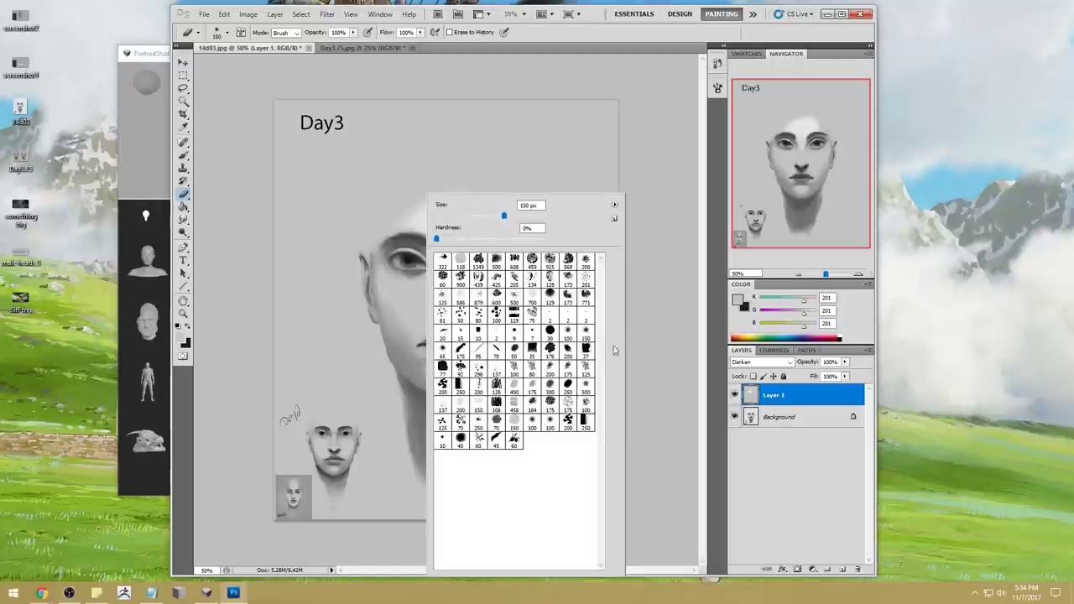
pyautogui.click(532, 369)
pyautogui.moveTo(463, 201); pyautogui.dragTo(377, 240)
pyautogui.moveTo(432, 181); pyautogui.dragTo(369, 209)
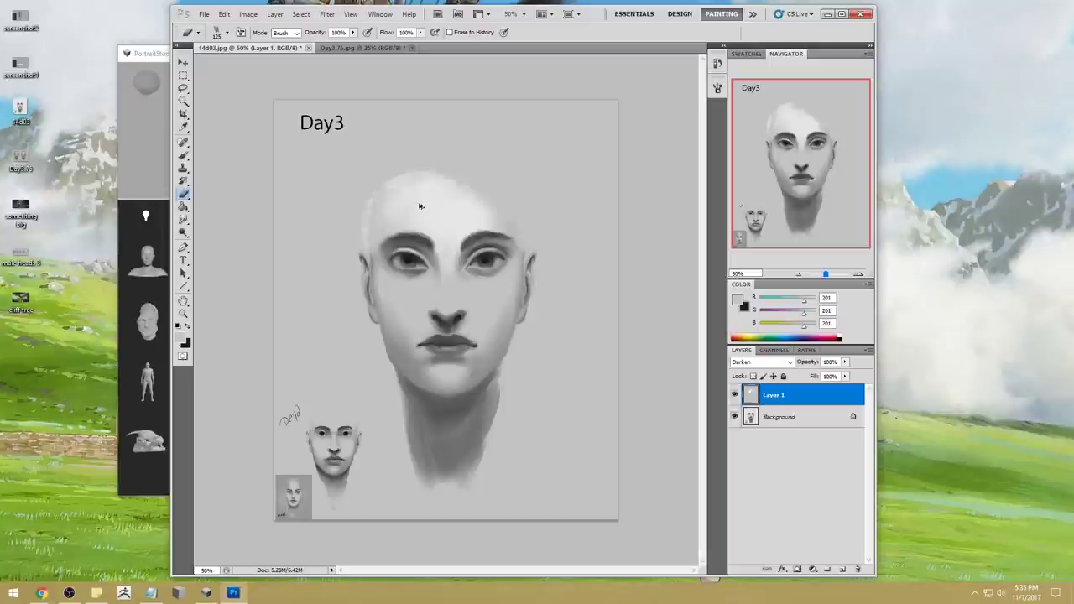
pyautogui.hotkey('ctrl', 'z')
# Lower Layer 1's fill to 54% and erase the gray over the head, face and neck
pyautogui.click(844, 375)
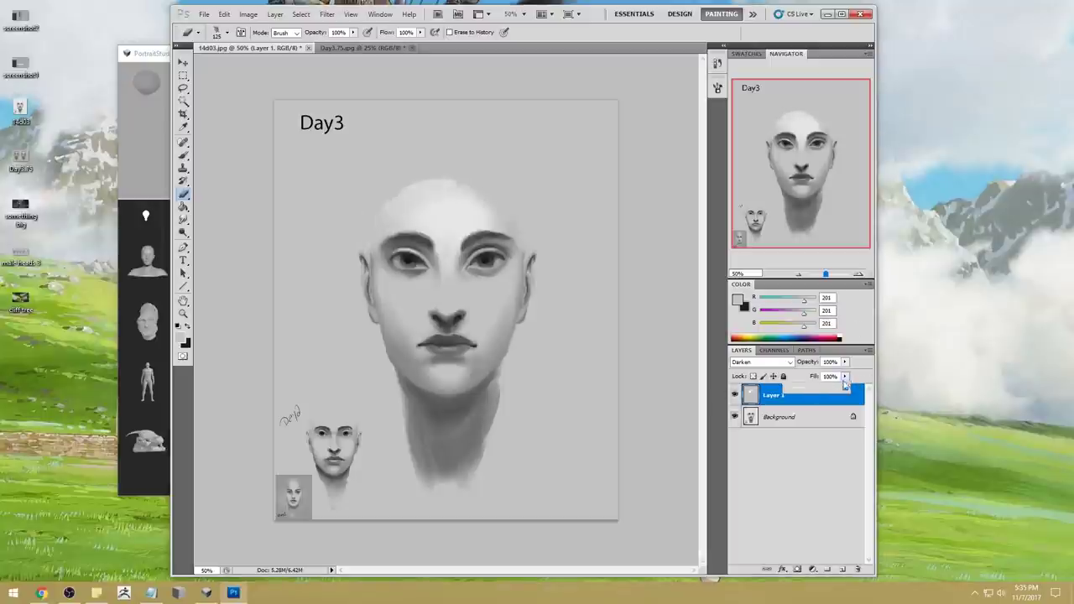
pyautogui.moveTo(851, 387); pyautogui.dragTo(819, 390)
pyautogui.click(441, 172)
pyautogui.moveTo(442, 172); pyautogui.dragTo(394, 193)
pyautogui.moveTo(424, 169)
pyautogui.mouseDown()
pyautogui.moveTo(394, 197)
pyautogui.moveTo(408, 173)
pyautogui.moveTo(479, 192)
pyautogui.moveTo(508, 212)
pyautogui.moveTo(508, 227)
pyautogui.mouseUp()
pyautogui.hotkey('ctrl', 'z')
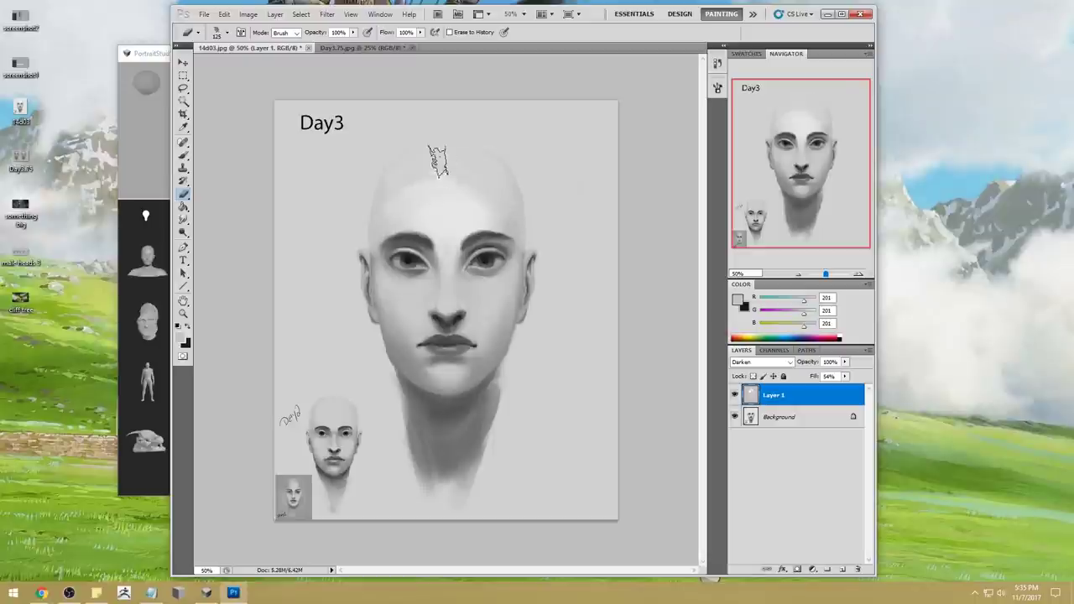
pyautogui.moveTo(434, 175)
pyautogui.mouseDown()
pyautogui.moveTo(427, 165)
pyautogui.moveTo(390, 193)
pyautogui.mouseUp()
pyautogui.hotkey('ctrl', 'z')
pyautogui.moveTo(458, 173); pyautogui.dragTo(397, 202)
pyautogui.moveTo(446, 161)
pyautogui.mouseDown()
pyautogui.moveTo(490, 167)
pyautogui.moveTo(468, 179)
pyautogui.moveTo(509, 236)
pyautogui.mouseUp()
pyautogui.hotkey('ctrl', 'z')
pyautogui.moveTo(457, 189)
pyautogui.mouseDown()
pyautogui.moveTo(500, 195)
pyautogui.moveTo(491, 173)
pyautogui.moveTo(496, 204)
pyautogui.moveTo(492, 196)
pyautogui.moveTo(475, 218)
pyautogui.moveTo(499, 192)
pyautogui.moveTo(497, 231)
pyautogui.moveTo(491, 192)
pyautogui.moveTo(436, 177)
pyautogui.moveTo(492, 173)
pyautogui.moveTo(407, 170)
pyautogui.moveTo(393, 204)
pyautogui.moveTo(431, 186)
pyautogui.moveTo(448, 205)
pyautogui.moveTo(413, 266)
pyautogui.moveTo(407, 329)
pyautogui.moveTo(441, 371)
pyautogui.moveTo(426, 326)
pyautogui.moveTo(487, 311)
pyautogui.moveTo(442, 419)
pyautogui.moveTo(416, 395)
pyautogui.mouseUp()
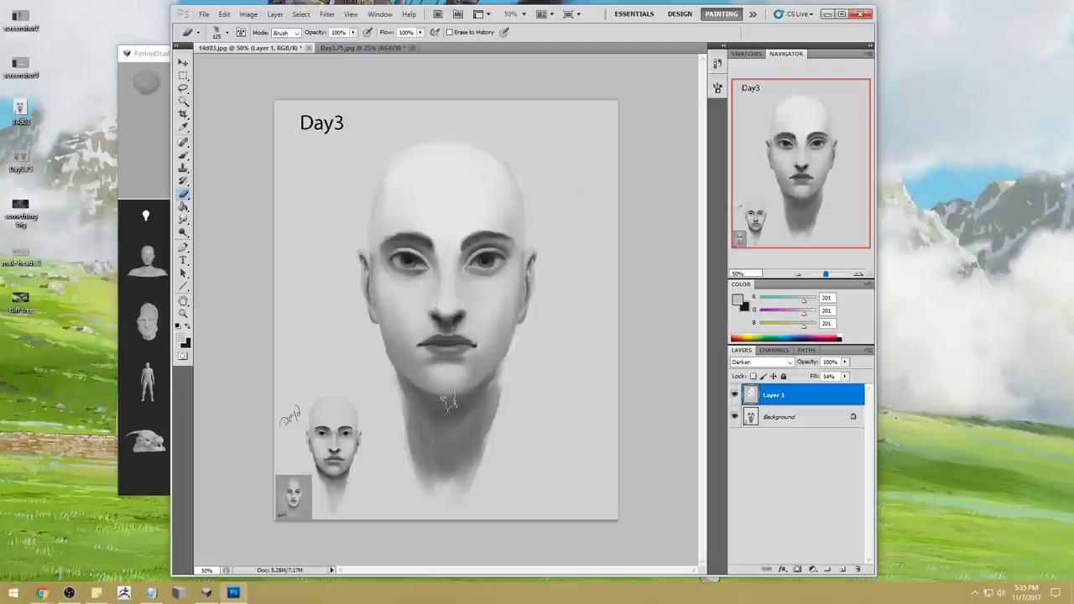
# Preview Layer 1 in Normal mode, raise its fill to 100% and return its blend mode to Darken
pyautogui.press('b')
pyautogui.click(761, 364)
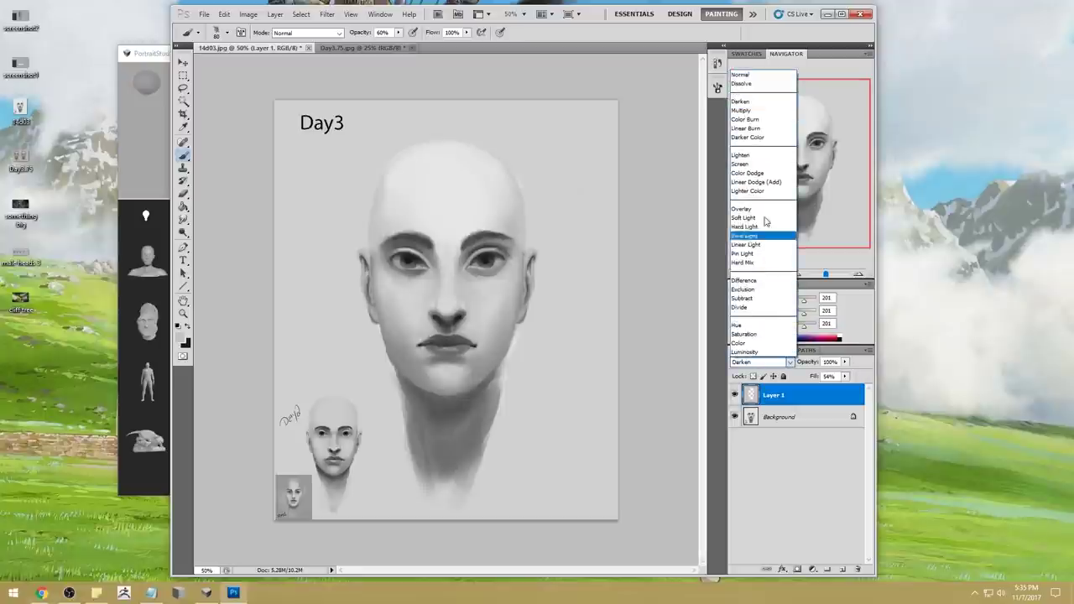
pyautogui.click(749, 75)
pyautogui.click(844, 376)
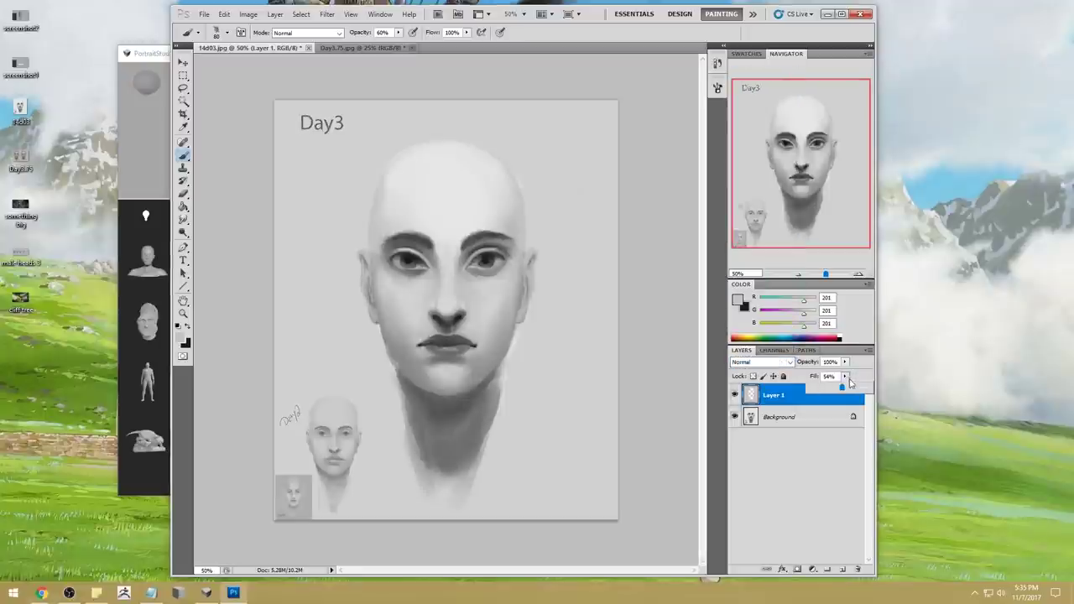
pyautogui.moveTo(844, 387); pyautogui.dragTo(875, 388)
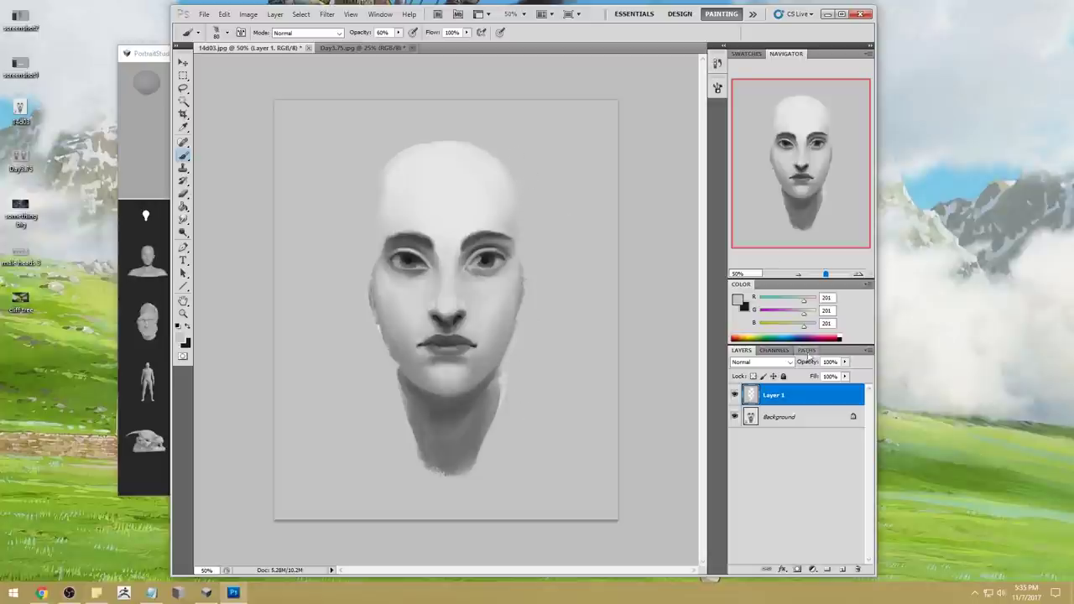
pyautogui.click(759, 362)
pyautogui.click(770, 109)
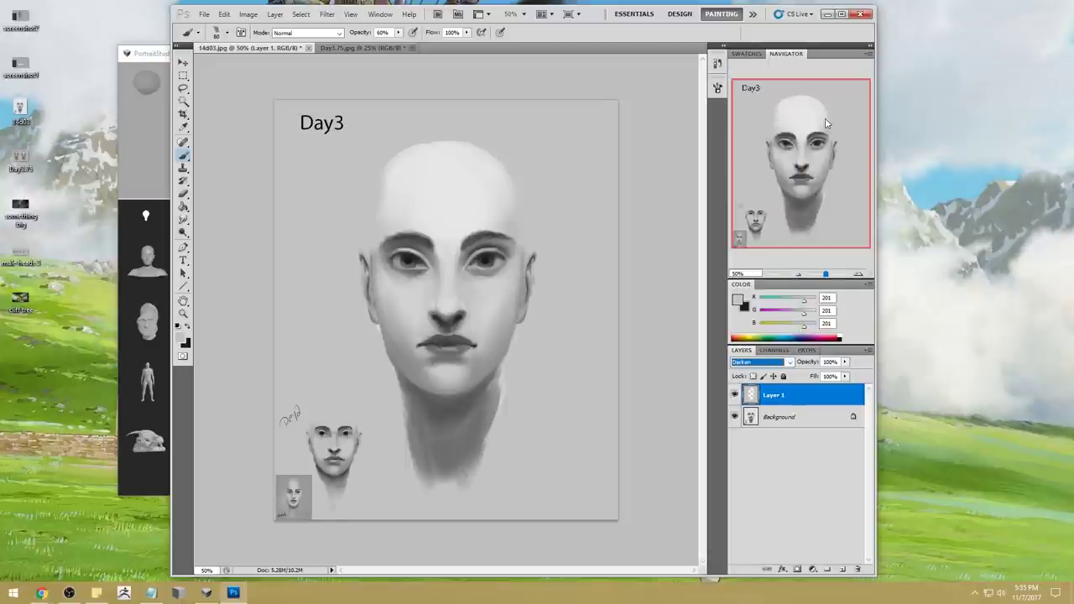
# Reopen the PenTablet settings and reapply All desktop area as the screen mapping
pyautogui.rightClick(950, 196)
pyautogui.click(974, 593)
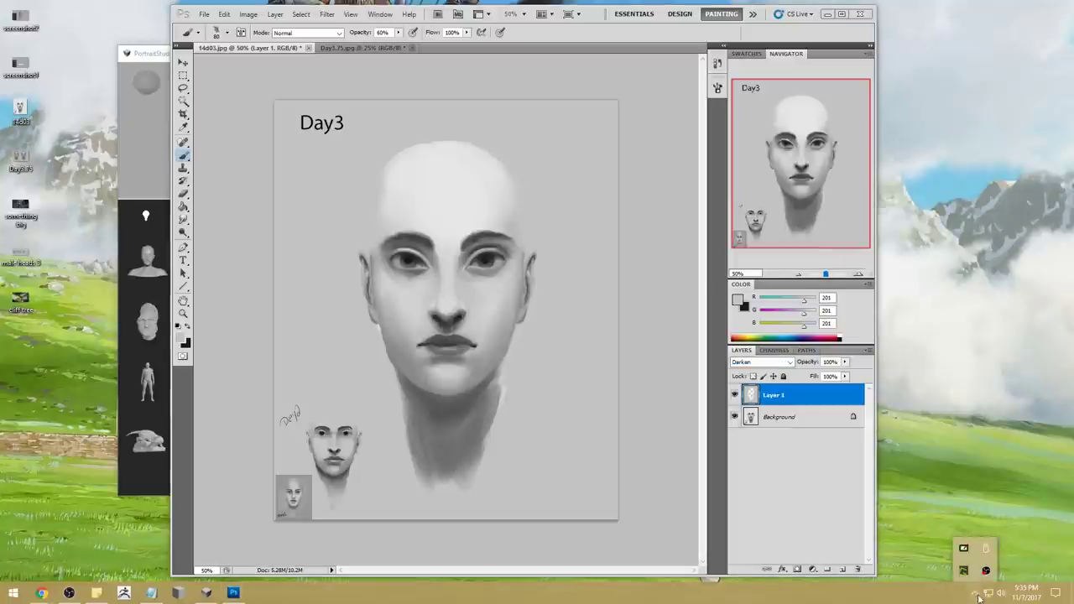
pyautogui.click(963, 550)
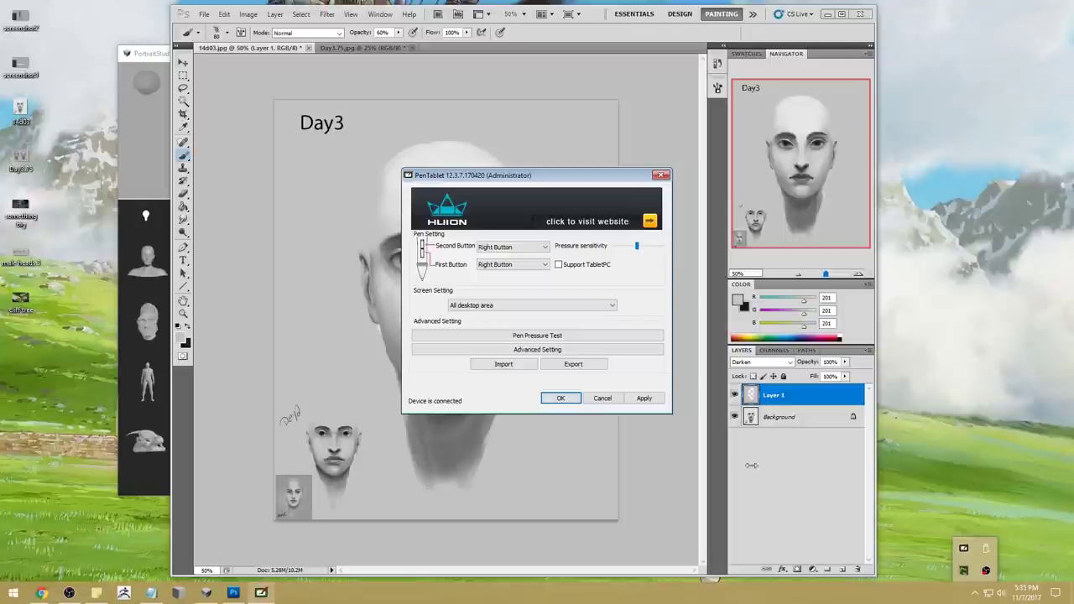
pyautogui.click(495, 305)
pyautogui.click(511, 339)
pyautogui.click(644, 399)
pyautogui.click(560, 398)
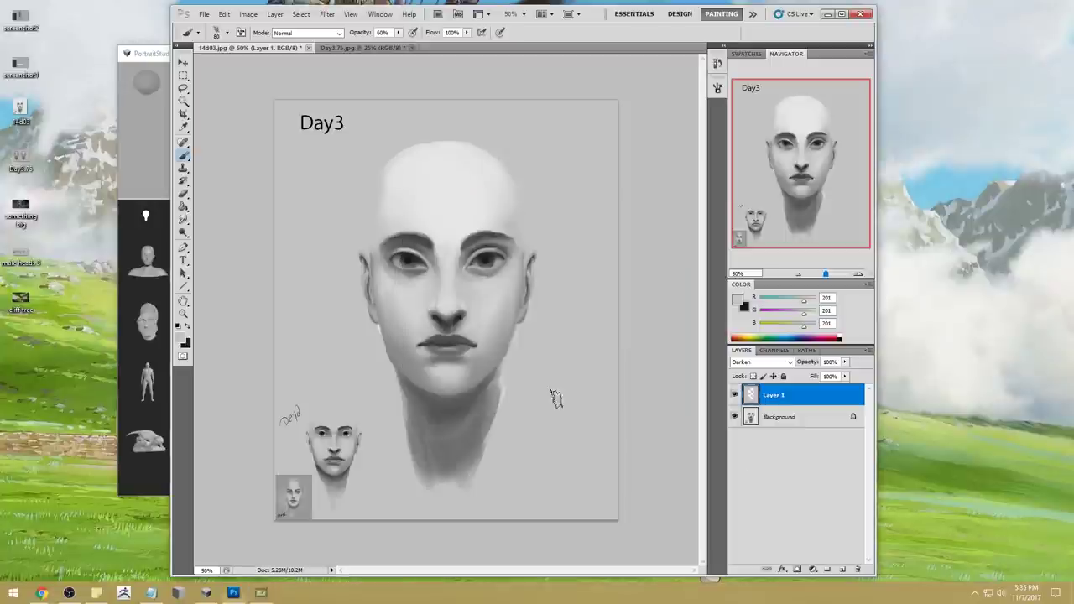
# In the Windows display settings, disconnect display 2 and keep the changed configuration
pyautogui.rightClick(1059, 197)
pyautogui.click(965, 313)
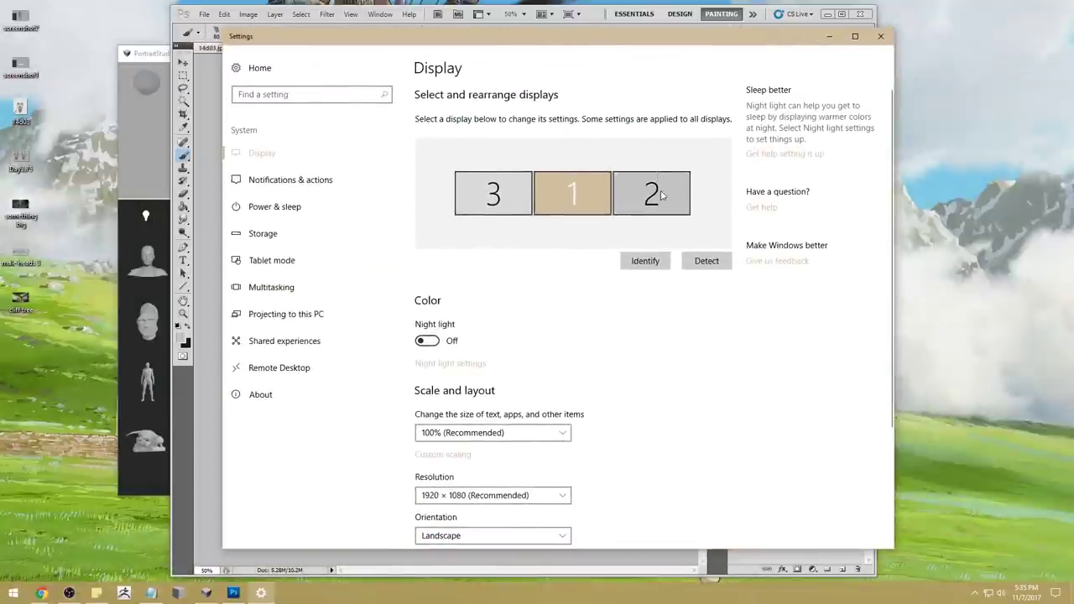
pyautogui.click(663, 199)
pyautogui.click(659, 266)
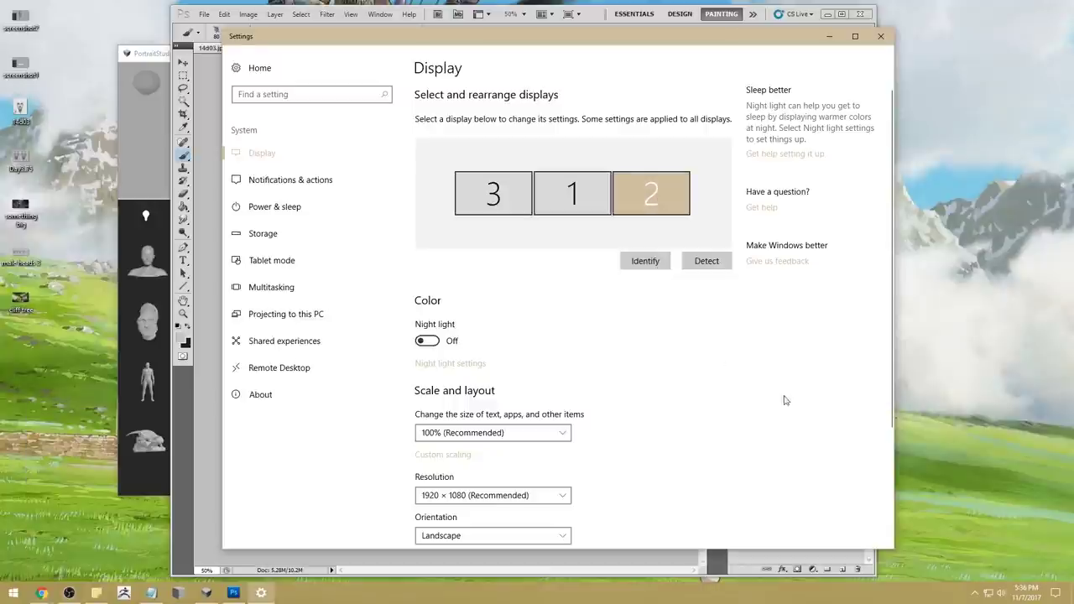
pyautogui.scroll(-3, 883, 289)
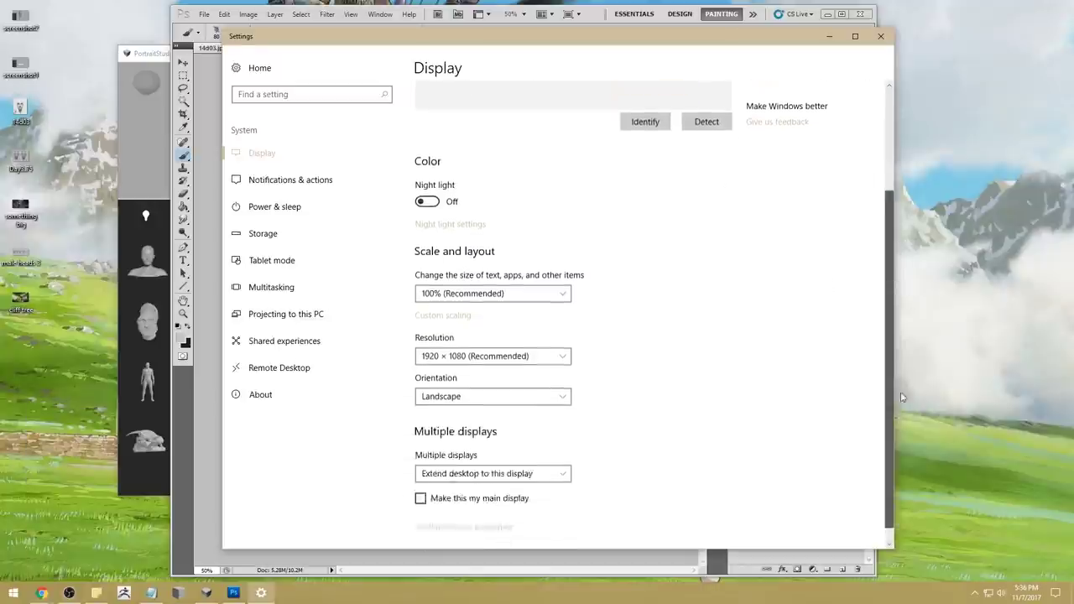
pyautogui.click(467, 463)
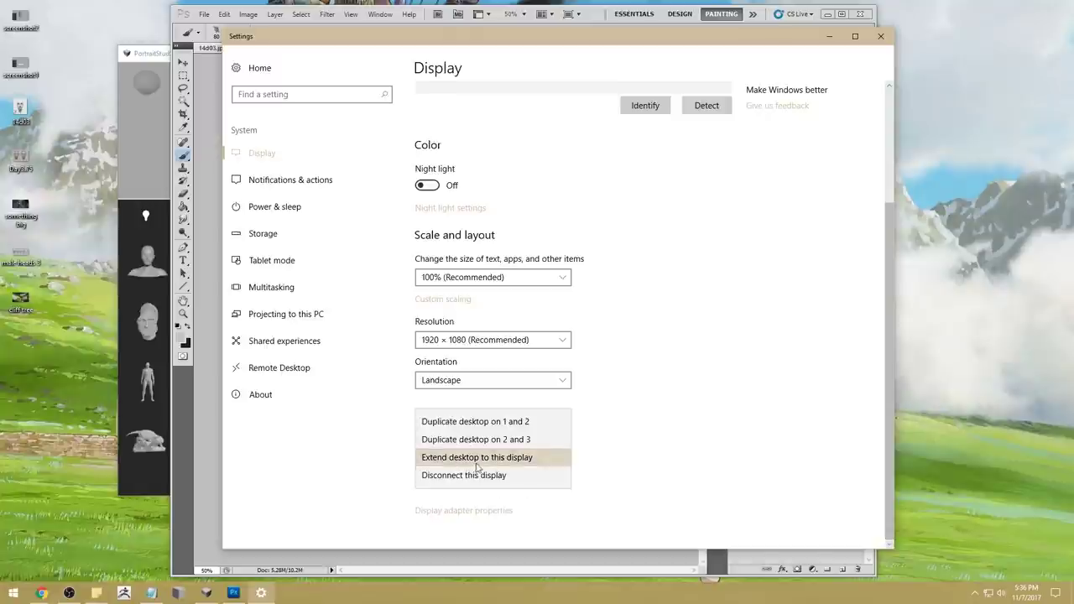
pyautogui.click(477, 477)
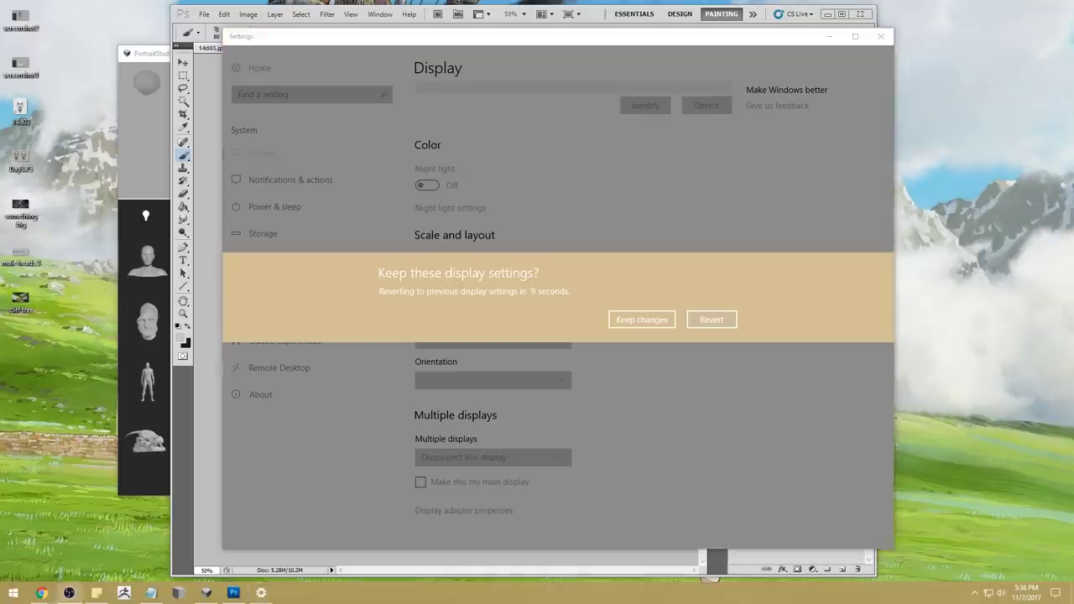
pyautogui.click(648, 319)
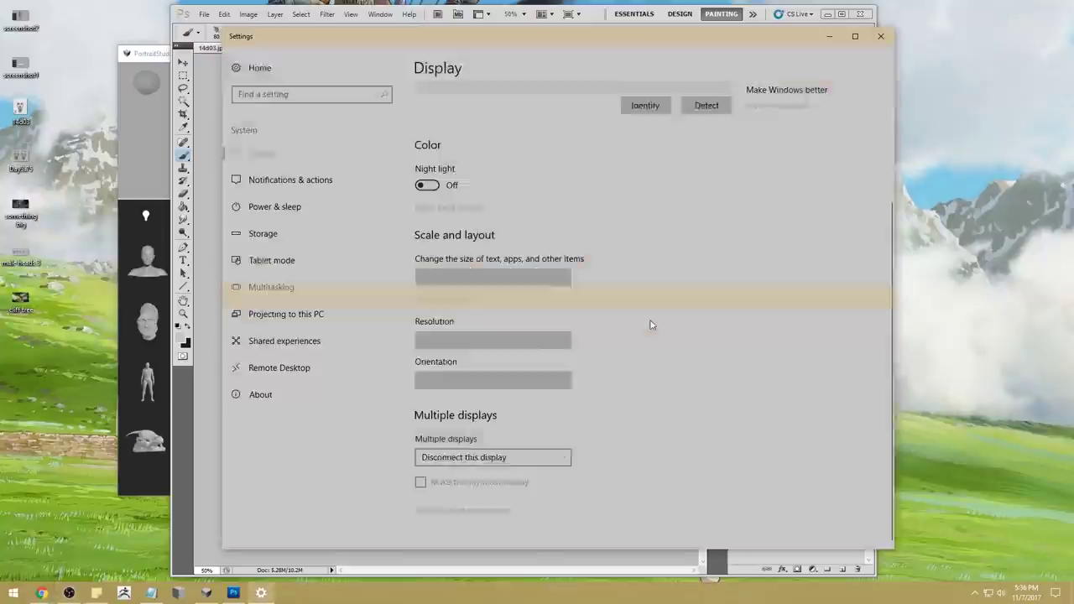
# Reopen the tablet settings, reapply the pen's screen mapping, and close the display settings
pyautogui.click(976, 594)
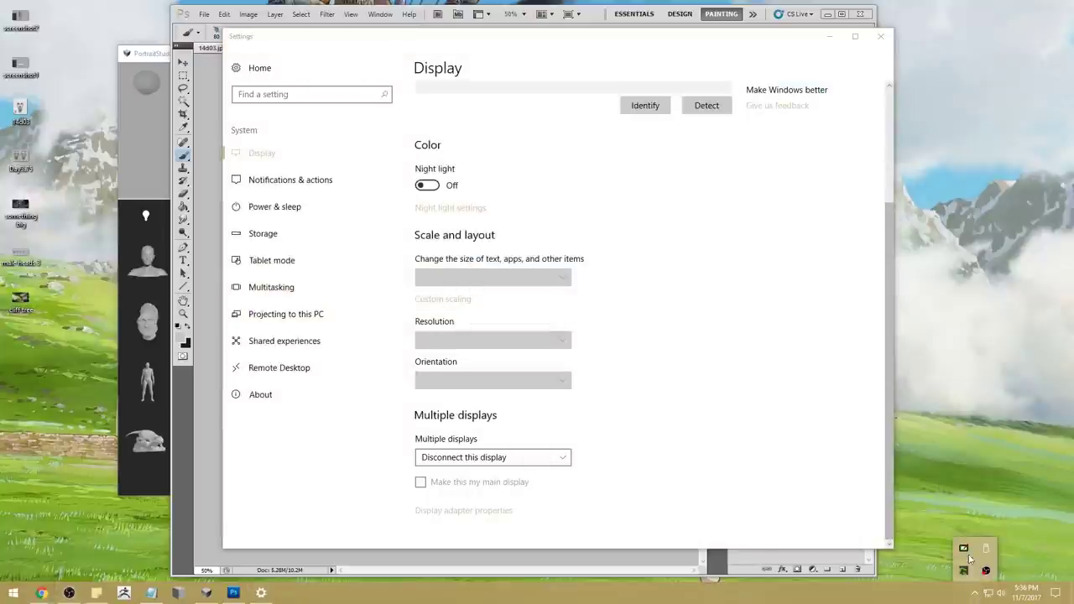
pyautogui.click(963, 550)
pyautogui.click(554, 306)
pyautogui.click(503, 326)
pyautogui.click(562, 397)
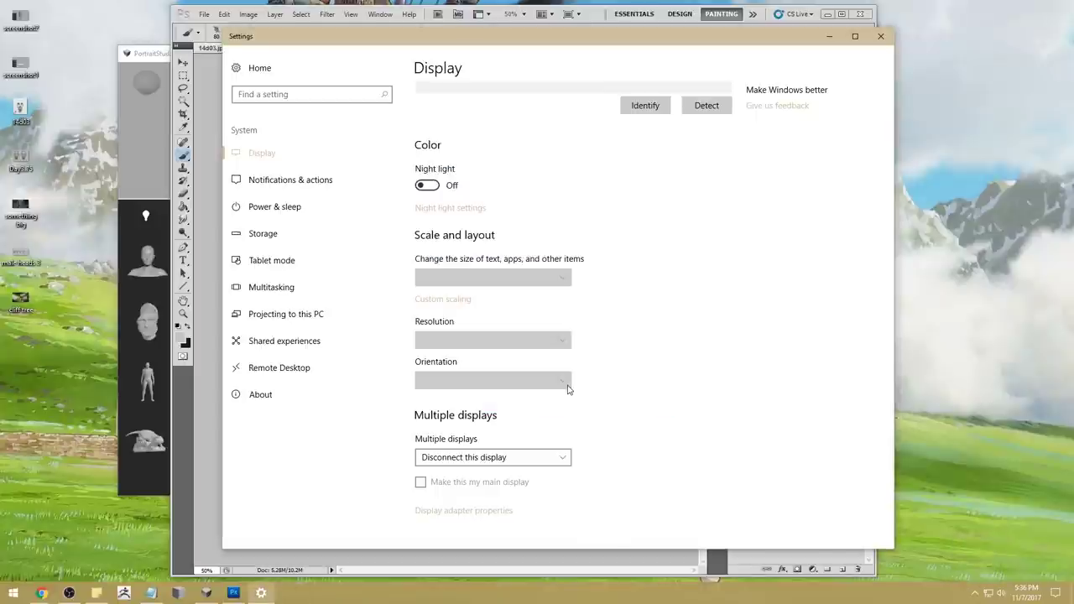
pyautogui.click(880, 37)
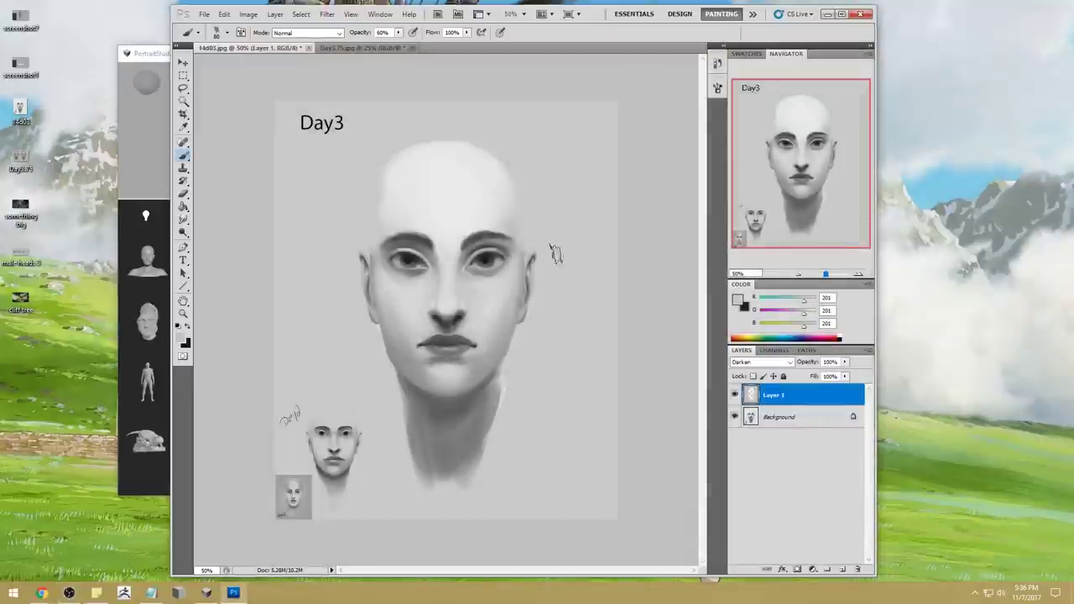
# Try erasing a diagonal stroke of gray from Layer 1 beside the upper head, and undo it
pyautogui.hotkey('ctrl', 'z')
pyautogui.hotkey('ctrl', 'z')
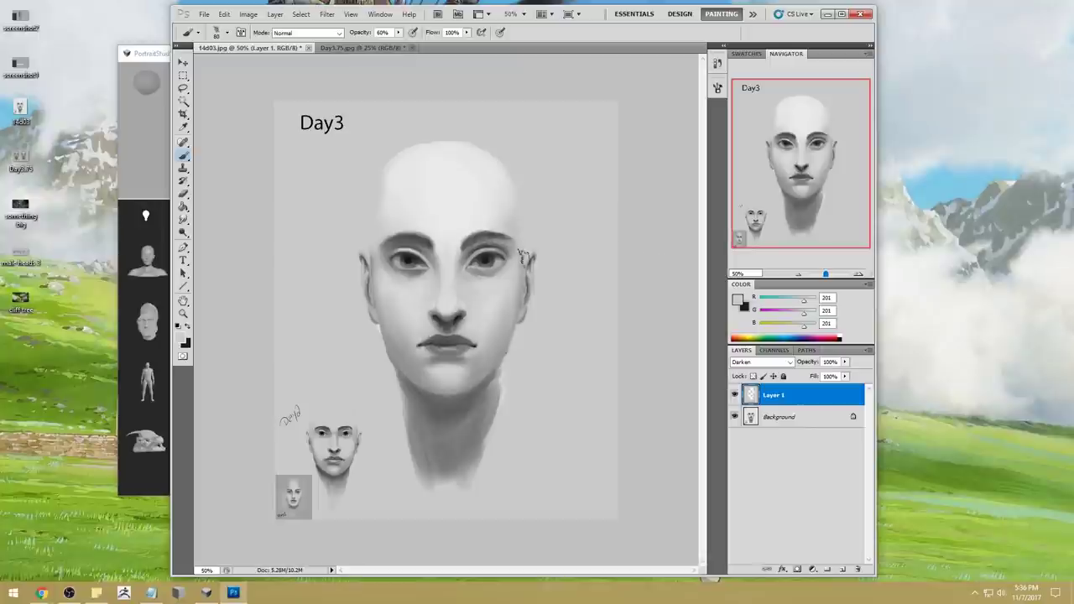
pyautogui.press('e')
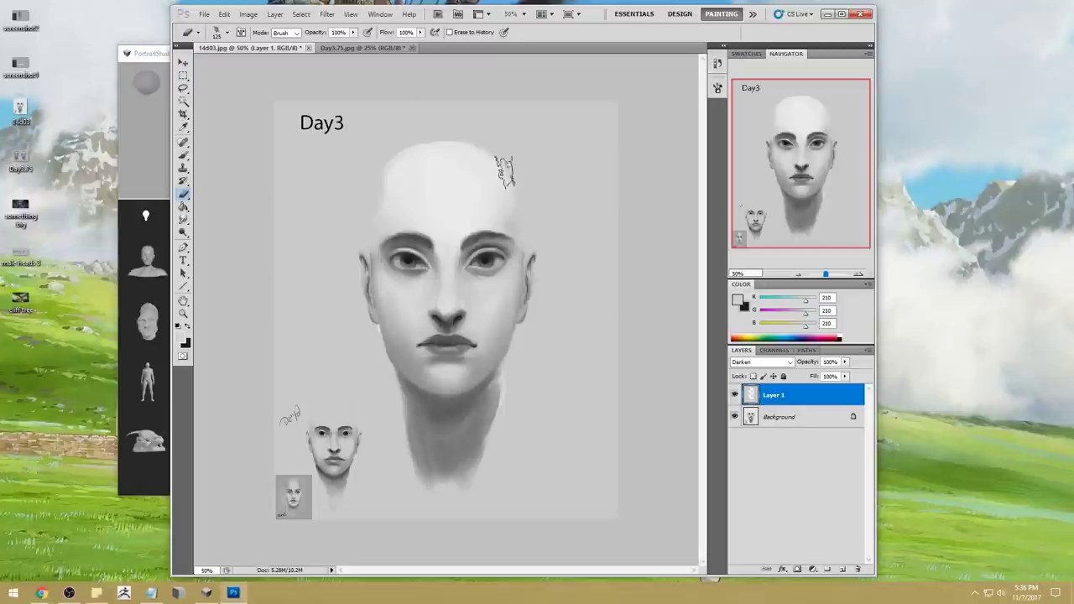
pyautogui.moveTo(505, 170); pyautogui.dragTo(560, 137)
pyautogui.press('b')
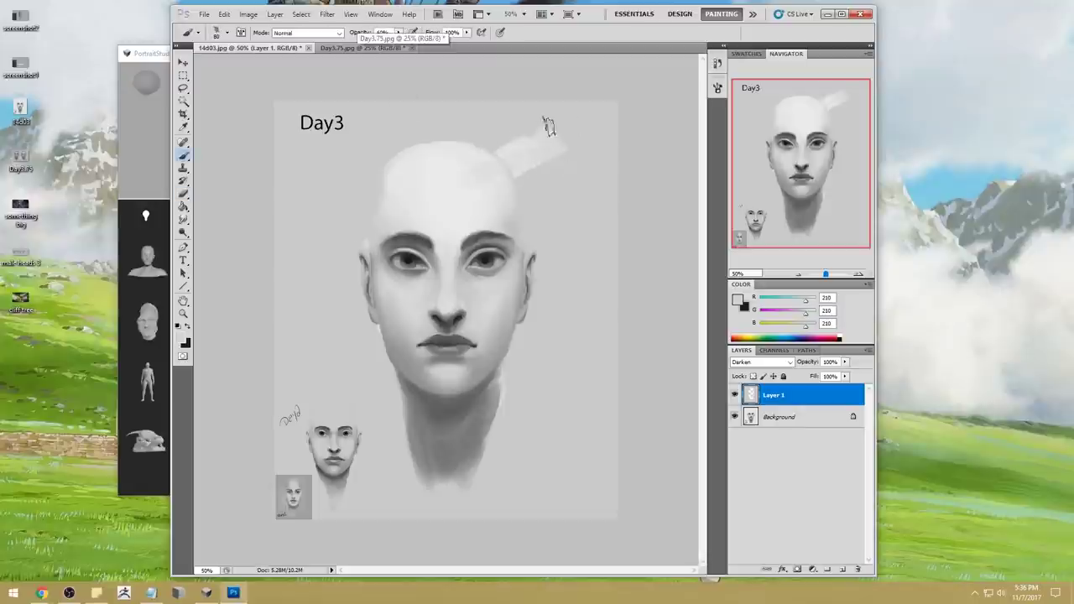
pyautogui.hotkey('ctrl', 'z')
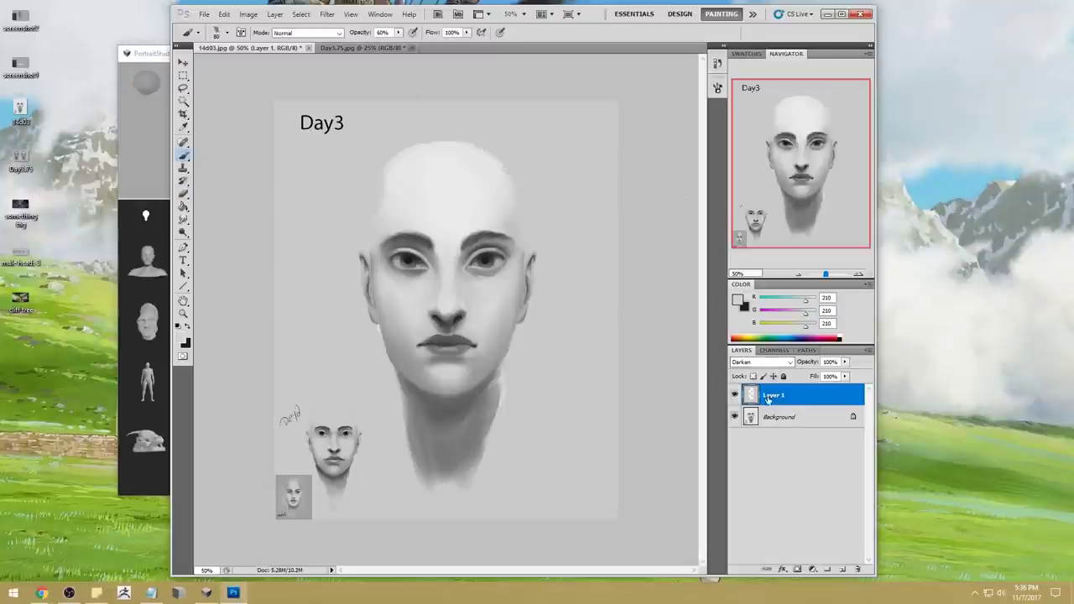
# Compare the portrait with Layer 1 hidden and shown, and lower the layer's fill to 26%
pyautogui.click(734, 394)
pyautogui.click(735, 394)
pyautogui.click(844, 376)
pyautogui.moveTo(839, 387); pyautogui.dragTo(821, 388)
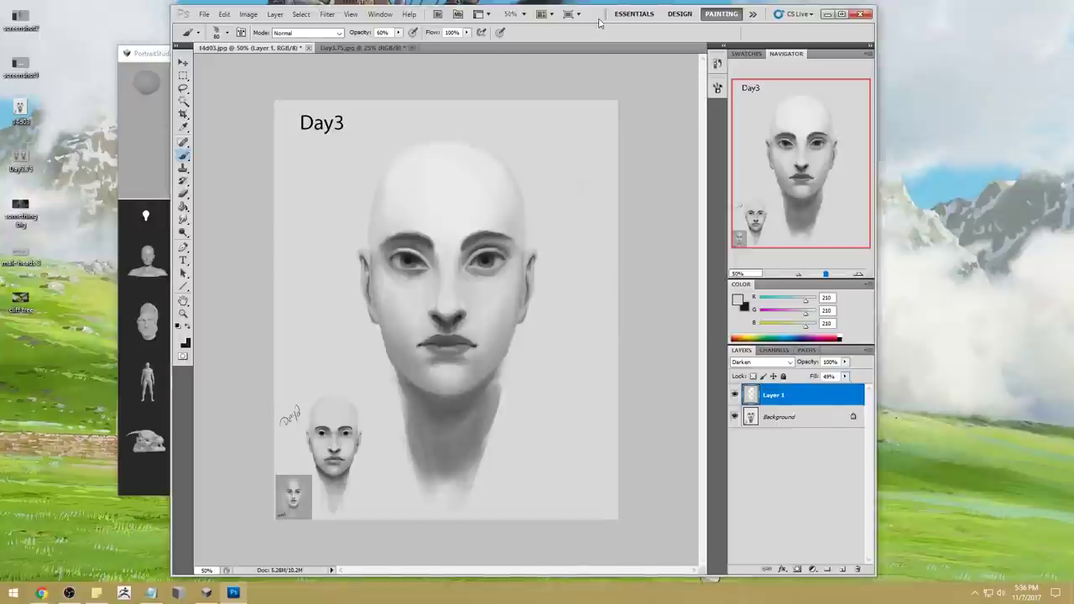
pyautogui.moveTo(597, 23); pyautogui.dragTo(625, 25)
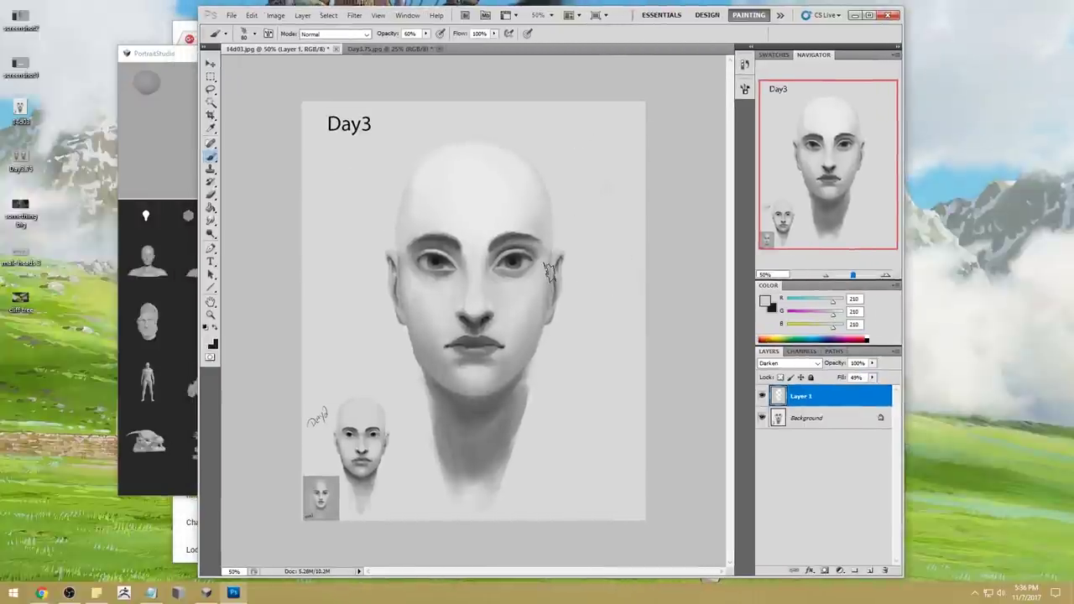
pyautogui.click(874, 378)
pyautogui.moveTo(876, 381); pyautogui.dragTo(860, 390)
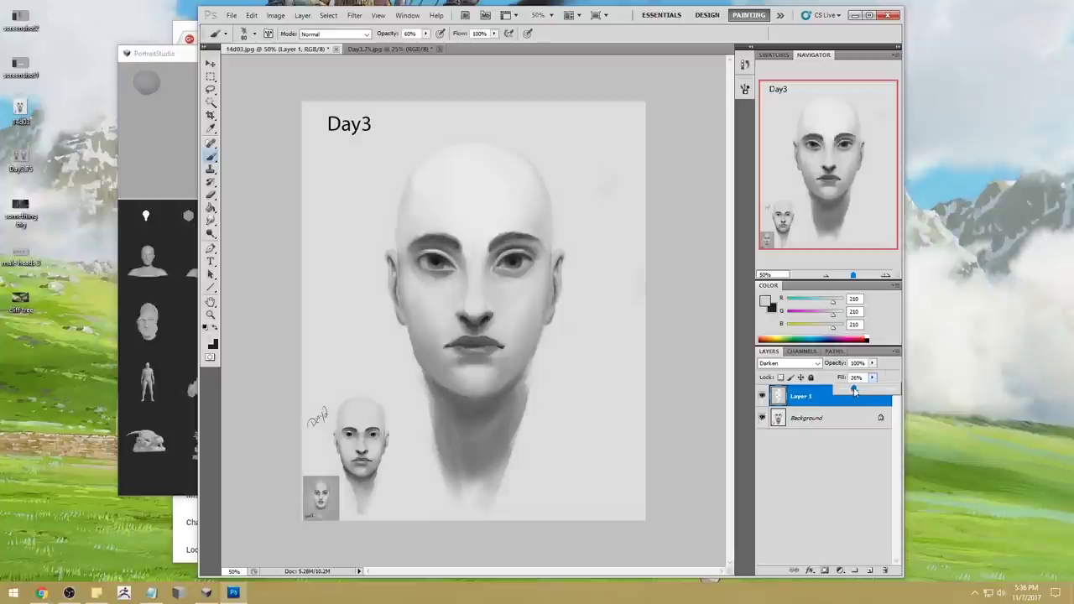
# Recheck the portrait with Layer 1 off and on, and merge it into the Background
pyautogui.click(762, 396)
pyautogui.click(762, 396)
pyautogui.click(872, 378)
pyautogui.rightClick(807, 398)
pyautogui.click(839, 355)
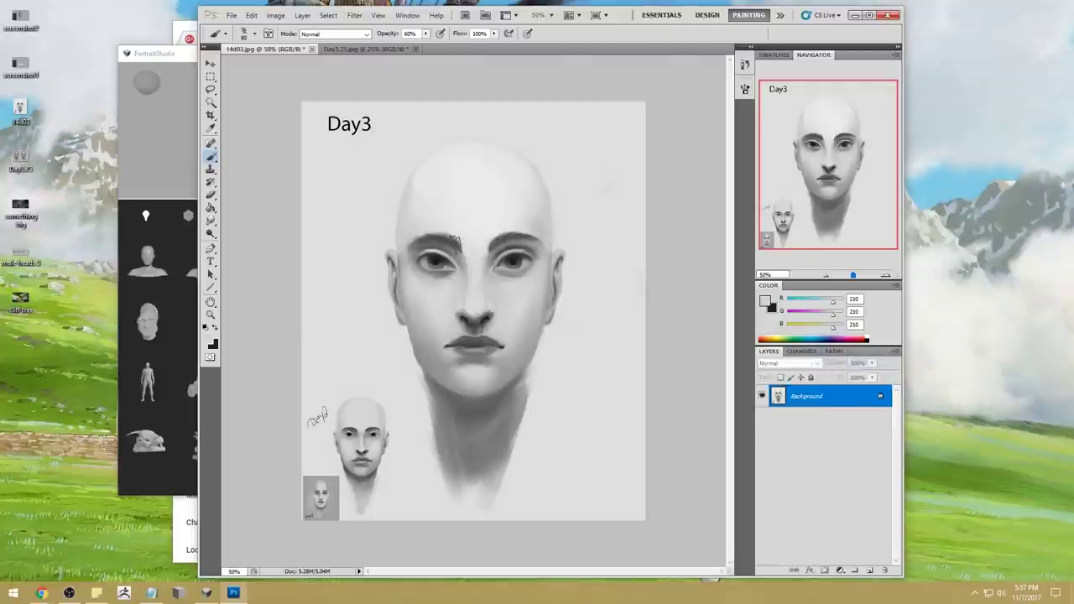
# Sample the light gray 202, set the Brush to 150 px in Darken mode, and tone down the bright forehead and crown
pyautogui.keyDown('alt'); pyautogui.click(406, 235); pyautogui.keyUp('alt')
pyautogui.press(']')
pyautogui.press(']')
pyautogui.press(']')
pyautogui.press(']')
pyautogui.moveTo(494, 223)
pyautogui.mouseDown()
pyautogui.moveTo(475, 190)
pyautogui.moveTo(503, 226)
pyautogui.moveTo(474, 235)
pyautogui.moveTo(441, 177)
pyautogui.moveTo(420, 208)
pyautogui.moveTo(448, 180)
pyautogui.moveTo(517, 210)
pyautogui.mouseUp()
pyautogui.click(347, 34)
pyautogui.click(327, 71)
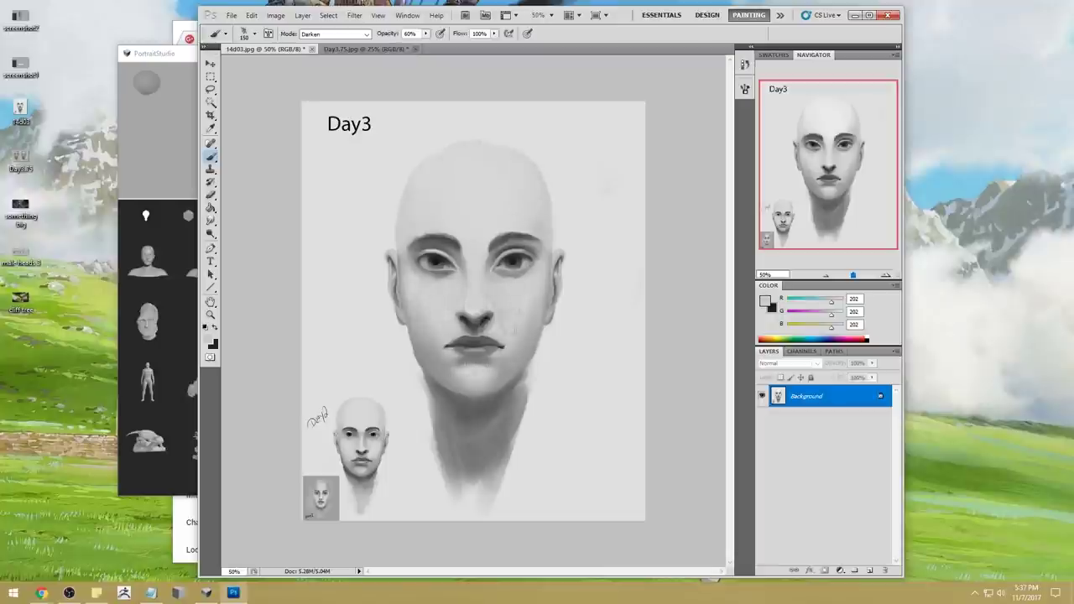
pyautogui.moveTo(477, 172)
pyautogui.mouseDown()
pyautogui.moveTo(448, 166)
pyautogui.moveTo(494, 170)
pyautogui.mouseUp()
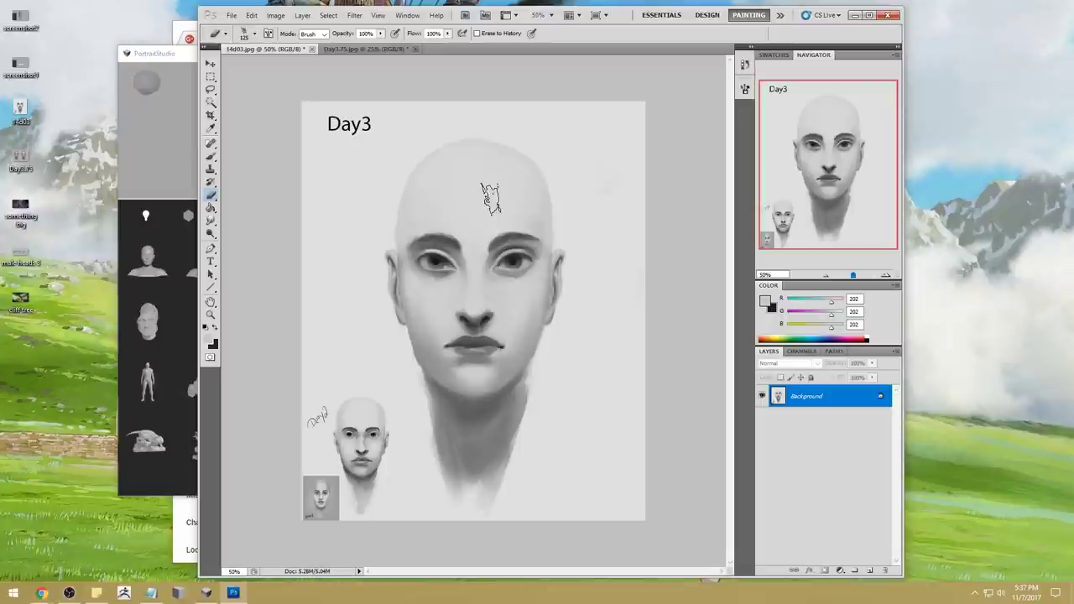
# Return the Brush to Normal mode and pick a soft round 100 px tip, enlarging it to 400 px
pyautogui.click(336, 33)
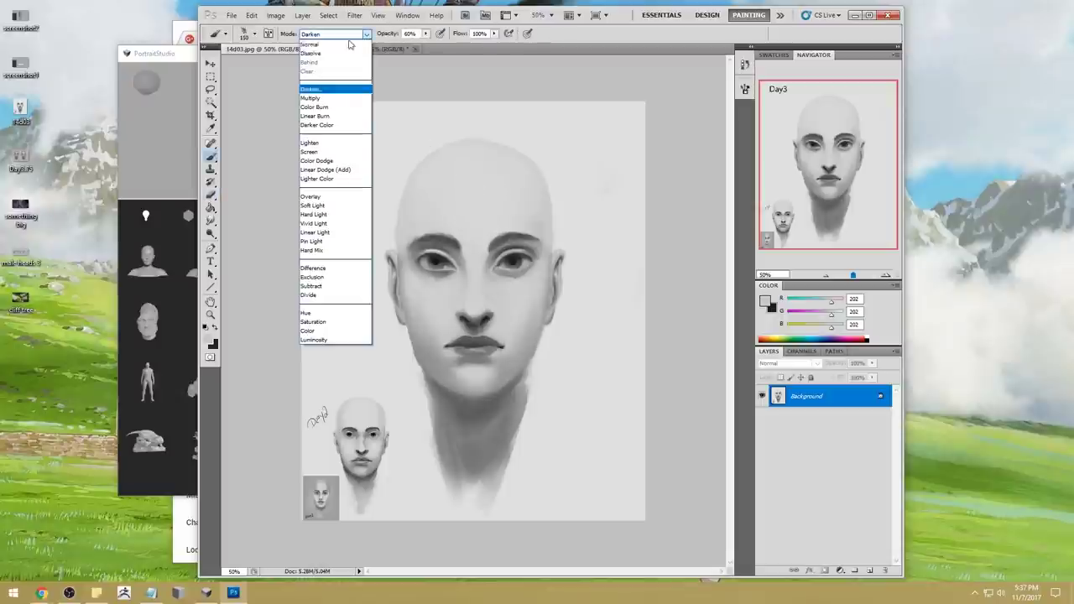
pyautogui.click(323, 37)
pyautogui.rightClick(508, 225)
pyautogui.click(656, 341)
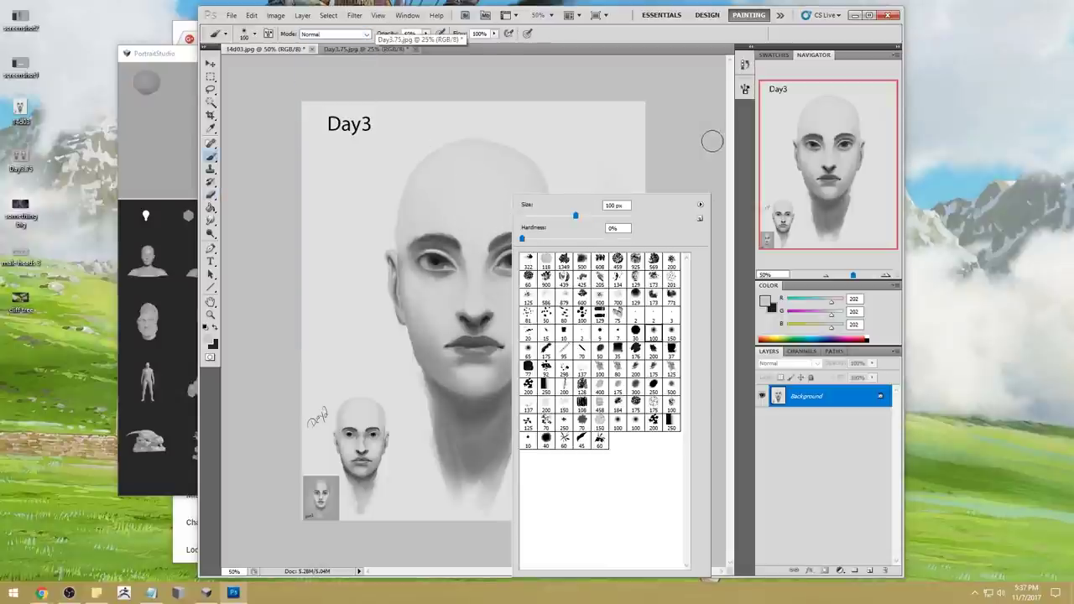
pyautogui.click(711, 140)
pyautogui.press(']')
pyautogui.press(']')
pyautogui.press(']')
pyautogui.press(']')
pyautogui.press(']')
pyautogui.press(']')
pyautogui.press(']')
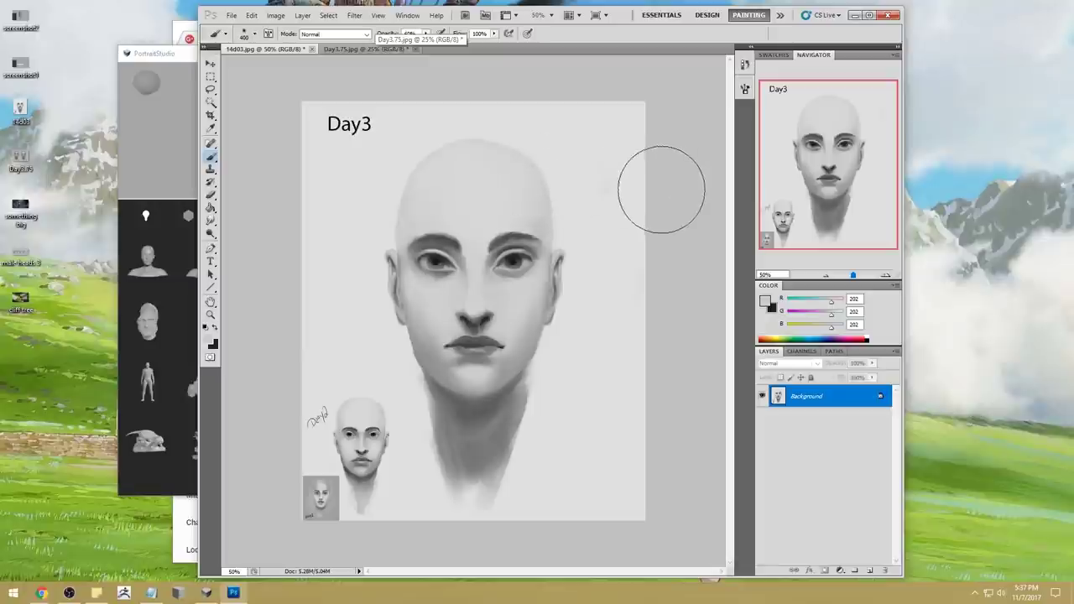
# Shrink the soft round brush and replace it with a smaller textured brush tip
pyautogui.press('[')
pyautogui.press('[')
pyautogui.press('[')
pyautogui.press('[')
pyautogui.press('[')
pyautogui.press('[')
pyautogui.press('[')
pyautogui.press('[')
pyautogui.press('[')
pyautogui.rightClick(517, 183)
pyautogui.click(626, 367)
pyautogui.click(681, 161)
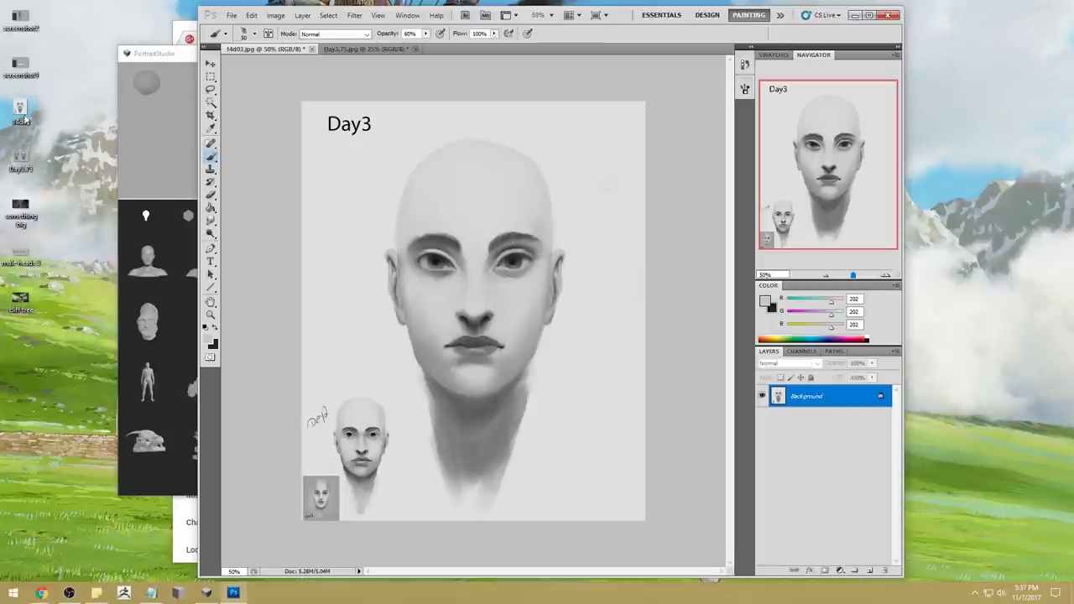
# Switch to PortraitStudio, shift the light higher above the bust, and compare its shading with the portrait in Photoshop
pyautogui.click(159, 56)
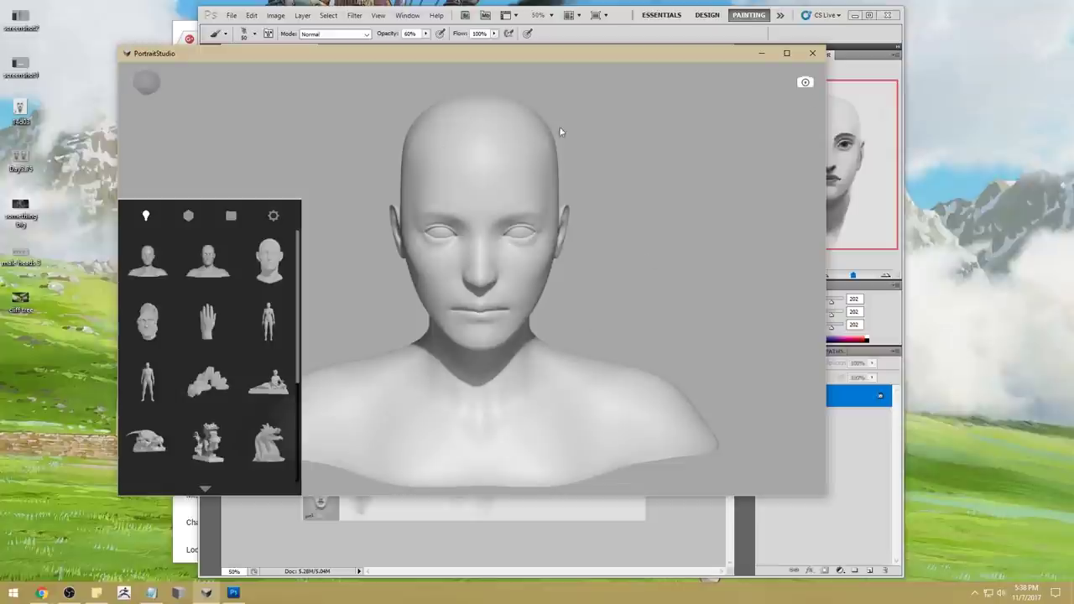
pyautogui.moveTo(560, 263)
pyautogui.mouseDown()
pyautogui.moveTo(571, 236)
pyautogui.moveTo(559, 273)
pyautogui.mouseUp()
pyautogui.click(622, 25)
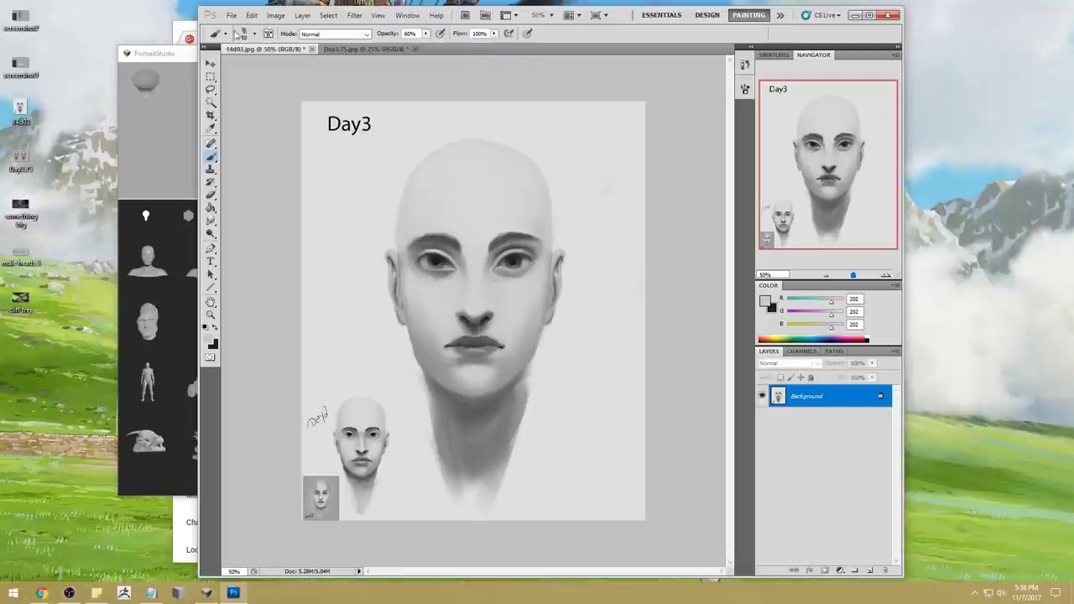
pyautogui.click(183, 57)
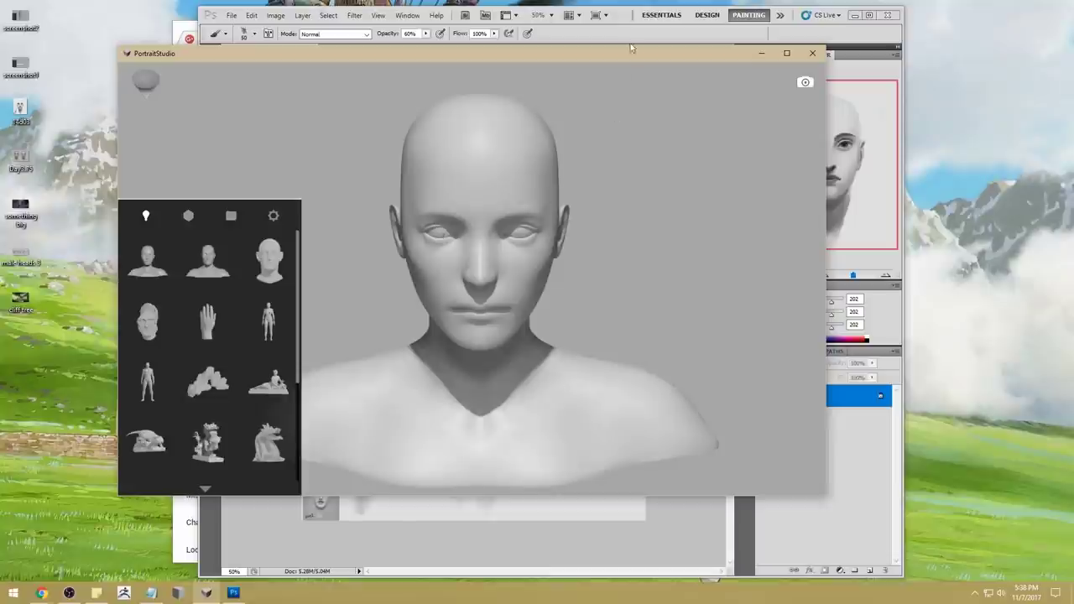
pyautogui.click(621, 14)
# Sample the eyebrow's dark gray 82, set the Brush to Darken, and shade the inner eye socket beside the nose
pyautogui.keyDown('alt'); pyautogui.click(507, 244); pyautogui.keyUp('alt')
pyautogui.keyDown('alt'); pyautogui.click(504, 239); pyautogui.keyUp('alt')
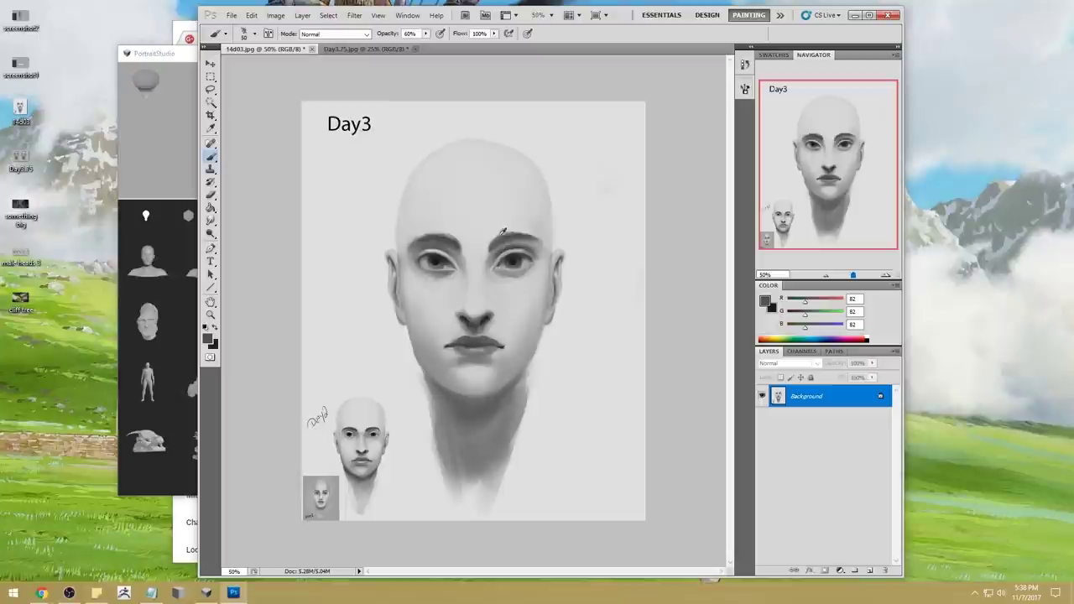
pyautogui.click(328, 33)
pyautogui.click(310, 89)
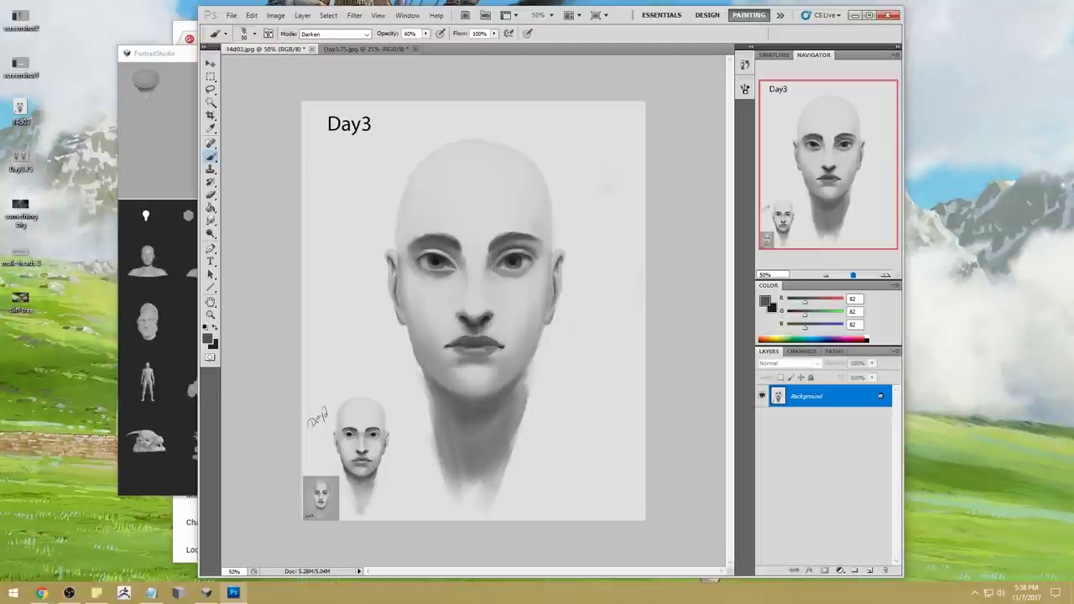
pyautogui.moveTo(443, 244); pyautogui.dragTo(454, 261)
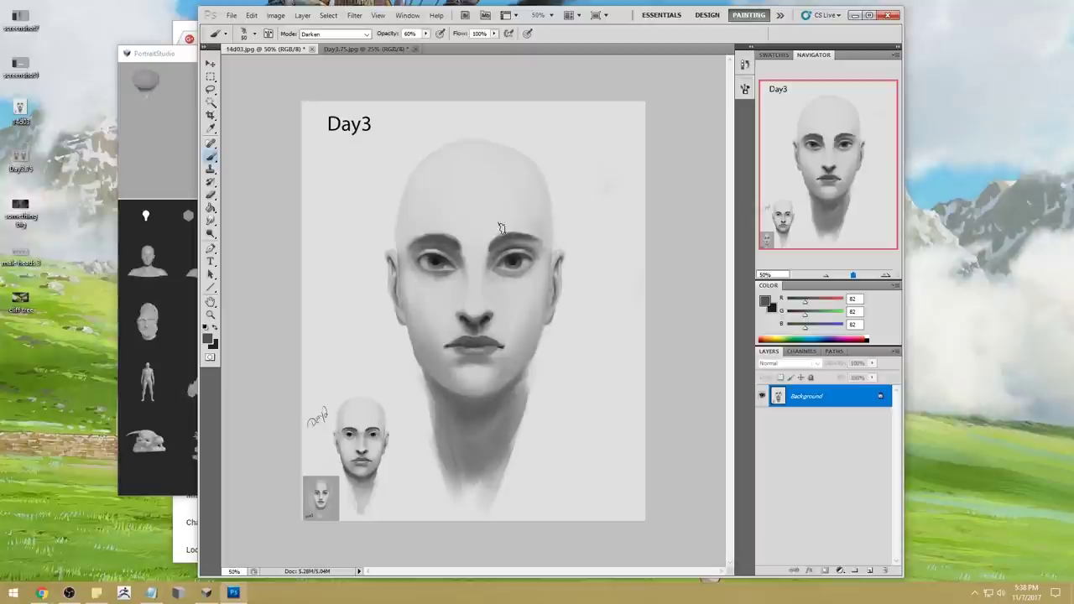
# Sample grays between the other eyebrow and eye, ending on value 100, and shade the upper eyelid
pyautogui.keyDown('alt'); pyautogui.click(528, 253); pyautogui.keyUp('alt')
pyautogui.keyDown('alt'); pyautogui.click(522, 250); pyautogui.keyUp('alt')
pyautogui.keyDown('alt'); pyautogui.click(504, 246); pyautogui.keyUp('alt')
pyautogui.keyDown('alt'); pyautogui.click(527, 250); pyautogui.keyUp('alt')
pyautogui.keyDown('alt'); pyautogui.click(525, 250); pyautogui.keyUp('alt')
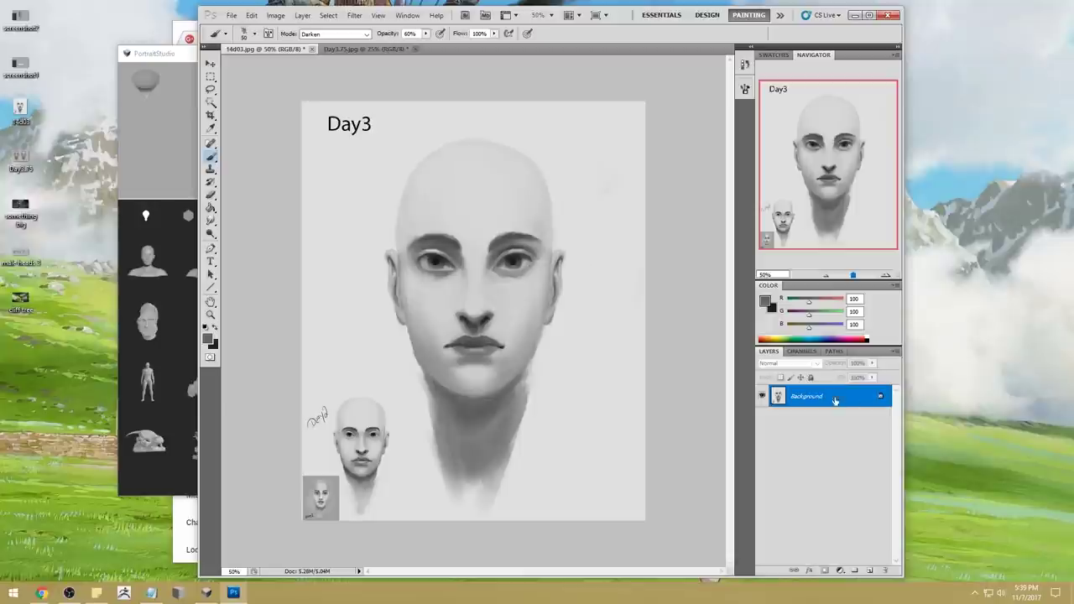
# Set the Brush back to Normal mode and, with a much smaller tip in near-black 20, darken details of the eye
pyautogui.hotkey('ctrl', 'space')
pyautogui.moveTo(492, 260); pyautogui.dragTo(606, 361)
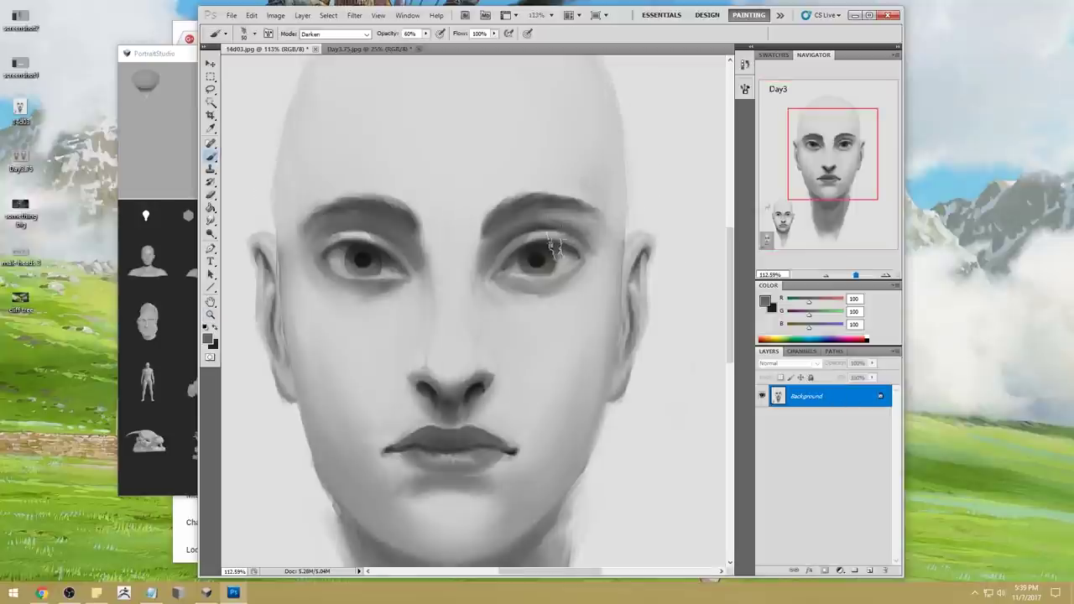
pyautogui.click(335, 34)
pyautogui.click(323, 39)
pyautogui.press('x')
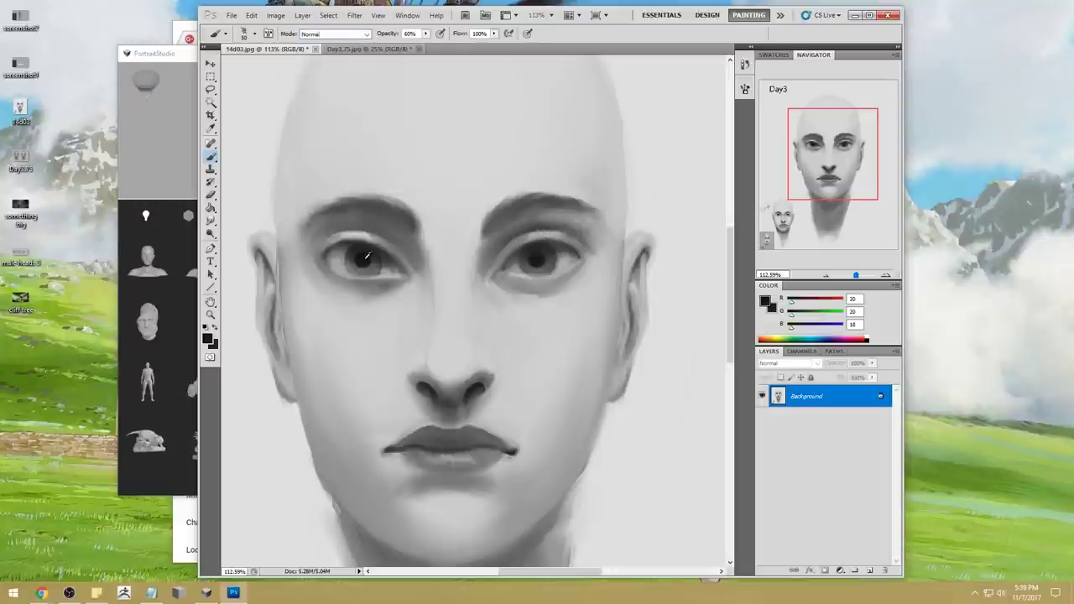
pyautogui.press('[')
pyautogui.press('[')
pyautogui.press('[')
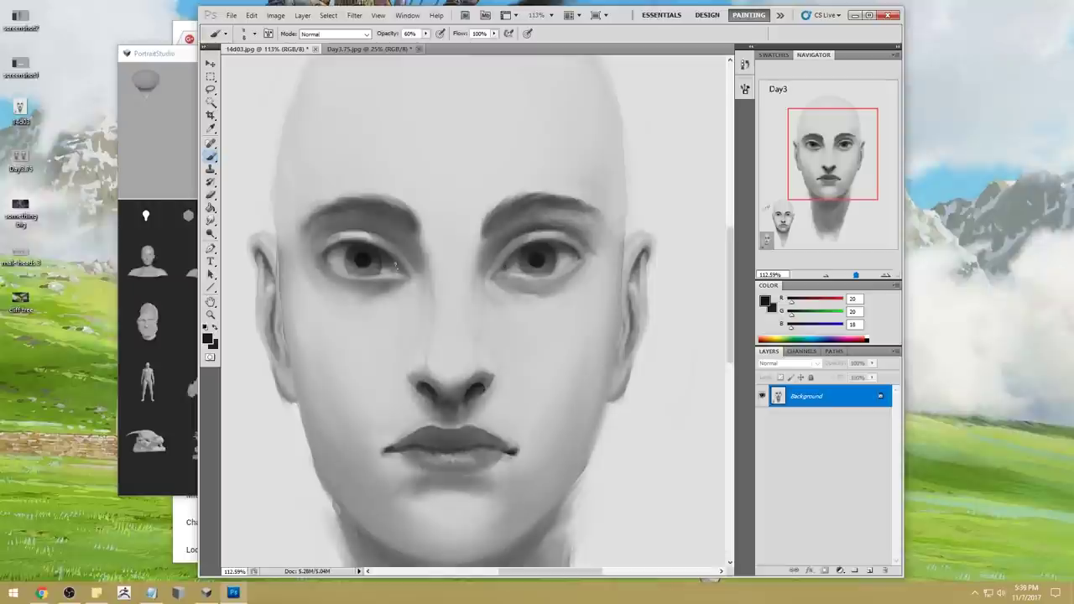
# Sample light gray 174 and dark gray 37 from around the eyes and refine the eyelid edges, ending on gray 165
pyautogui.keyDown('alt'); pyautogui.click(522, 275); pyautogui.keyUp('alt')
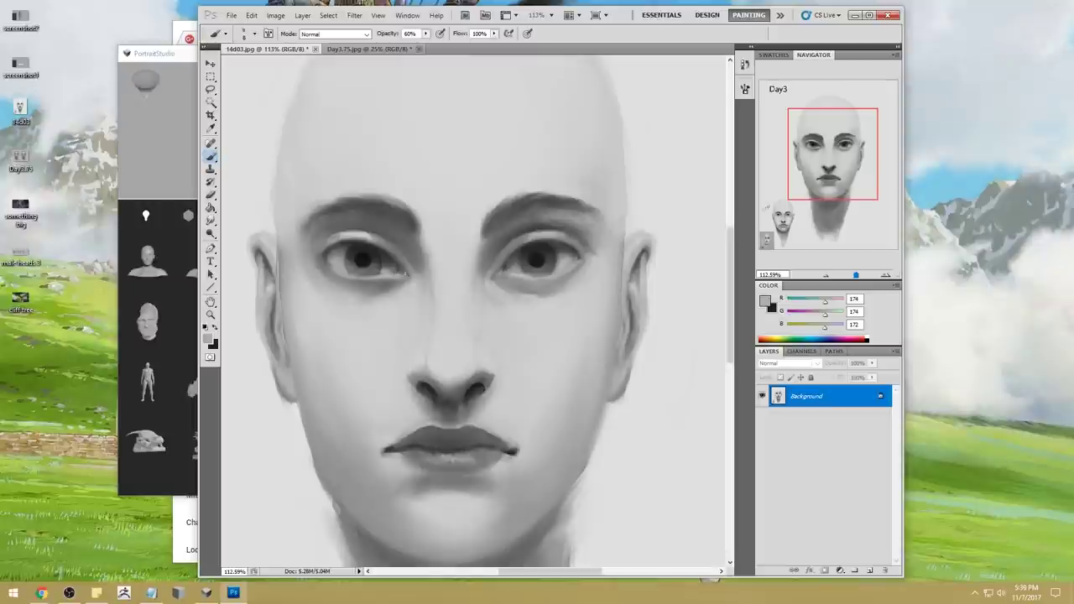
pyautogui.keyDown('alt'); pyautogui.click(354, 245); pyautogui.keyUp('alt')
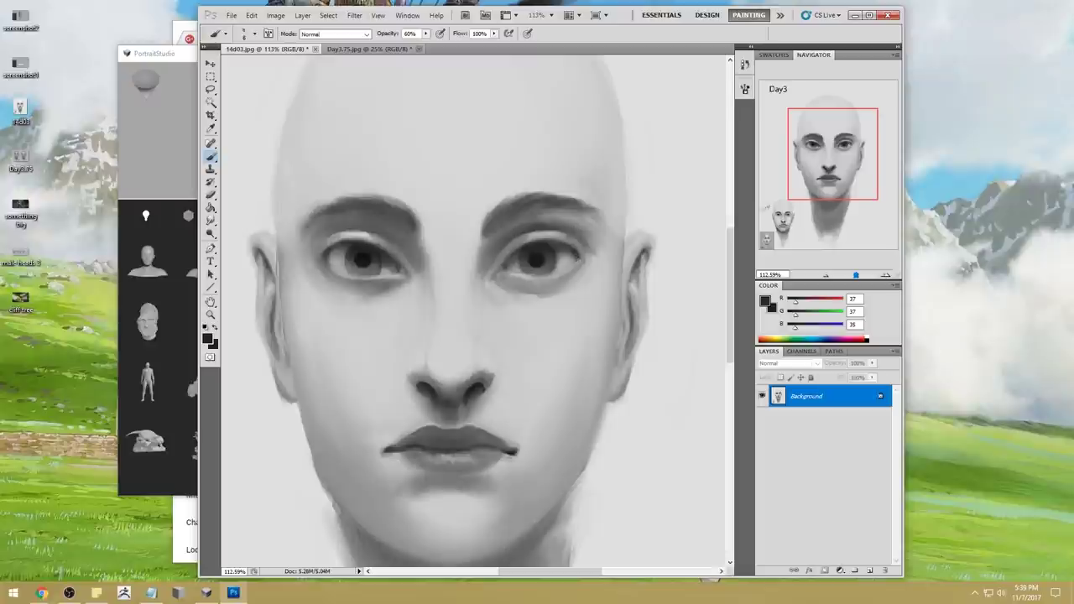
pyautogui.keyDown('alt'); pyautogui.click(566, 246); pyautogui.keyUp('alt')
pyautogui.keyDown('alt'); pyautogui.click(567, 244); pyautogui.keyUp('alt')
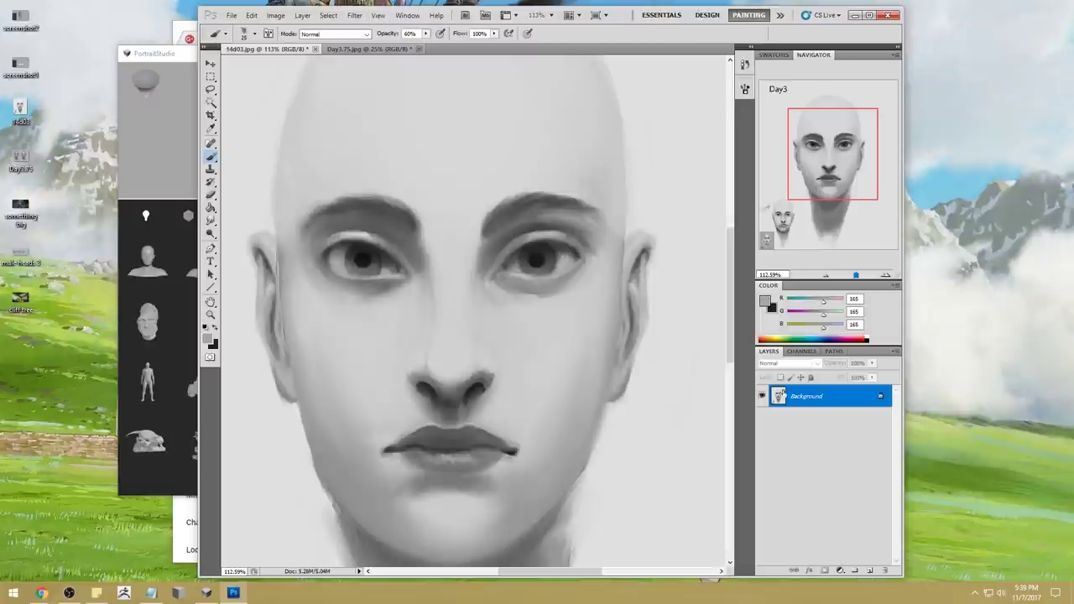
# Add a new layer, paint soft sampled gray 171 touches over the eyes with a larger brush, and erase the excess
pyautogui.press(']')
pyautogui.click(869, 569)
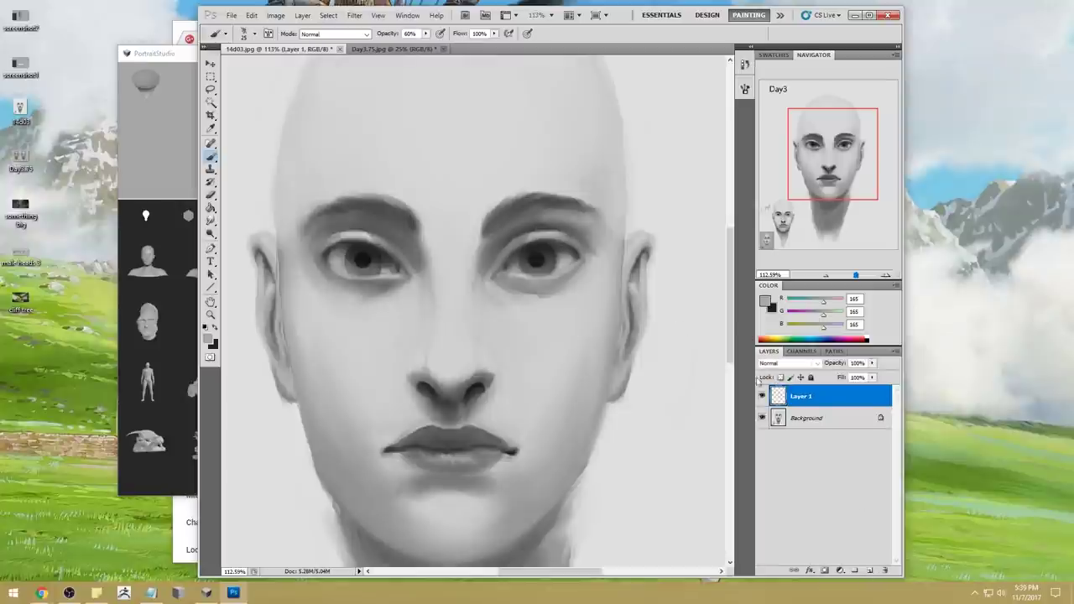
pyautogui.keyDown('alt'); pyautogui.click(566, 249); pyautogui.keyUp('alt')
pyautogui.keyDown('alt'); pyautogui.click(567, 254); pyautogui.keyUp('alt')
pyautogui.moveTo(530, 255)
pyautogui.mouseDown()
pyautogui.moveTo(521, 258)
pyautogui.moveTo(531, 254)
pyautogui.mouseUp()
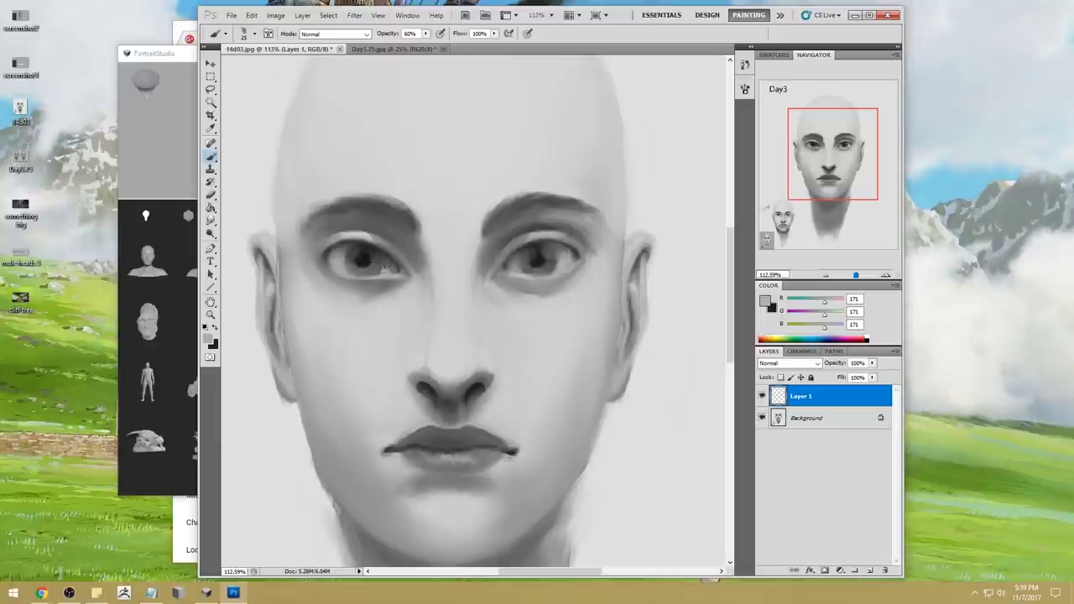
pyautogui.press('e')
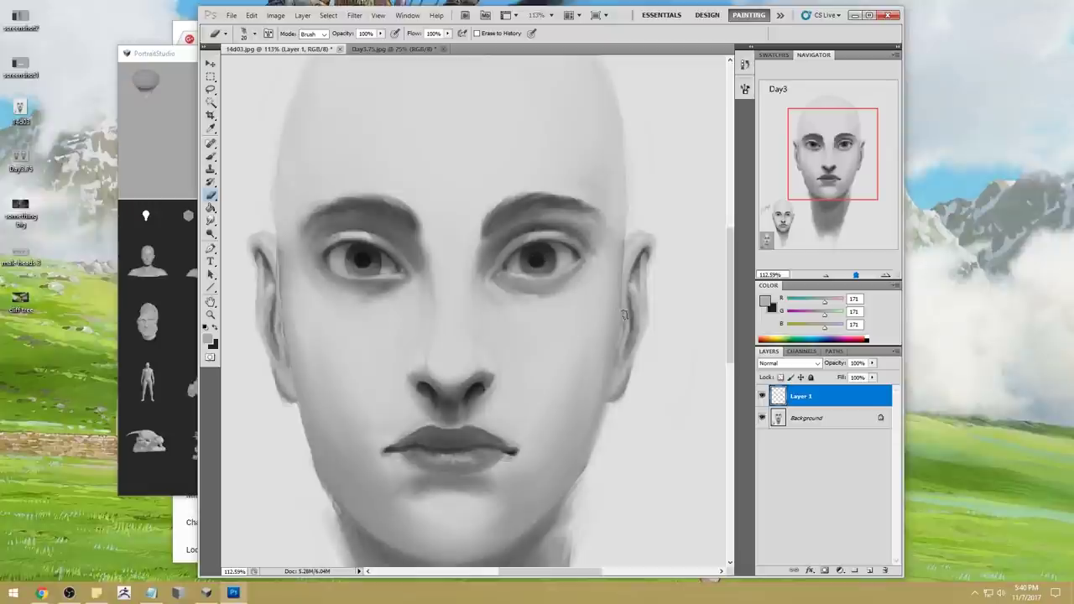
pyautogui.hotkey('ctrl', '0')
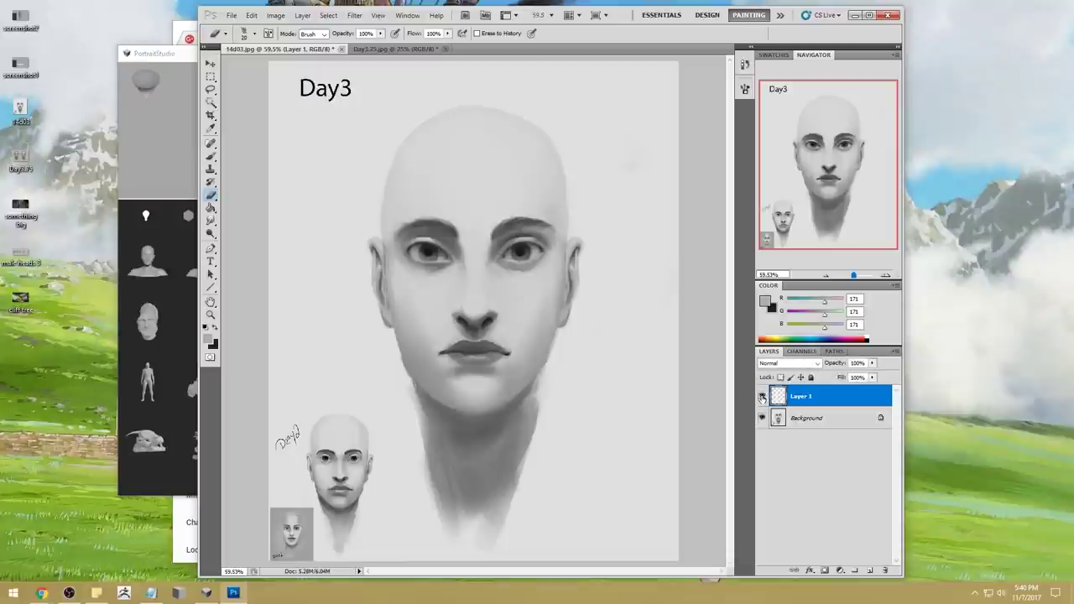
# Choose the Blur tool, merge the eye layer down into the Background, and return to the Brush
pyautogui.rightClick(211, 220)
pyautogui.click(250, 215)
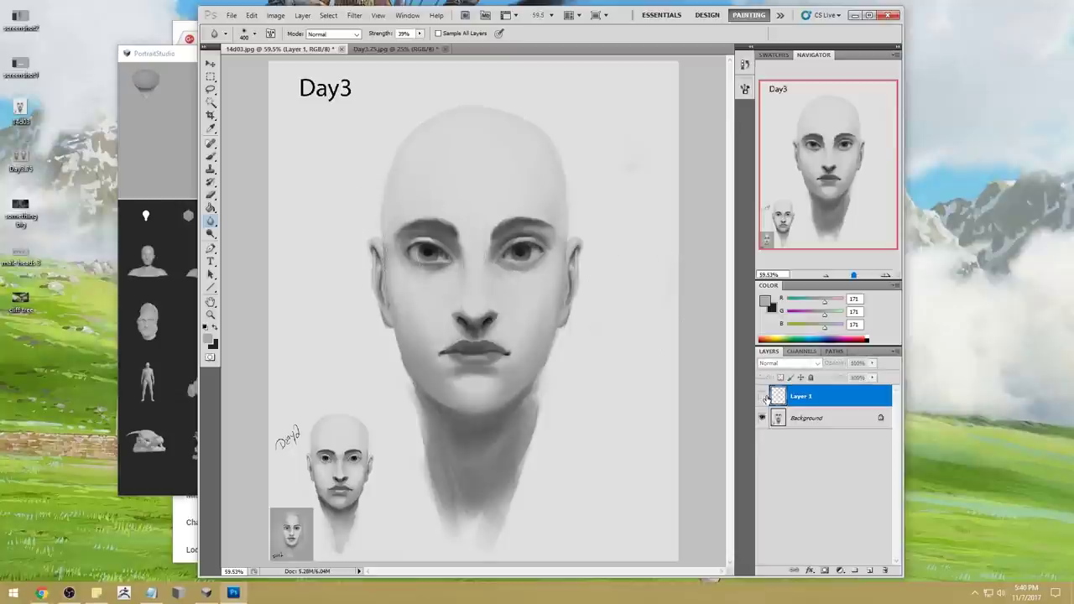
pyautogui.rightClick(835, 404)
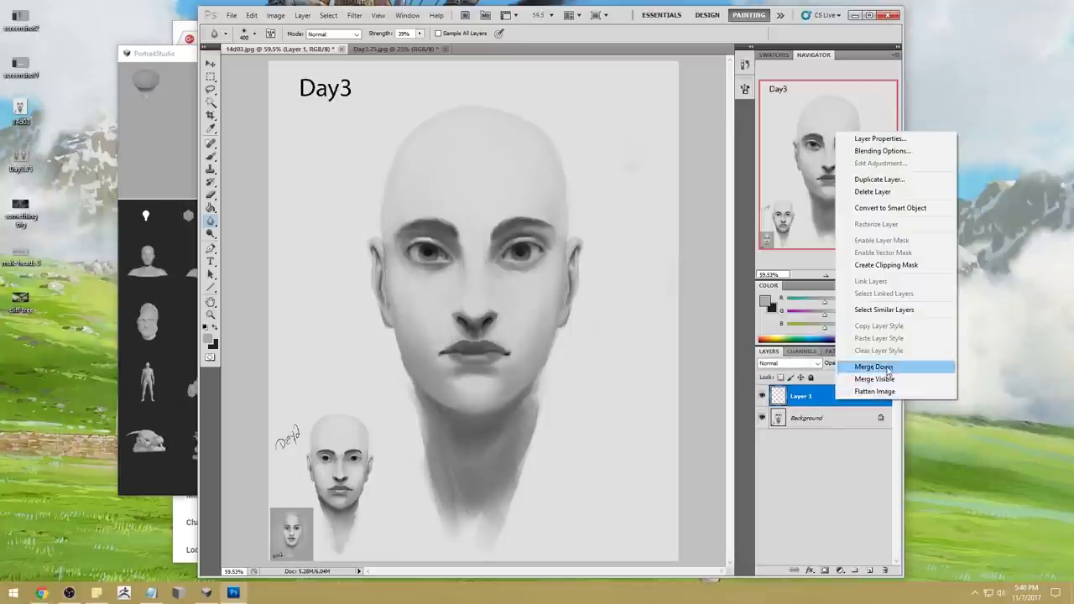
pyautogui.click(885, 368)
pyautogui.press('b')
# Switch to PortraitStudio, check the earlier screenshot1 in Photos, and capture a new screenshot of the lit bust
pyautogui.click(160, 55)
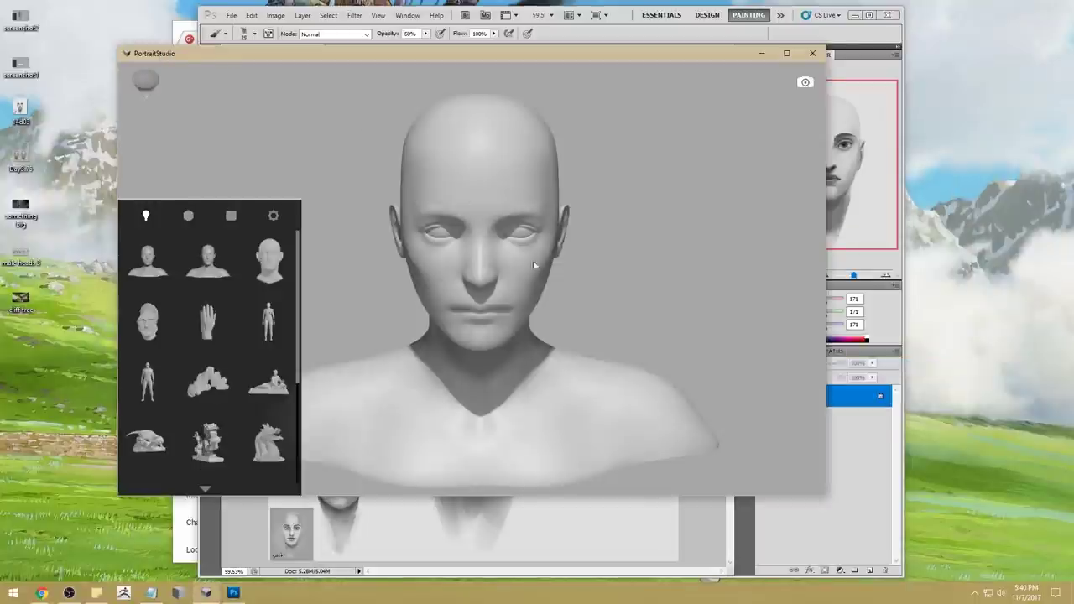
pyautogui.doubleClick(21, 67)
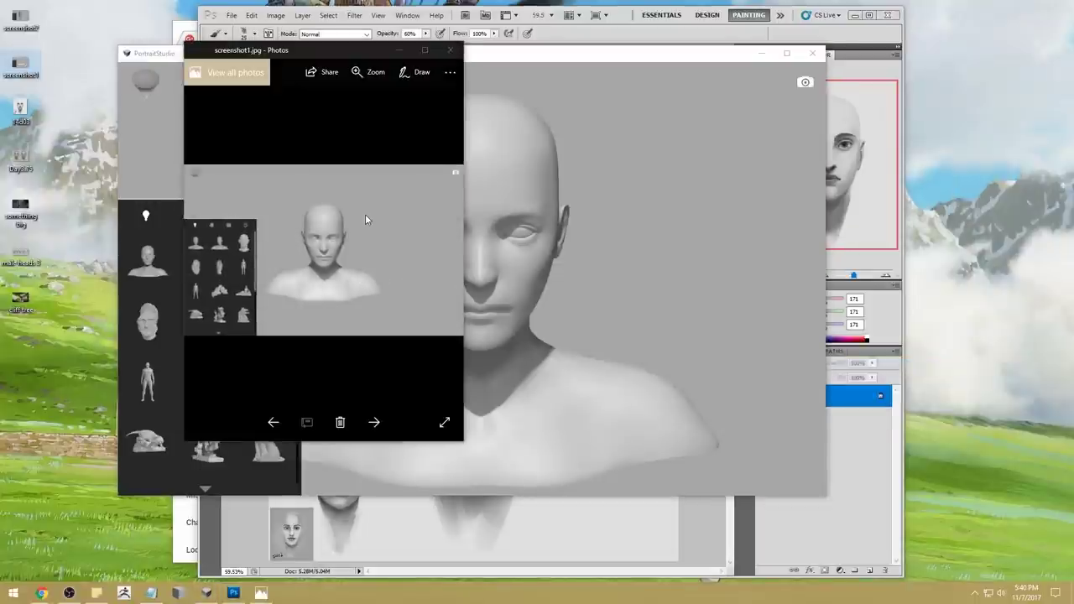
pyautogui.click(450, 49)
pyautogui.click(805, 84)
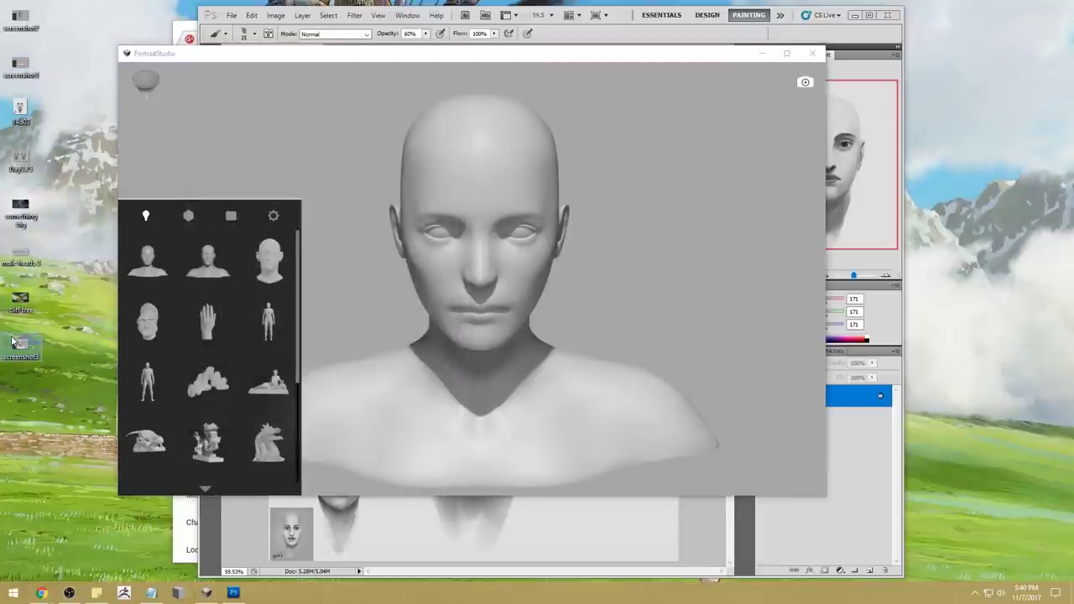
# Open screenshot3 in Photos, zoom in on the face, and examine how the side planes are shaded
pyautogui.doubleClick(18, 344)
pyautogui.click(369, 72)
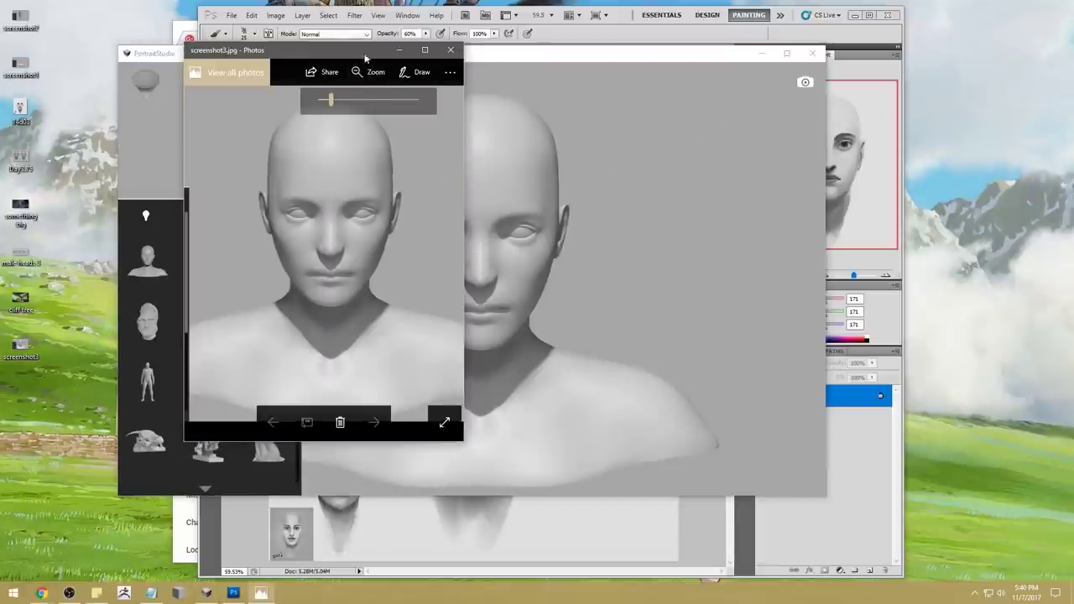
pyautogui.moveTo(365, 57); pyautogui.dragTo(519, 82)
pyautogui.moveTo(484, 124); pyautogui.dragTo(502, 123)
pyautogui.moveTo(546, 232); pyautogui.dragTo(520, 283)
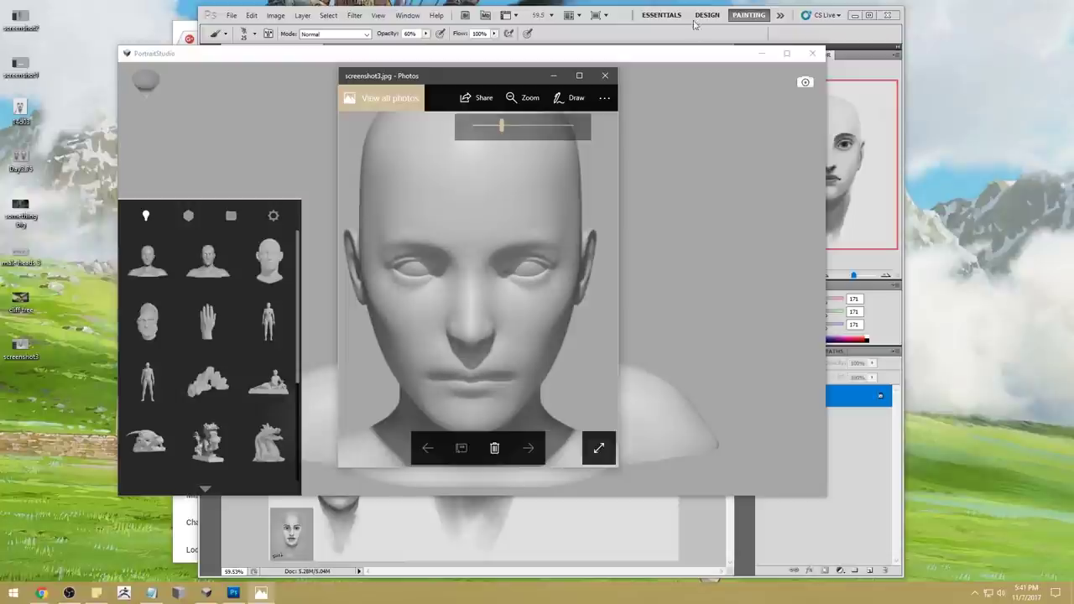
# Switch back to Photoshop, choose a soft round brush tip, and enlarge it to 500 px
pyautogui.click(632, 23)
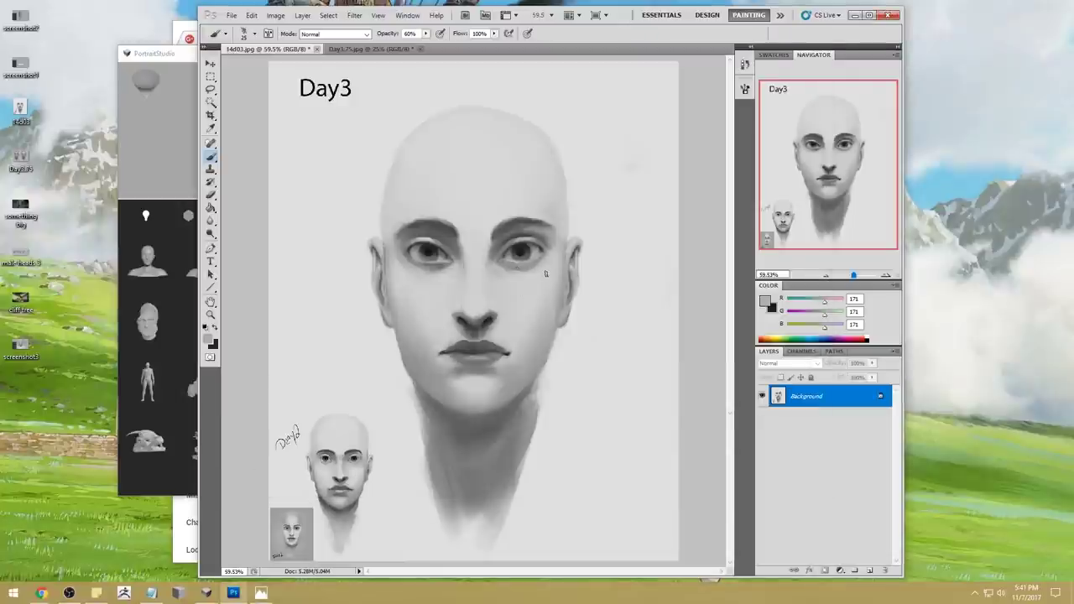
pyautogui.rightClick(546, 273)
pyautogui.click(672, 335)
pyautogui.click(702, 173)
pyautogui.press(']')
pyautogui.press(']')
pyautogui.press(']')
pyautogui.press(']')
pyautogui.press(']')
pyautogui.press(']')
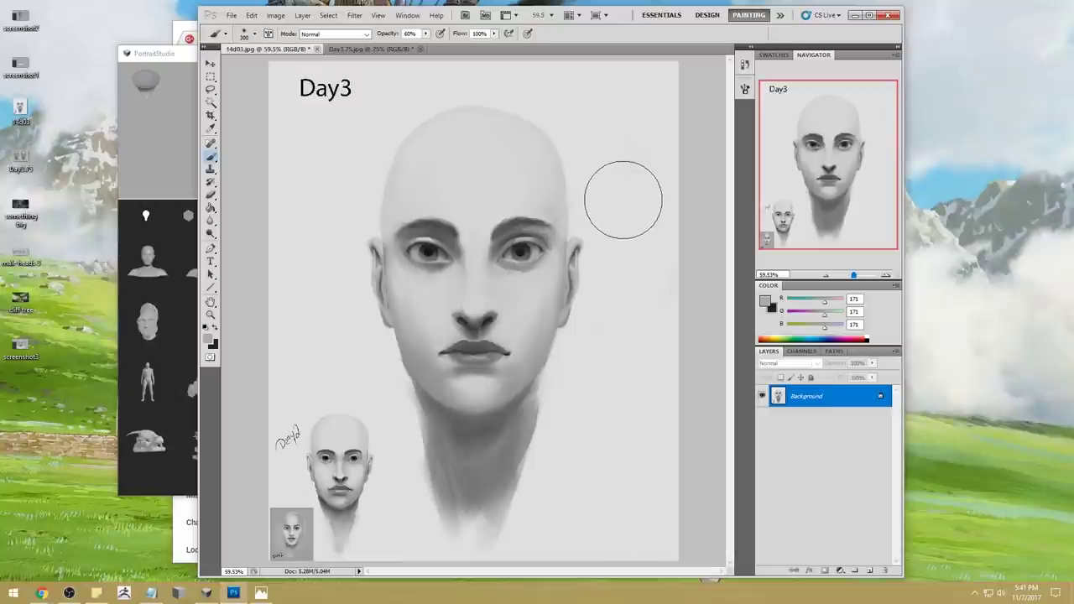
pyautogui.press(']')
pyautogui.press(']')
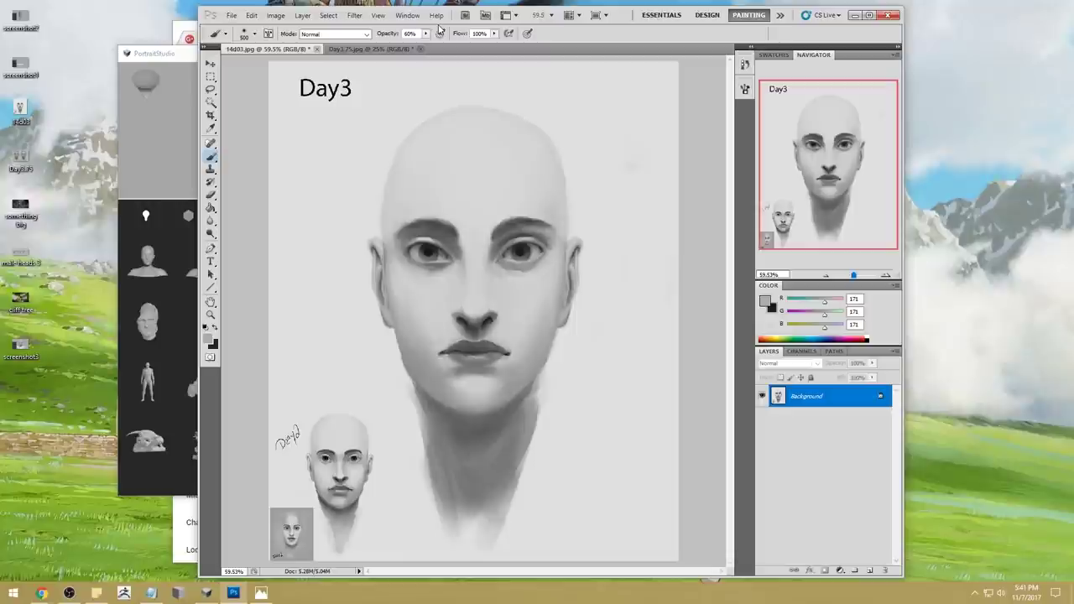
# Shrink the round brush to 30 px and set its opacity to 100%
pyautogui.press('[')
pyautogui.press('[')
pyautogui.press('[')
pyautogui.press('[')
pyautogui.press('[')
pyautogui.press('[')
pyautogui.press('[')
pyautogui.press('[')
pyautogui.press('[')
pyautogui.press('[')
pyautogui.press('[')
pyautogui.press('[')
pyautogui.press('[')
pyautogui.press('[')
pyautogui.press('[')
pyautogui.click(427, 33)
pyautogui.moveTo(428, 44); pyautogui.dragTo(563, 60)
# Sketch vertical lines down both sides of the head to mark off its side planes
pyautogui.click(546, 152)
pyautogui.moveTo(546, 144); pyautogui.dragTo(547, 395)
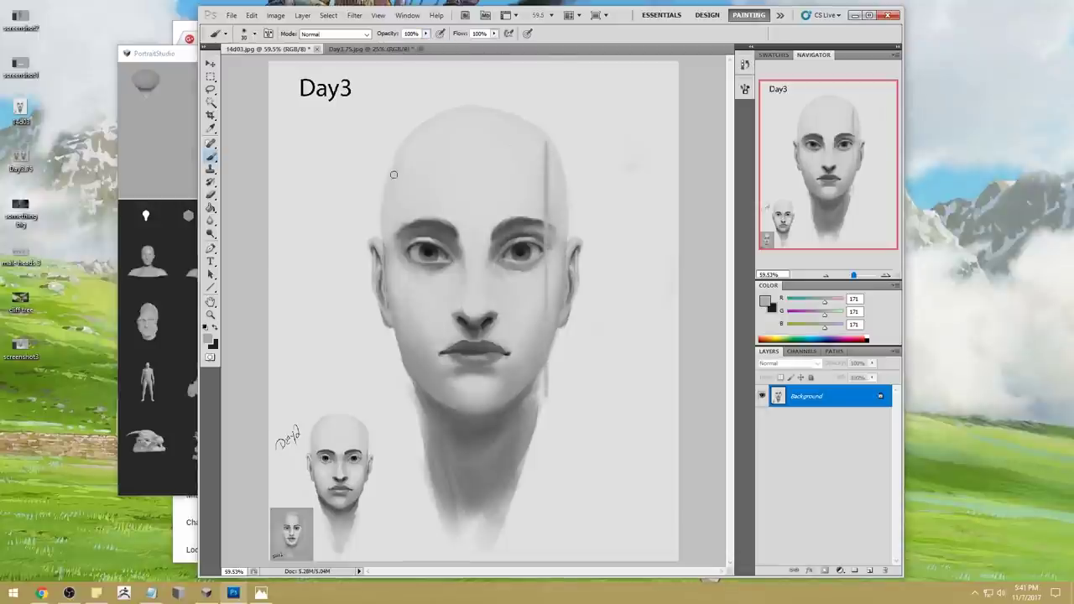
pyautogui.moveTo(403, 142); pyautogui.dragTo(403, 409)
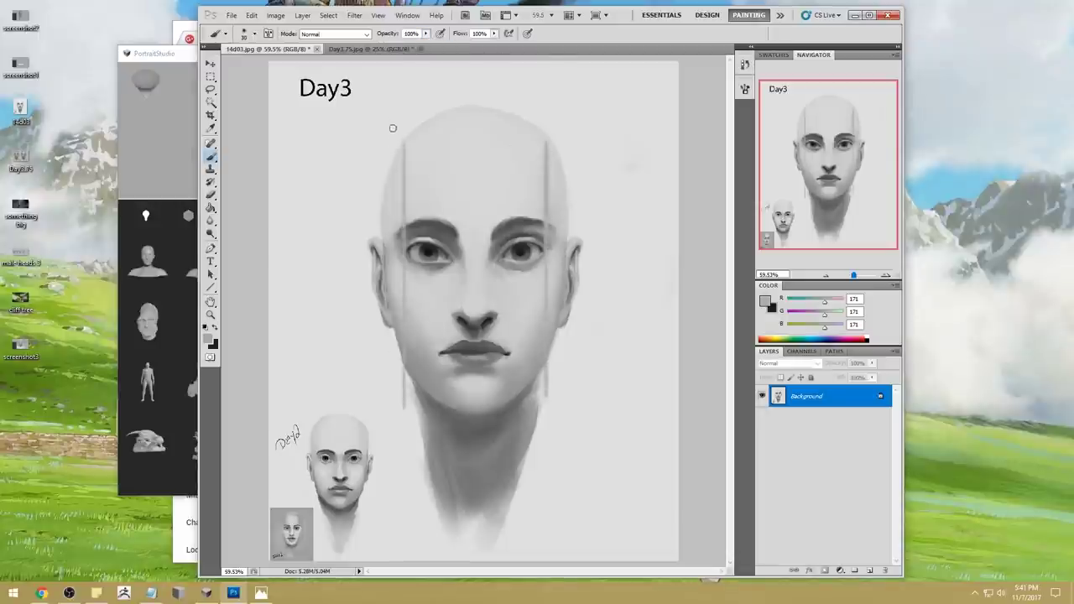
pyautogui.moveTo(387, 135); pyautogui.dragTo(388, 398)
pyautogui.moveTo(561, 117)
pyautogui.mouseDown()
pyautogui.moveTo(563, 370)
pyautogui.moveTo(545, 402)
pyautogui.mouseUp()
pyautogui.moveTo(393, 398); pyautogui.dragTo(402, 404)
# Box in the front plane of the face, scribble across it, and draw outward arrows from both sides of the head
pyautogui.moveTo(403, 141); pyautogui.dragTo(526, 141)
pyautogui.moveTo(404, 403); pyautogui.dragTo(529, 402)
pyautogui.moveTo(516, 154)
pyautogui.mouseDown()
pyautogui.moveTo(445, 350)
pyautogui.moveTo(509, 355)
pyautogui.mouseUp()
pyautogui.moveTo(569, 206); pyautogui.dragTo(669, 201)
pyautogui.moveTo(381, 208); pyautogui.dragTo(297, 212)
pyautogui.moveTo(626, 193)
pyautogui.mouseDown()
pyautogui.moveTo(655, 202)
pyautogui.moveTo(621, 214)
pyautogui.mouseUp()
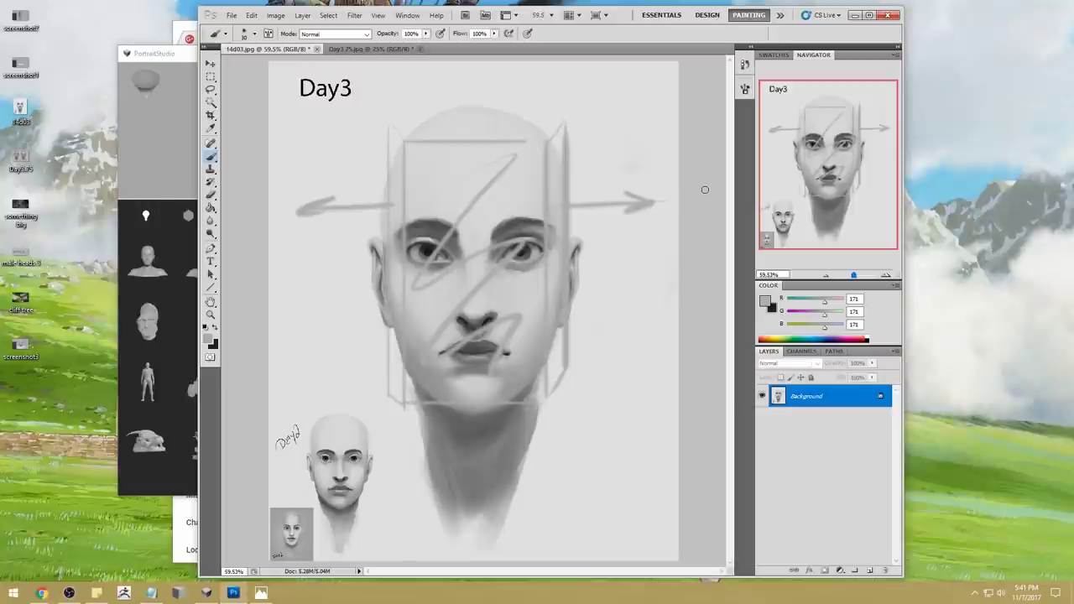
# Undo all the plane guide lines, scribbles and arrows drawn over the portrait
pyautogui.hotkey('ctrl', 'alt', 'z')
pyautogui.hotkey('ctrl', 'alt', 'z')
pyautogui.hotkey('ctrl', 'alt', 'z')
pyautogui.hotkey('ctrl', 'alt', 'z')
pyautogui.hotkey('ctrl', 'alt', 'z')
pyautogui.hotkey('ctrl', 'alt', 'z')
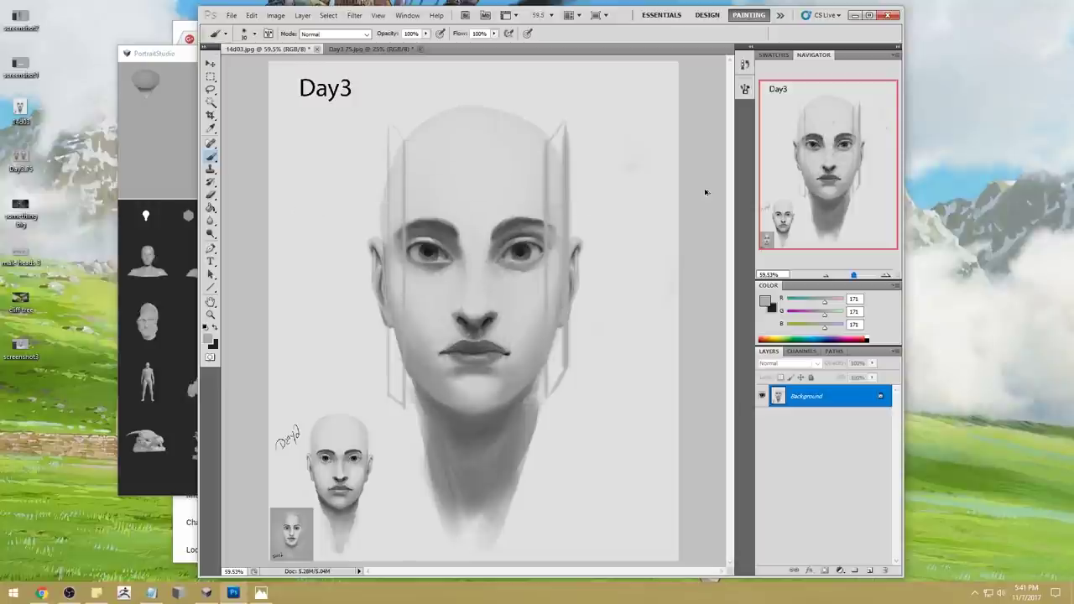
pyautogui.hotkey('ctrl', 'alt', 'z')
pyautogui.hotkey('ctrl', 'alt', 'z')
pyautogui.hotkey('ctrl', 'alt', 'z')
pyautogui.hotkey('ctrl', 'alt', 'z')
pyautogui.hotkey('ctrl', 'alt', 'z')
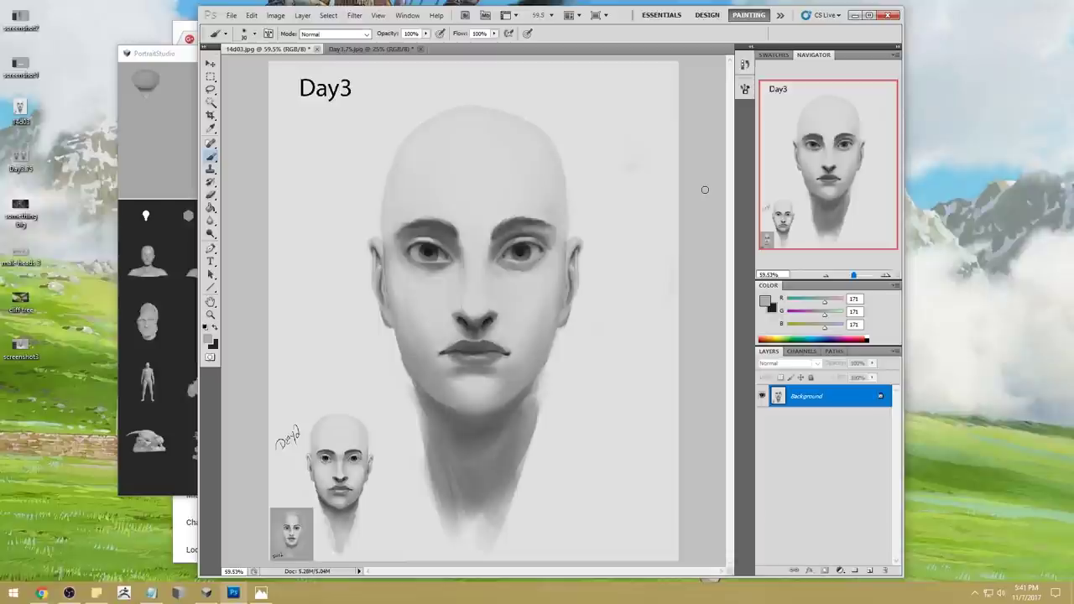
# Sample gray 96 at the outer end of the eyebrow and enlarge the brush to 250 px
pyautogui.keyDown('alt'); pyautogui.click(544, 233); pyautogui.keyUp('alt')
pyautogui.press(']')
pyautogui.press(']')
pyautogui.press(']')
pyautogui.press(']')
pyautogui.press(']')
pyautogui.press(']')
pyautogui.press(']')
pyautogui.press(']')
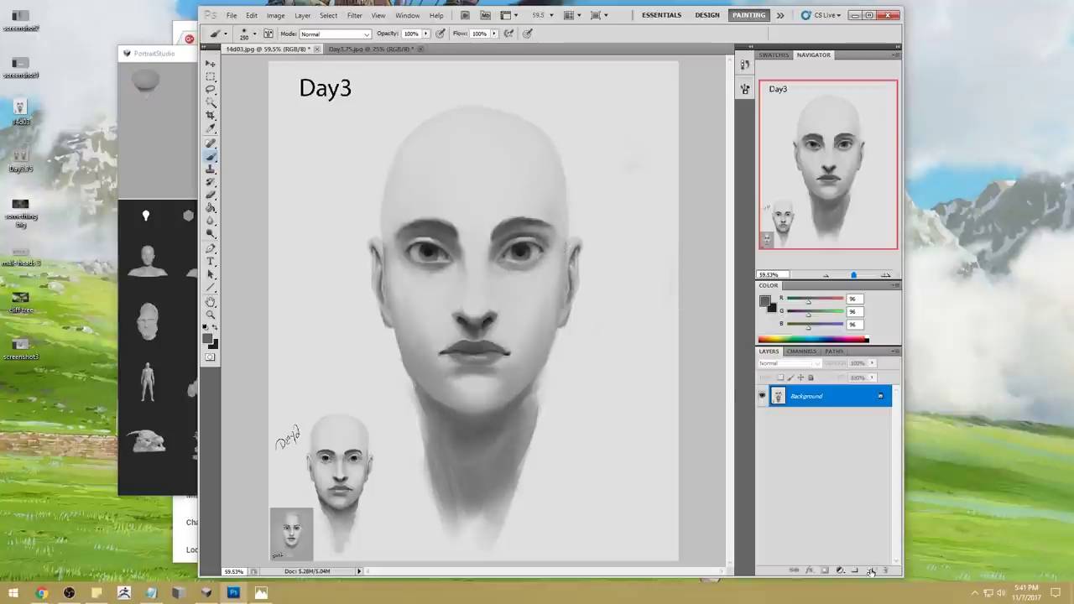
# Add a new layer, sample gray 100, and softly shade the sides of the head with a 500 px brush at 34% opacity
pyautogui.click(870, 570)
pyautogui.keyDown('alt'); pyautogui.click(539, 238); pyautogui.keyUp('alt')
pyautogui.moveTo(551, 219); pyautogui.dragTo(557, 202)
pyautogui.hotkey('ctrl', 'z')
pyautogui.click(426, 33)
pyautogui.click(388, 49)
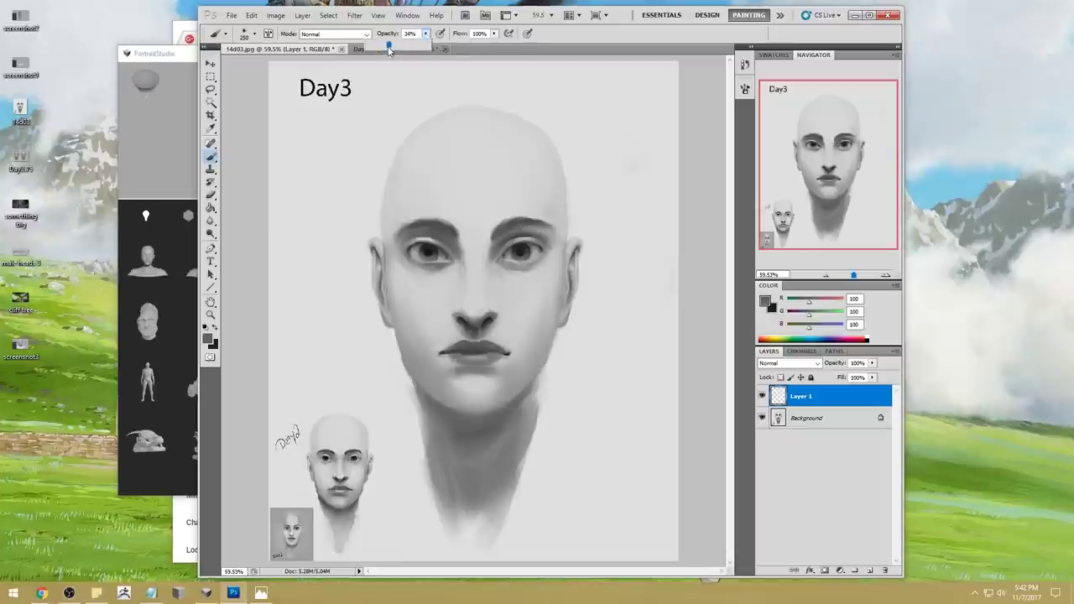
pyautogui.press(']')
pyautogui.press(']')
pyautogui.press(']')
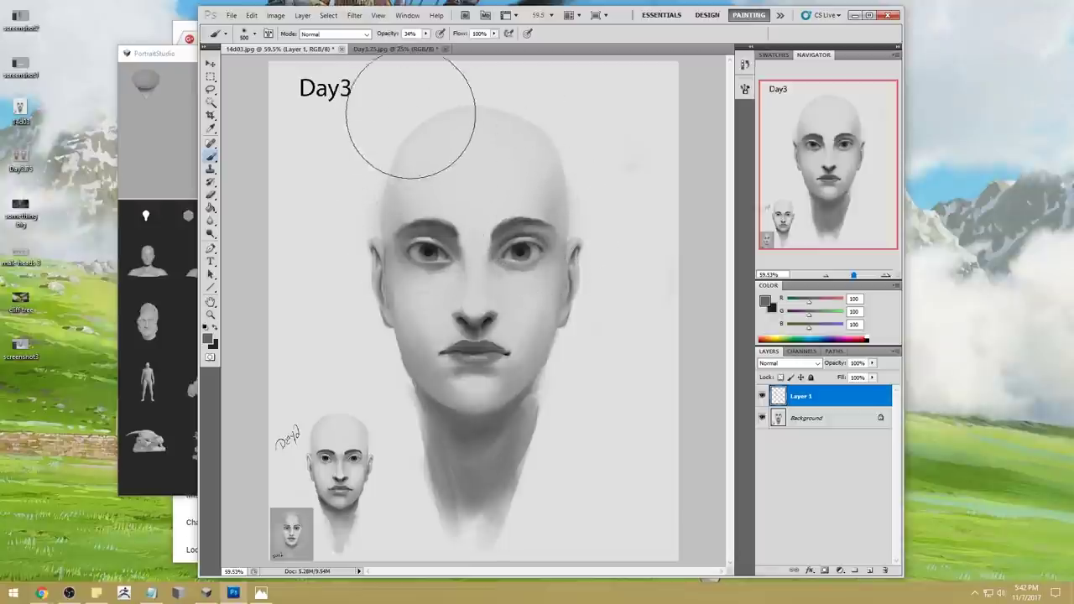
# Set the new layer's blend mode to Darken and continue shading the forehead sides with sampled gray 196
pyautogui.keyDown('alt'); pyautogui.click(558, 217); pyautogui.keyUp('alt')
pyautogui.click(789, 363)
pyautogui.click(789, 105)
pyautogui.keyDown('alt'); pyautogui.click(411, 197); pyautogui.keyUp('alt')
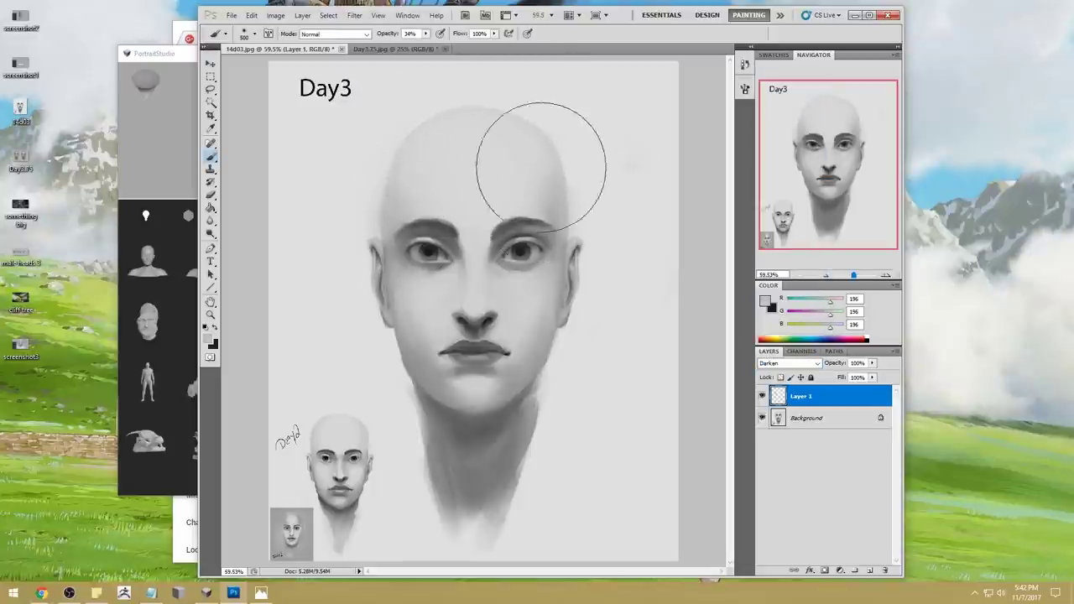
# Erase the excess shading from the front of the face with a 60 px Eraser, and sample the lower cheek's gray with the Brush
pyautogui.press('e')
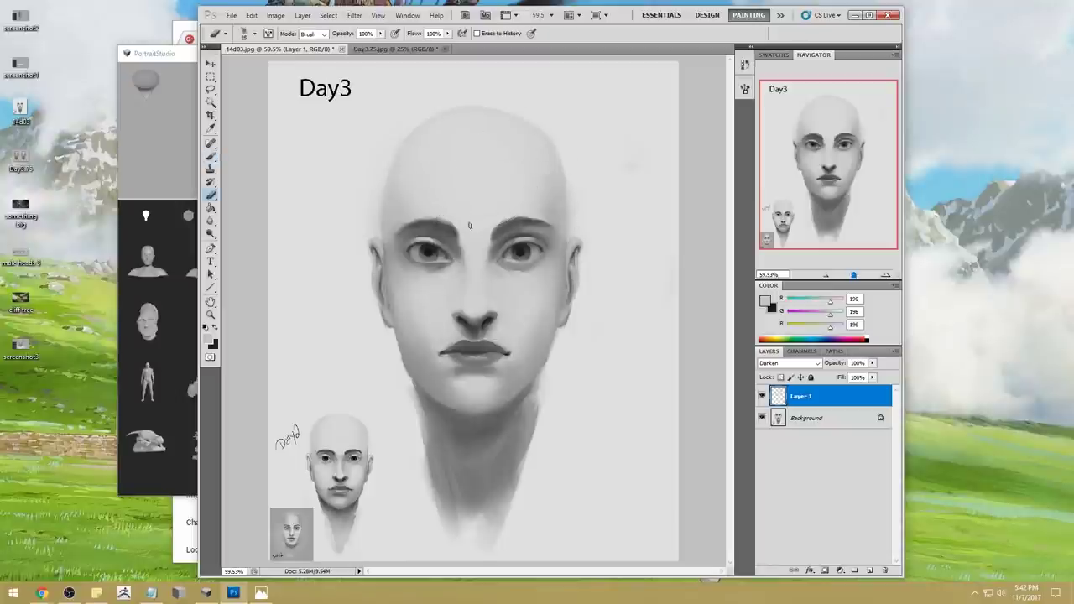
pyautogui.press(']')
pyautogui.press(']')
pyautogui.press(']')
pyautogui.press(']')
pyautogui.press(']')
pyautogui.press(']')
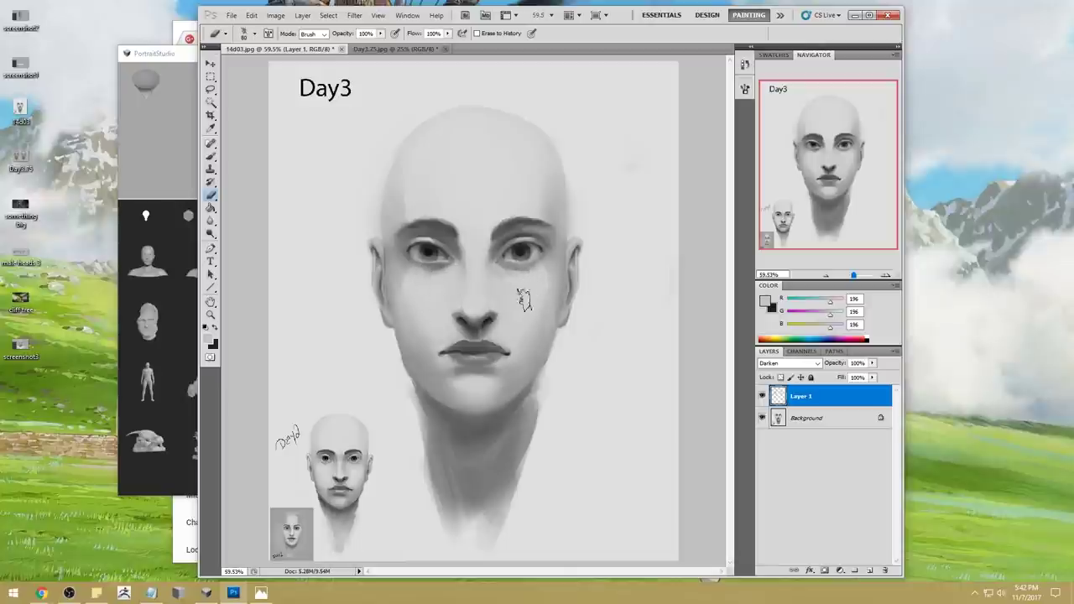
pyautogui.press('b')
pyautogui.keyDown('alt'); pyautogui.click(527, 356); pyautogui.keyUp('alt')
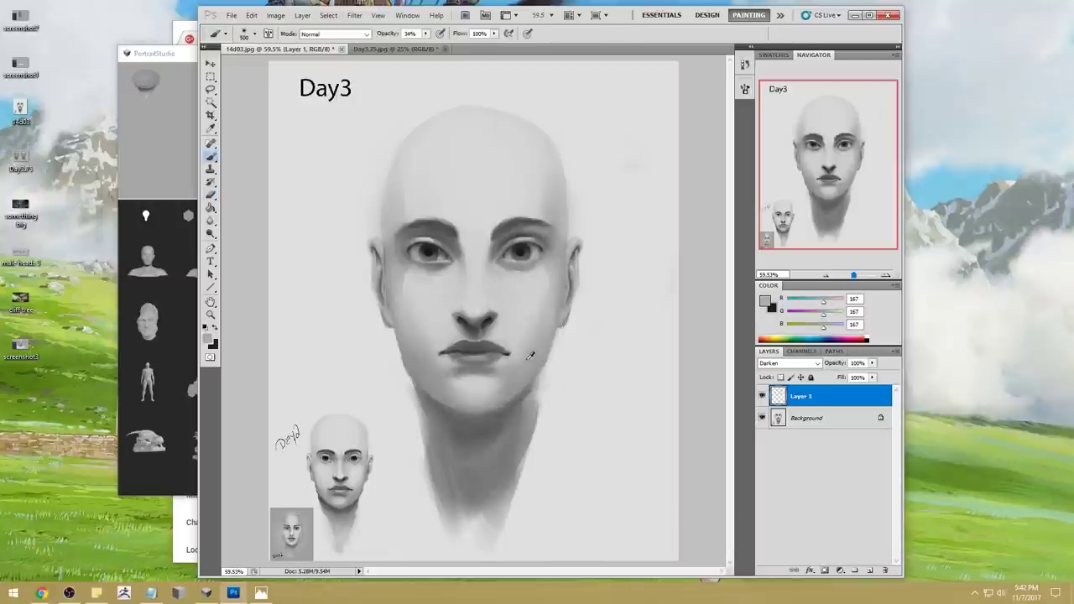
# Switch to PortraitStudio and turn the bust to profile to examine how light falls across the side of the head
pyautogui.click(178, 55)
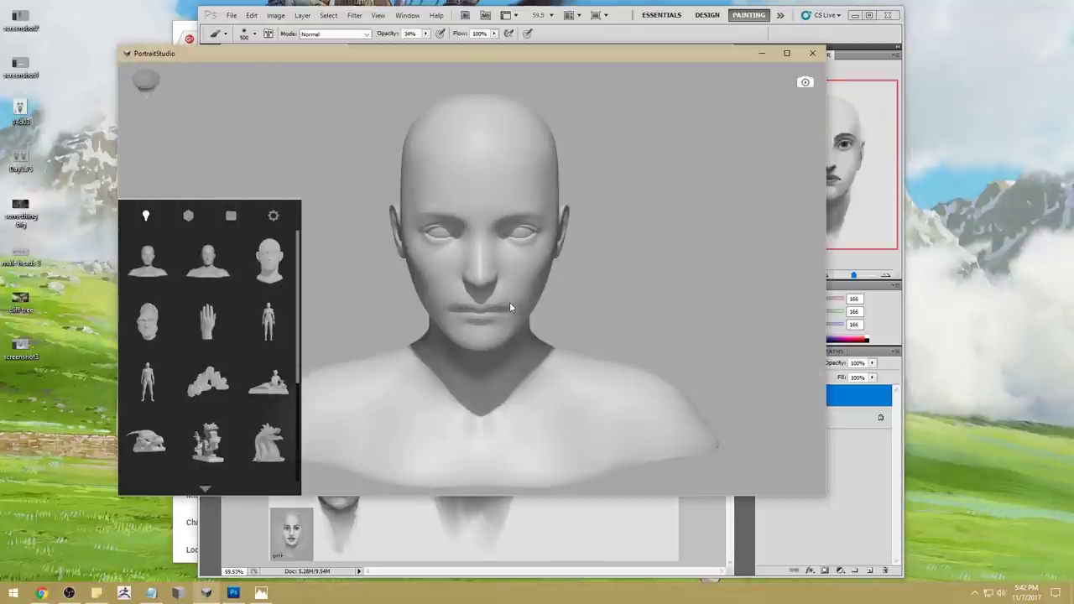
pyautogui.moveTo(299, 357); pyautogui.dragTo(299, 297)
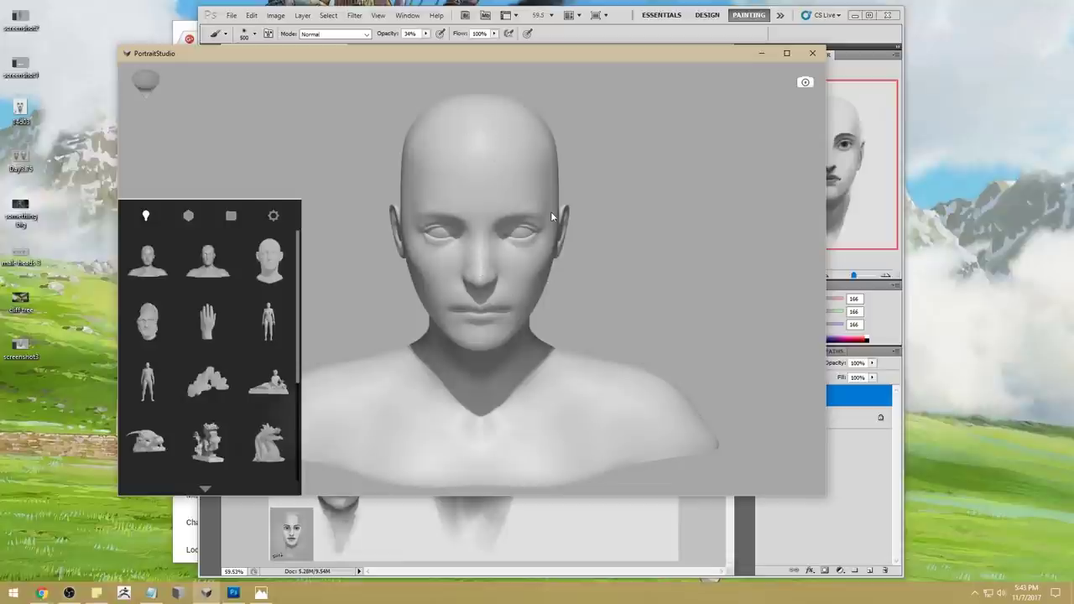
pyautogui.moveTo(554, 267); pyautogui.dragTo(483, 267)
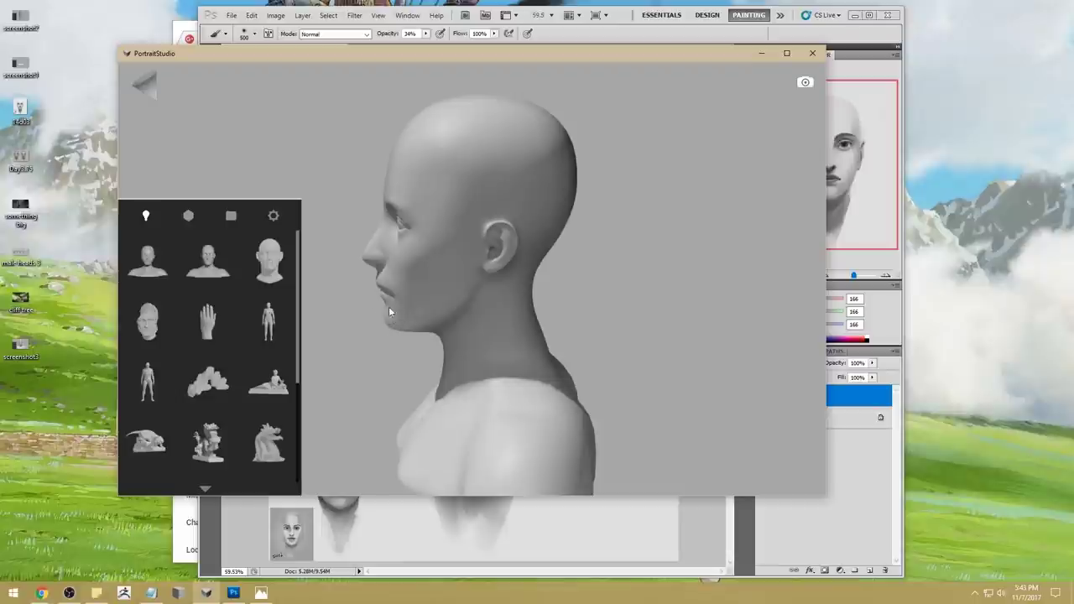
# Switch back to Photoshop and shade the lower face with sampled gray 162 on the Darken layer, checking it against the PortraitStudio profile
pyautogui.moveTo(480, 288)
pyautogui.mouseDown()
pyautogui.moveTo(557, 280)
pyautogui.moveTo(441, 285)
pyautogui.moveTo(475, 283)
pyautogui.mouseUp()
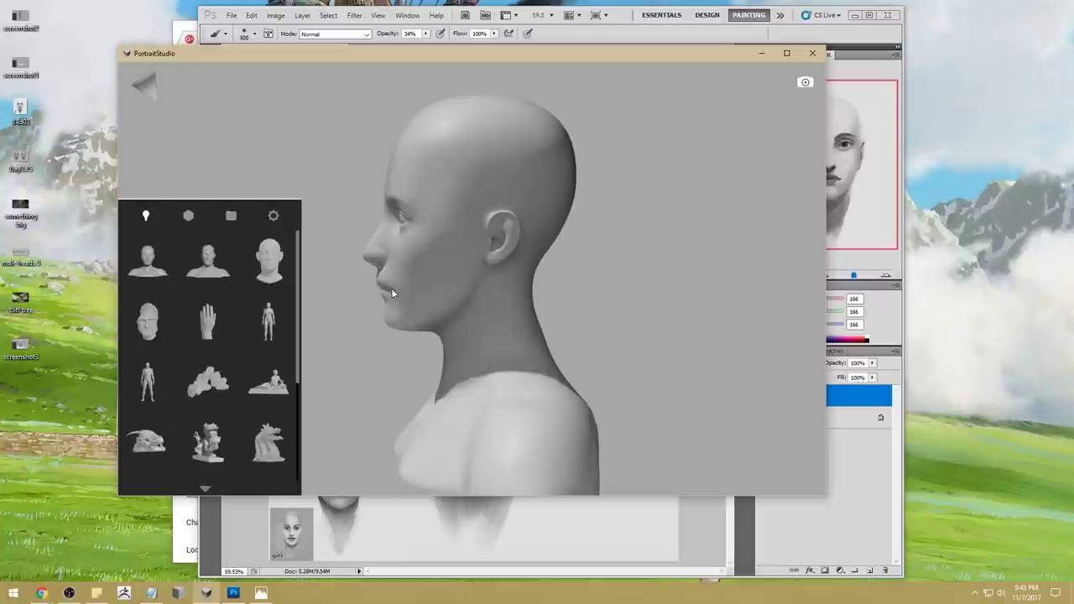
pyautogui.click(629, 19)
pyautogui.keyDown('alt'); pyautogui.click(523, 364); pyautogui.keyUp('alt')
pyautogui.moveTo(426, 346)
pyautogui.mouseDown()
pyautogui.moveTo(448, 354)
pyautogui.moveTo(427, 350)
pyautogui.moveTo(548, 316)
pyautogui.moveTo(548, 332)
pyautogui.moveTo(454, 374)
pyautogui.moveTo(494, 386)
pyautogui.mouseUp()
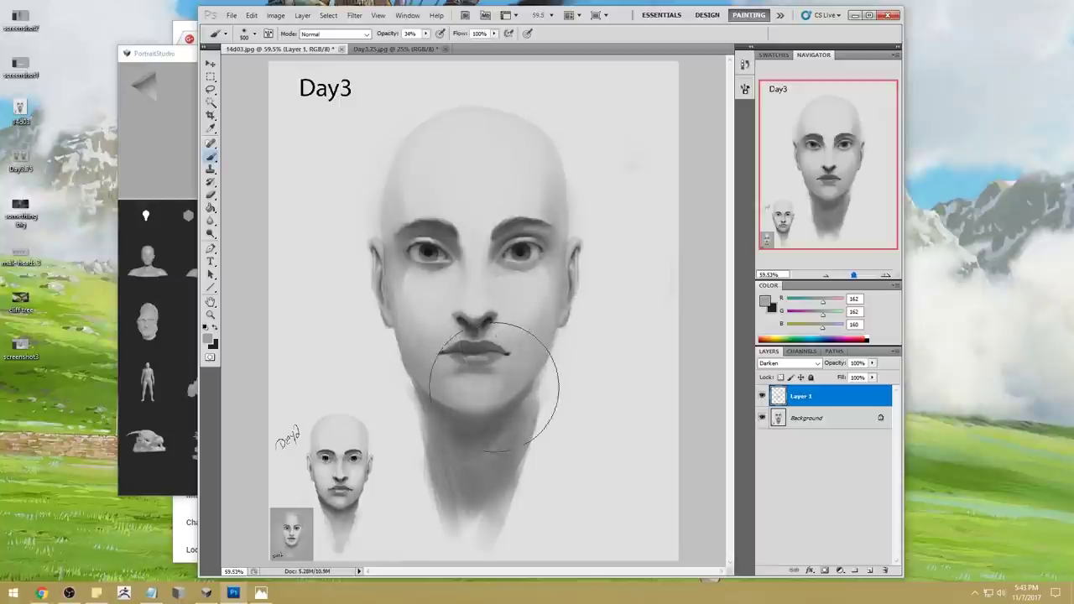
pyautogui.press('e')
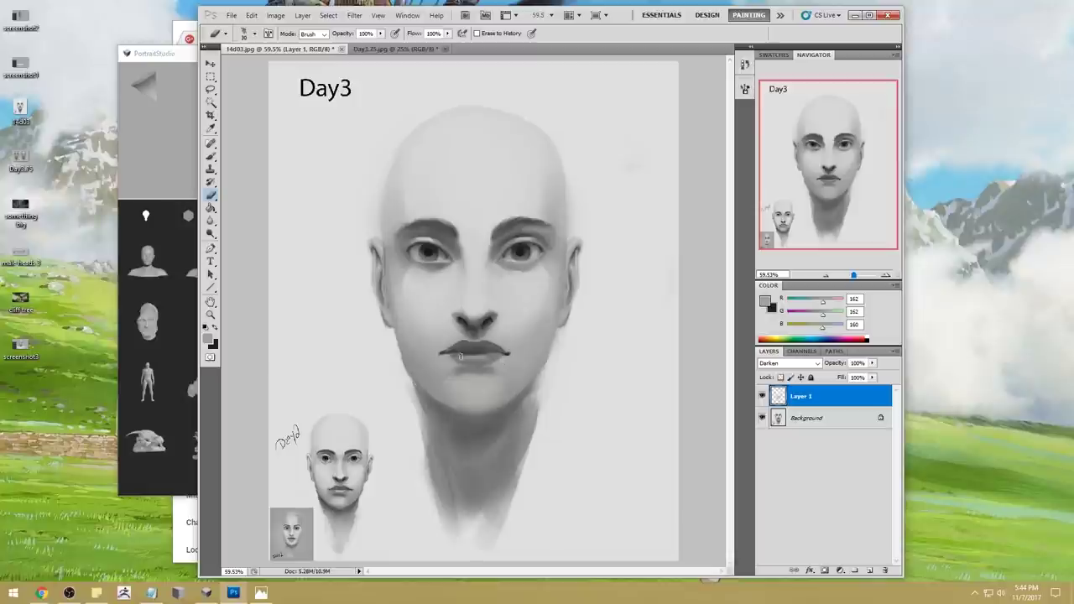
pyautogui.click(173, 55)
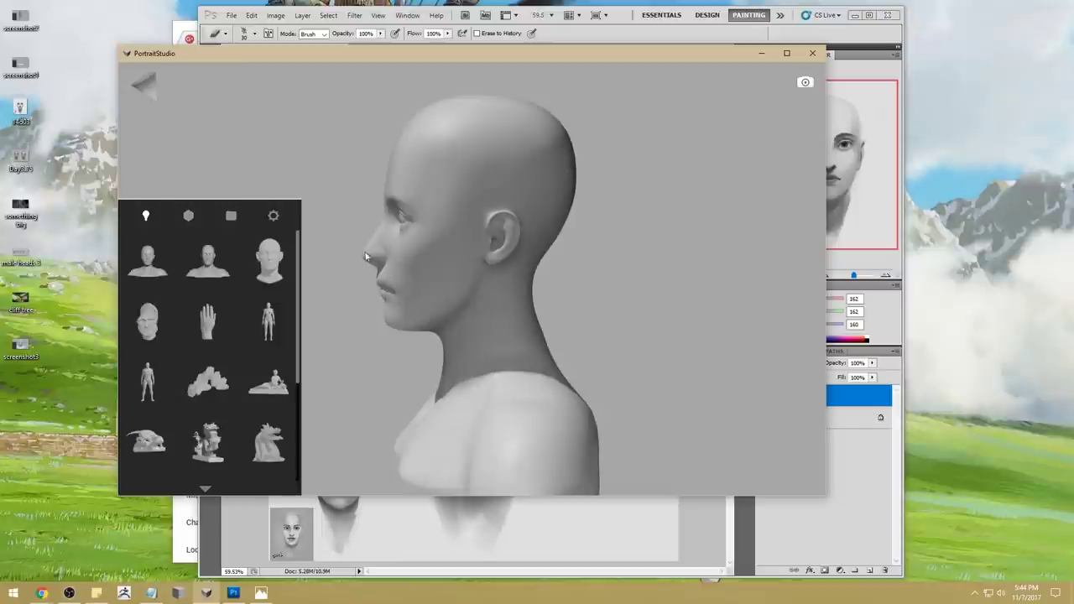
pyautogui.hotkey('alt', 'Tab')
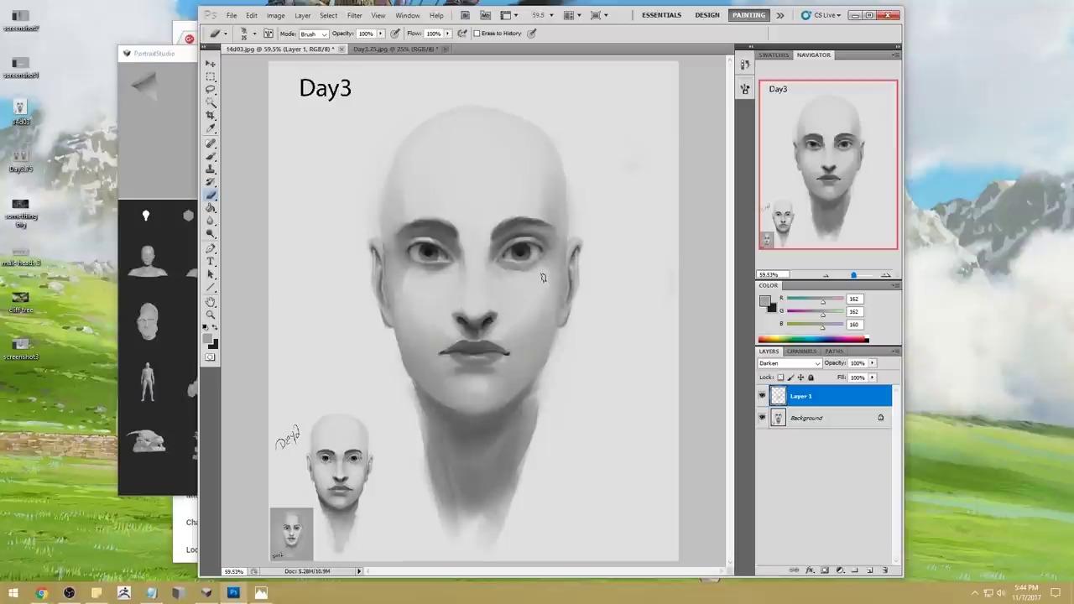
# Toggle the shading layer's visibility to compare before and after, and merge it into the Background
pyautogui.click(761, 395)
pyautogui.click(761, 396)
pyautogui.click(760, 395)
pyautogui.click(761, 395)
pyautogui.rightClick(818, 396)
pyautogui.click(862, 370)
# Soften the facial shading with the Smudge tool at 6% strength and a 30 px tip
pyautogui.click(212, 221)
pyautogui.rightClick(216, 223)
pyautogui.click(251, 243)
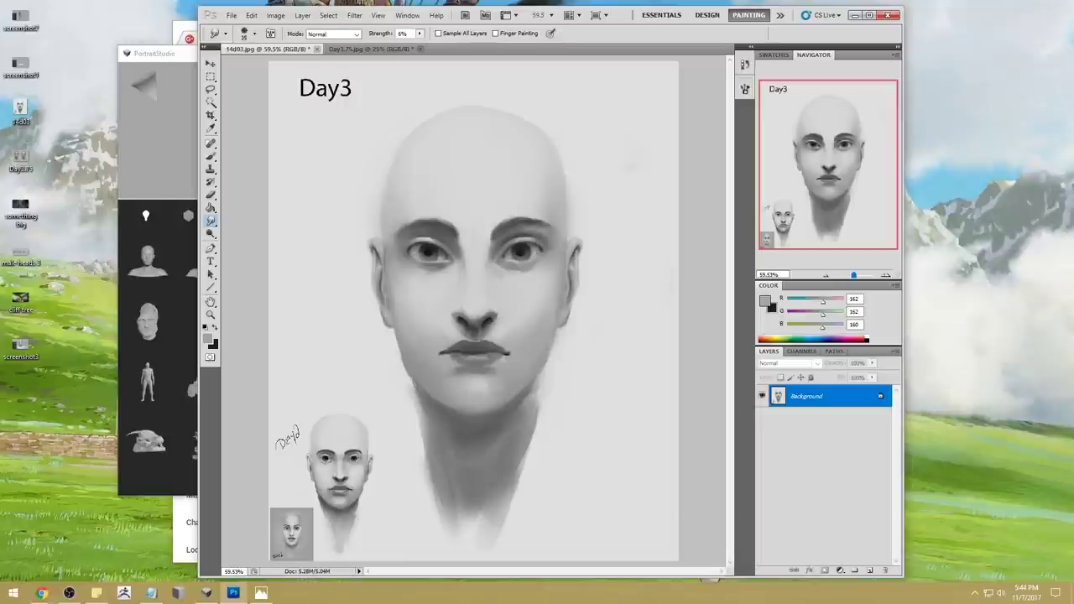
pyautogui.press('[')
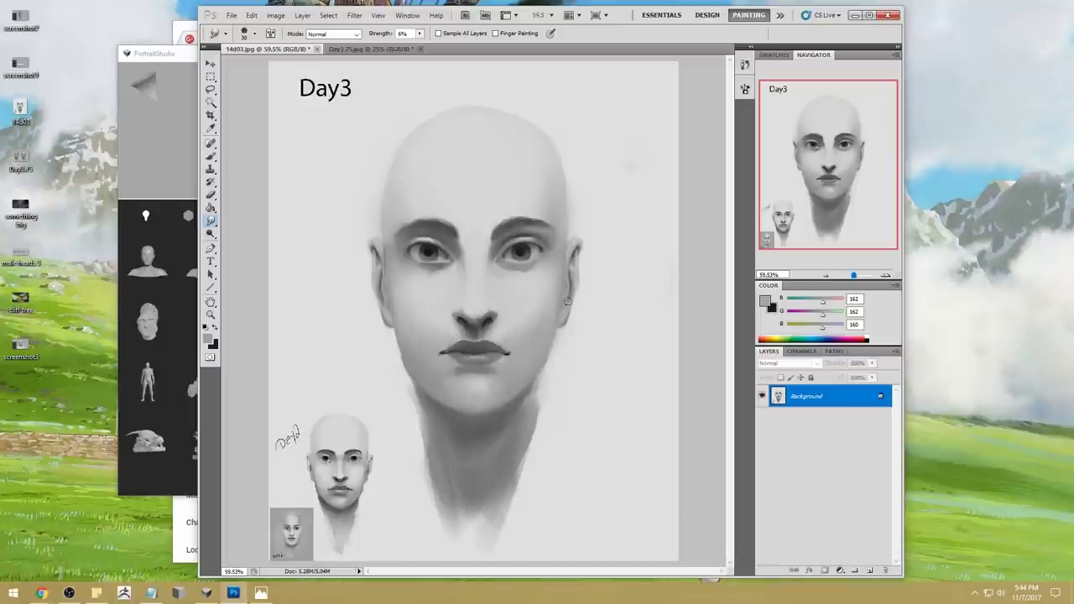
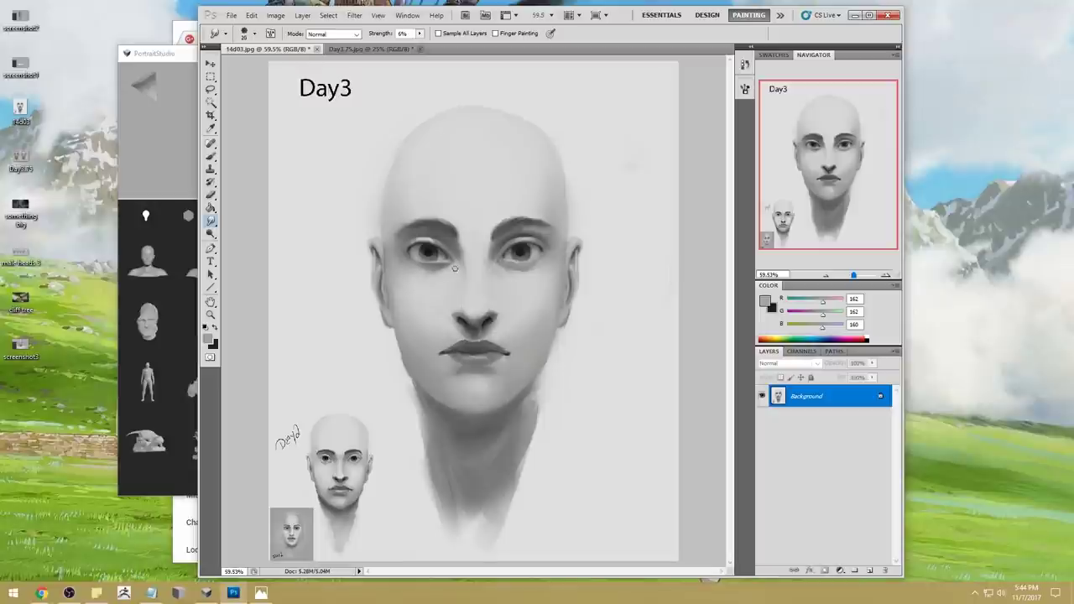
# Soften the eyes with the Blur tool at 39% strength, reducing its tip to 60 px
pyautogui.press('b')
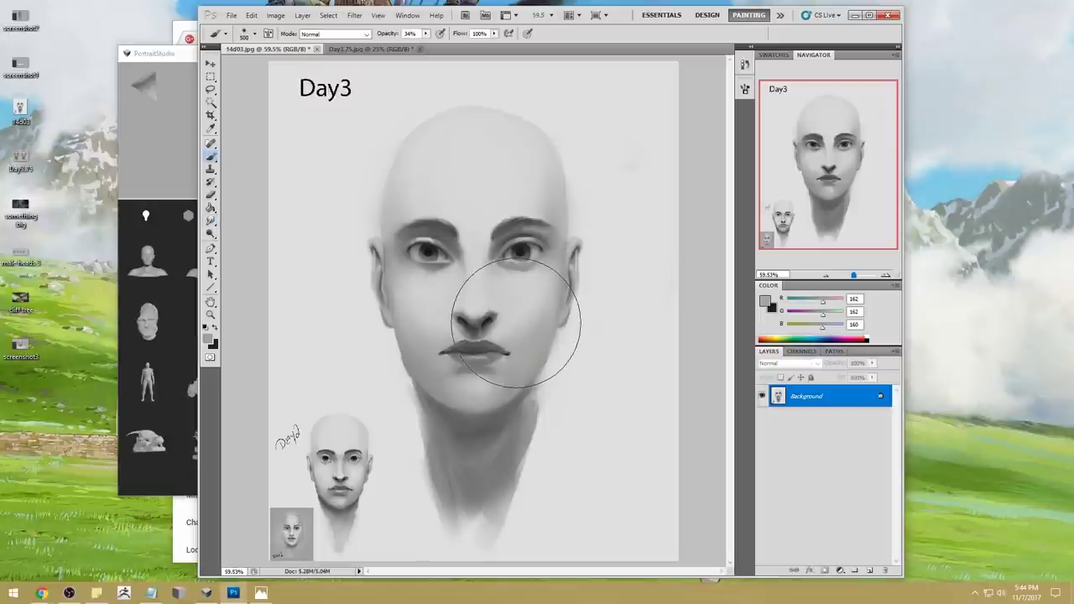
pyautogui.moveTo(210, 221); pyautogui.dragTo(243, 216)
pyautogui.press('[')
pyautogui.press('[')
pyautogui.press('[')
pyautogui.press('[')
pyautogui.press('[')
pyautogui.press('[')
pyautogui.press('[')
pyautogui.press('[')
pyautogui.press('[')
pyautogui.press('[')
pyautogui.press('[')
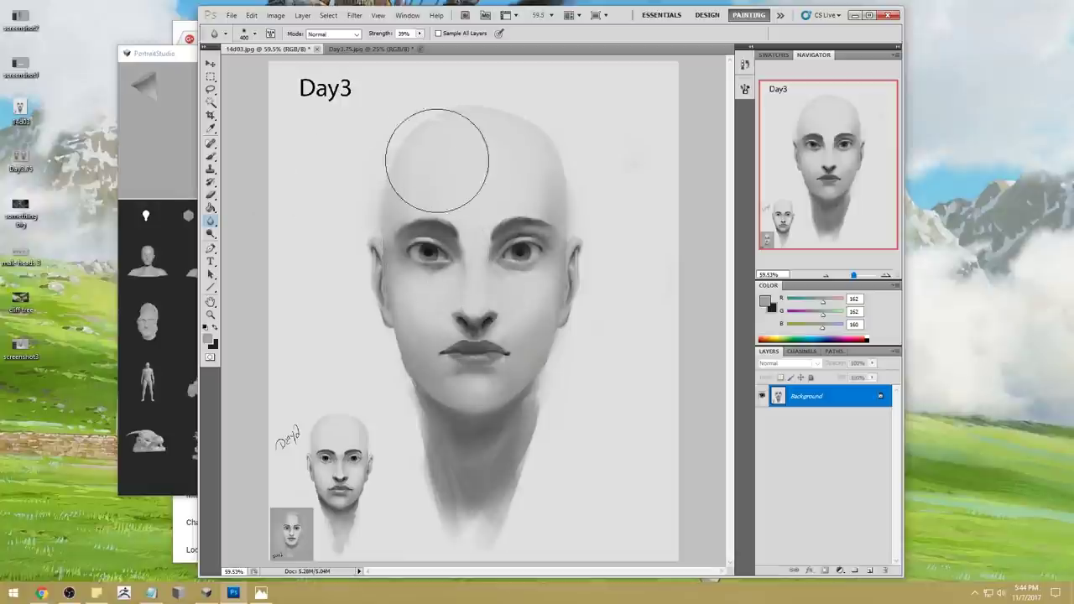
pyautogui.moveTo(429, 240); pyautogui.dragTo(436, 248)
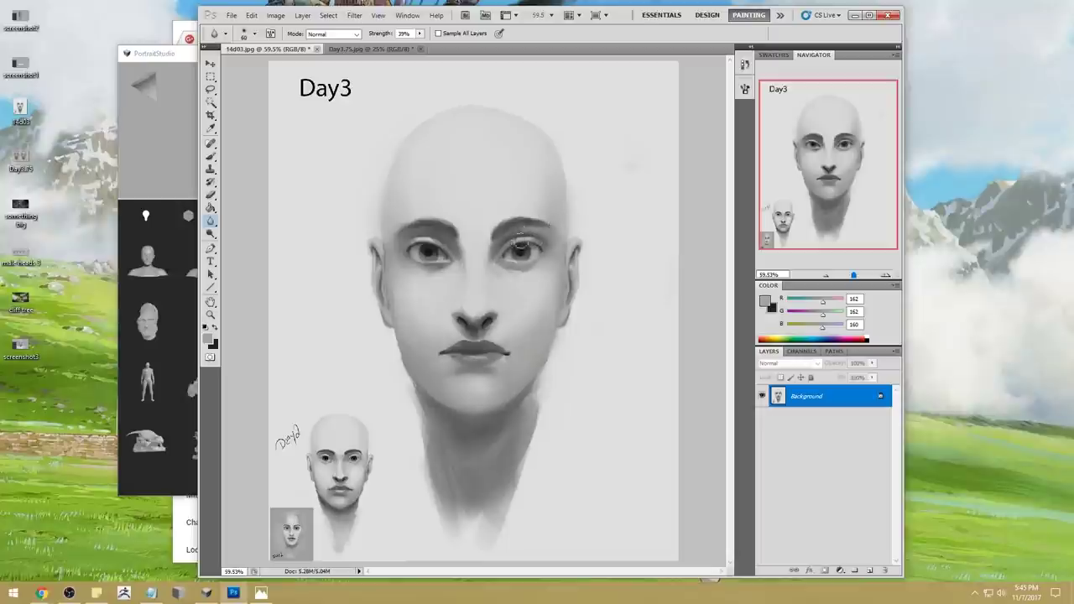
# Set the Brush to 200 px, sample gray 125 beside the nose bridge and shade down the side of the nose
pyautogui.press('b')
pyautogui.keyDown('alt'); pyautogui.click(511, 283); pyautogui.keyUp('alt')
pyautogui.moveTo(477, 178); pyautogui.dragTo(503, 169)
pyautogui.press('[')
pyautogui.press('[')
pyautogui.press('[')
pyautogui.press('[')
pyautogui.press('[')
pyautogui.press('[')
pyautogui.press(']')
pyautogui.press(']')
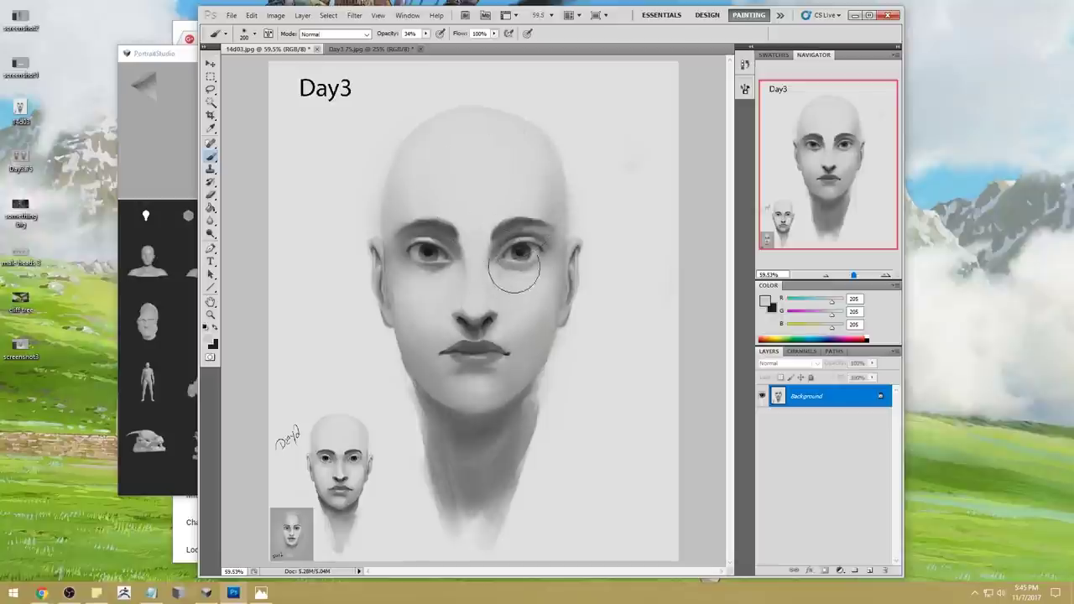
pyautogui.keyDown('alt'); pyautogui.click(490, 253); pyautogui.keyUp('alt')
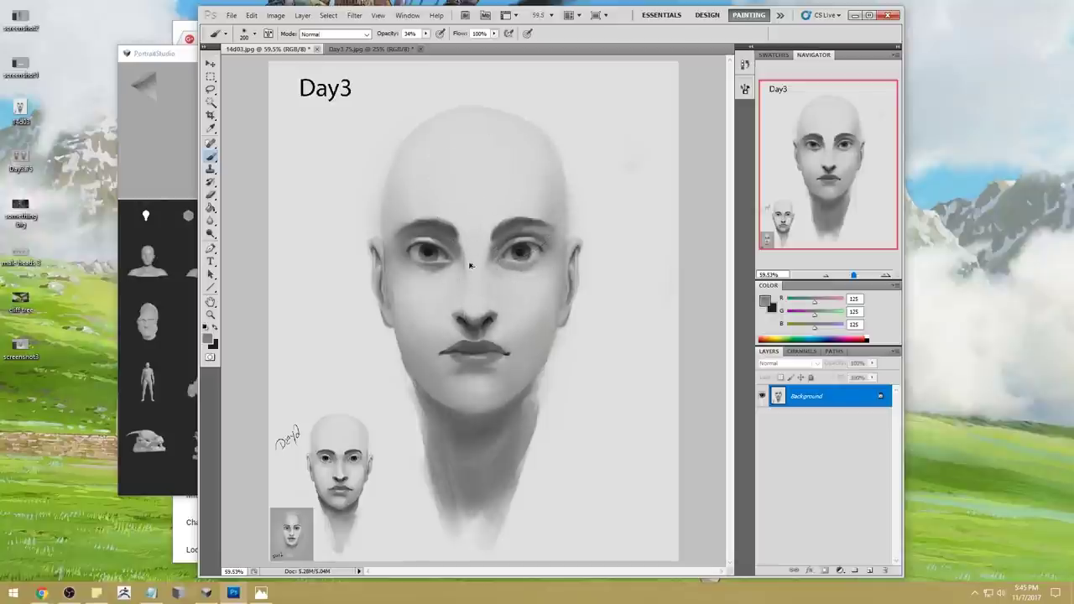
pyautogui.moveTo(485, 278); pyautogui.dragTo(484, 294)
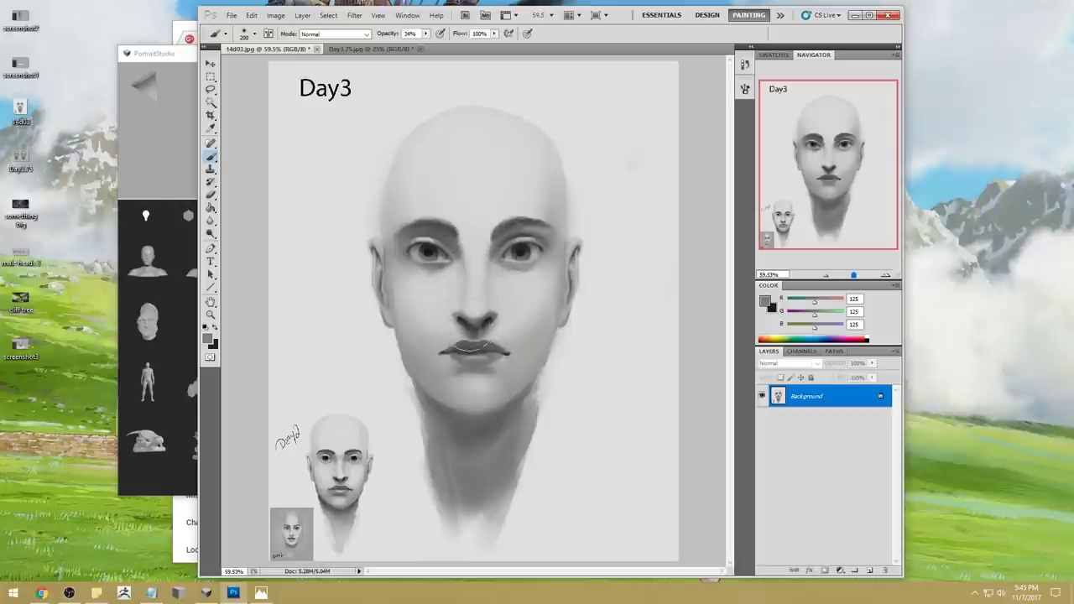
# Set the Brush mode to Darken and continue shading the nose with grays sampled around it, ending on gray 150
pyautogui.keyDown('alt'); pyautogui.click(467, 316); pyautogui.keyUp('alt')
pyautogui.click(334, 33)
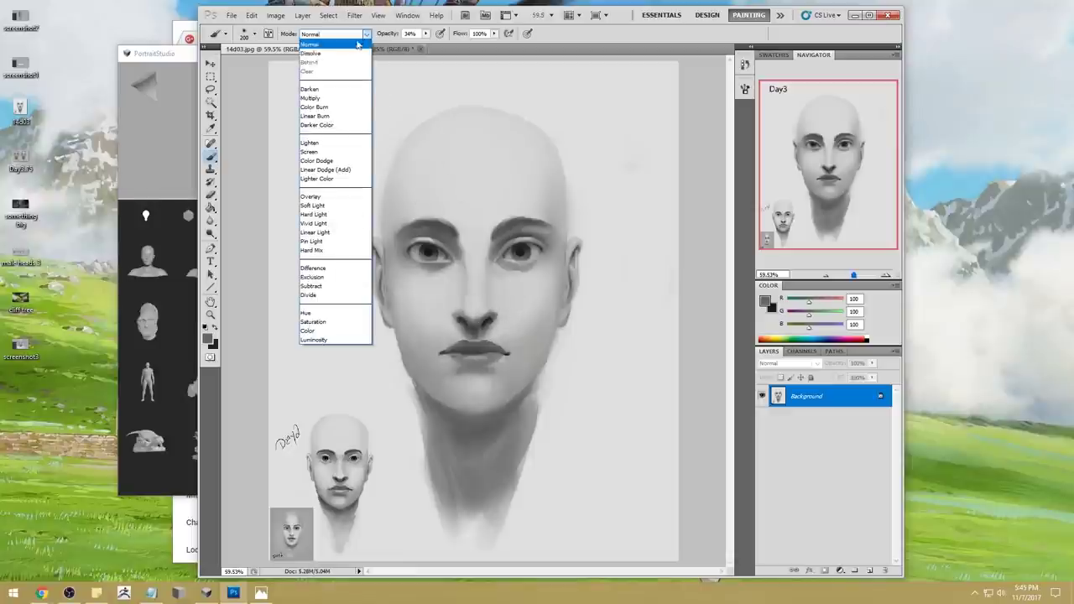
pyautogui.click(326, 87)
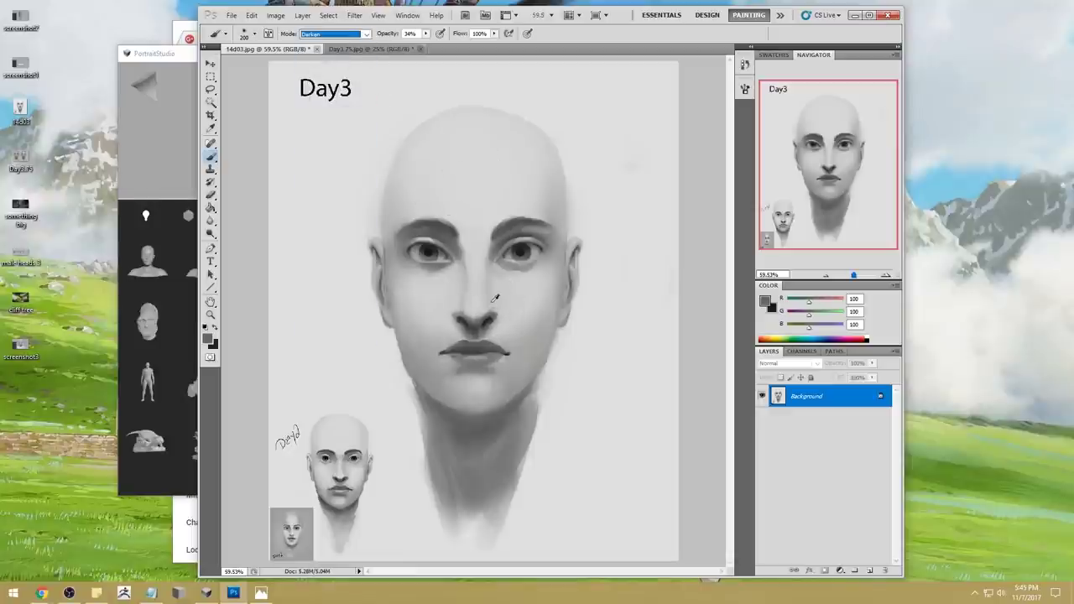
pyautogui.keyDown('alt'); pyautogui.click(492, 308); pyautogui.keyUp('alt')
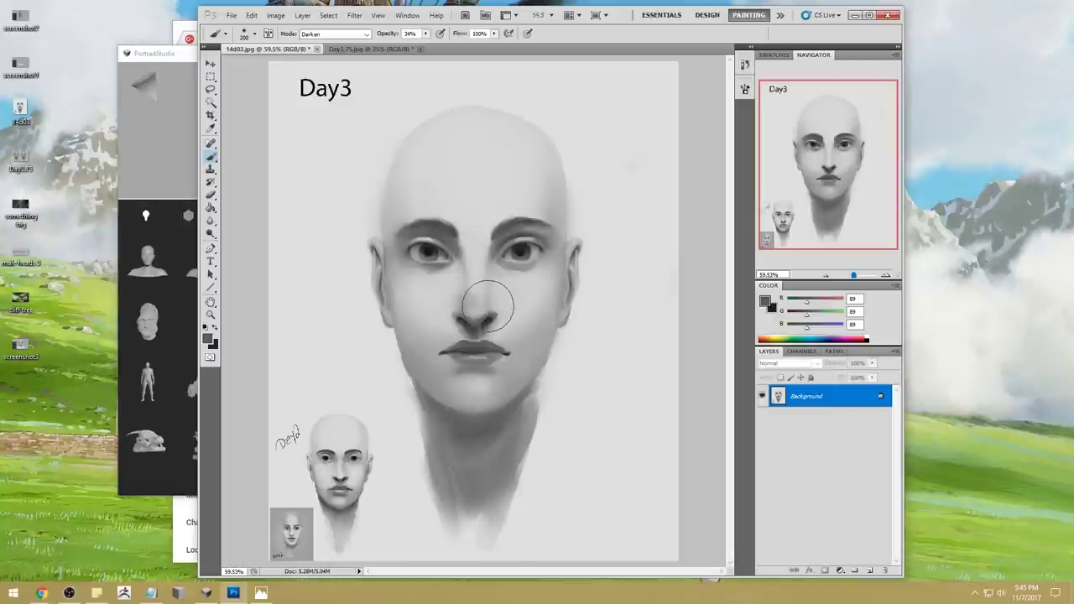
pyautogui.keyDown('alt'); pyautogui.click(473, 310); pyautogui.keyUp('alt')
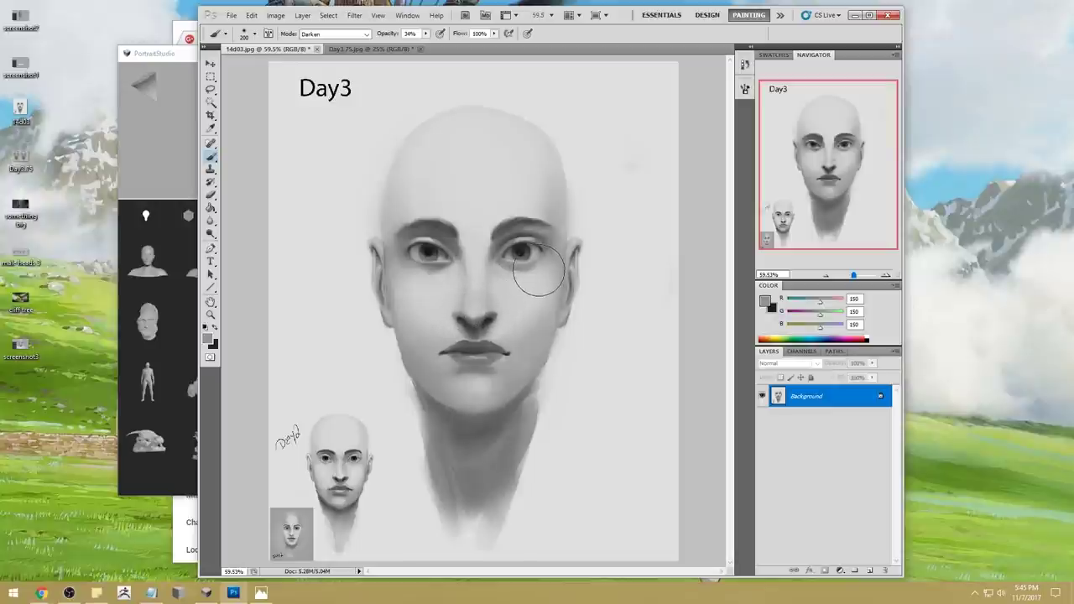
# Choose a smaller textured brush tip, return the Brush mode to Normal and raise its opacity to 66%
pyautogui.rightClick(516, 205)
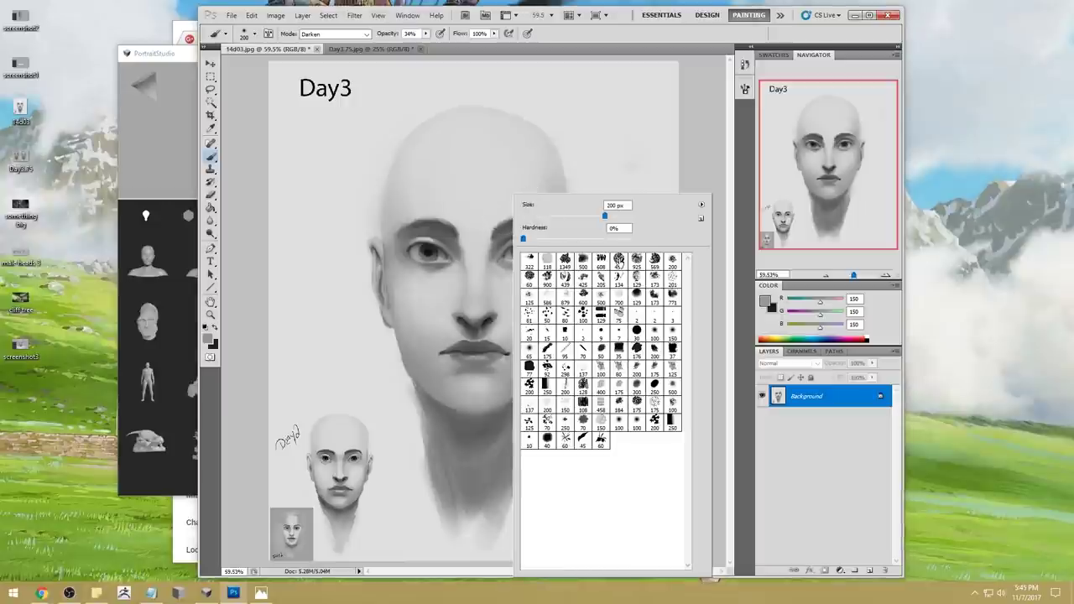
pyautogui.click(619, 369)
pyautogui.click(709, 149)
pyautogui.press('[')
pyautogui.press(']')
pyautogui.click(364, 34)
pyautogui.click(335, 44)
pyautogui.click(425, 33)
pyautogui.moveTo(426, 44); pyautogui.dragTo(445, 44)
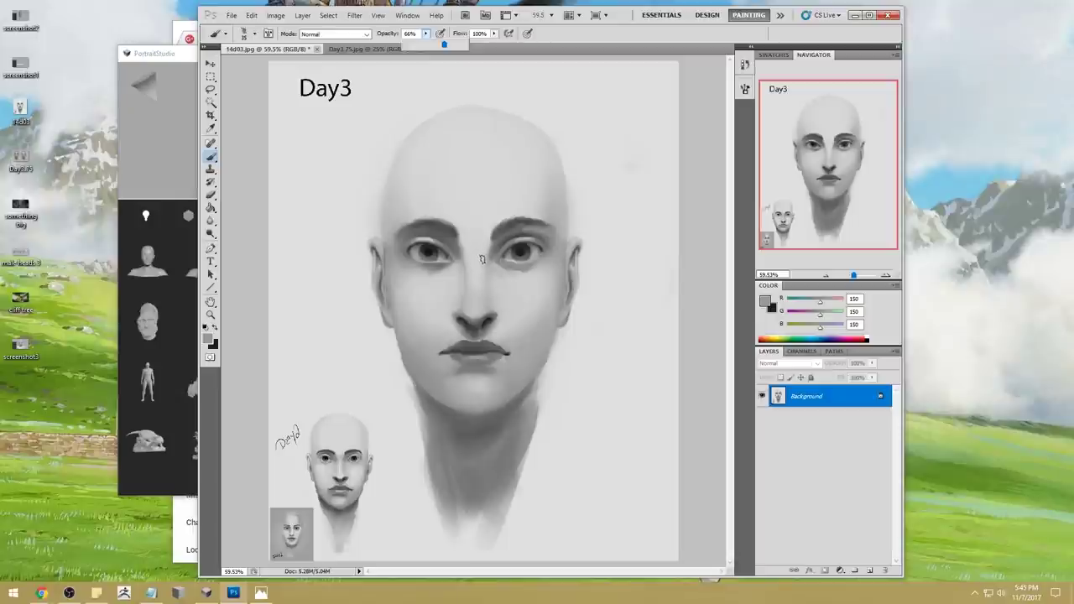
# Touch up around the nose with the cheek's gray 204 at 100% opacity, and smudge the mouth's corners at 6% strength
pyautogui.keyDown('alt'); pyautogui.click(442, 313); pyautogui.keyUp('alt')
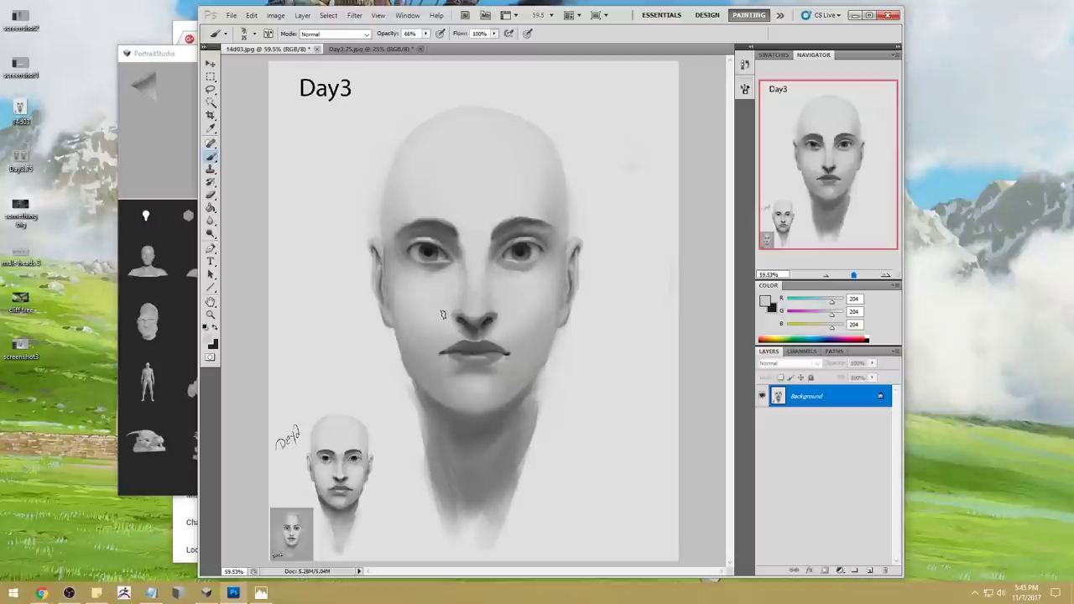
pyautogui.click(425, 35)
pyautogui.moveTo(425, 41); pyautogui.dragTo(455, 48)
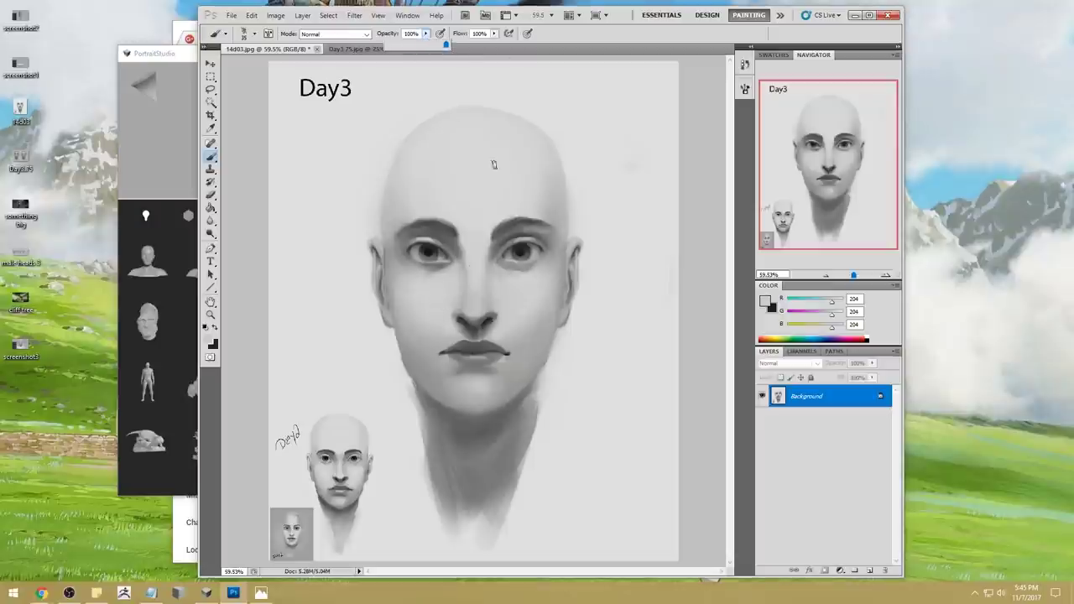
pyautogui.keyDown('alt'); pyautogui.click(513, 309); pyautogui.keyUp('alt')
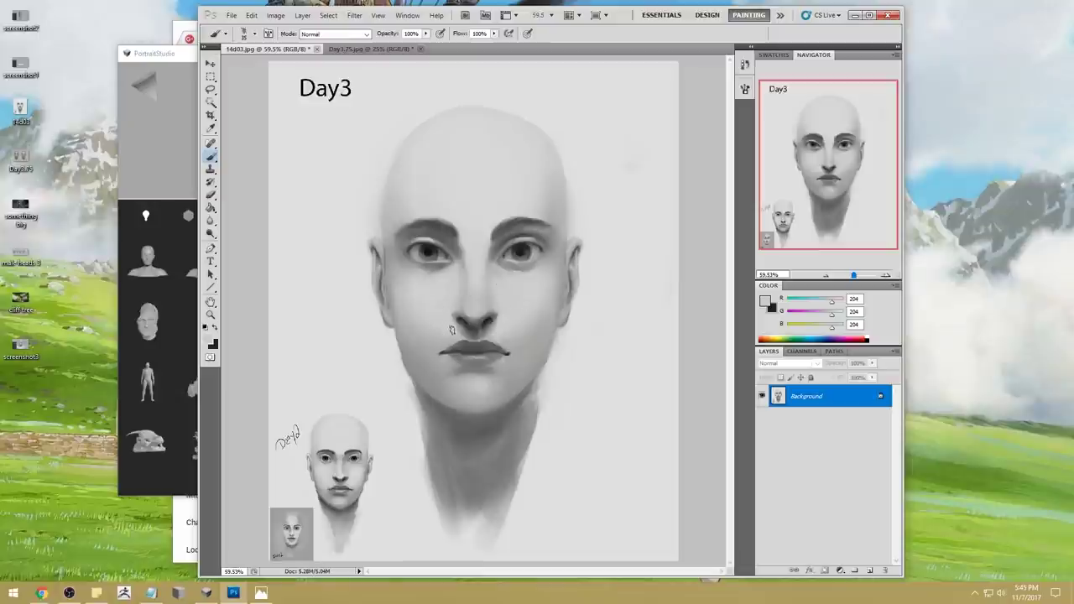
pyautogui.moveTo(211, 221); pyautogui.dragTo(252, 242)
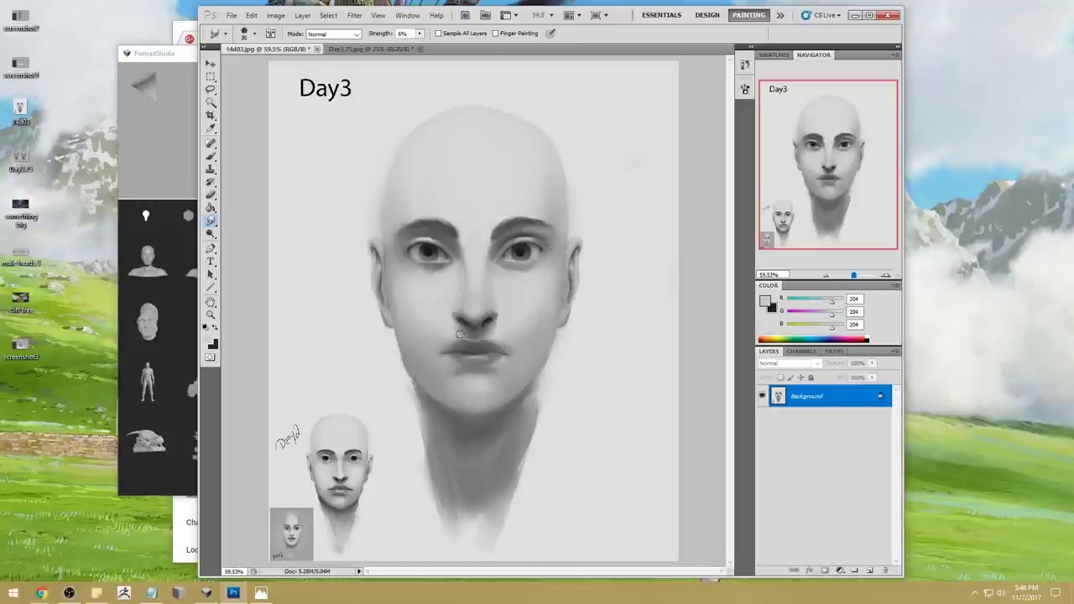
# Darken the area under the eyes with sampled gray 161 in Darken mode, and blend it with the Smudge tool
pyautogui.press('b')
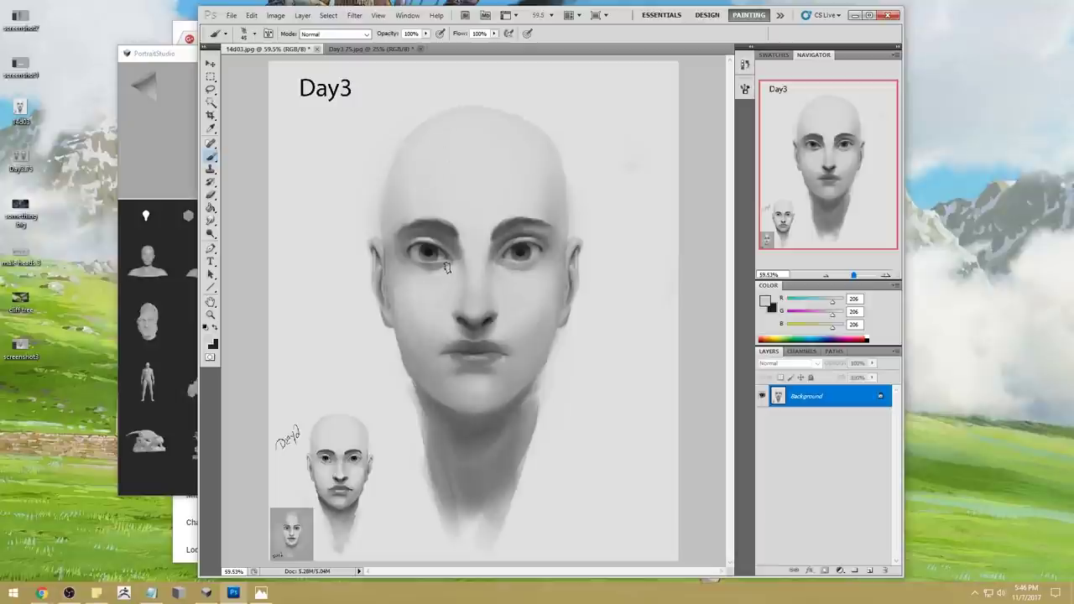
pyautogui.keyDown('alt'); pyautogui.click(503, 253); pyautogui.keyUp('alt')
pyautogui.click(335, 34)
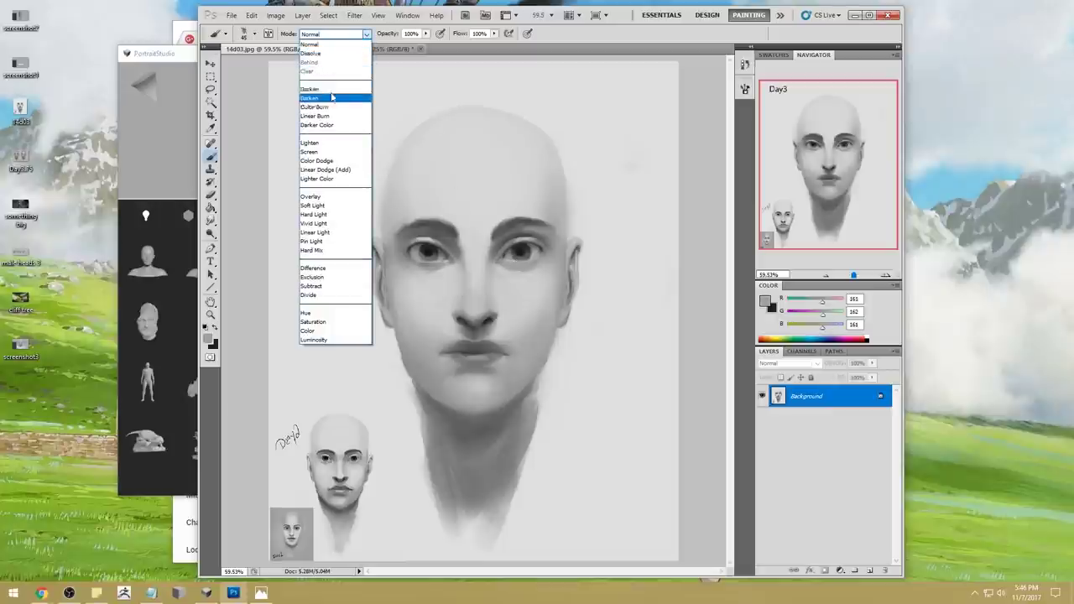
pyautogui.click(335, 88)
pyautogui.moveTo(500, 267)
pyautogui.mouseDown()
pyautogui.moveTo(542, 268)
pyautogui.moveTo(527, 278)
pyautogui.moveTo(551, 264)
pyautogui.mouseUp()
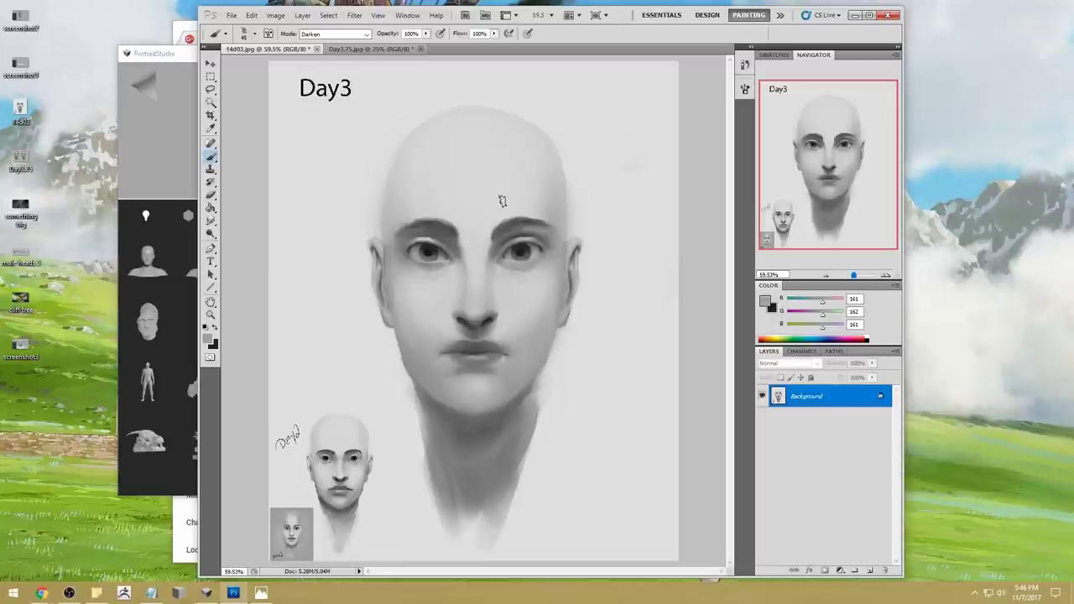
pyautogui.click(210, 222)
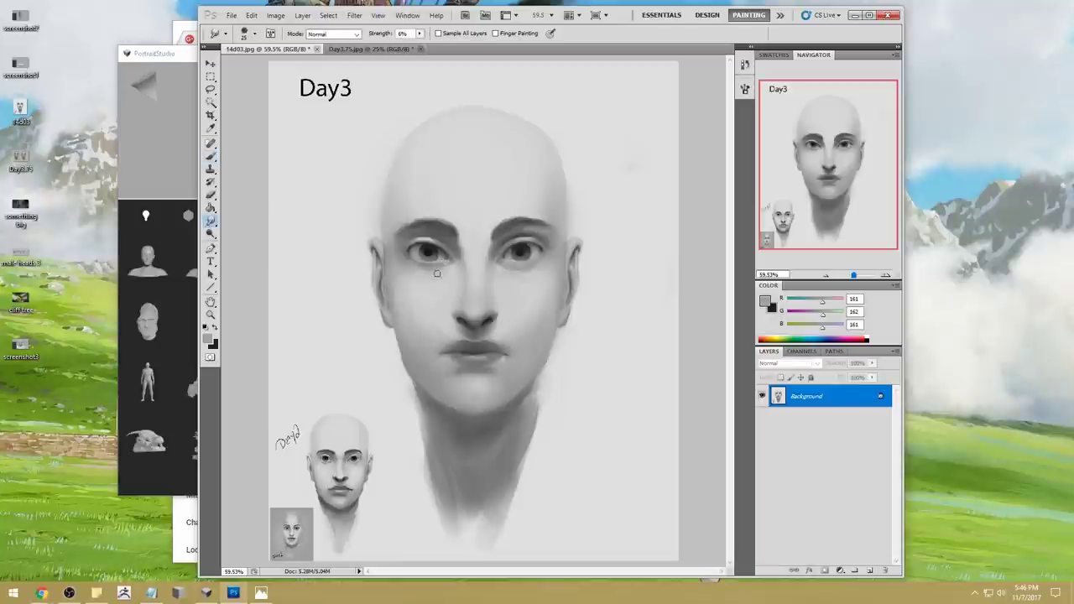
# Sample gray 113 beside the brow, undo the full-opacity stroke between the eyebrows and shade there at 49% opacity in Darken mode
pyautogui.press('b')
pyautogui.keyDown('alt'); pyautogui.click(481, 223); pyautogui.keyUp('alt')
pyautogui.keyDown('alt'); pyautogui.click(495, 247); pyautogui.keyUp('alt')
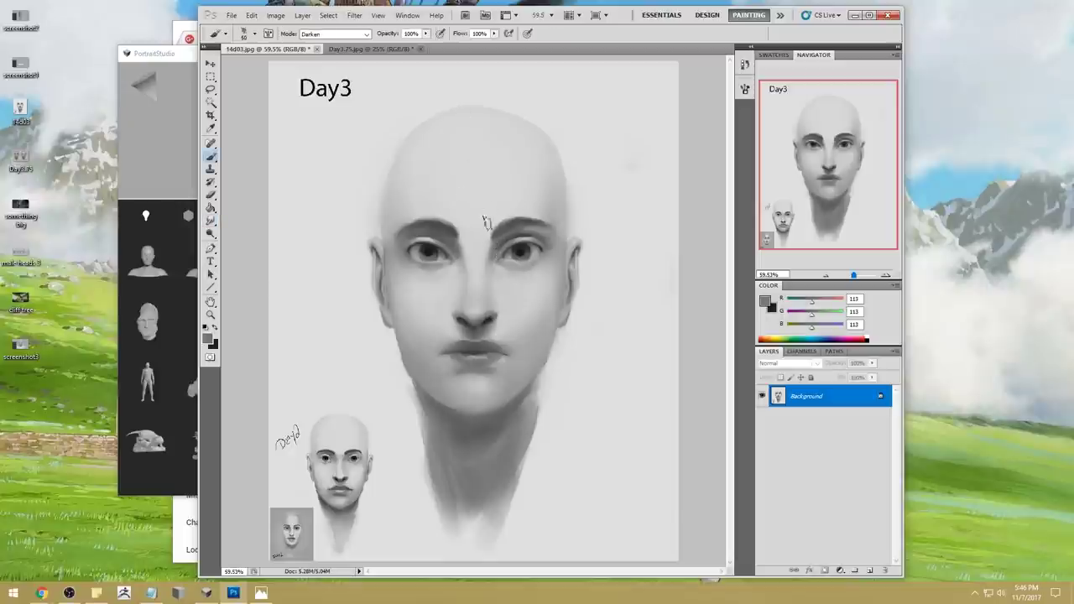
pyautogui.moveTo(485, 232); pyautogui.dragTo(460, 231)
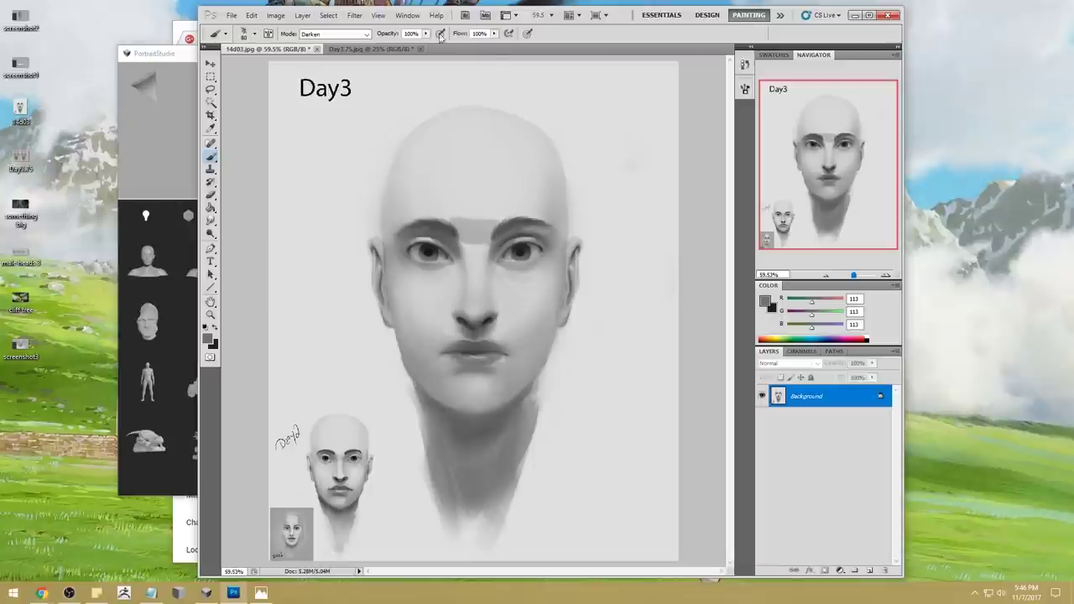
pyautogui.hotkey('ctrl', 'z')
pyautogui.press('4')
pyautogui.press('9')
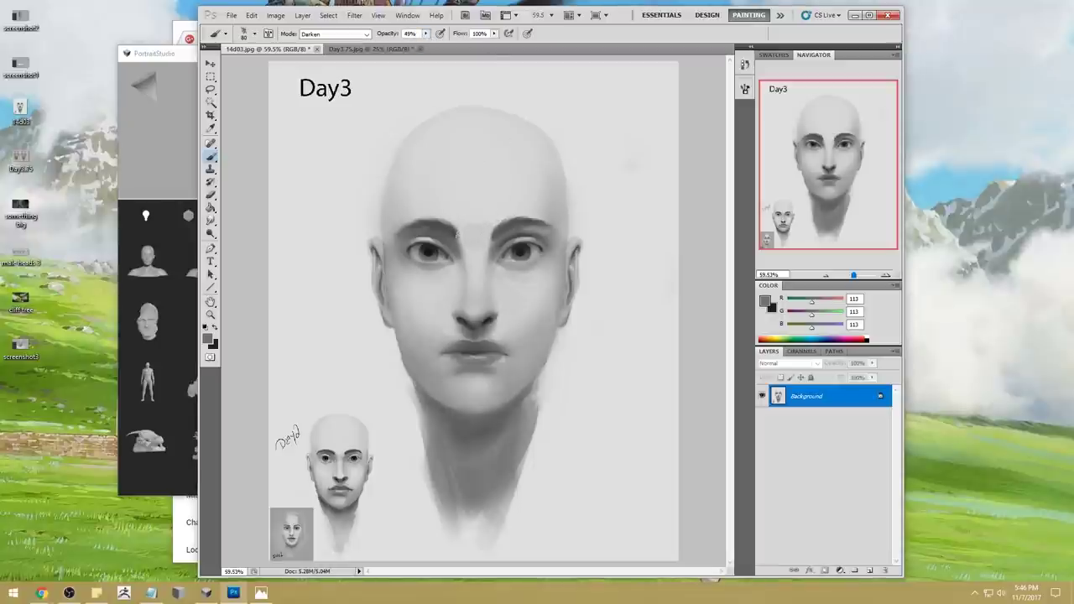
# Switch to PortraitStudio and turn the bust to face front to examine the shading between the brows and around the nose
pyautogui.click(164, 126)
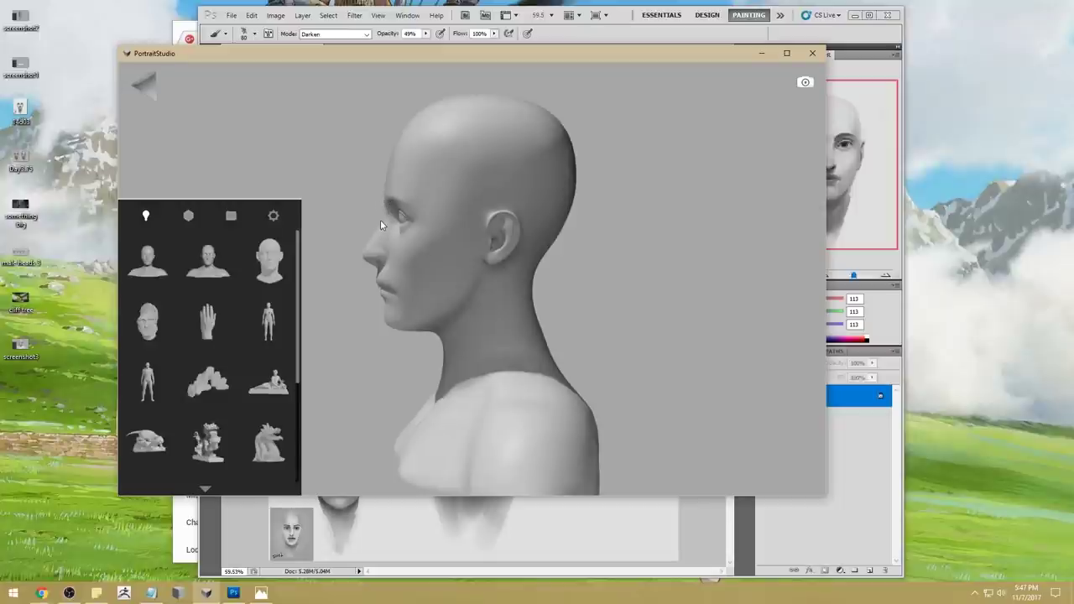
pyautogui.moveTo(431, 106); pyautogui.dragTo(563, 190)
pyautogui.moveTo(513, 239); pyautogui.dragTo(518, 235, button='right')
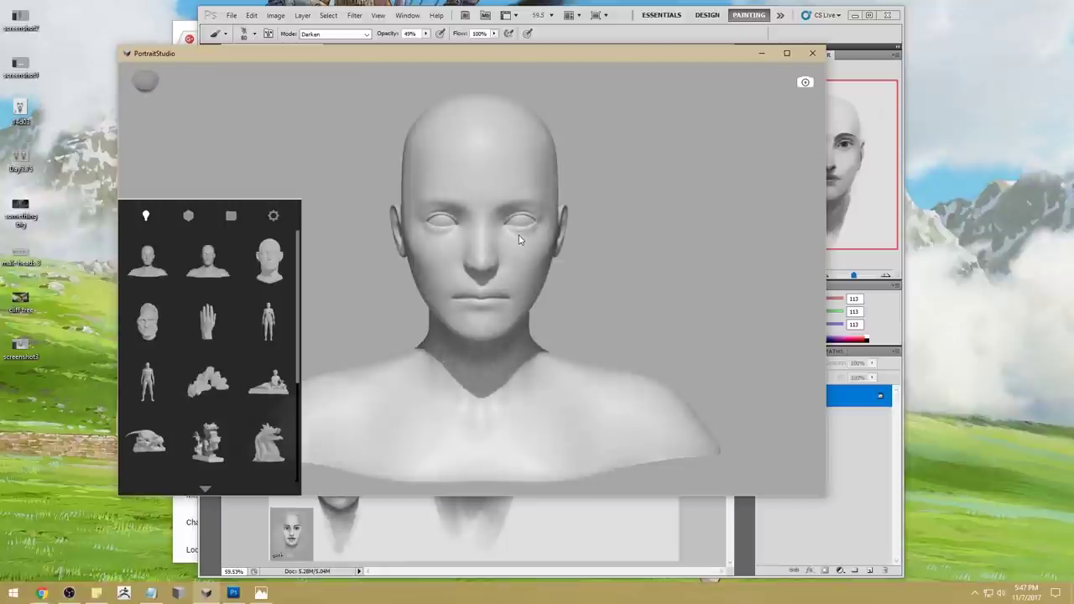
pyautogui.moveTo(519, 240); pyautogui.dragTo(517, 244)
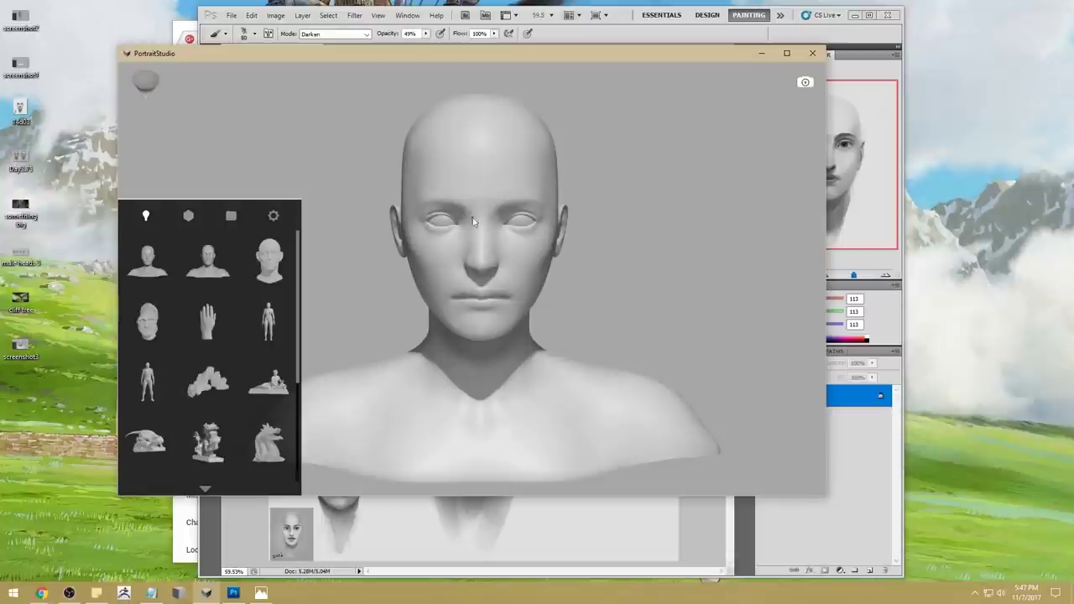
pyautogui.moveTo(657, 282)
pyautogui.mouseDown()
pyautogui.moveTo(564, 281)
pyautogui.moveTo(639, 288)
pyautogui.mouseUp()
pyautogui.scroll(-2, 634, 296)
pyautogui.moveTo(633, 296); pyautogui.dragTo(688, 298, button='right')
pyautogui.moveTo(689, 298)
pyautogui.mouseDown()
pyautogui.moveTo(580, 302)
pyautogui.moveTo(659, 291)
pyautogui.mouseUp()
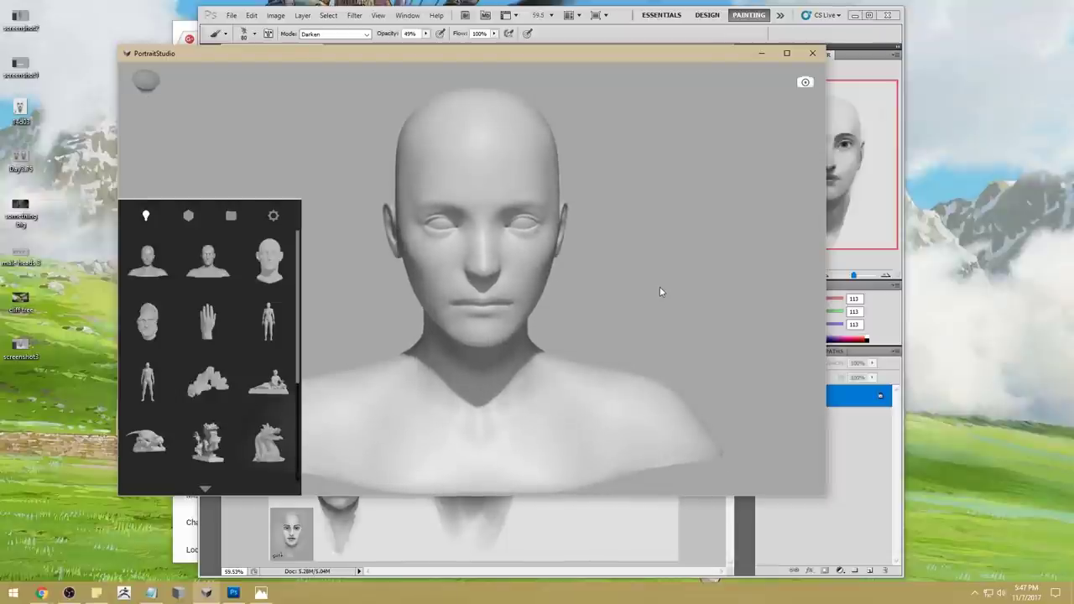
# Return to Photoshop and blend the shading between the eyebrows with the Smudge tool at 6% strength
pyautogui.click(625, 24)
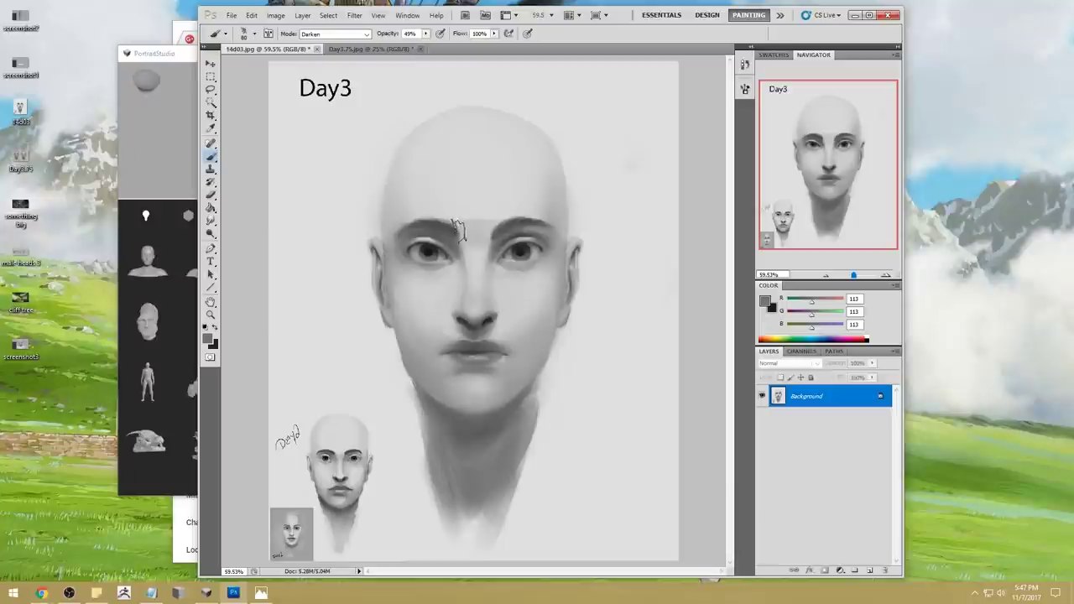
pyautogui.click(210, 220)
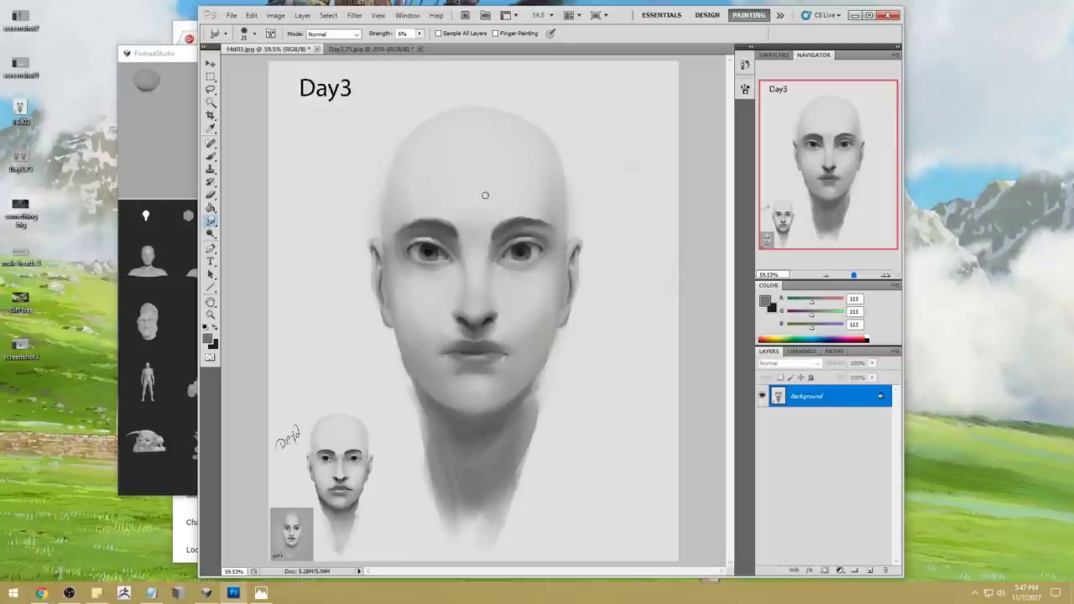
# Sample the light tone beside the nose and lighten the brush color to gray 229
pyautogui.press('b')
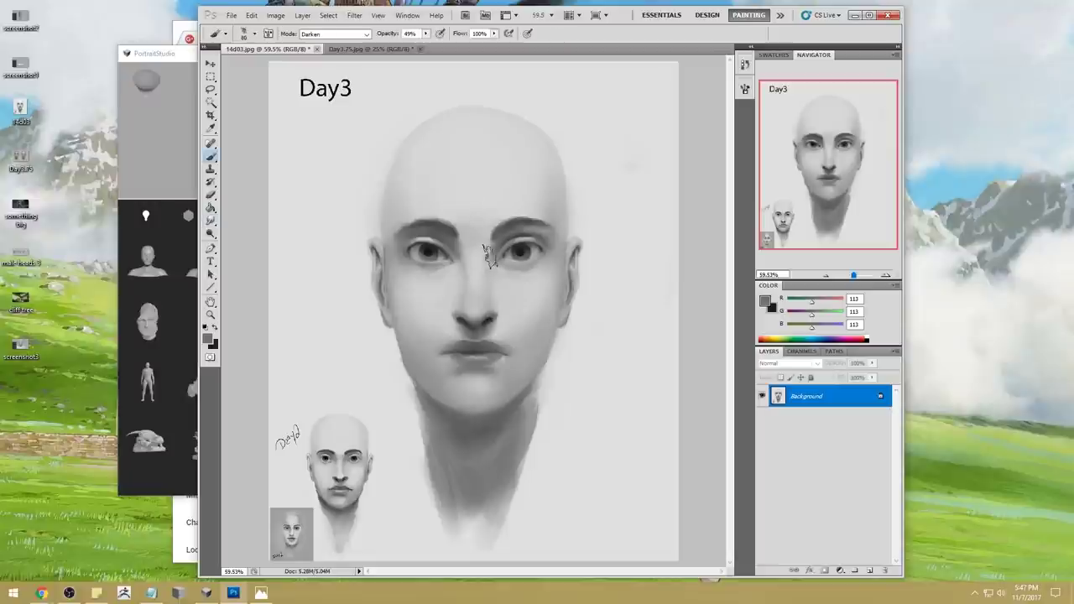
pyautogui.keyDown('alt'); pyautogui.click(500, 320); pyautogui.keyUp('alt')
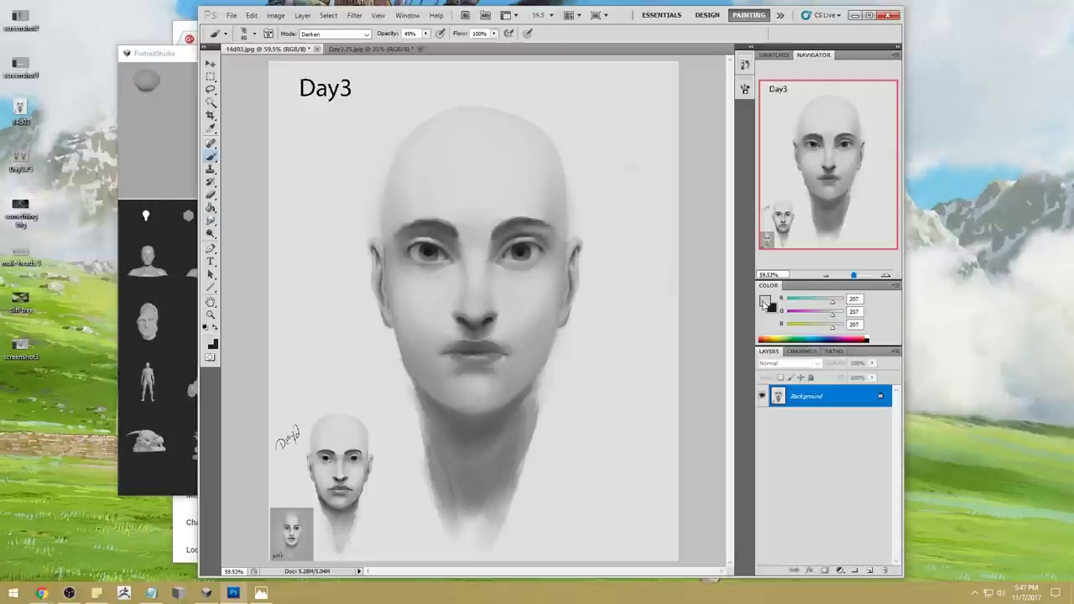
pyautogui.click(766, 302)
pyautogui.click(760, 137)
pyautogui.click(1032, 116)
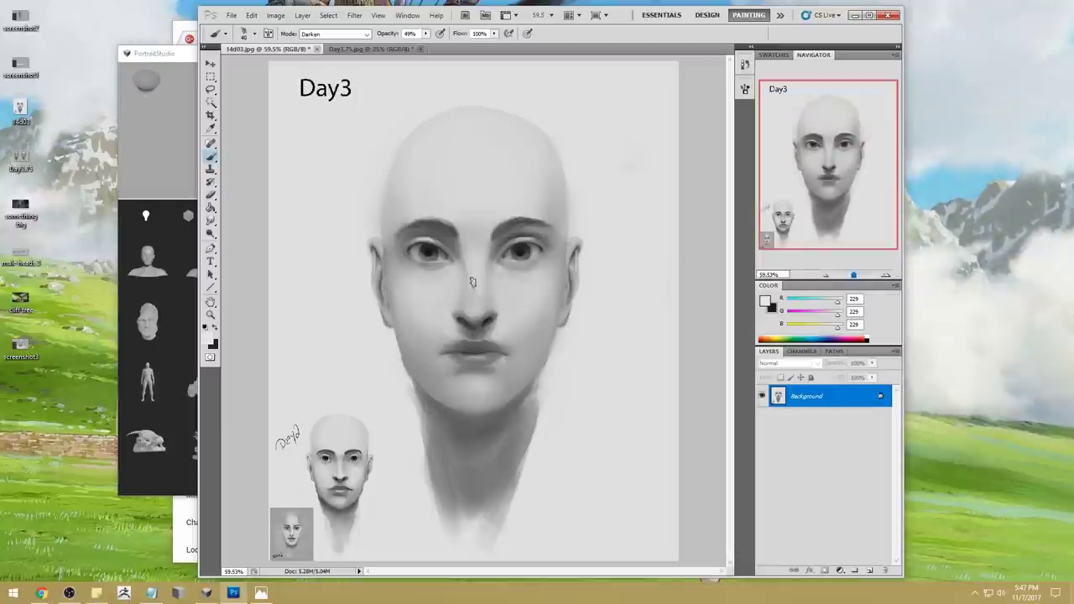
# Paint the highlight along the nose bridge in Normal mode at 78% opacity and blend it with the Smudge tool
pyautogui.click(335, 34)
pyautogui.click(319, 42)
pyautogui.click(425, 34)
pyautogui.moveTo(427, 44); pyautogui.dragTo(442, 45)
pyautogui.click(472, 252)
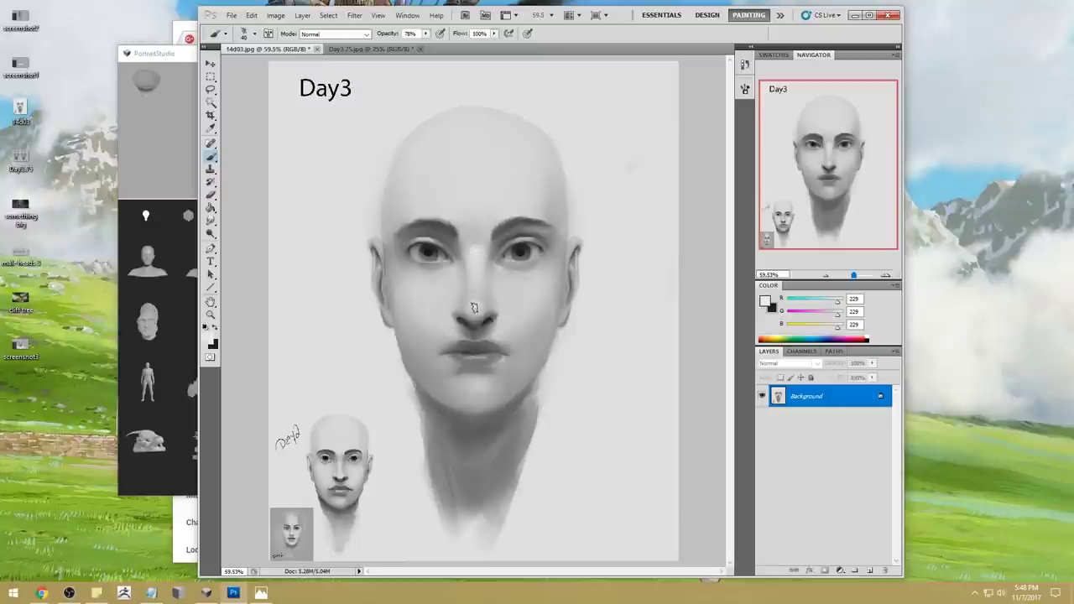
pyautogui.press('[')
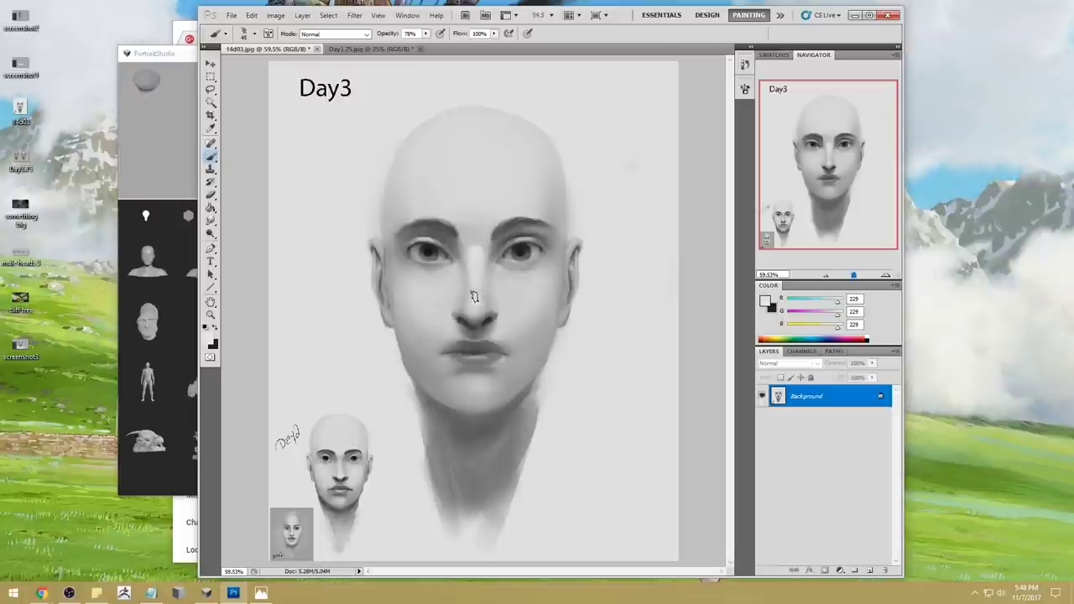
pyautogui.click(211, 221)
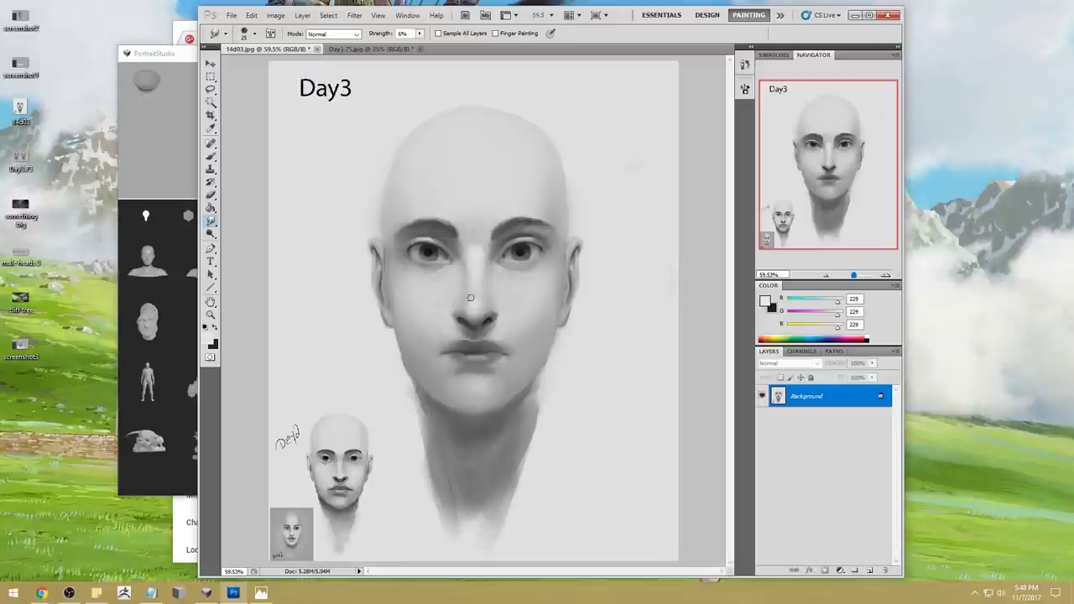
# Sample the dark tone at the side of the nose and set a smaller brush to Darken mode for shading the nose
pyautogui.press('b')
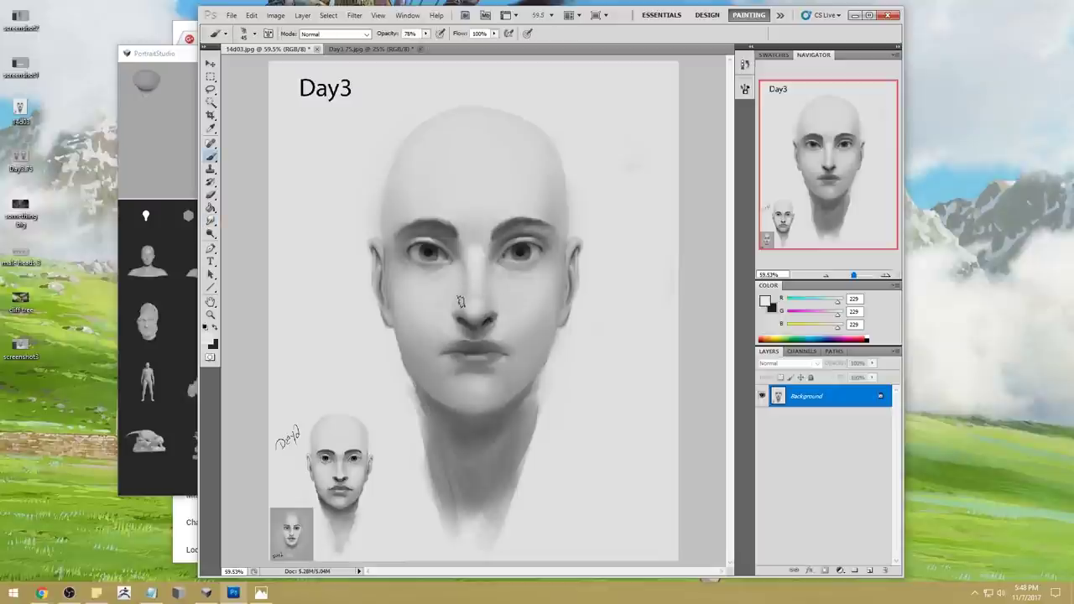
pyautogui.keyDown('alt'); pyautogui.click(460, 312); pyautogui.keyUp('alt')
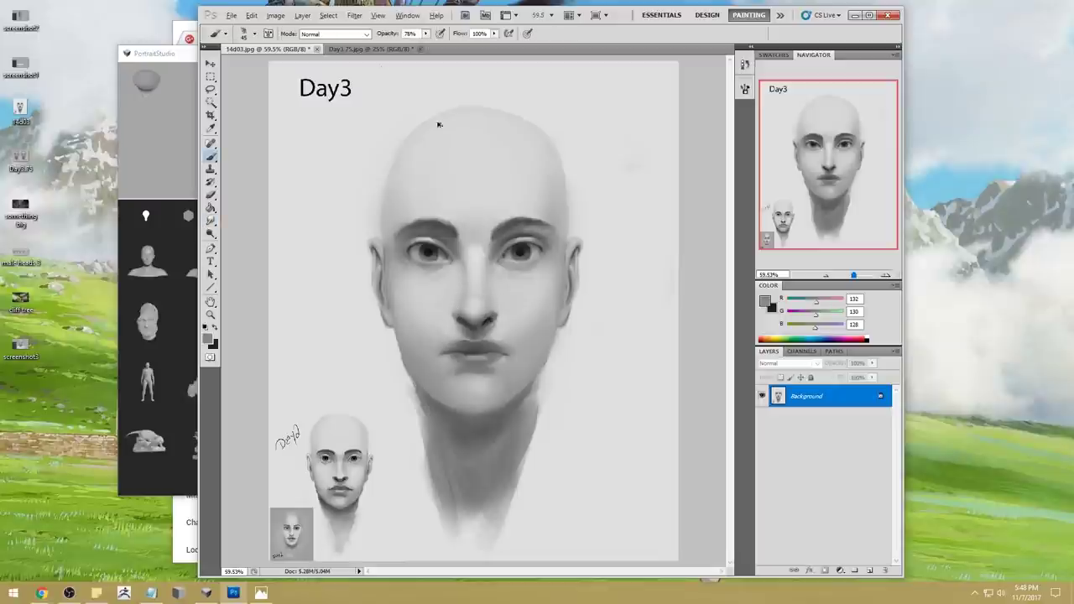
pyautogui.click(340, 34)
pyautogui.click(322, 88)
pyautogui.click(347, 35)
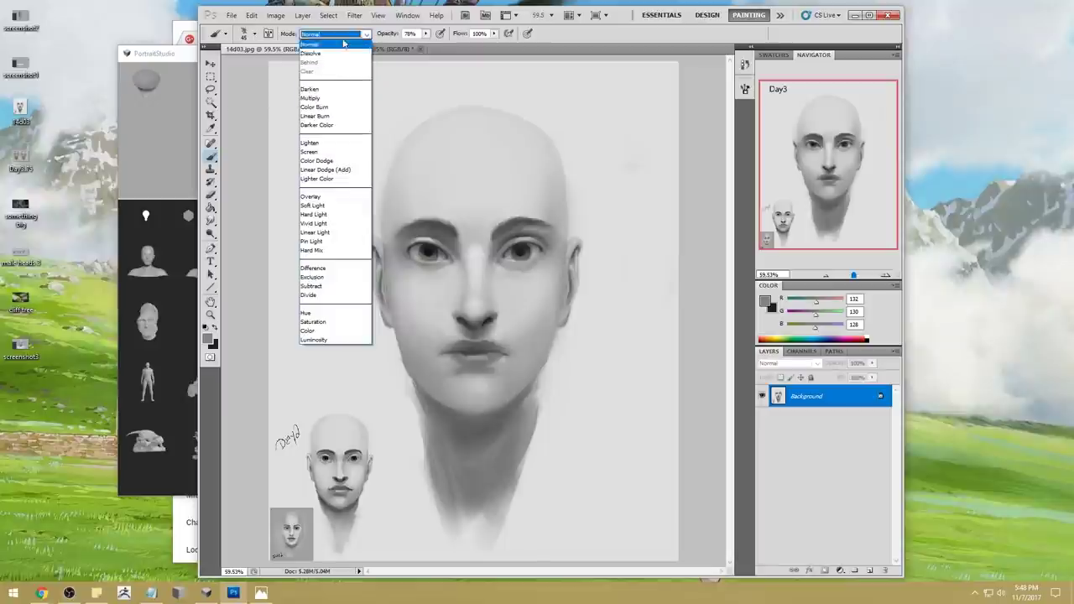
pyautogui.click(324, 89)
pyautogui.press('[')
pyautogui.press('[')
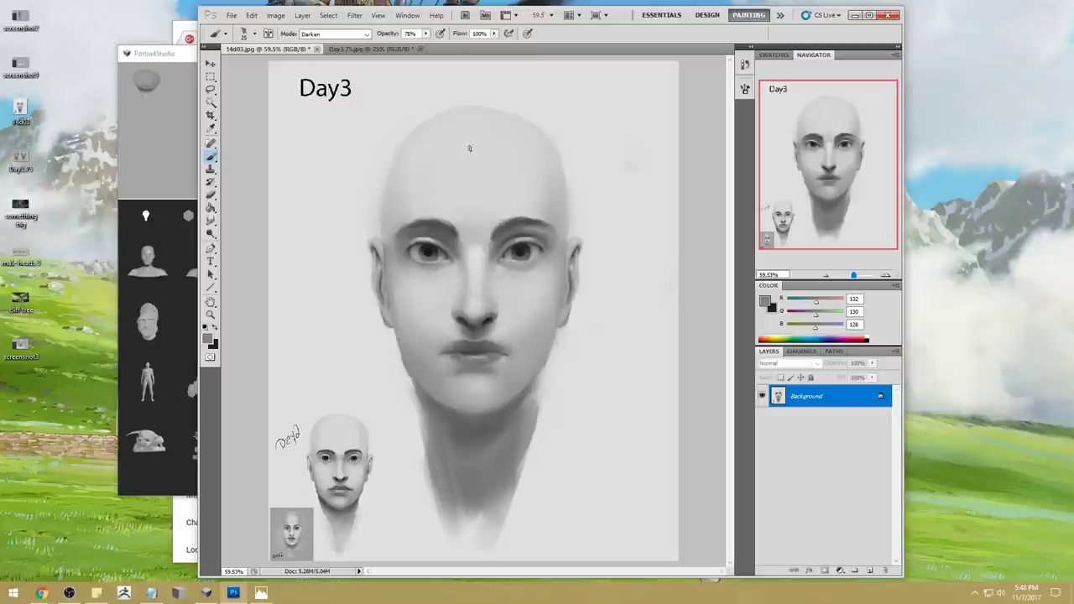
# Lighten the areas beside the nostrils with the tone sampled from the nose, in Normal mode at 100% opacity, and dismiss Hue/Saturation unchanged
pyautogui.click(426, 33)
pyautogui.moveTo(425, 46); pyautogui.dragTo(450, 49)
pyautogui.click(352, 35)
pyautogui.click(344, 43)
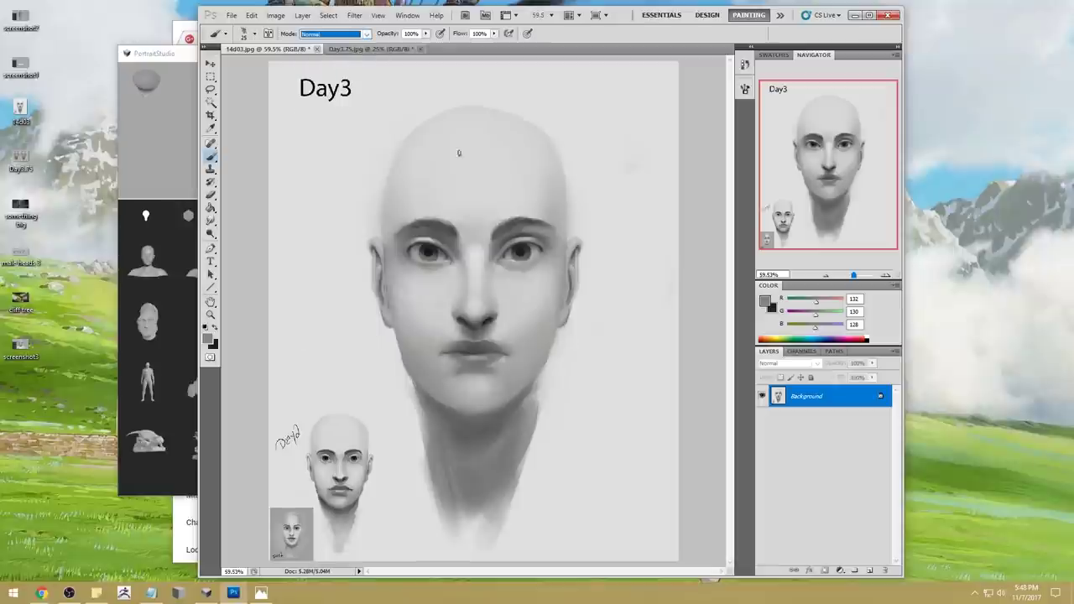
pyautogui.keyDown('alt'); pyautogui.click(481, 299); pyautogui.keyUp('alt')
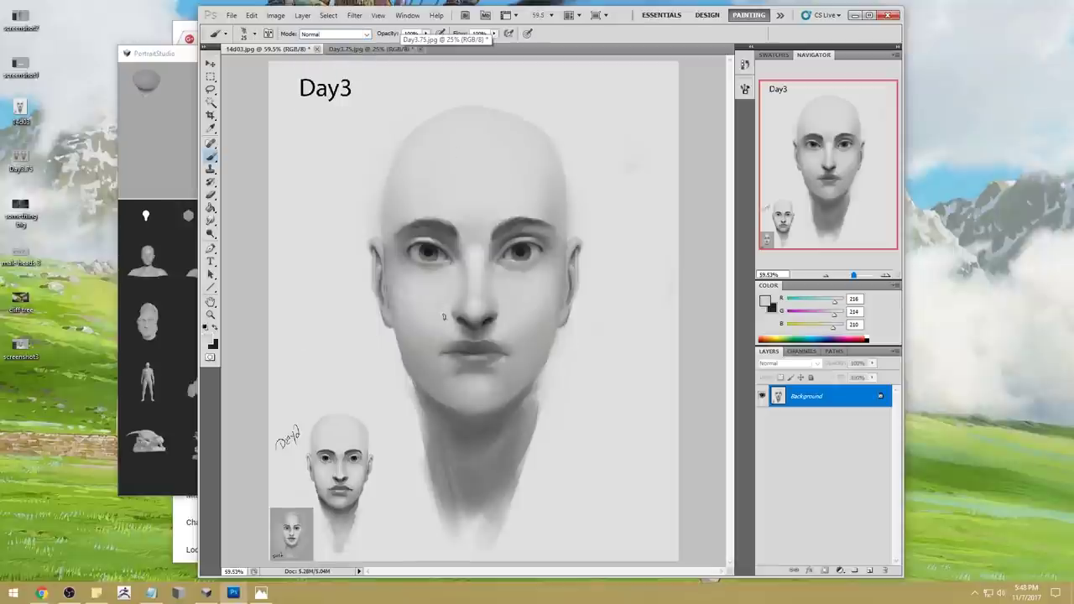
pyautogui.hotkey('ctrl', 'u')
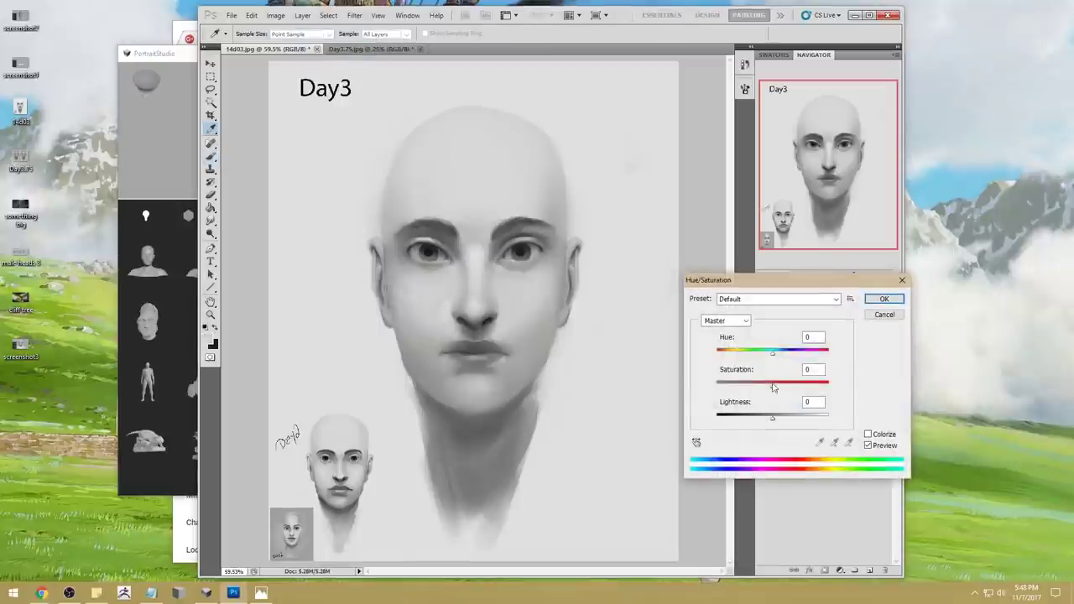
pyautogui.click(885, 313)
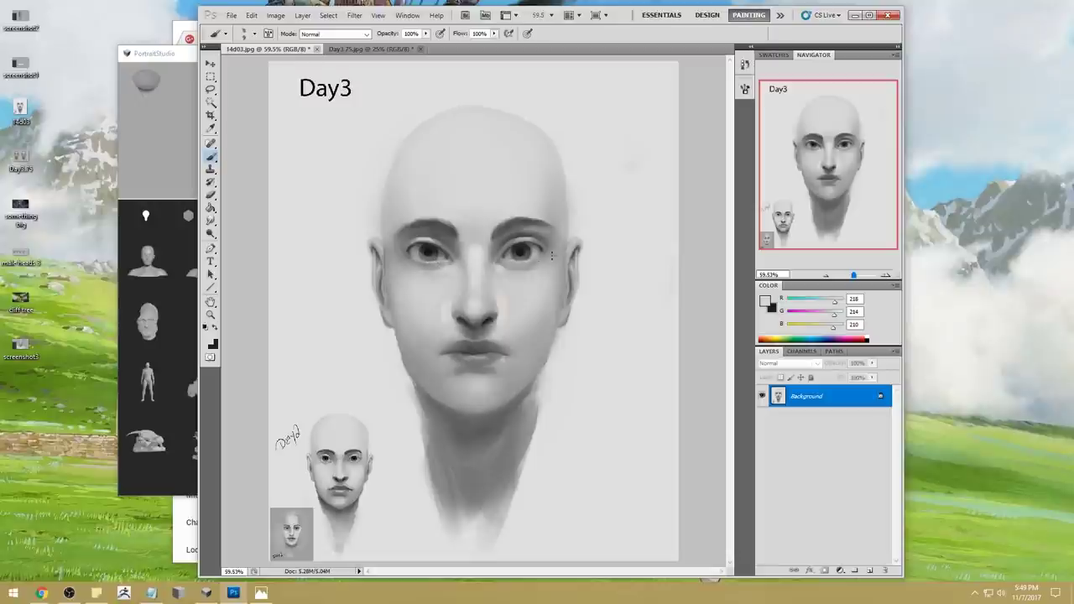
# Push the outer end of the right-hand eye and brow slightly inward using Liquify with a 196 brush size
pyautogui.click(354, 15)
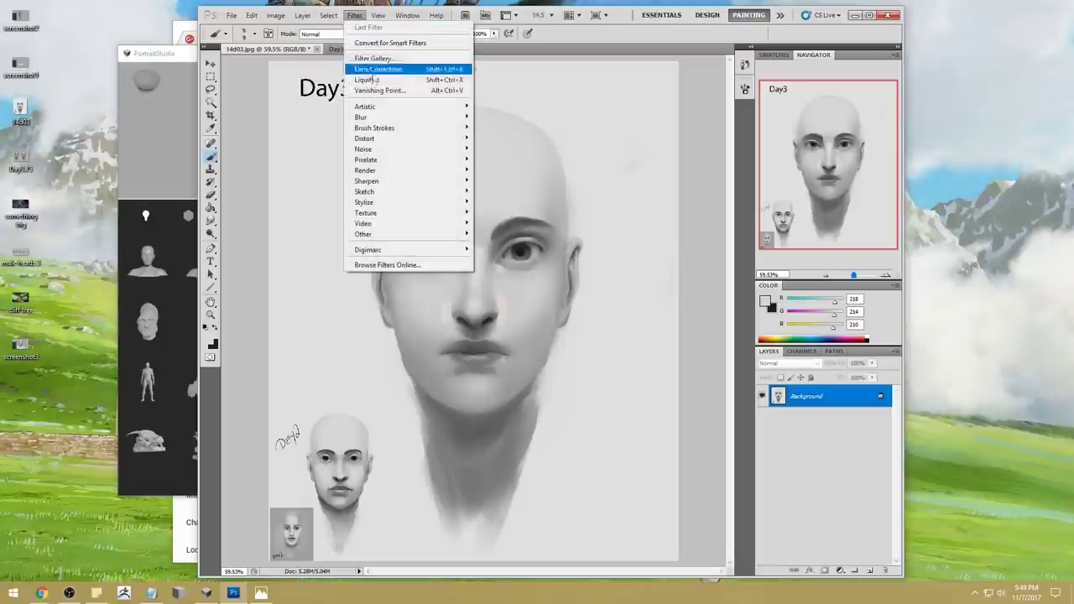
pyautogui.click(390, 78)
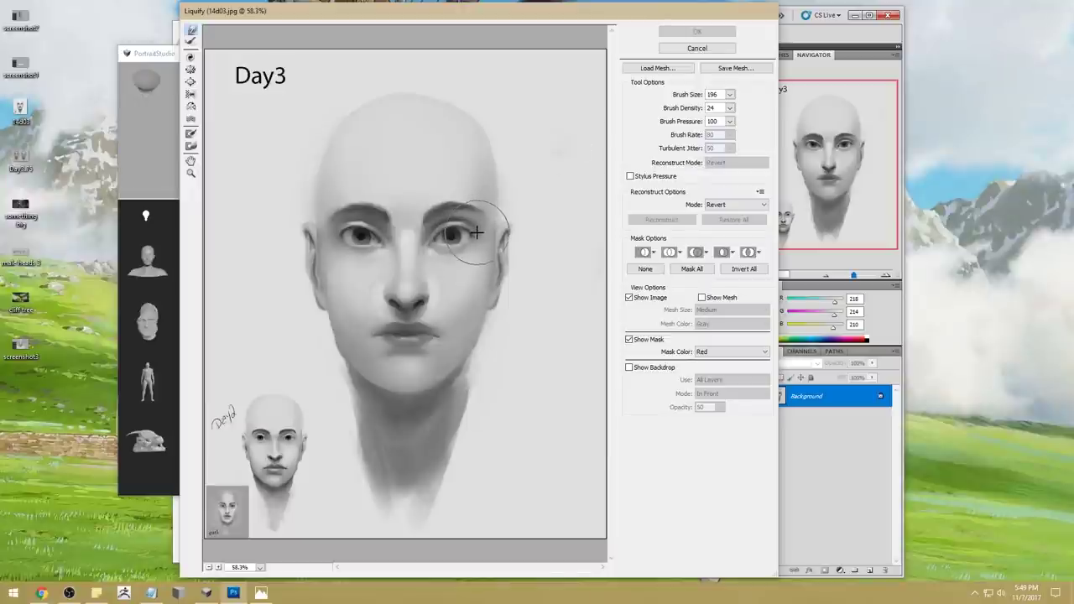
pyautogui.moveTo(489, 220); pyautogui.dragTo(466, 226)
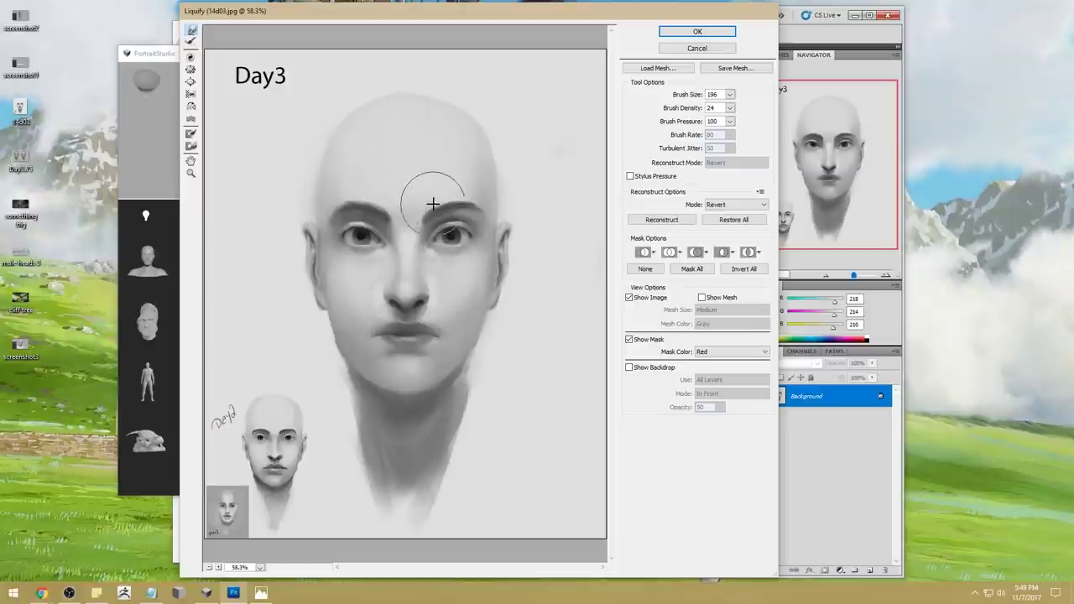
pyautogui.click(715, 32)
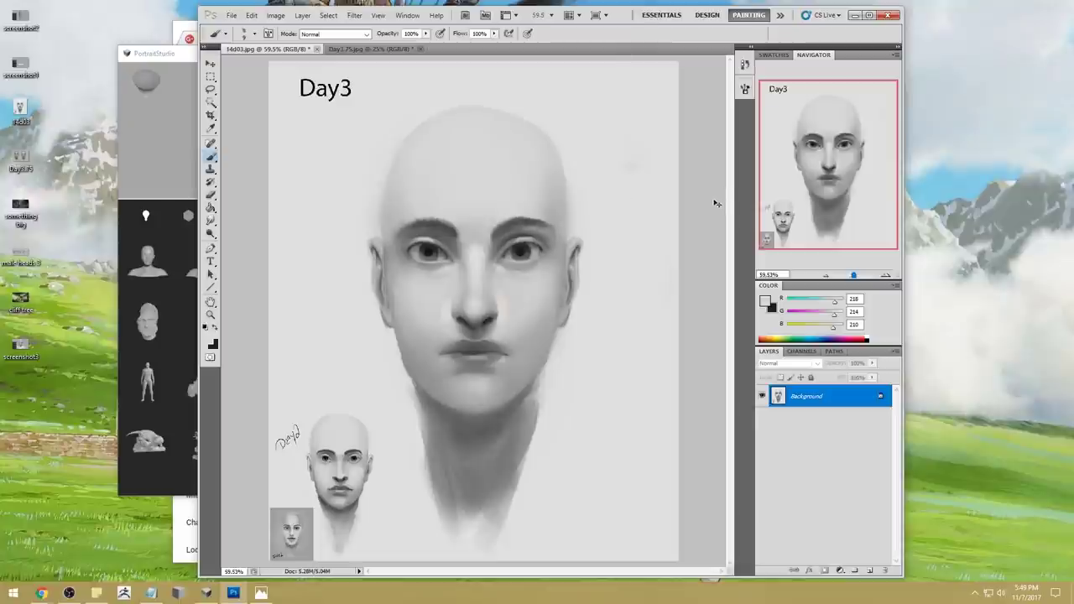
# Toggle the Liquify change off and on to compare the face before and after
pyautogui.hotkey('ctrl', 'z')
pyautogui.hotkey('ctrl', 'z')
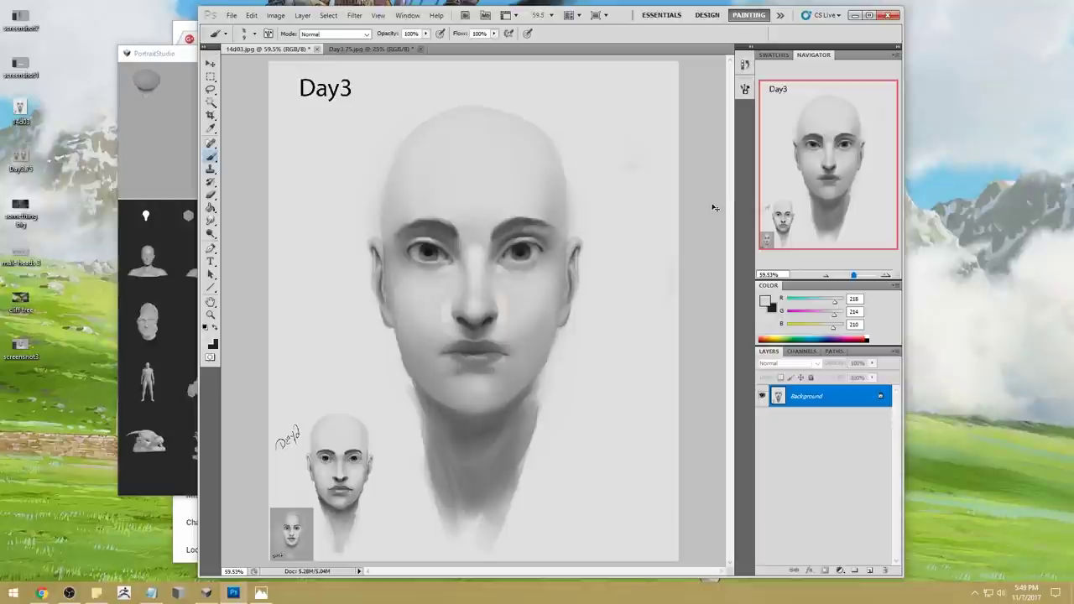
pyautogui.hotkey('ctrl', 'z')
pyautogui.hotkey('ctrl', 'z')
pyautogui.hotkey('ctrl', 'z')
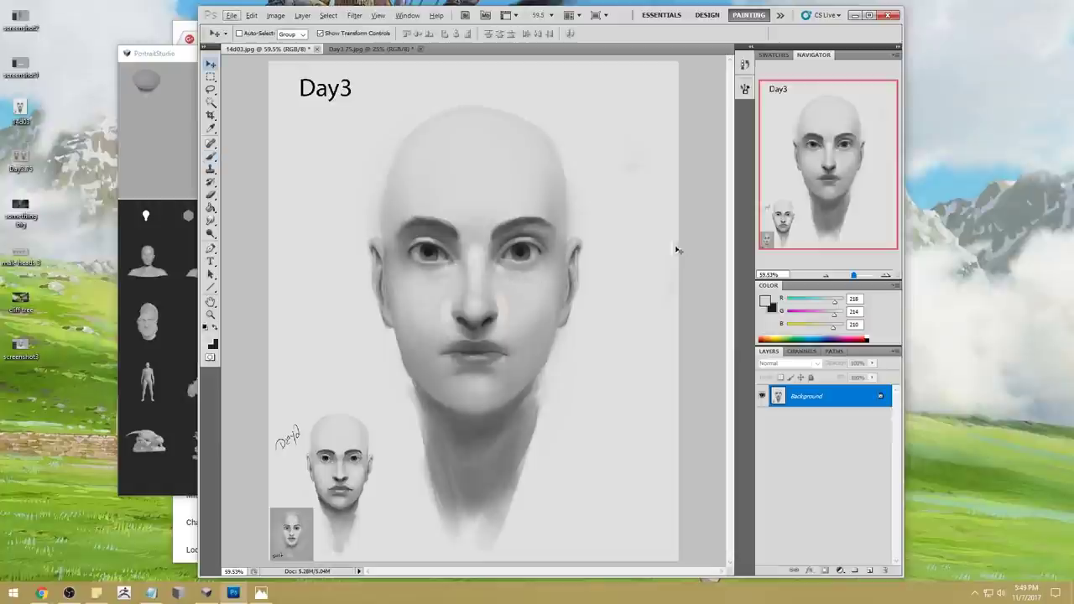
# Touch up the eyebrows with sampled grays 104, 141 and 204 at 100% opacity, and blend with the Smudge tool
pyautogui.keyDown('alt'); pyautogui.click(531, 229); pyautogui.keyUp('alt')
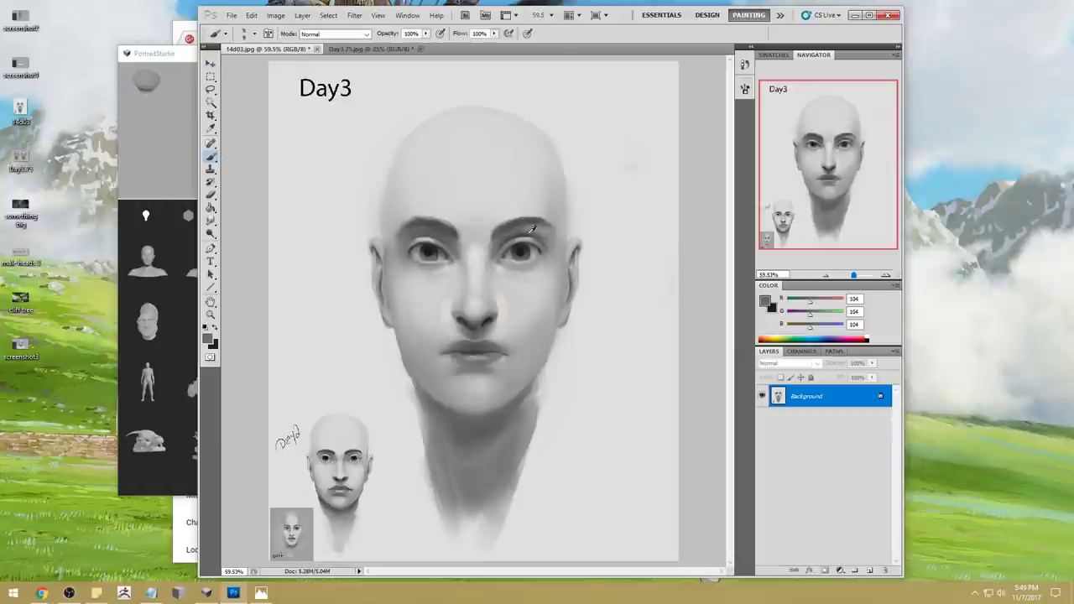
pyautogui.keyDown('alt'); pyautogui.click(538, 225); pyautogui.keyUp('alt')
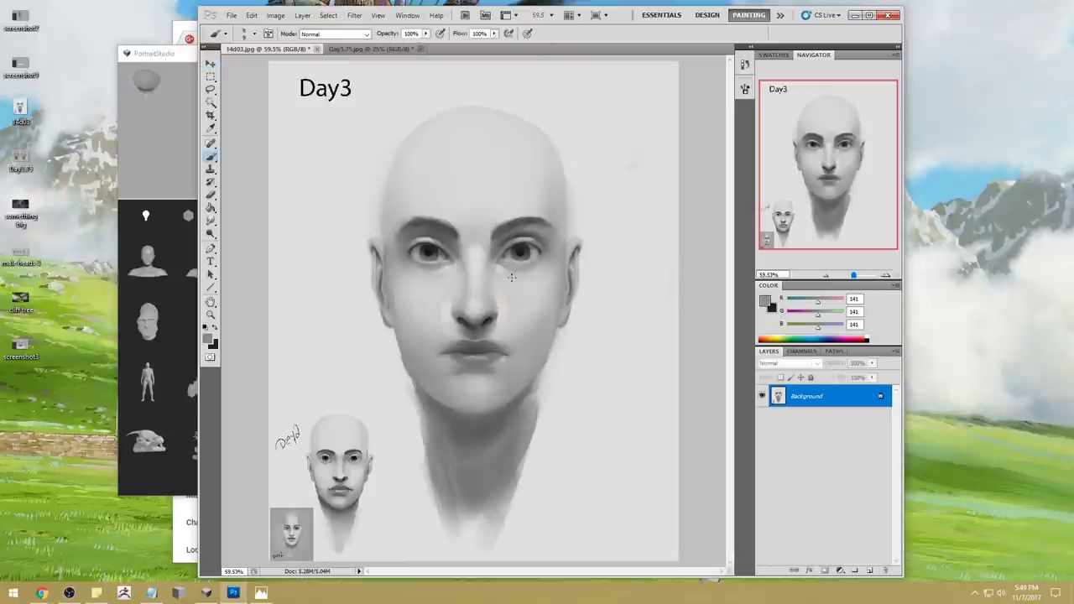
pyautogui.keyDown('alt'); pyautogui.click(503, 208); pyautogui.keyUp('alt')
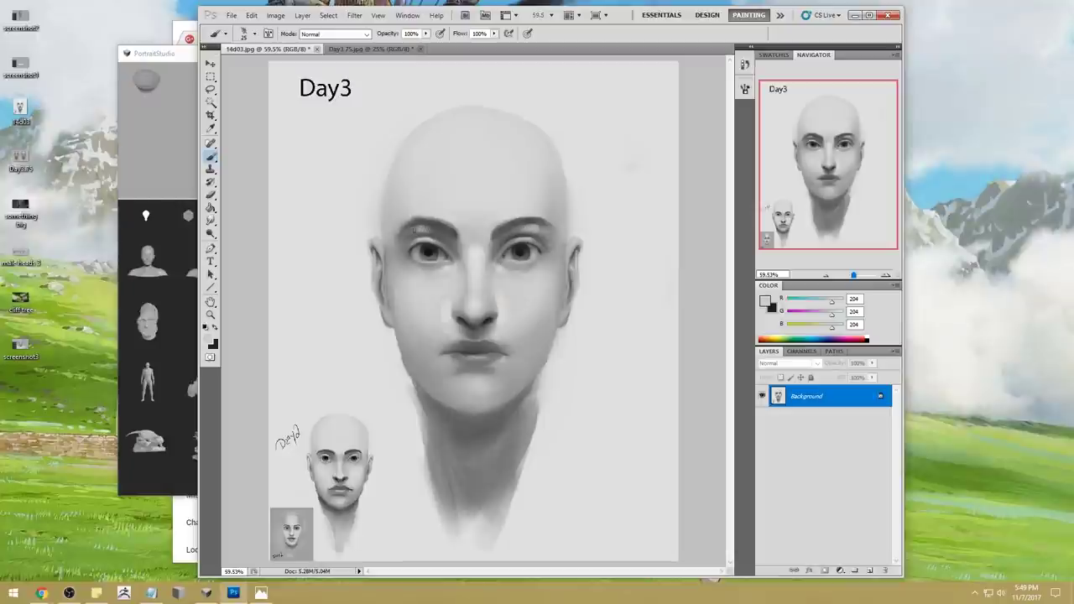
pyautogui.moveTo(211, 220)
pyautogui.mouseDown()
pyautogui.moveTo(244, 227)
pyautogui.moveTo(252, 241)
pyautogui.mouseUp()
# Check the brow area on the PortraitStudio bust, return to Photoshop, and rework the right-hand eyebrow with a sampled tone and the Smudge tool
pyautogui.click(166, 58)
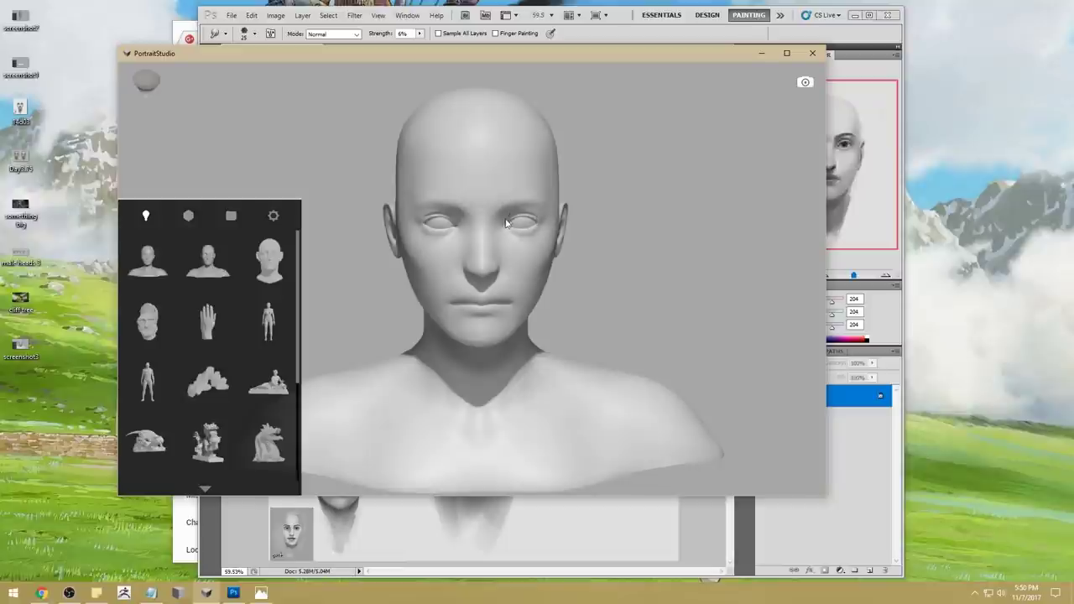
pyautogui.click(623, 17)
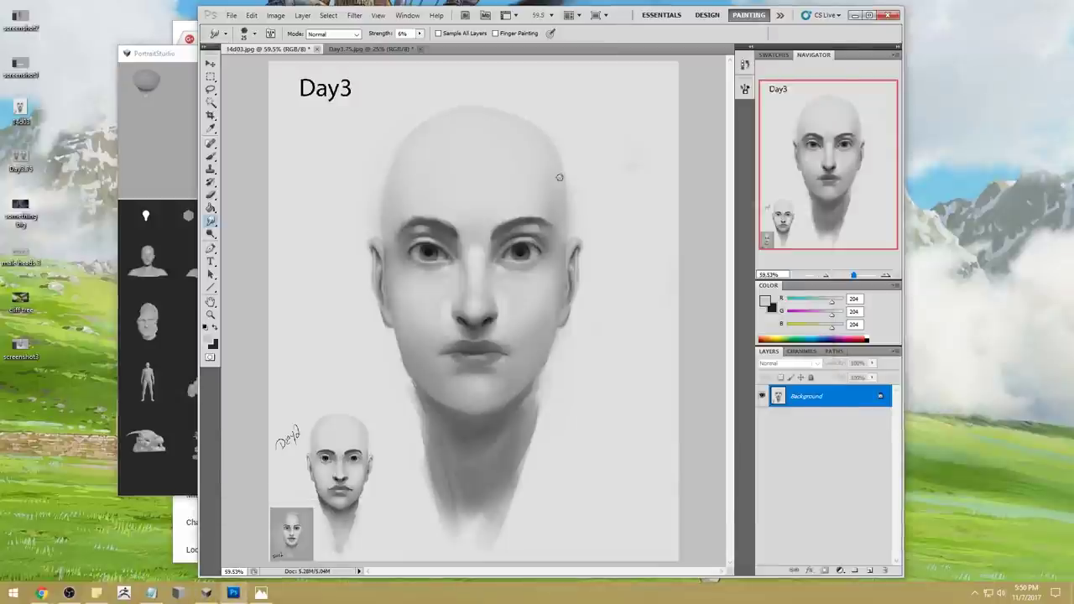
pyautogui.press('b')
pyautogui.keyDown('alt'); pyautogui.click(538, 224); pyautogui.keyUp('alt')
pyautogui.moveTo(211, 220); pyautogui.dragTo(244, 243)
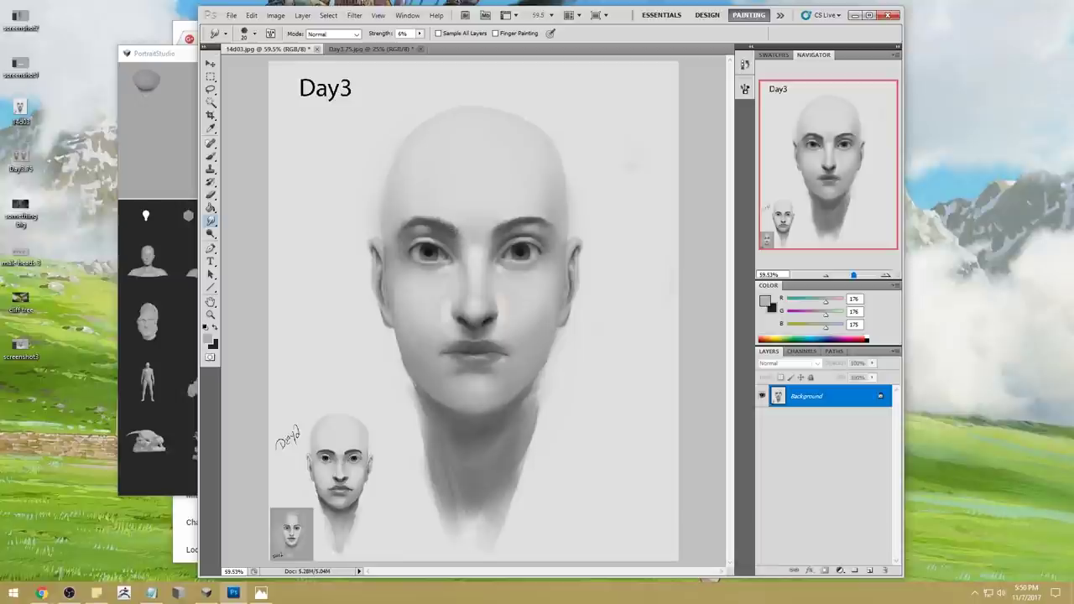
# Trim the upper edges of the eyebrows with gray 213 sampled from the forehead, and smudge the transitions
pyautogui.press('b')
pyautogui.keyDown('alt'); pyautogui.click(525, 199); pyautogui.keyUp('alt')
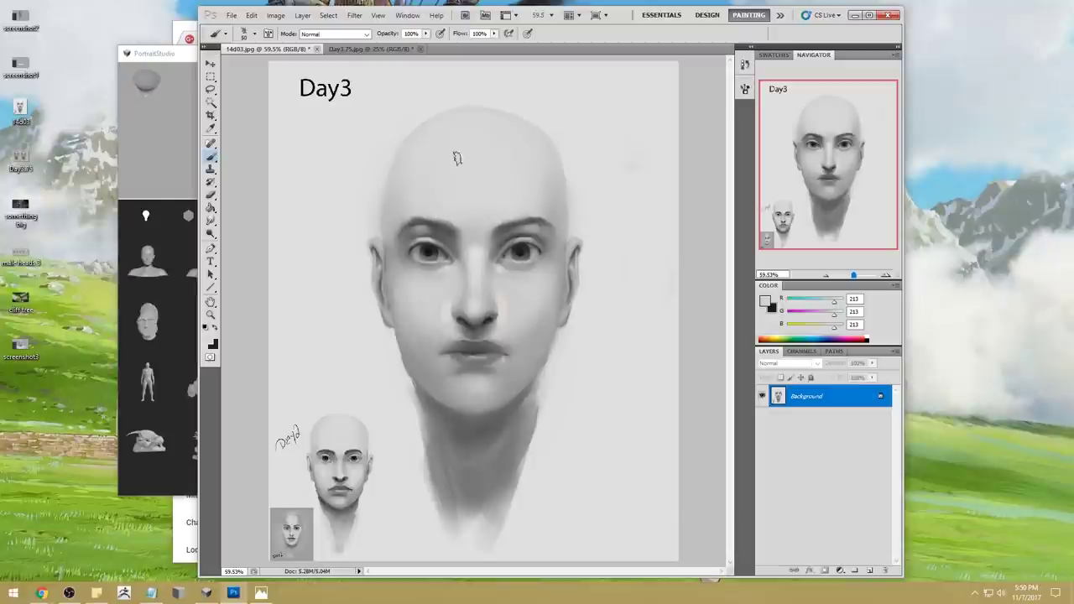
pyautogui.click(211, 221)
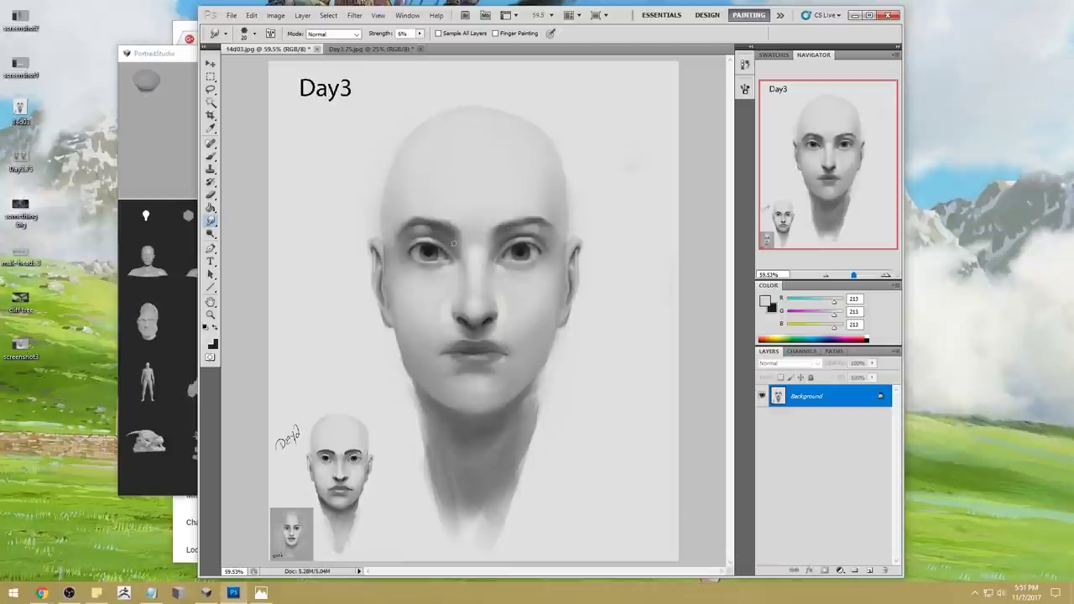
# Choose the soft round 100 px brush with 0% hardness and enlarge it to 200 px
pyautogui.press('b')
pyautogui.rightClick(520, 196)
pyautogui.click(671, 326)
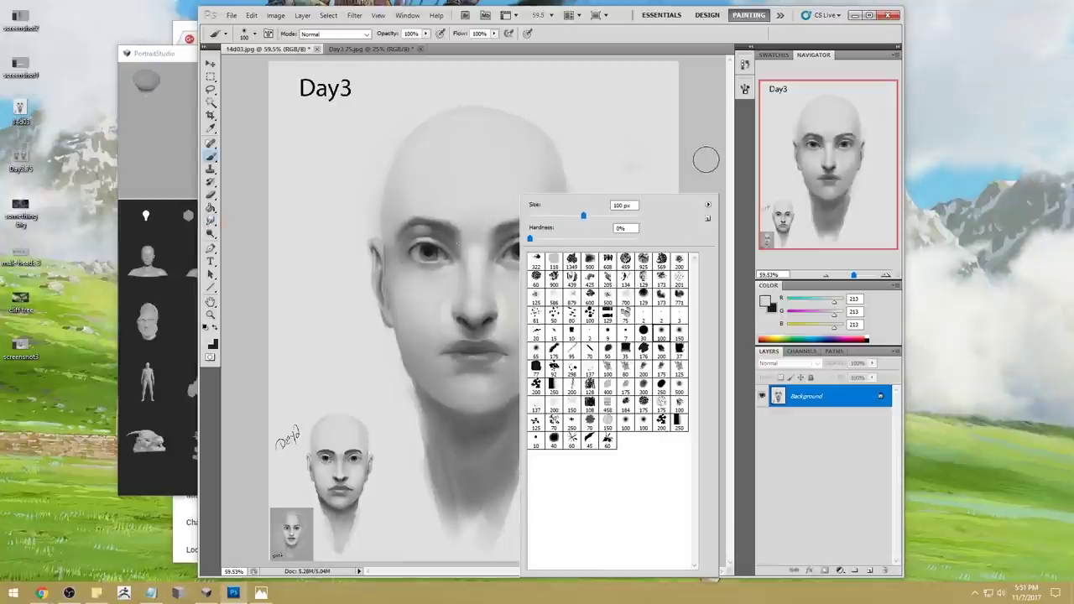
pyautogui.click(704, 143)
pyautogui.press(']')
pyautogui.press(']')
pyautogui.press(']')
pyautogui.press(']')
# Soften the right-hand eyebrow with broad strokes of tones sampled beneath it, at 62% opacity
pyautogui.keyDown('alt'); pyautogui.click(526, 227); pyautogui.keyUp('alt')
pyautogui.click(425, 33)
pyautogui.click(406, 45)
pyautogui.keyDown('alt'); pyautogui.click(521, 234); pyautogui.keyUp('alt')
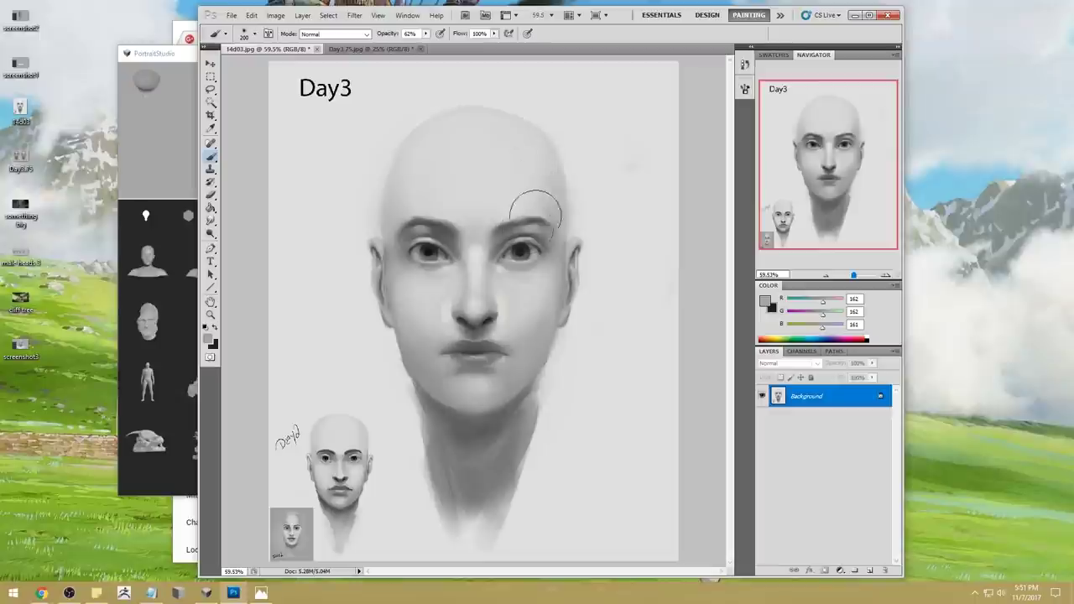
pyautogui.keyDown('alt'); pyautogui.click(531, 230); pyautogui.keyUp('alt')
pyautogui.moveTo(527, 229); pyautogui.dragTo(496, 237)
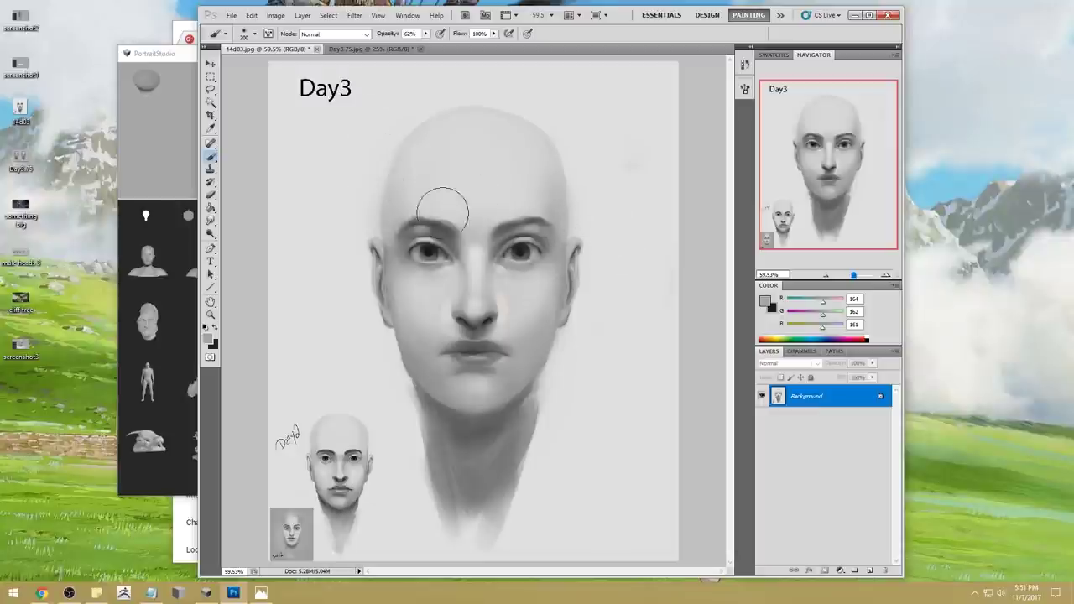
# Soften the left-hand eyebrow with sampled tones, restore its dark value with gray 67, and blend it with the Smudge tool
pyautogui.keyDown('alt'); pyautogui.click(479, 219); pyautogui.keyUp('alt')
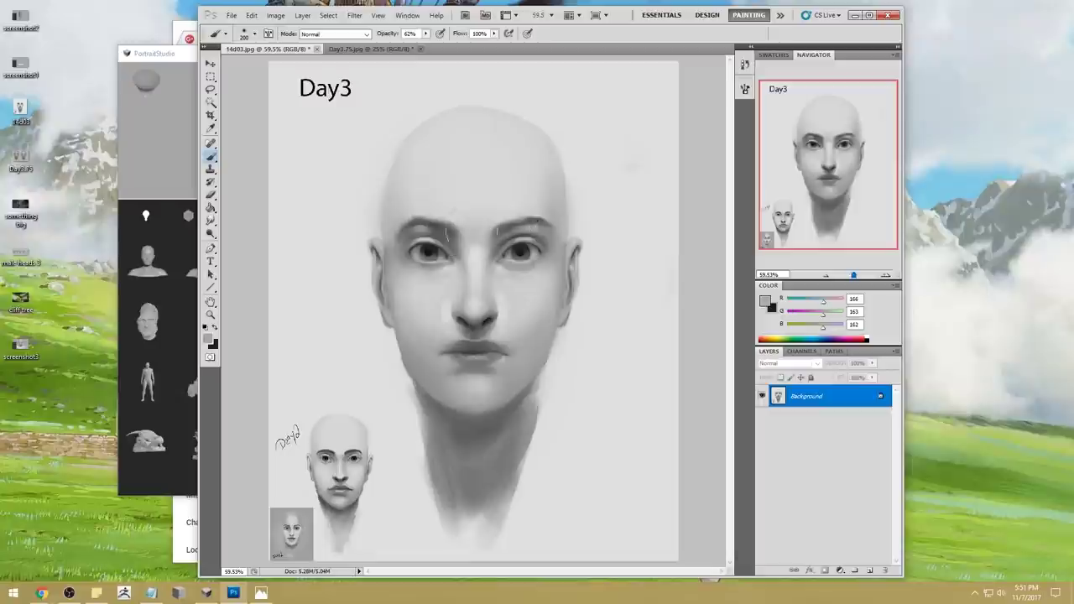
pyautogui.keyDown('alt'); pyautogui.click(451, 236); pyautogui.keyUp('alt')
pyautogui.keyDown('alt'); pyautogui.click(432, 219); pyautogui.keyUp('alt')
pyautogui.press('r')
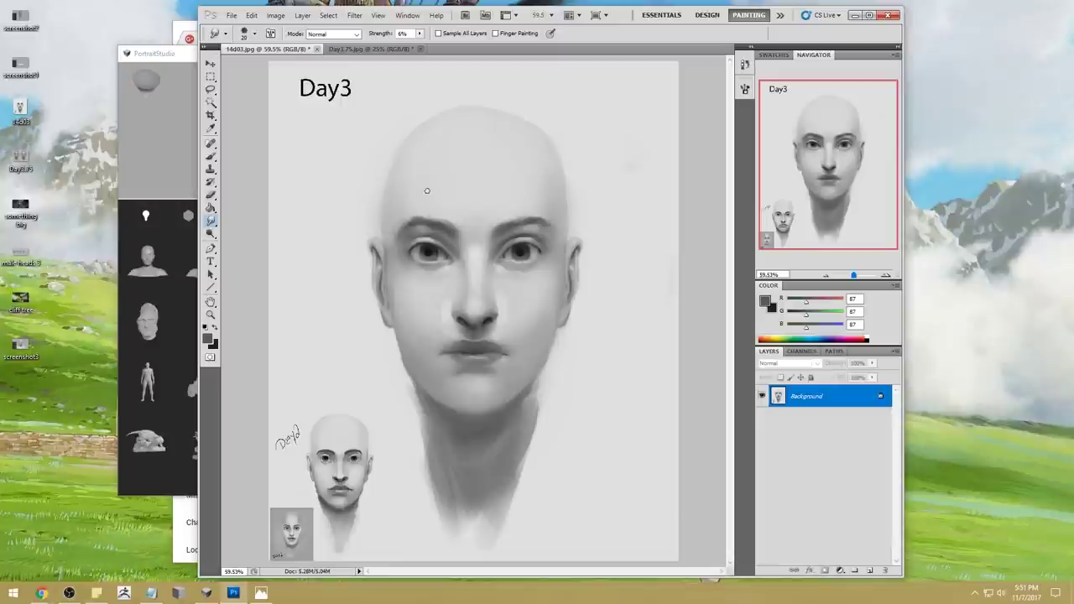
# Clean up the head's outline with background gray 224 at 100% brush opacity, using a smaller brush for the details
pyautogui.press('b')
pyautogui.rightClick(479, 179)
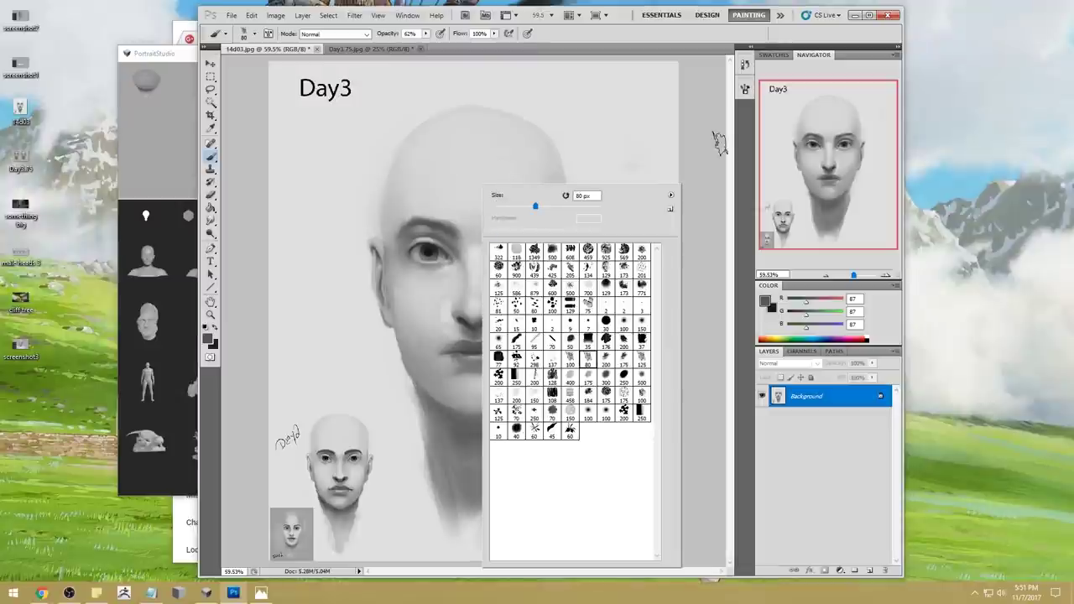
pyautogui.click(721, 142)
pyautogui.keyDown('alt'); pyautogui.click(360, 170); pyautogui.keyUp('alt')
pyautogui.click(427, 35)
pyautogui.moveTo(427, 44); pyautogui.dragTo(470, 48)
pyautogui.click(251, 112)
pyautogui.press('[')
pyautogui.press('[')
pyautogui.press('[')
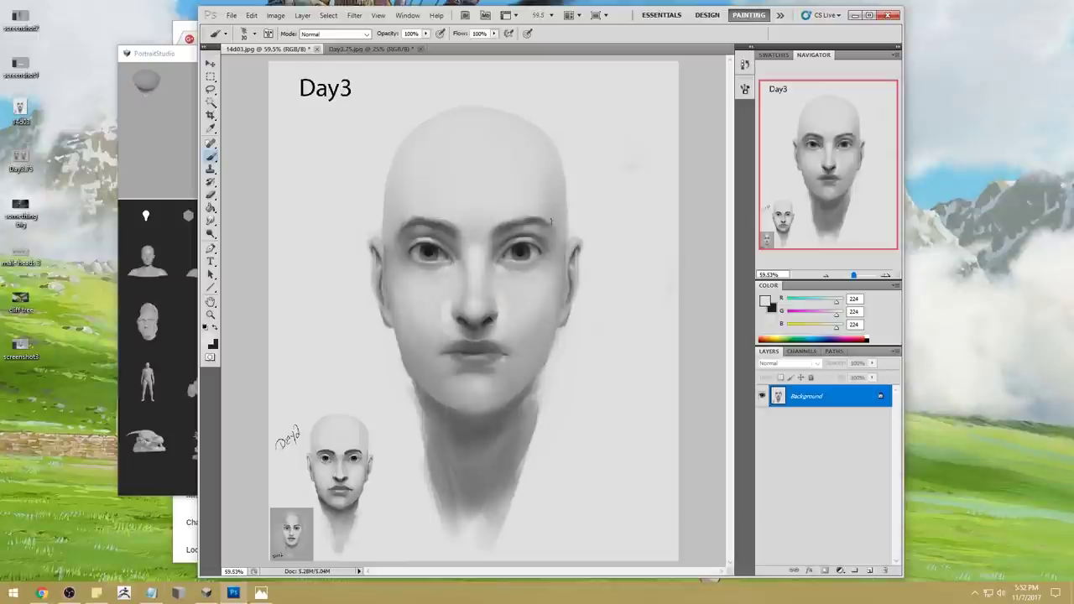
# Touch up the tail of the right-hand eyebrow and the shading around both eyes with grays sampled next to them
pyautogui.keyDown('alt'); pyautogui.click(534, 224); pyautogui.keyUp('alt')
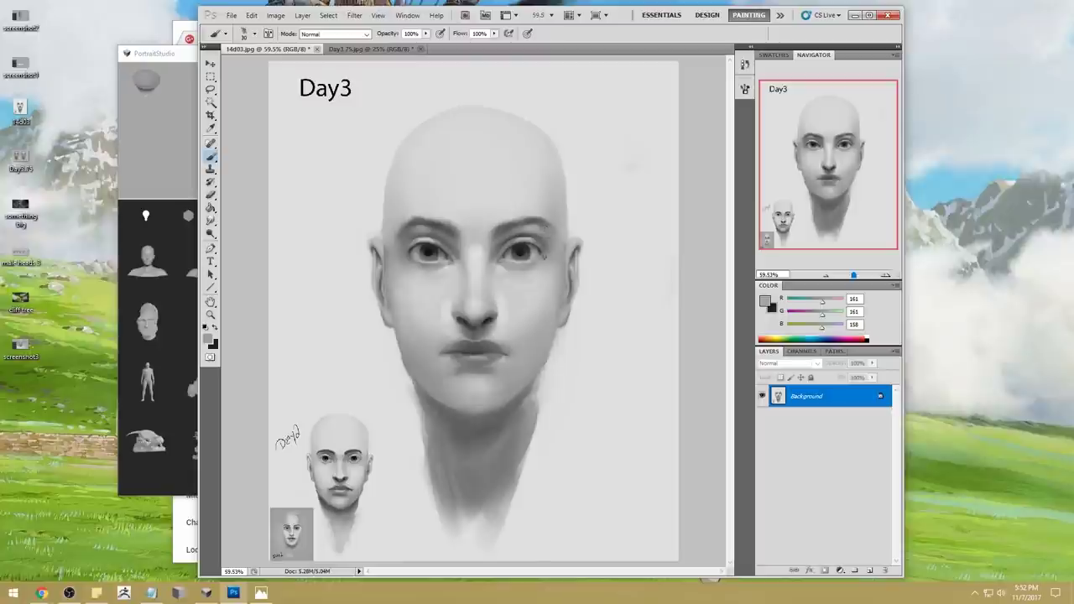
pyautogui.keyDown('alt'); pyautogui.click(536, 249); pyautogui.keyUp('alt')
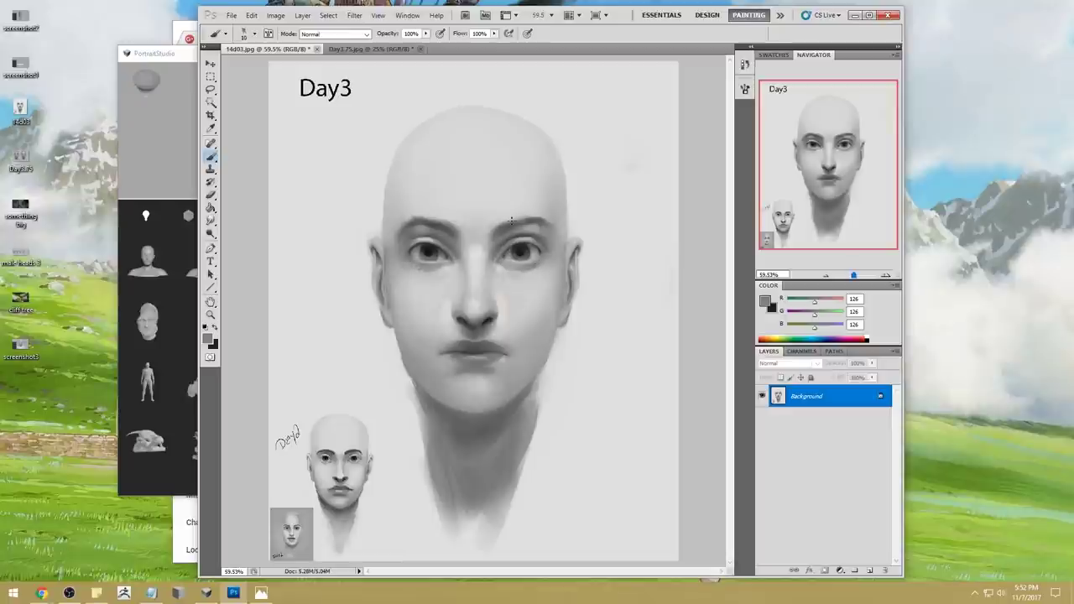
pyautogui.keyDown('alt'); pyautogui.click(410, 260); pyautogui.keyUp('alt')
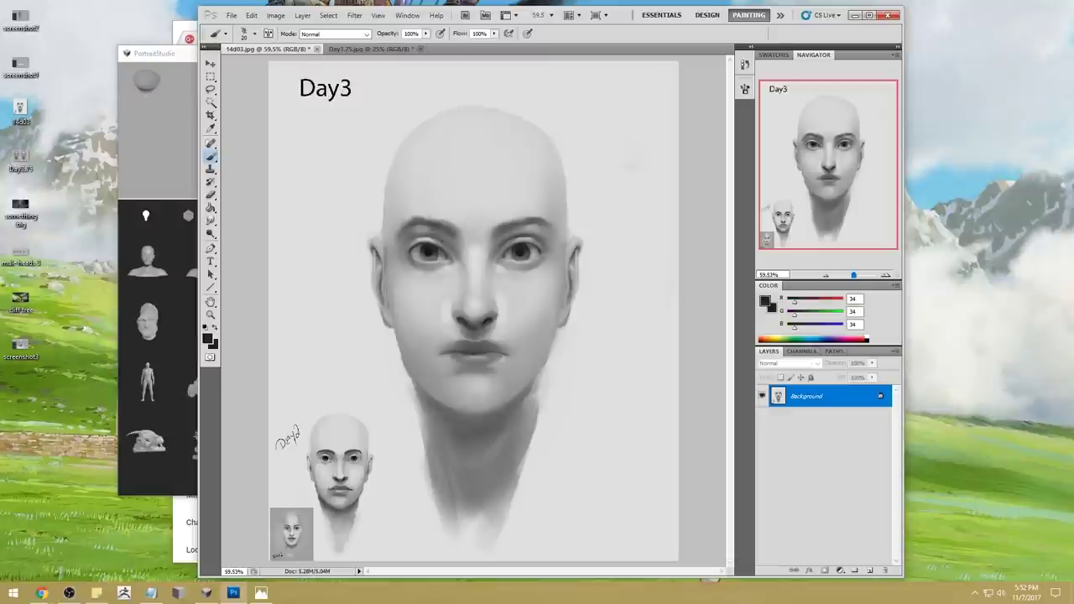
# Lasso both lower eyelids, copy them to a new layer, and squash the copy slightly downward from its upper edge
pyautogui.press('z')
pyautogui.moveTo(376, 200); pyautogui.dragTo(580, 355)
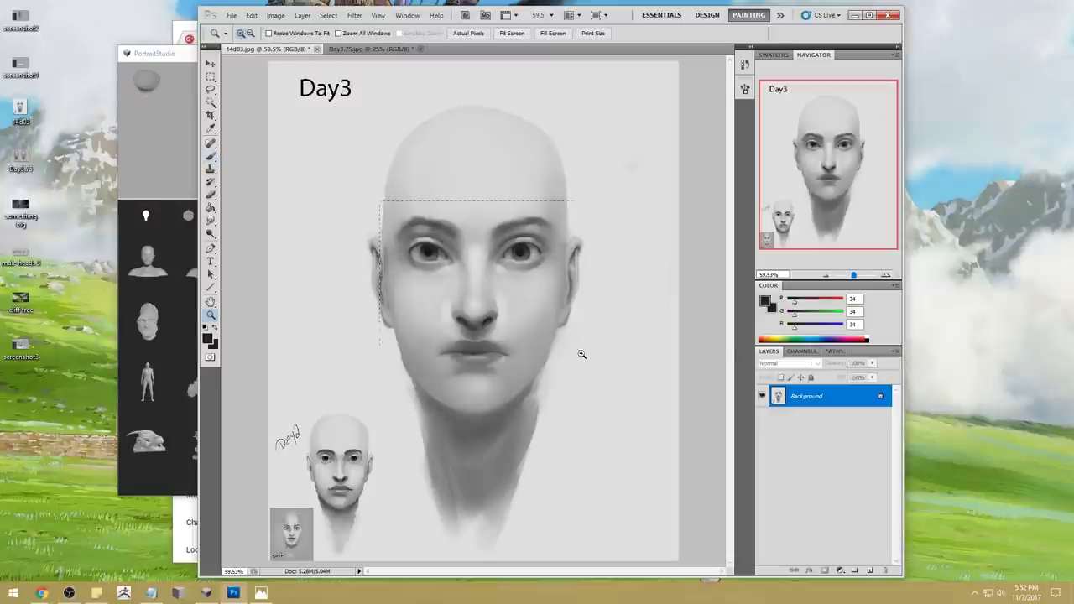
pyautogui.press('l')
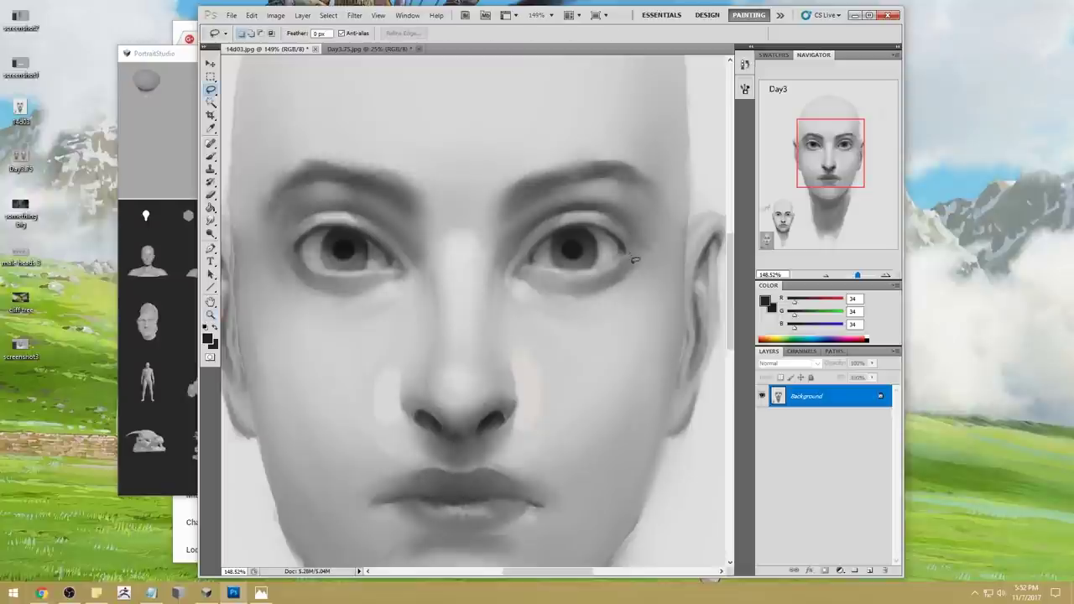
pyautogui.moveTo(633, 257)
pyautogui.mouseDown()
pyautogui.moveTo(534, 262)
pyautogui.moveTo(636, 287)
pyautogui.moveTo(631, 262)
pyautogui.mouseUp()
pyautogui.moveTo(377, 262)
pyautogui.keyDown('shift'); pyautogui.mouseDown()
pyautogui.moveTo(337, 267)
pyautogui.moveTo(302, 249)
pyautogui.moveTo(397, 287)
pyautogui.moveTo(405, 275)
pyautogui.mouseUp(); pyautogui.keyUp('shift')
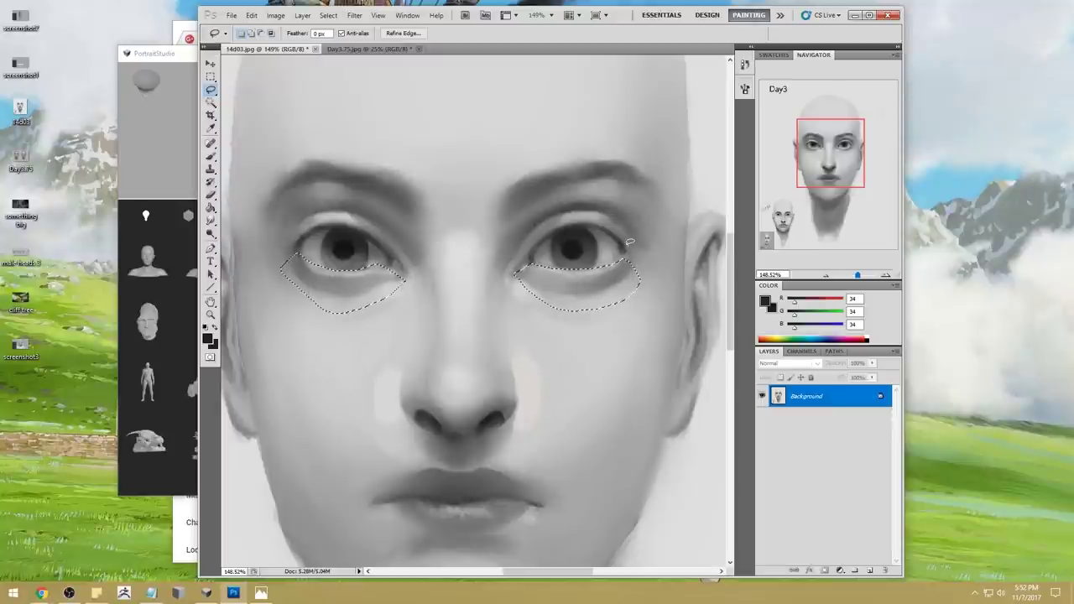
pyautogui.hotkey('ctrl', 'j')
pyautogui.press('v')
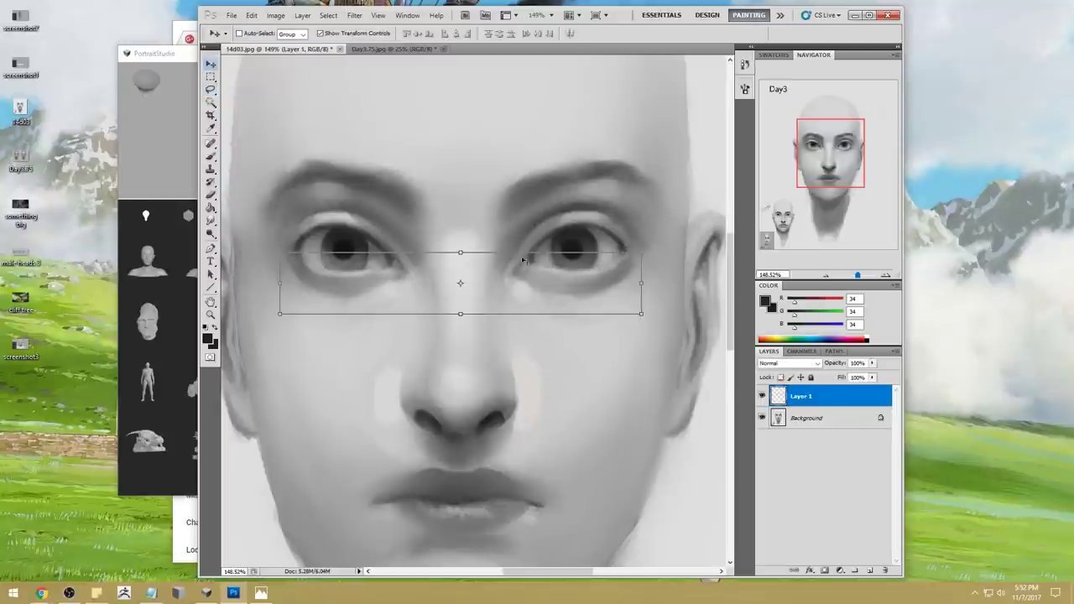
pyautogui.moveTo(459, 252); pyautogui.dragTo(460, 262)
pyautogui.click(759, 34)
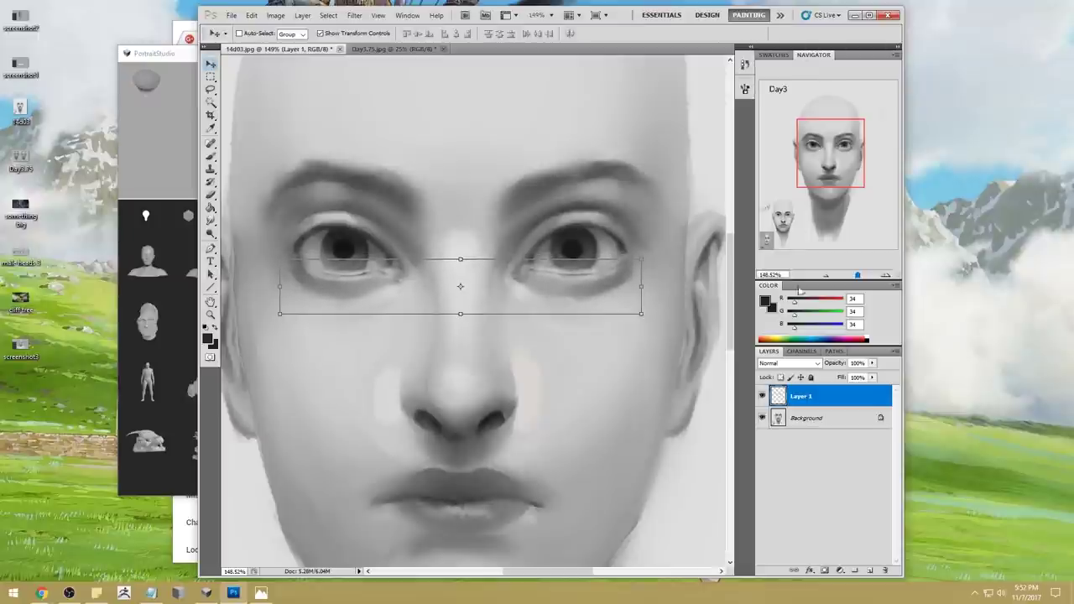
# Repaint the lower iris and white of the right-hand eye on the Background layer with sampled grays such as 95, 153 and 173
pyautogui.click(805, 418)
pyautogui.press('b')
pyautogui.keyDown('alt'); pyautogui.click(547, 253); pyautogui.keyUp('alt')
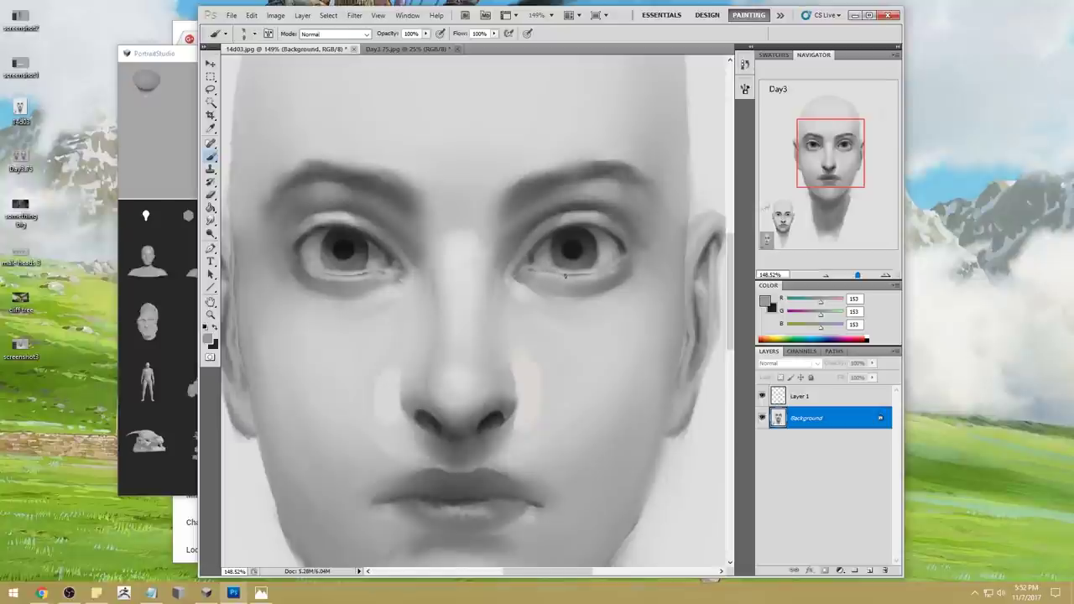
pyautogui.keyDown('alt'); pyautogui.click(569, 263); pyautogui.keyUp('alt')
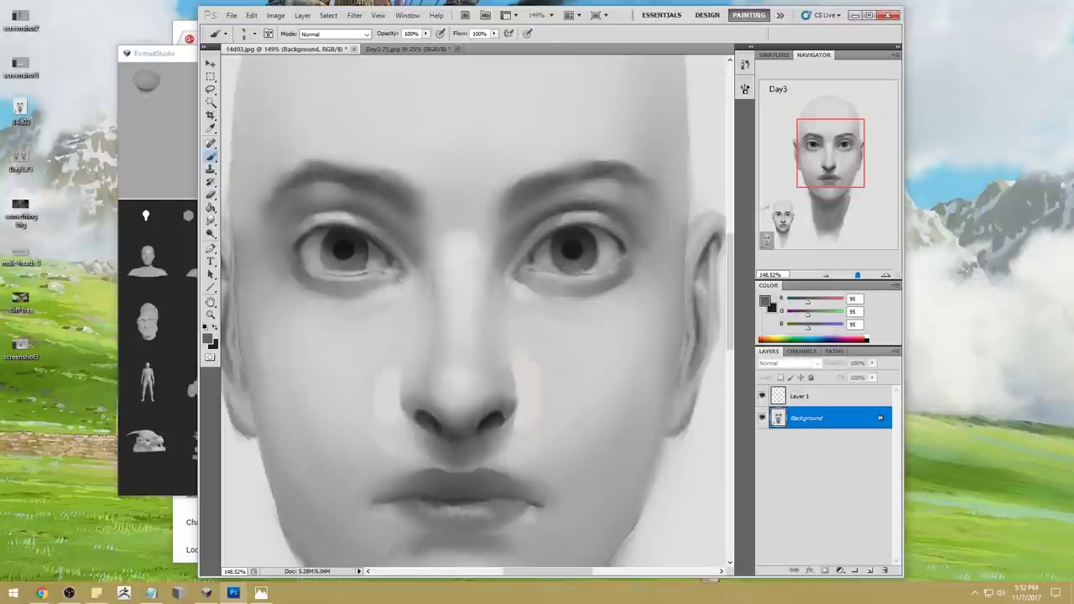
pyautogui.keyDown('alt'); pyautogui.click(605, 255); pyautogui.keyUp('alt')
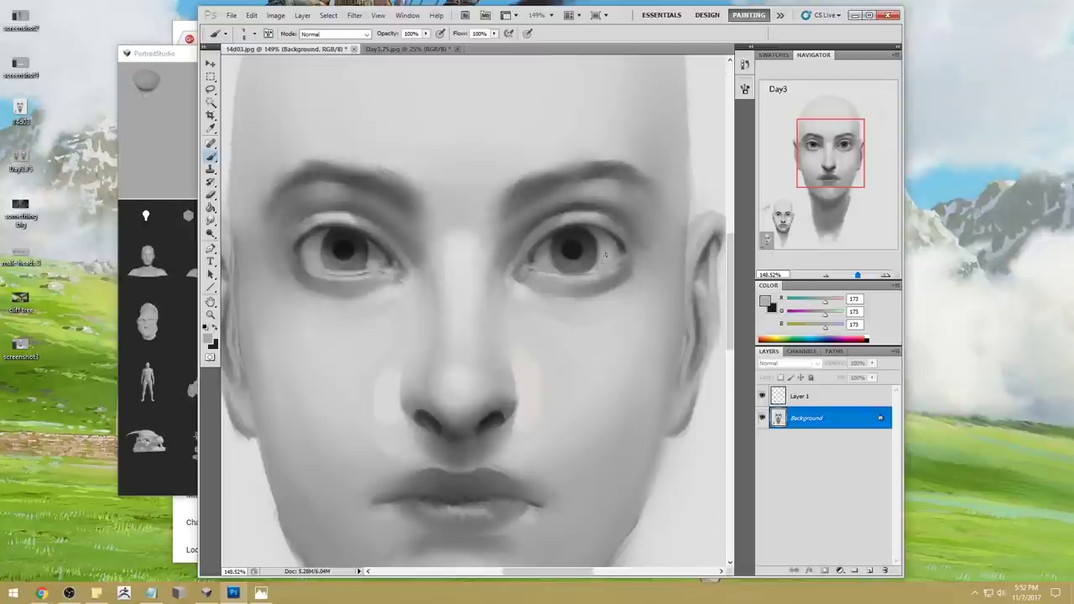
pyautogui.keyDown('alt'); pyautogui.click(615, 265); pyautogui.keyUp('alt')
pyautogui.keyDown('alt'); pyautogui.click(559, 252); pyautogui.keyUp('alt')
pyautogui.keyDown('alt'); pyautogui.click(555, 264); pyautogui.keyUp('alt')
pyautogui.keyDown('alt'); pyautogui.click(555, 274); pyautogui.keyUp('alt')
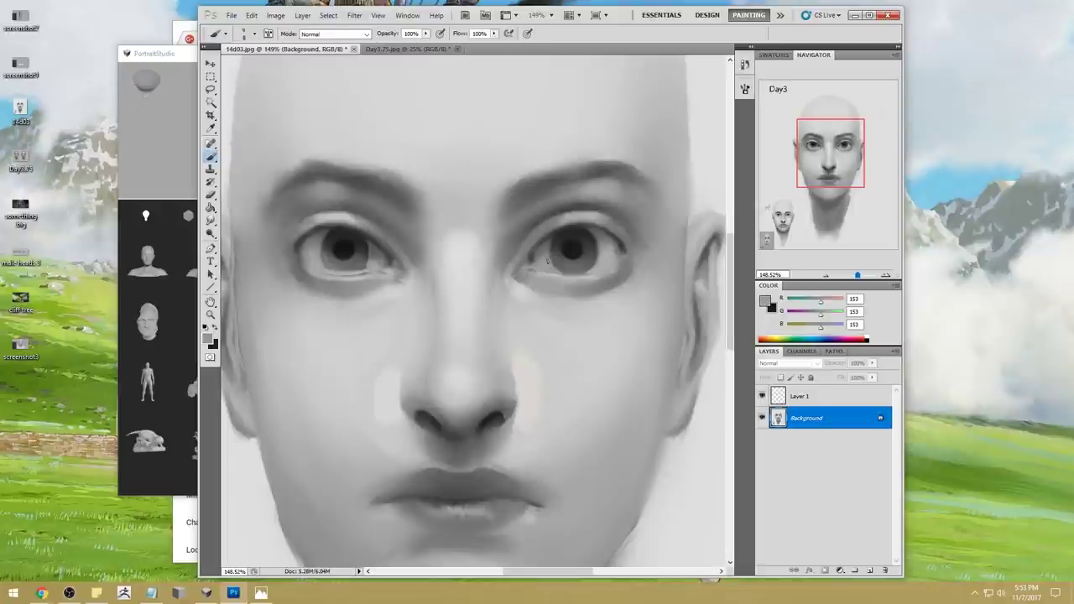
# Repaint the lower iris and white of the left-hand eye with sampled grays, including 161, 126 and 153, and restore its darkest values
pyautogui.keyDown('alt'); pyautogui.click(374, 262); pyautogui.keyUp('alt')
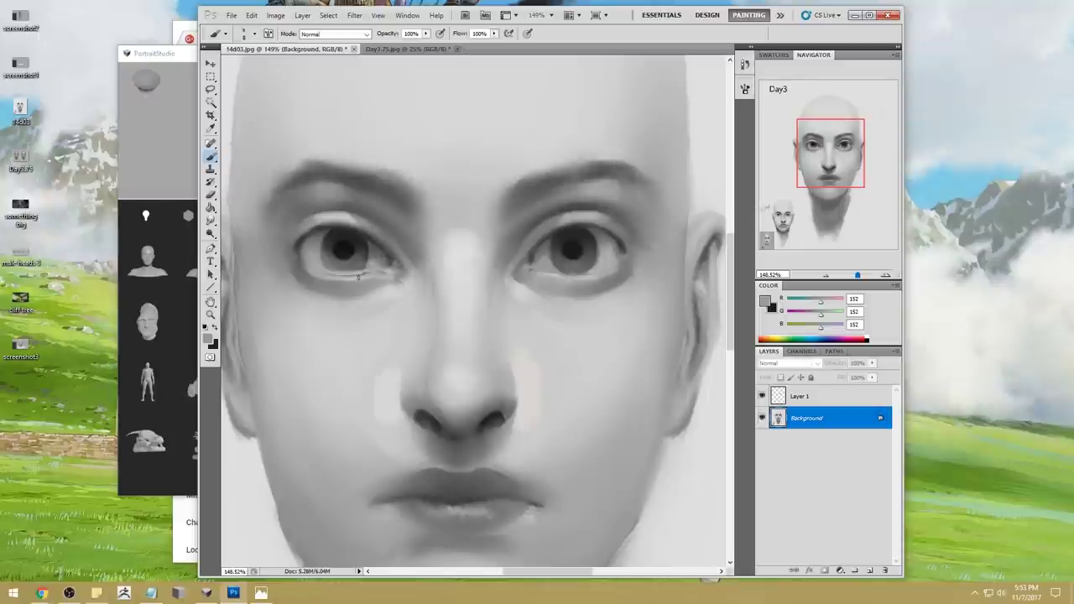
pyautogui.keyDown('alt'); pyautogui.click(312, 260); pyautogui.keyUp('alt')
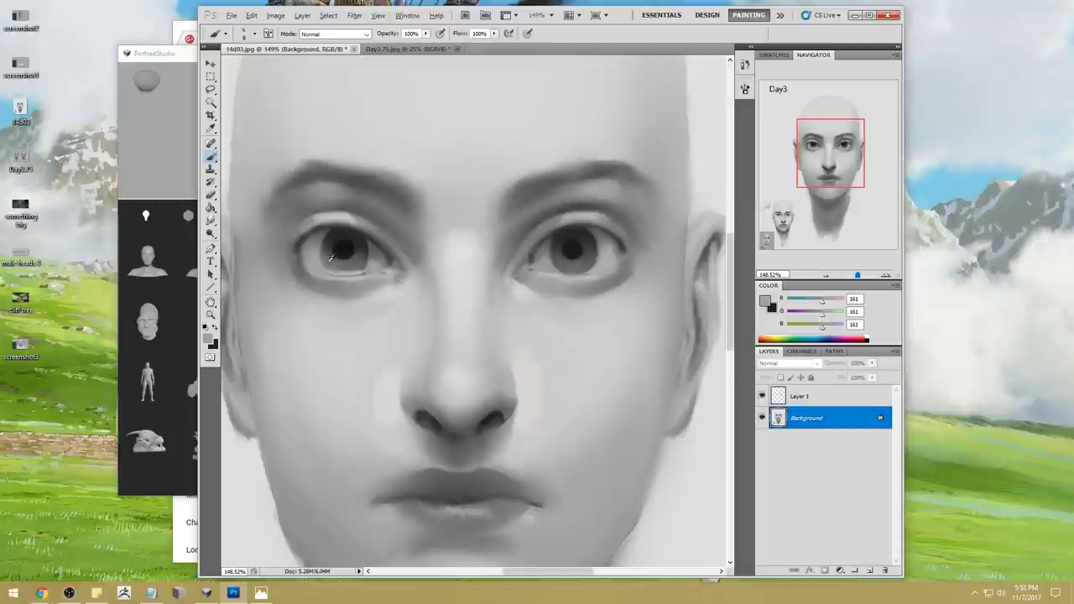
pyautogui.keyDown('alt'); pyautogui.click(343, 270); pyautogui.keyUp('alt')
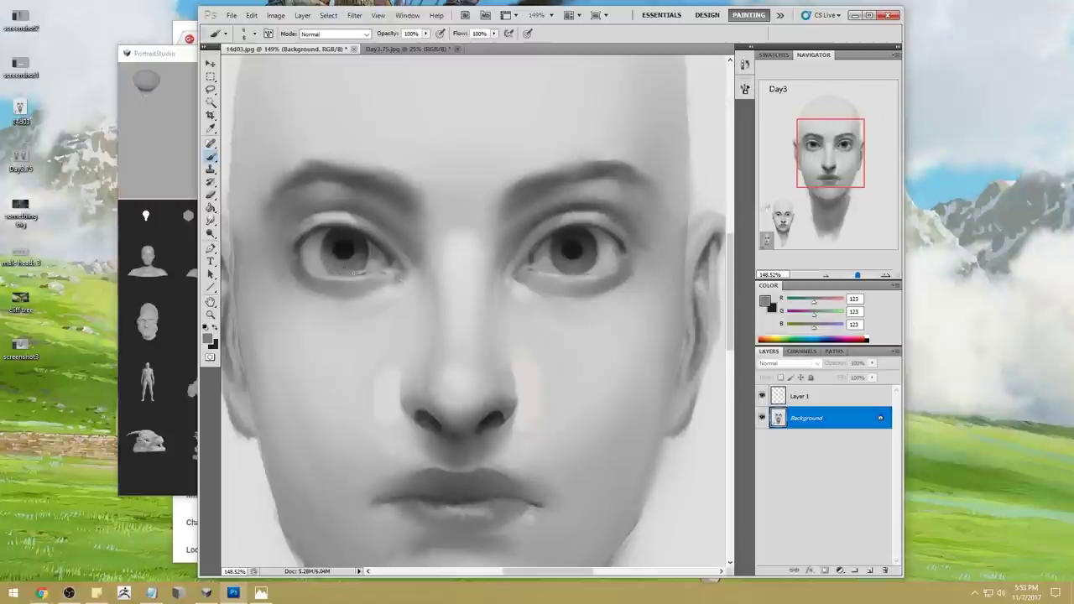
pyautogui.keyDown('alt'); pyautogui.click(370, 266); pyautogui.keyUp('alt')
pyautogui.keyDown('alt'); pyautogui.click(321, 269); pyautogui.keyUp('alt')
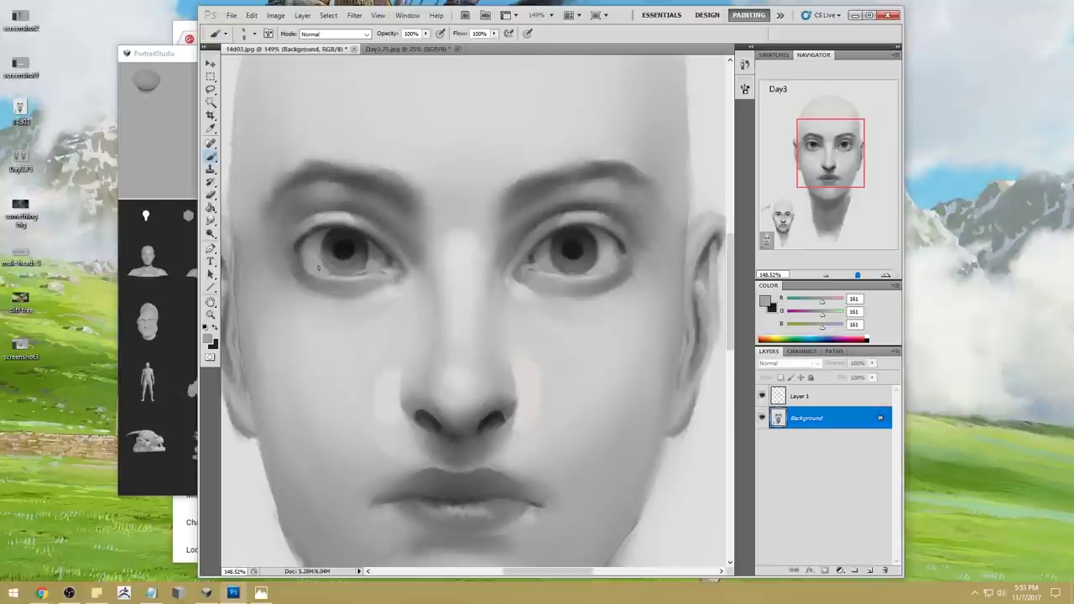
pyautogui.keyDown('alt'); pyautogui.click(342, 267); pyautogui.keyUp('alt')
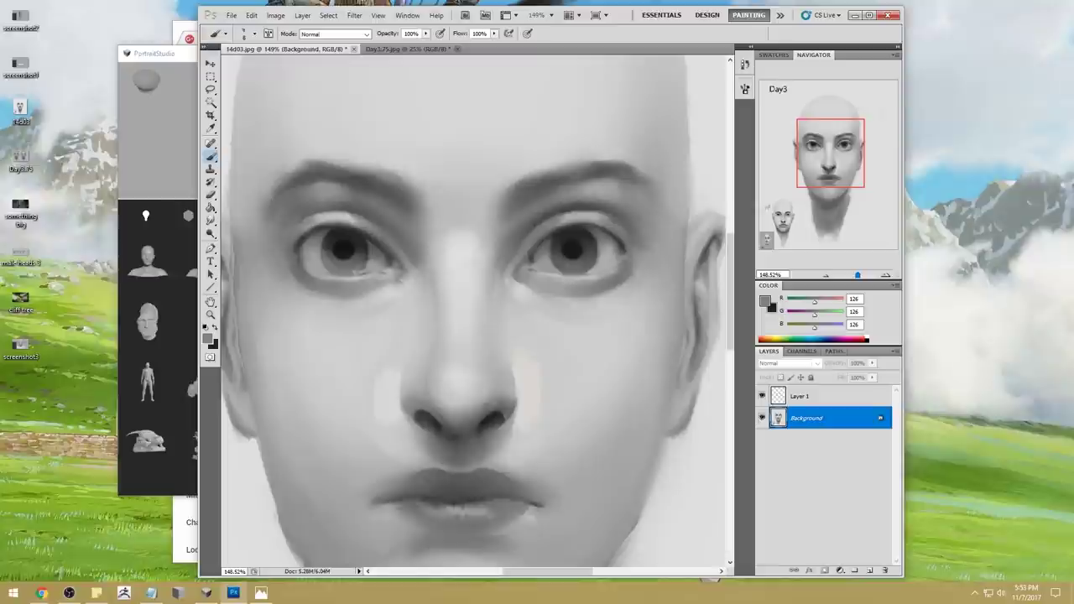
pyautogui.keyDown('alt'); pyautogui.click(362, 250); pyautogui.keyUp('alt')
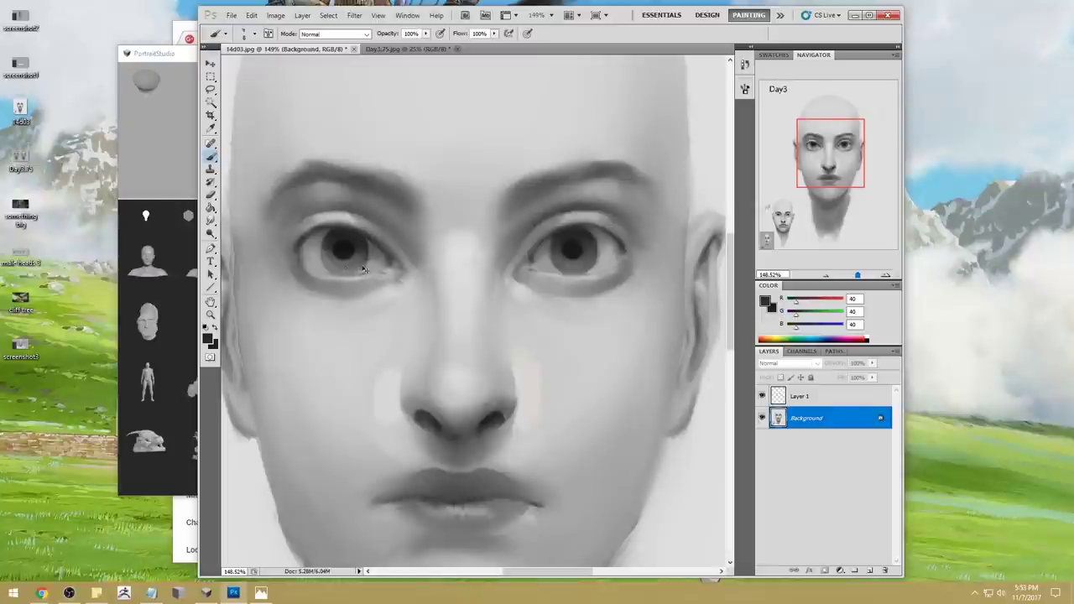
pyautogui.keyDown('alt'); pyautogui.click(364, 273); pyautogui.keyUp('alt')
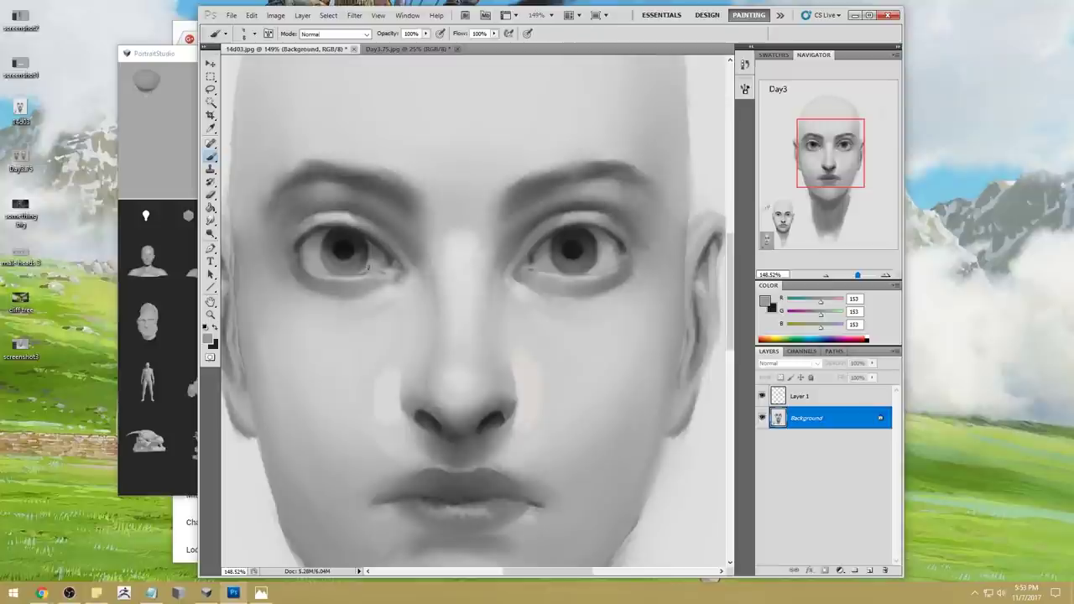
pyautogui.keyDown('alt'); pyautogui.click(350, 249); pyautogui.keyUp('alt')
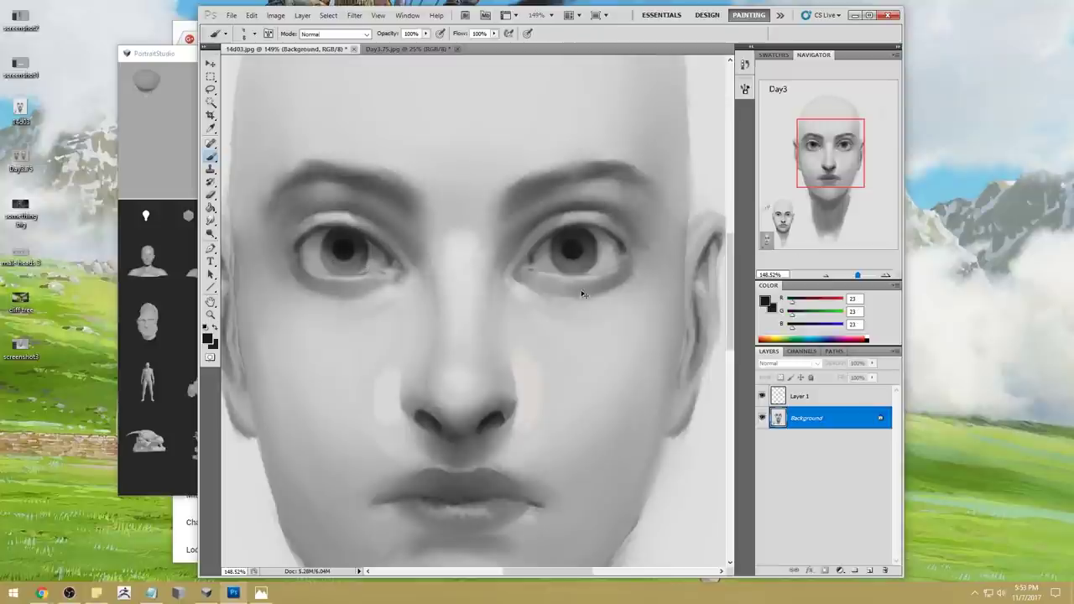
# Soften the eyelid copy on Layer 1 with the Blur tool at 39% strength, and compare the face without and with that layer
pyautogui.hotkey('ctrl', '0')
pyautogui.click(212, 220)
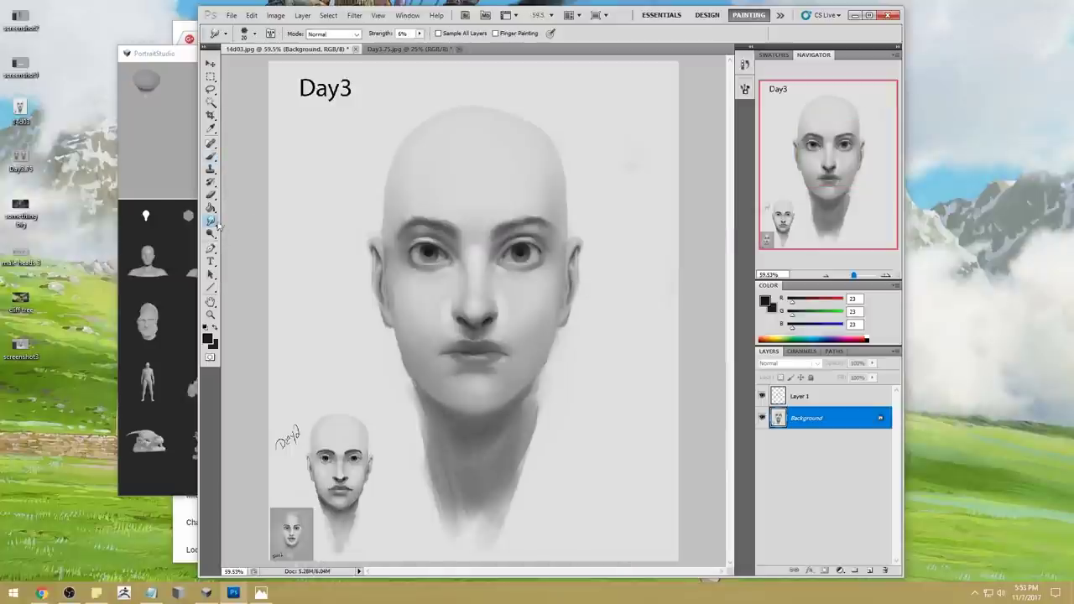
pyautogui.click(804, 395)
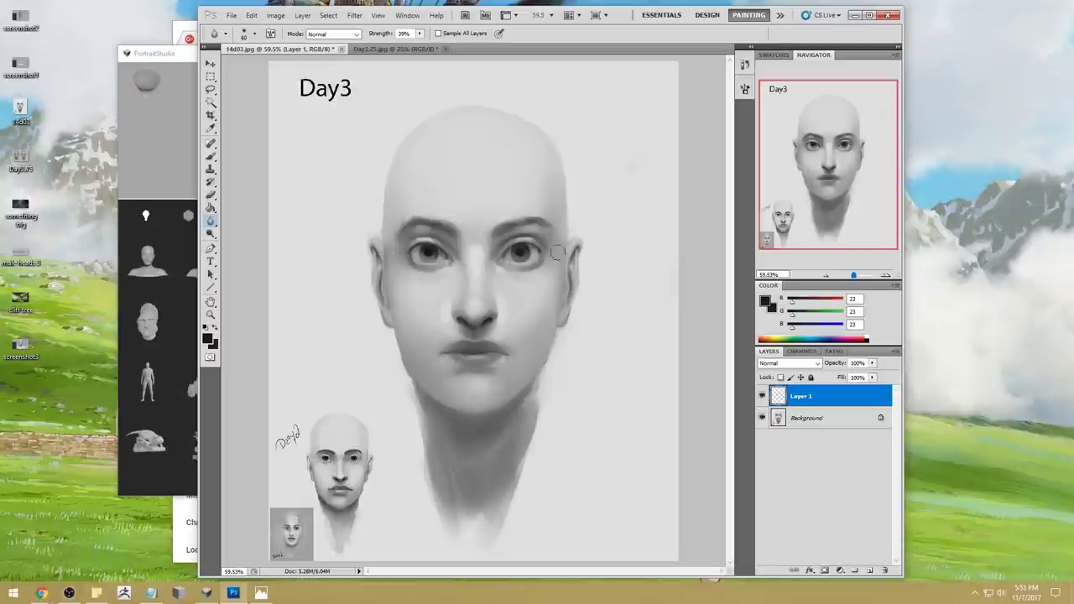
pyautogui.press('v')
pyautogui.click(762, 397)
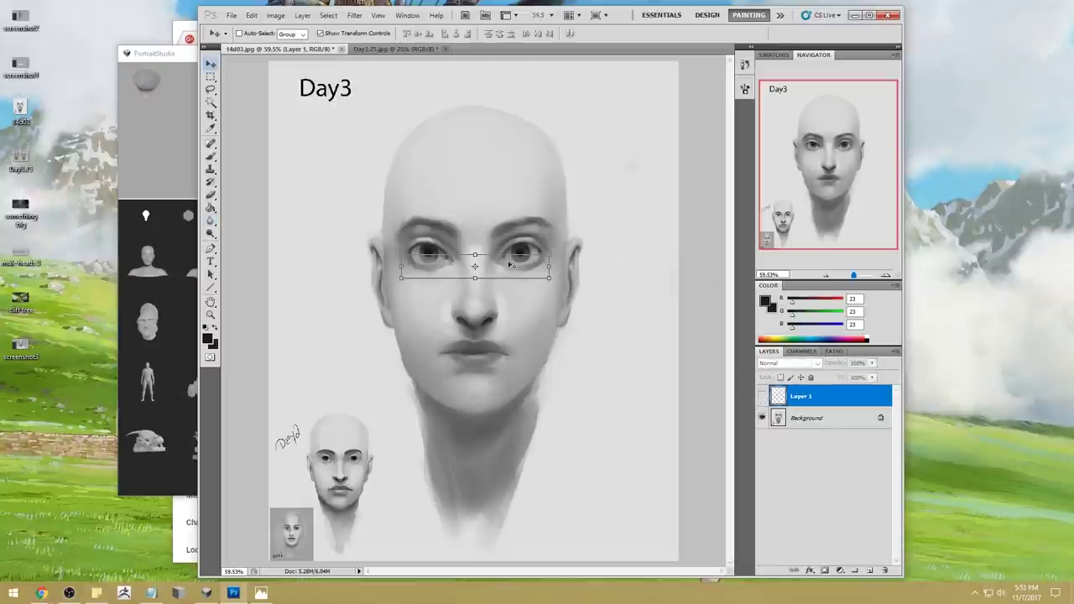
pyautogui.click(762, 395)
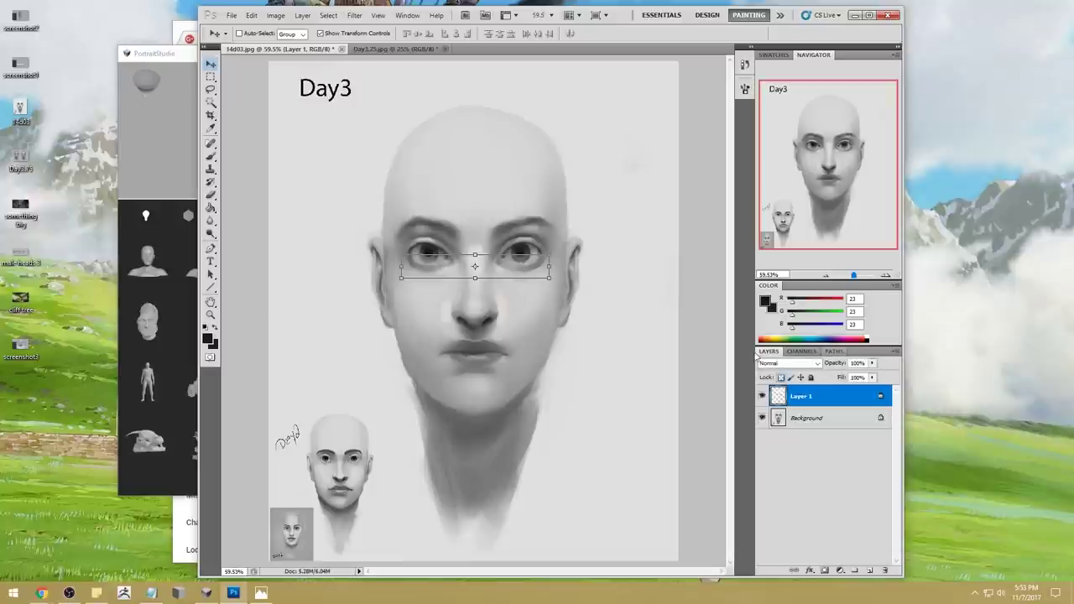
# Hide Layer 1 and soften the right-hand eye's lower lid on the Background layer with a soft 100 px brush and sampled grays
pyautogui.press('b')
pyautogui.rightClick(558, 257)
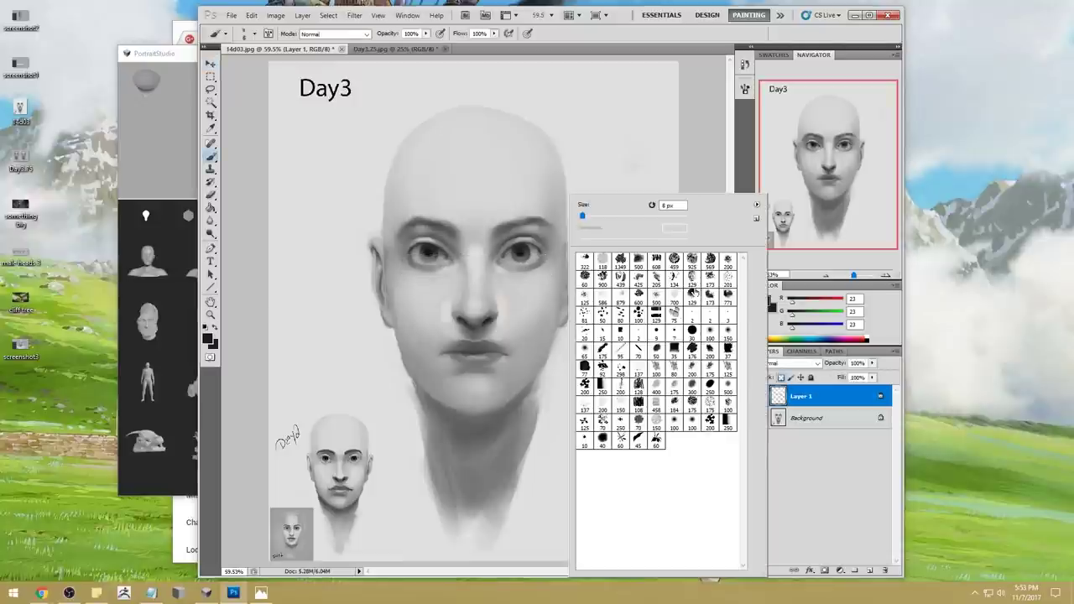
pyautogui.click(707, 332)
pyautogui.click(706, 167)
pyautogui.click(762, 395)
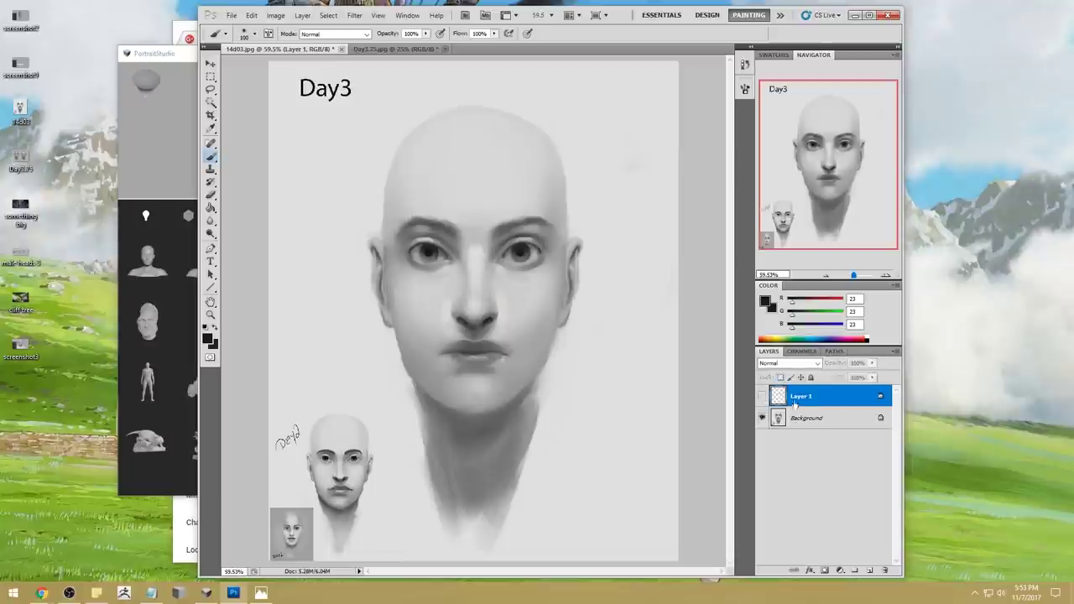
pyautogui.click(806, 418)
pyautogui.keyDown('alt'); pyautogui.click(544, 254); pyautogui.keyUp('alt')
pyautogui.click(425, 34)
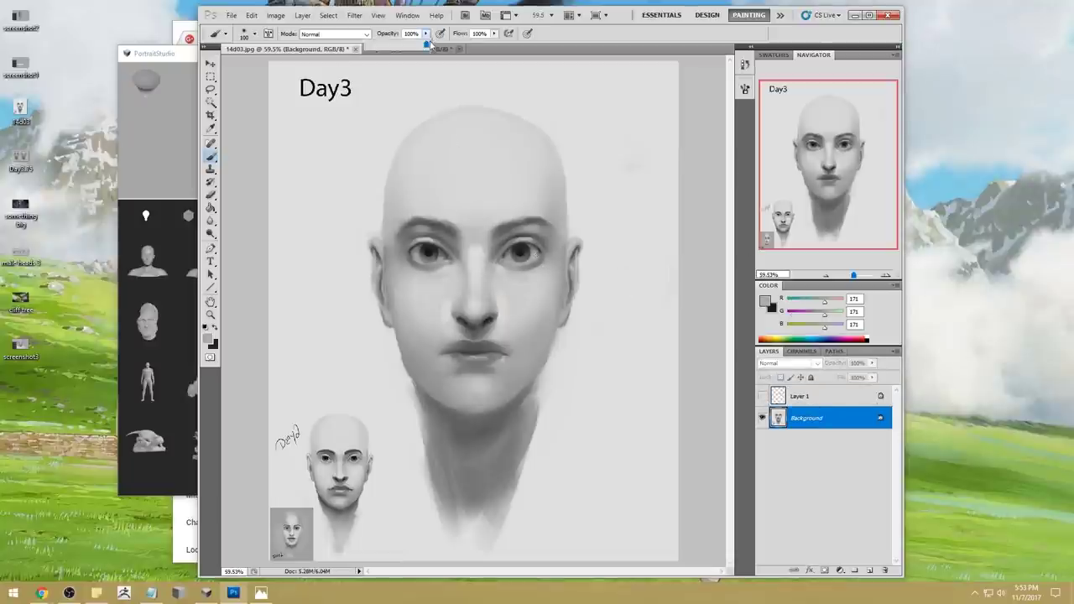
pyautogui.keyDown('alt'); pyautogui.click(531, 259); pyautogui.keyUp('alt')
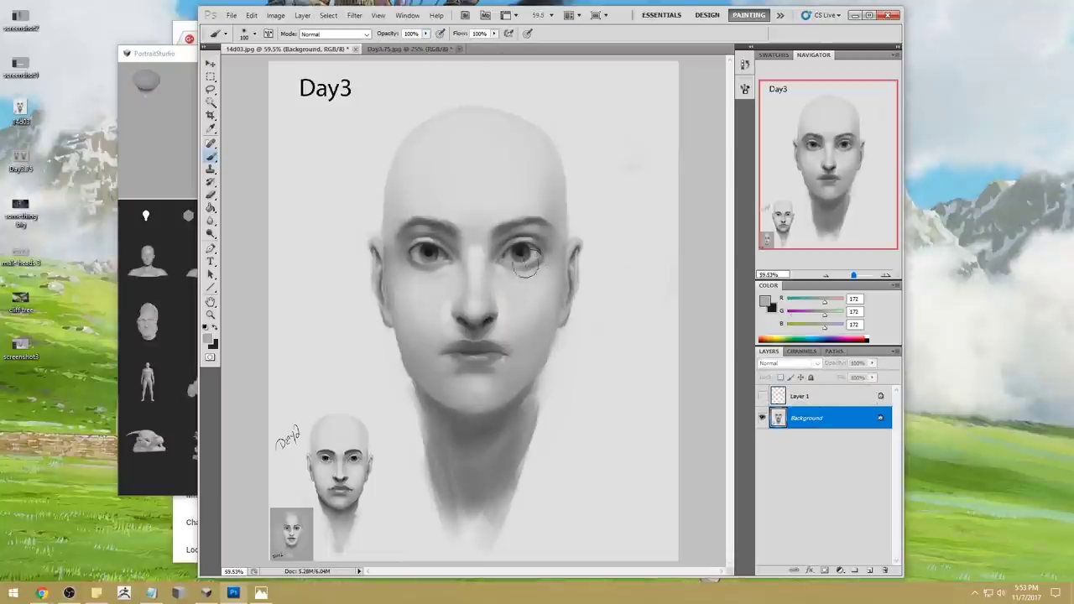
pyautogui.keyDown('alt'); pyautogui.click(527, 253); pyautogui.keyUp('alt')
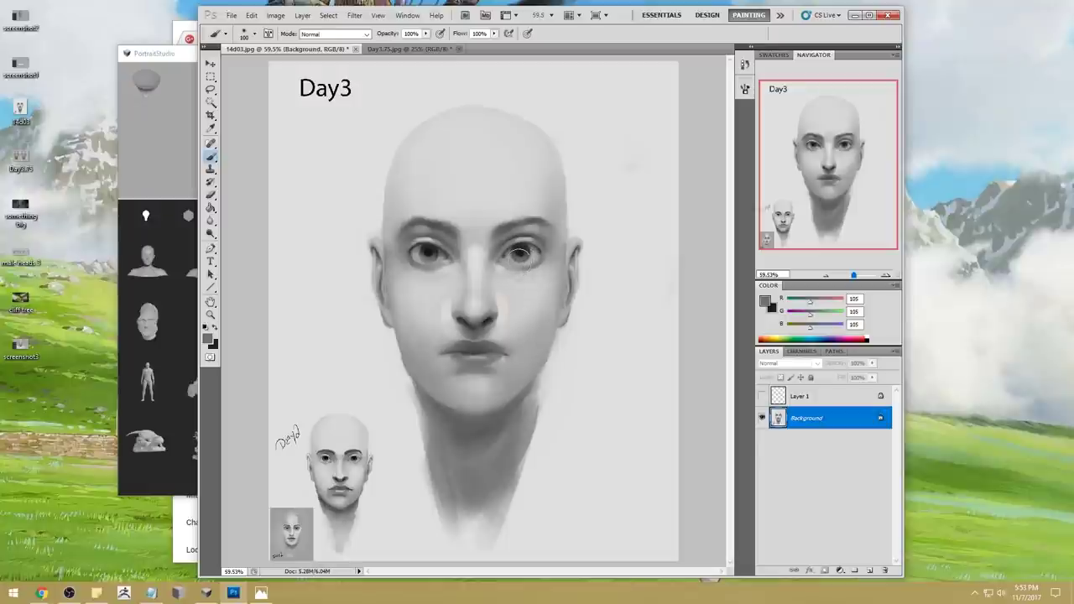
# Soften the lower lids of both eyes on the Background layer with sampled grays such as 155, 204, 159 and 200
pyautogui.keyDown('alt'); pyautogui.click(419, 252); pyautogui.keyUp('alt')
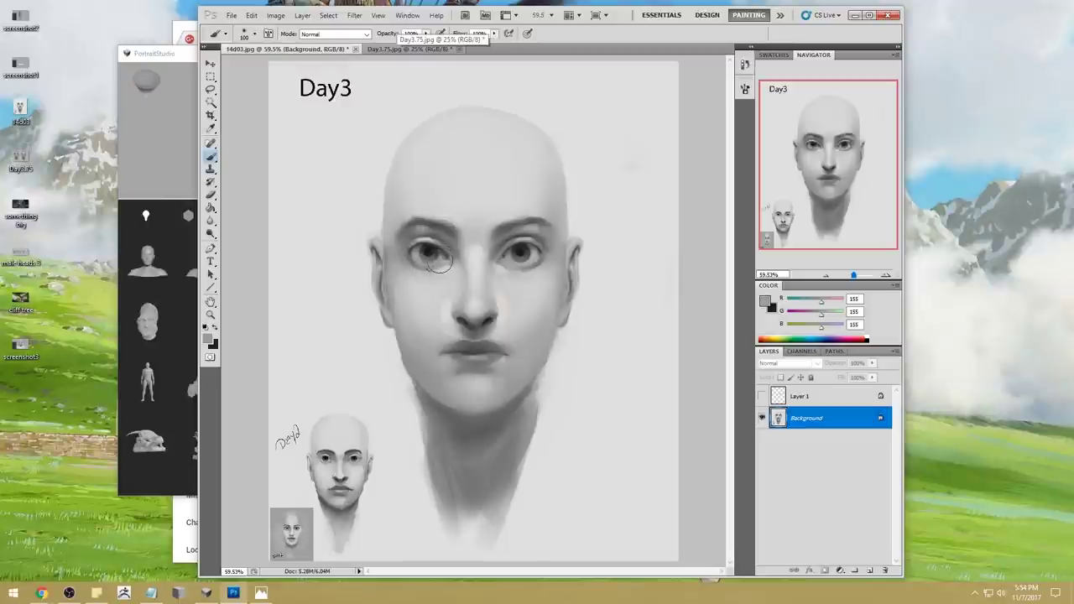
pyautogui.keyDown('alt'); pyautogui.click(443, 263); pyautogui.keyUp('alt')
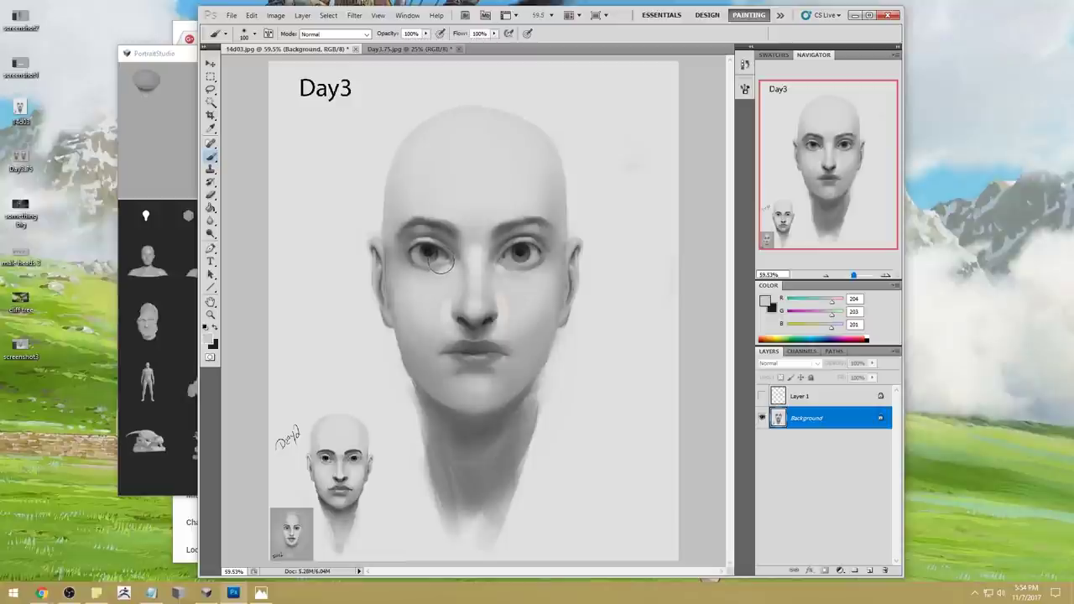
pyautogui.keyDown('alt'); pyautogui.click(436, 263); pyautogui.keyUp('alt')
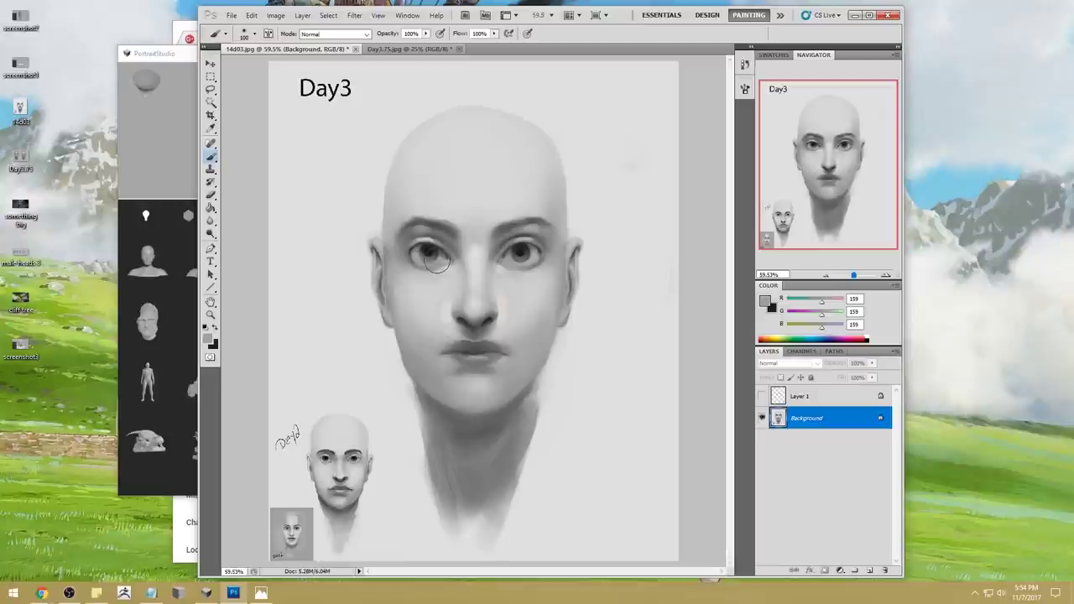
pyautogui.keyDown('alt'); pyautogui.click(450, 256); pyautogui.keyUp('alt')
pyautogui.keyDown('alt'); pyautogui.click(513, 272); pyautogui.keyUp('alt')
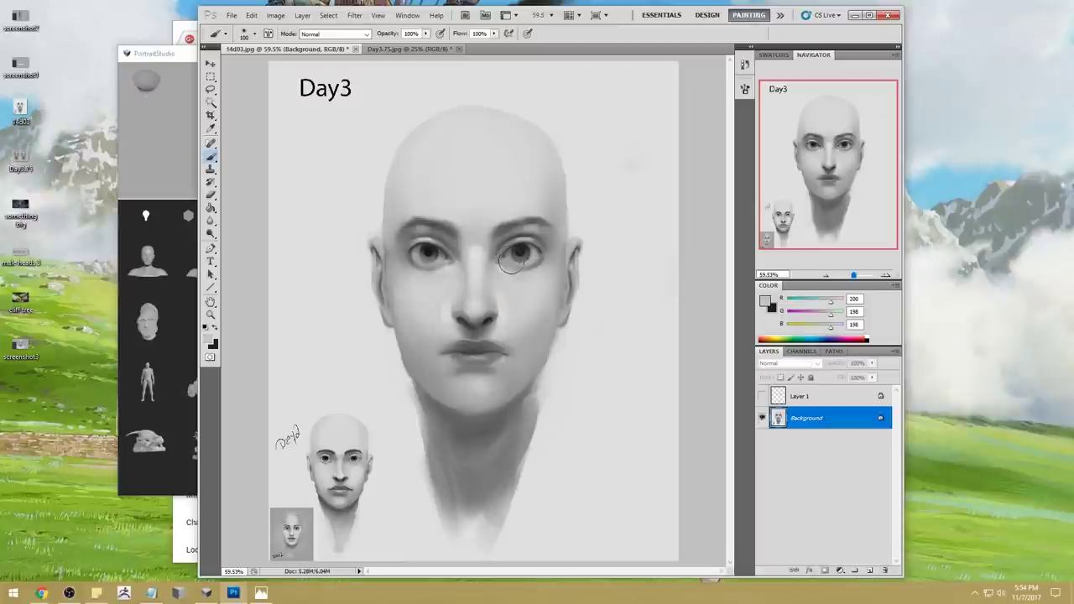
pyautogui.press('alt')
# Show Layer 1 and clean up its eyelid copy around the right-hand eye with the Eraser
pyautogui.click(804, 396)
pyautogui.press('e')
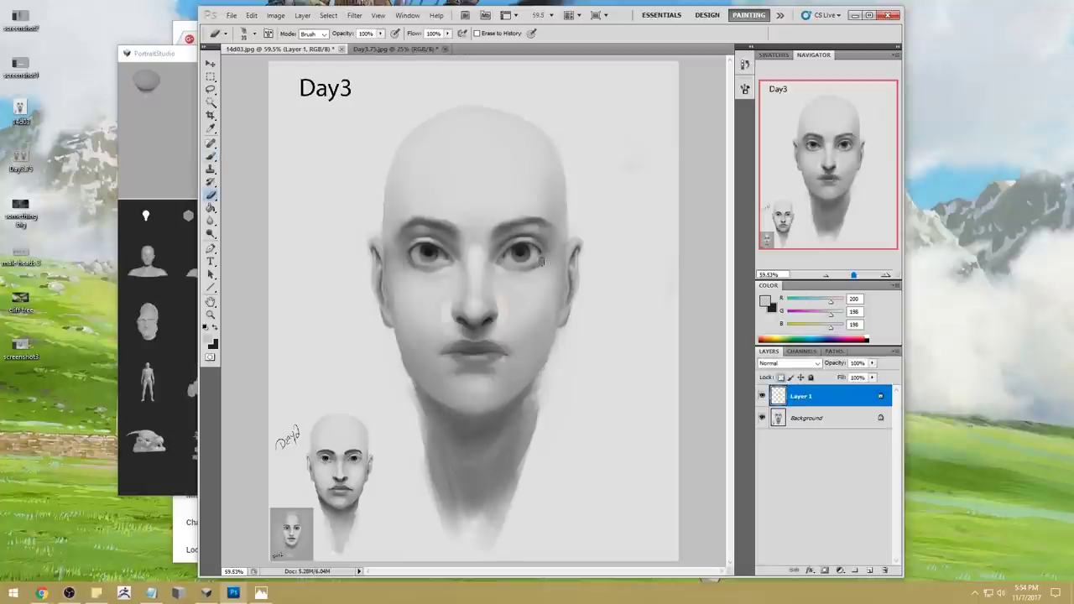
pyautogui.click(811, 416)
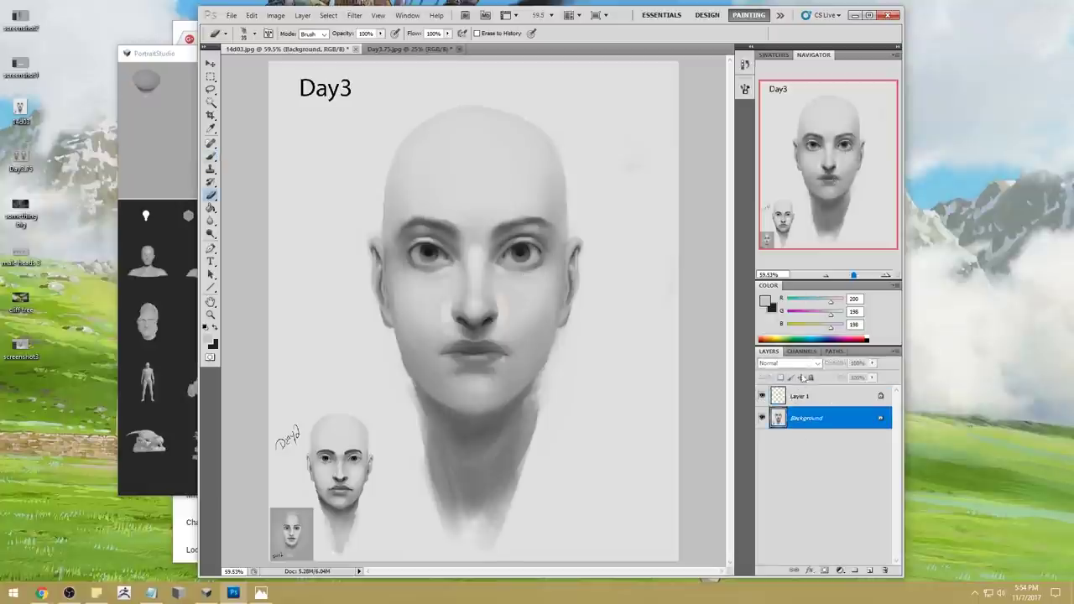
pyautogui.click(812, 397)
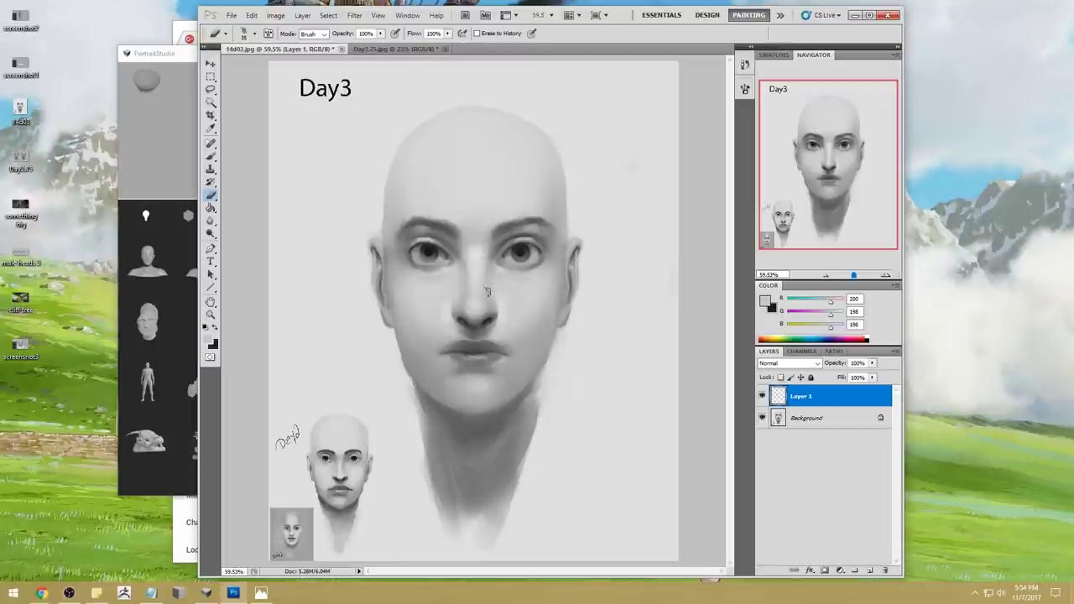
# Lighten the skin around the right-hand eye on the Background layer with sampled gray 218, 214, 210, and set the brush opacity to 85%
pyautogui.click(826, 418)
pyautogui.press('b')
pyautogui.keyDown('alt'); pyautogui.click(503, 295); pyautogui.keyUp('alt')
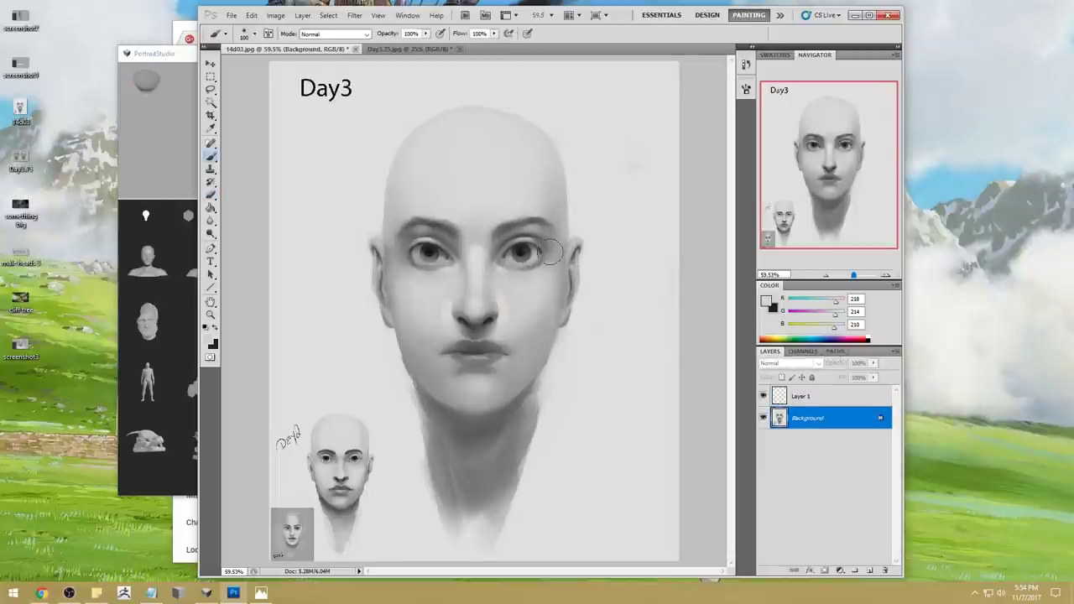
pyautogui.hotkey('alt', ']')
pyautogui.click(822, 420)
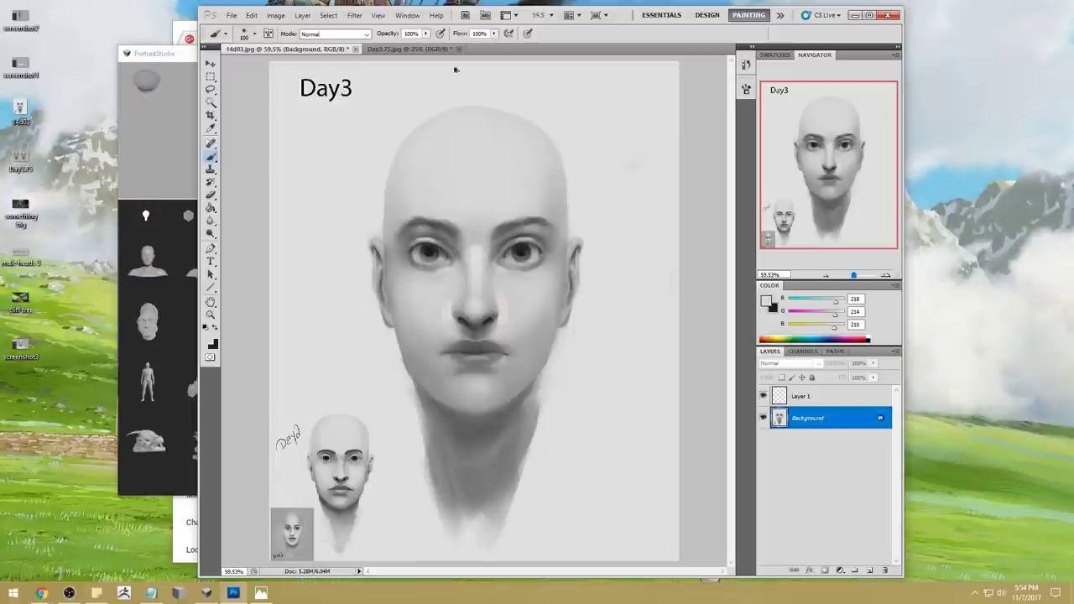
pyautogui.press('8')
pyautogui.press('5')
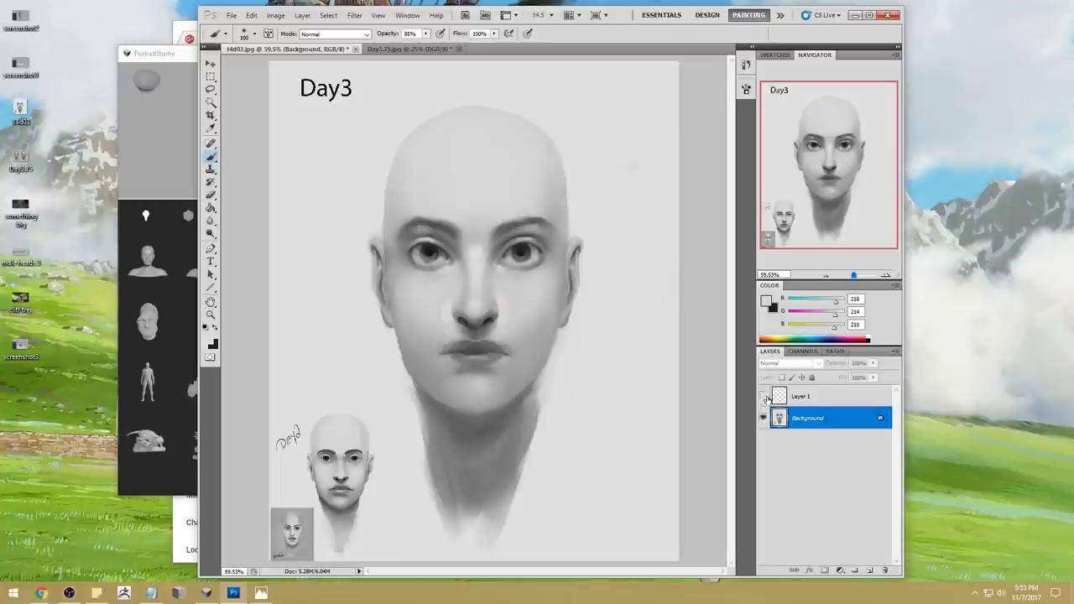
# Return to Layer 1 with the Eraser and merge the layer into the Background
pyautogui.click(780, 393)
pyautogui.press('e')
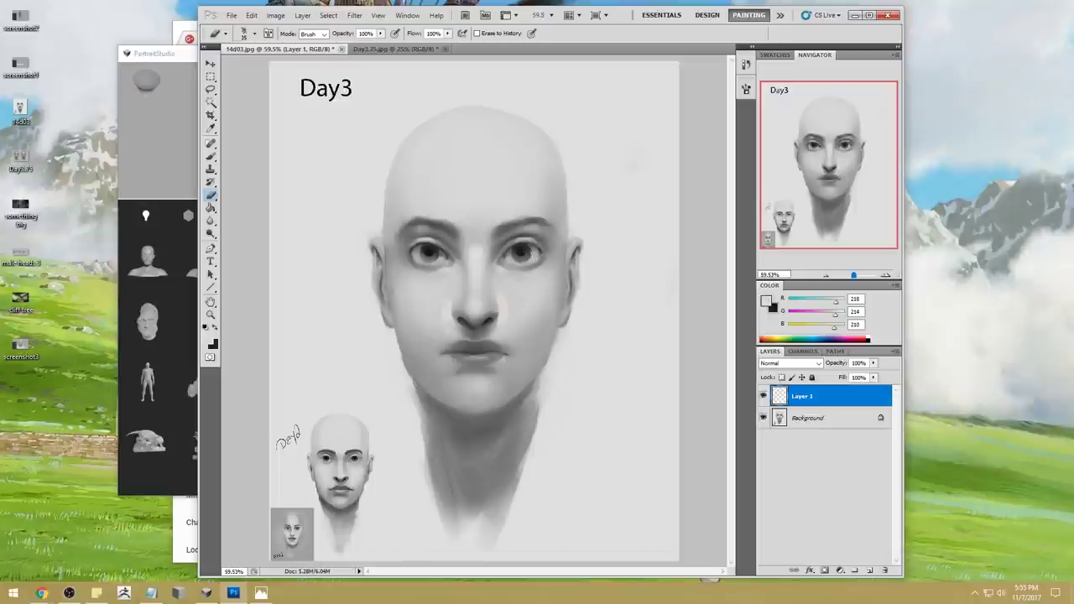
pyautogui.rightClick(813, 401)
pyautogui.click(868, 363)
# Blend the skin around the eyes with a soft 250 px brush using sampled cheek gray 200, 200, 198
pyautogui.press('b')
pyautogui.keyDown('alt'); pyautogui.click(505, 284); pyautogui.keyUp('alt')
pyautogui.press(']')
pyautogui.press(']')
pyautogui.press(']')
pyautogui.press(']')
pyautogui.press(']')
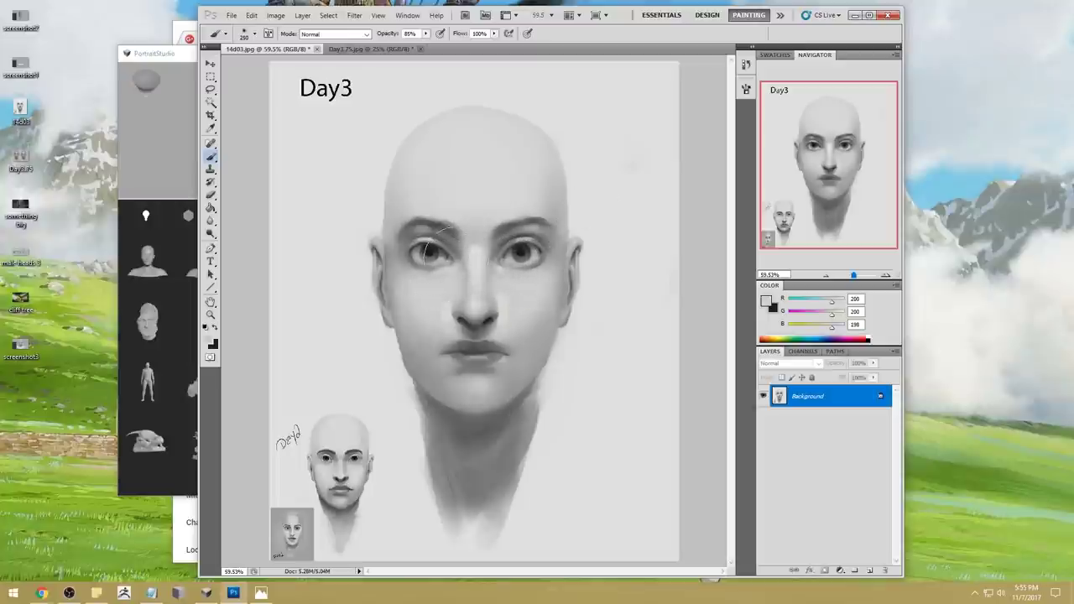
# Switch the brush to the textured 80 px preset
pyautogui.rightClick(500, 216)
pyautogui.click(616, 366)
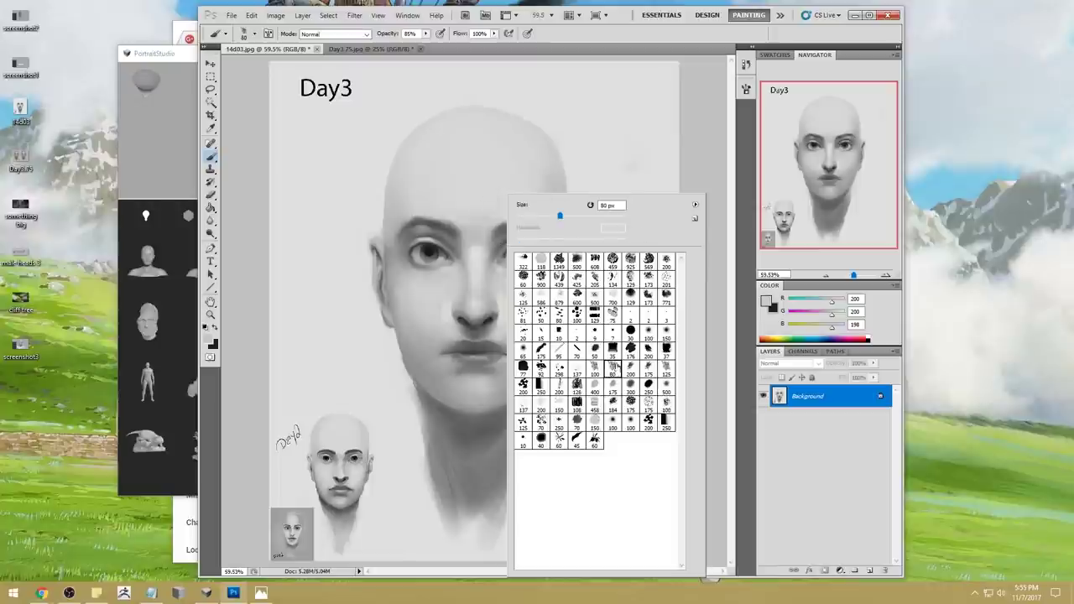
pyautogui.click(698, 142)
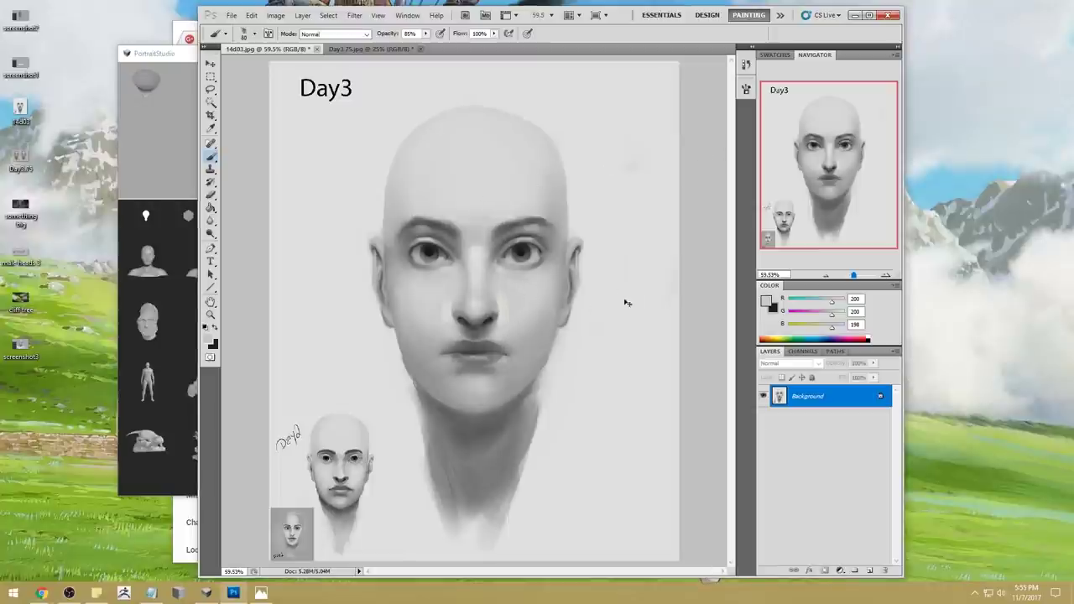
# Remove all saturation from the portrait with a Hue/Saturation adjustment
pyautogui.hotkey('ctrl', 'u')
pyautogui.moveTo(771, 387); pyautogui.dragTo(675, 388)
pyautogui.click(887, 301)
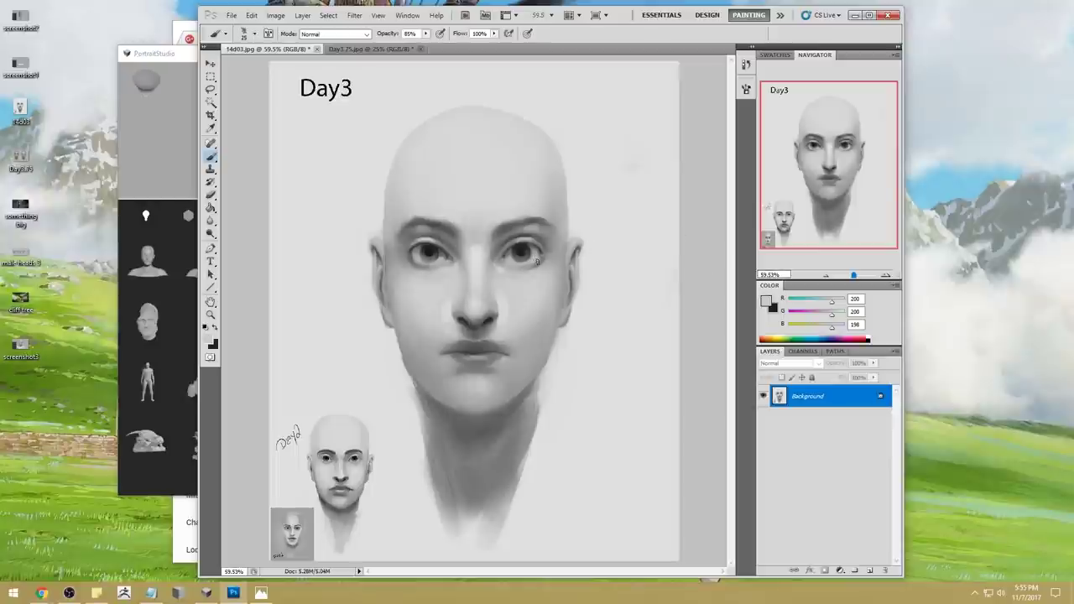
# Refine the lower lids and eye corners with a small 15 px brush and sampled grays 150, 118 and 201
pyautogui.keyDown('alt'); pyautogui.click(537, 260); pyautogui.keyUp('alt')
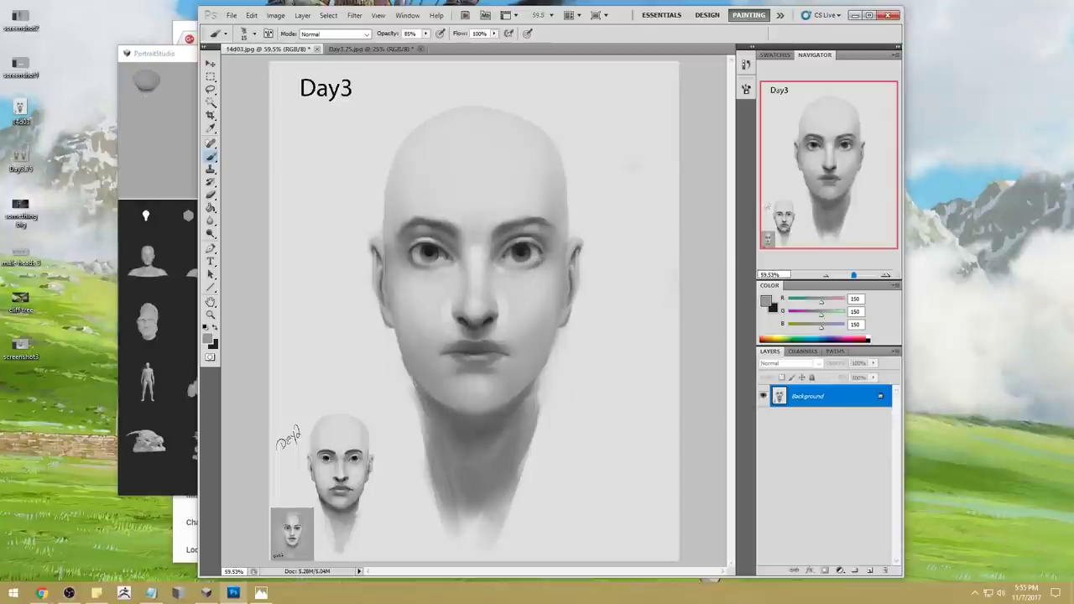
pyautogui.keyDown('alt'); pyautogui.click(542, 267); pyautogui.keyUp('alt')
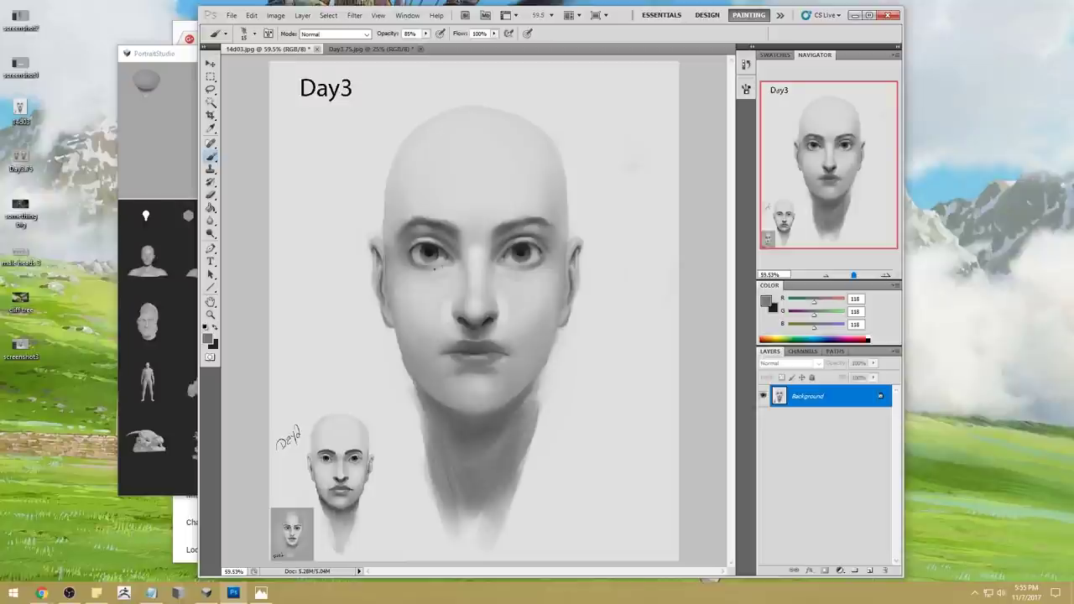
pyautogui.keyDown('alt'); pyautogui.click(505, 264); pyautogui.keyUp('alt')
pyautogui.keyDown('alt'); pyautogui.click(498, 268); pyautogui.keyUp('alt')
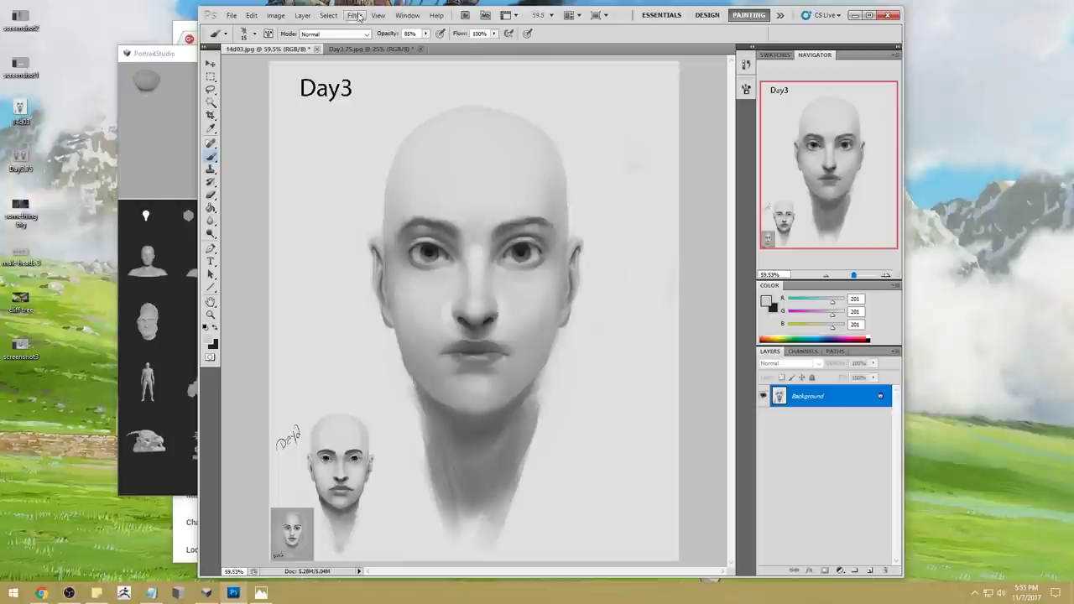
# Try to reposition the left-hand iris in Liquify with the Forward Warp tool at brush size 91
pyautogui.click(354, 15)
pyautogui.click(378, 79)
pyautogui.click(192, 174)
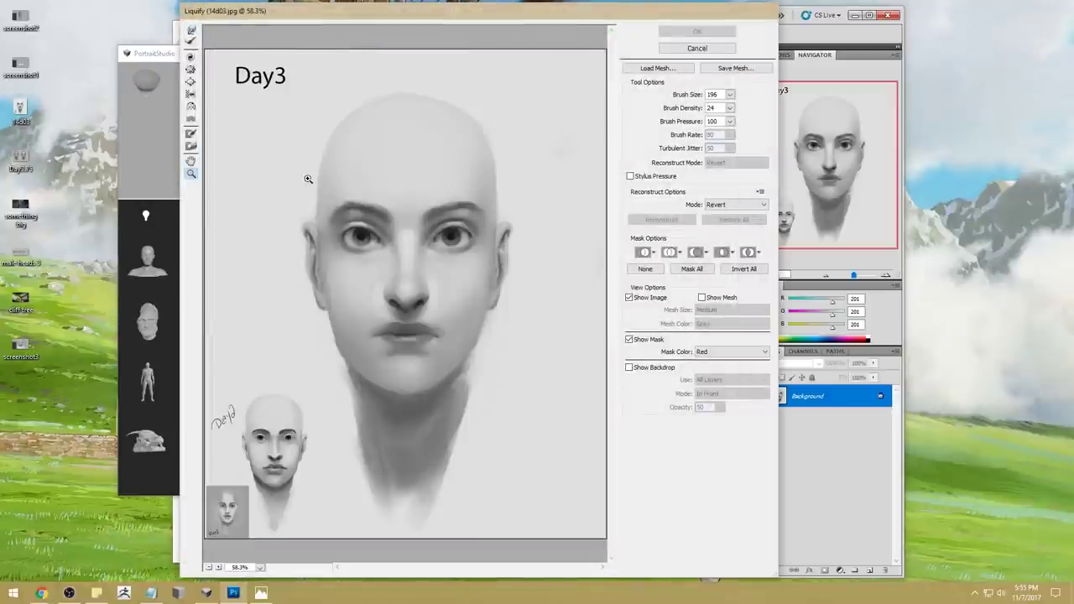
pyautogui.click(445, 255)
pyautogui.click(191, 30)
pyautogui.click(729, 94)
pyautogui.moveTo(680, 111); pyautogui.dragTo(676, 109)
pyautogui.click(287, 268)
pyautogui.moveTo(284, 267); pyautogui.dragTo(287, 269)
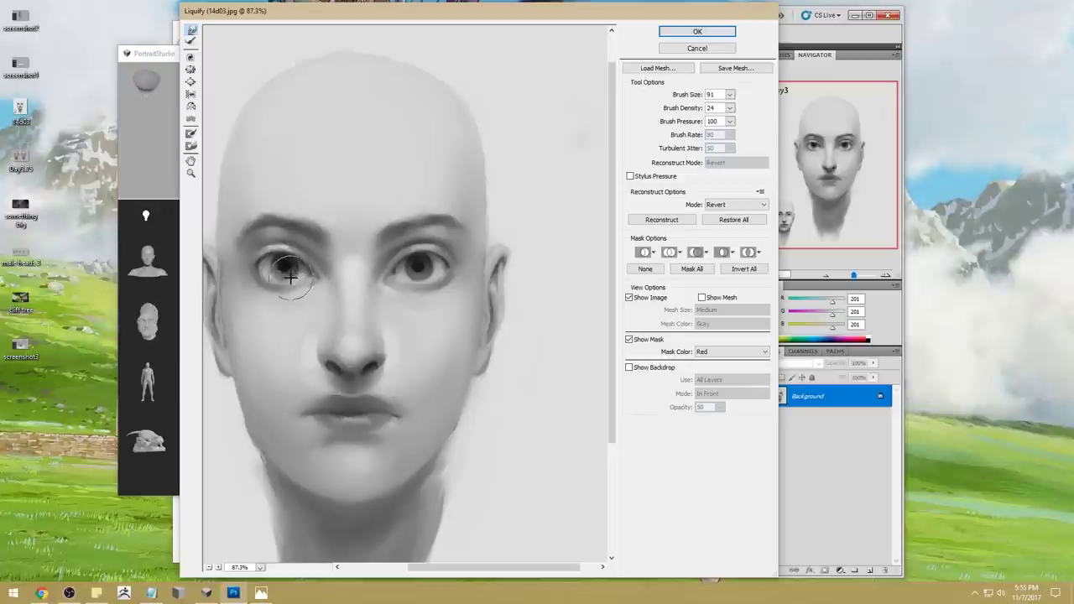
pyautogui.moveTo(271, 270); pyautogui.dragTo(270, 262)
# Compare the warped eyes with the PortraitStudio reference head and discard the Liquify changes
pyautogui.click(151, 50)
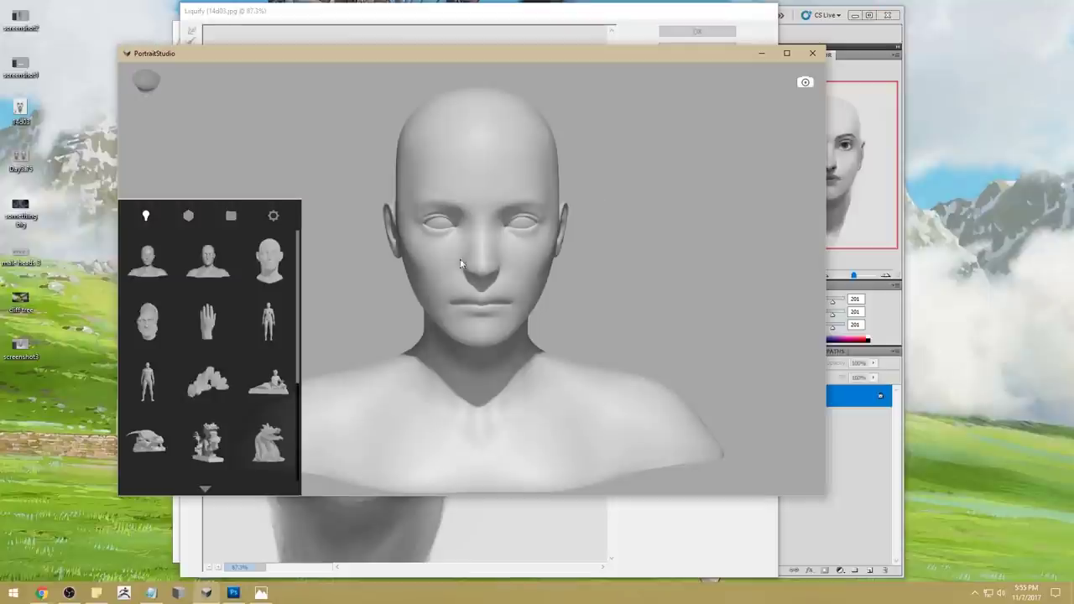
pyautogui.click(588, 19)
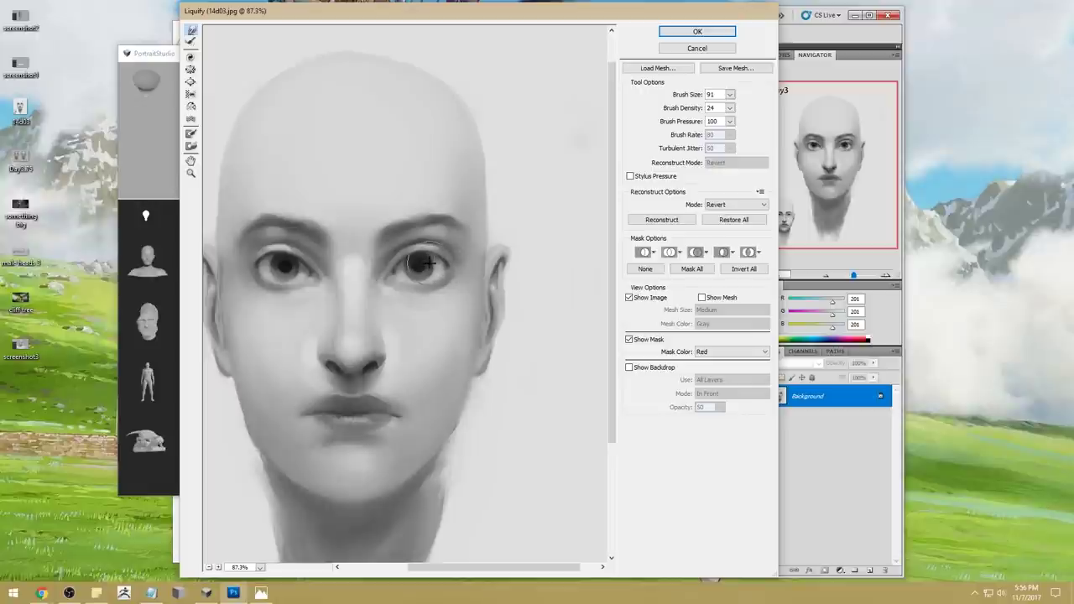
pyautogui.click(158, 54)
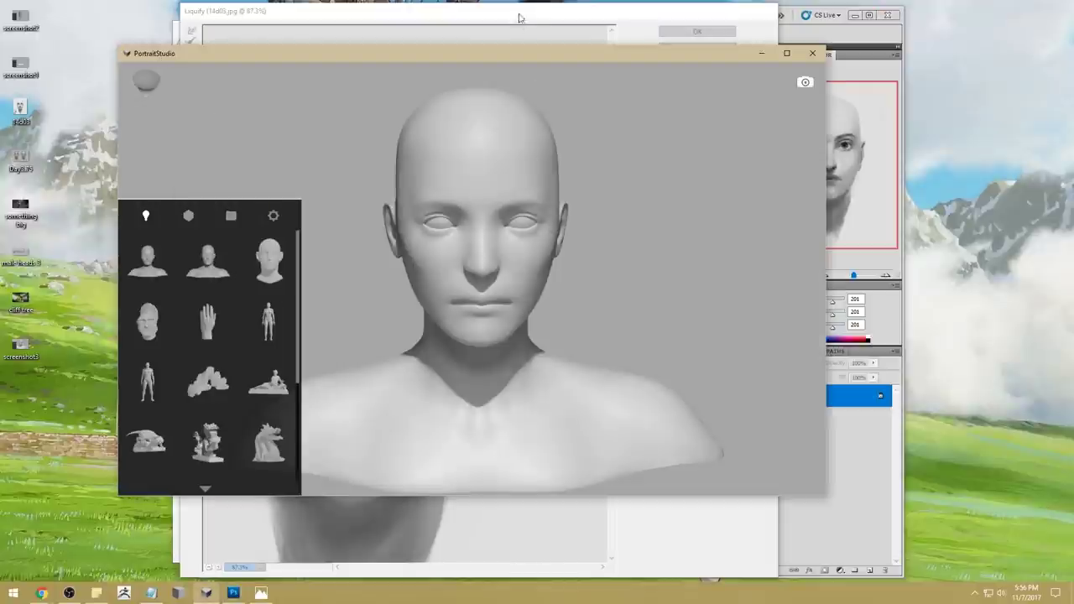
pyautogui.click(520, 18)
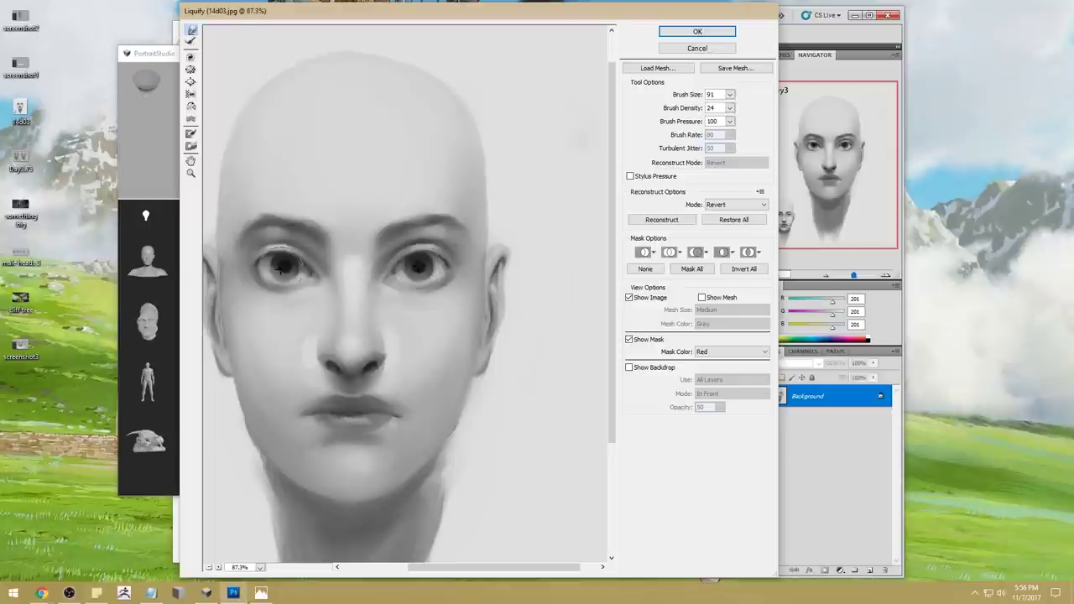
pyautogui.click(697, 48)
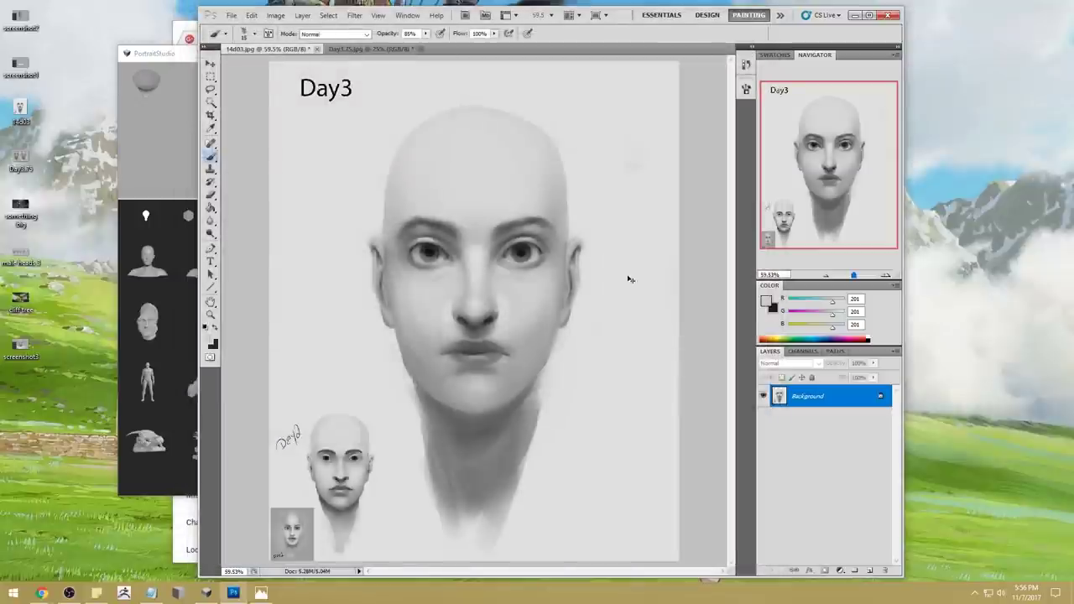
# Nudge the right-hand eye with Liquify at brush size 151, and touch up its pupil with sampled dark gray 26
pyautogui.click(354, 16)
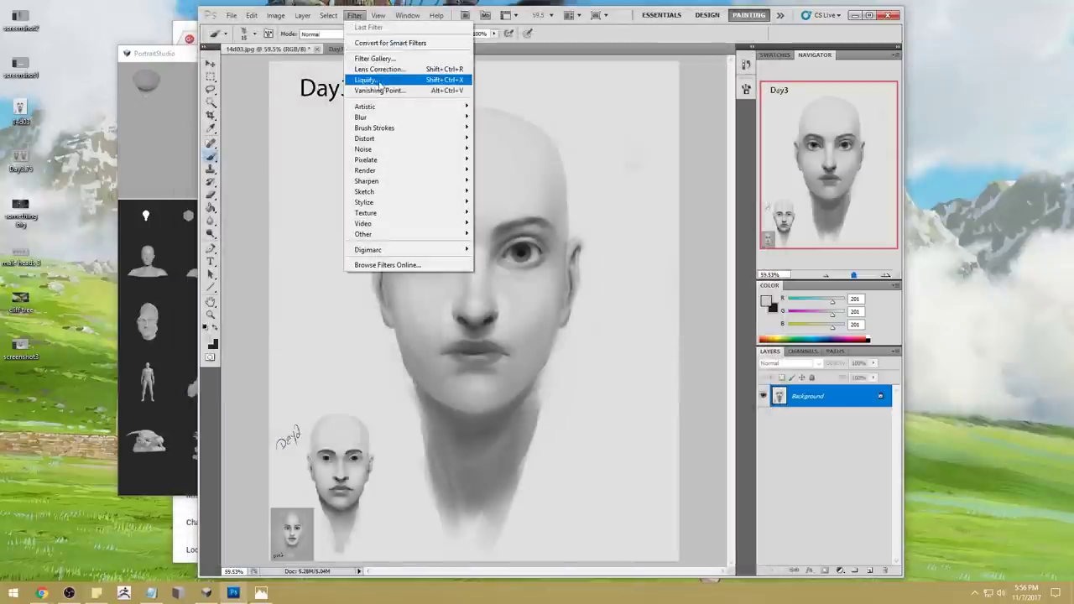
pyautogui.click(369, 84)
pyautogui.click(728, 95)
pyautogui.click(682, 108)
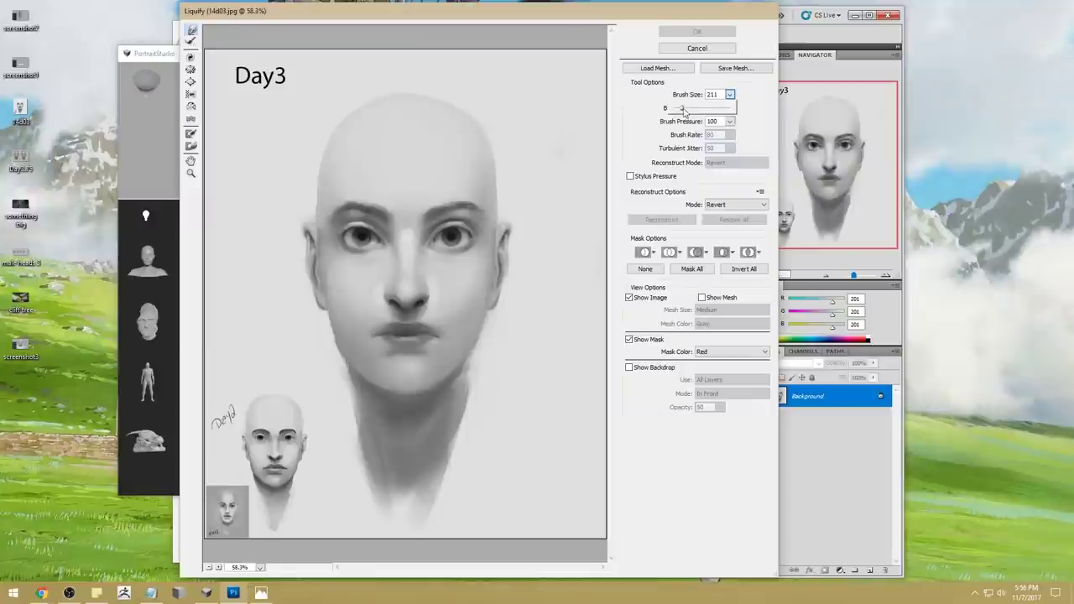
pyautogui.moveTo(682, 108); pyautogui.dragTo(680, 108)
pyautogui.click(452, 237)
pyautogui.moveTo(446, 248); pyautogui.dragTo(448, 242)
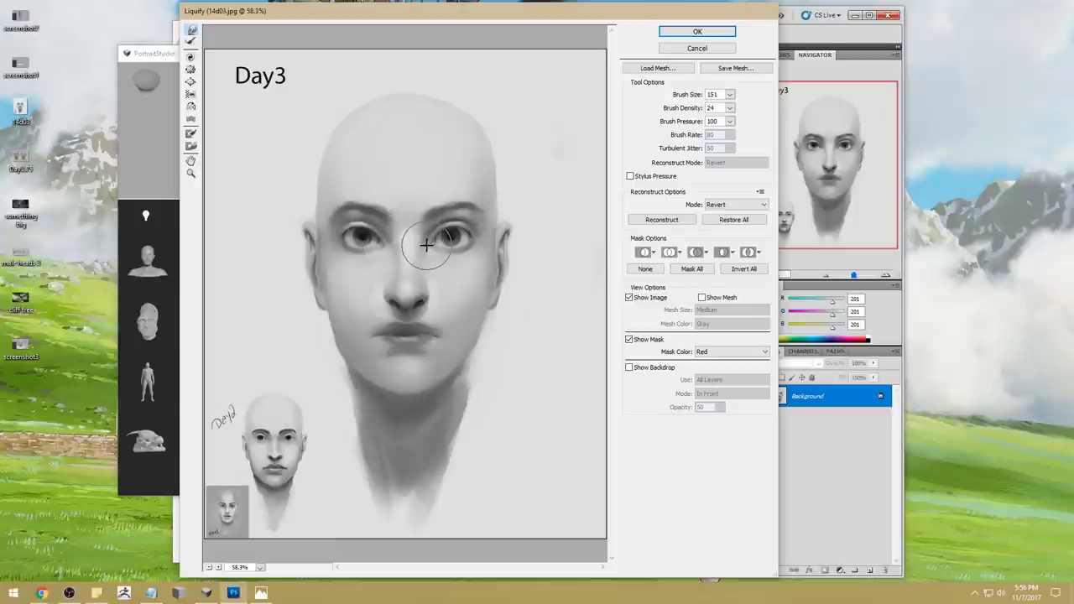
pyautogui.click(698, 32)
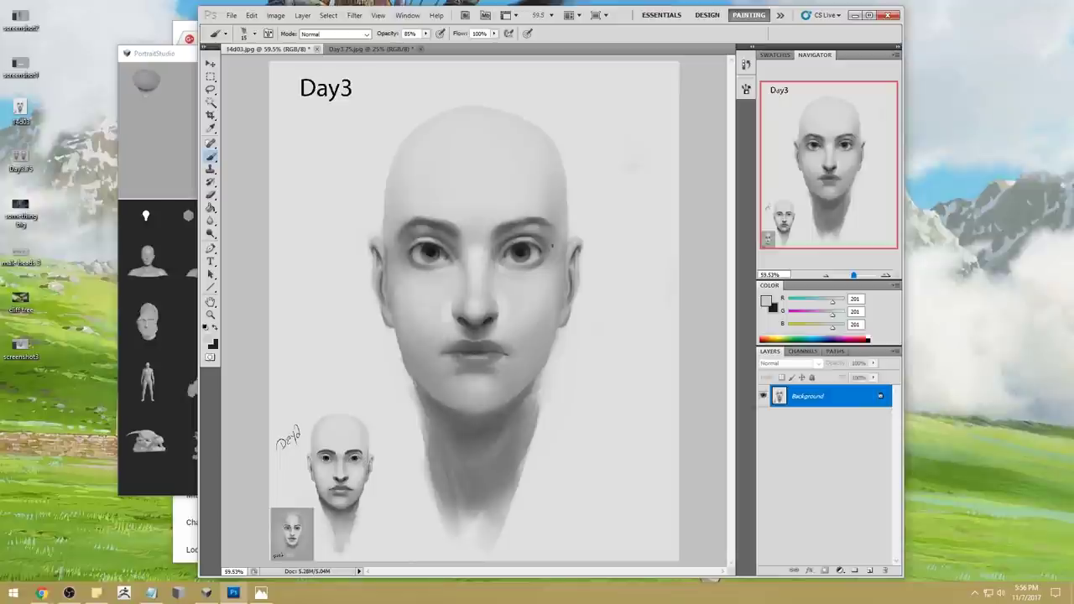
pyautogui.keyDown('alt'); pyautogui.click(521, 249); pyautogui.keyUp('alt')
pyautogui.press('[')
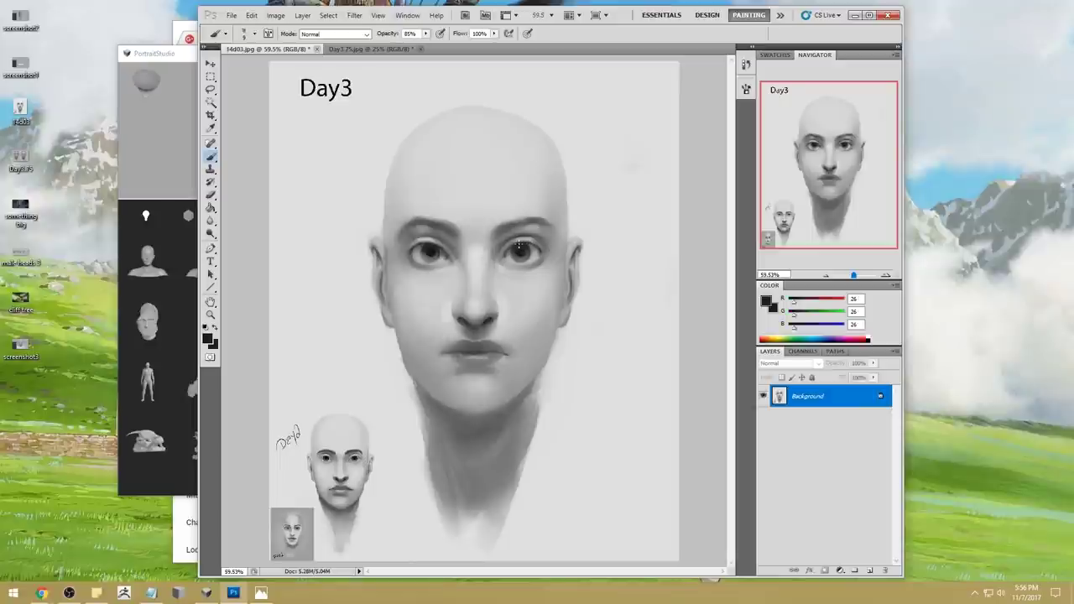
# Adjust the left-hand eye in Liquify with the size 151 Forward Warp brush and apply it
pyautogui.click(354, 15)
pyautogui.click(370, 79)
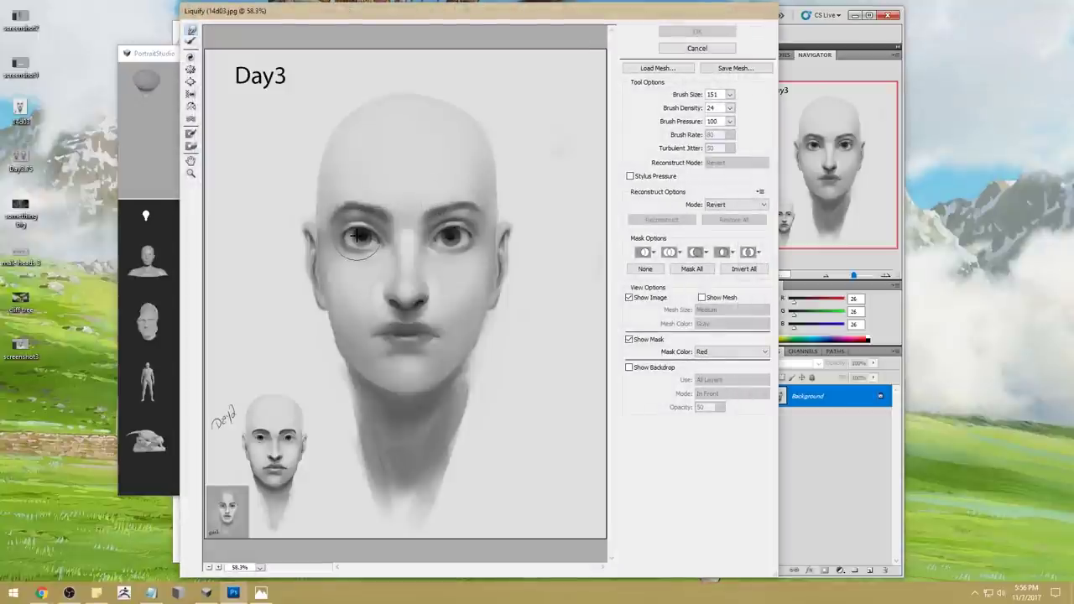
pyautogui.press('Return')
# Restate the left-hand pupil with sampled gray 20 and the right-hand eye's lid edges with sampled grays 118 and 33
pyautogui.keyDown('alt'); pyautogui.click(432, 252); pyautogui.keyUp('alt')
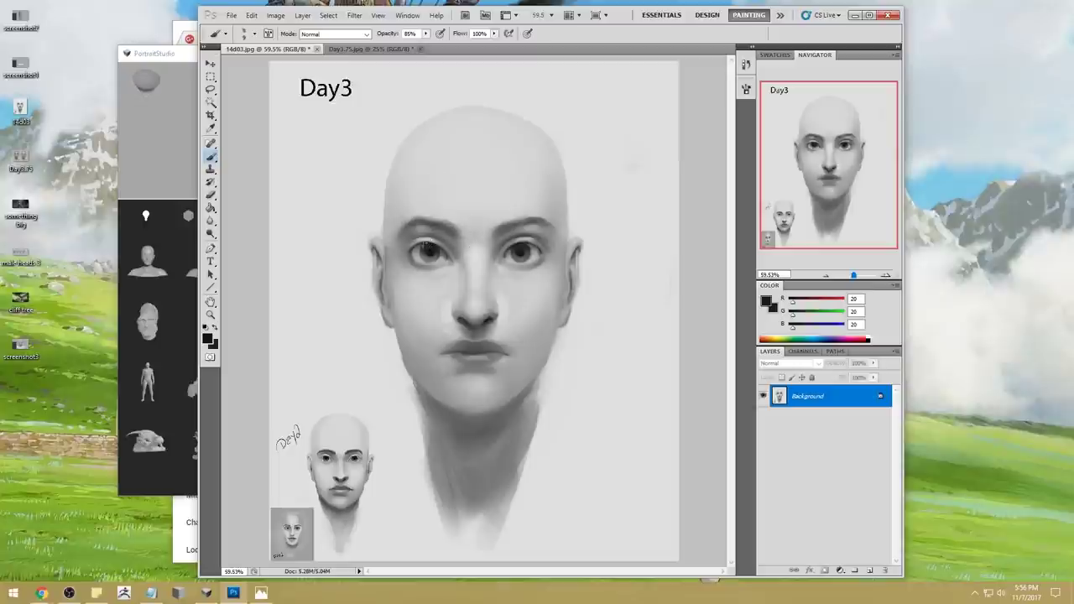
pyautogui.keyDown('alt'); pyautogui.click(541, 261); pyautogui.keyUp('alt')
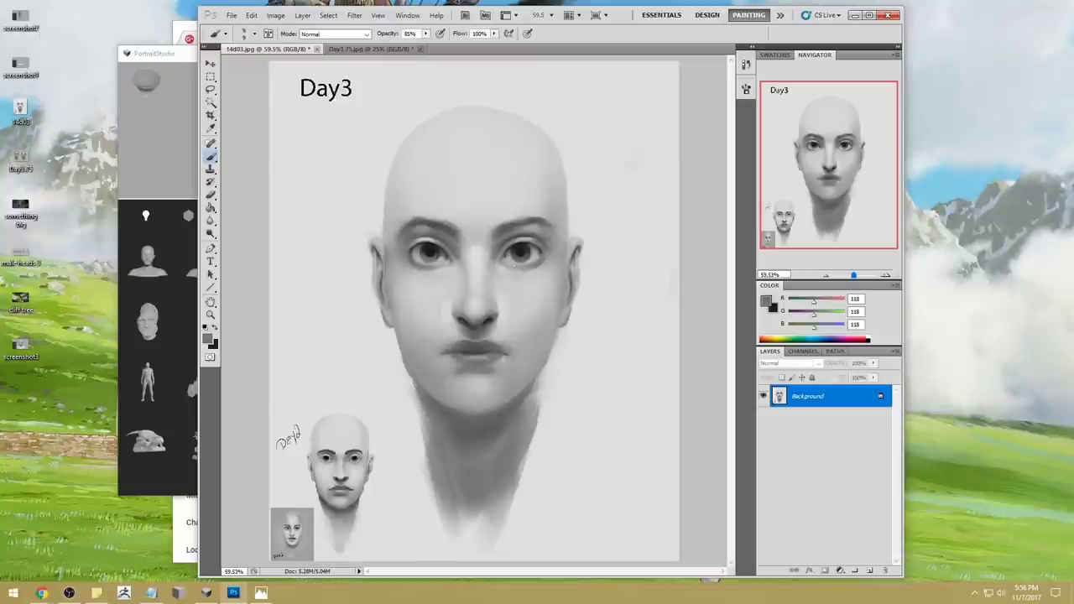
pyautogui.keyDown('alt'); pyautogui.click(520, 235); pyautogui.keyUp('alt')
pyautogui.keyDown('alt'); pyautogui.click(525, 239); pyautogui.keyUp('alt')
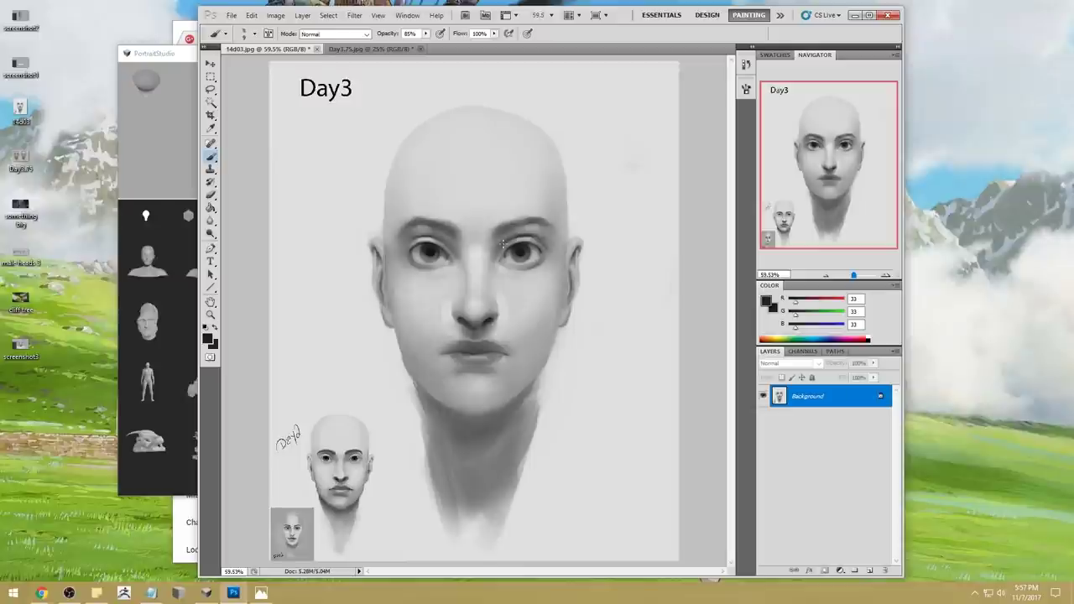
# Soften the under-eye area with the Smudge tool at 6% strength, and retouch the nose edges with sampled gray 131
pyautogui.click(210, 207)
pyautogui.rightClick(211, 208)
pyautogui.click(252, 240)
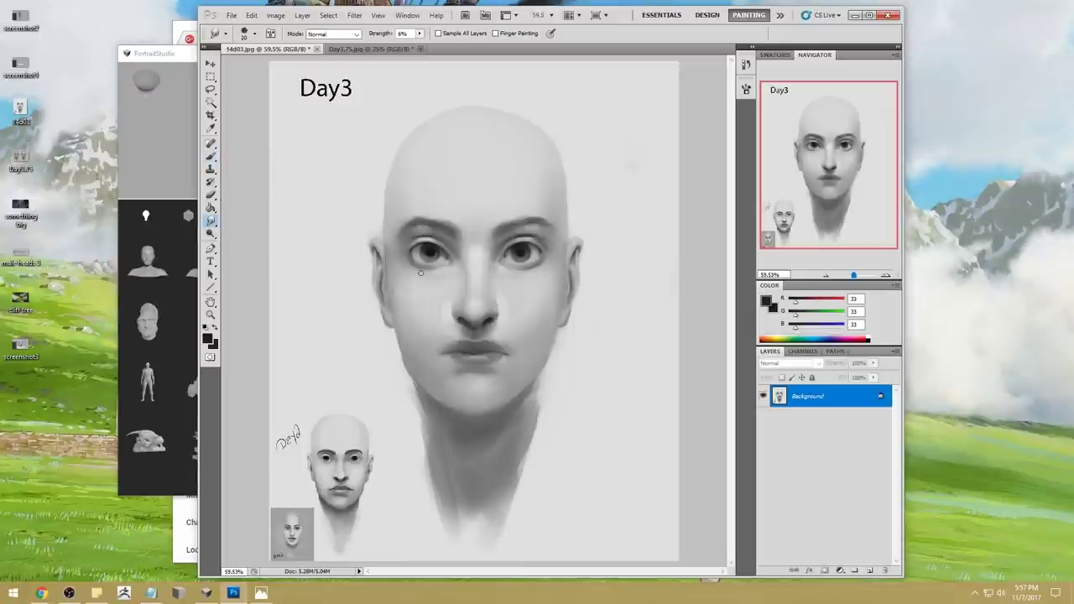
pyautogui.press('b')
pyautogui.keyDown('alt'); pyautogui.click(456, 297); pyautogui.keyUp('alt')
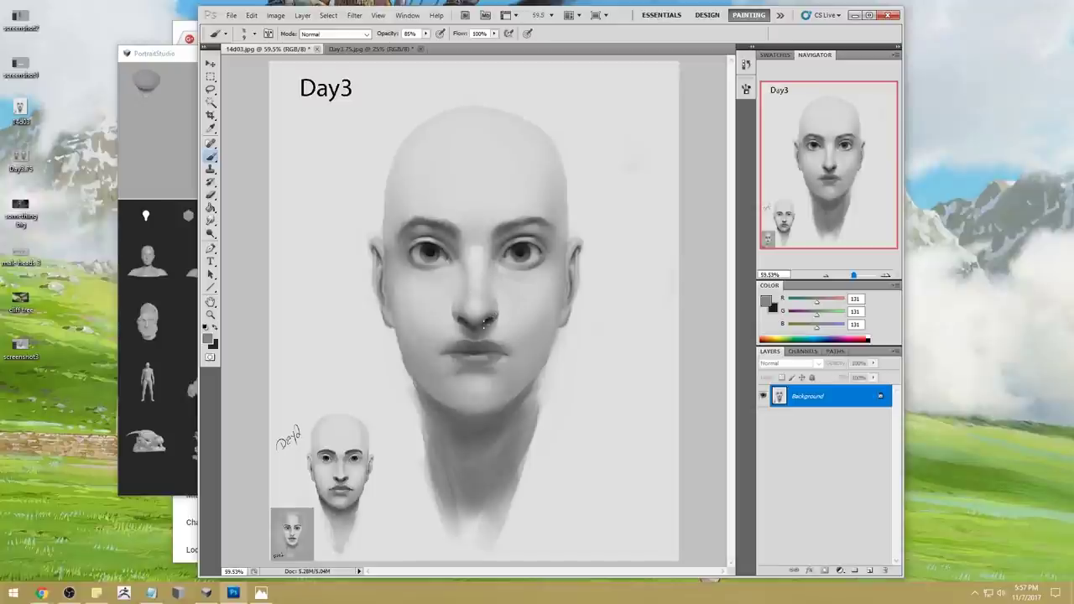
pyautogui.click(211, 220)
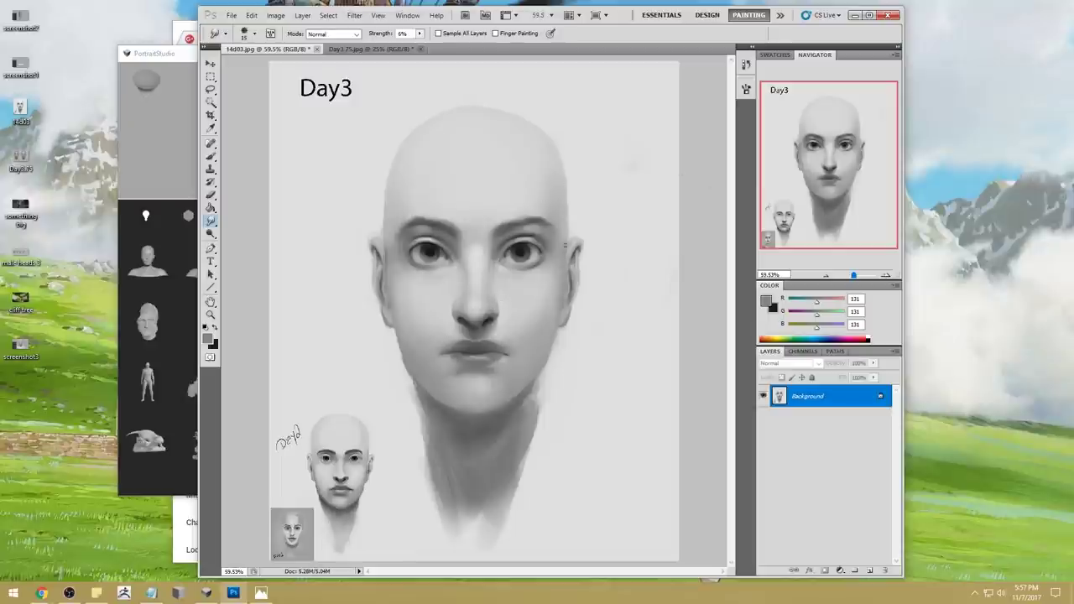
# Touch up the nose with a 20 px Normal-mode brush at 85% opacity in sampled light gray 206, 209, 205
pyautogui.press('b')
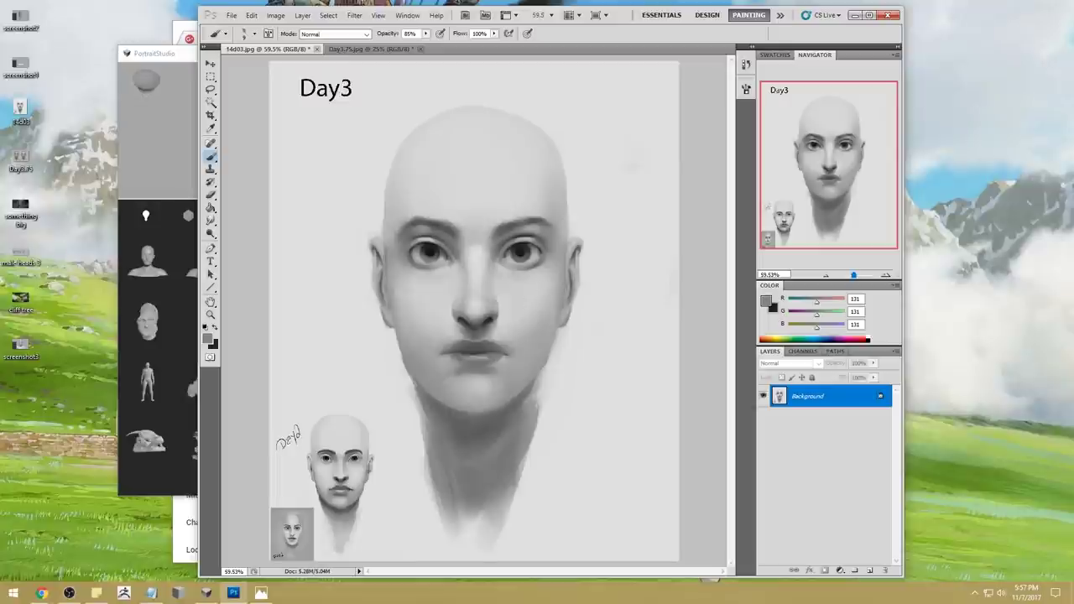
pyautogui.press('l')
pyautogui.press('b')
pyautogui.rightClick(501, 315)
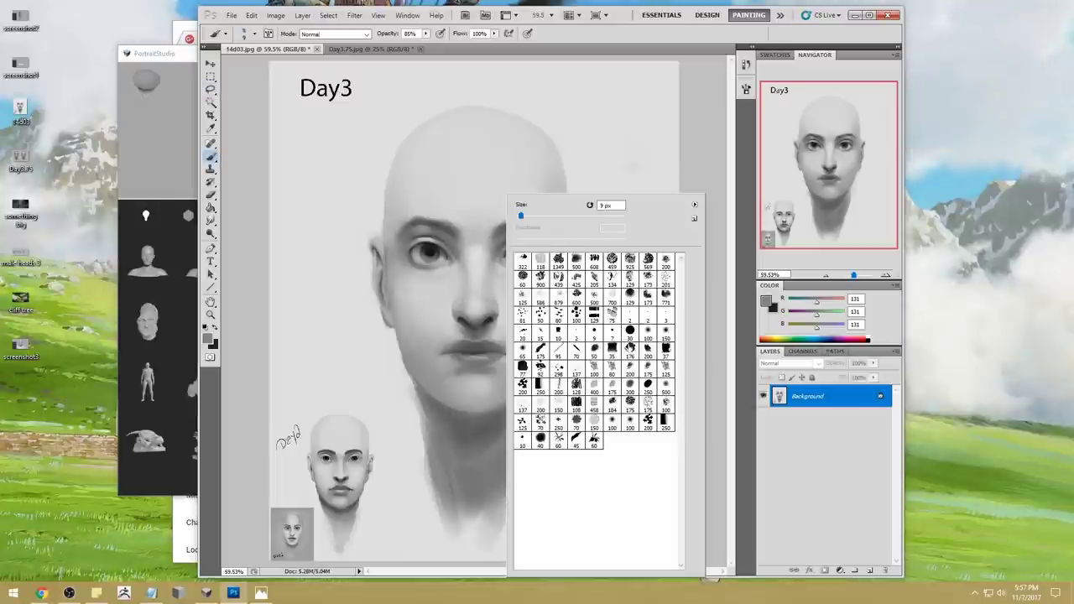
pyautogui.click(646, 170)
pyautogui.keyDown('alt'); pyautogui.click(481, 269); pyautogui.keyUp('alt')
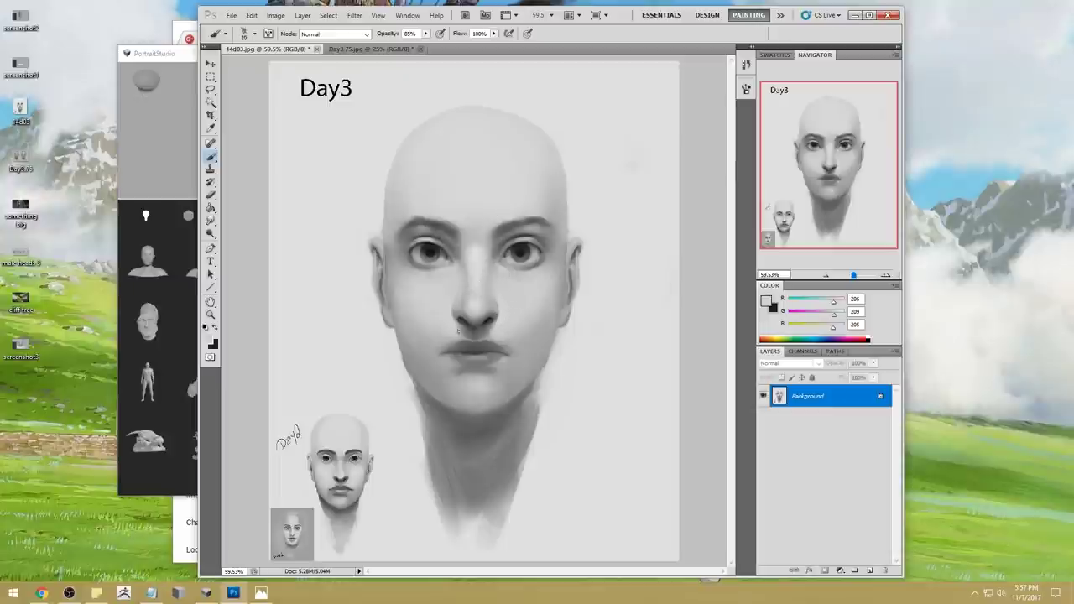
# Reshape the tip and base of the nose in Liquify with the Forward Warp brush at size 66, and apply it
pyautogui.click(354, 15)
pyautogui.click(376, 80)
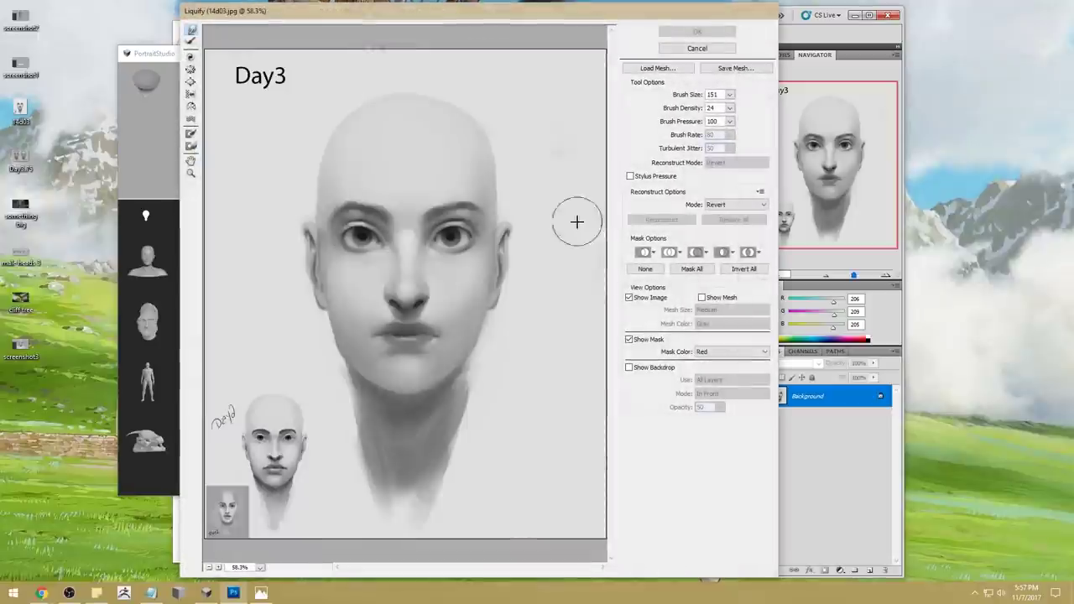
pyautogui.click(190, 172)
pyautogui.click(730, 94)
pyautogui.click(688, 108)
pyautogui.moveTo(342, 236); pyautogui.dragTo(450, 327)
pyautogui.click(191, 30)
pyautogui.click(730, 94)
pyautogui.moveTo(674, 111); pyautogui.dragTo(676, 109)
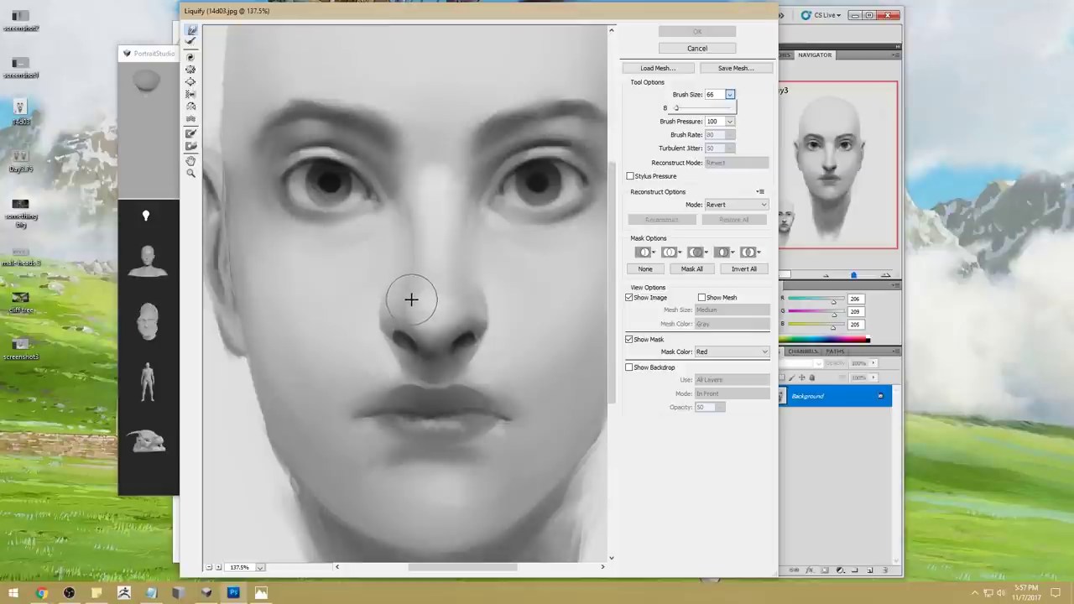
pyautogui.moveTo(432, 309)
pyautogui.mouseDown()
pyautogui.moveTo(391, 328)
pyautogui.moveTo(413, 346)
pyautogui.moveTo(549, 309)
pyautogui.moveTo(401, 348)
pyautogui.moveTo(445, 361)
pyautogui.mouseUp()
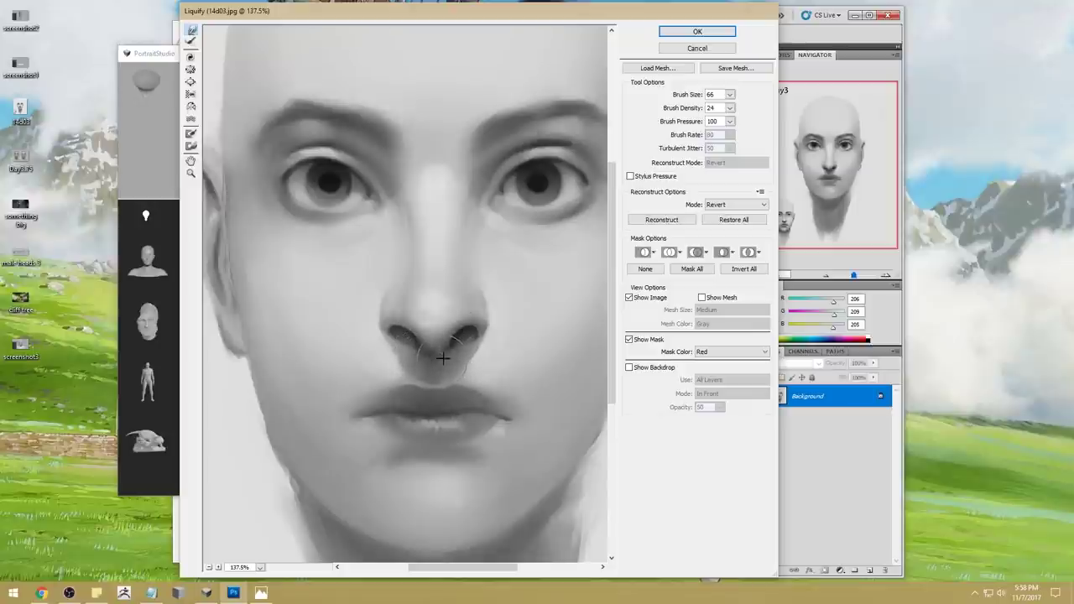
pyautogui.click(698, 31)
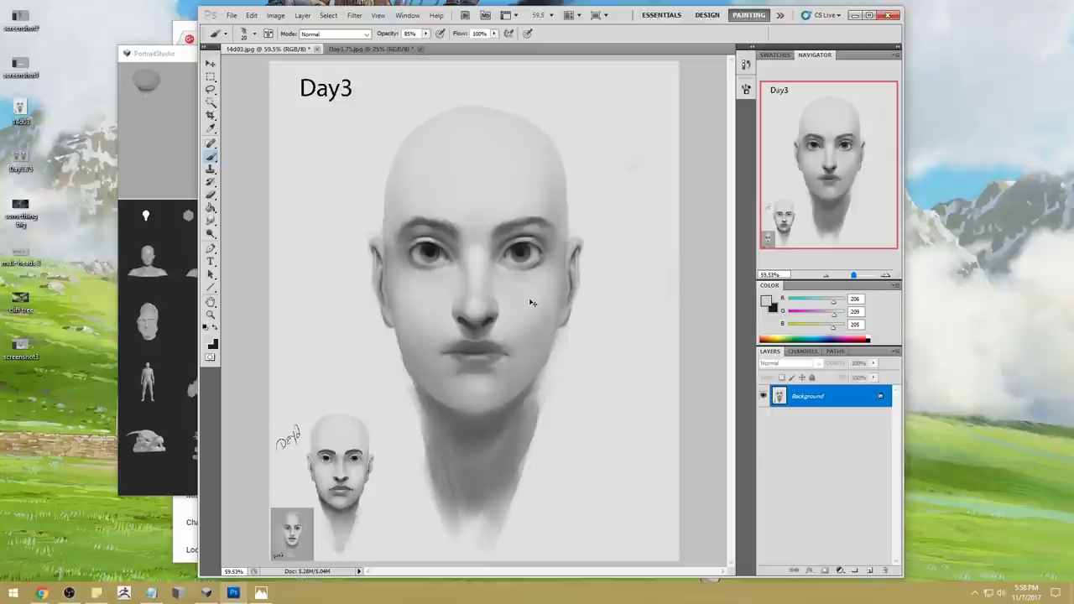
# Restate the outer edge of the right-hand nostril wing with sampled gray 141
pyautogui.hotkey('ctrl', 'space')
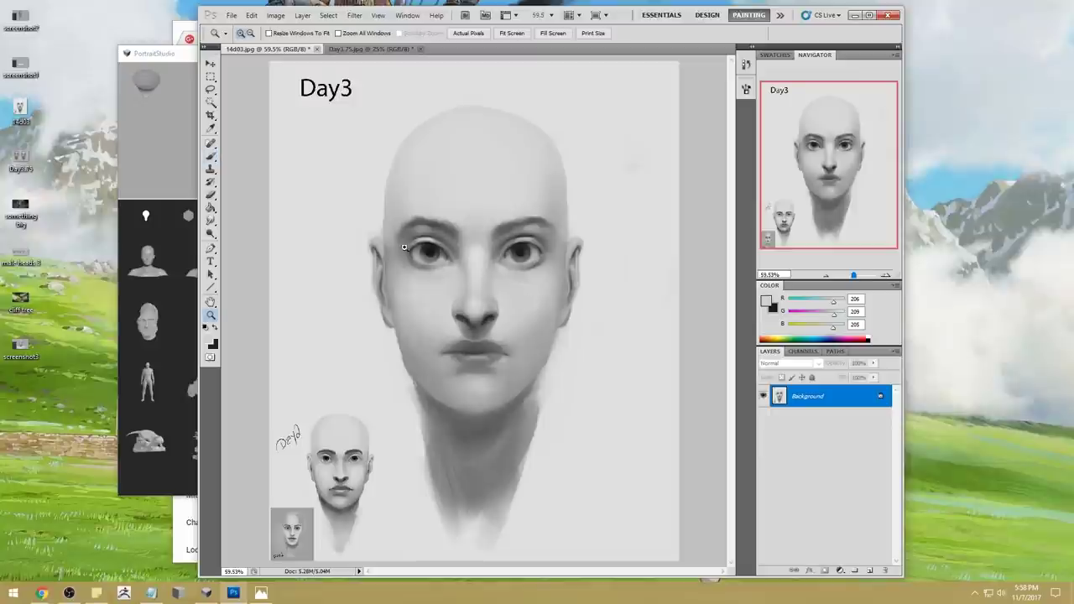
pyautogui.keyDown('ctrl'); pyautogui.moveTo(401, 240); pyautogui.dragTo(562, 364); pyautogui.keyUp('ctrl')
pyautogui.keyDown('alt'); pyautogui.click(513, 356); pyautogui.keyUp('alt')
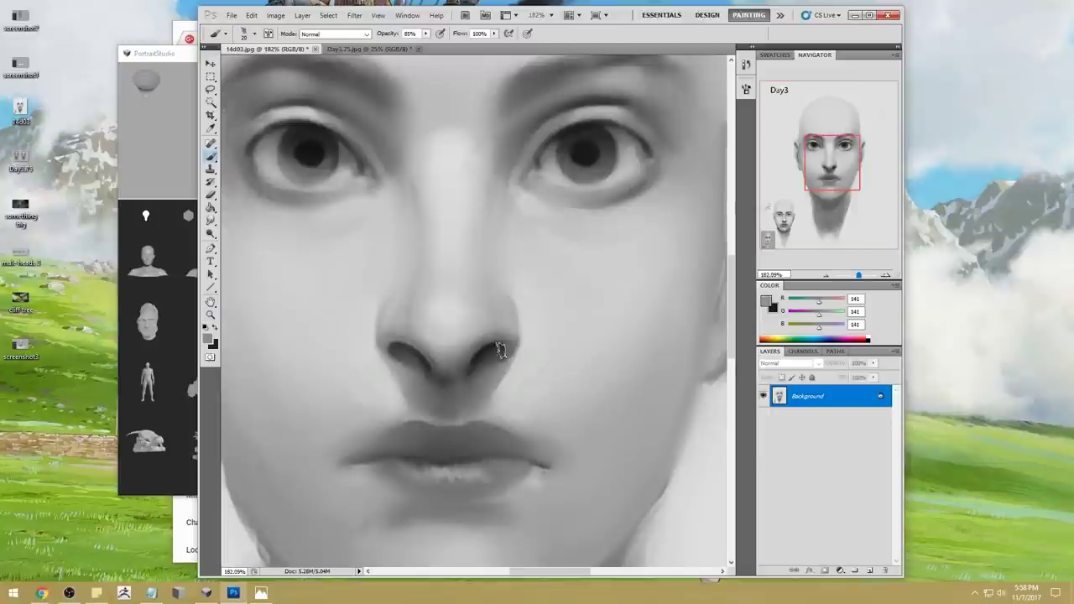
# Lighten the area around the nose bridge with a soft 200 px Lighten-mode brush at 51% opacity in sampled gray 206, 209, 205
pyautogui.rightClick(482, 289)
pyautogui.keyDown('alt'); pyautogui.click(352, 209); pyautogui.keyUp('alt')
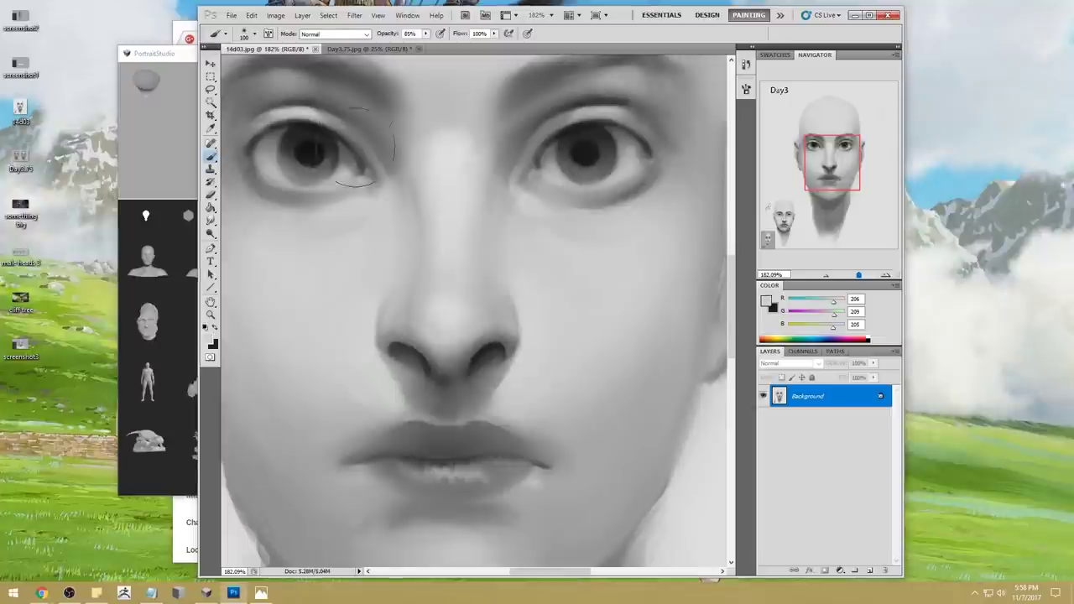
pyautogui.click(340, 34)
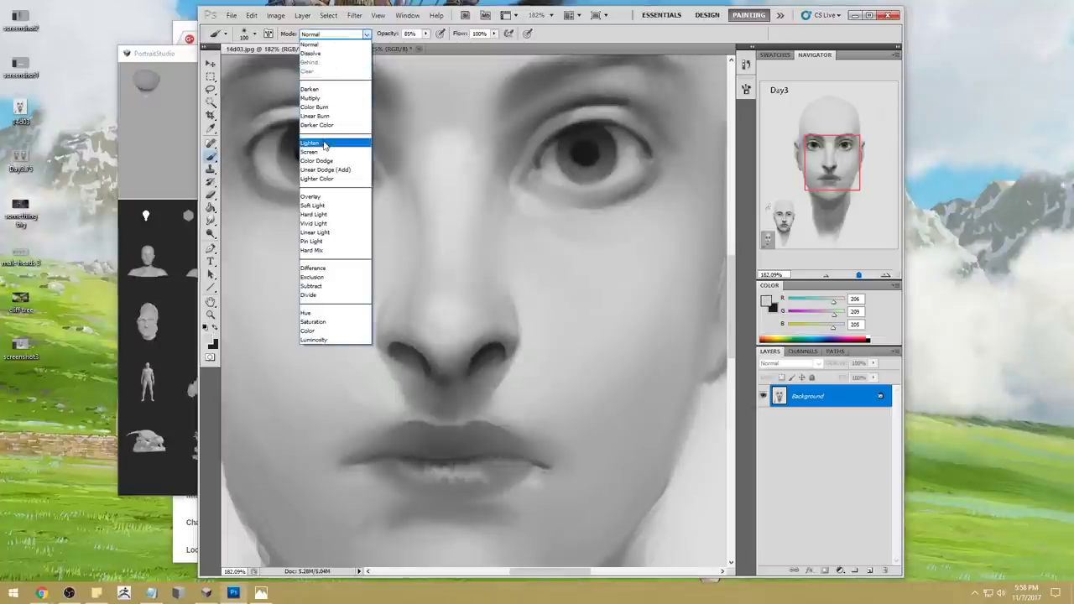
pyautogui.click(311, 143)
pyautogui.press(']')
pyautogui.press(']')
pyautogui.press(']')
pyautogui.press(']')
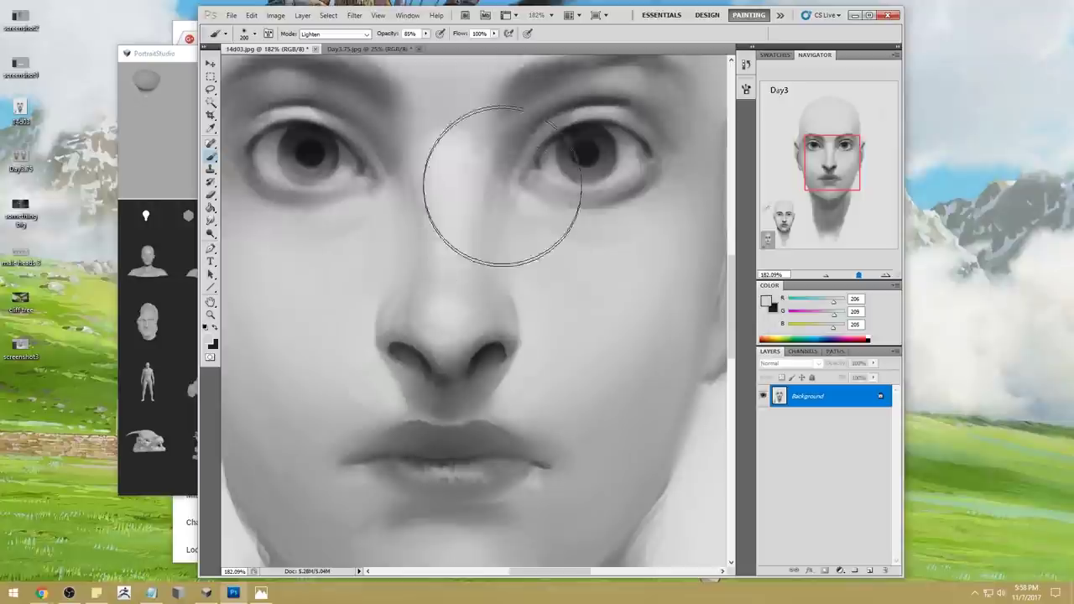
pyautogui.click(425, 34)
pyautogui.moveTo(432, 43); pyautogui.dragTo(406, 44)
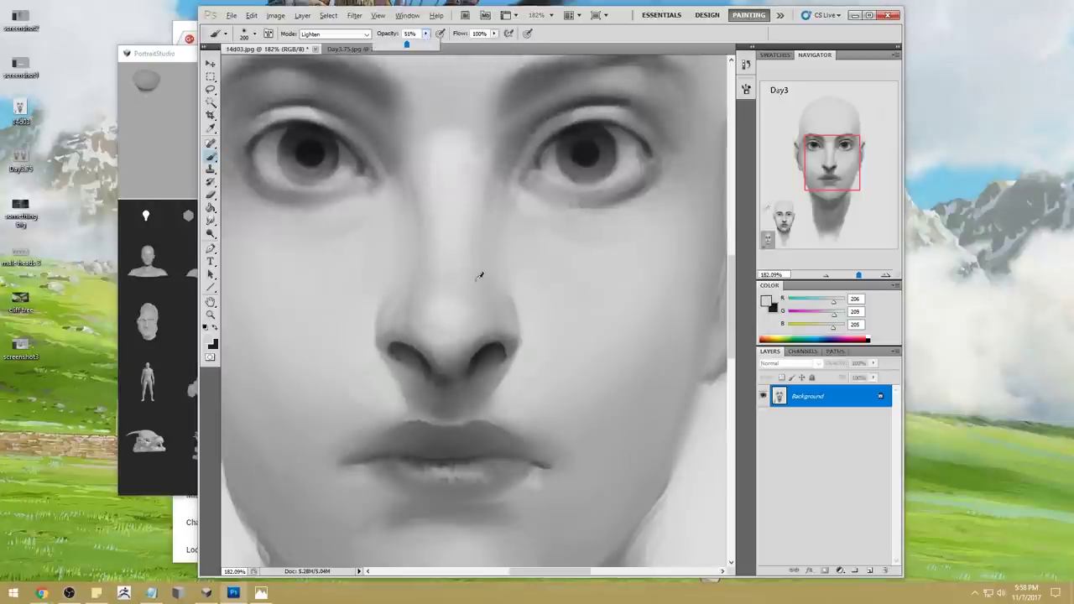
# Lighten the nostrils and underside of the nose with the brush reduced to 100 and 90 px, using sampled grays 149, 85 and 86
pyautogui.keyDown('alt'); pyautogui.click(412, 372); pyautogui.keyUp('alt')
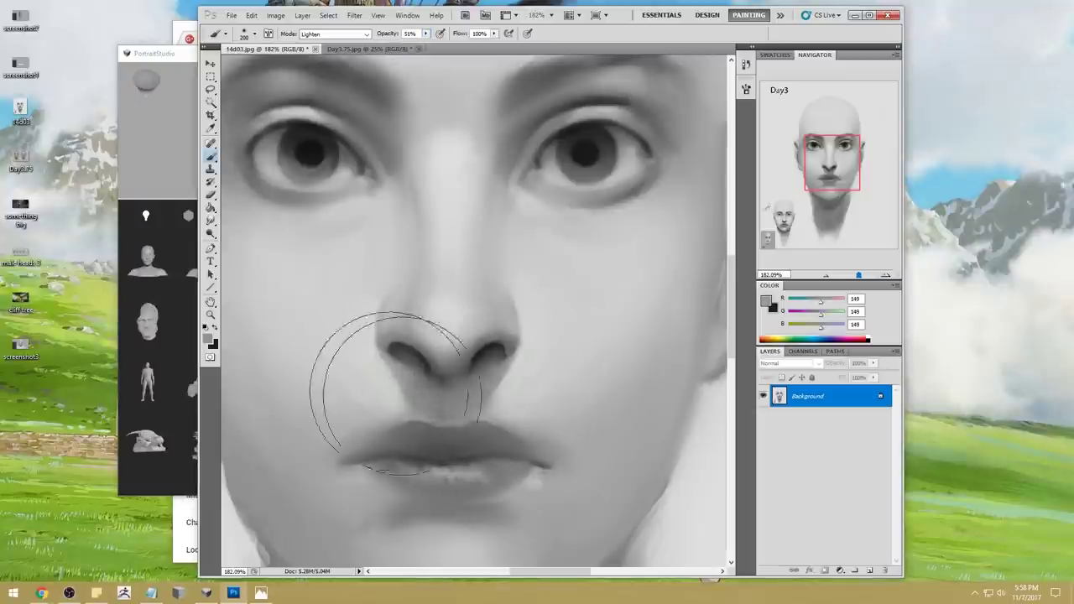
pyautogui.press('[')
pyautogui.press('[')
pyautogui.press('[')
pyautogui.press('[')
pyautogui.press('[')
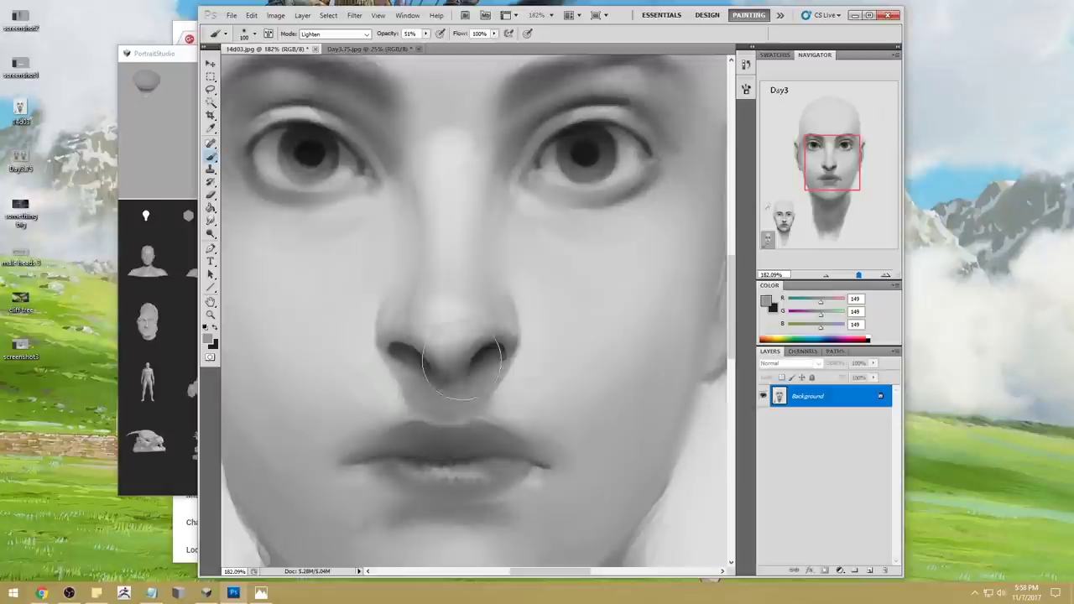
pyautogui.keyDown('alt'); pyautogui.click(423, 365); pyautogui.keyUp('alt')
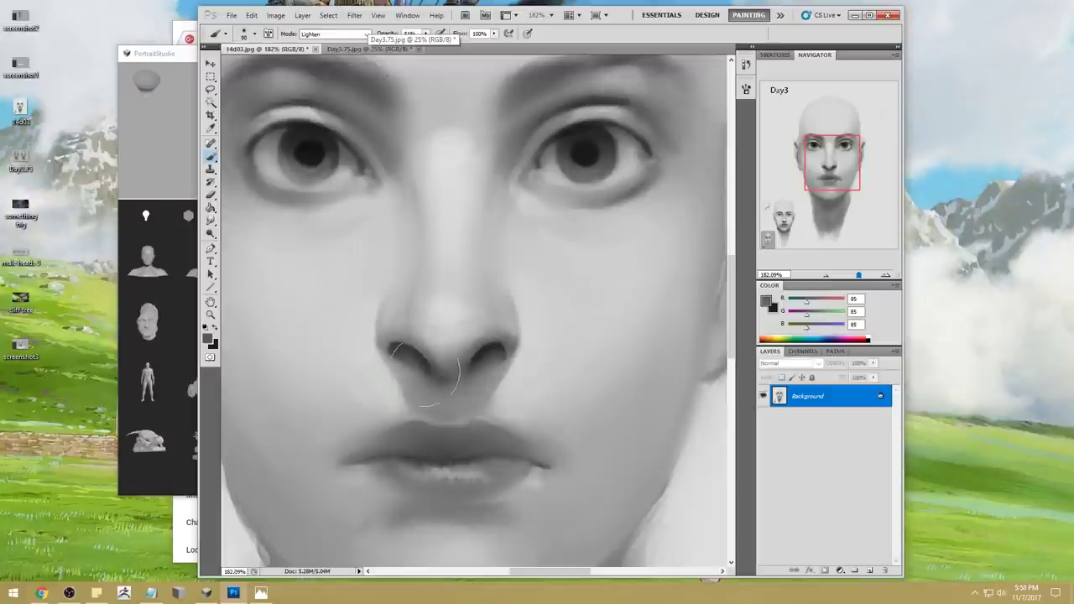
pyautogui.keyDown('alt'); pyautogui.click(482, 365); pyautogui.keyUp('alt')
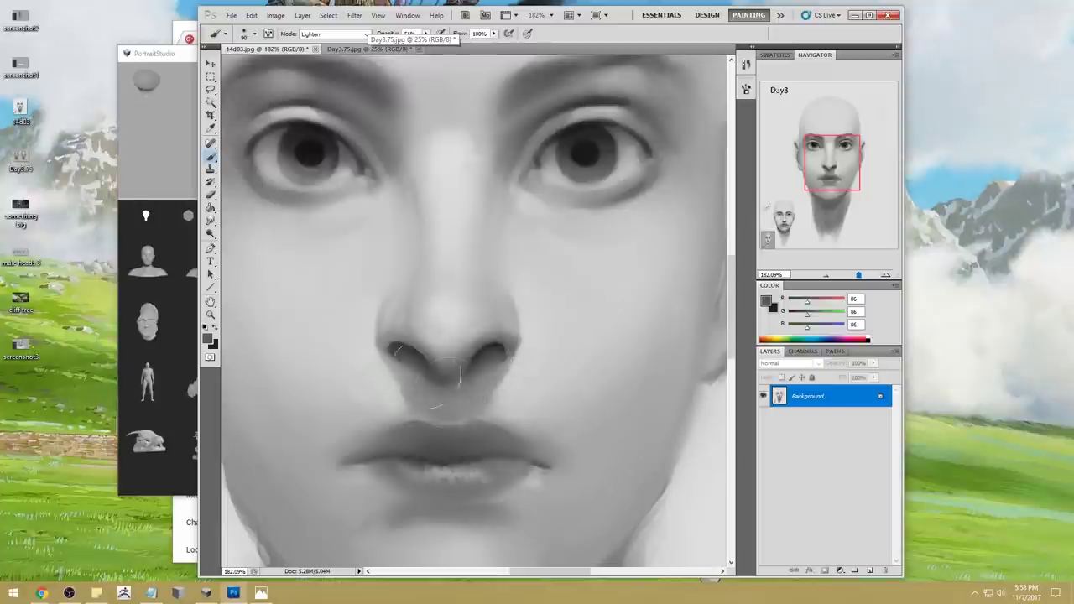
# Restate the nostrils and nose base in Normal mode at 69% opacity with sampled grays 74 and 47
pyautogui.click(351, 34)
pyautogui.click(352, 45)
pyautogui.click(426, 33)
pyautogui.moveTo(426, 43); pyautogui.dragTo(437, 43)
pyautogui.keyDown('alt'); pyautogui.click(423, 356); pyautogui.keyUp('alt')
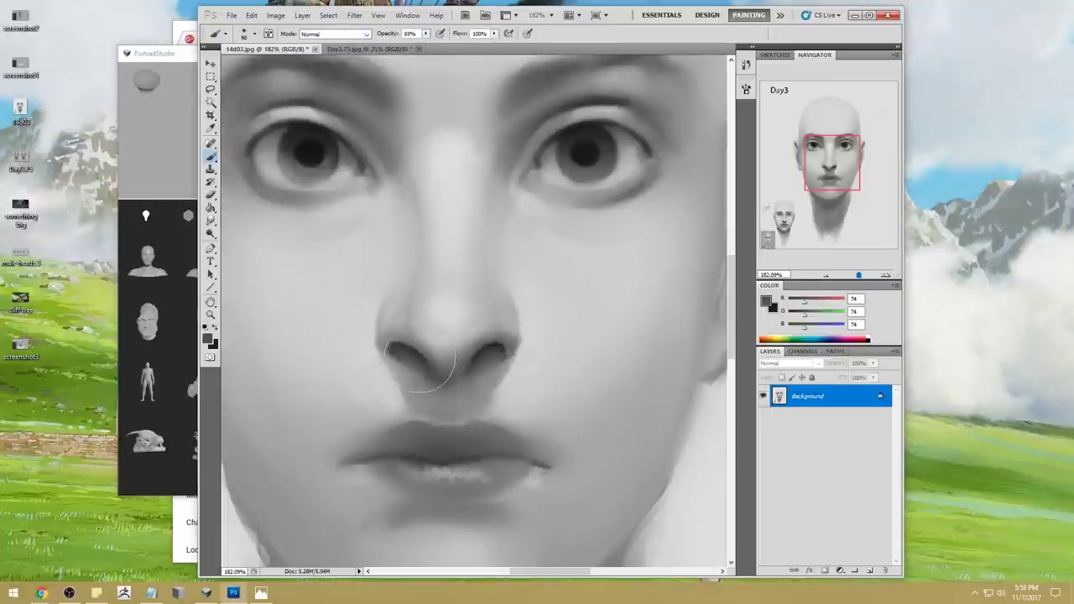
pyautogui.keyDown('alt'); pyautogui.click(474, 363); pyautogui.keyUp('alt')
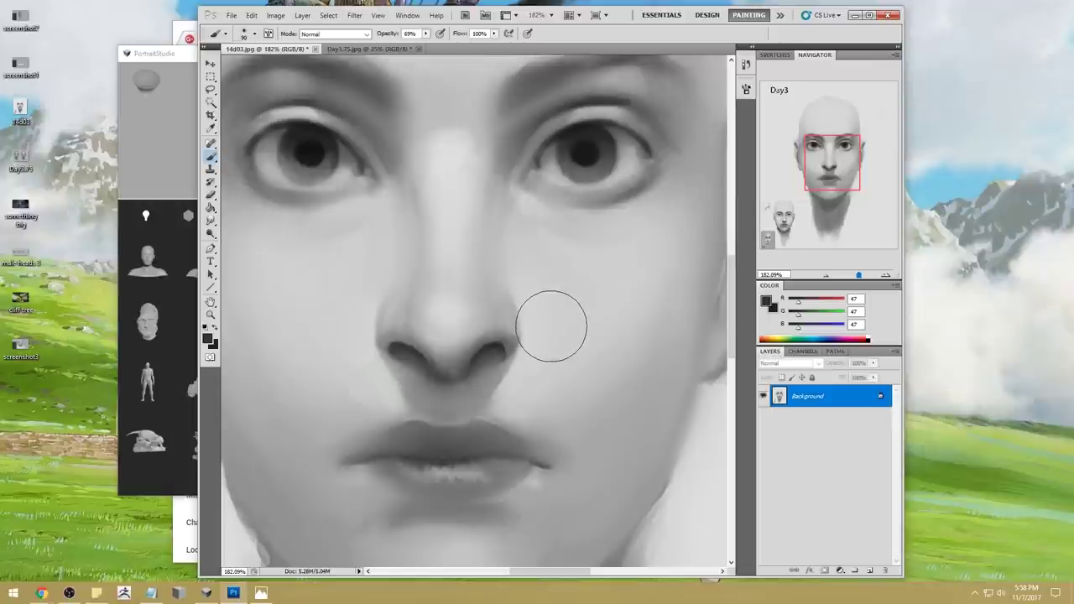
# Blend the underside of the nose and nostril edges at 91% opacity with sampled grays 120 and 123
pyautogui.keyDown('alt'); pyautogui.click(438, 387); pyautogui.keyUp('alt')
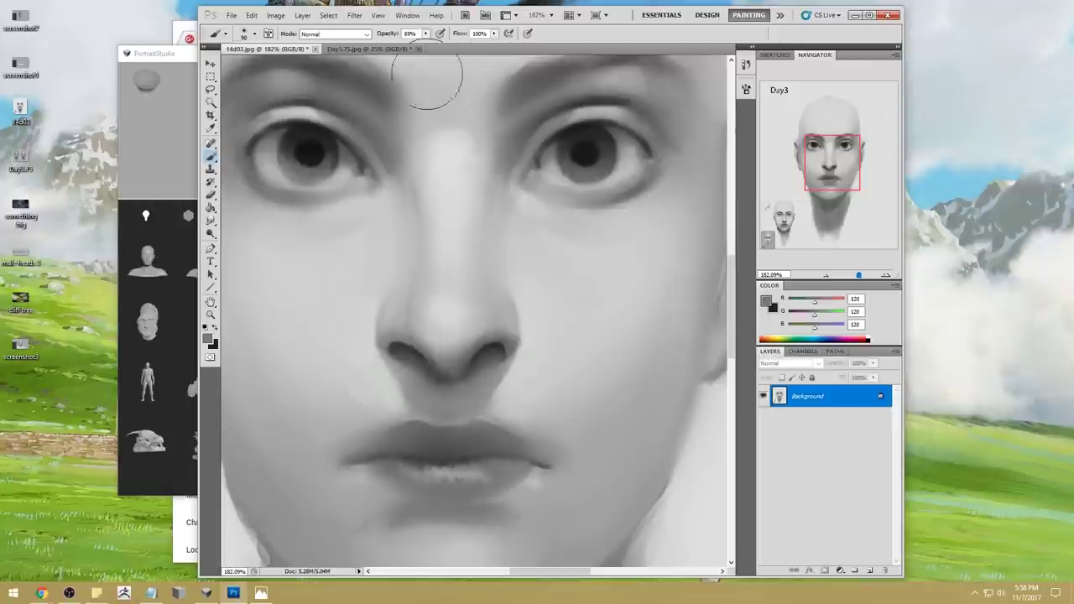
pyautogui.moveTo(426, 34); pyautogui.dragTo(438, 44)
pyautogui.keyDown('alt'); pyautogui.click(440, 391); pyautogui.keyUp('alt')
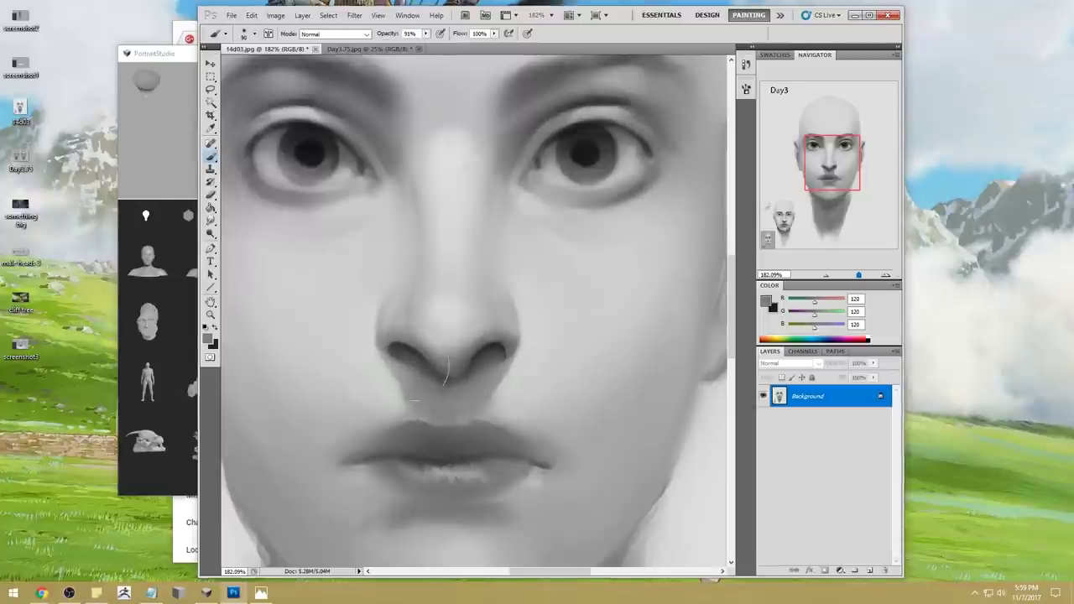
pyautogui.keyDown('alt'); pyautogui.click(432, 375); pyautogui.keyUp('alt')
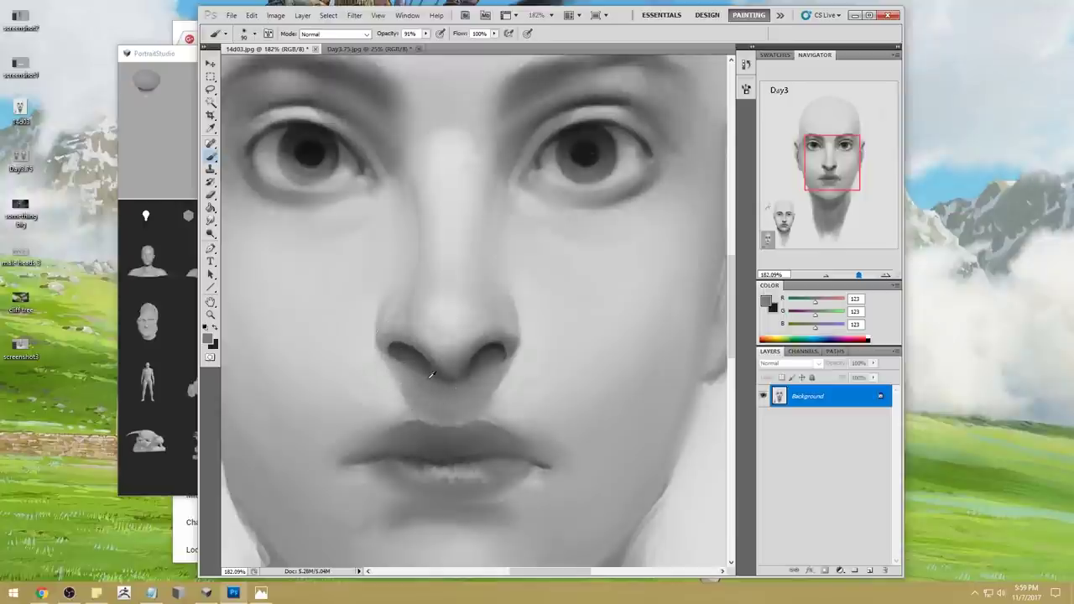
pyautogui.keyDown('alt'); pyautogui.click(413, 366); pyautogui.keyUp('alt')
pyautogui.keyDown('alt'); pyautogui.click(413, 367); pyautogui.keyUp('alt')
pyautogui.keyDown('alt'); pyautogui.click(425, 343); pyautogui.keyUp('alt')
pyautogui.keyDown('alt'); pyautogui.click(400, 344); pyautogui.keyUp('alt')
# Deepen the shadow beneath the nose tip with the brush in Darken mode, using sampled gray 88
pyautogui.click(334, 33)
pyautogui.click(332, 89)
pyautogui.keyDown('alt'); pyautogui.click(424, 365); pyautogui.keyUp('alt')
pyautogui.keyDown('alt'); pyautogui.click(423, 363); pyautogui.keyUp('alt')
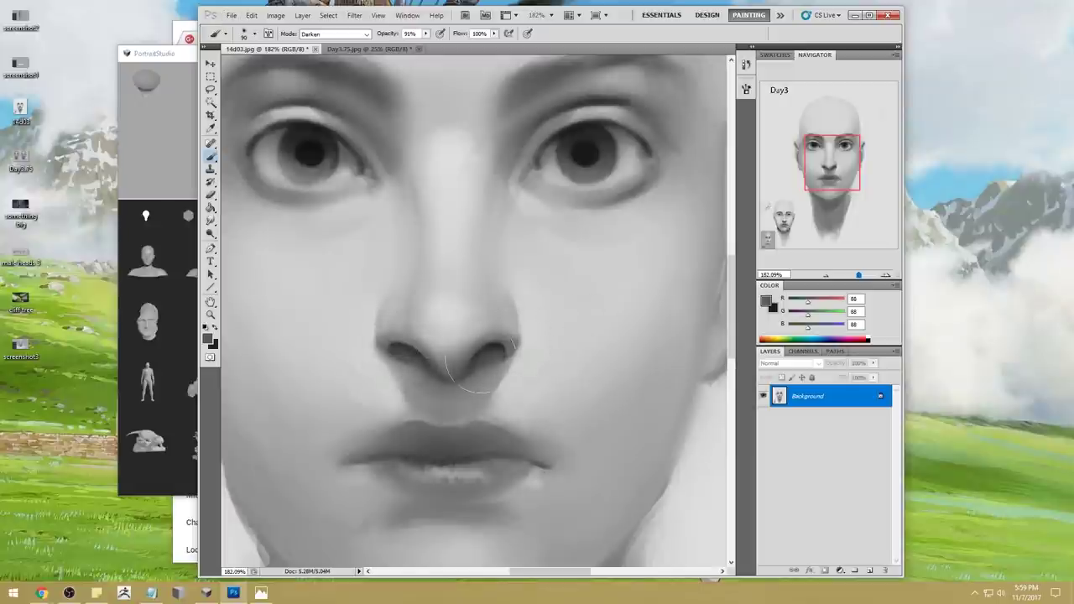
# Shade below the nose with a 175 px Darken brush in sampled grays 51 and 132, and soften it with the Smudge tool
pyautogui.hotkey('ctrl', '0')
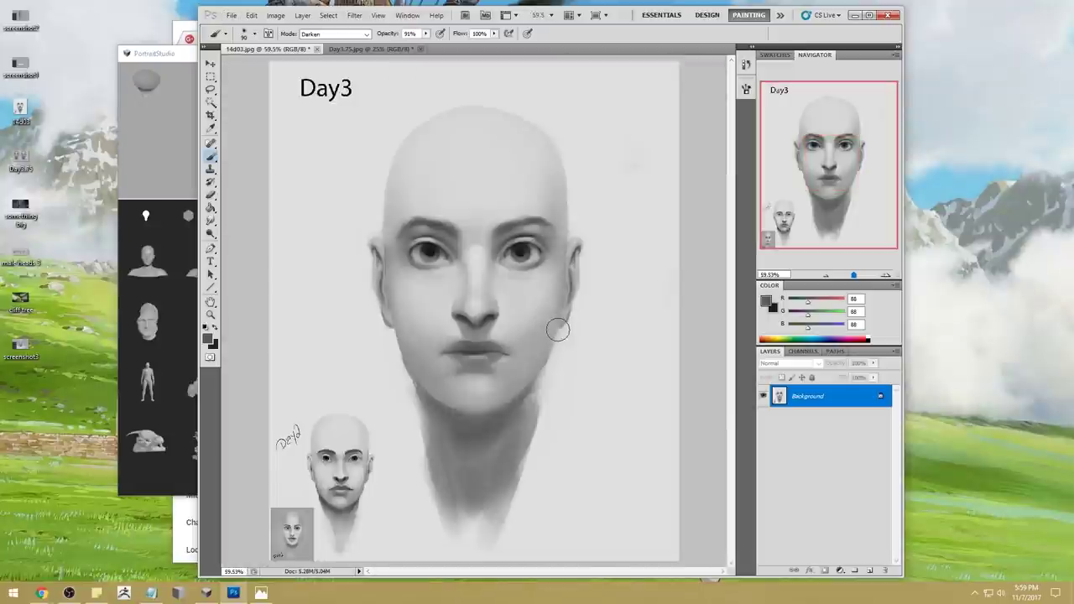
pyautogui.press(']')
pyautogui.press(']')
pyautogui.press(']')
pyautogui.press(']')
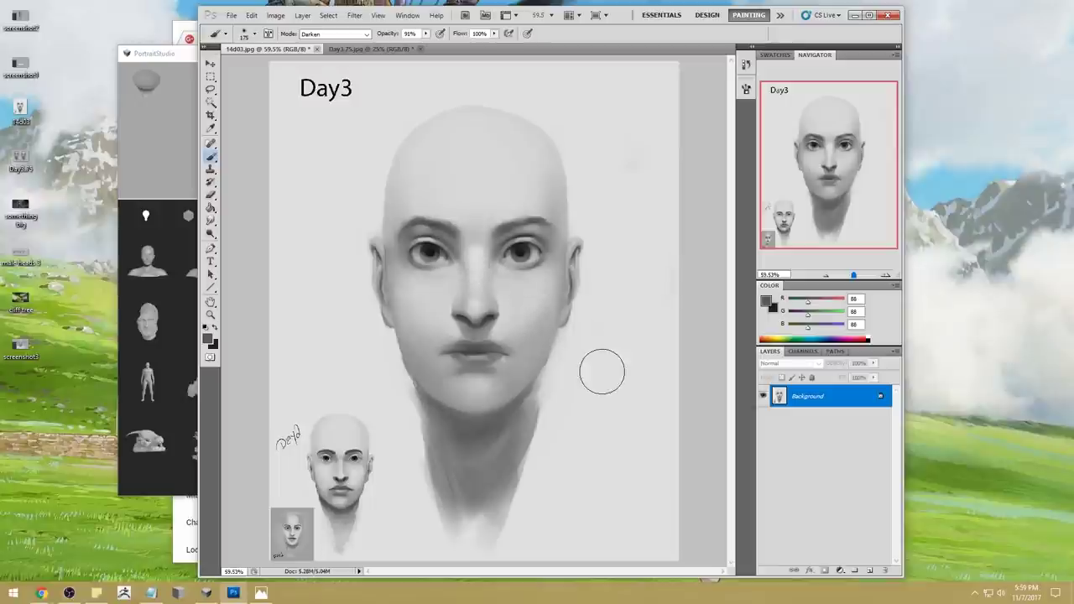
pyautogui.keyDown('alt'); pyautogui.click(495, 313); pyautogui.keyUp('alt')
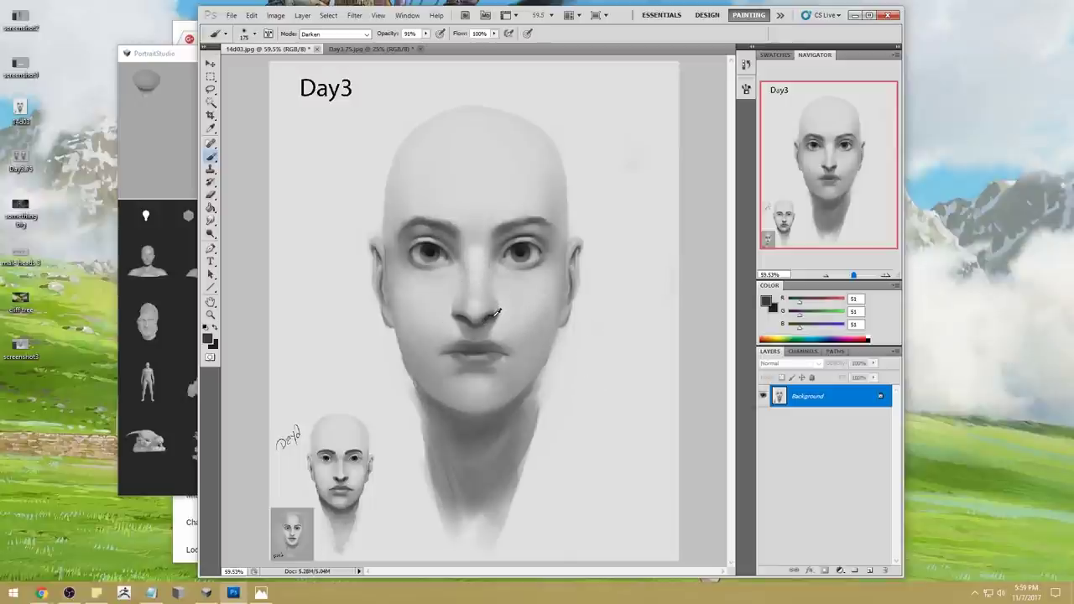
pyautogui.keyDown('alt'); pyautogui.click(485, 327); pyautogui.keyUp('alt')
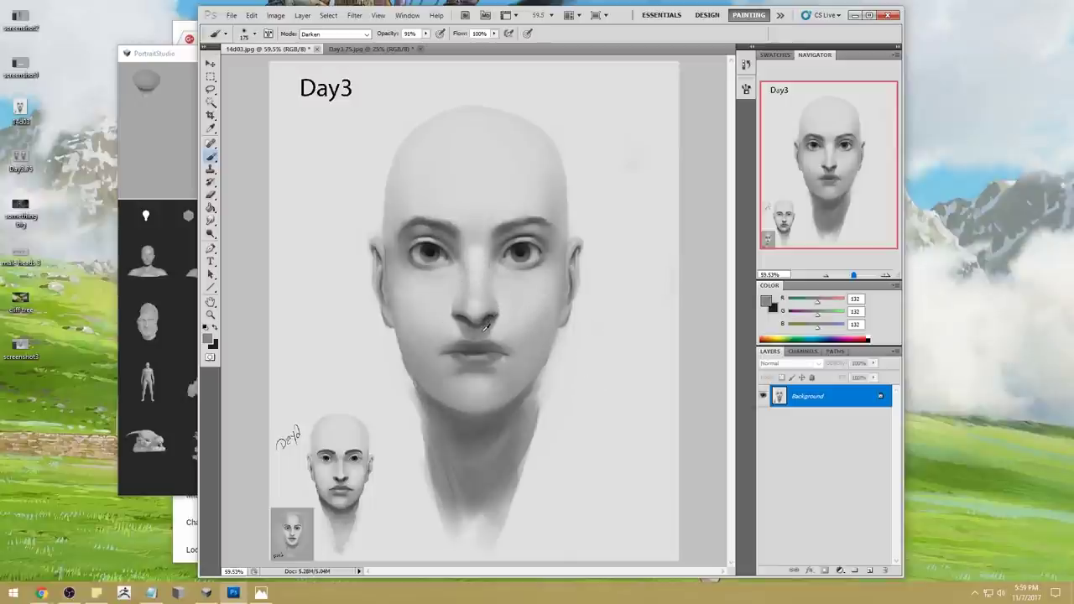
pyautogui.click(211, 220)
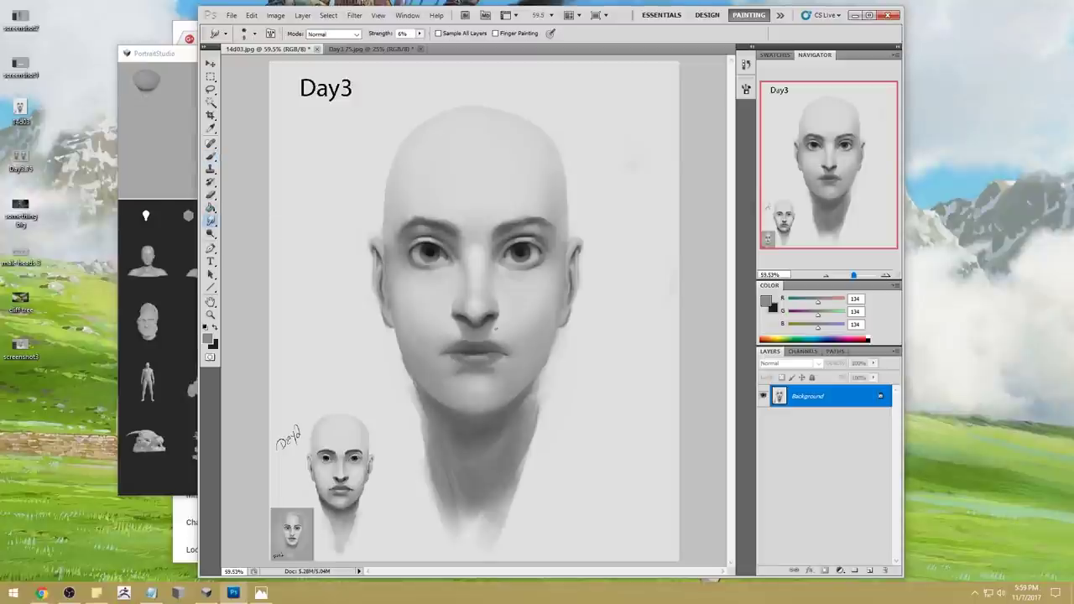
# Compare the nose shading with the PortraitStudio reference head while changing the direction of its light
pyautogui.click(167, 56)
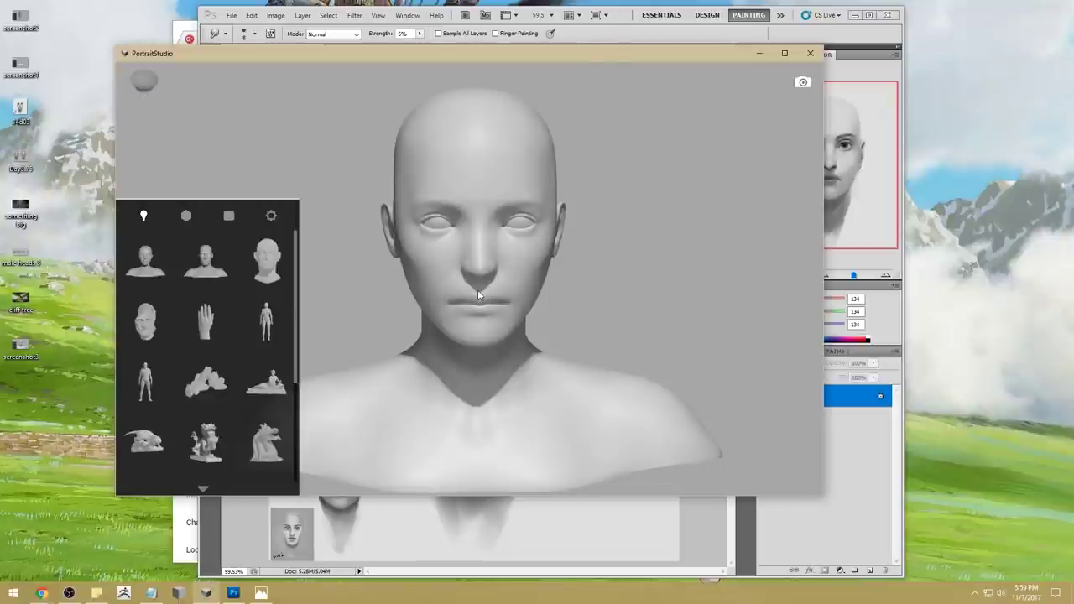
pyautogui.click(624, 17)
pyautogui.click(176, 56)
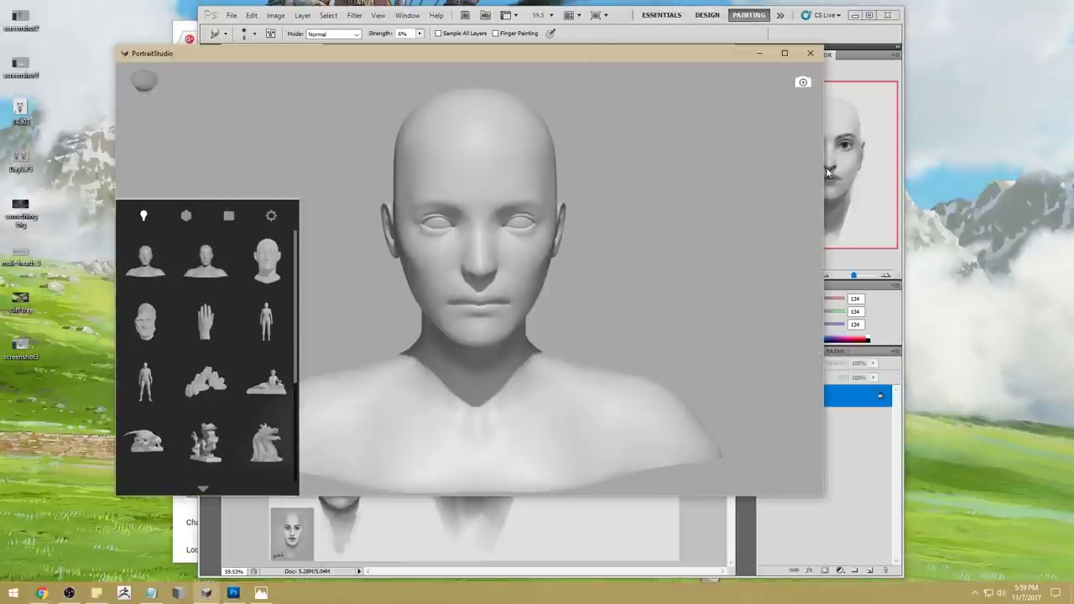
pyautogui.moveTo(579, 240); pyautogui.dragTo(568, 259)
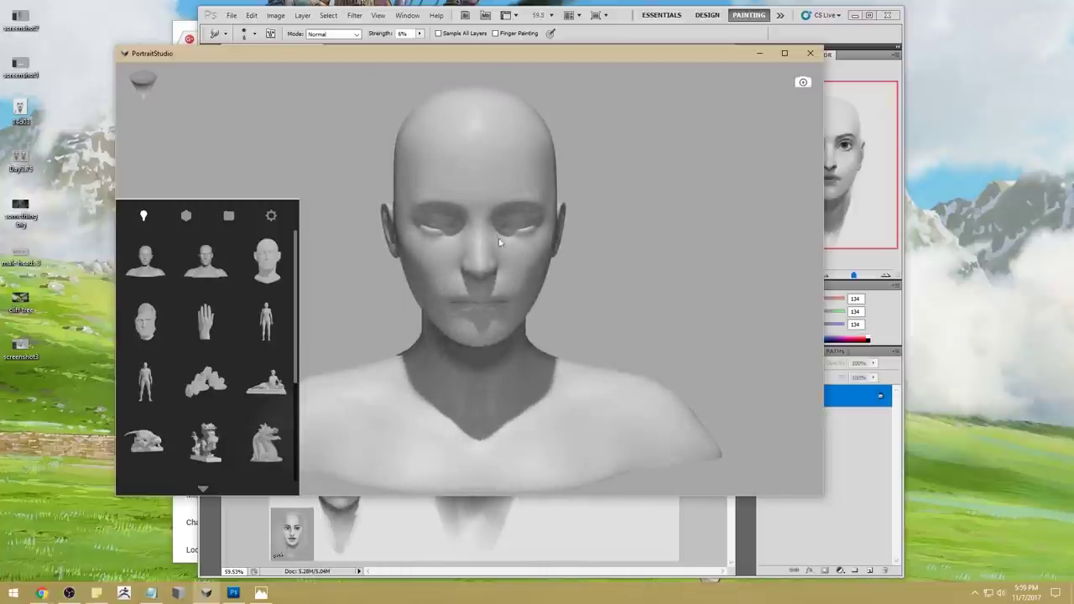
pyautogui.moveTo(587, 269); pyautogui.dragTo(592, 302)
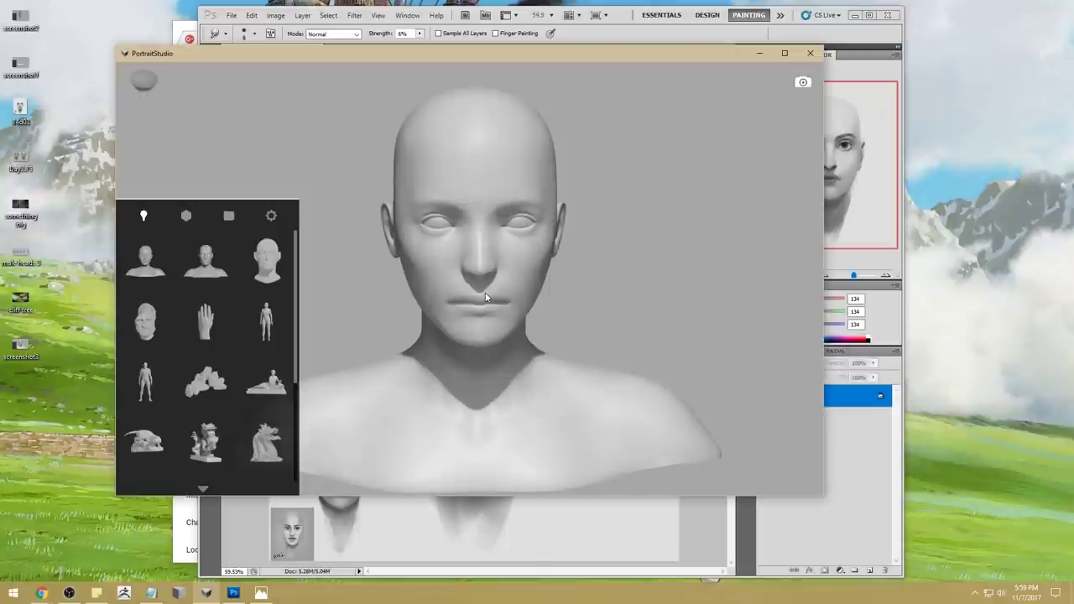
# Return to the portrait in Photoshop and set up the 80 px textured brush in Normal mode at 100% opacity, sampling light gray 204, 206, 203
pyautogui.click(621, 16)
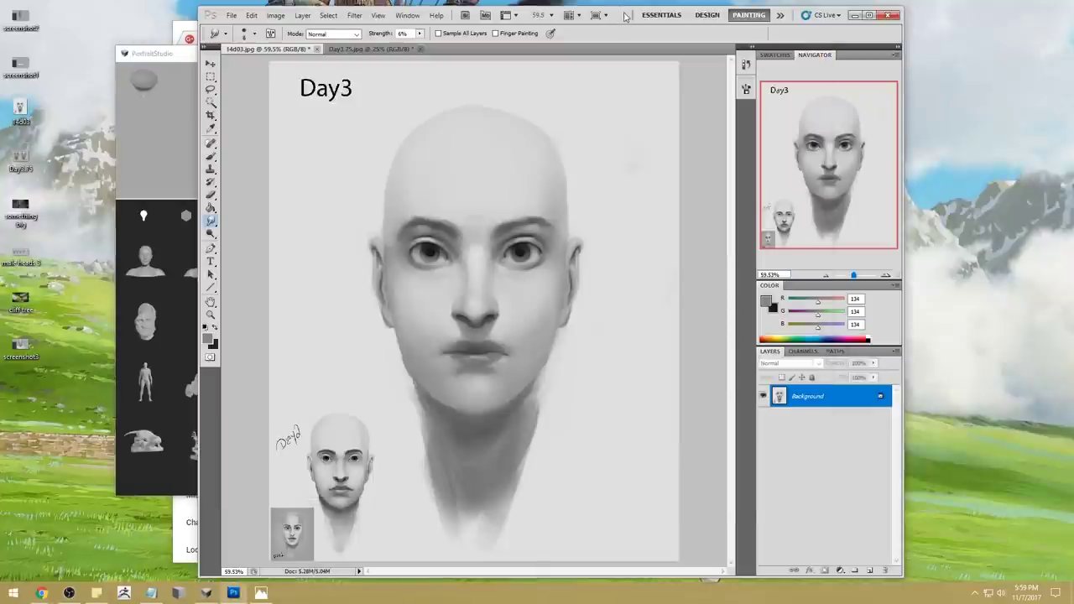
pyautogui.press('b')
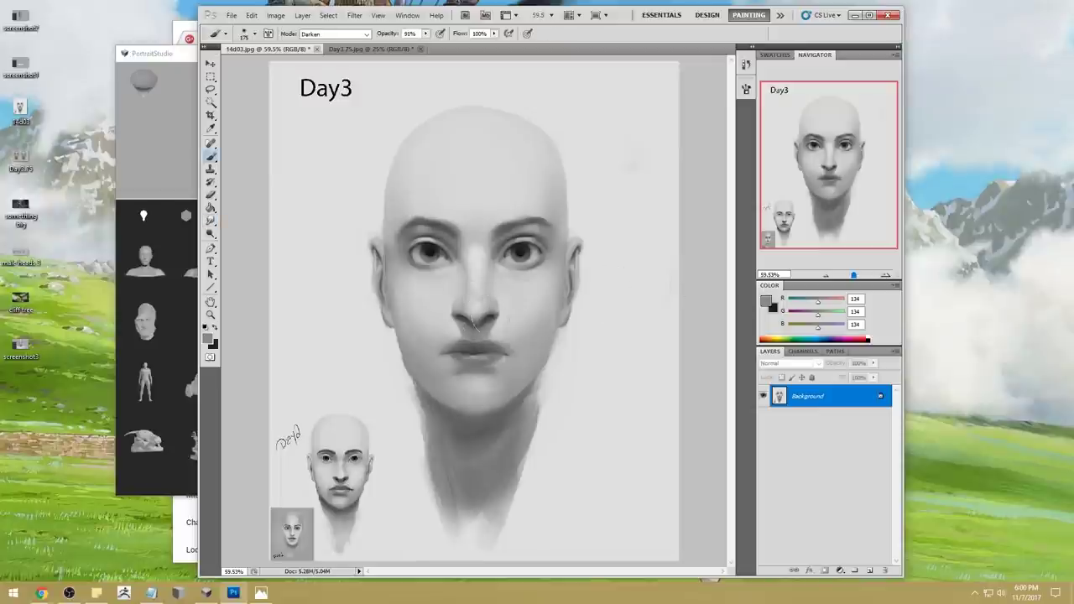
pyautogui.rightClick(585, 268)
pyautogui.click(698, 369)
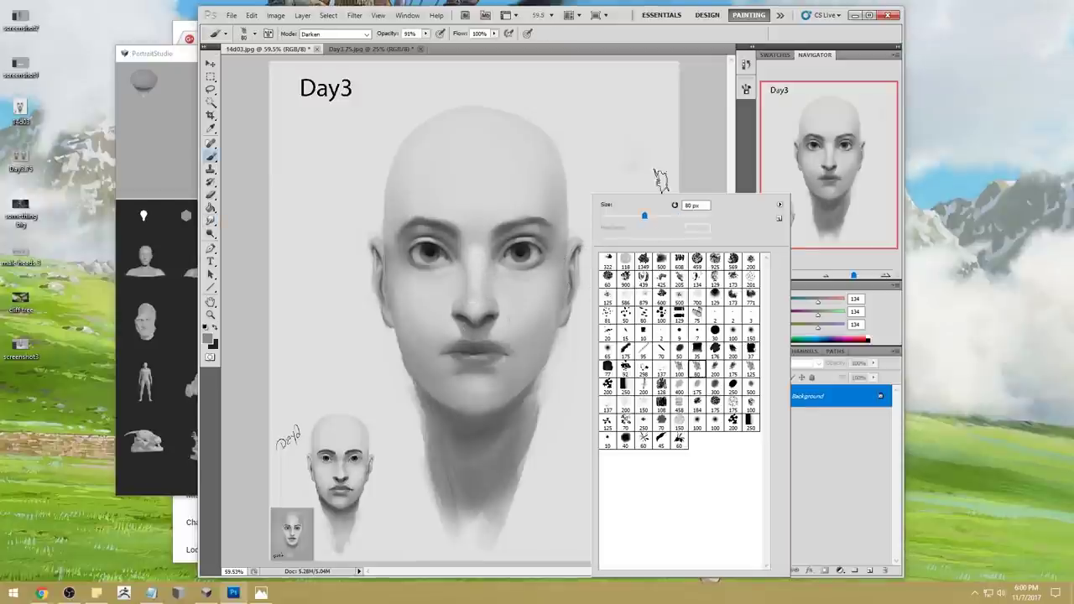
pyautogui.click(702, 154)
pyautogui.keyDown('alt'); pyautogui.click(495, 325); pyautogui.keyUp('alt')
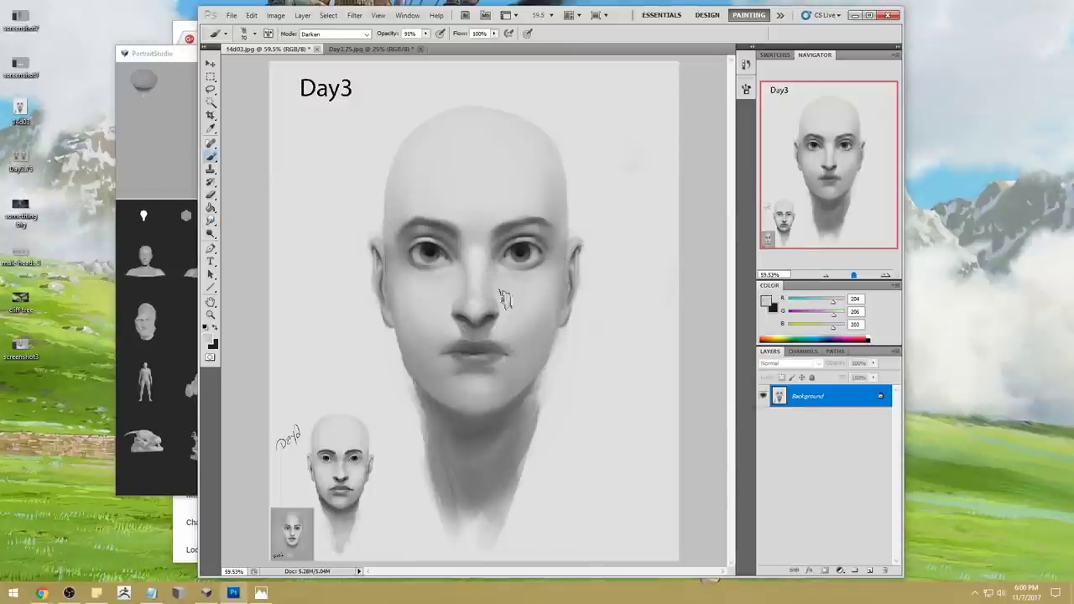
pyautogui.click(335, 34)
pyautogui.click(319, 43)
pyautogui.moveTo(426, 33); pyautogui.dragTo(453, 50)
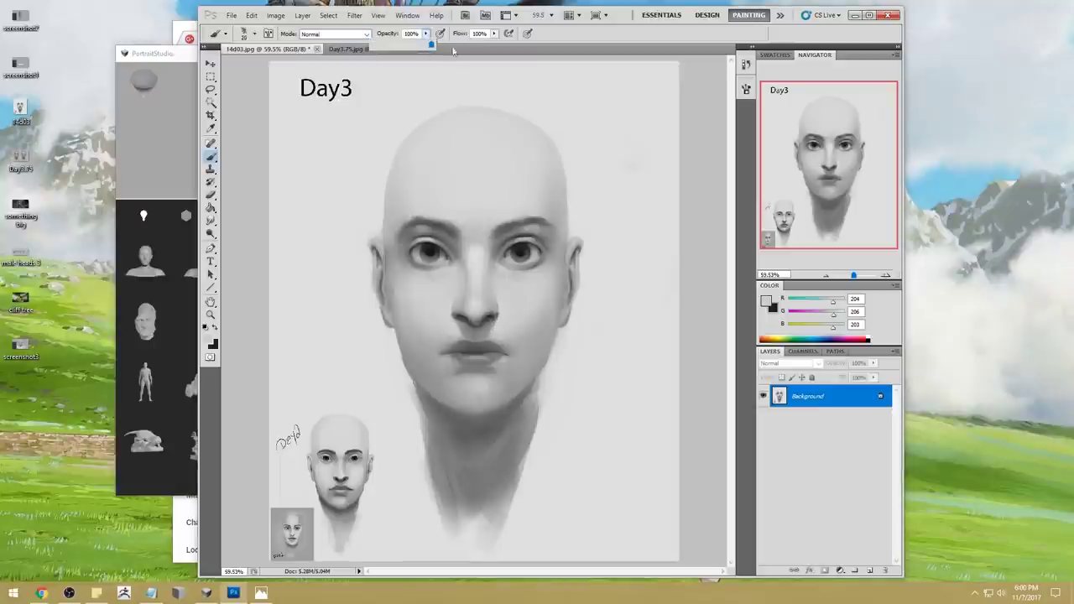
# Paint the lower edge of the nose shadow above the upper lip with a 15 px brush in the sampled light gray
pyautogui.hotkey('ctrl', 'space')
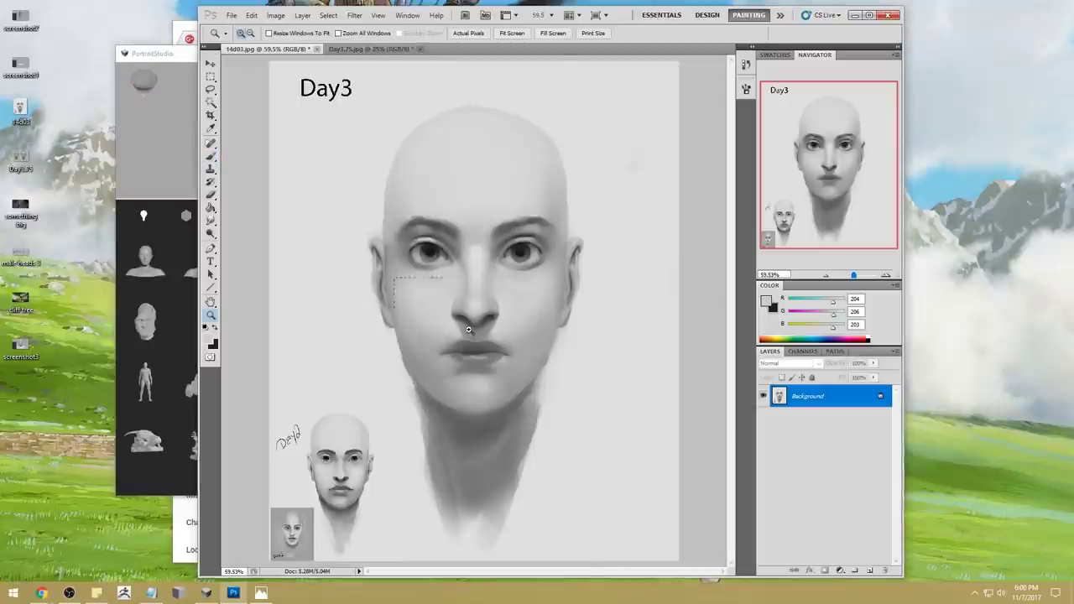
pyautogui.keyDown('ctrl'); pyautogui.moveTo(488, 355); pyautogui.dragTo(562, 355); pyautogui.keyUp('ctrl')
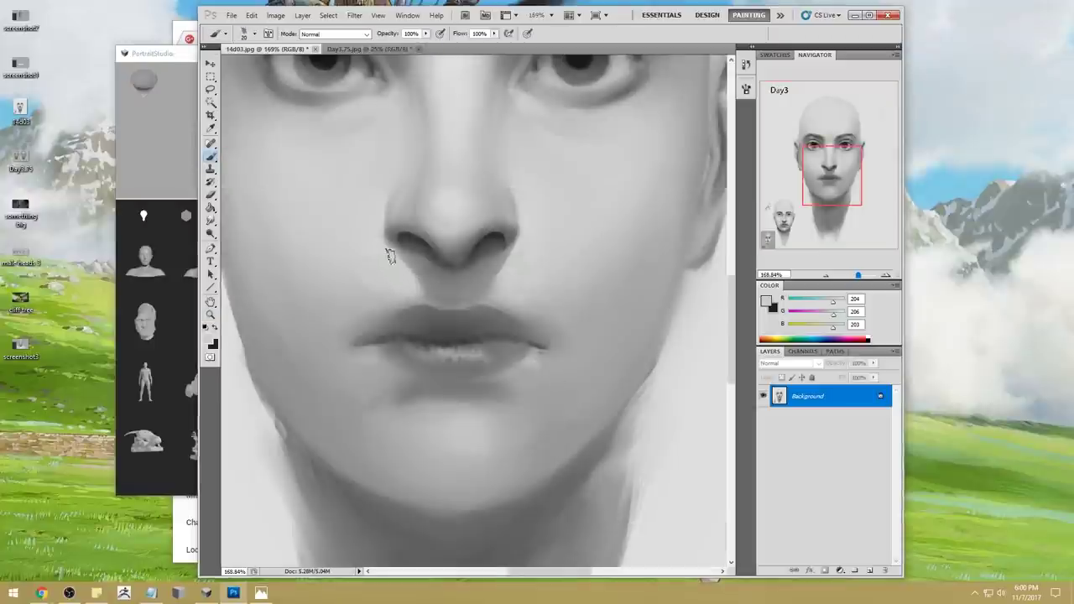
pyautogui.press('[')
pyautogui.moveTo(435, 296); pyautogui.dragTo(459, 299)
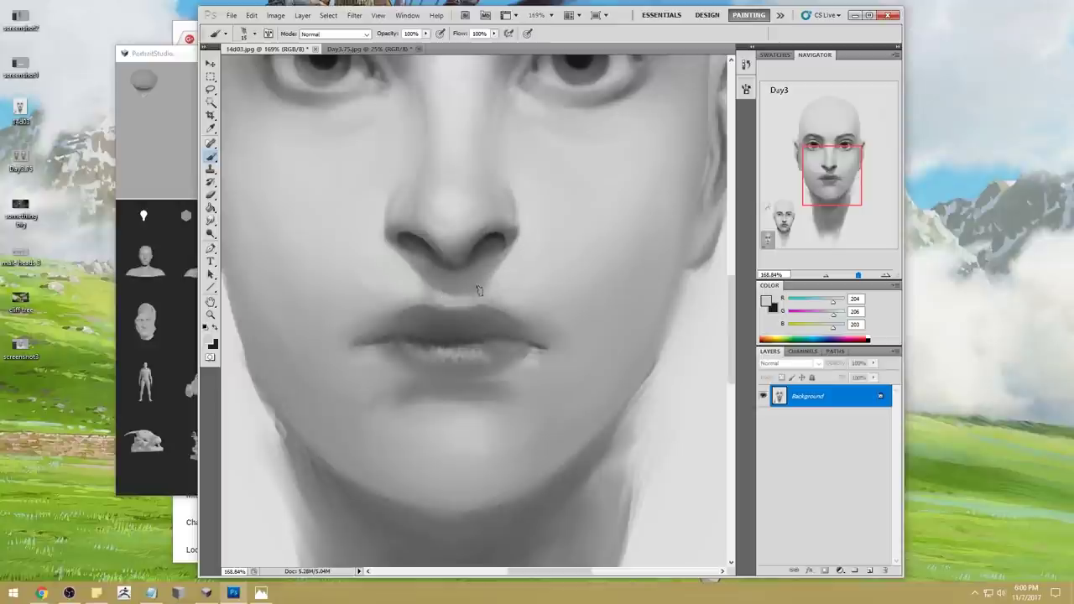
# Refine the shadow between nose and upper lip with sampled grays 151 and 171, and soften it with the Smudge tool at 6% strength
pyautogui.keyDown('alt'); pyautogui.click(510, 267); pyautogui.keyUp('alt')
pyautogui.keyDown('alt'); pyautogui.click(481, 287); pyautogui.keyUp('alt')
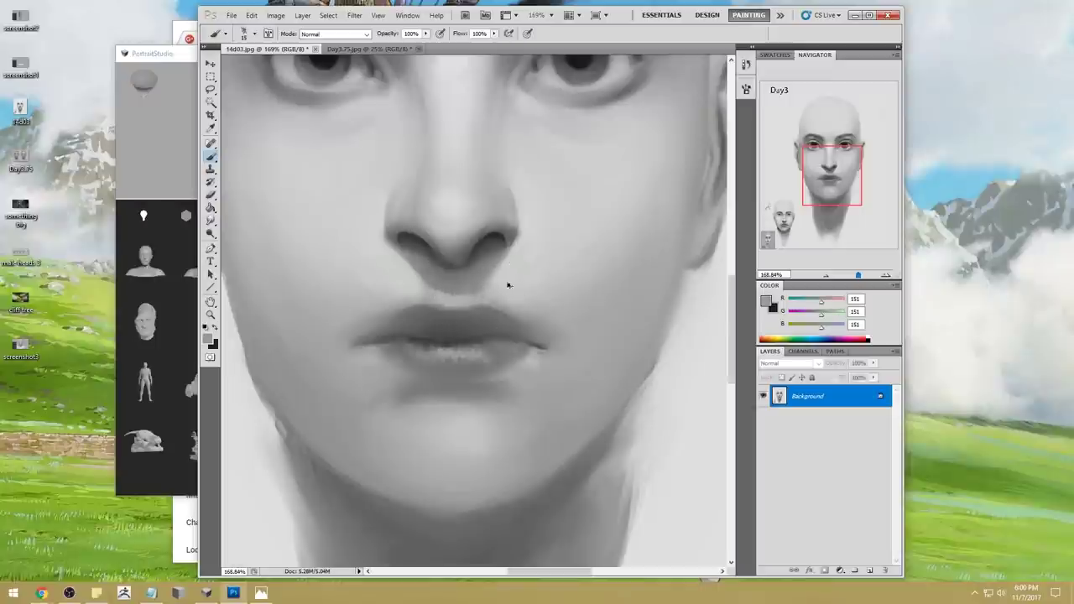
pyautogui.keyDown('alt'); pyautogui.click(434, 289); pyautogui.keyUp('alt')
pyautogui.click(210, 220)
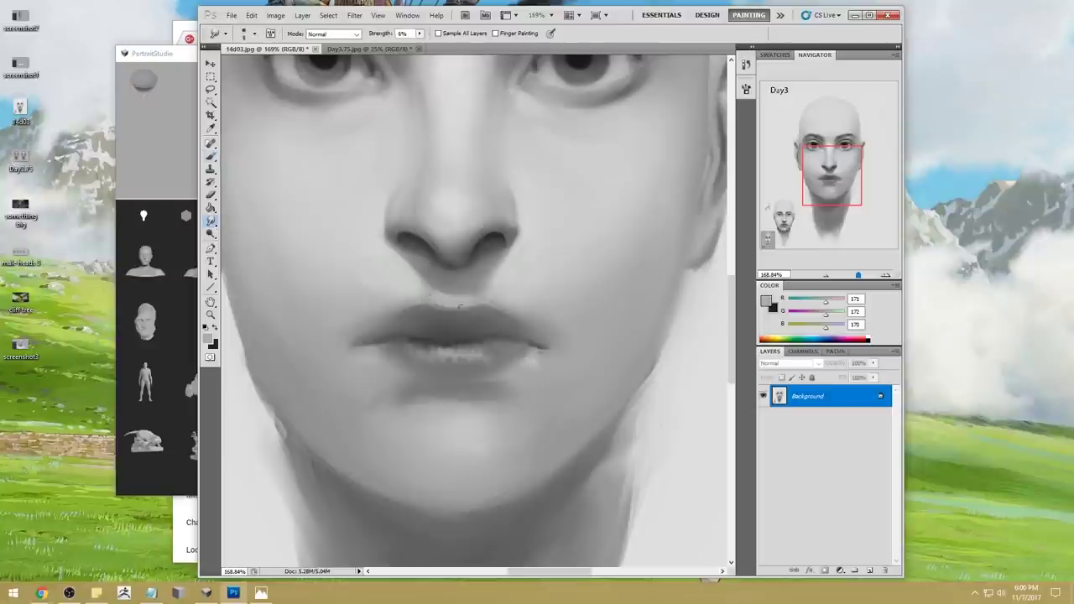
pyautogui.hotkey('ctrl', '0')
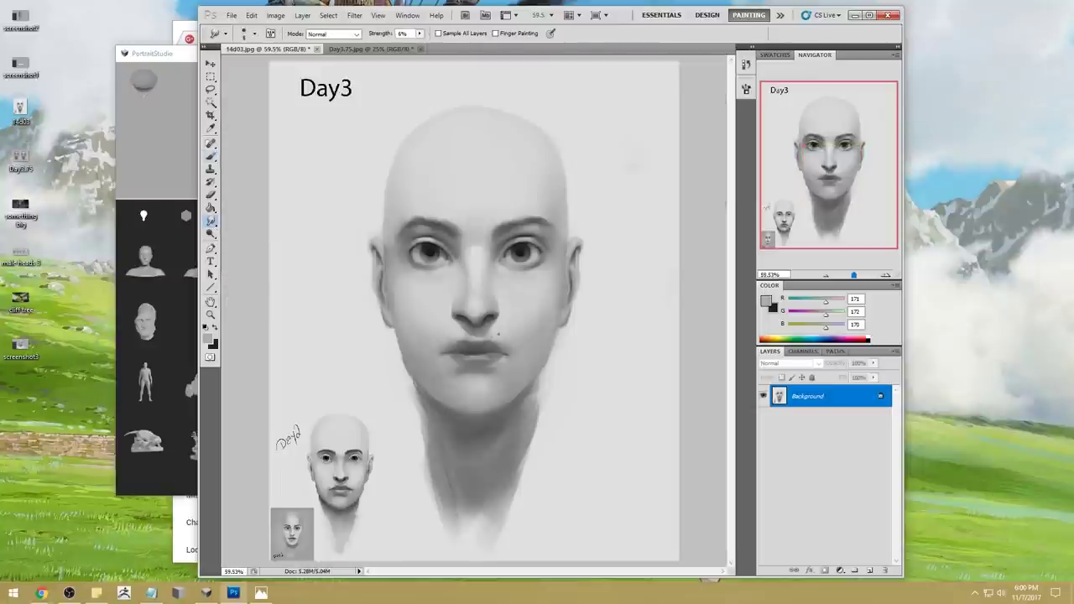
# Touch up the shading around the upper lip and cheek with the brush, using sampled grays 175 and 151
pyautogui.press('b')
pyautogui.keyDown('alt'); pyautogui.click(492, 333); pyautogui.keyUp('alt')
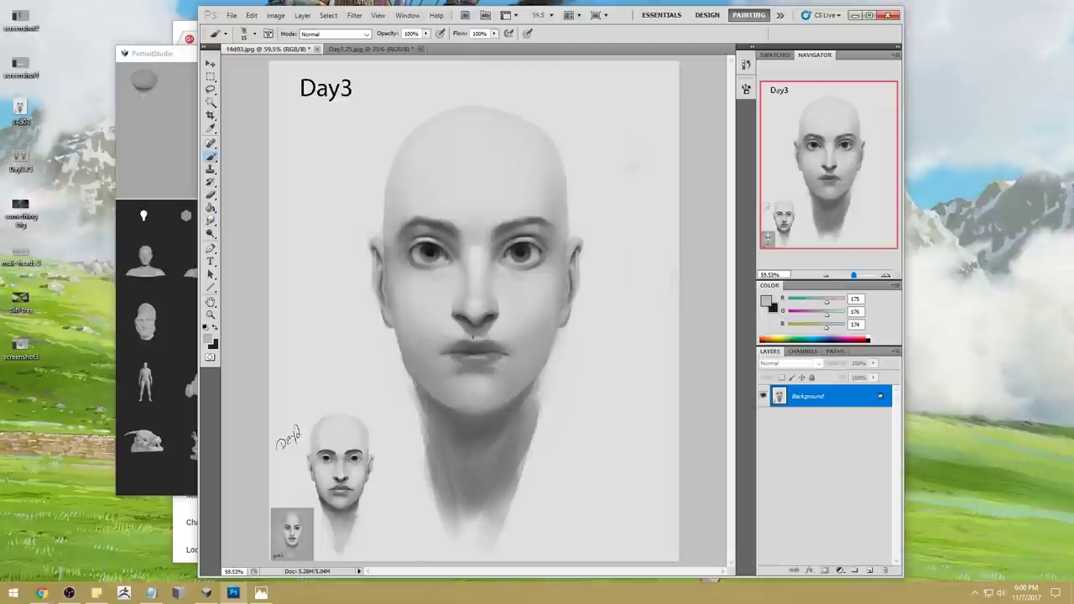
pyautogui.keyDown('alt'); pyautogui.click(489, 339); pyautogui.keyUp('alt')
pyautogui.keyDown('alt'); pyautogui.click(412, 345); pyautogui.keyUp('alt')
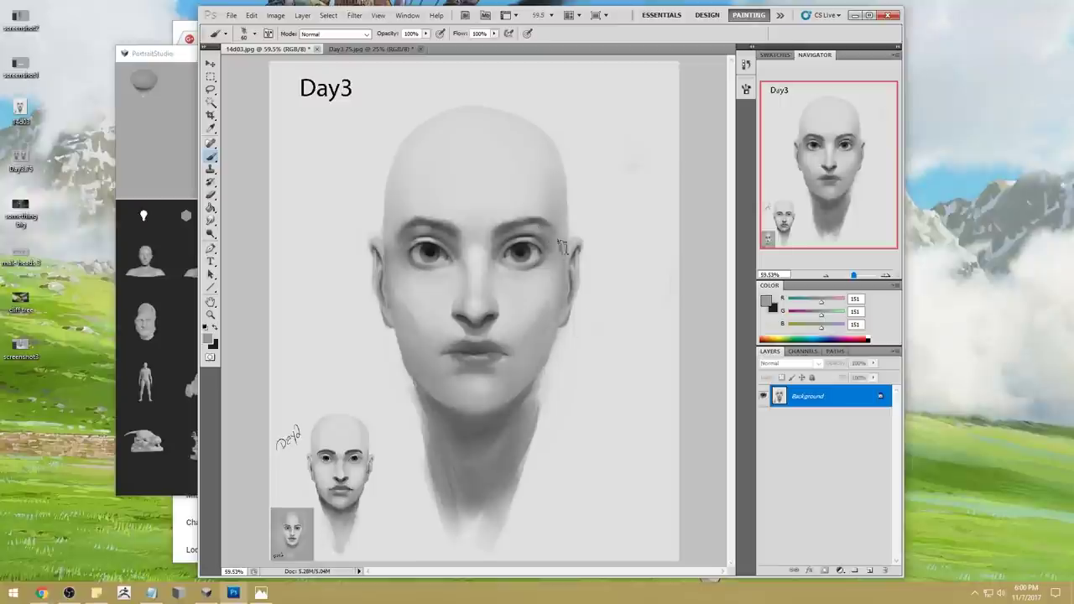
# Blend the neck shading below the jaw with an enlarged Smudge tool at 6% strength
pyautogui.click(210, 219)
pyautogui.click(252, 242)
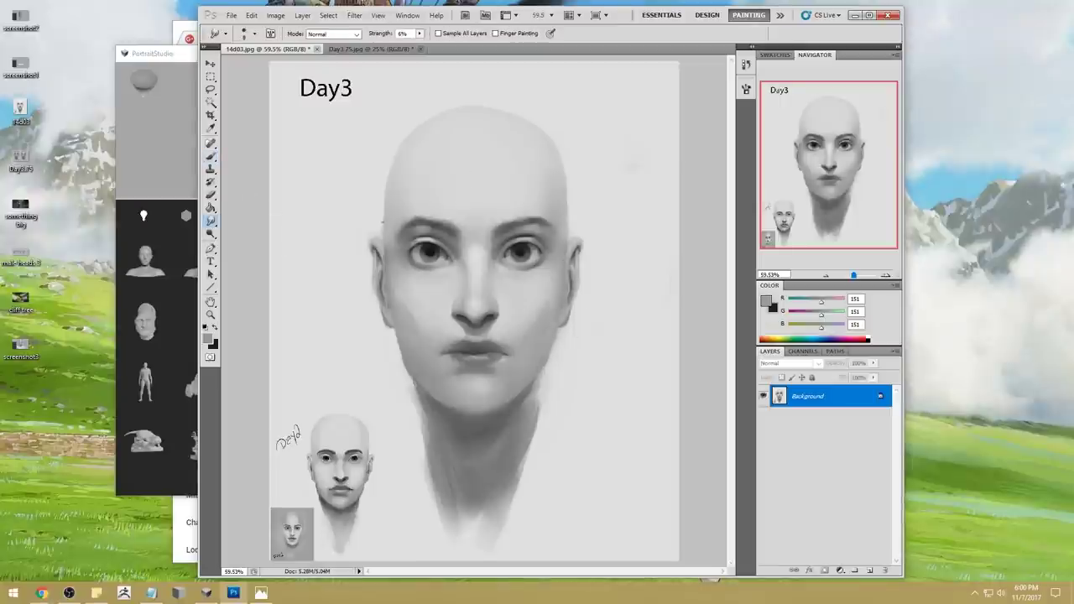
pyautogui.press(']')
pyautogui.press(']')
pyautogui.press(']')
pyautogui.press(']')
pyautogui.press(']')
pyautogui.press(']')
pyautogui.press(']')
pyautogui.press(']')
pyautogui.press(']')
pyautogui.press(']')
pyautogui.press('[')
pyautogui.press('[')
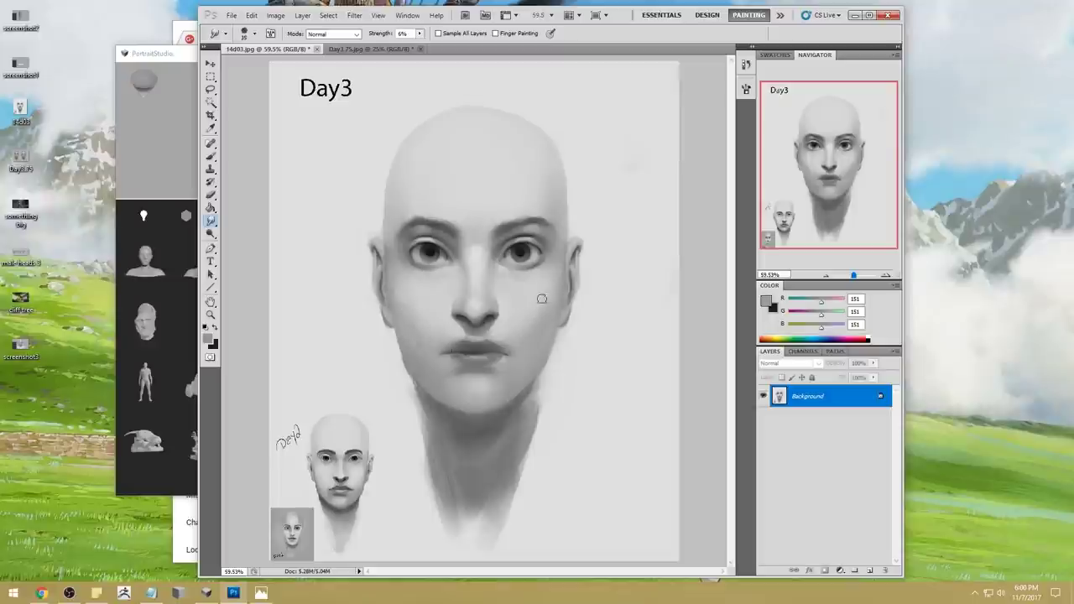
# View the 3D reference head in PortraitStudio, return to Photoshop and take up the Brush tool
pyautogui.click(170, 65)
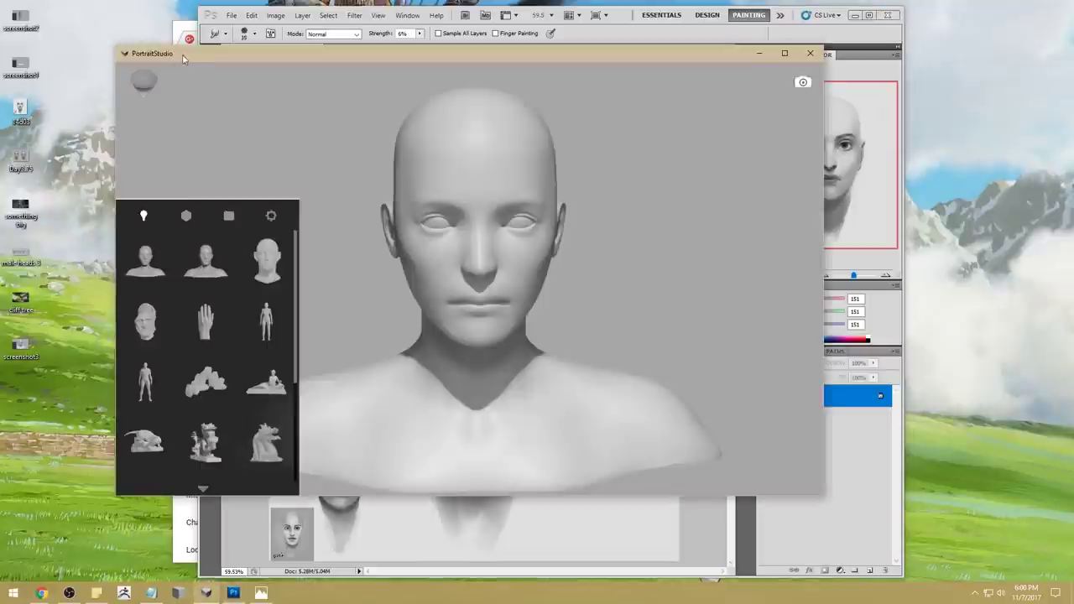
pyautogui.click(639, 10)
pyautogui.press('b')
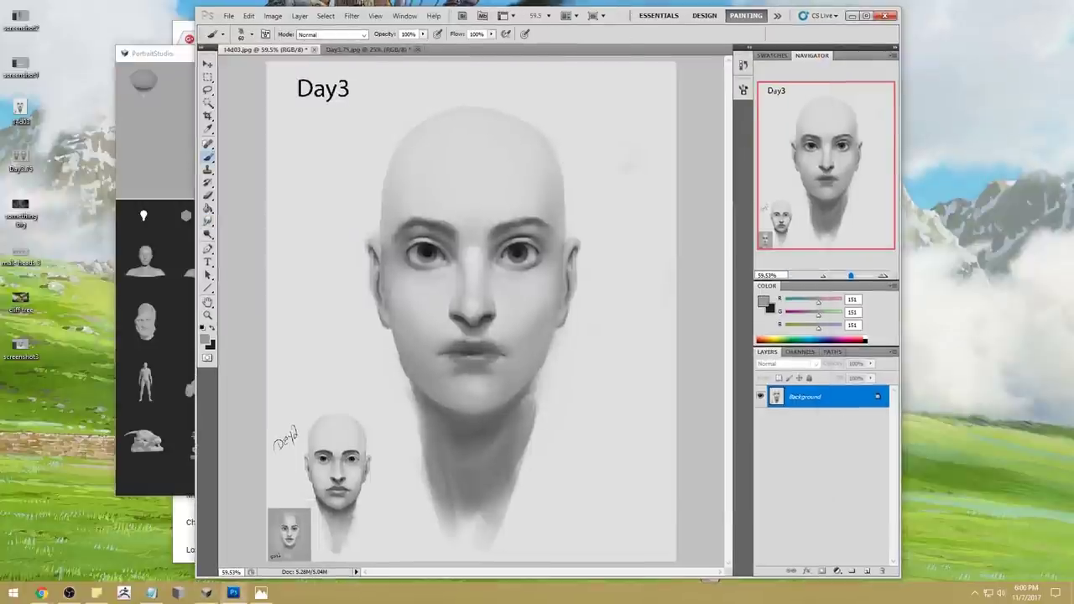
# Smooth the lower neck shading with the Smudge tool at 60 px and 6% strength
pyautogui.click(208, 220)
pyautogui.click(237, 243)
pyautogui.press(']')
pyautogui.press(']')
pyautogui.press(']')
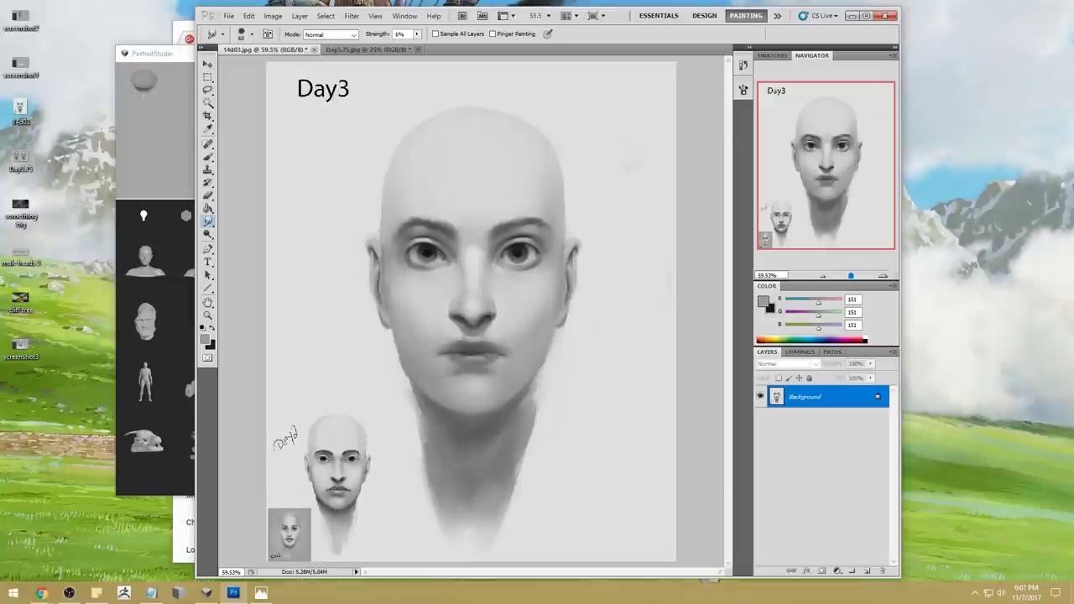
pyautogui.moveTo(485, 470); pyautogui.dragTo(489, 529)
# Lighten the lower neck and its edge with a brush in the light grey sampled from the background
pyautogui.press('b')
pyautogui.keyDown('alt'); pyautogui.click(543, 477); pyautogui.keyUp('alt')
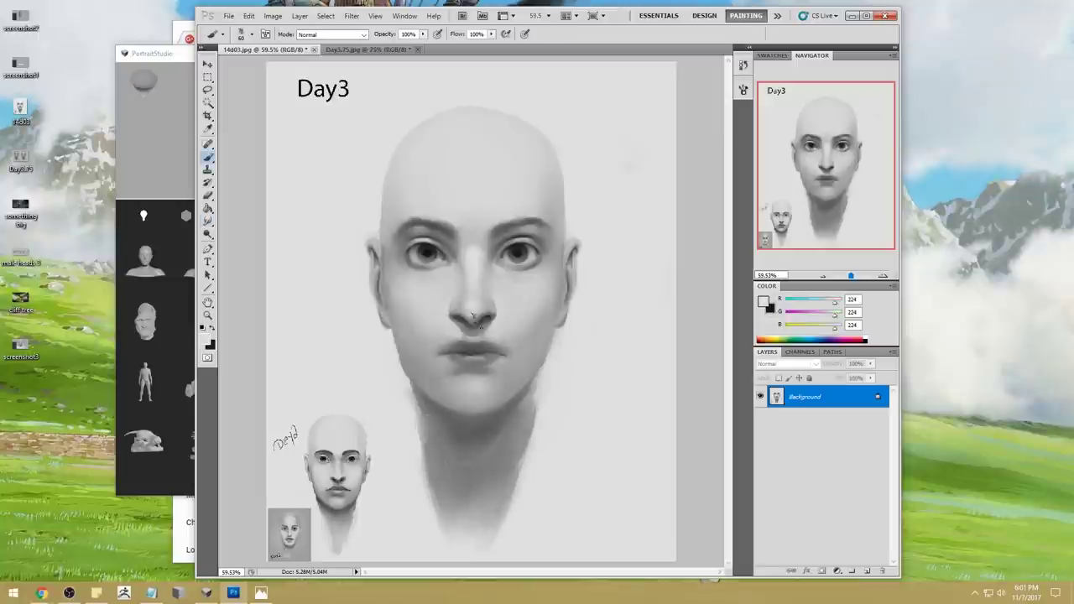
pyautogui.moveTo(549, 427)
pyautogui.mouseDown()
pyautogui.moveTo(440, 483)
pyautogui.moveTo(486, 503)
pyautogui.moveTo(413, 509)
pyautogui.moveTo(537, 511)
pyautogui.mouseUp()
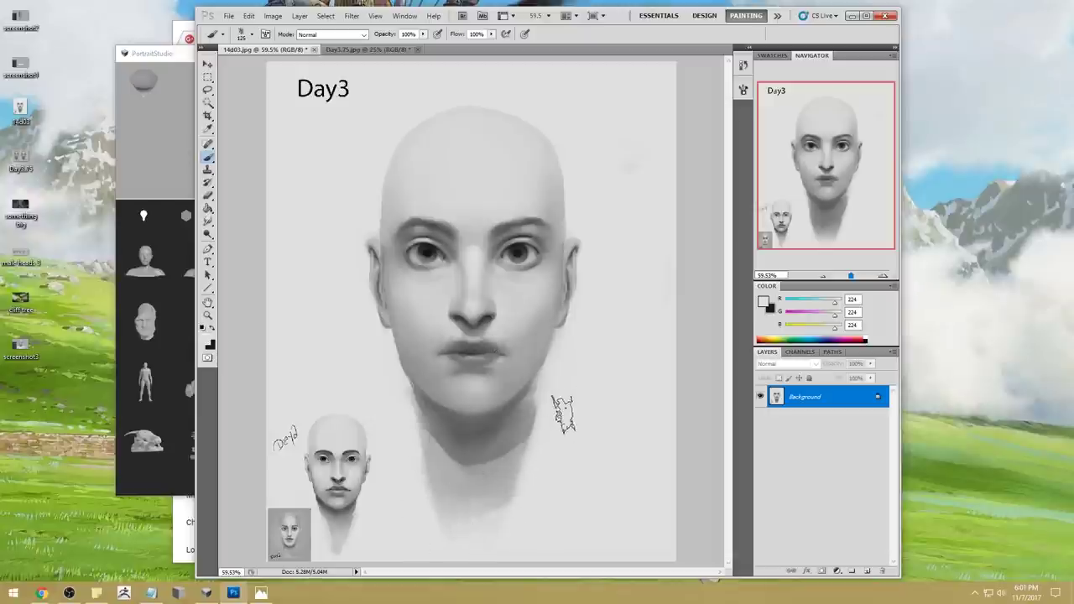
# Refine the neck tones with sampled greys and smudge the base of the neck into the background
pyautogui.press('r')
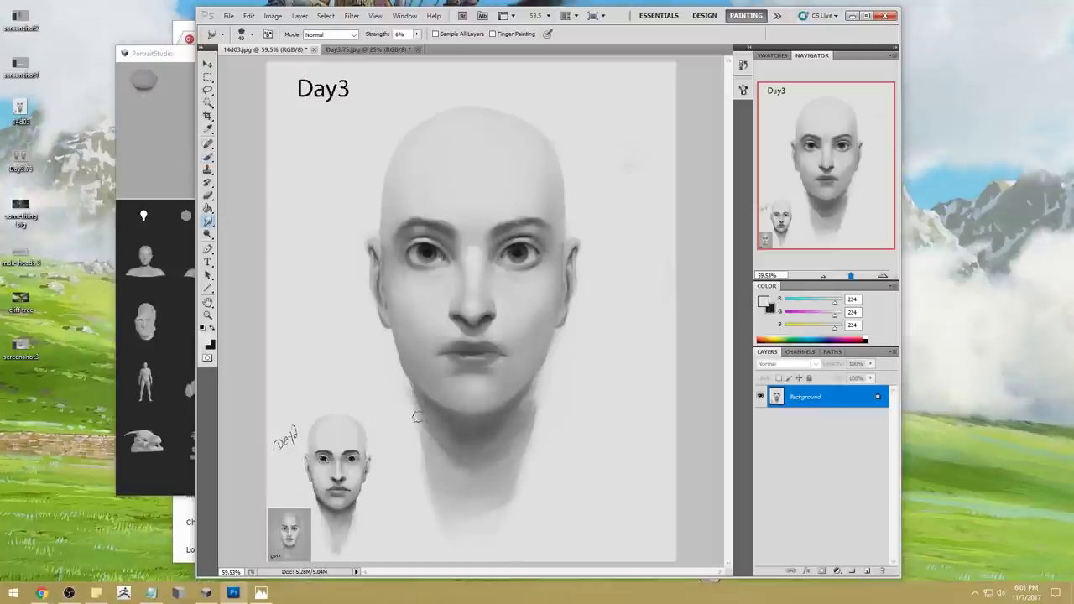
pyautogui.press('b')
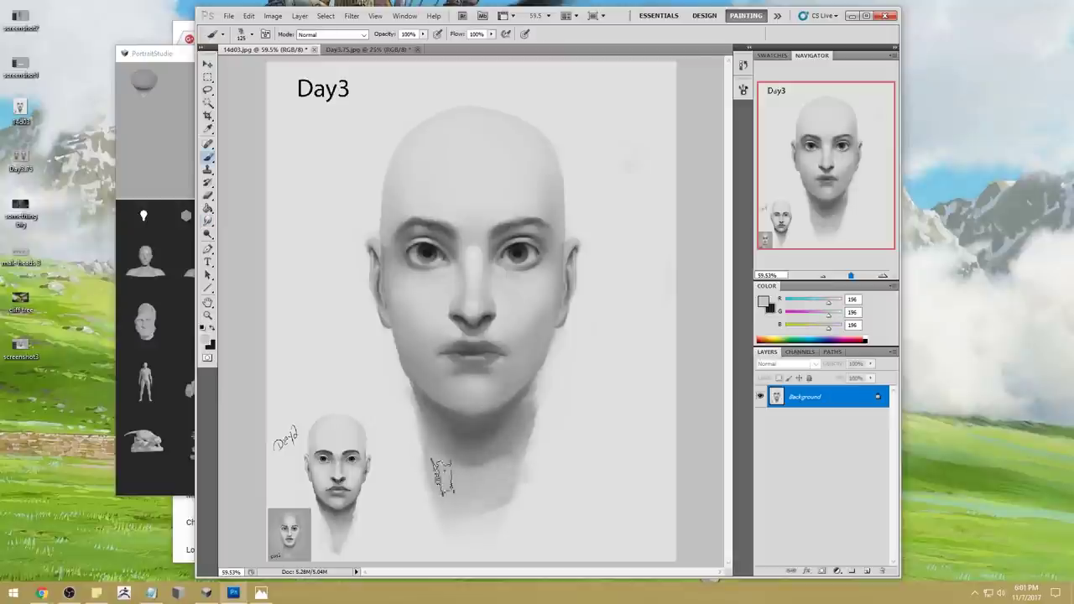
pyautogui.keyDown('alt'); pyautogui.click(536, 443); pyautogui.keyUp('alt')
pyautogui.click(208, 221)
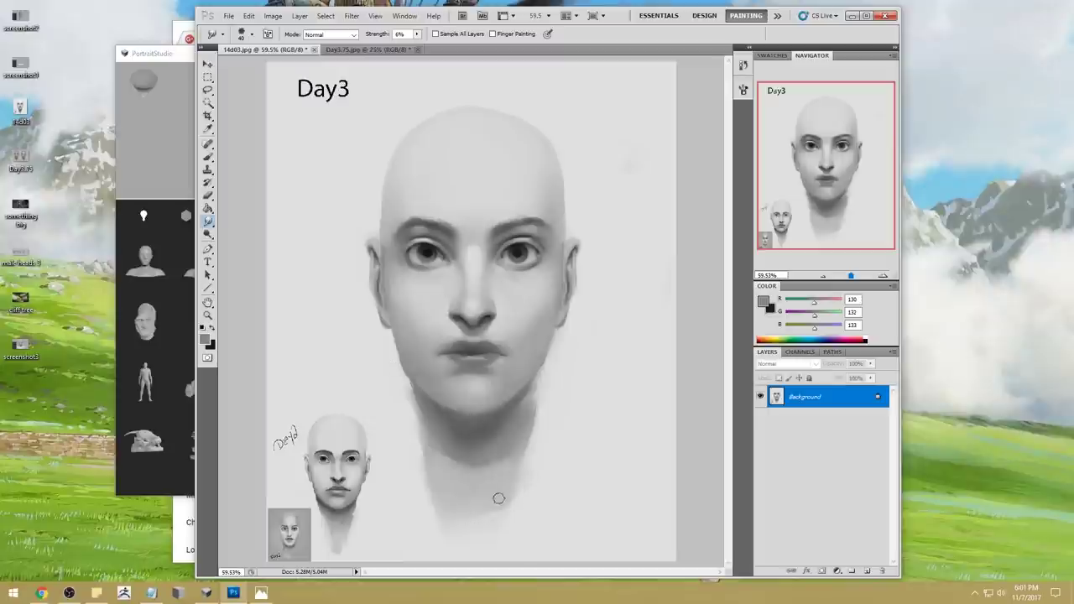
pyautogui.moveTo(462, 540)
pyautogui.mouseDown()
pyautogui.moveTo(477, 547)
pyautogui.moveTo(429, 530)
pyautogui.moveTo(440, 517)
pyautogui.mouseUp()
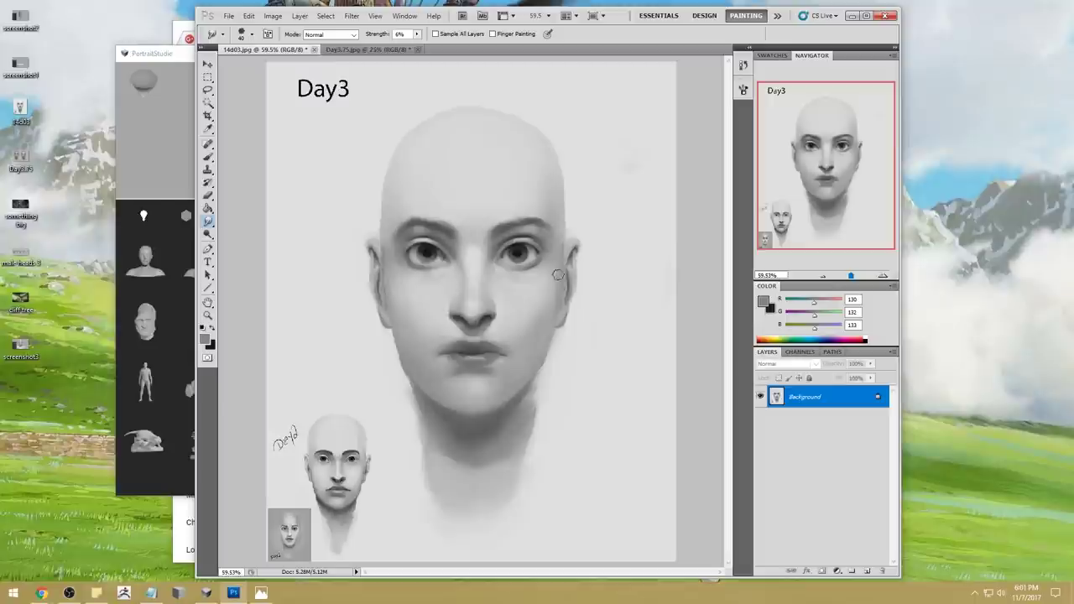
# Set the foreground colour to white (ffffff)
pyautogui.press('i')
pyautogui.click(763, 301)
pyautogui.moveTo(784, 145); pyautogui.dragTo(757, 124)
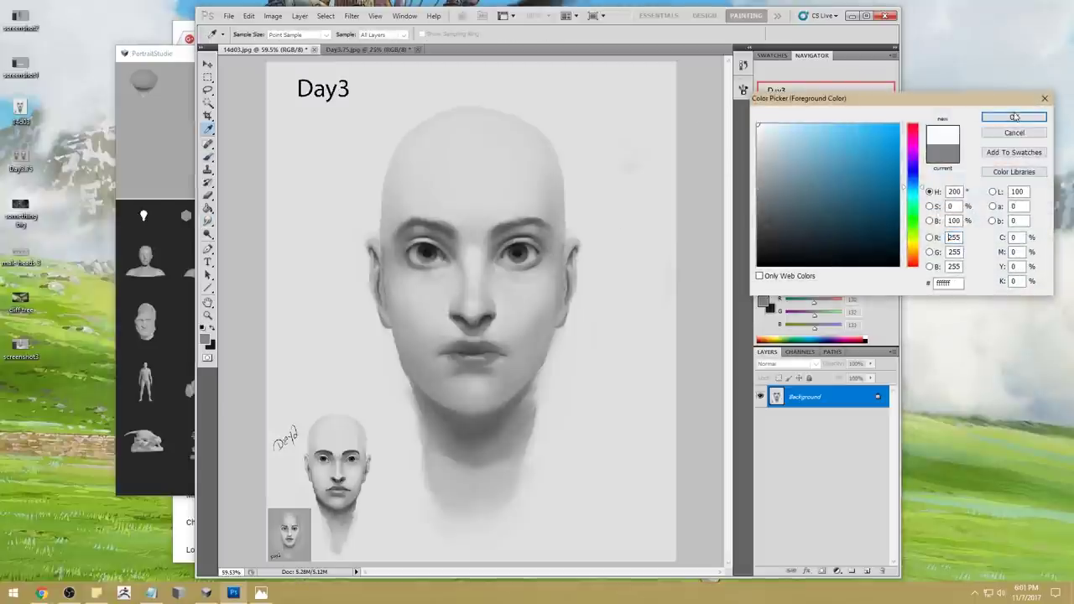
pyautogui.click(1013, 116)
# Paint small white highlights on the facial features and eyes, reducing the brush step by step to 10 px
pyautogui.press('b')
pyautogui.press('[')
pyautogui.press('[')
pyautogui.press('[')
pyautogui.press('[')
pyautogui.press('[')
pyautogui.press('[')
pyautogui.press('[')
pyautogui.press('[')
pyautogui.press('[')
pyautogui.press('[')
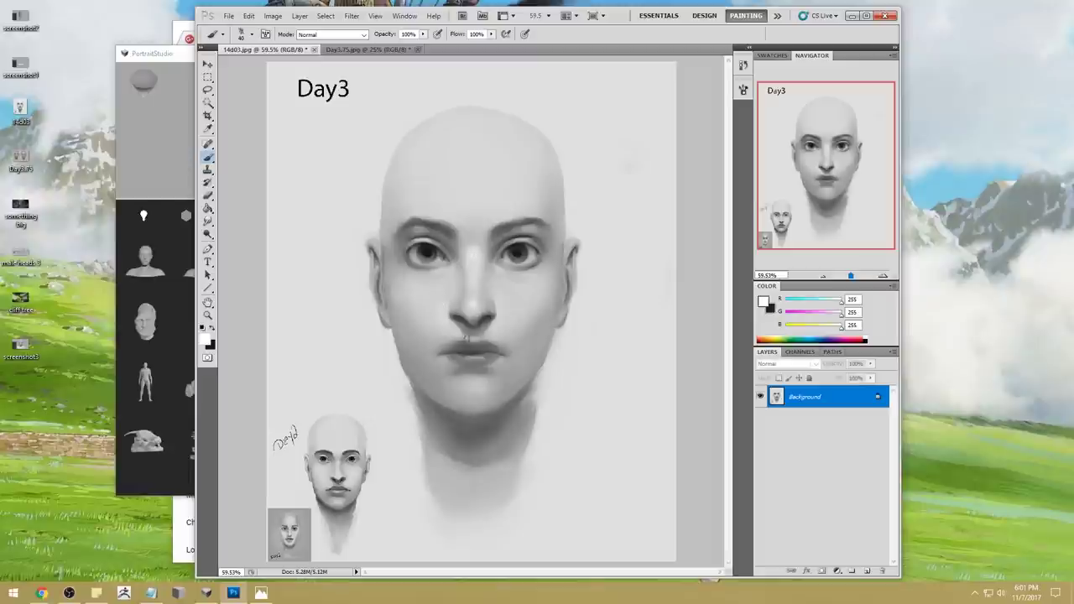
pyautogui.press(']')
pyautogui.press(']')
pyautogui.press('[')
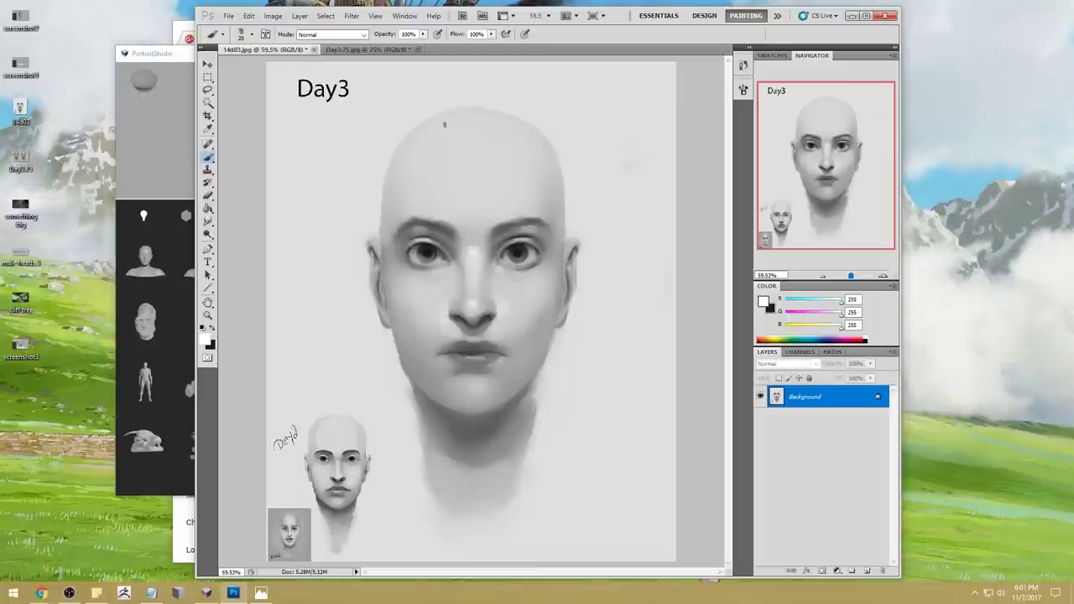
pyautogui.press('[')
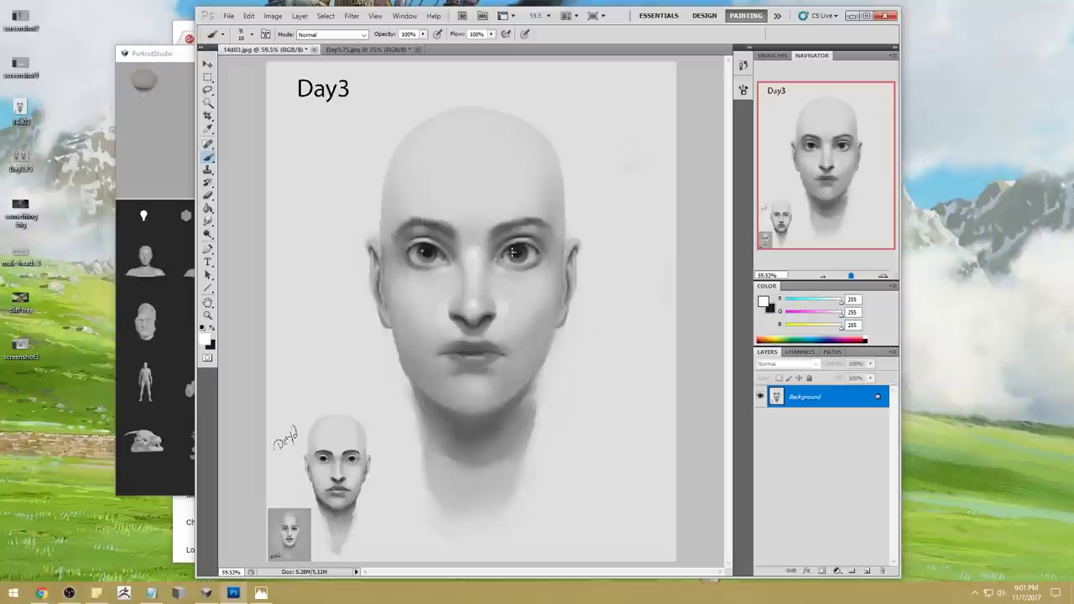
# Paint a white highlight on the upper forehead with the brush enlarged to 35 px
pyautogui.press(']')
pyautogui.press(']')
pyautogui.press(']')
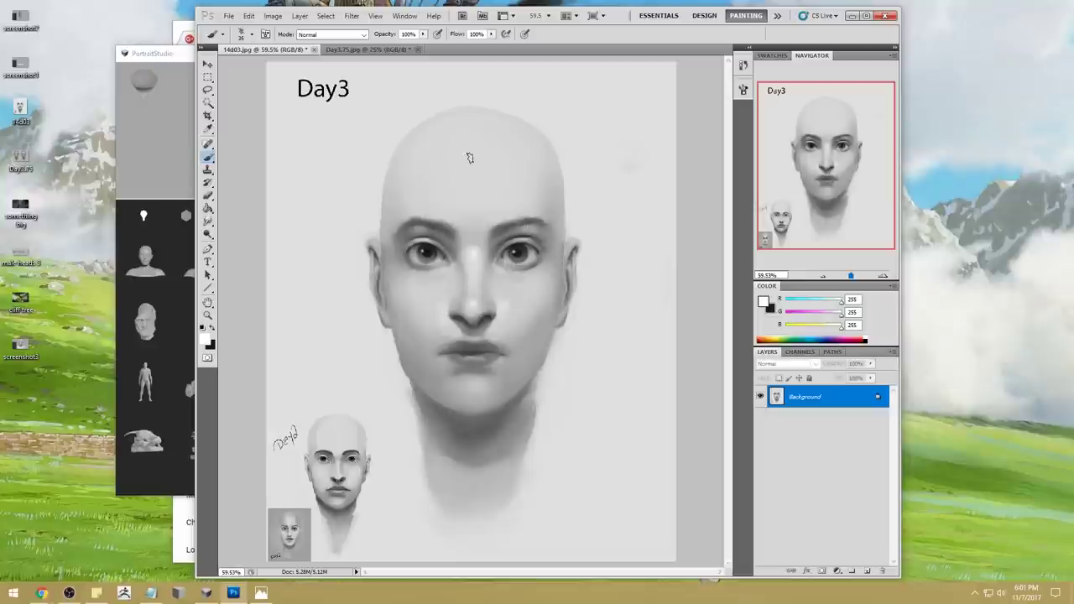
pyautogui.click(477, 149)
pyautogui.press('[')
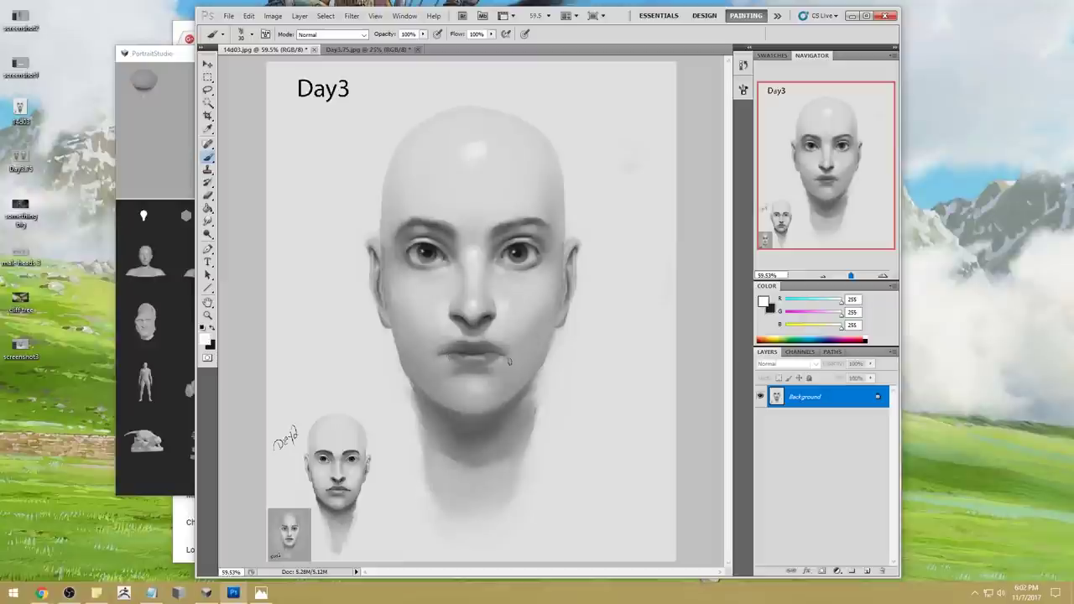
# Choose the 100 px soft round brush with 0% hardness, add a new layer and enlarge the brush
pyautogui.rightClick(507, 234)
pyautogui.doubleClick(643, 341)
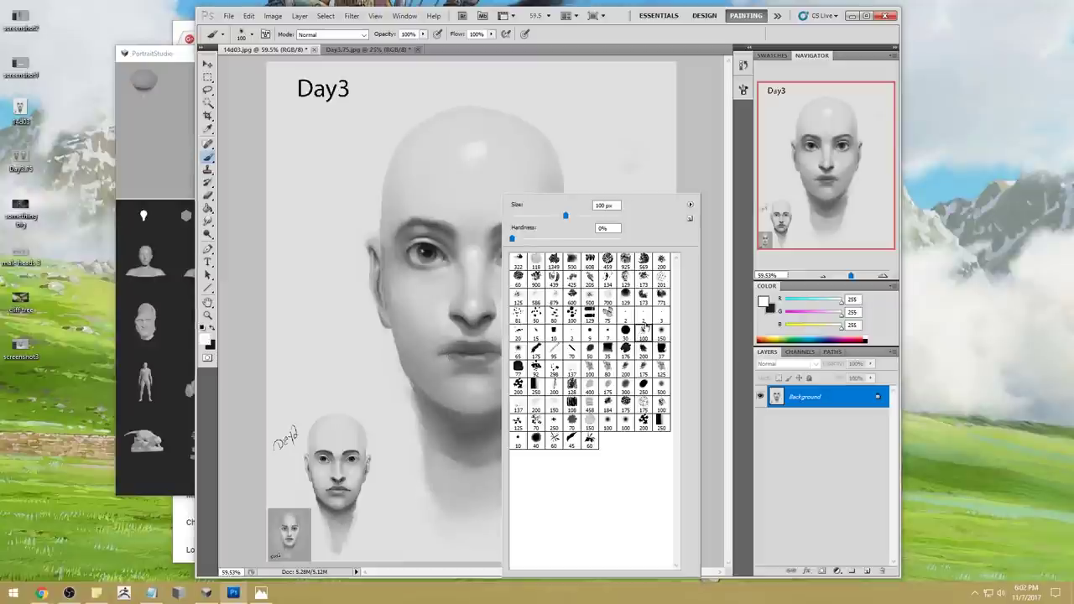
pyautogui.click(867, 571)
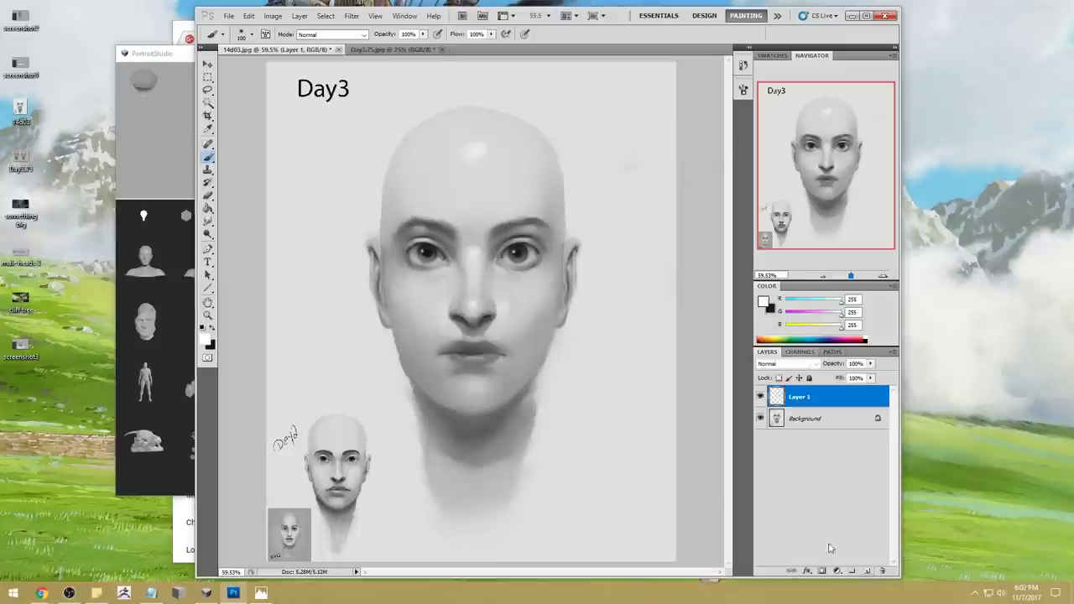
pyautogui.press(']')
pyautogui.press(']')
# Set the foreground colour to black and return to the Brush tool
pyautogui.click(760, 304)
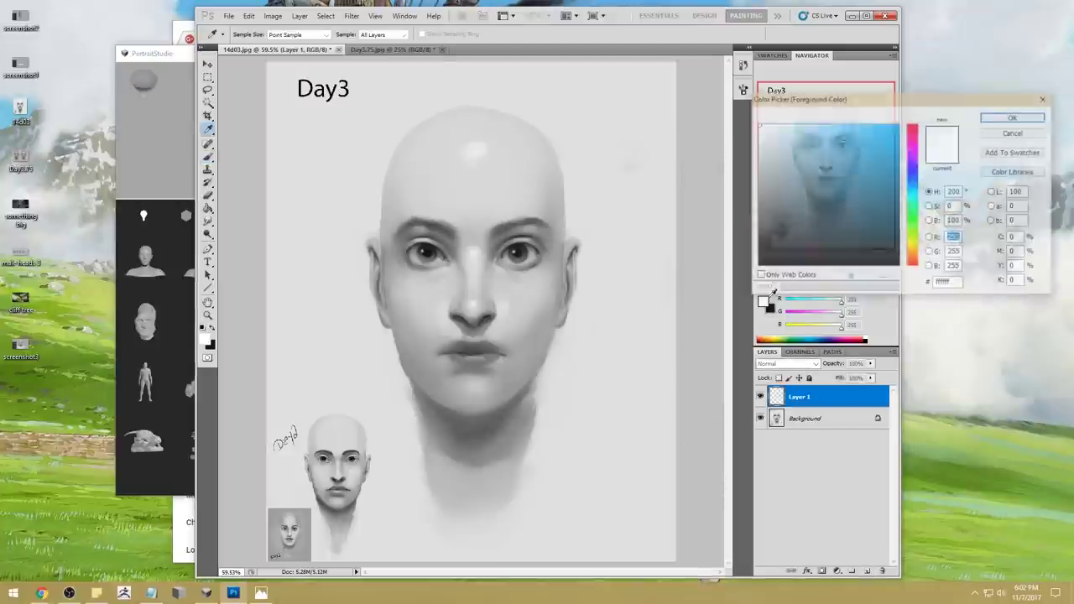
pyautogui.moveTo(774, 252); pyautogui.dragTo(700, 277)
pyautogui.click(1013, 117)
pyautogui.press('b')
# Lower the brush opacity to 6% and set its size to 400 px
pyautogui.click(424, 33)
pyautogui.click(713, 110)
pyautogui.press(']')
pyautogui.press(']')
pyautogui.press(']')
pyautogui.press('[')
pyautogui.press('[')
pyautogui.click(423, 33)
pyautogui.click(401, 45)
pyautogui.press('[')
pyautogui.press('[')
pyautogui.press('[')
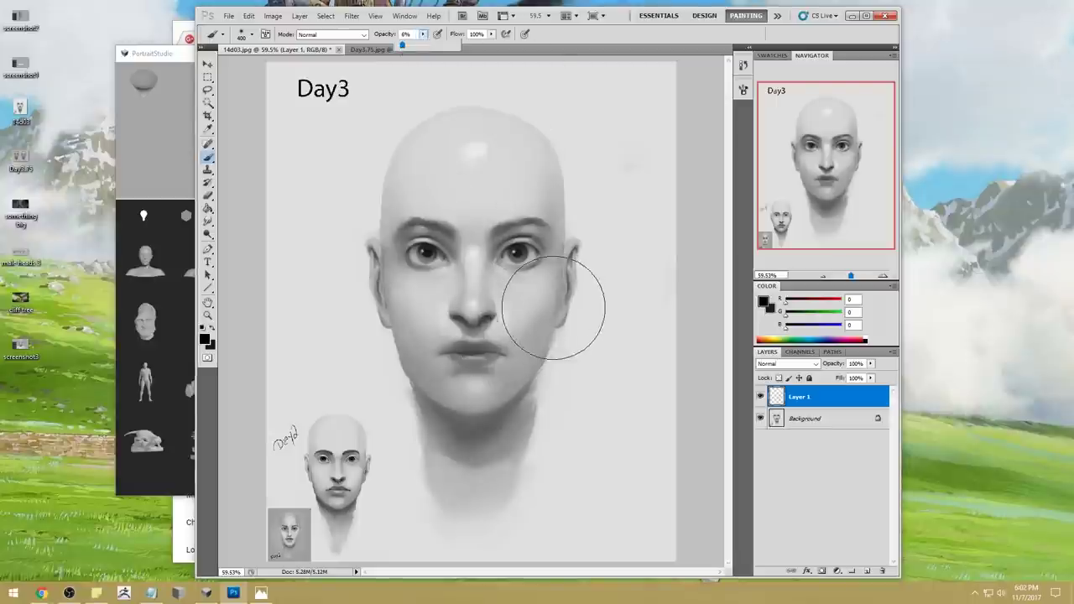
pyautogui.press(']')
pyautogui.press(']')
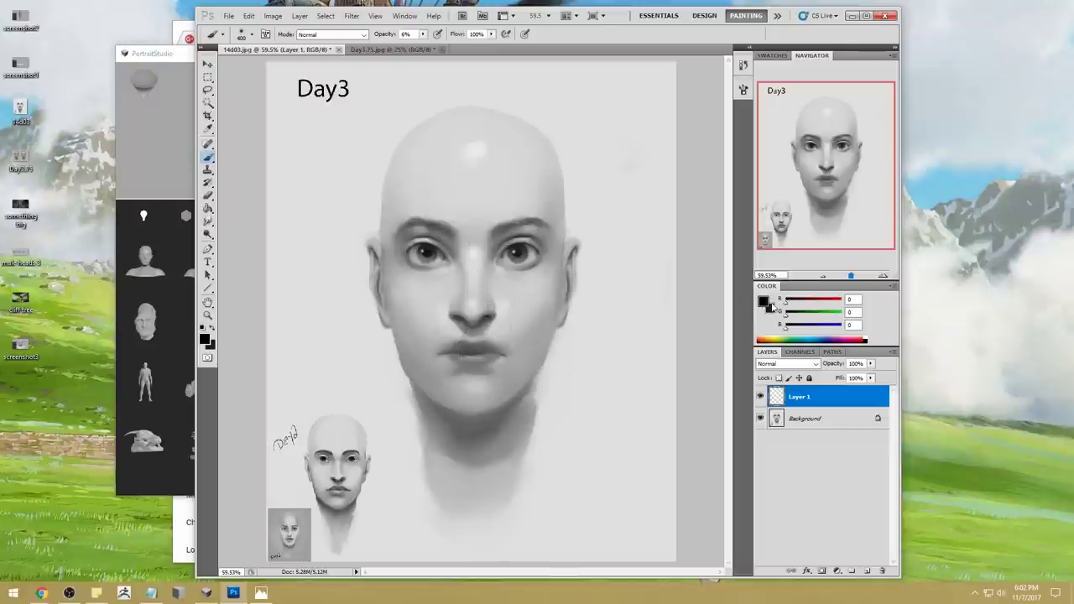
pyautogui.click(762, 302)
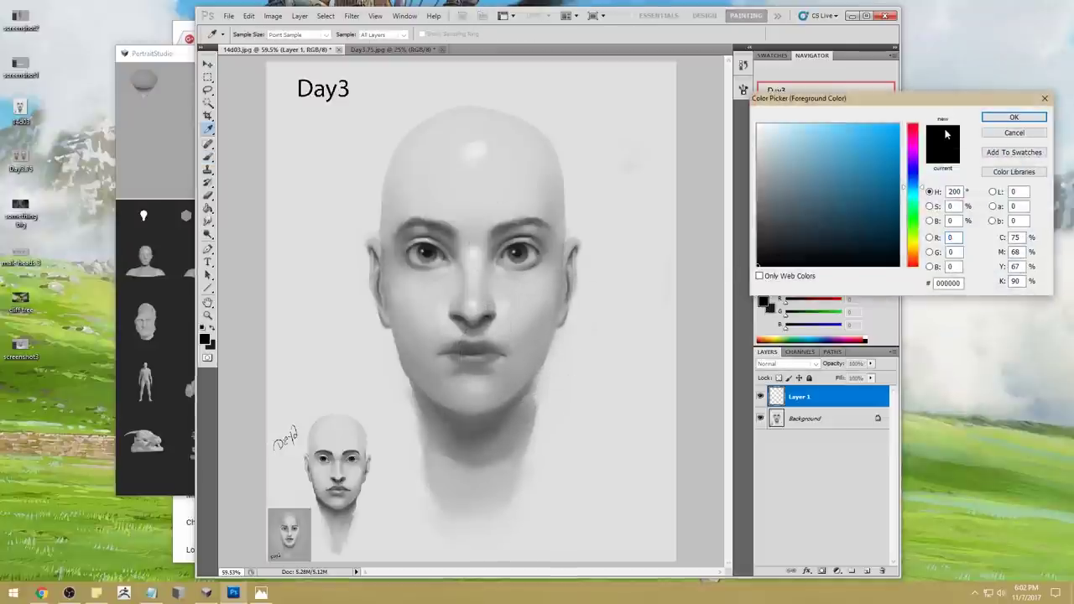
pyautogui.click(1040, 118)
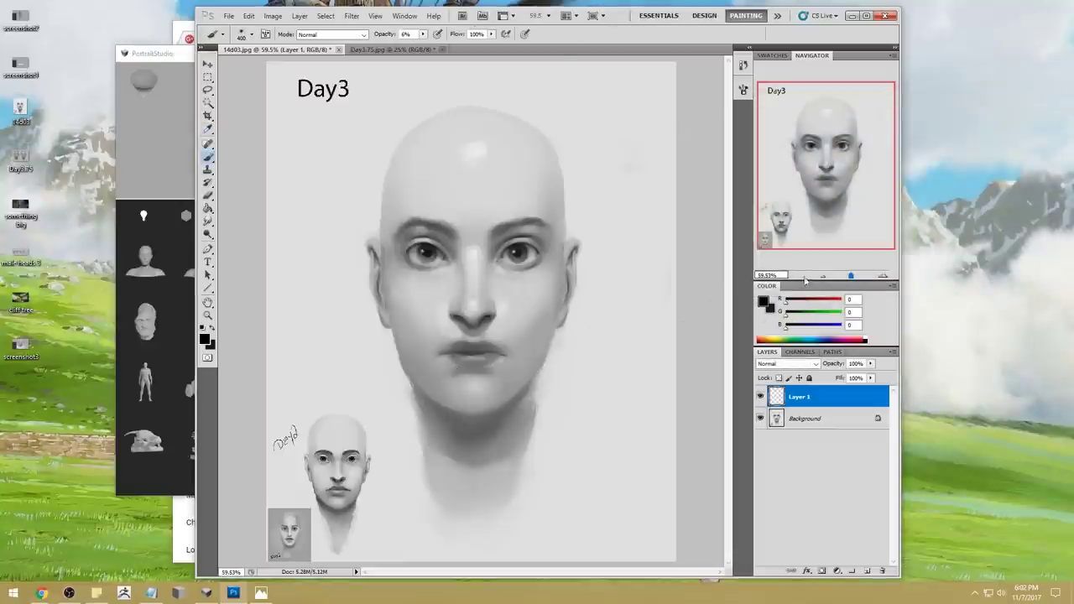
pyautogui.click(422, 34)
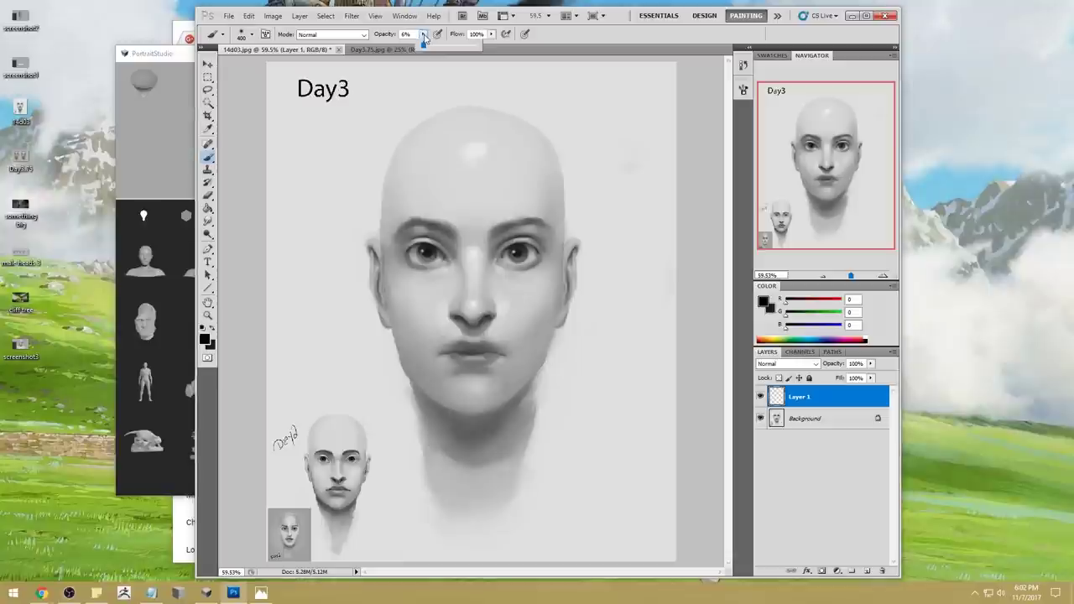
pyautogui.click(678, 95)
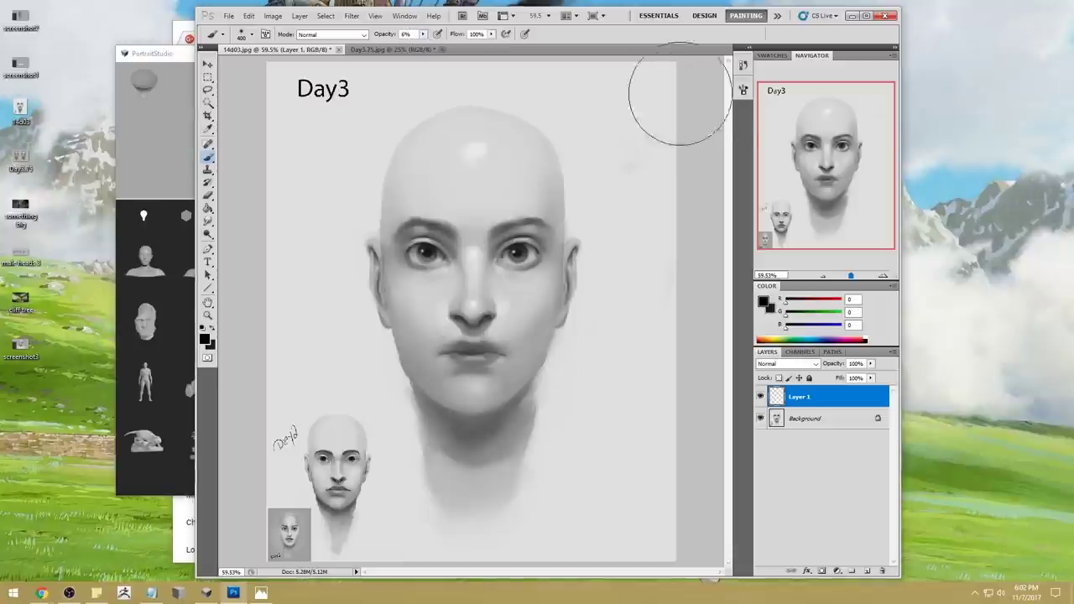
# Softly shade the cheek beside the mouth on Layer 1 and set the layer's blend mode to Darken
pyautogui.moveTo(529, 339); pyautogui.dragTo(535, 339)
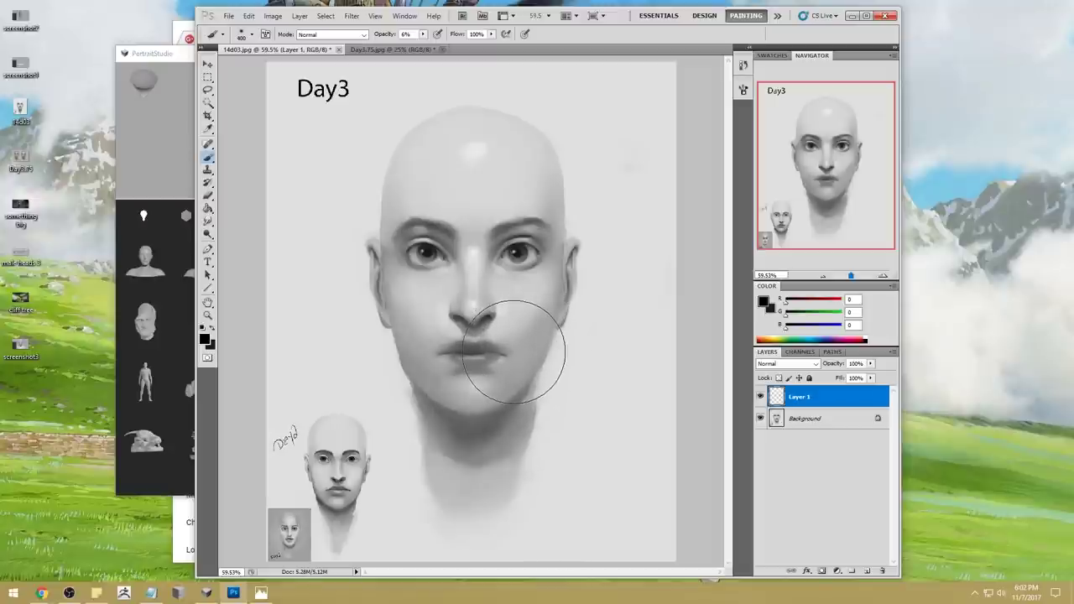
pyautogui.moveTo(509, 357)
pyautogui.mouseDown()
pyautogui.moveTo(511, 343)
pyautogui.moveTo(592, 345)
pyautogui.mouseUp()
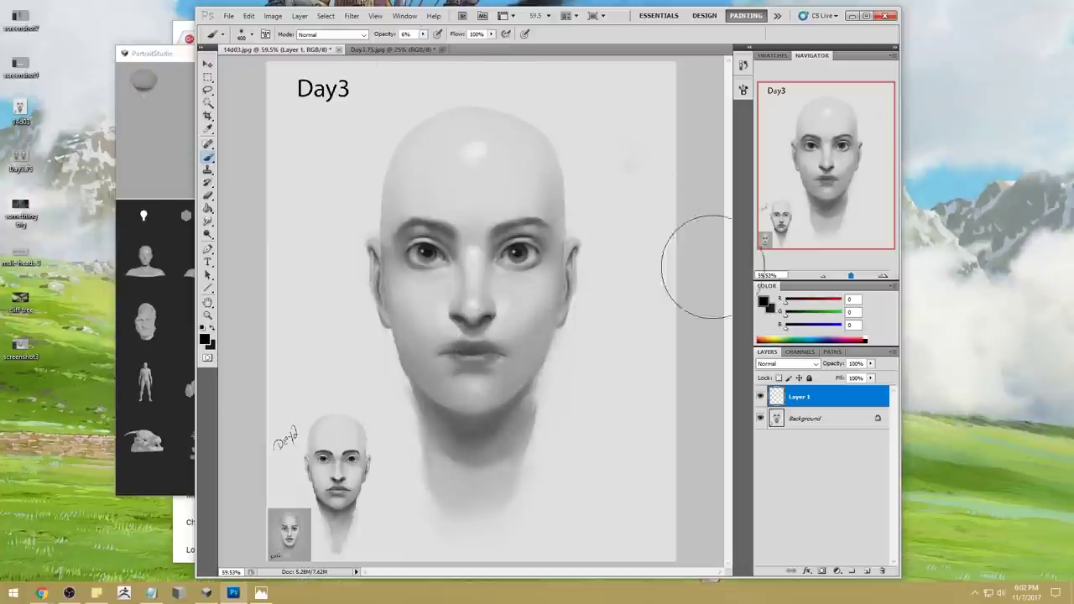
pyautogui.click(787, 363)
pyautogui.click(767, 103)
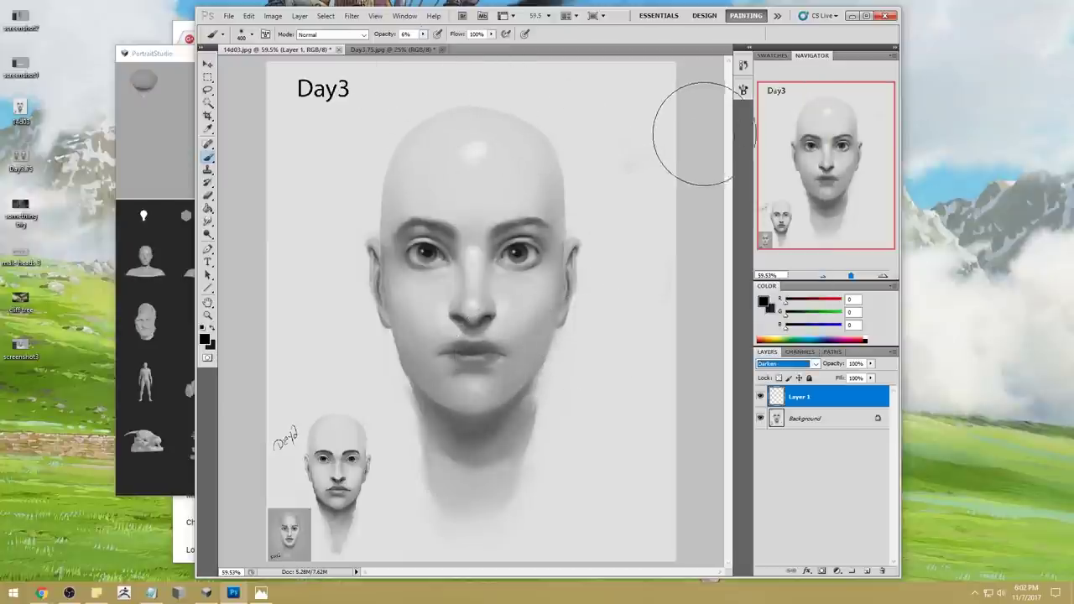
# Reduce the soft brush to 60 px to work on the right-hand corner of the mouth
pyautogui.press('[')
pyautogui.press('[')
pyautogui.press('[')
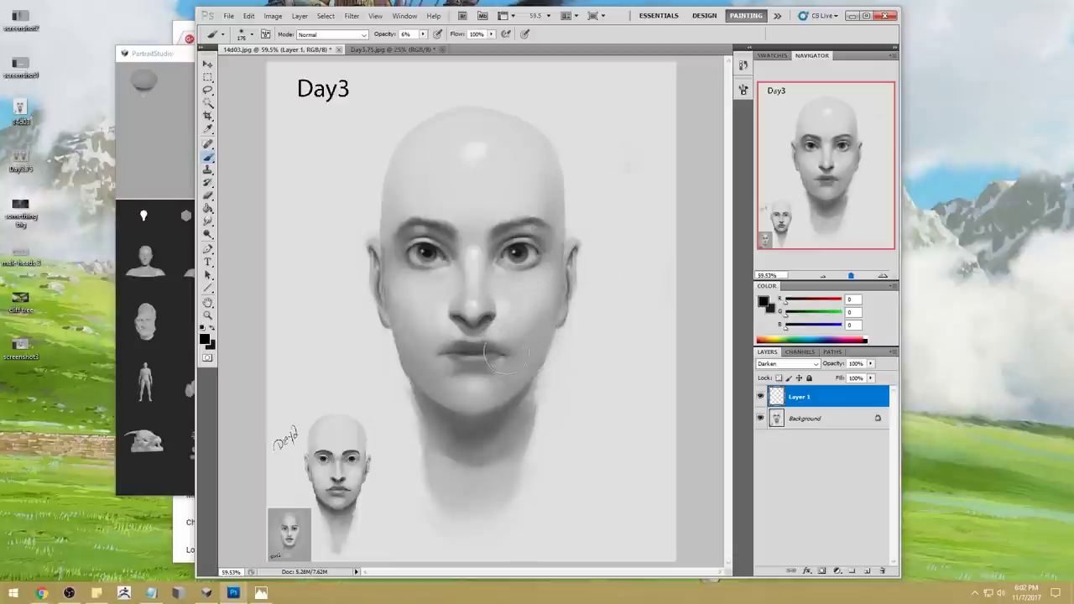
pyautogui.press('[')
pyautogui.press('[')
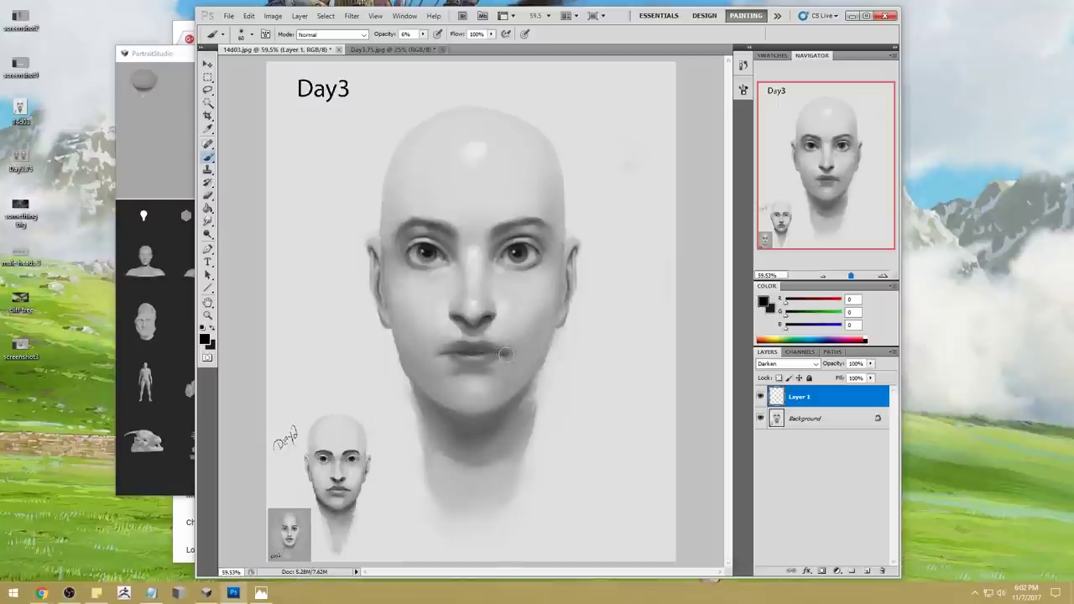
# Darken the left-hand corner of the mouth with the soft black brush, adjusting its size down to 100 px
pyautogui.press(']')
pyautogui.press(']')
pyautogui.press(']')
pyautogui.press(']')
pyautogui.press(']')
pyautogui.press(']')
pyautogui.press(']')
pyautogui.press(']')
pyautogui.press(']')
pyautogui.press(']')
pyautogui.press(']')
pyautogui.press('[')
pyautogui.moveTo(438, 353); pyautogui.dragTo(437, 355)
pyautogui.press('[')
pyautogui.press('[')
pyautogui.press('[')
pyautogui.press('[')
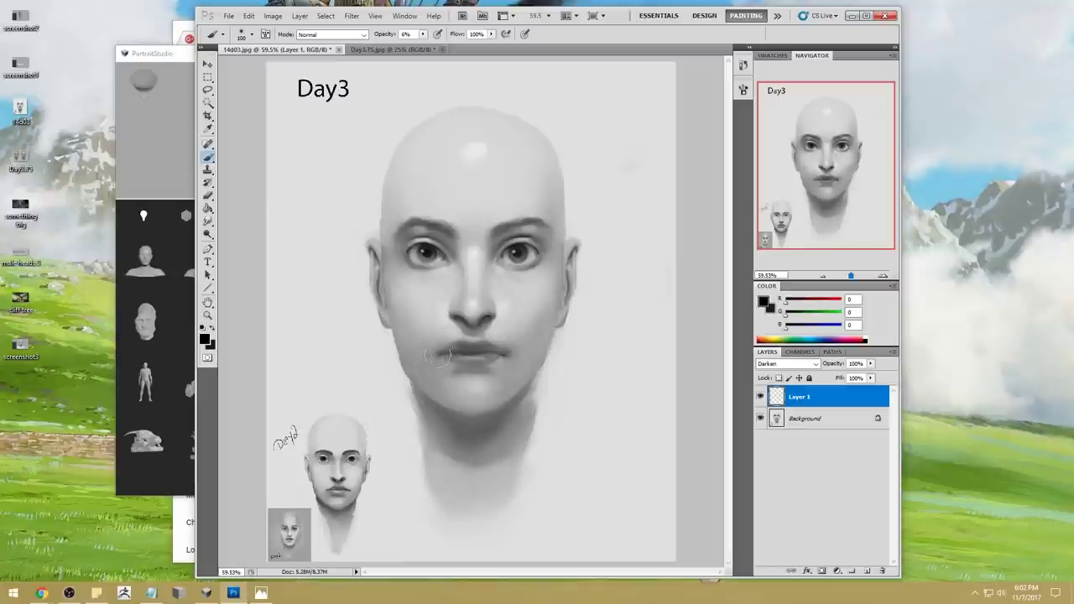
# Build up the soft shading around the mouth with a larger brush and switch to the Eraser
pyautogui.press(']')
pyautogui.press(']')
pyautogui.press('e')
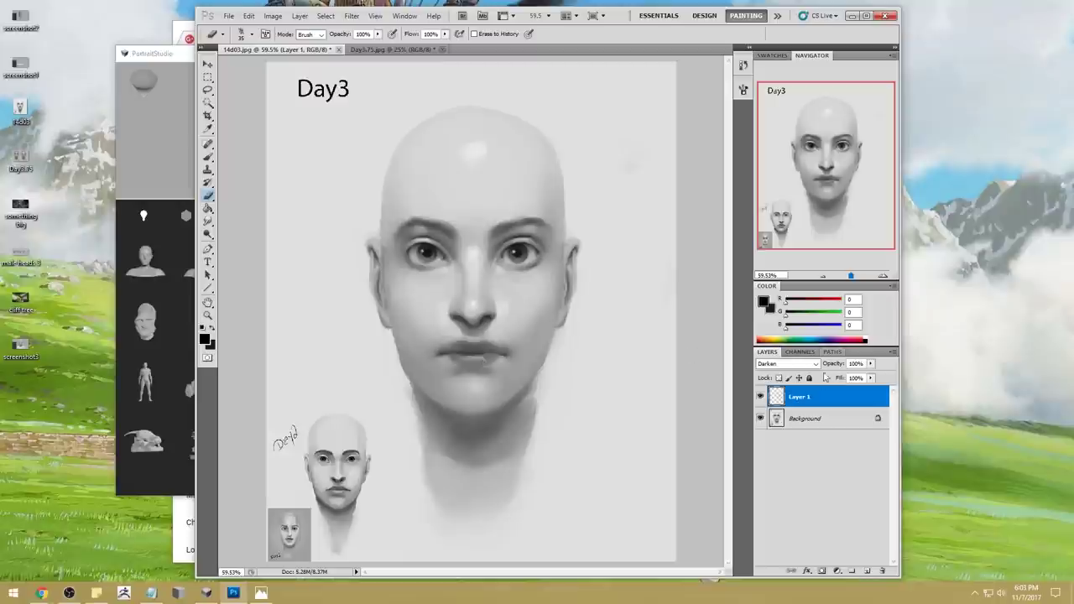
# Toggle the visibility of Layer 1 repeatedly to compare the portrait with and without the added shading
pyautogui.click(760, 397)
pyautogui.click(760, 398)
pyautogui.click(761, 397)
pyautogui.click(760, 398)
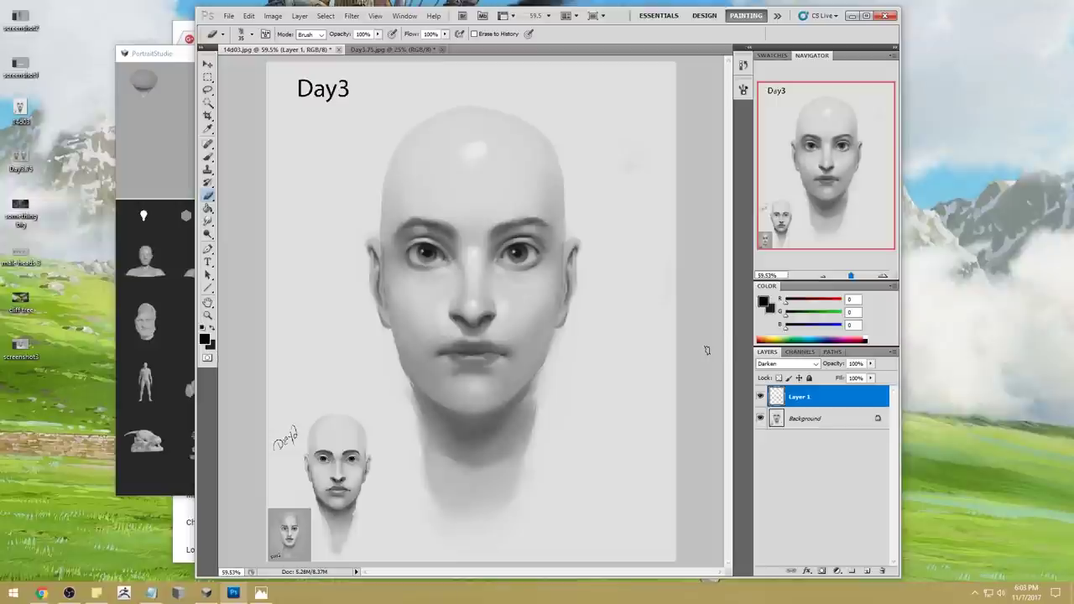
pyautogui.click(760, 396)
pyautogui.click(760, 396)
# Merge Layer 1 down into the Background and copy the whole finished portrait
pyautogui.rightClick(831, 400)
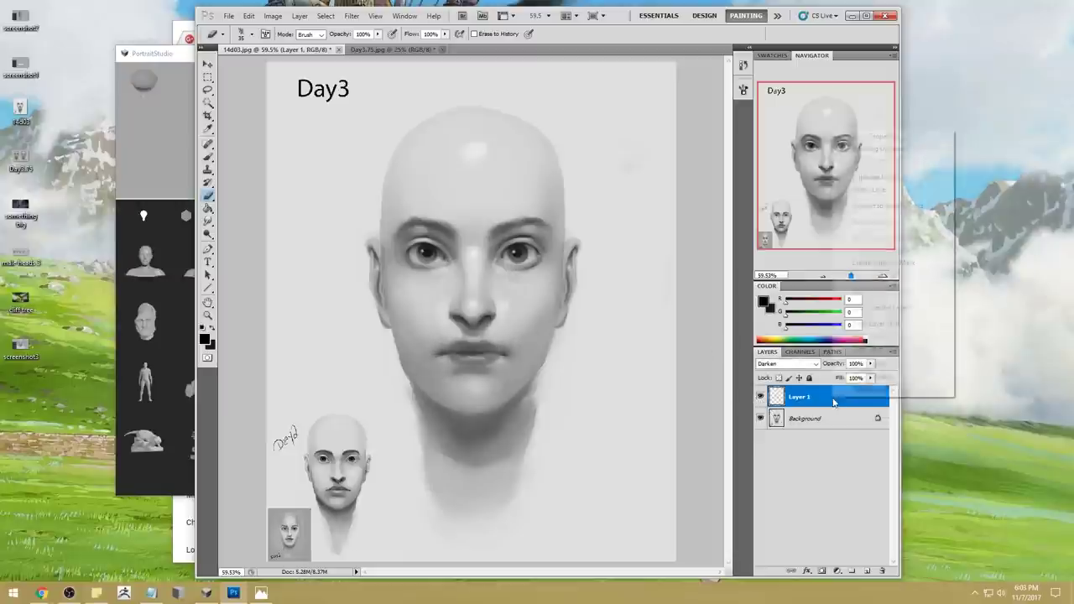
pyautogui.click(864, 363)
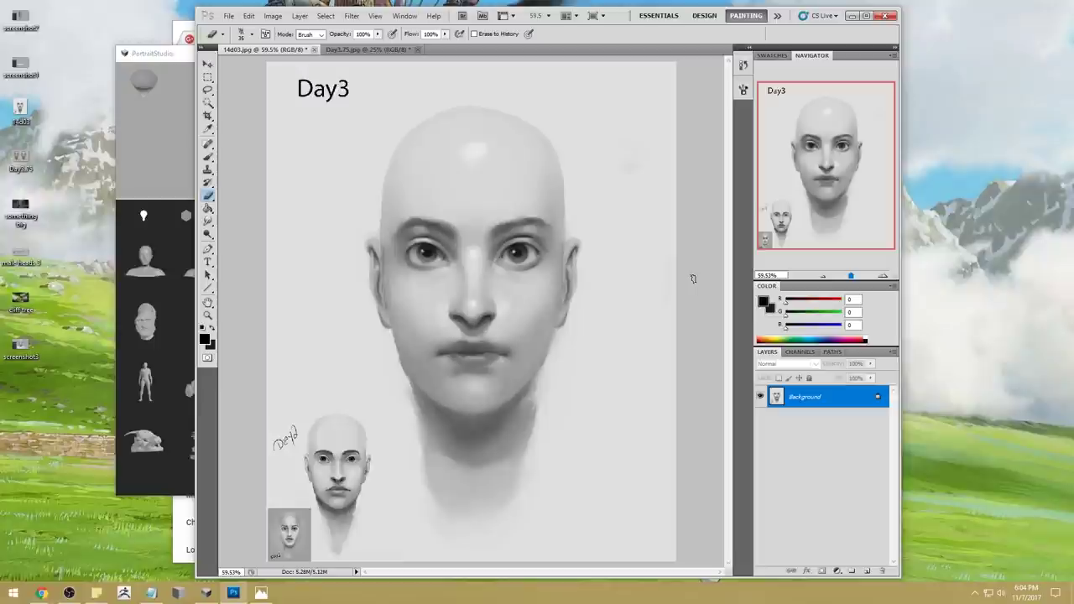
pyautogui.hotkey('ctrl', 'a')
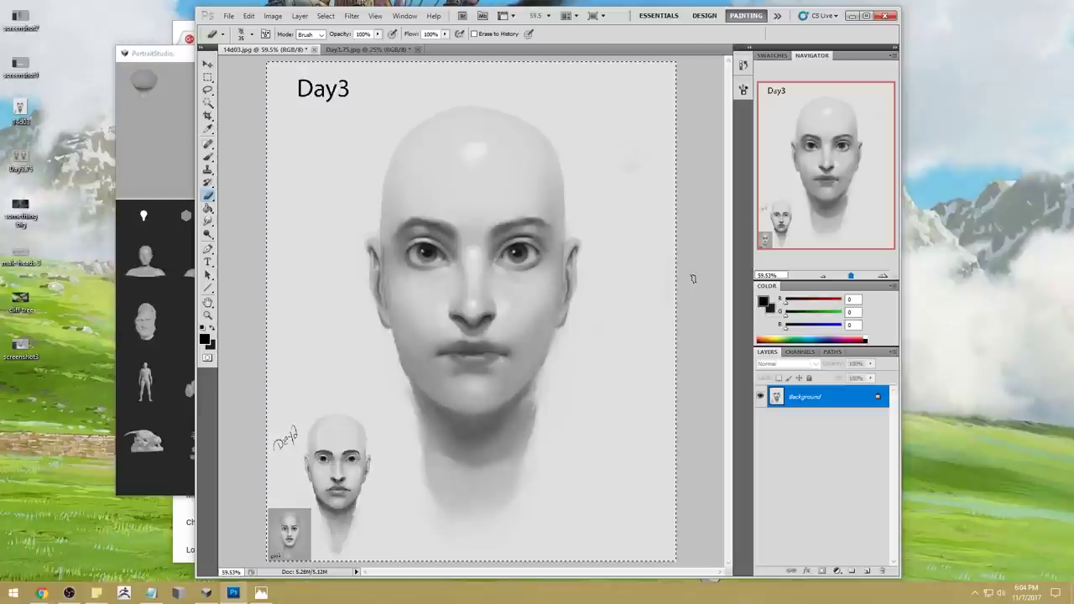
# Return the document to its original opened state in the history and paste the copied portrait as a new layer above it
pyautogui.click(742, 65)
pyautogui.moveTo(726, 482); pyautogui.dragTo(728, 75)
pyautogui.click(701, 78)
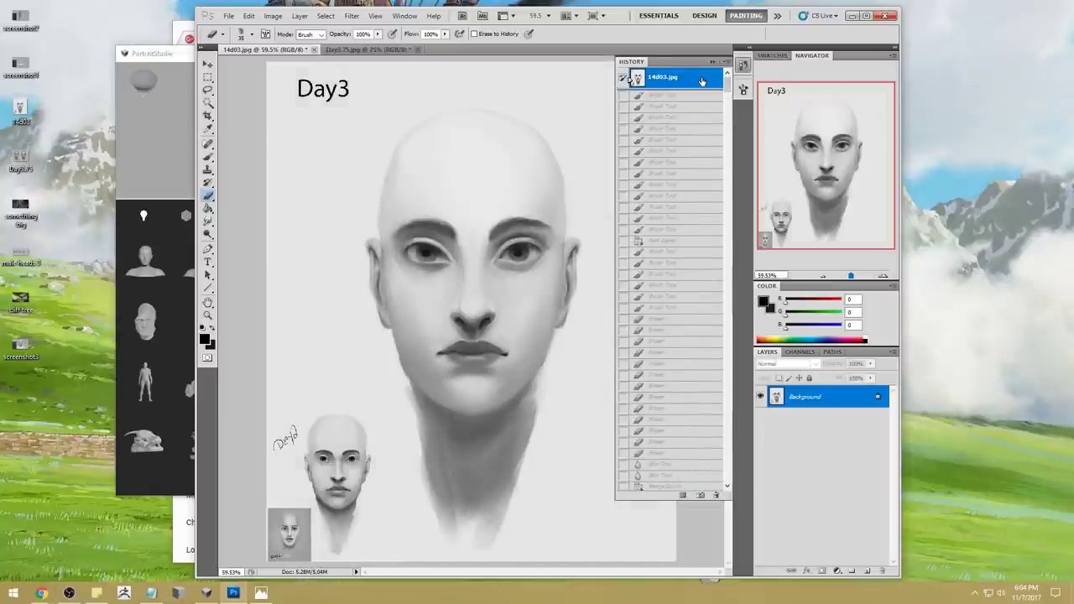
pyautogui.hotkey('ctrl', 'v')
pyautogui.click(712, 62)
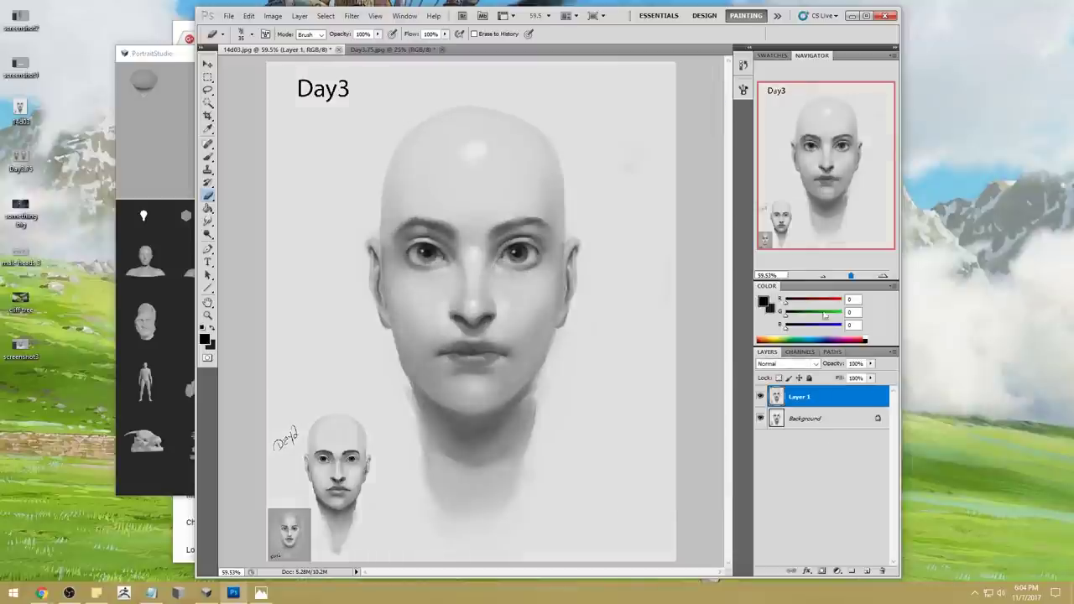
# Toggle the visibility of Layer 1 repeatedly to compare the original portrait with the reworked version, leaving it hidden
pyautogui.click(760, 396)
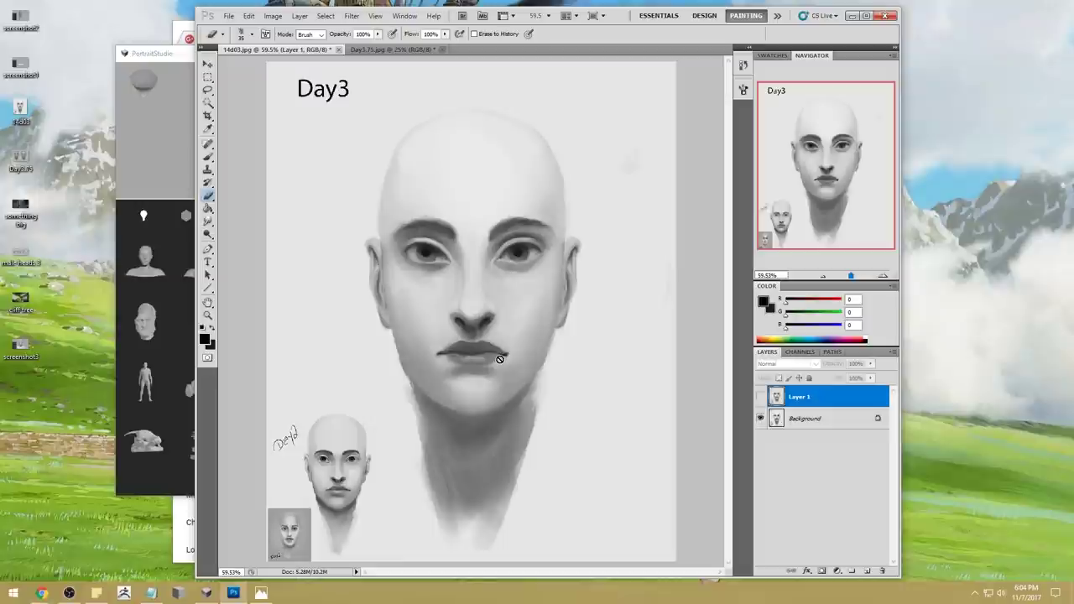
pyautogui.click(760, 397)
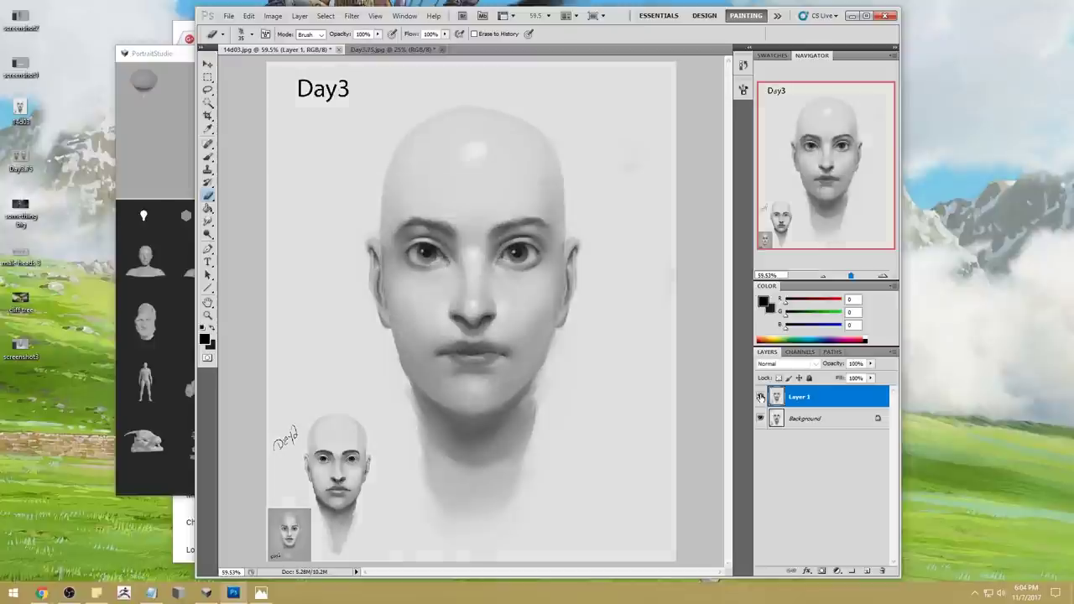
pyautogui.click(760, 397)
pyautogui.click(760, 397)
pyautogui.click(760, 397)
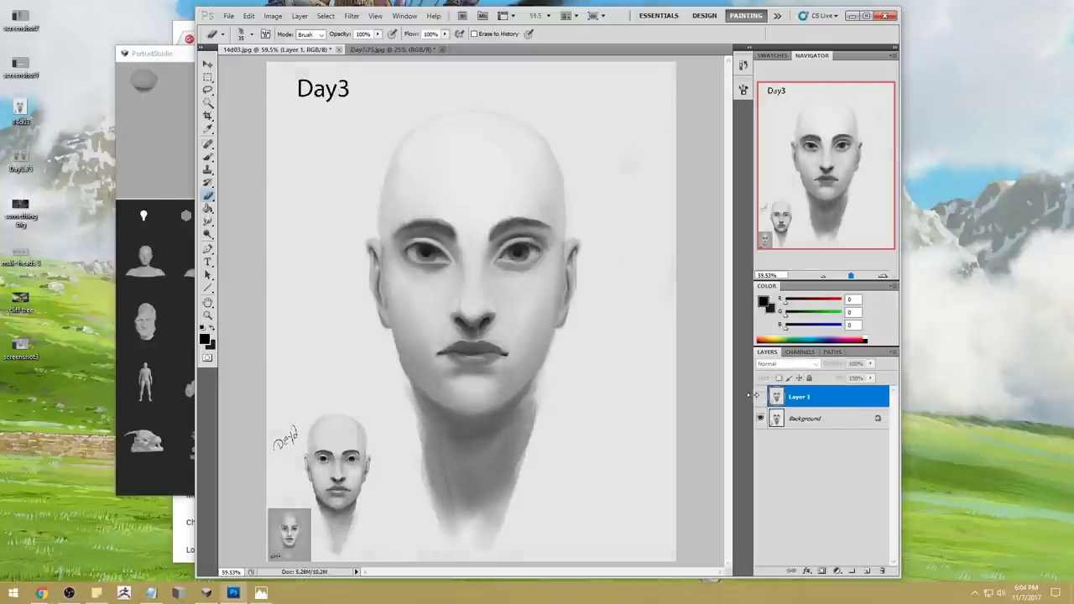
pyautogui.click(760, 398)
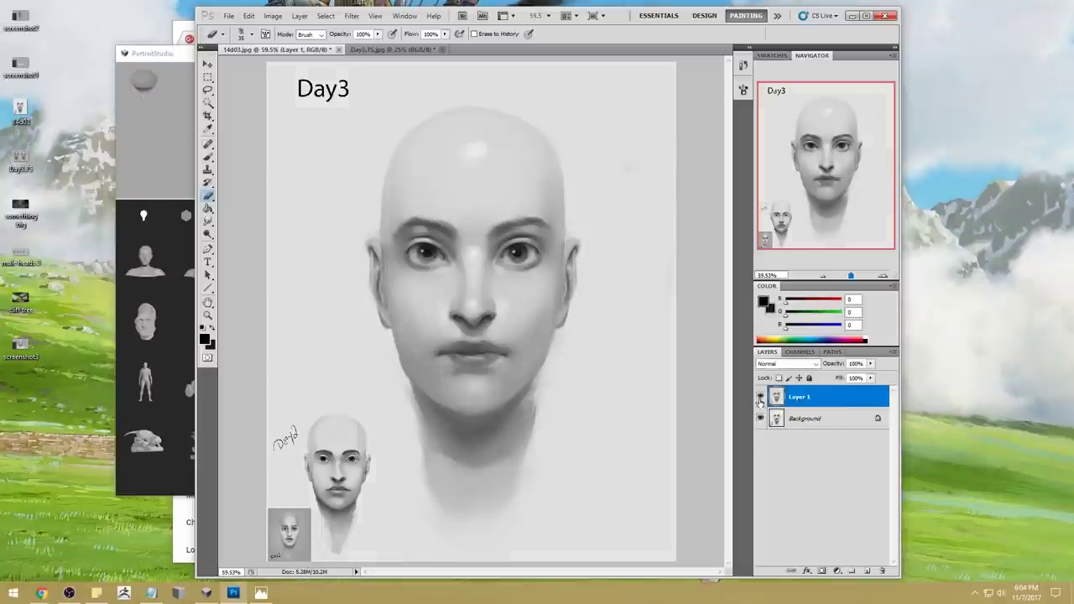
pyautogui.click(761, 396)
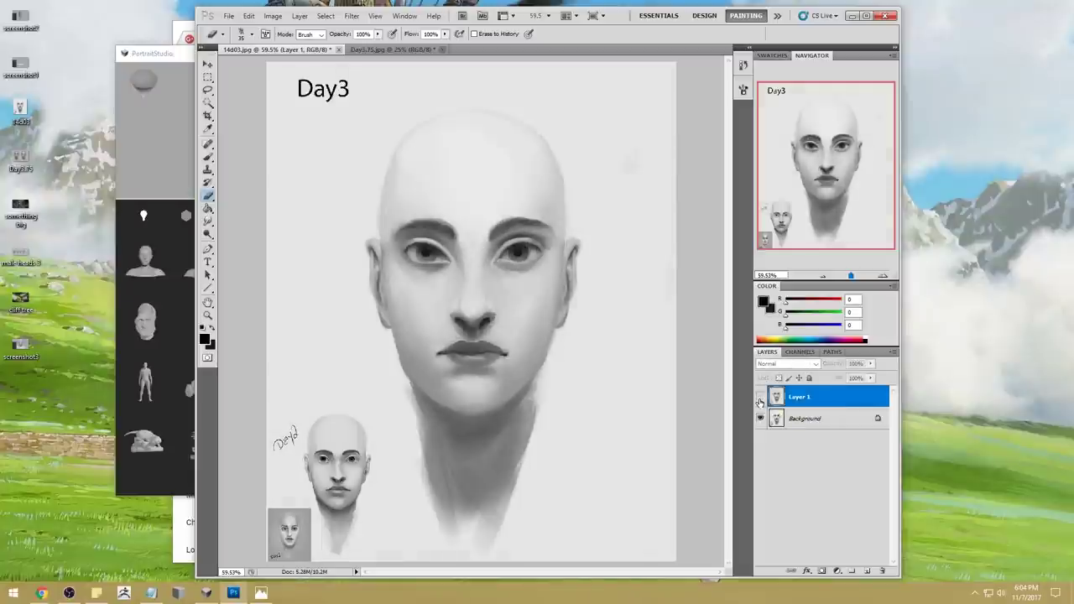
# Sample the original portrait's forehead tone in the foreground Color Picker and shift the hue to orange to try matching skin tones
pyautogui.click(763, 302)
pyautogui.click(473, 168)
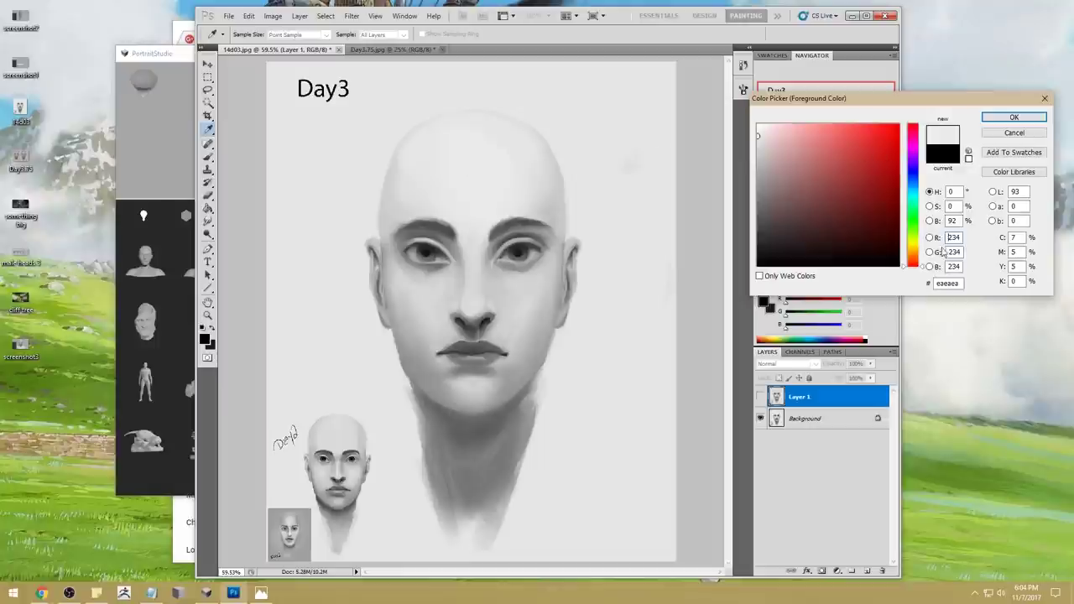
pyautogui.moveTo(914, 261); pyautogui.dragTo(914, 254)
pyautogui.click(782, 137)
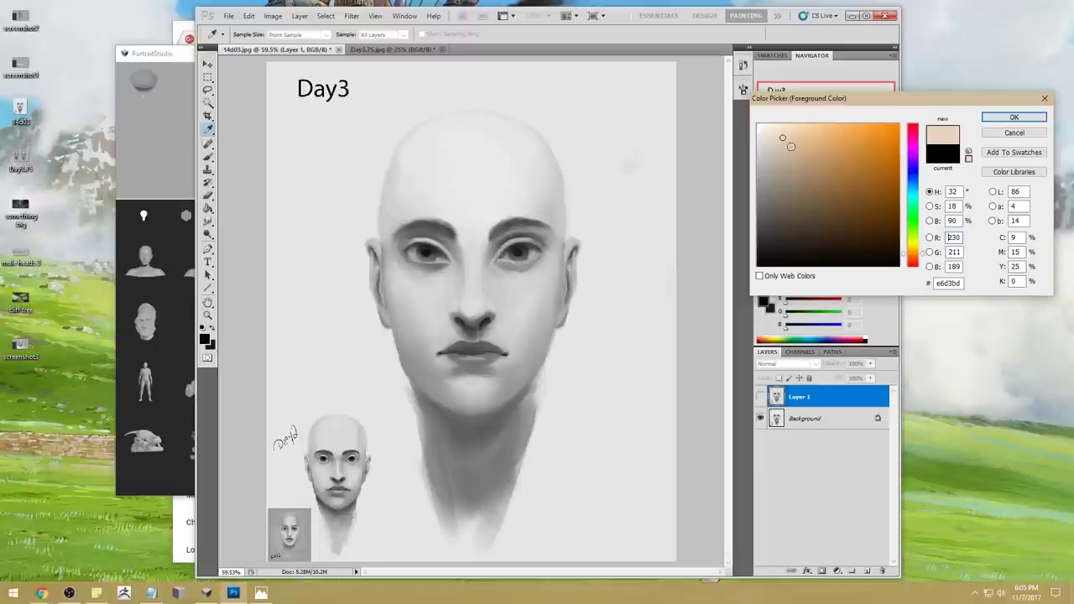
pyautogui.click(789, 149)
pyautogui.moveTo(918, 254); pyautogui.dragTo(920, 264)
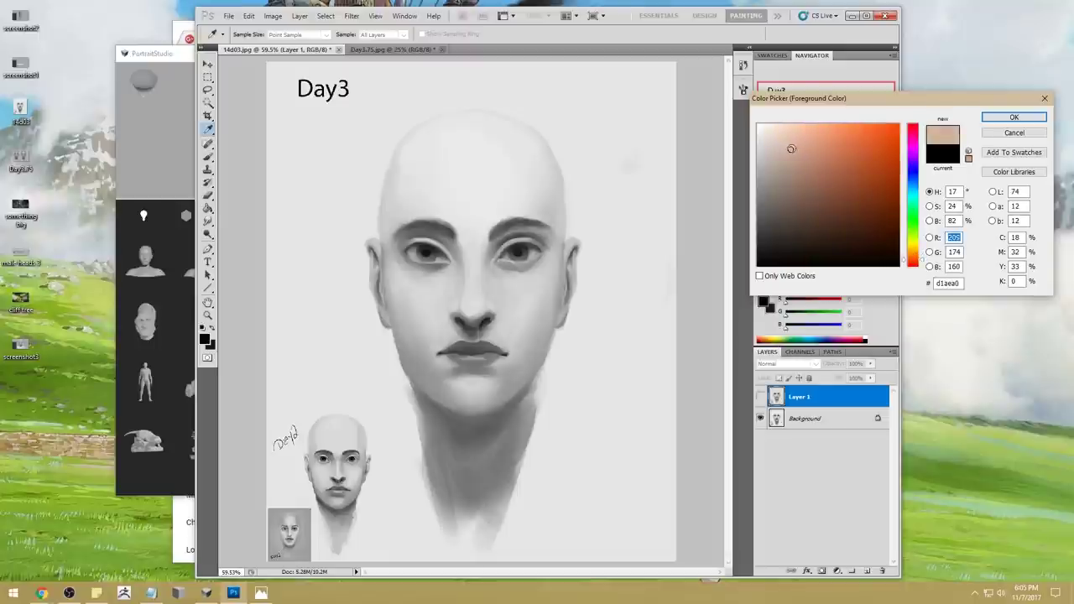
# Compare darker and lighter skin tones with their pure greys in the picker, discard the colour choice and show Layer 1 again
pyautogui.click(787, 162)
pyautogui.moveTo(786, 162); pyautogui.dragTo(796, 153)
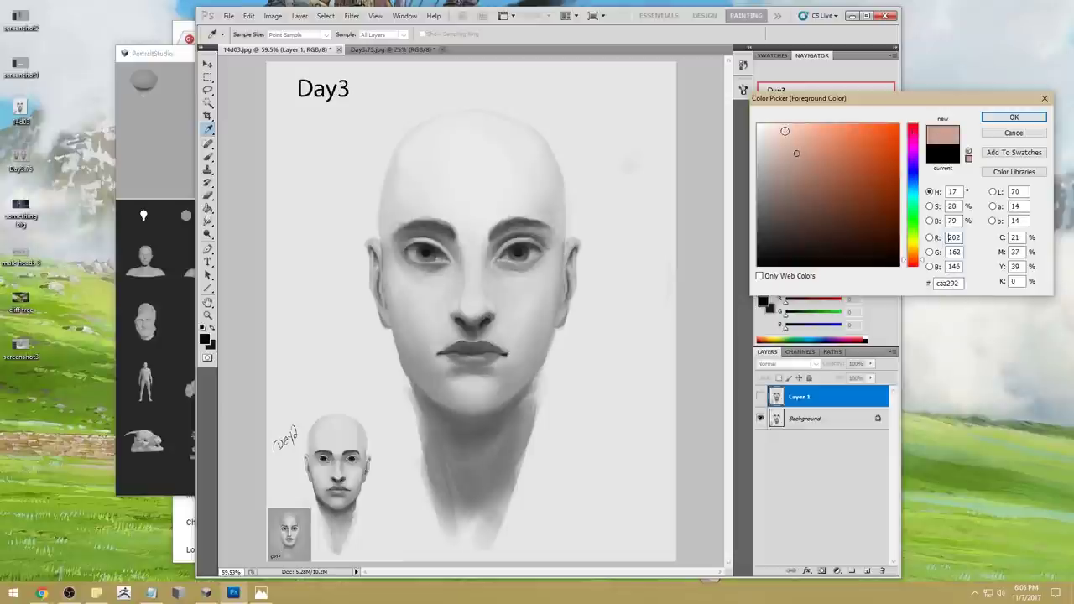
pyautogui.click(784, 130)
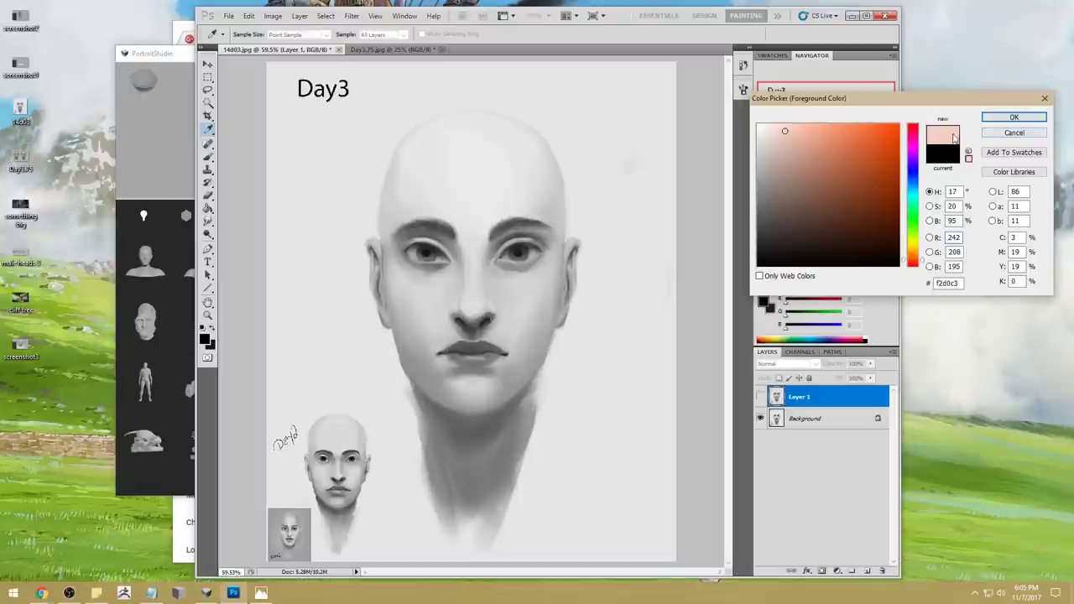
pyautogui.moveTo(797, 148); pyautogui.dragTo(754, 150)
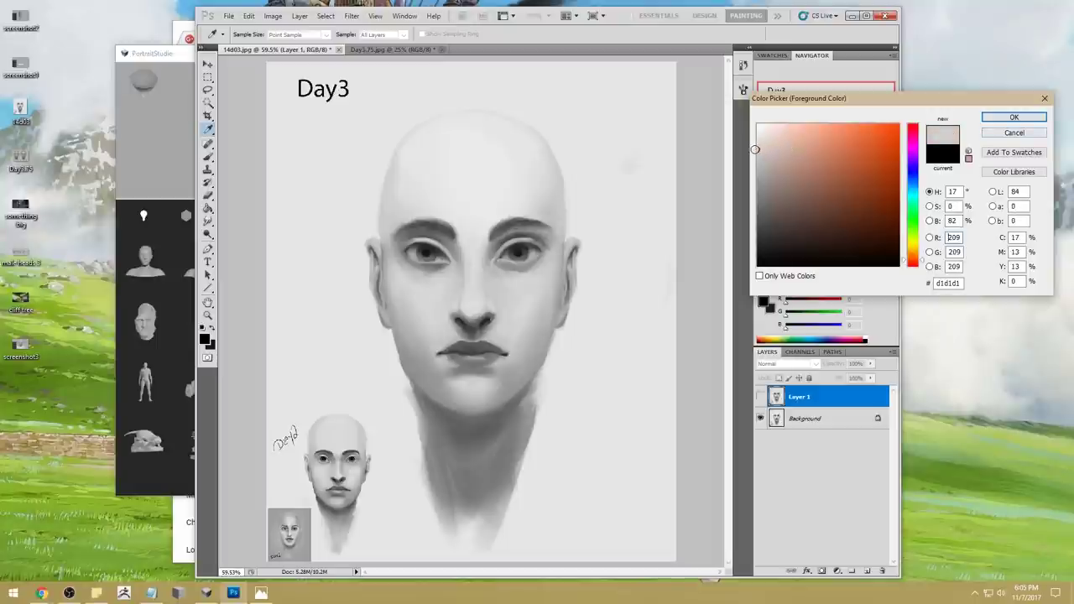
pyautogui.click(787, 149)
pyautogui.moveTo(787, 149)
pyautogui.mouseDown()
pyautogui.moveTo(754, 151)
pyautogui.moveTo(749, 164)
pyautogui.mouseUp()
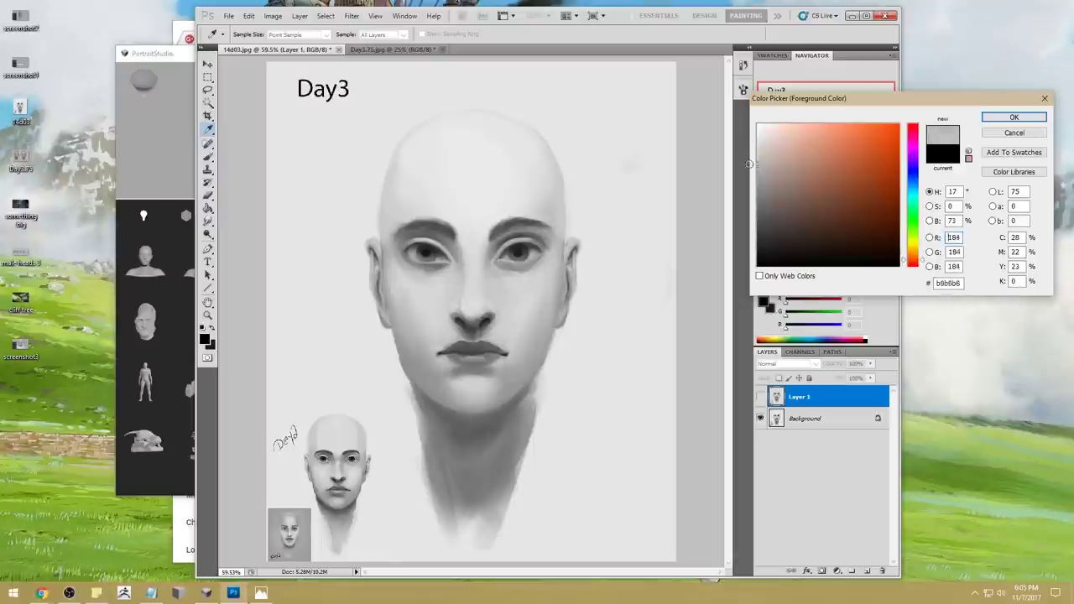
pyautogui.click(1014, 133)
pyautogui.press('b')
pyautogui.click(761, 396)
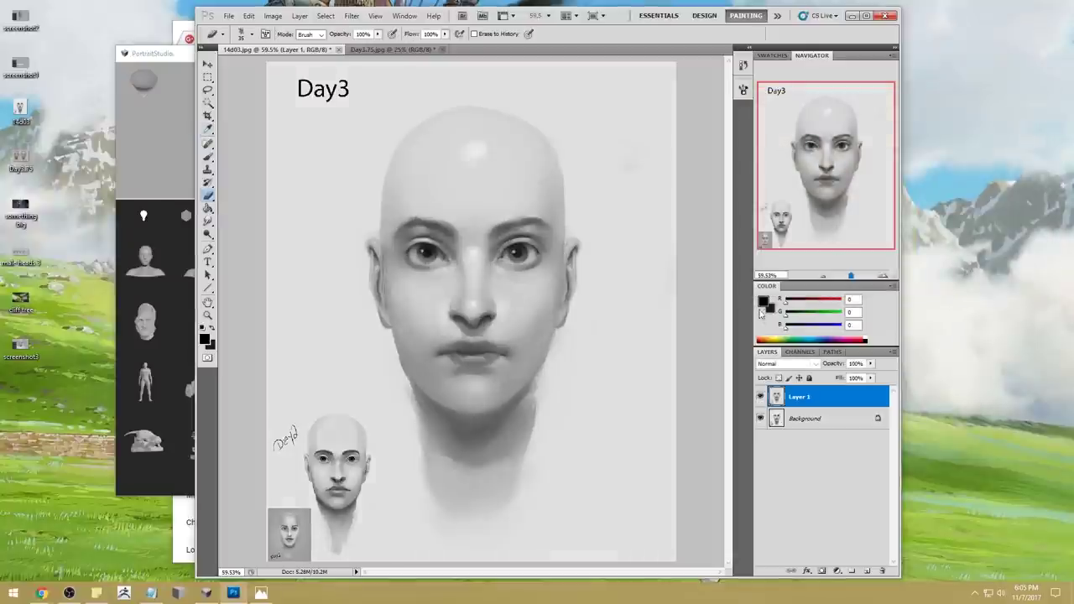
# Sample the reworked portrait's cheek tone in the foreground Color Picker and try equivalent orange and reddish skin tones
pyautogui.click(760, 309)
pyautogui.click(547, 298)
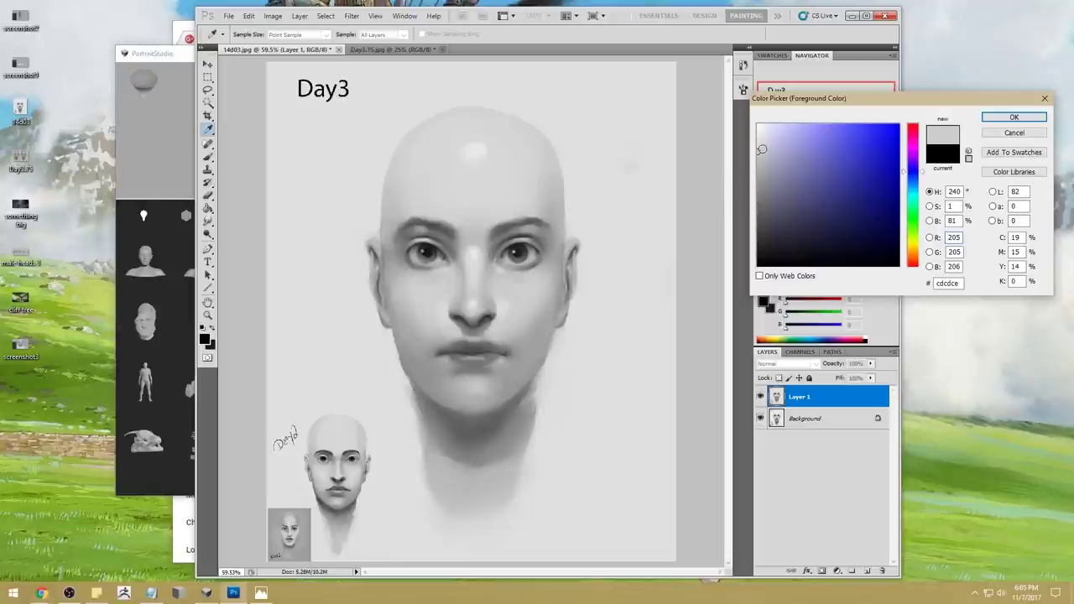
pyautogui.click(913, 258)
pyautogui.click(914, 264)
pyautogui.moveTo(914, 264); pyautogui.dragTo(915, 258)
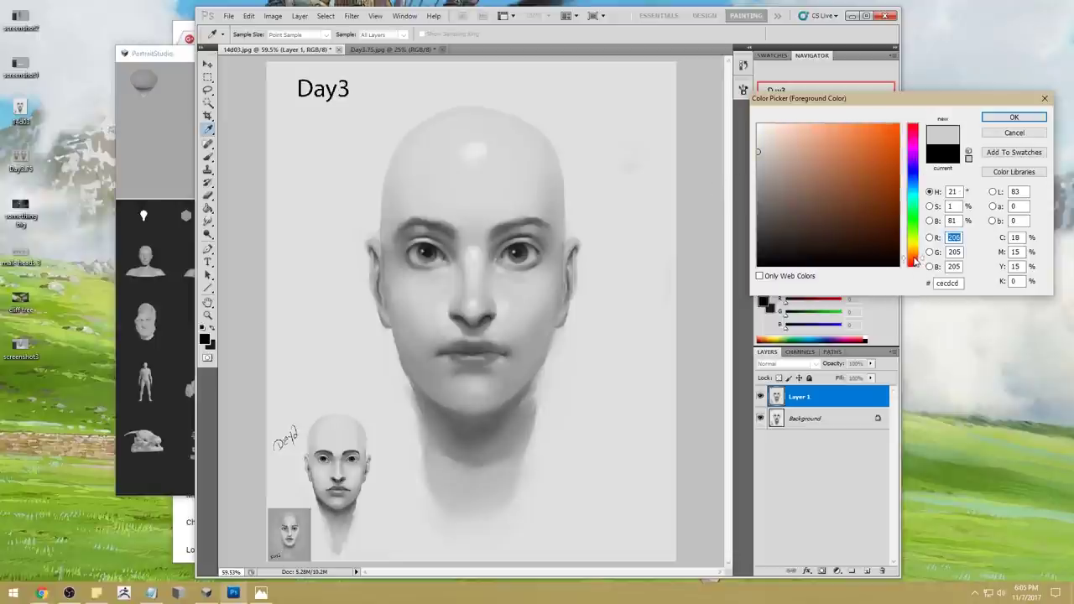
pyautogui.moveTo(766, 161); pyautogui.dragTo(797, 149)
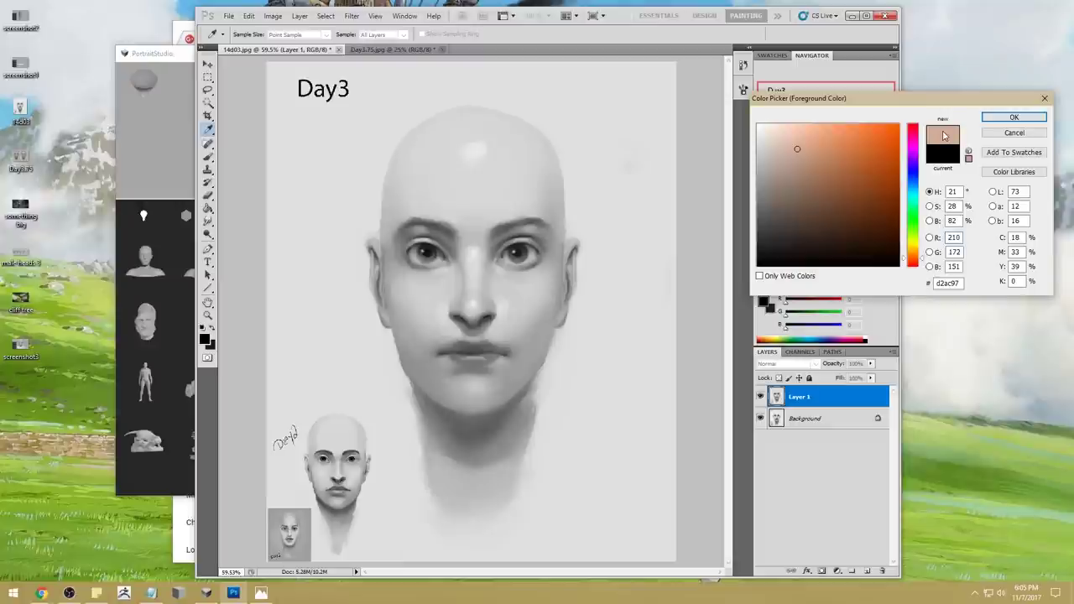
pyautogui.moveTo(923, 258); pyautogui.dragTo(924, 261)
pyautogui.click(790, 143)
pyautogui.click(792, 145)
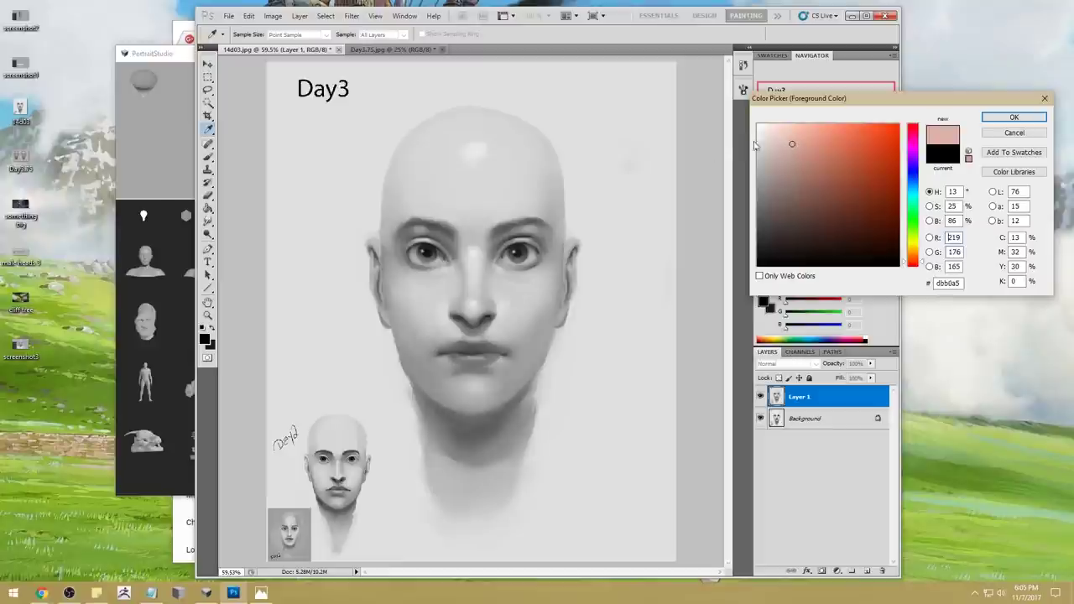
# Sample the highlights on the forehead, nose tip and nose bridge to check their brightness, and discard the colour choice
pyautogui.click(475, 148)
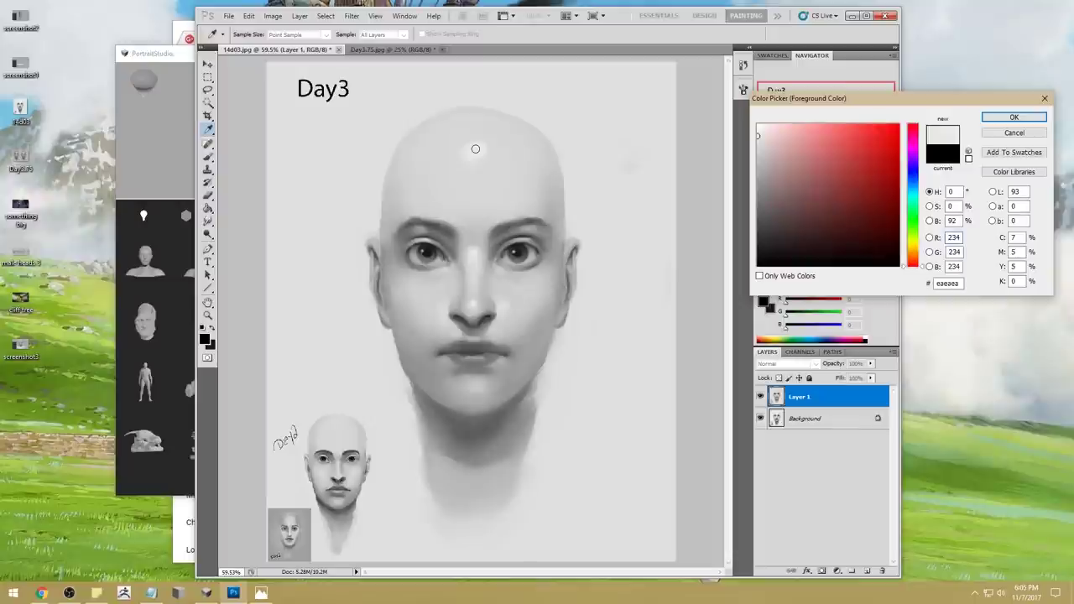
pyautogui.click(479, 300)
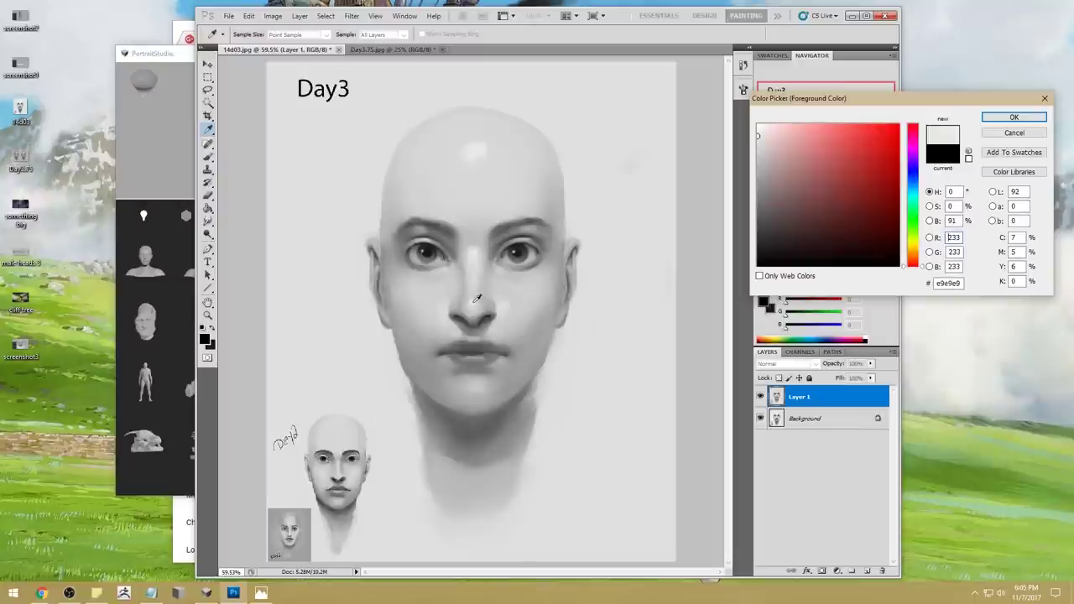
pyautogui.click(472, 254)
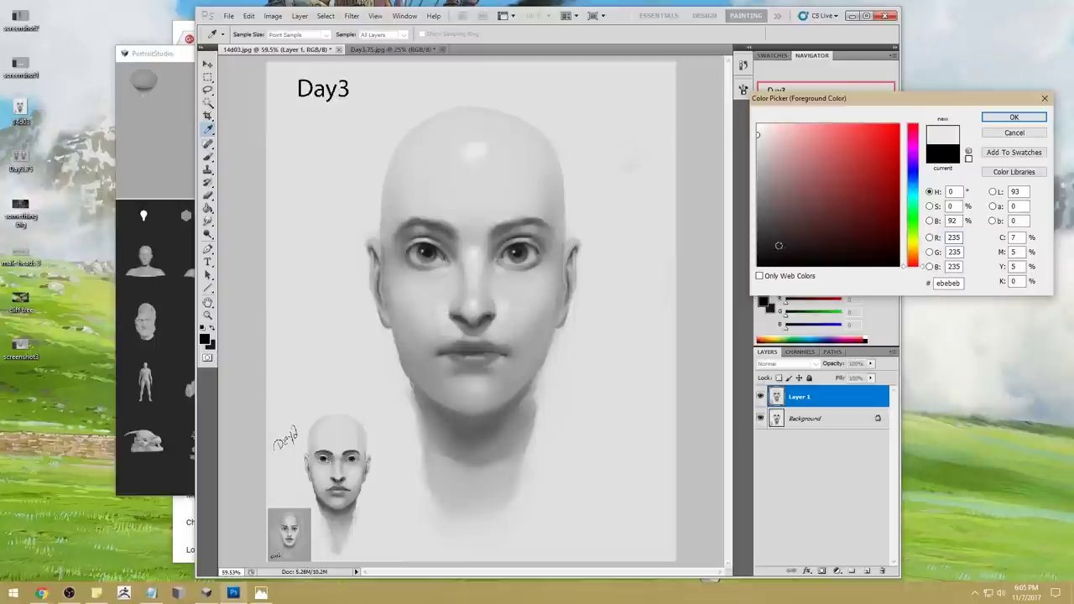
pyautogui.click(1040, 134)
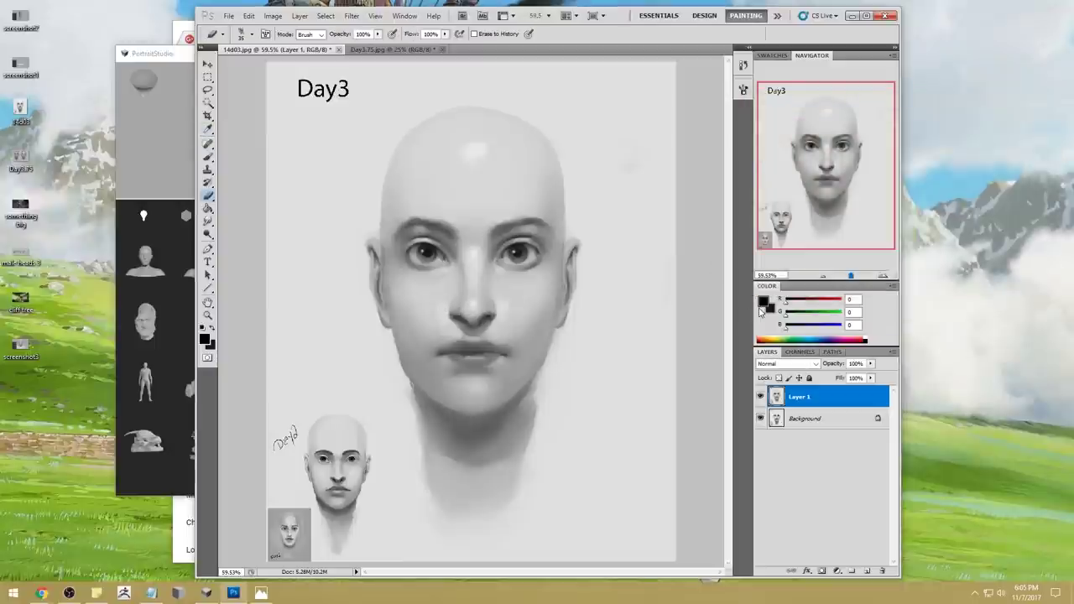
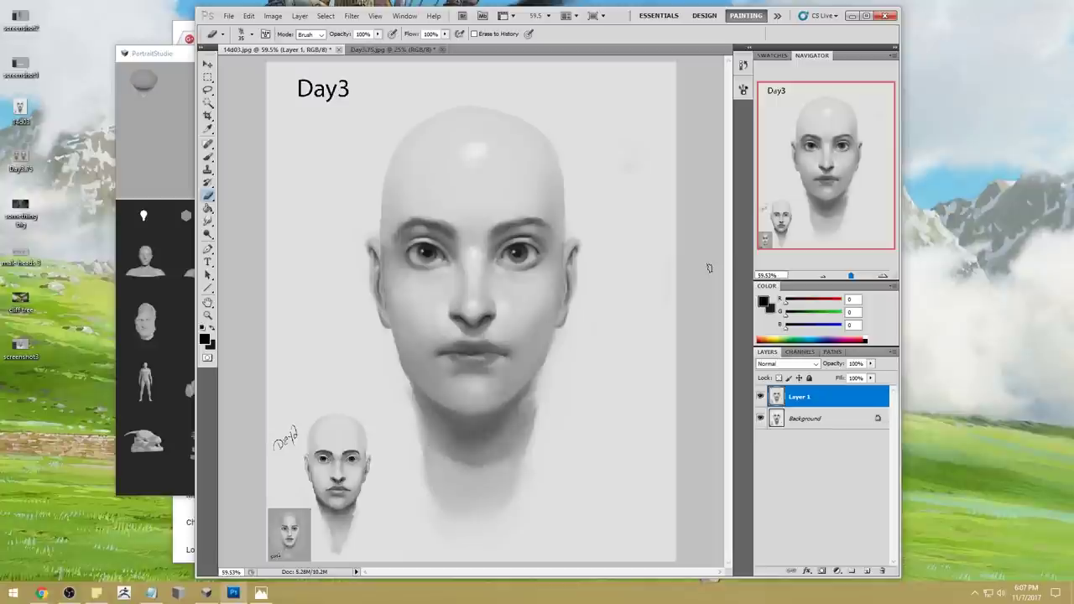
# Switch Layer 1 off and on several times to review the portrait before and after the rework, leaving it visible
pyautogui.click(760, 397)
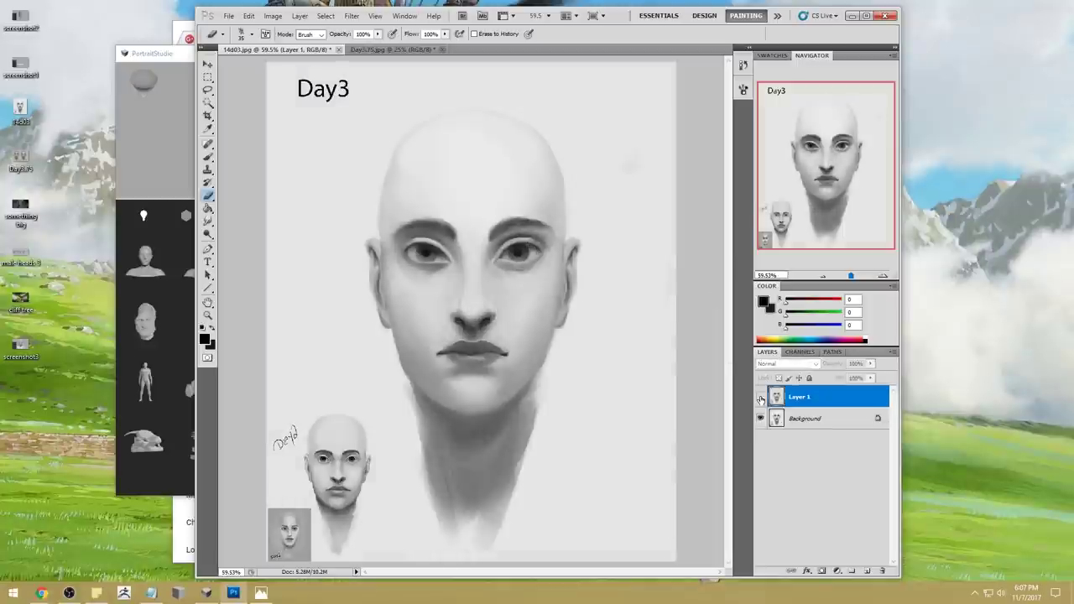
pyautogui.click(761, 397)
pyautogui.click(760, 397)
pyautogui.click(760, 397)
pyautogui.click(760, 397)
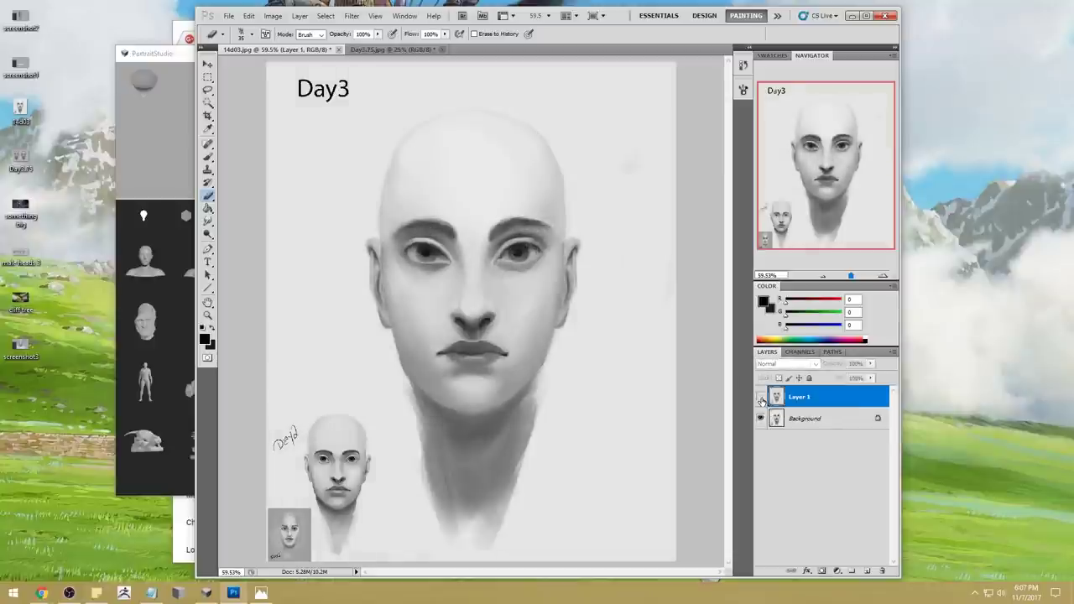
pyautogui.click(760, 397)
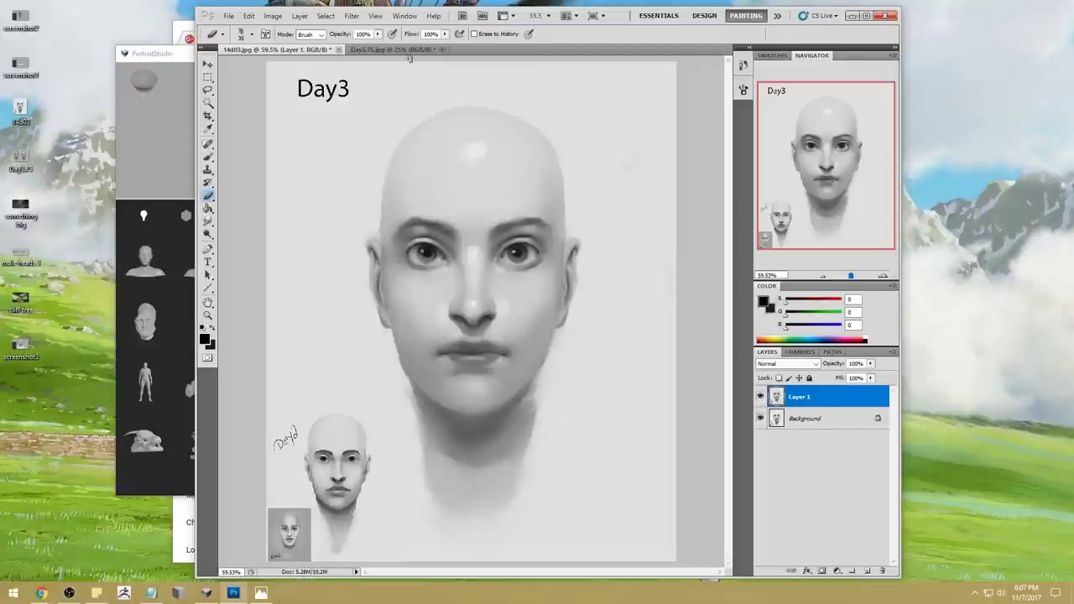
# Flatten the image and close 14d03.jpg, saving its changes
pyautogui.rightClick(839, 401)
pyautogui.click(847, 389)
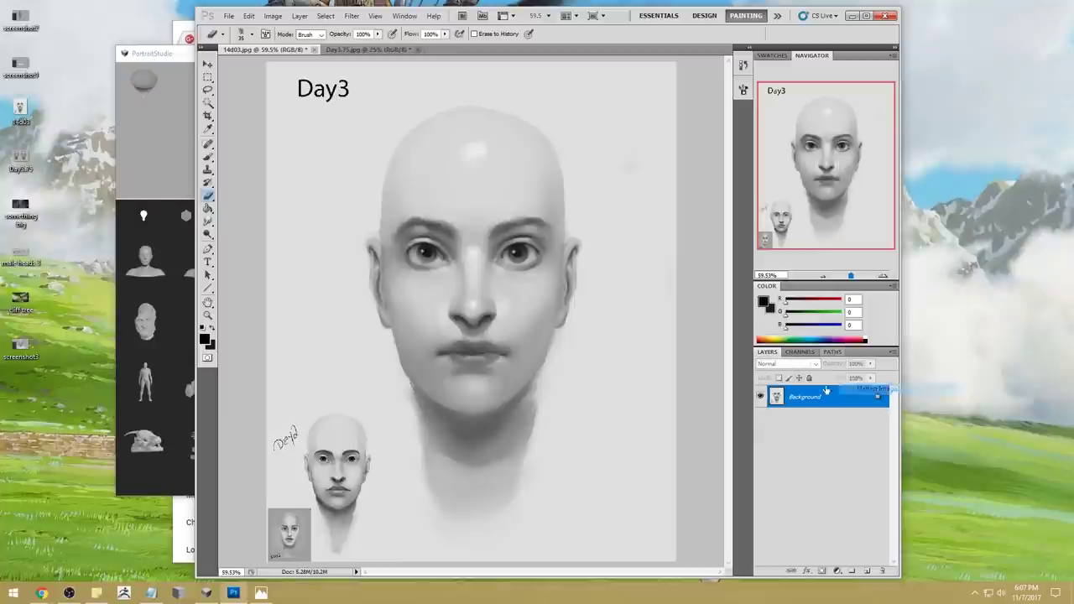
pyautogui.click(314, 51)
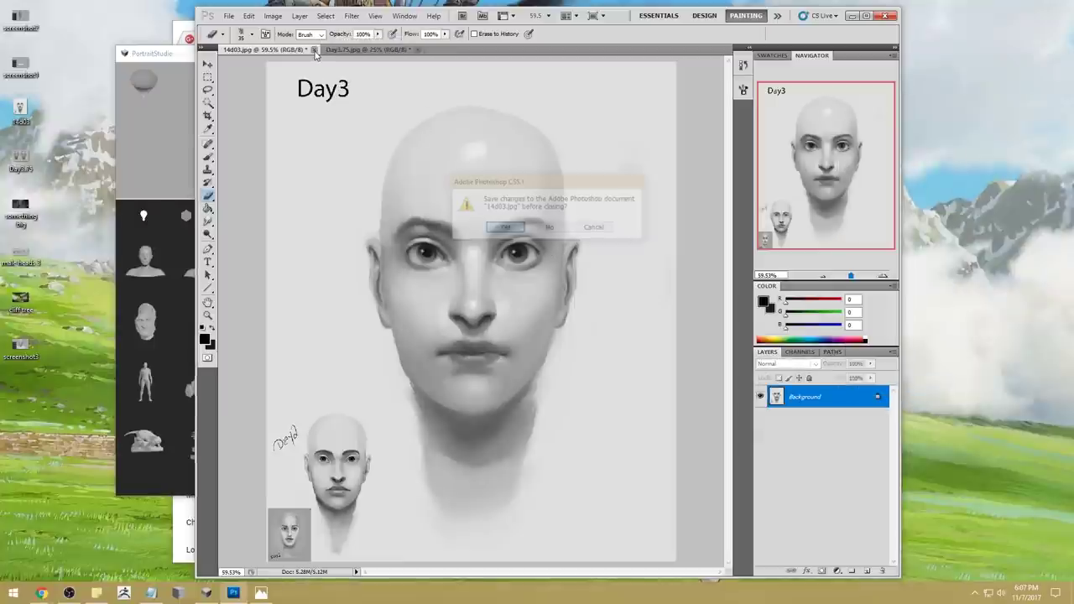
pyautogui.click(514, 228)
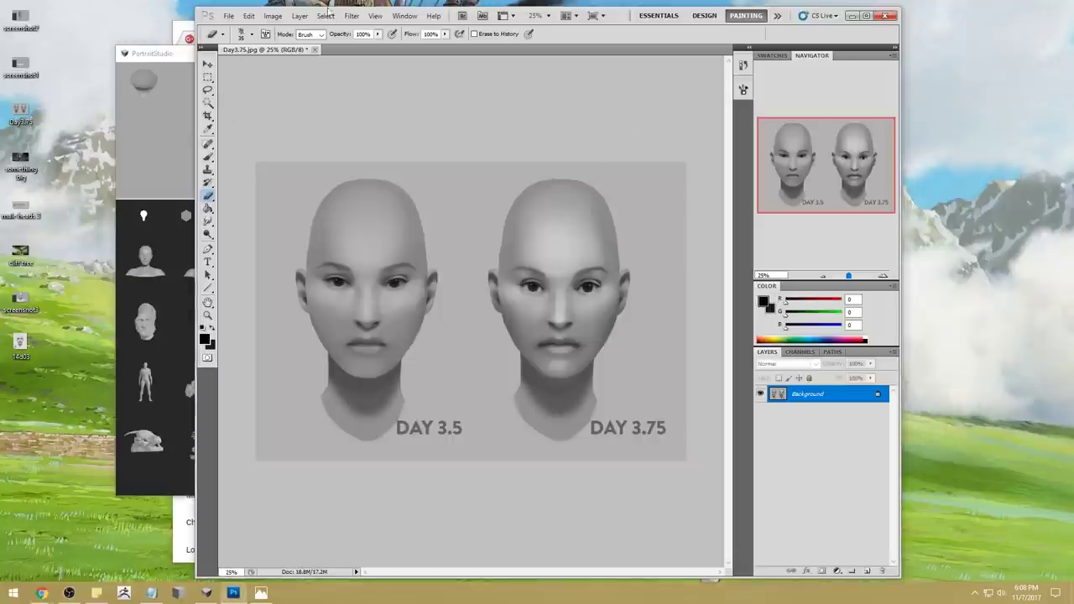
# Fully desaturate the Day 3.5 and Day 3.75 comparison image with Hue/Saturation
pyautogui.hotkey('ctrl', 'u')
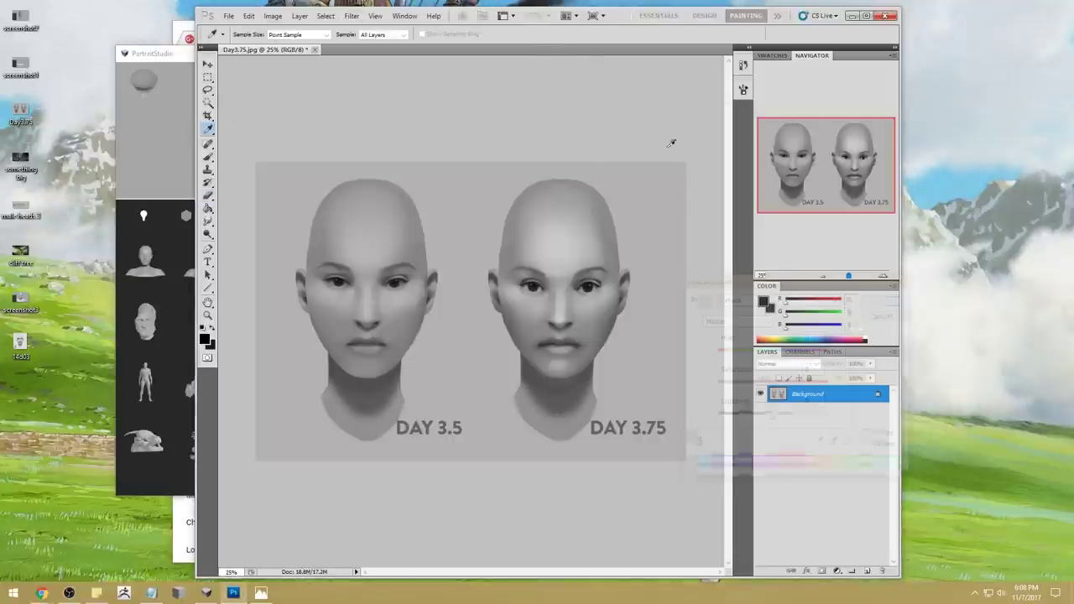
pyautogui.click(883, 300)
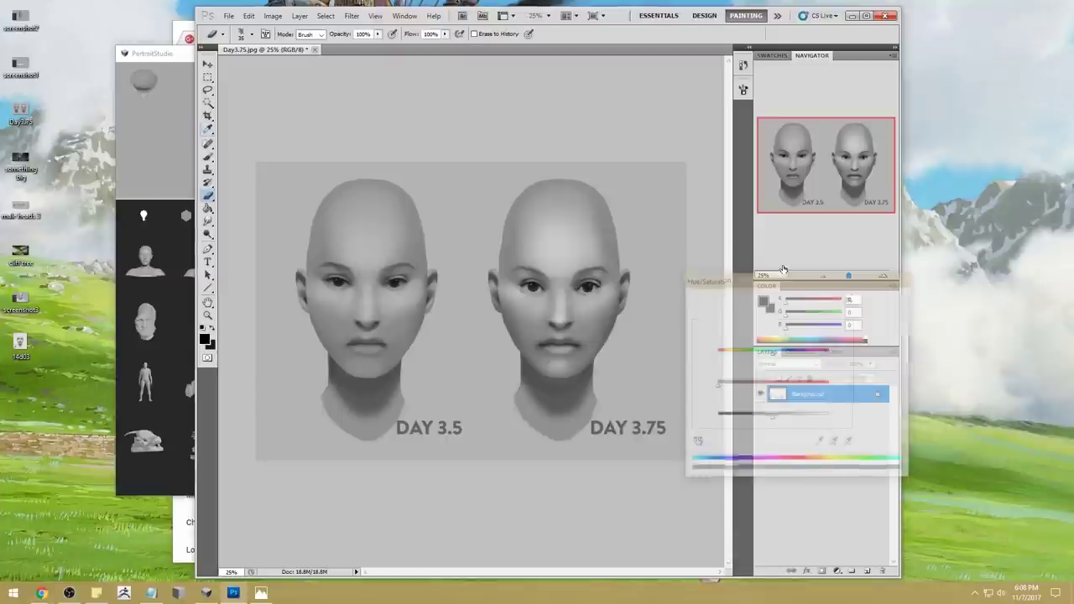
# Open the Liquify filter and push the top of the Day 3.75 head down with a brush size of 960
pyautogui.click(352, 19)
pyautogui.click(379, 80)
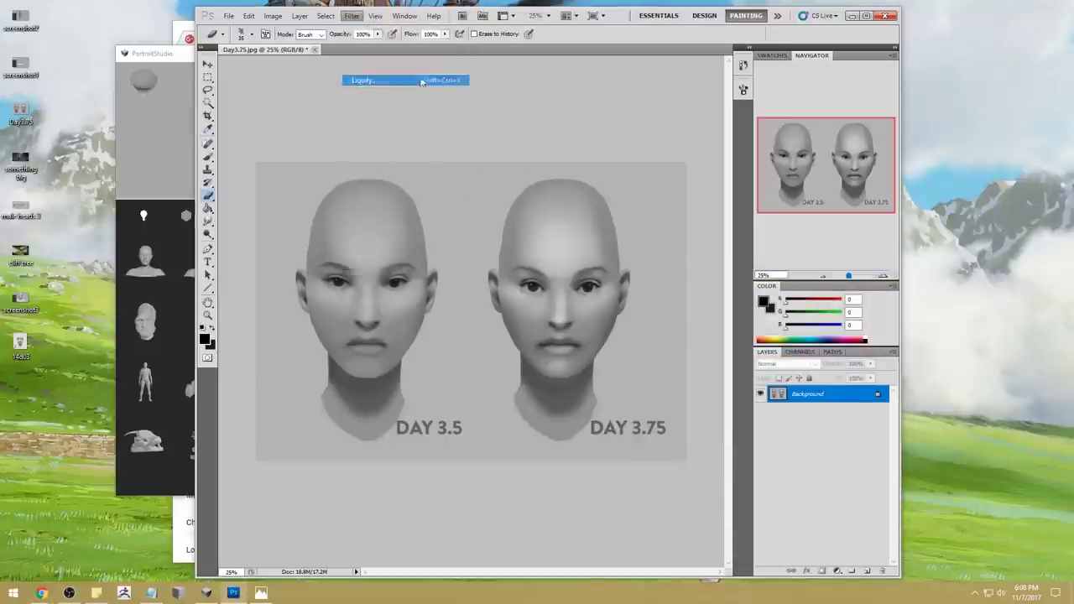
pyautogui.click(730, 94)
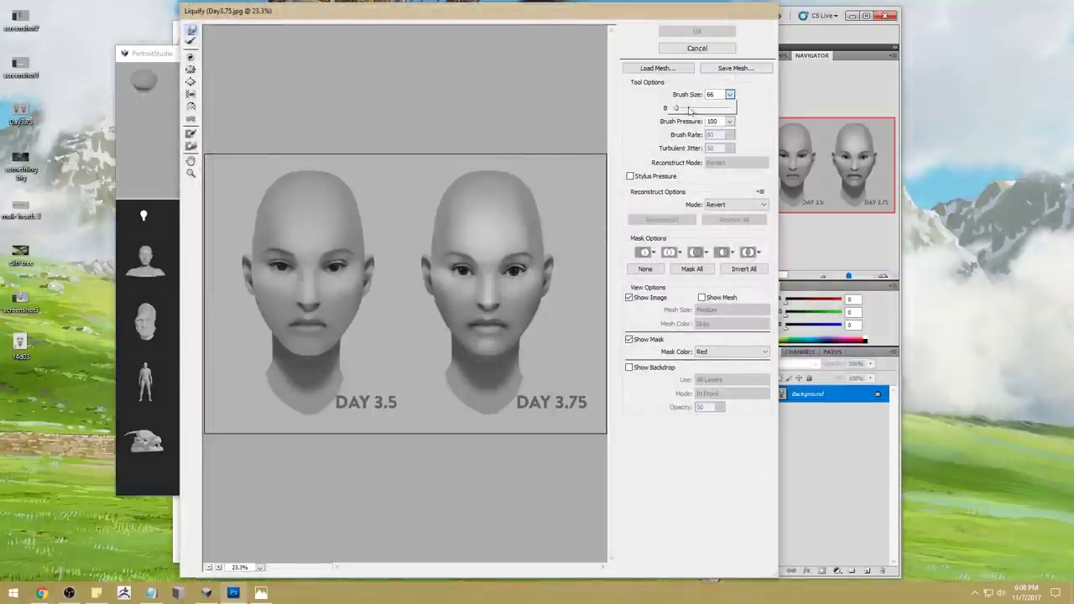
pyautogui.moveTo(690, 112); pyautogui.dragTo(698, 112)
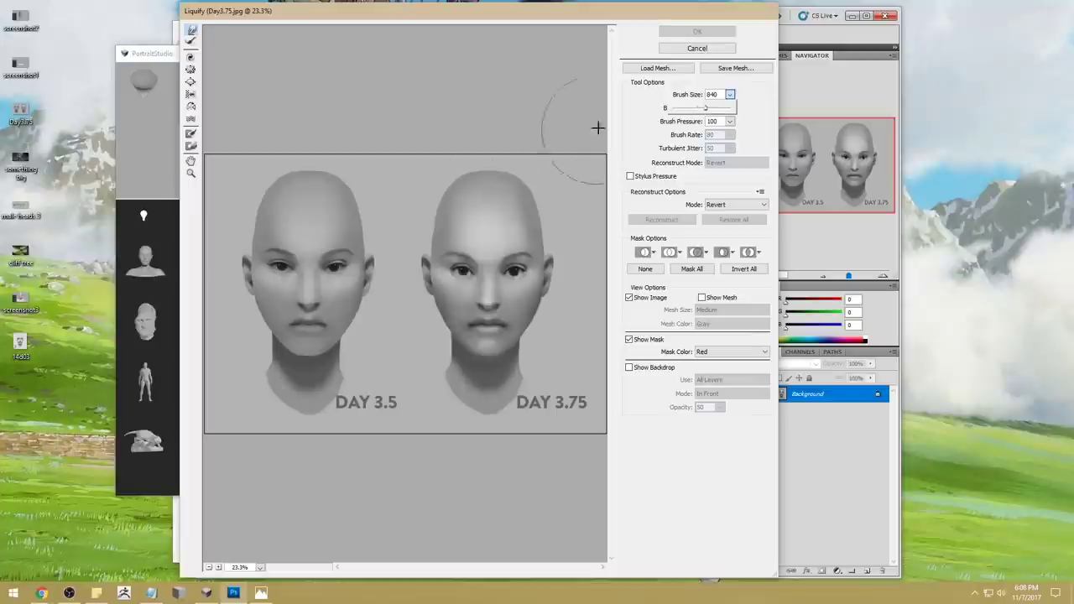
pyautogui.click(710, 108)
pyautogui.click(526, 168)
pyautogui.moveTo(524, 169)
pyautogui.mouseDown()
pyautogui.moveTo(462, 168)
pyautogui.moveTo(435, 181)
pyautogui.mouseUp()
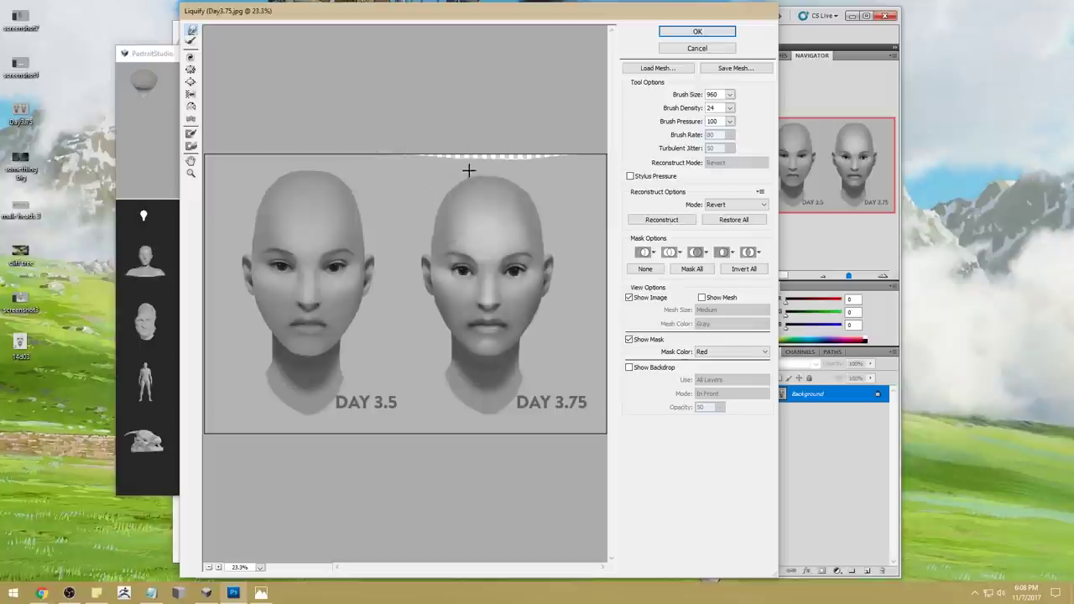
# Widen the Day 3.75 jawline with Liquify brush sizes of 631 and 346, and undo the last push
pyautogui.moveTo(731, 95); pyautogui.dragTo(658, 114)
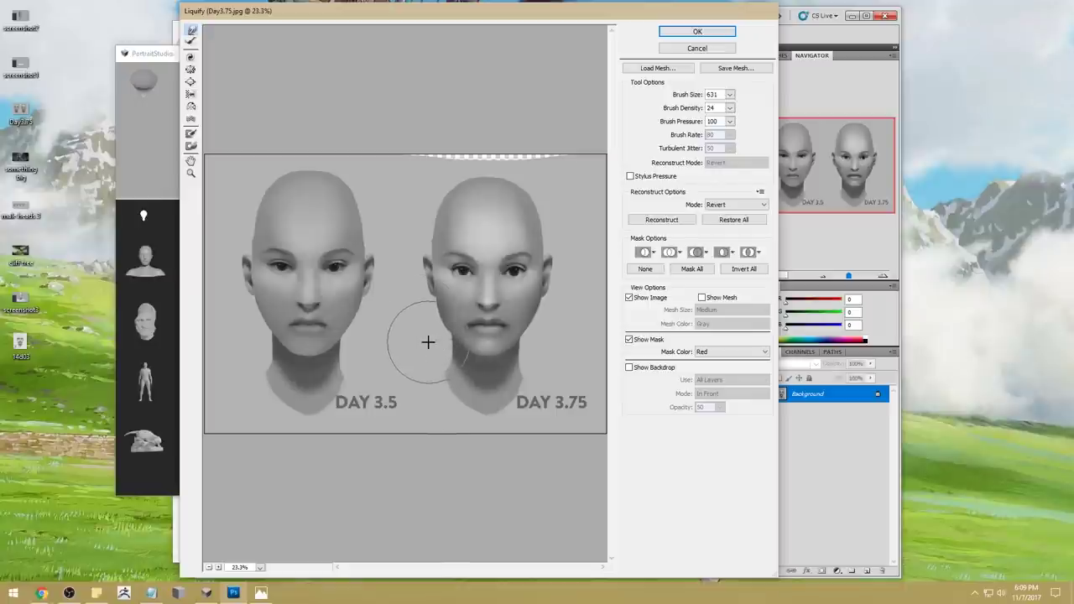
pyautogui.moveTo(548, 331); pyautogui.dragTo(555, 339)
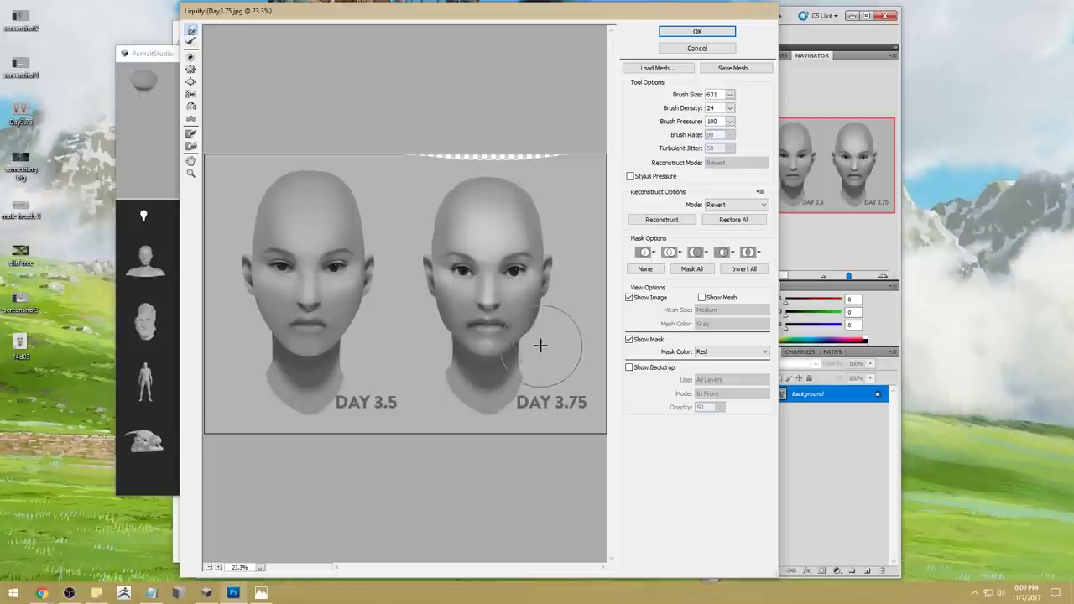
pyautogui.click(729, 94)
pyautogui.click(685, 110)
pyautogui.click(543, 337)
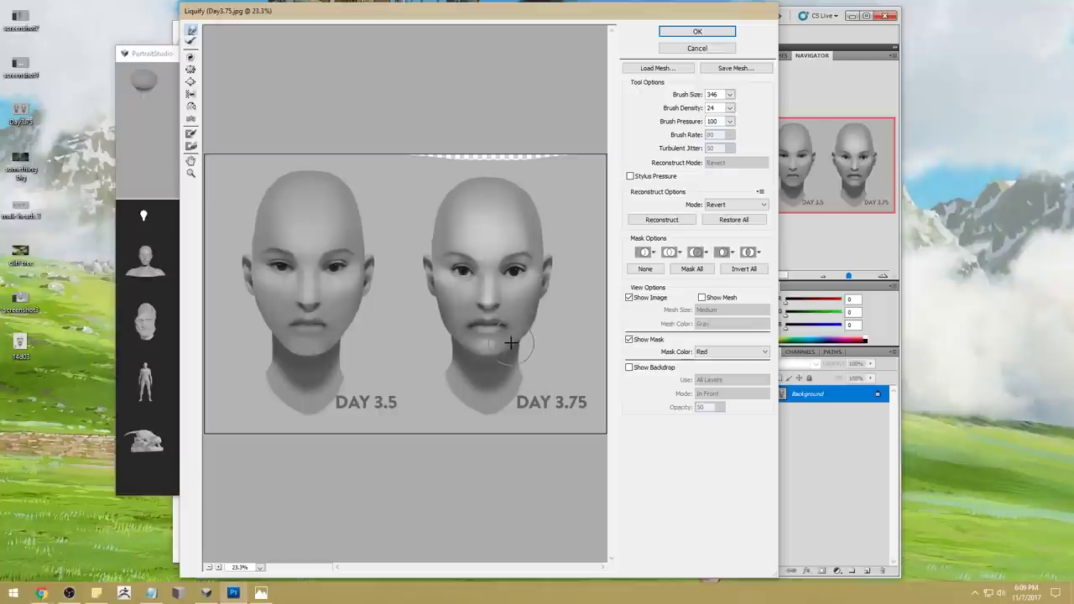
pyautogui.hotkey('ctrl', 'z')
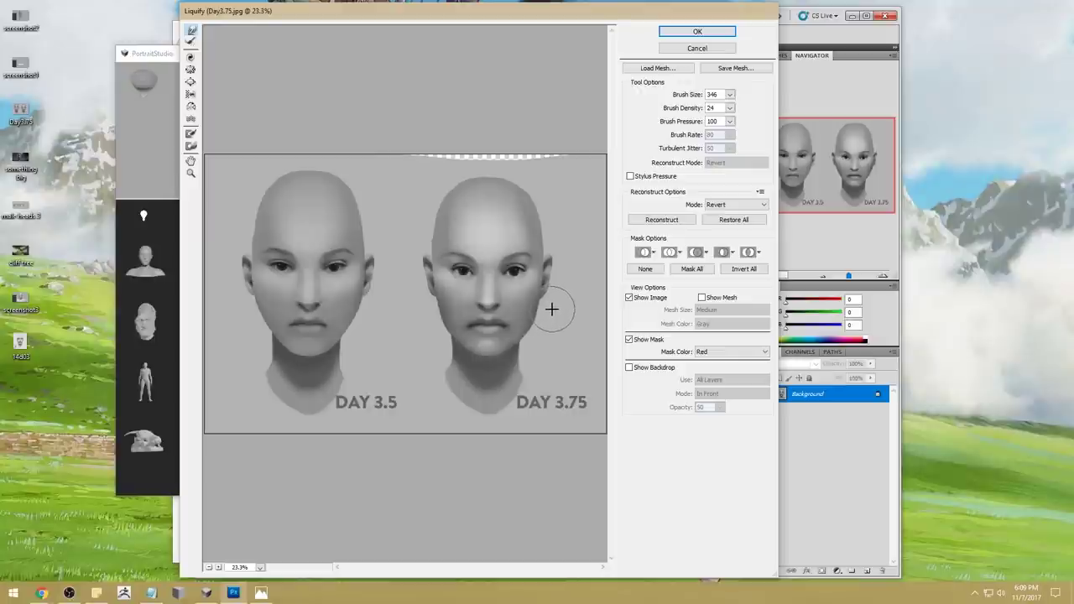
# Refine the jaw and chin of the Day 3.75 head with a Liquify brush size of 481, and apply the filter
pyautogui.click(731, 95)
pyautogui.moveTo(686, 110); pyautogui.dragTo(690, 110)
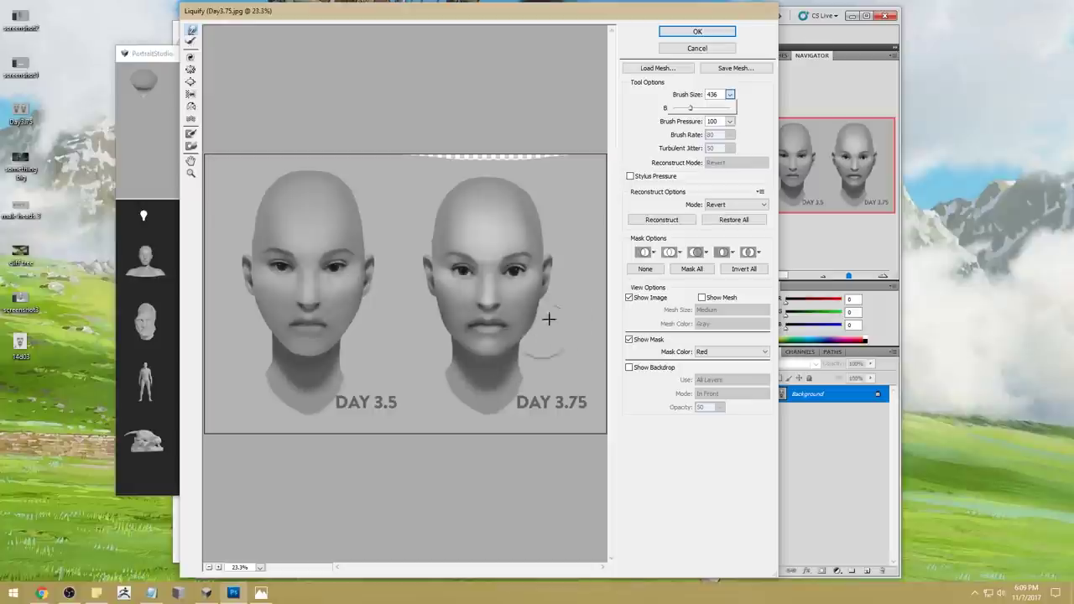
pyautogui.click(526, 348)
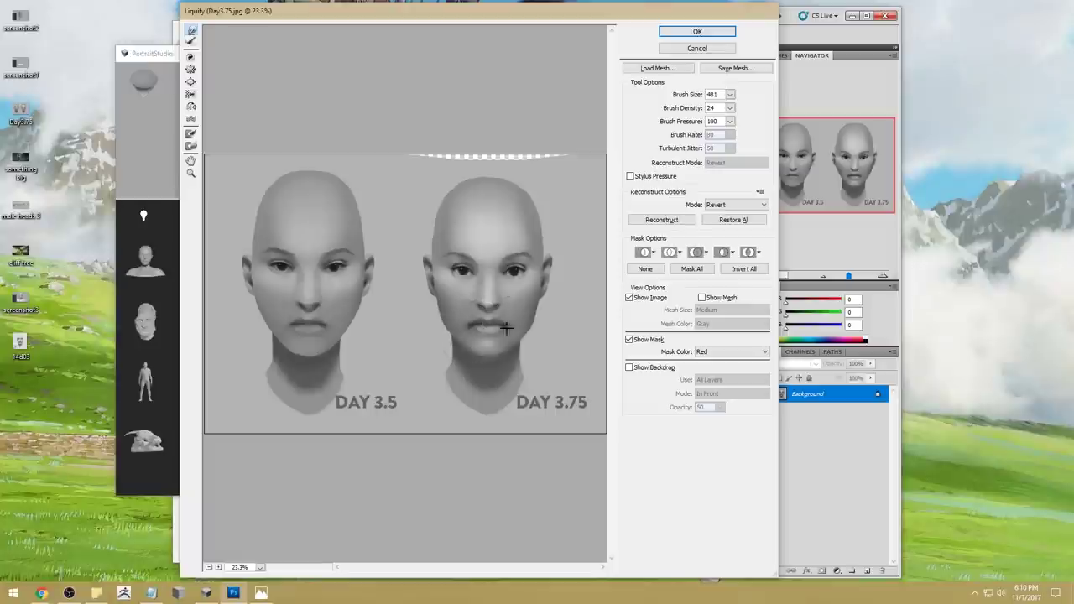
pyautogui.click(730, 31)
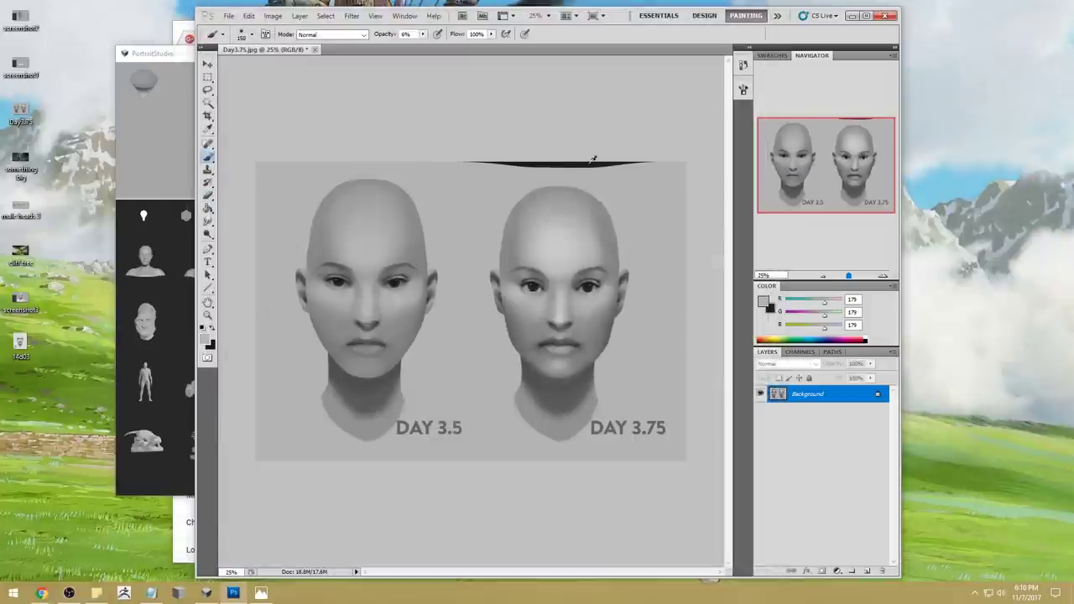
# Cover the dark gap at the canvas edge above the Day 3.75 head with background grey at 100% brush opacity
pyautogui.moveTo(422, 36); pyautogui.dragTo(484, 54)
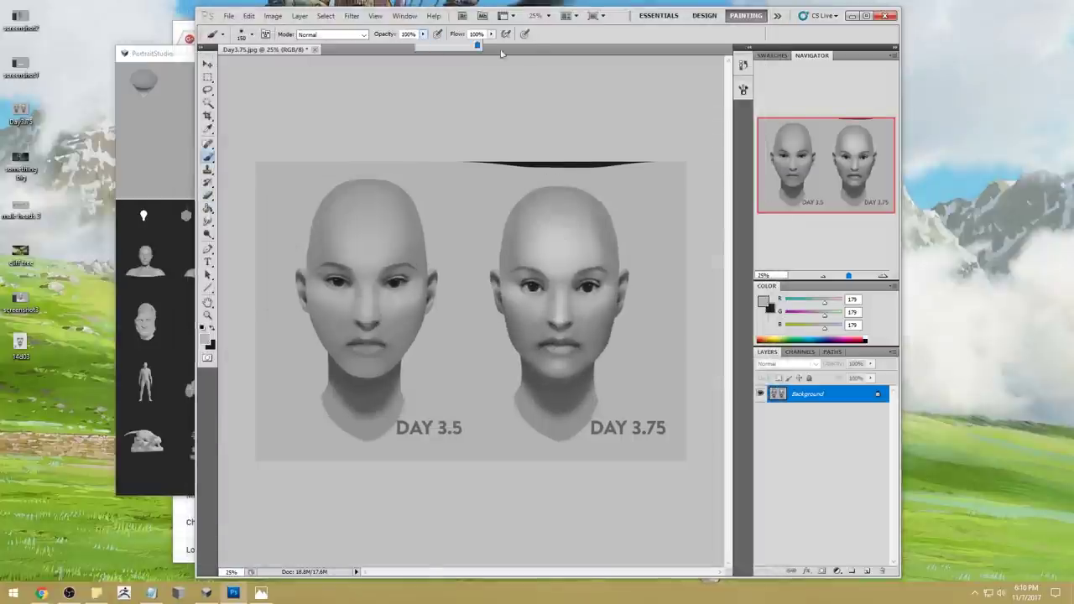
pyautogui.moveTo(658, 136)
pyautogui.mouseDown()
pyautogui.moveTo(640, 163)
pyautogui.moveTo(473, 156)
pyautogui.mouseUp()
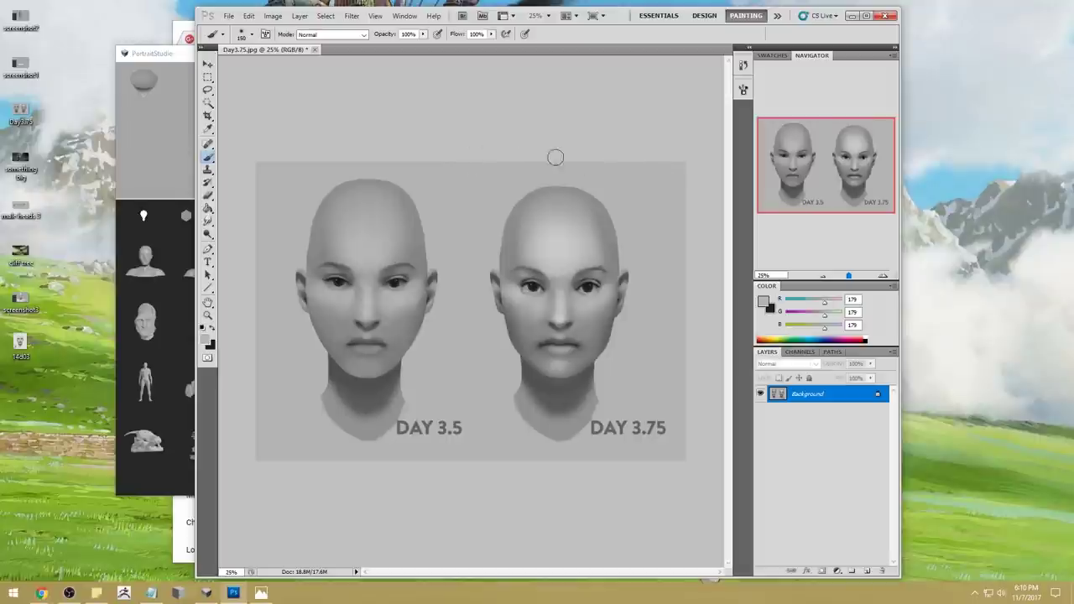
pyautogui.press(']')
pyautogui.press(']')
pyautogui.press(']')
pyautogui.press(']')
pyautogui.press(']')
pyautogui.press(']')
# Mark the areas around both mouth corners of the Day 3.75 face with red circles and strokes using a 30 px brush
pyautogui.press('z')
pyautogui.moveTo(471, 245); pyautogui.dragTo(629, 406)
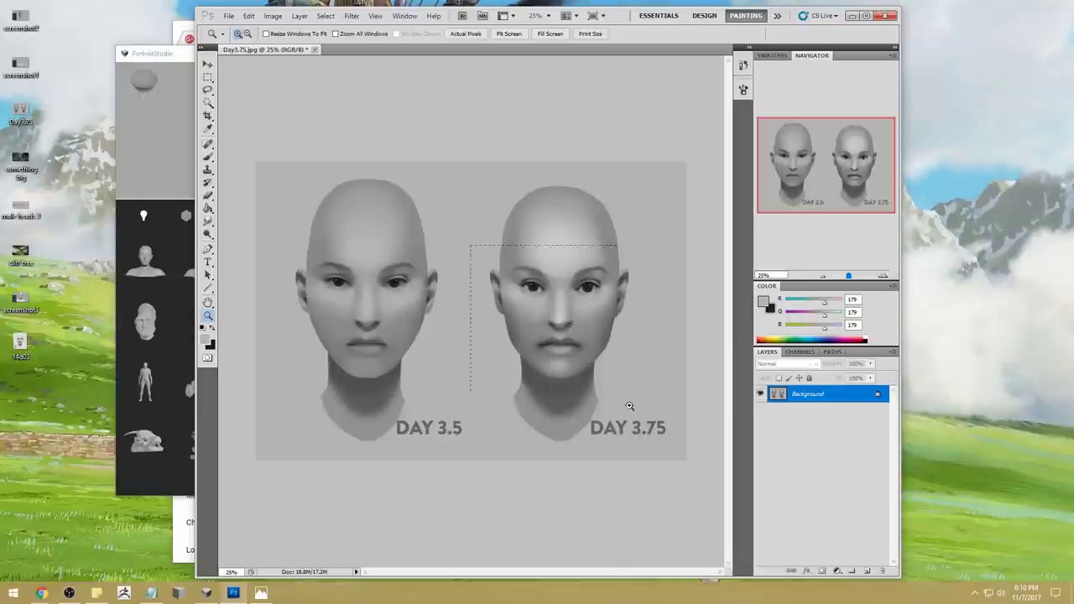
pyautogui.click(762, 302)
pyautogui.moveTo(869, 150); pyautogui.dragTo(901, 122)
pyautogui.click(1026, 120)
pyautogui.press('[')
pyautogui.press('[')
pyautogui.press('[')
pyautogui.press('[')
pyautogui.press('[')
pyautogui.press('[')
pyautogui.press('[')
pyautogui.press('[')
pyautogui.press('[')
pyautogui.press('[')
pyautogui.moveTo(433, 351)
pyautogui.mouseDown()
pyautogui.moveTo(403, 364)
pyautogui.moveTo(436, 351)
pyautogui.mouseUp()
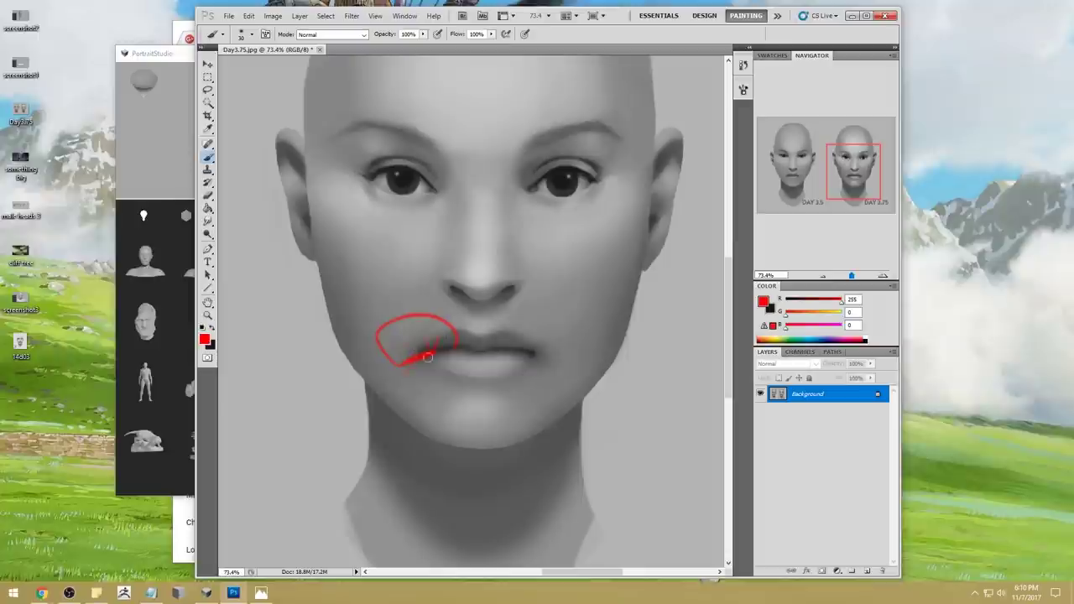
pyautogui.moveTo(522, 307)
pyautogui.mouseDown()
pyautogui.moveTo(577, 329)
pyautogui.moveTo(546, 306)
pyautogui.moveTo(554, 313)
pyautogui.moveTo(541, 324)
pyautogui.mouseUp()
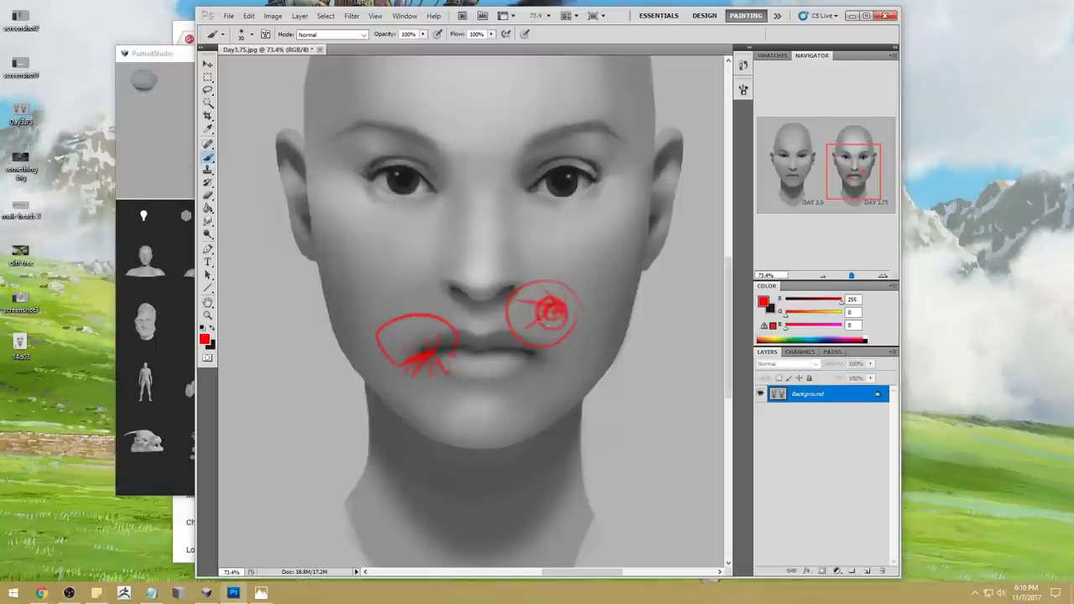
# Undo the red marks around the mouth corners
pyautogui.hotkey('ctrl', 'alt', 'z')
pyautogui.hotkey('ctrl', 'alt', 'z')
pyautogui.hotkey('ctrl', 'alt', 'z')
pyautogui.hotkey('ctrl', 'alt', 'z')
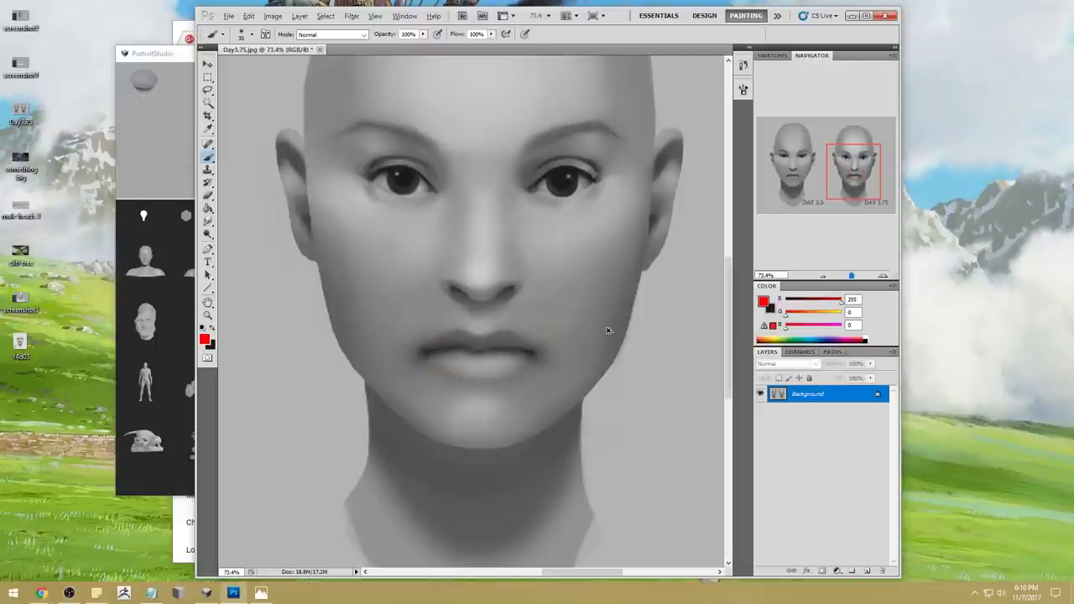
# Soften the shading around the mouth corners of the Day 3.75 face with an enlarged brush and sampled skin greys
pyautogui.press(']')
pyautogui.press(']')
pyautogui.press(']')
pyautogui.press(']')
pyautogui.press(']')
pyautogui.press(']')
pyautogui.press(']')
pyautogui.press(']')
pyautogui.press(']')
pyautogui.press(']')
pyautogui.press(']')
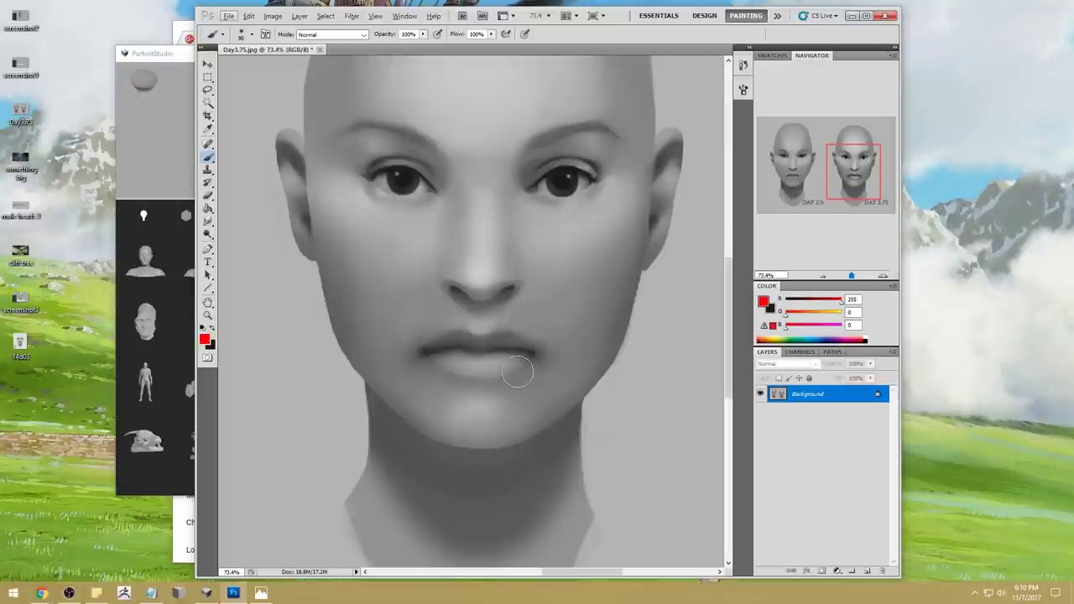
pyautogui.keyDown('alt'); pyautogui.click(406, 322); pyautogui.keyUp('alt')
pyautogui.moveTo(428, 363); pyautogui.dragTo(410, 366)
pyautogui.press('alt')
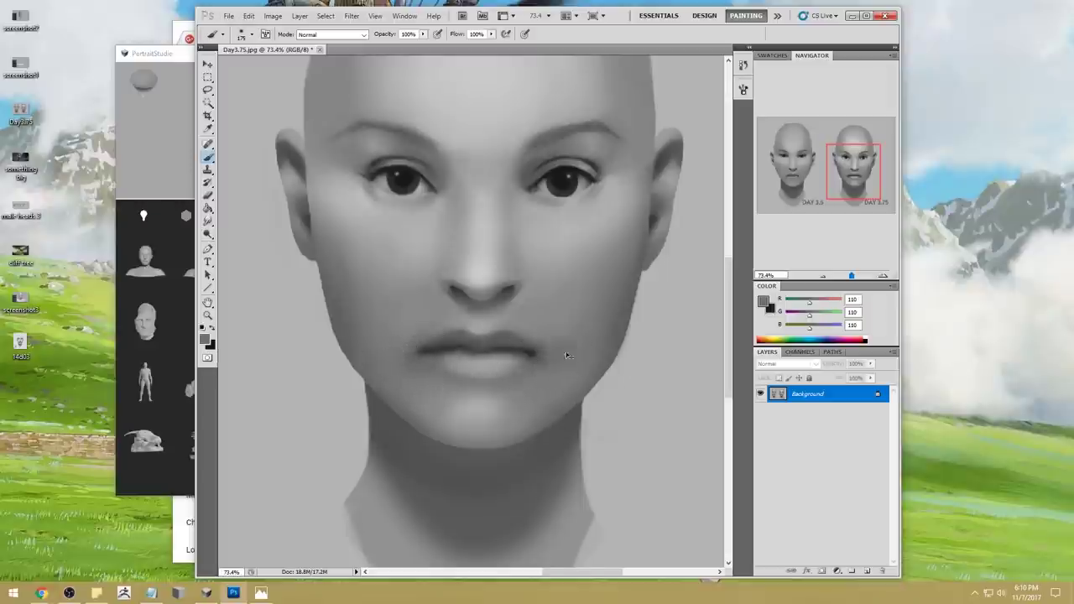
# Crop the image to the Day 3.75 portrait
pyautogui.keyDown('alt'); pyautogui.scroll(-3, 541, 361); pyautogui.keyUp('alt')
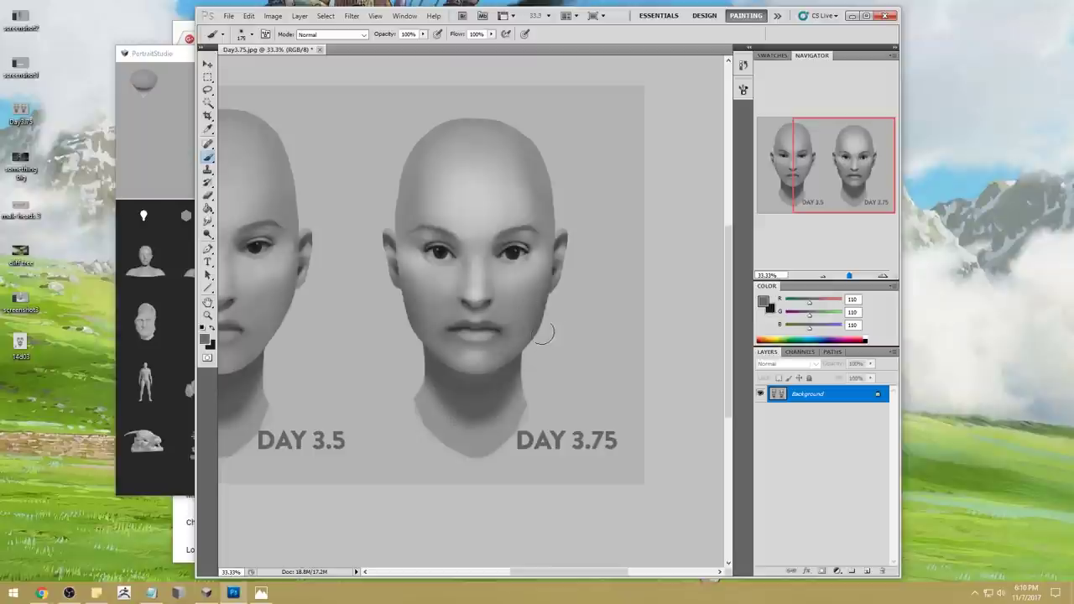
pyautogui.keyDown('alt'); pyautogui.scroll(-1, 542, 345); pyautogui.keyUp('alt')
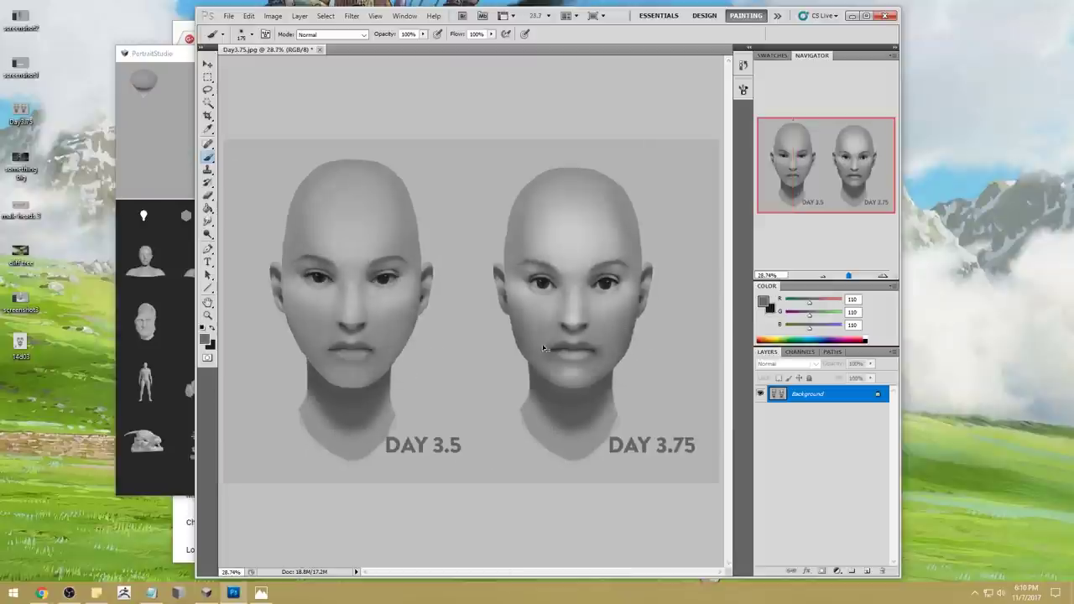
pyautogui.keyDown('alt'); pyautogui.scroll(-1, 524, 271); pyautogui.keyUp('alt')
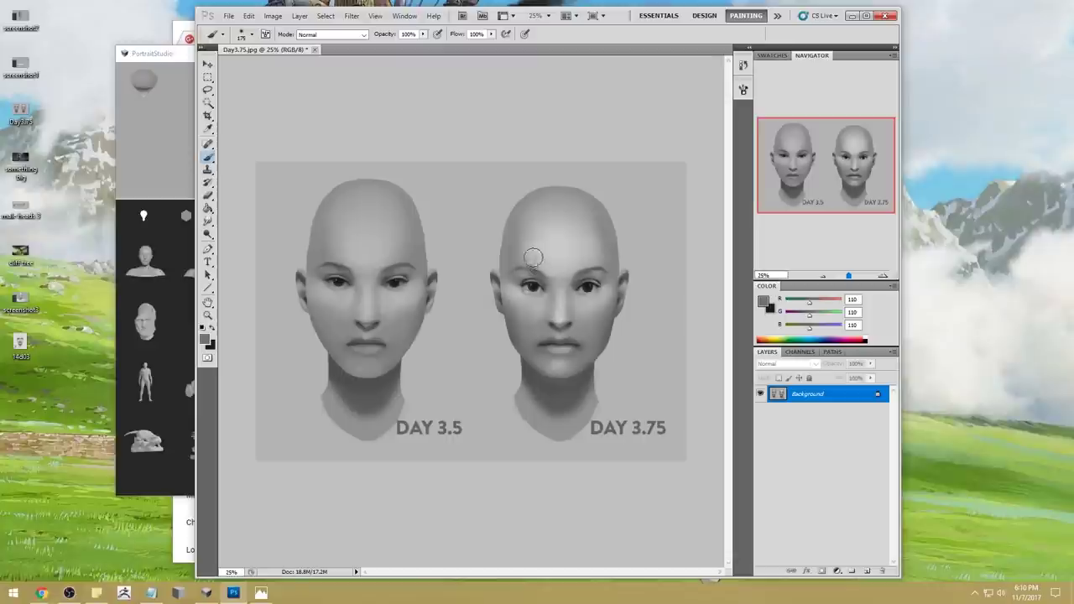
pyautogui.press('c')
pyautogui.moveTo(470, 162); pyautogui.dragTo(709, 489)
pyautogui.moveTo(689, 309); pyautogui.dragTo(665, 310)
pyautogui.moveTo(472, 310); pyautogui.dragTo(462, 311)
pyautogui.press('Return')
# Try to lighten the cheek beside the nose with a 300 px brush and sampled skin greys
pyautogui.press('z')
pyautogui.moveTo(367, 210); pyautogui.dragTo(550, 424)
pyautogui.press('b')
pyautogui.keyDown('alt'); pyautogui.click(551, 363); pyautogui.keyUp('alt')
pyautogui.press(']')
pyautogui.press(']')
pyautogui.press(']')
pyautogui.press(']')
pyautogui.press(']')
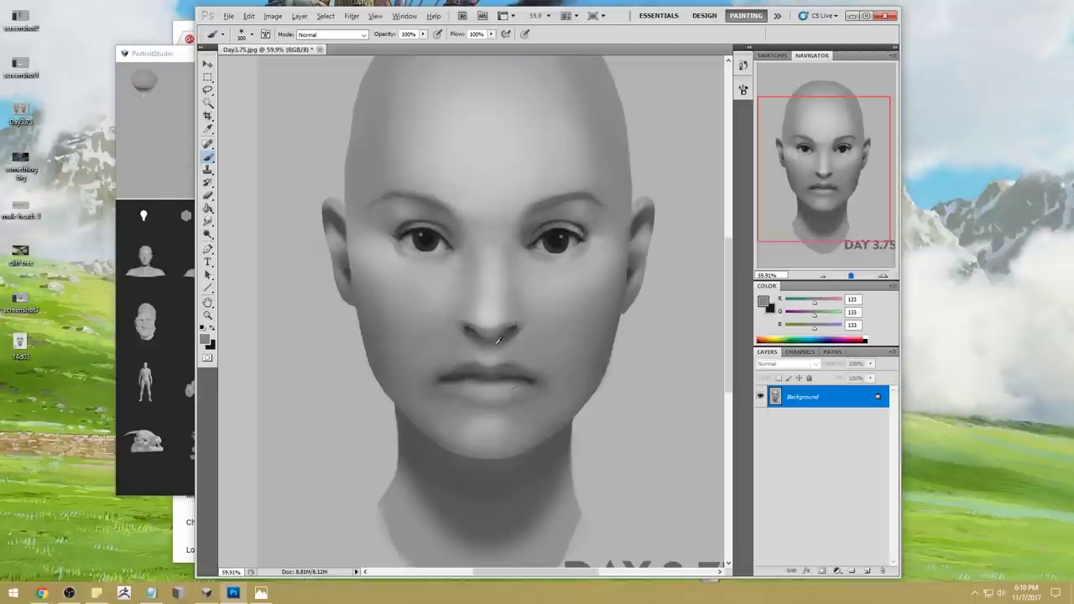
pyautogui.keyDown('alt'); pyautogui.click(453, 296); pyautogui.keyUp('alt')
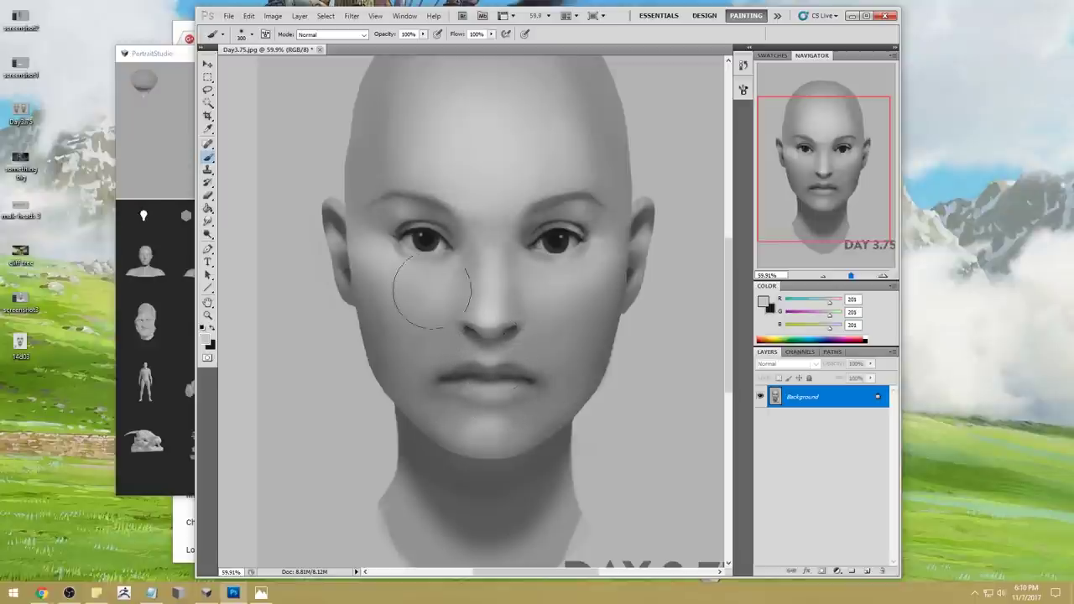
pyautogui.moveTo(431, 333); pyautogui.dragTo(451, 336)
pyautogui.hotkey('ctrl', 'alt', 'z')
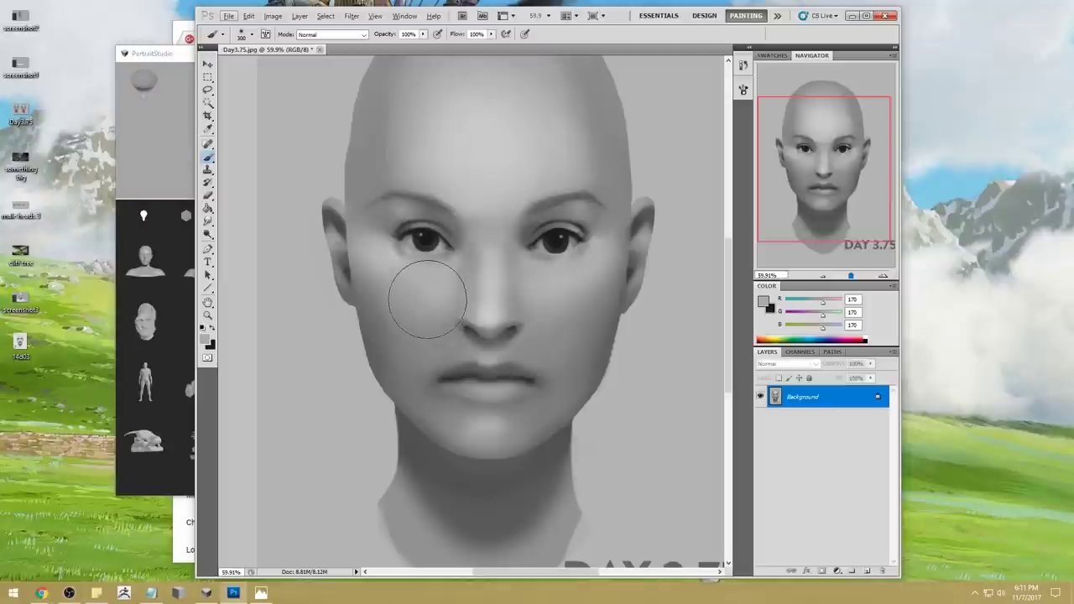
# Blend the cheek shading beside the nose and mouth with a textured brush at 59% opacity, reduced to 70 px, in sampled grey
pyautogui.rightClick(509, 287)
pyautogui.click(614, 370)
pyautogui.keyDown('alt'); pyautogui.click(449, 308); pyautogui.keyUp('alt')
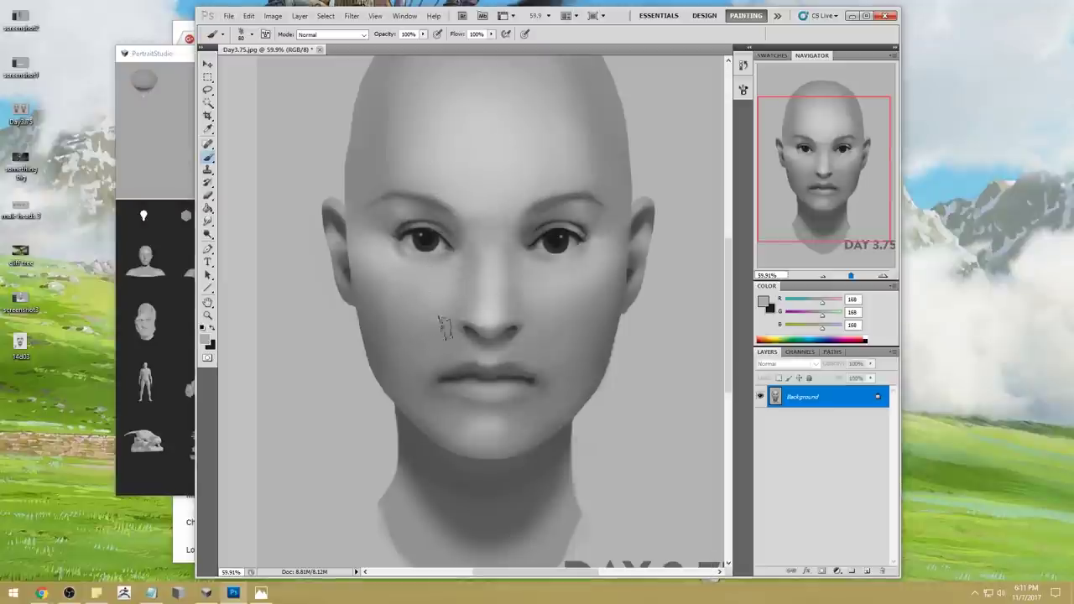
pyautogui.press('5')
pyautogui.press('9')
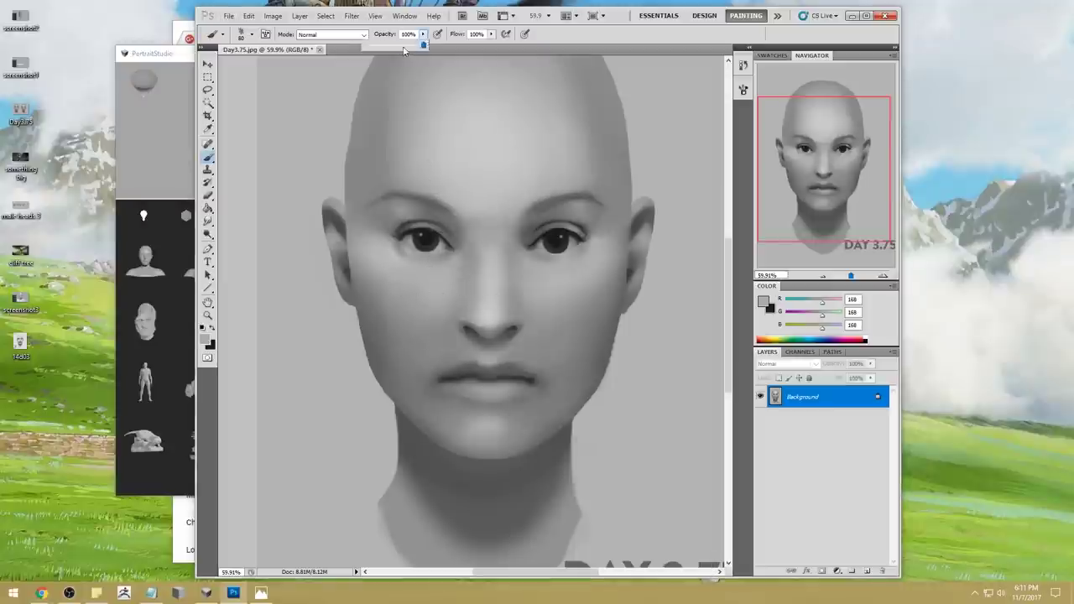
pyautogui.press('[')
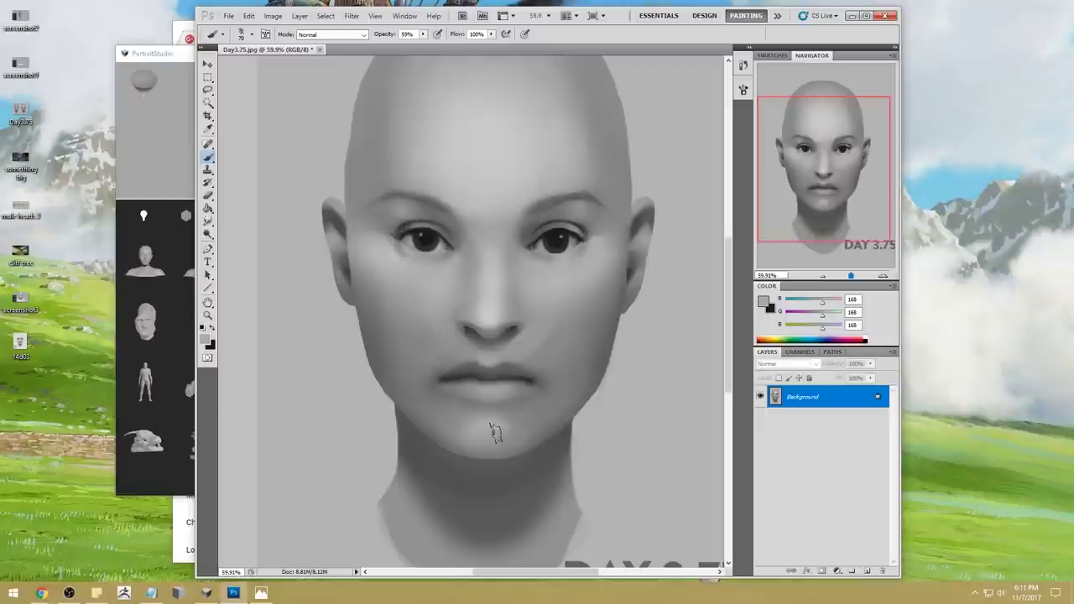
# Rework the shading around the lower lip with a 40 px brush in sampled grey, and undo the last strokes
pyautogui.keyDown('alt'); pyautogui.click(456, 402); pyautogui.keyUp('alt')
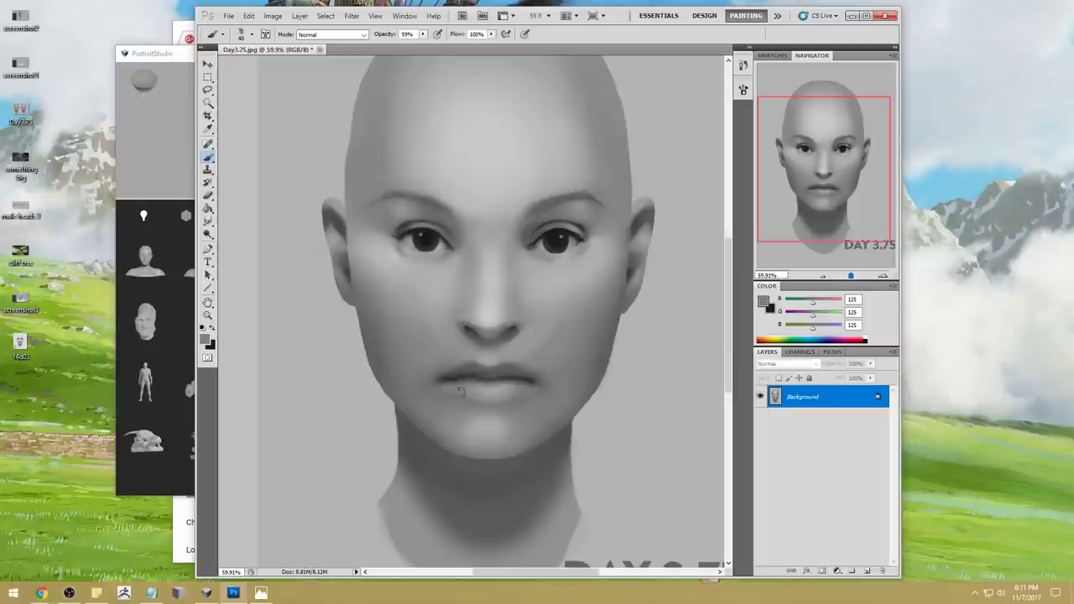
pyautogui.hotkey('ctrl', 'alt', 'z')
pyautogui.hotkey('ctrl', 'alt', 'z')
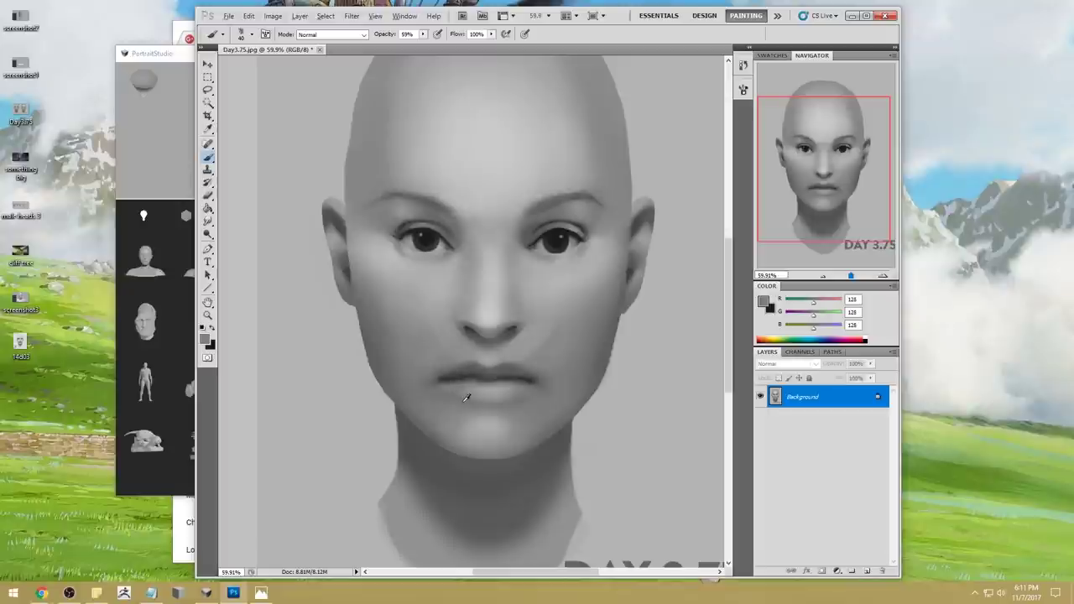
# Define the upper lip with sampled greys and a brush reduced to 25 px, and smudge the mouth area at 6% strength
pyautogui.keyDown('alt'); pyautogui.click(518, 370); pyautogui.keyUp('alt')
pyautogui.keyDown('alt'); pyautogui.click(495, 361); pyautogui.keyUp('alt')
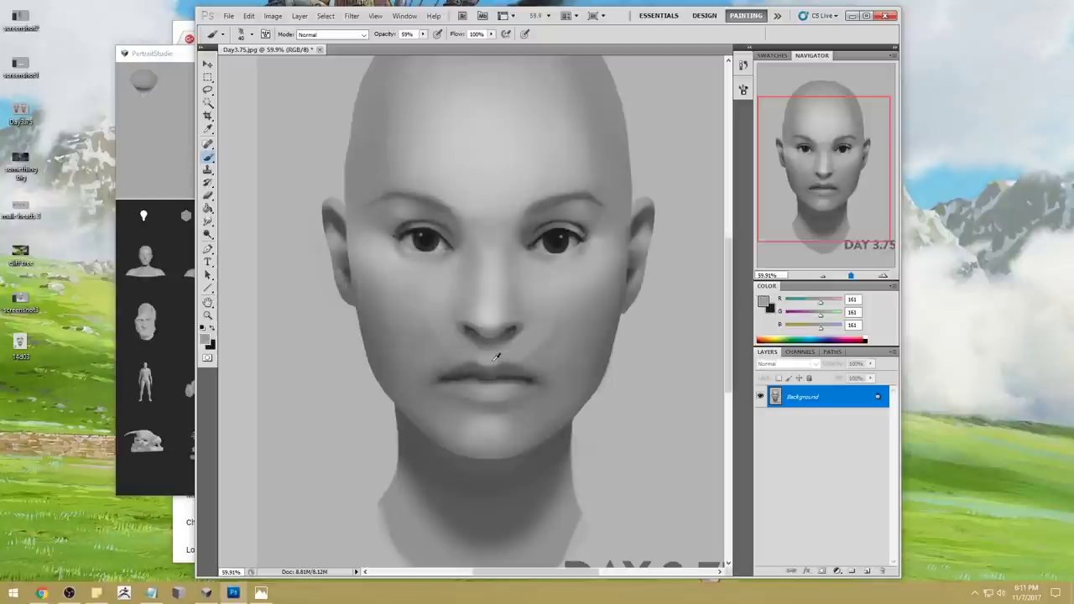
pyautogui.keyDown('alt'); pyautogui.click(510, 366); pyautogui.keyUp('alt')
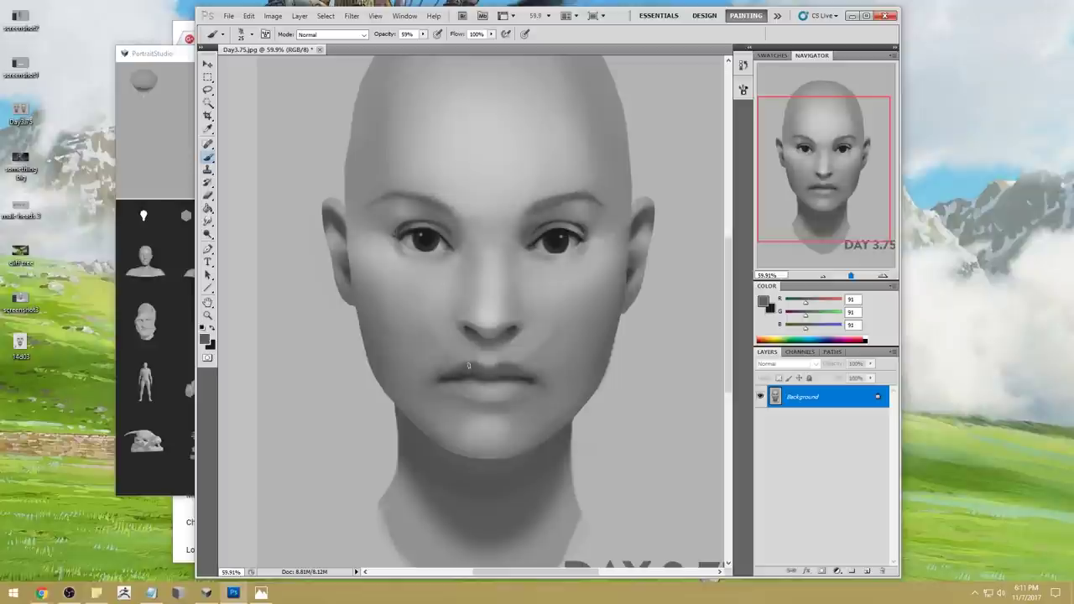
pyautogui.press('r')
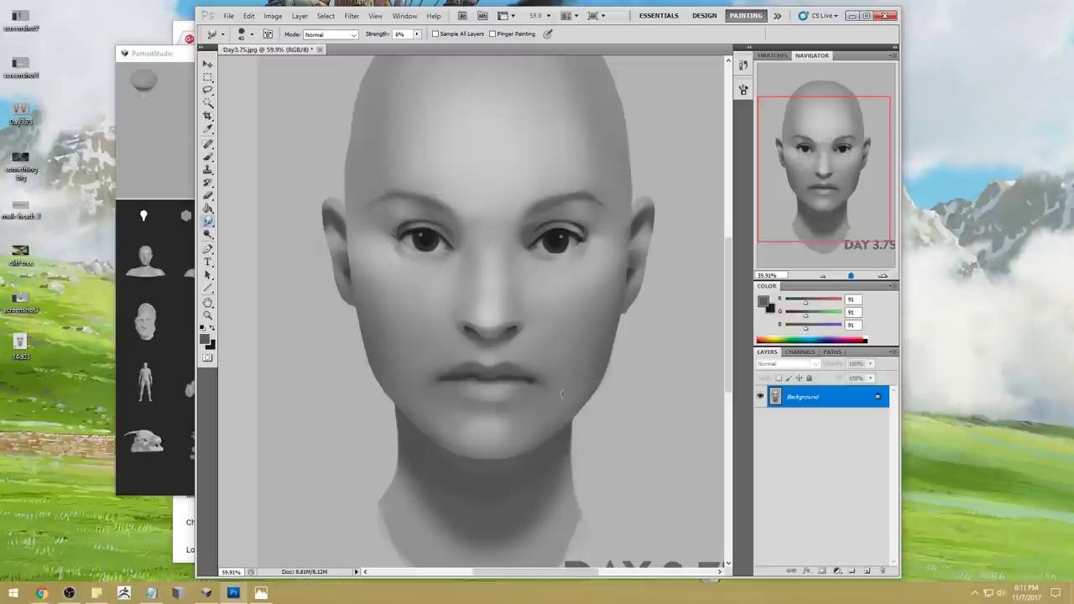
# Select a soft round 100 px brush, sample a facial grey, and bring up the PortraitStudio reference head for comparison
pyautogui.keyDown('alt'); pyautogui.scroll(-2, 562, 329); pyautogui.keyUp('alt')
pyautogui.press('b')
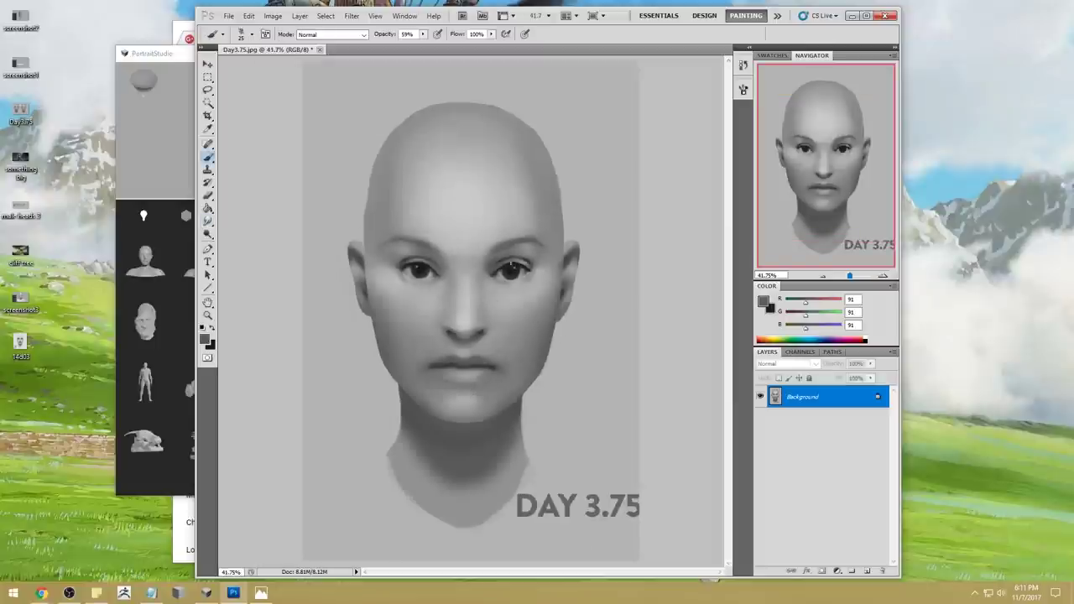
pyautogui.rightClick(515, 258)
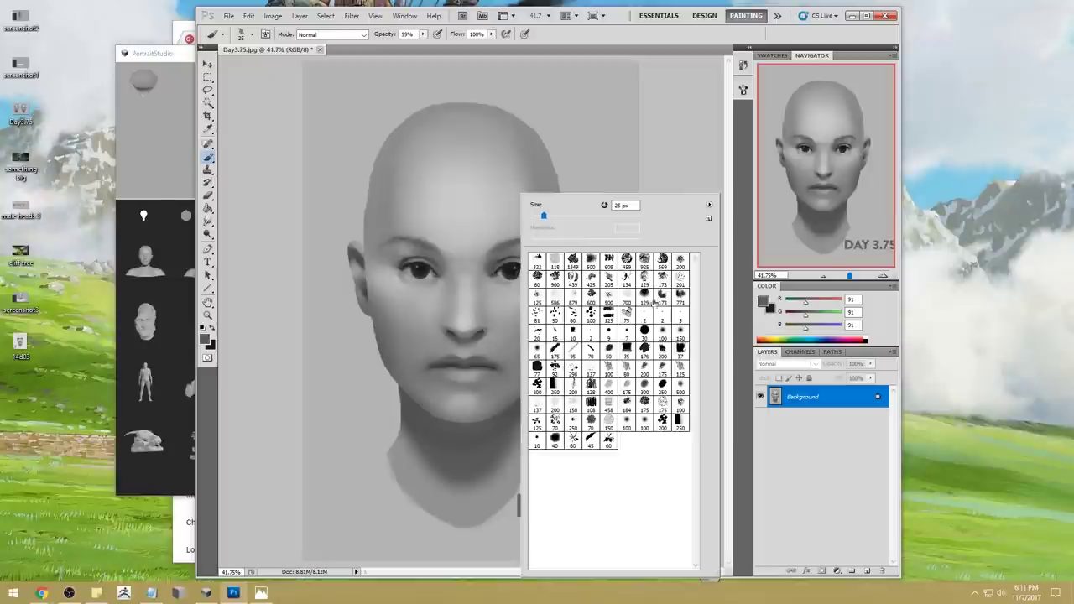
pyautogui.click(677, 148)
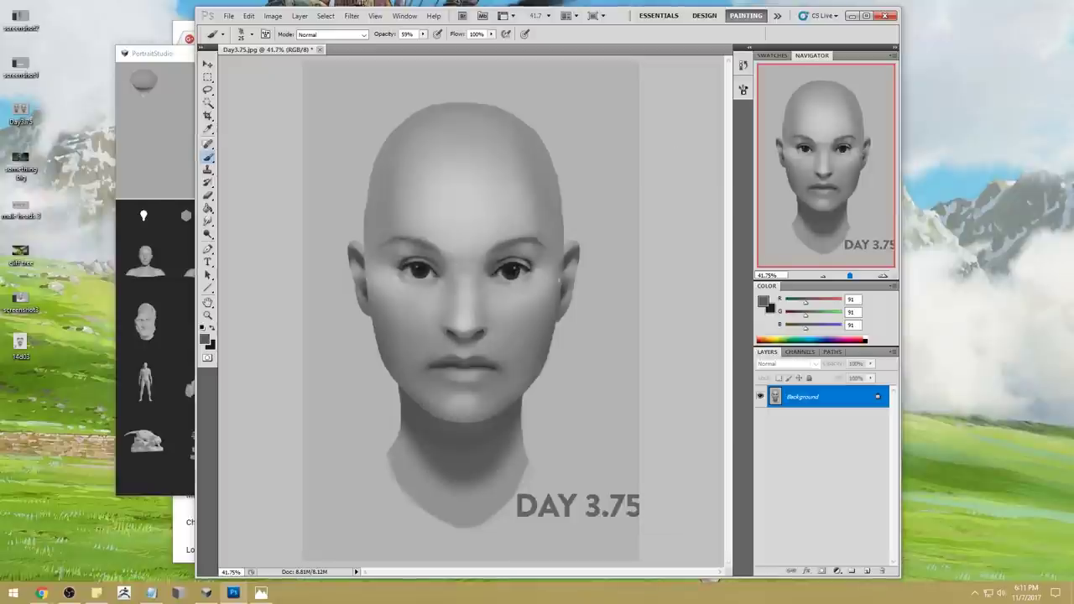
pyautogui.rightClick(493, 235)
pyautogui.click(641, 334)
pyautogui.click(693, 113)
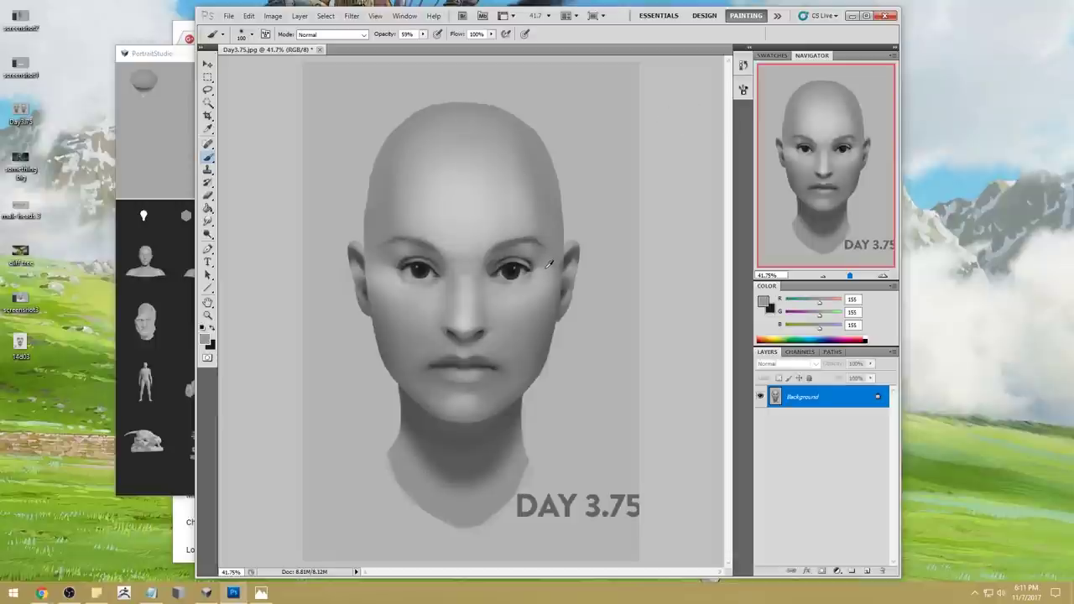
pyautogui.click(162, 153)
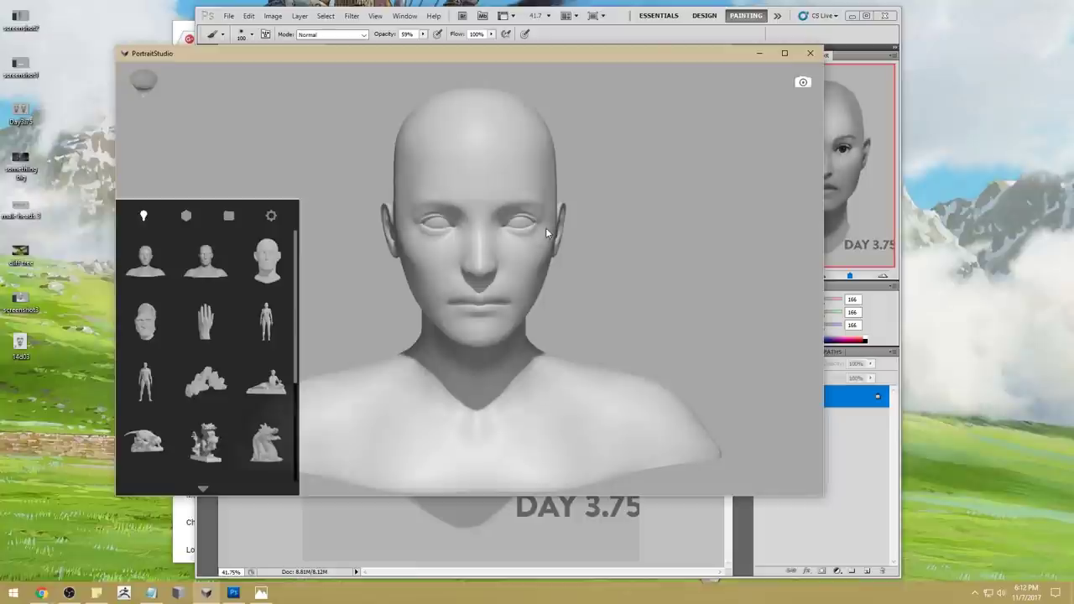
# Return to Photoshop and darken the sides of the face beside the eyes with a 500 px soft brush in Darken mode, using sampled greys
pyautogui.click(615, 17)
pyautogui.keyDown('alt'); pyautogui.click(554, 270); pyautogui.keyUp('alt')
pyautogui.press(']')
pyautogui.press(']')
pyautogui.press(']')
pyautogui.press(']')
pyautogui.press(']')
pyautogui.press(']')
pyautogui.press(']')
pyautogui.press(']')
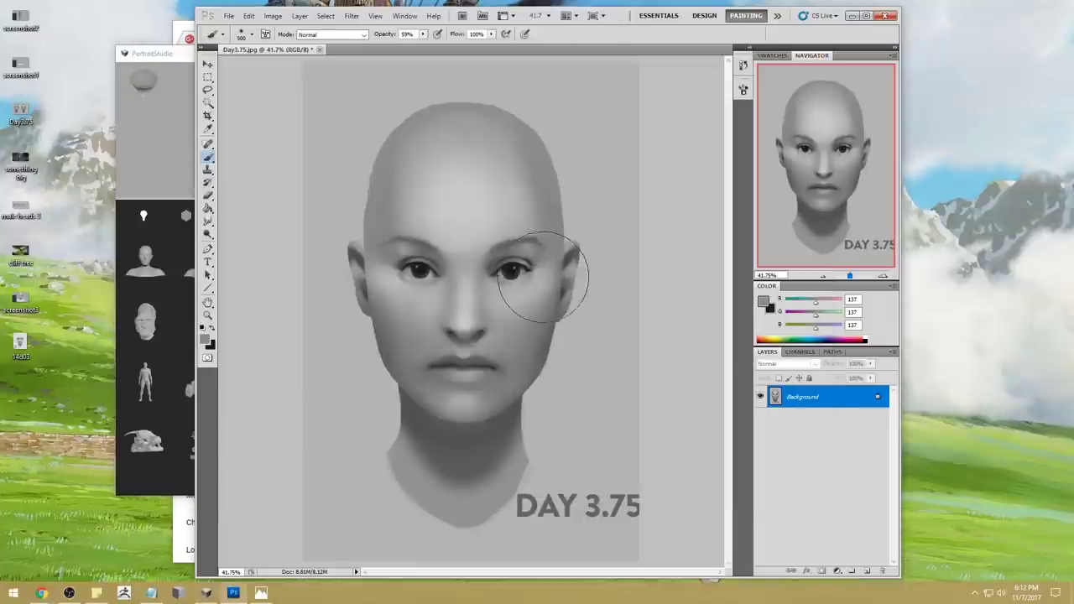
pyautogui.click(331, 34)
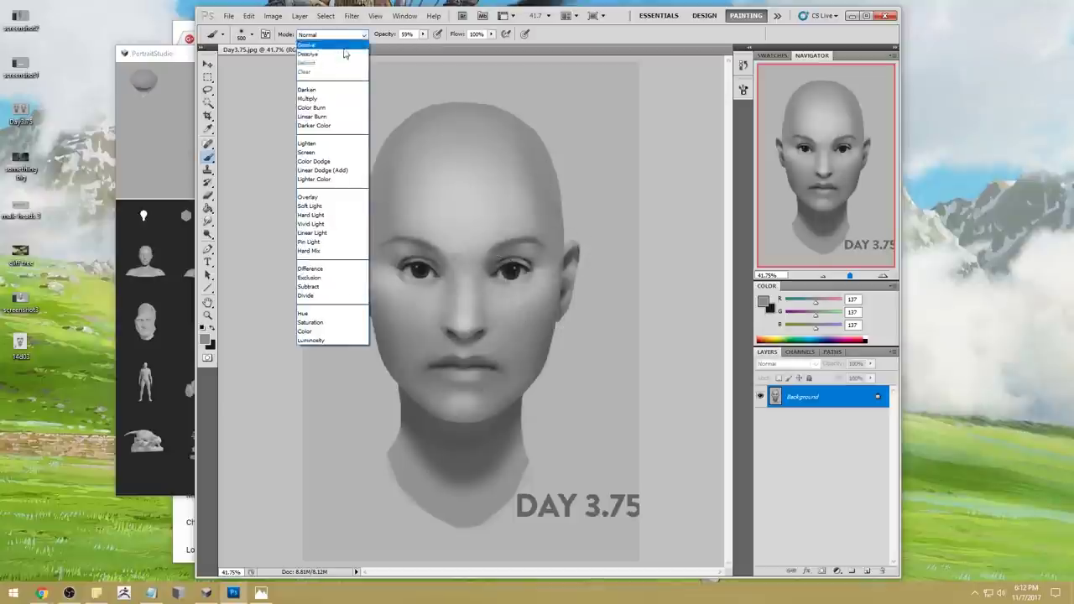
pyautogui.click(331, 88)
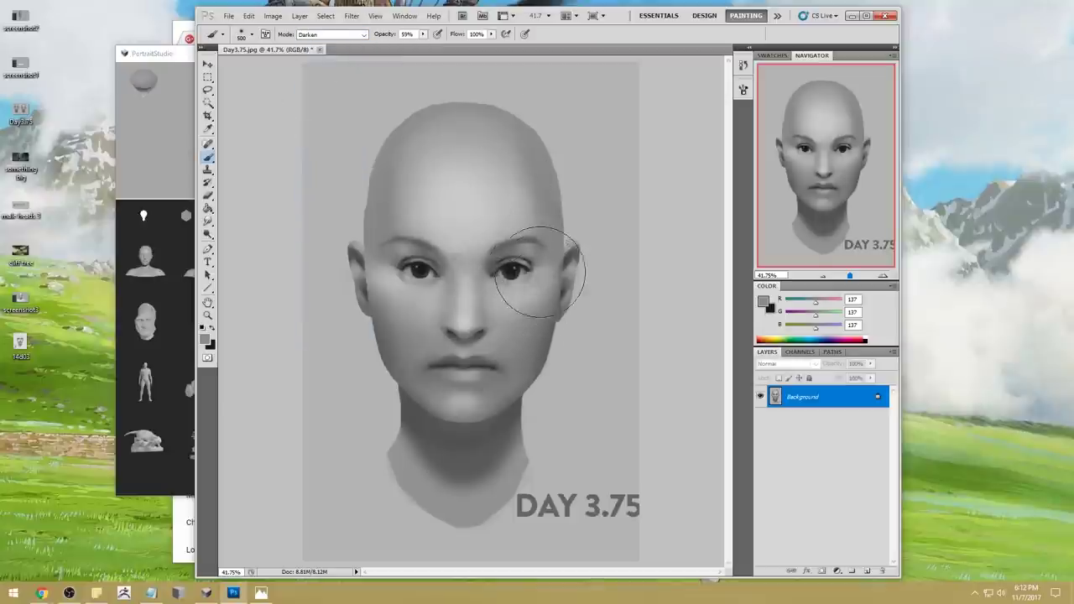
pyautogui.click(383, 277)
pyautogui.keyDown('alt'); pyautogui.click(412, 289); pyautogui.keyUp('alt')
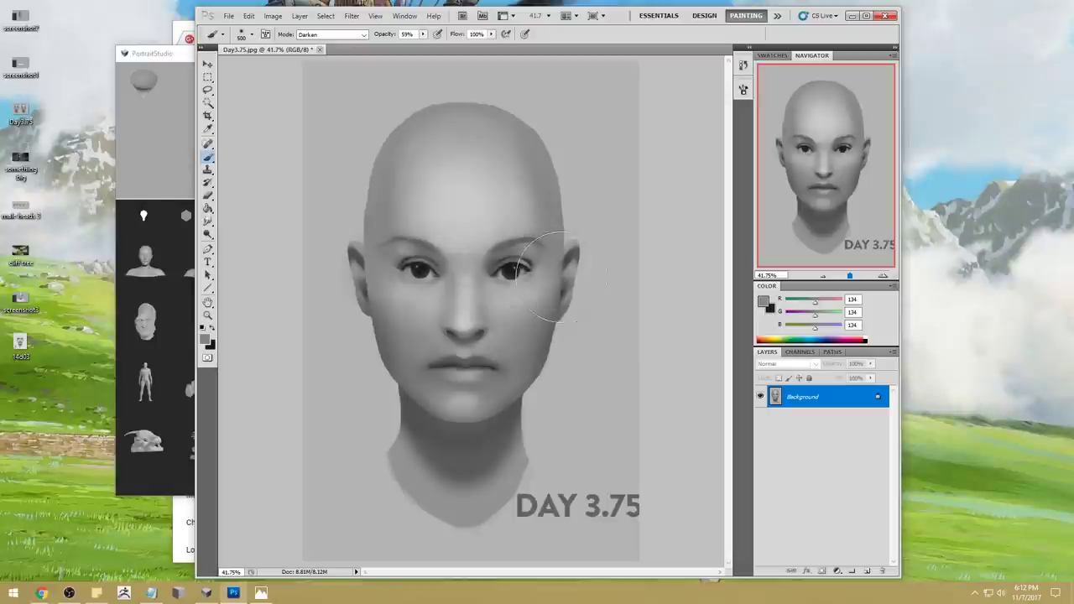
# Refine the shading around the outer eye and temple with a textured brush reduced to 40 px in sampled grey
pyautogui.rightClick(503, 269)
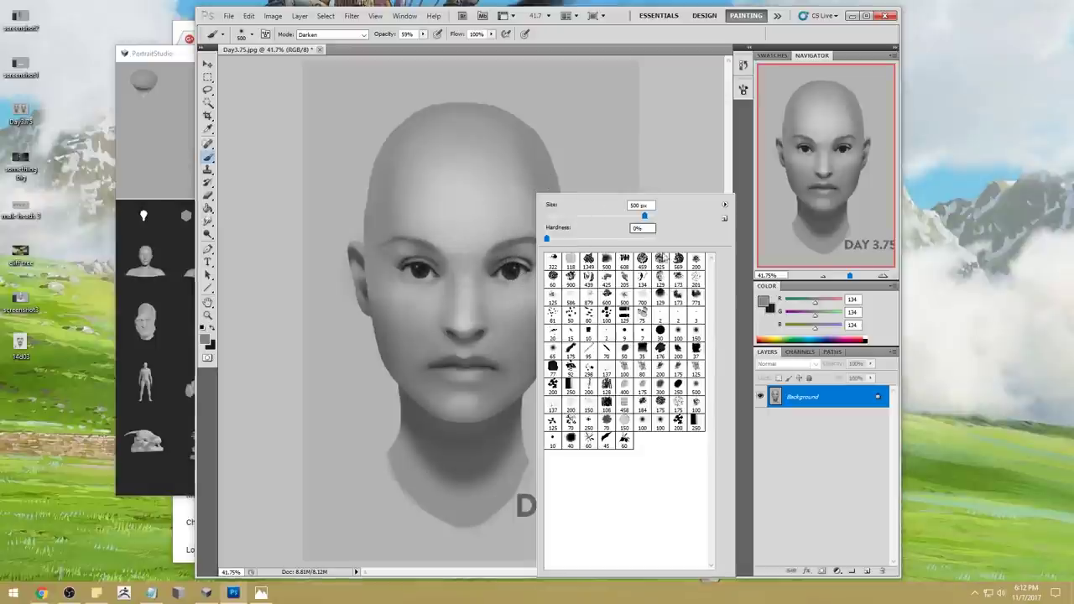
pyautogui.doubleClick(642, 373)
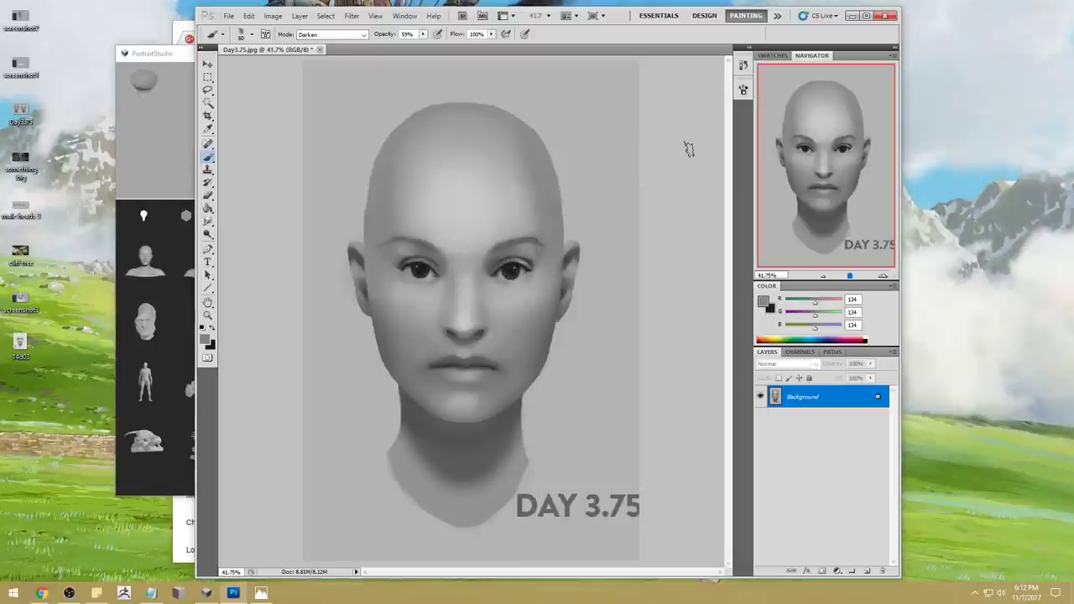
pyautogui.keyDown('alt'); pyautogui.click(525, 264); pyautogui.keyUp('alt')
pyautogui.press('[')
pyautogui.press('[')
pyautogui.press('[')
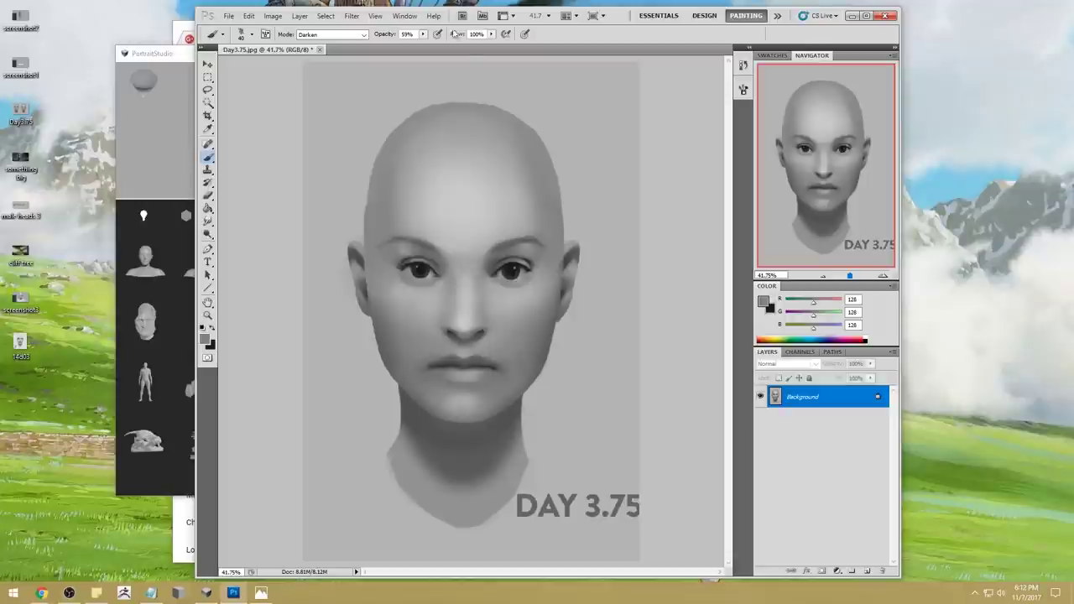
# Reshape the outer parts of both eyebrows with Liquify at brush size 301 and apply the result
pyautogui.click(352, 15)
pyautogui.click(377, 80)
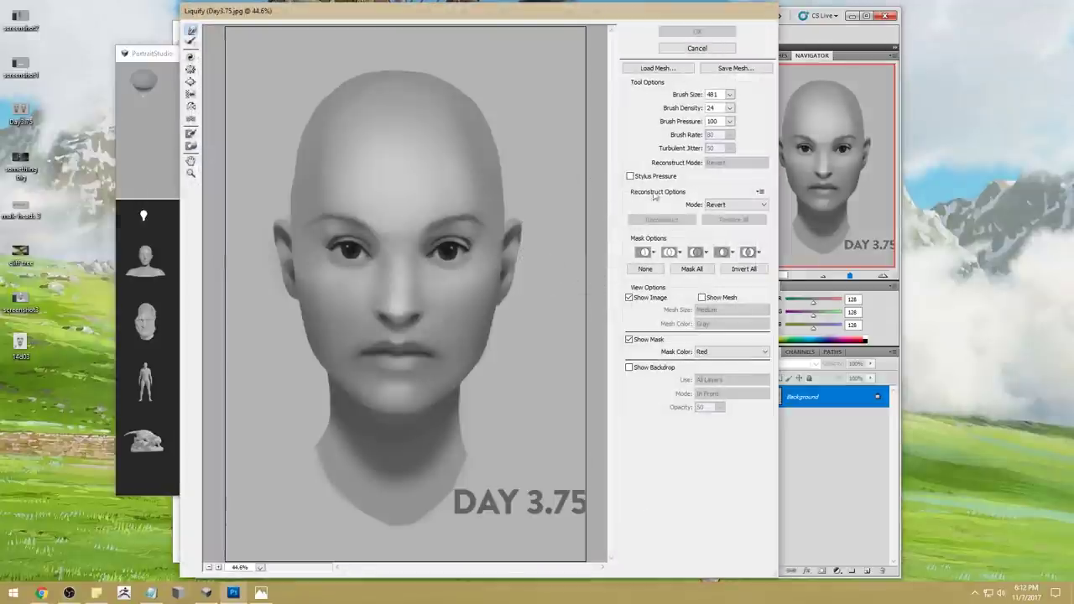
pyautogui.click(727, 95)
pyautogui.moveTo(690, 110); pyautogui.dragTo(681, 110)
pyautogui.click(474, 210)
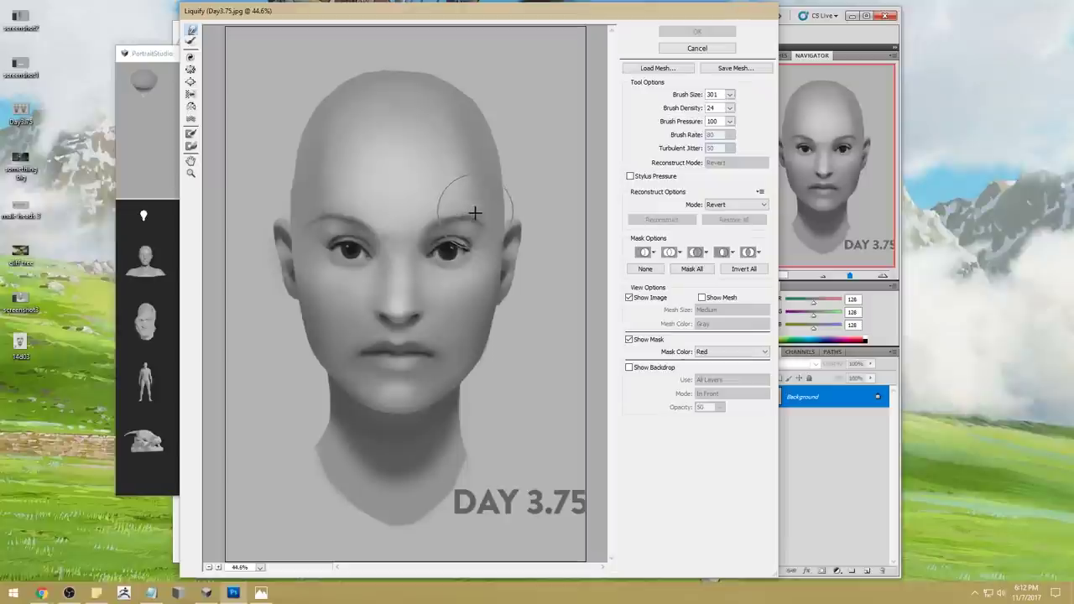
pyautogui.moveTo(474, 211); pyautogui.dragTo(479, 221)
pyautogui.moveTo(327, 204)
pyautogui.mouseDown()
pyautogui.moveTo(302, 223)
pyautogui.moveTo(320, 209)
pyautogui.mouseUp()
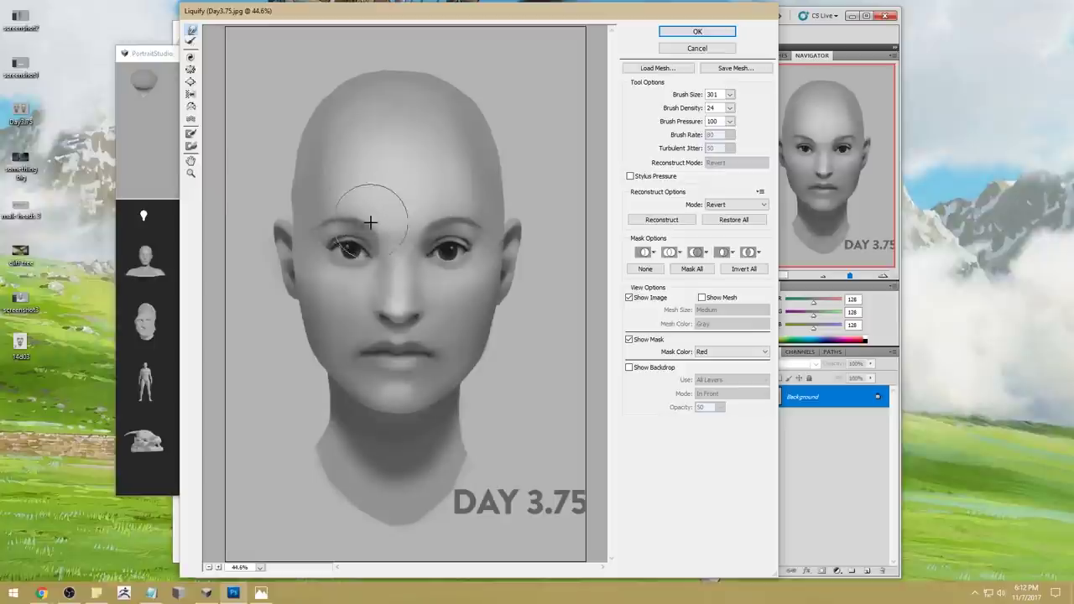
pyautogui.click(729, 94)
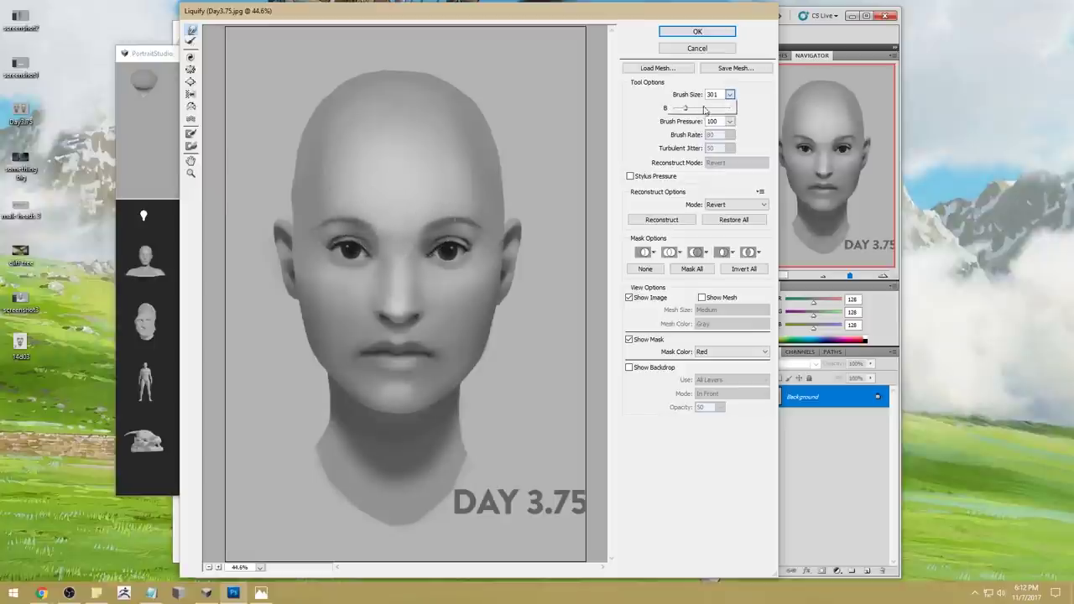
pyautogui.click(697, 31)
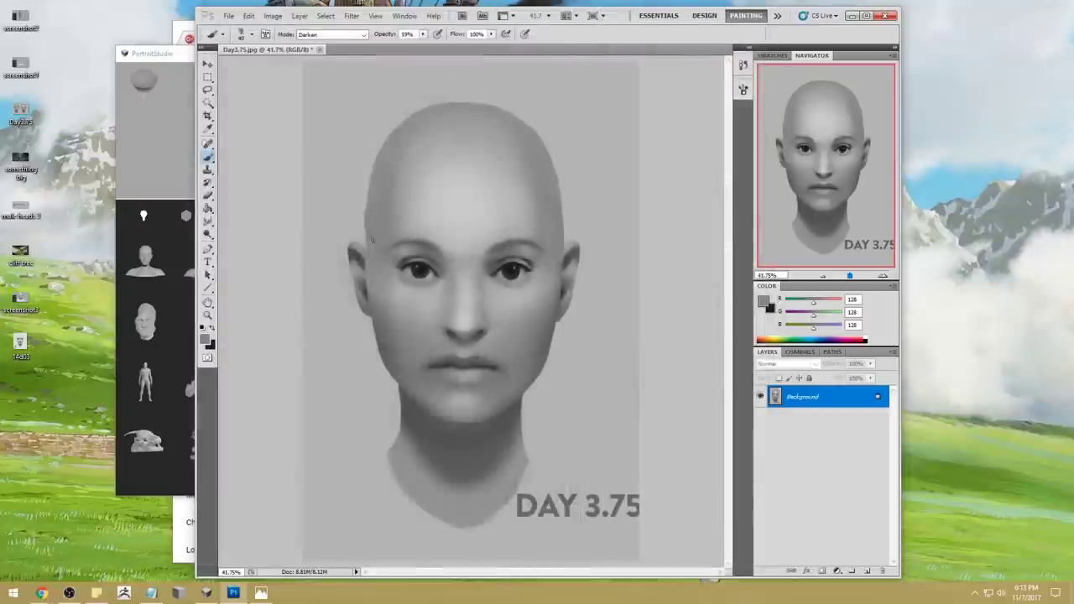
# Trim the head outline above the ear with the sampled background grey, using Normal mode at 100% opacity
pyautogui.keyDown('alt'); pyautogui.click(360, 209); pyautogui.keyUp('alt')
pyautogui.click(364, 34)
pyautogui.click(319, 40)
pyautogui.click(423, 34)
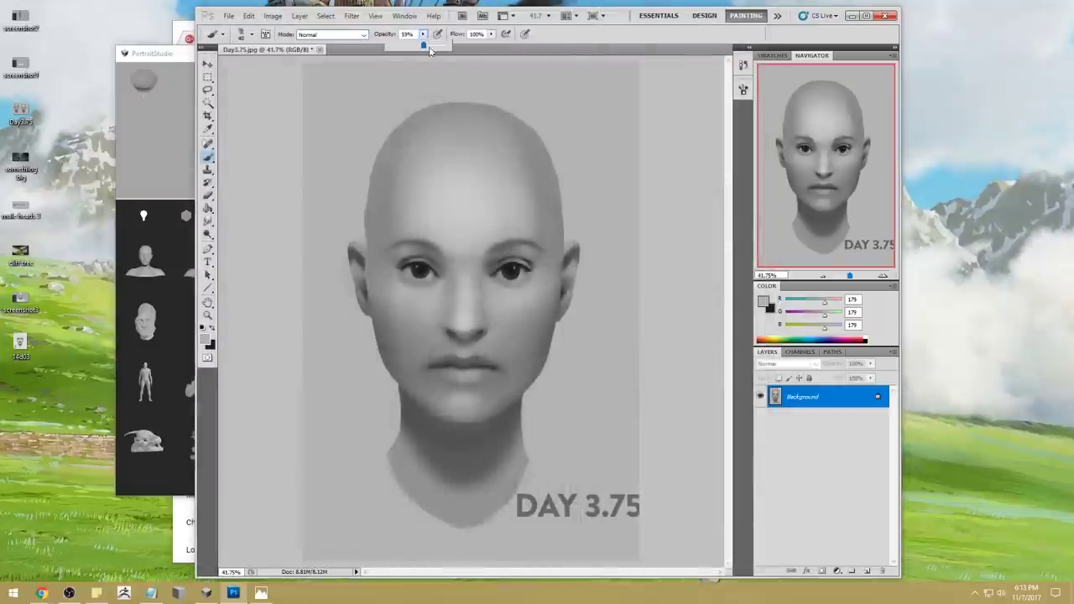
pyautogui.moveTo(426, 46); pyautogui.dragTo(452, 46)
pyautogui.click(283, 103)
pyautogui.moveTo(360, 235); pyautogui.dragTo(362, 195)
# Touch up both eyebrows and the skin around them with a 25 px brush in sampled greys
pyautogui.keyDown('alt'); pyautogui.click(377, 256); pyautogui.keyUp('alt')
pyautogui.keyDown('alt'); pyautogui.click(413, 235); pyautogui.keyUp('alt')
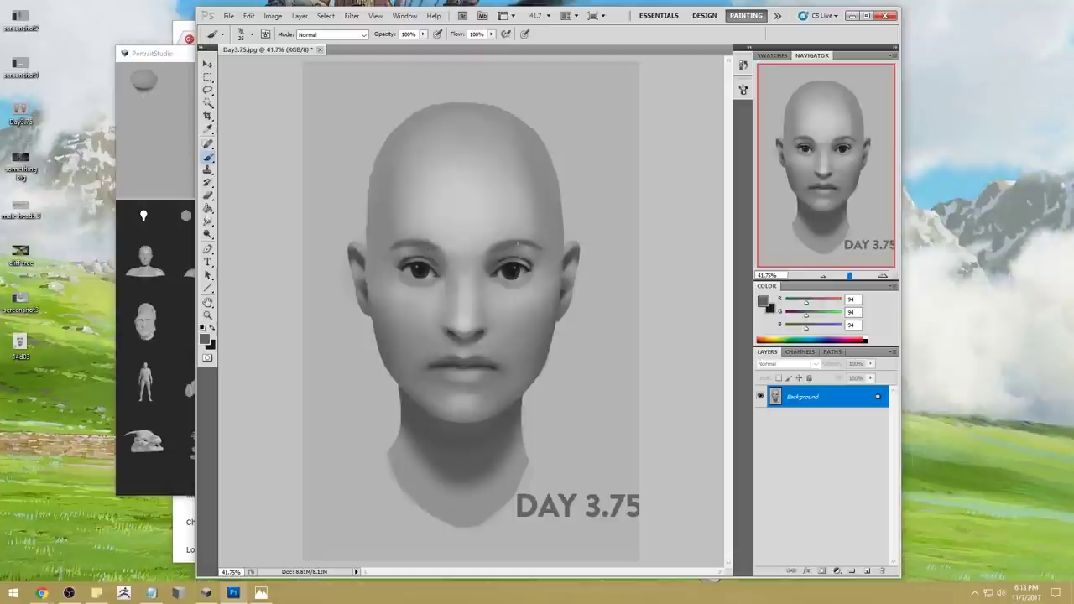
pyautogui.keyDown('alt'); pyautogui.click(539, 245); pyautogui.keyUp('alt')
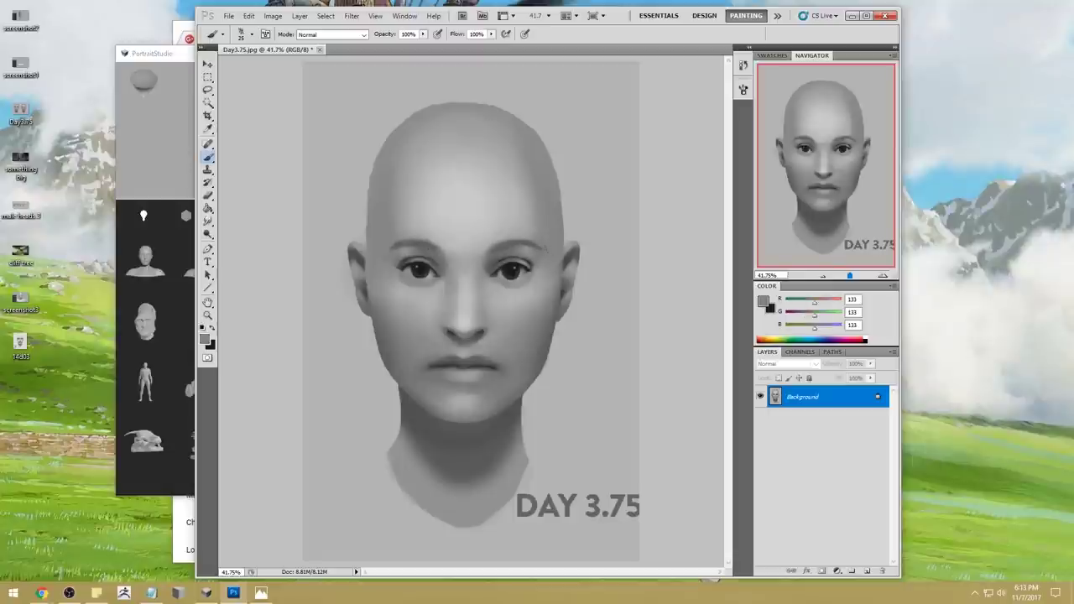
pyautogui.keyDown('alt'); pyautogui.click(427, 247); pyautogui.keyUp('alt')
# Push the outer end of one eyebrow slightly inward with Liquify at brush size 301 and apply the result
pyautogui.click(352, 15)
pyautogui.click(386, 75)
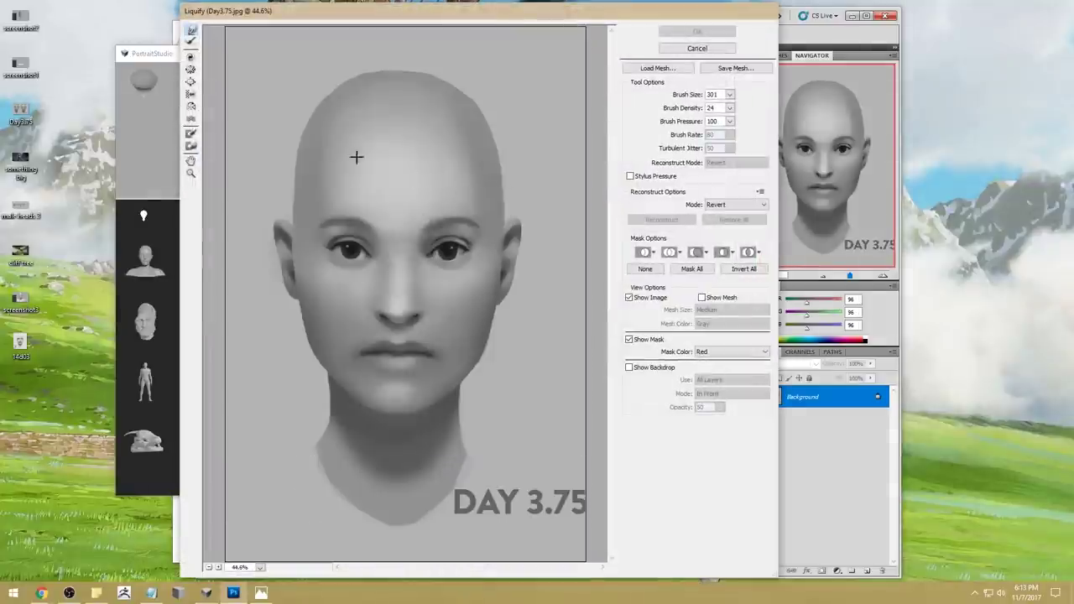
pyautogui.moveTo(328, 216); pyautogui.dragTo(342, 213)
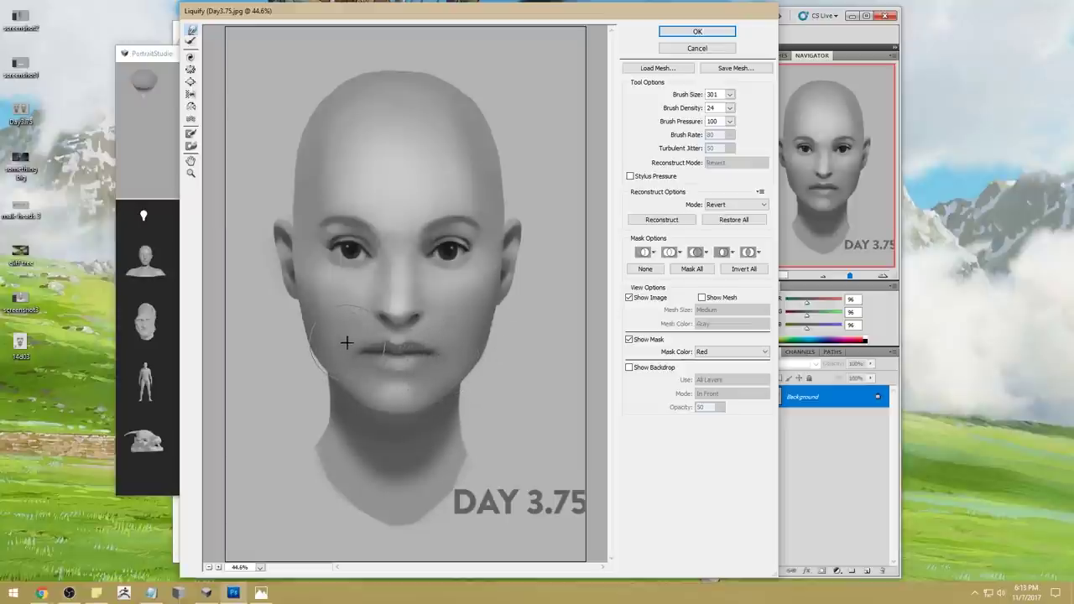
pyautogui.click(697, 31)
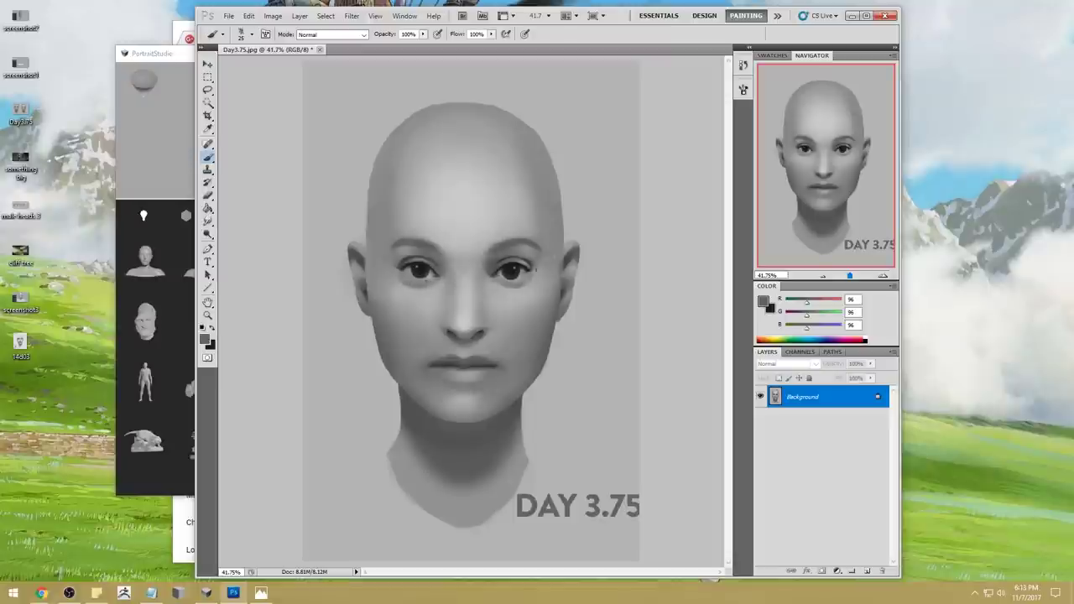
# Retouch the whites and lower rims of the eyes up close with small brushes in sampled light greys
pyautogui.press('z')
pyautogui.moveTo(359, 235); pyautogui.dragTo(549, 342)
pyautogui.press('b')
pyautogui.keyDown('alt'); pyautogui.click(464, 126); pyautogui.keyUp('alt')
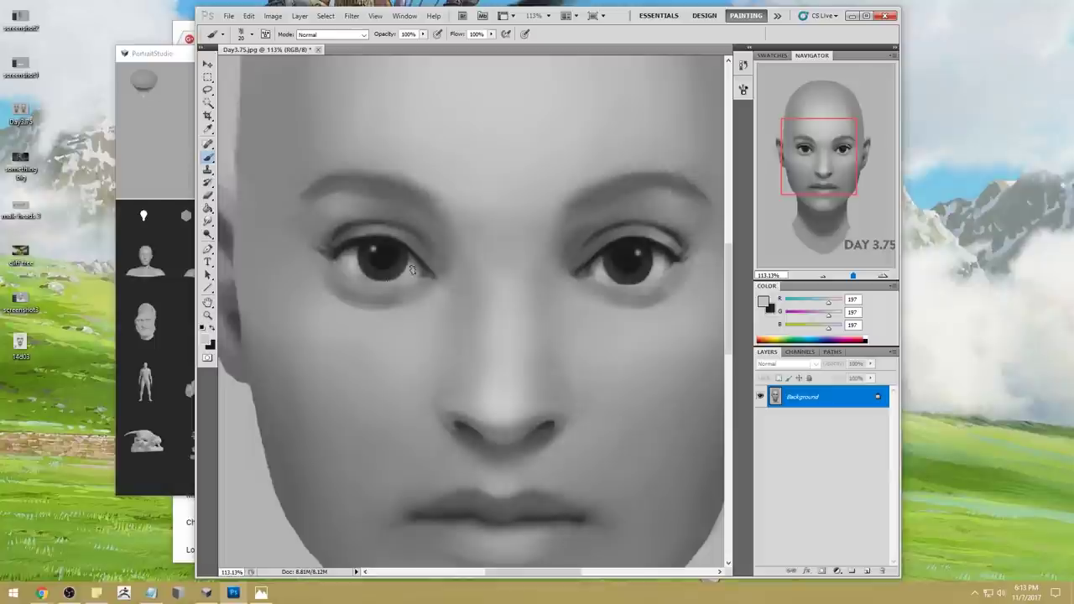
pyautogui.keyDown('alt'); pyautogui.click(369, 287); pyautogui.keyUp('alt')
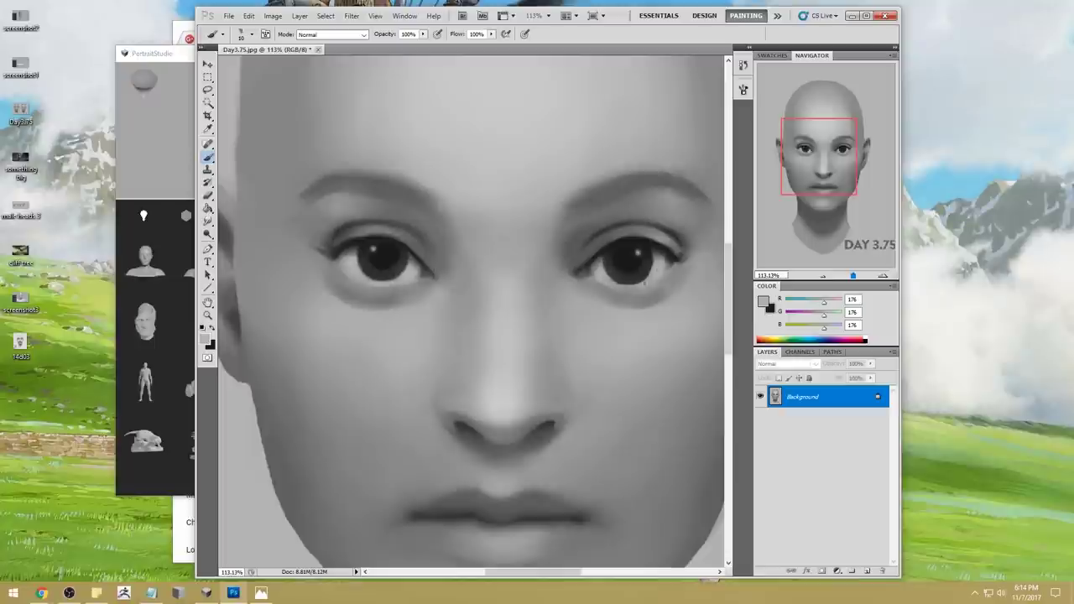
# Shade the lower eyelid with a 25 px brush in sampled grey and save the image
pyautogui.keyDown('alt'); pyautogui.click(659, 293); pyautogui.keyUp('alt')
pyautogui.press(']')
pyautogui.press(']')
pyautogui.moveTo(601, 293); pyautogui.dragTo(659, 295)
pyautogui.hotkey('ctrl', 's')
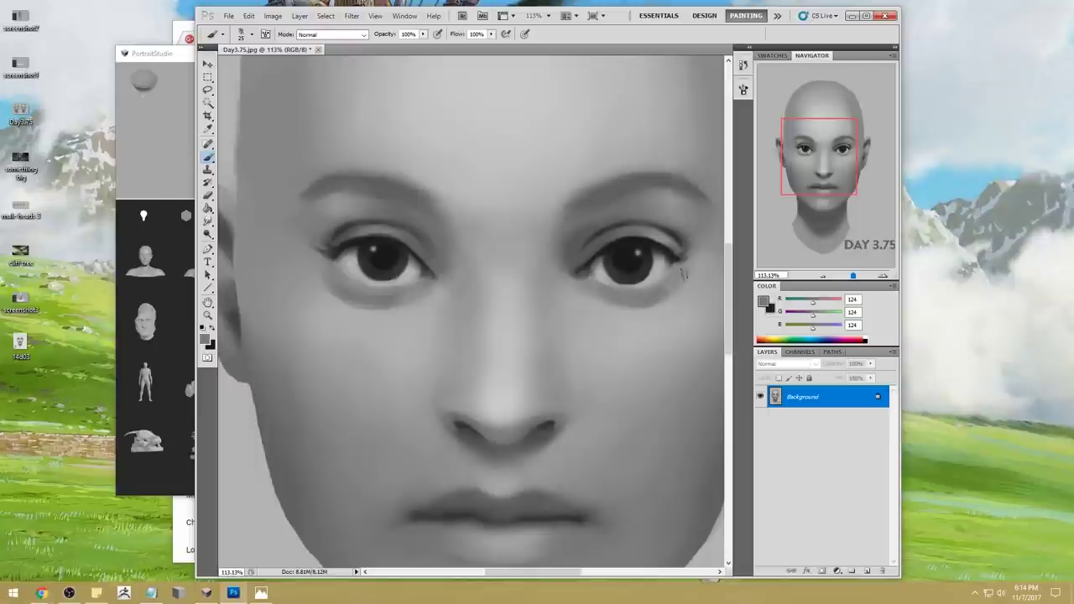
# Touch up the shading under the other eye with sampled greys and review the whole portrait
pyautogui.keyDown('alt'); pyautogui.click(368, 294); pyautogui.keyUp('alt')
pyautogui.hotkey('ctrl', '0')
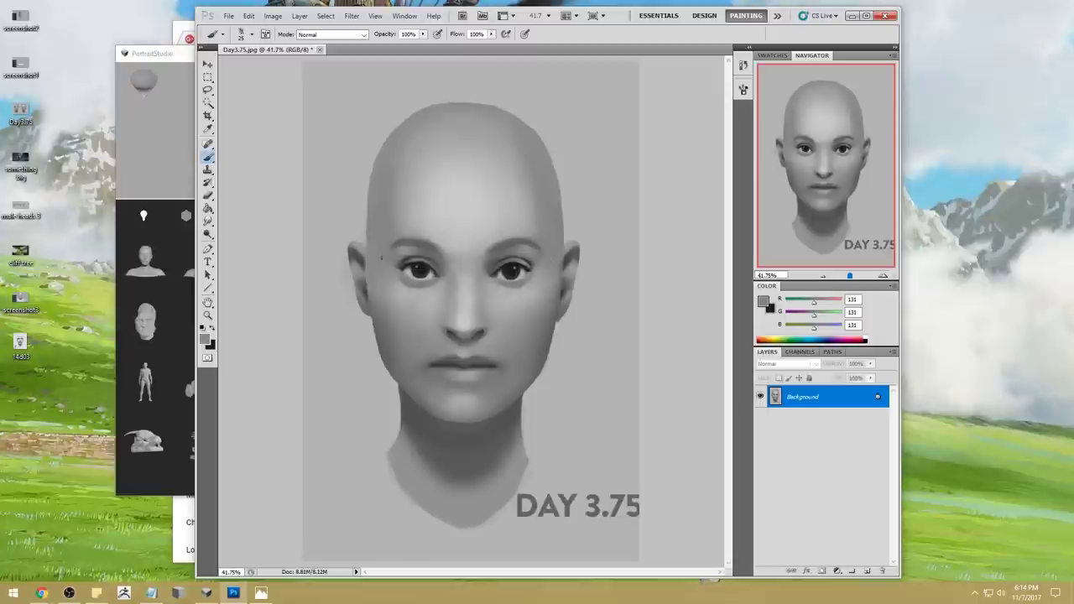
pyautogui.keyDown('alt'); pyautogui.click(412, 276); pyautogui.keyUp('alt')
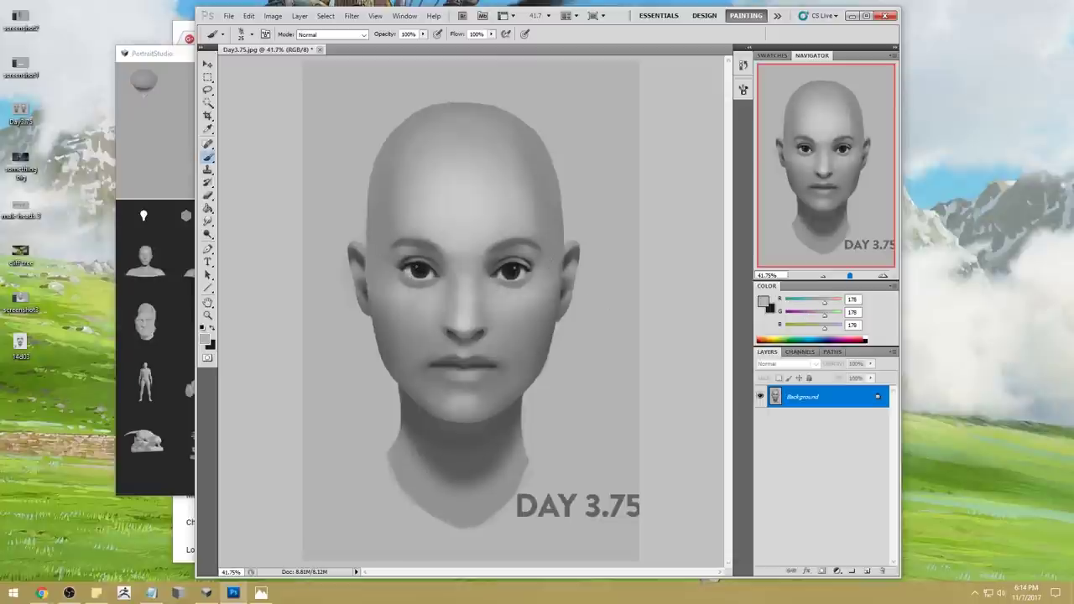
# Copy both eyes and eyebrows onto a new layer and scale the copy proportionally to 102.90%
pyautogui.press('l')
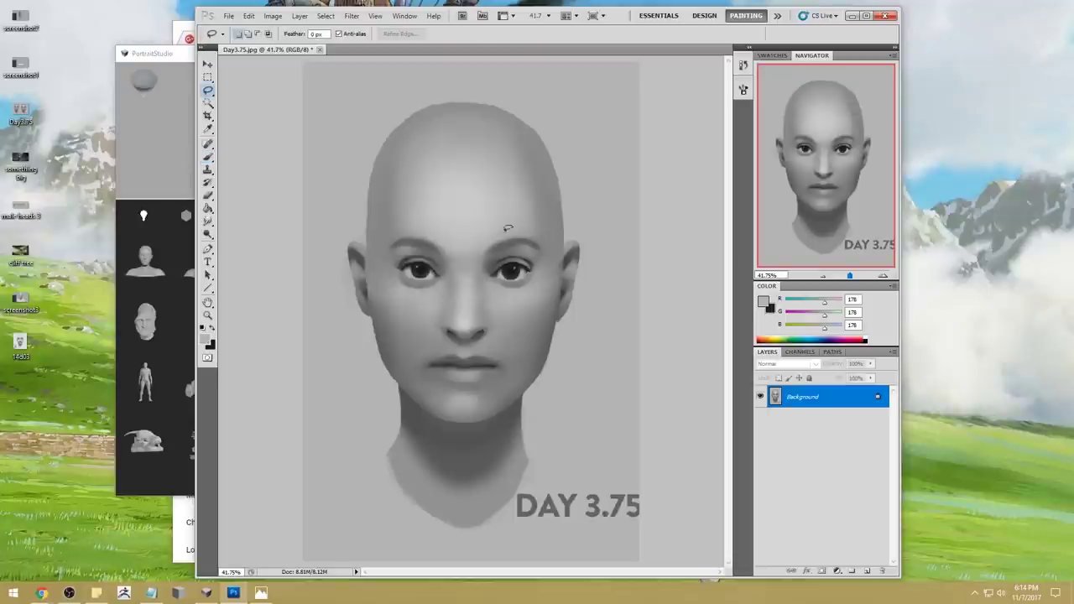
pyautogui.moveTo(537, 216)
pyautogui.mouseDown()
pyautogui.moveTo(520, 294)
pyautogui.moveTo(538, 217)
pyautogui.mouseUp()
pyautogui.moveTo(453, 233)
pyautogui.keyDown('shift'); pyautogui.mouseDown()
pyautogui.moveTo(441, 293)
pyautogui.moveTo(455, 234)
pyautogui.mouseUp(); pyautogui.keyUp('shift')
pyautogui.hotkey('ctrl', 'j')
pyautogui.hotkey('ctrl', 't')
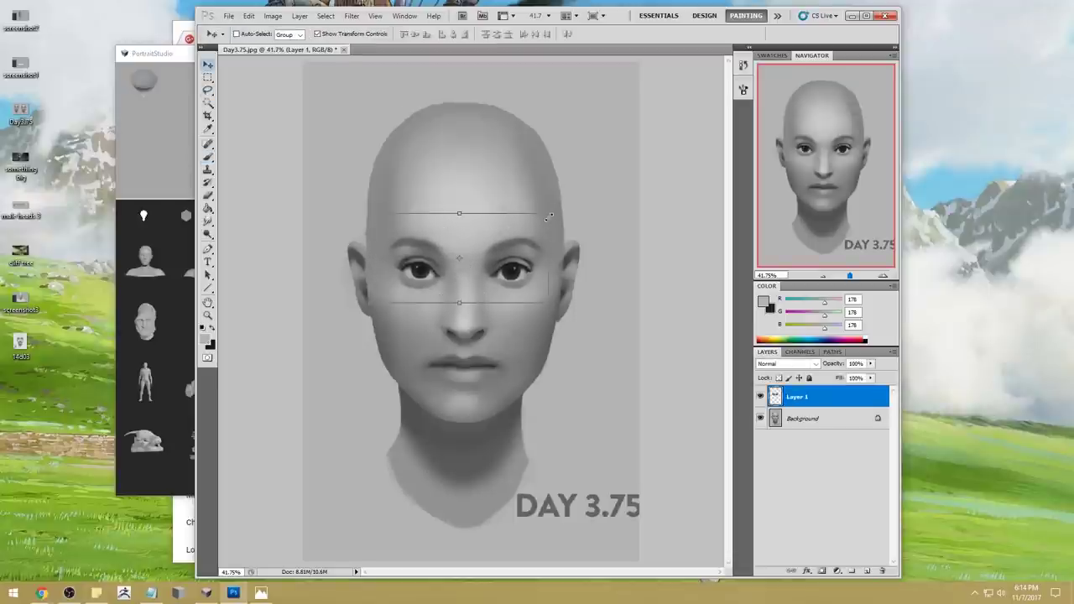
pyautogui.moveTo(519, 264); pyautogui.dragTo(517, 269)
pyautogui.keyDown('shift'); pyautogui.moveTo(555, 207); pyautogui.dragTo(550, 212); pyautogui.keyUp('shift')
pyautogui.moveTo(523, 259); pyautogui.dragTo(526, 261)
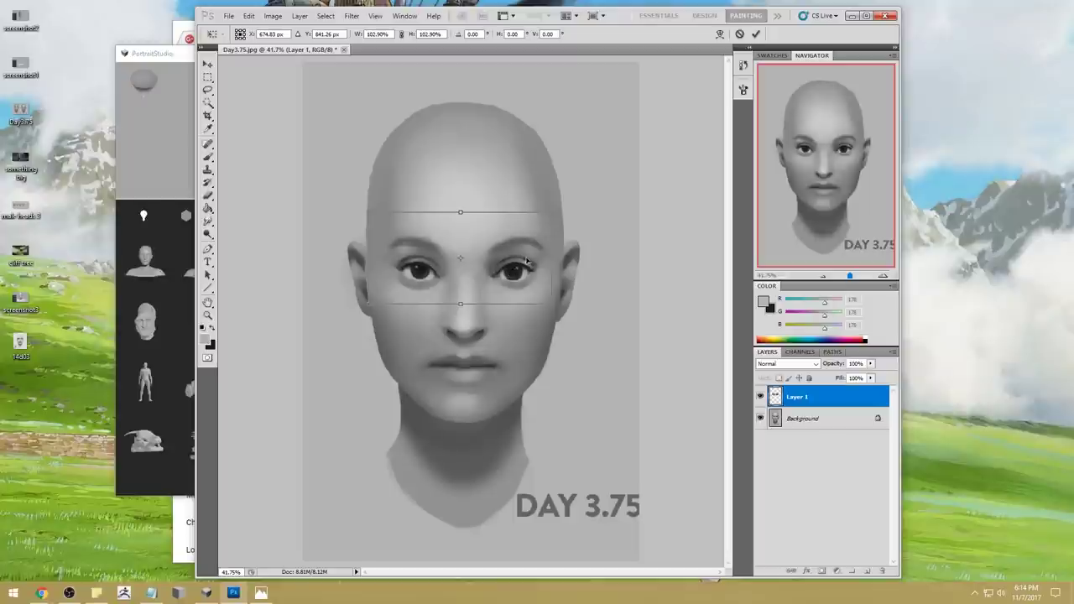
pyautogui.click(755, 34)
# Isolate one eye and its brow on the new layer with the Lasso, refine its placement, and deselect
pyautogui.press('l')
pyautogui.moveTo(568, 204)
pyautogui.mouseDown()
pyautogui.moveTo(489, 293)
pyautogui.moveTo(574, 234)
pyautogui.mouseUp()
pyautogui.press('v')
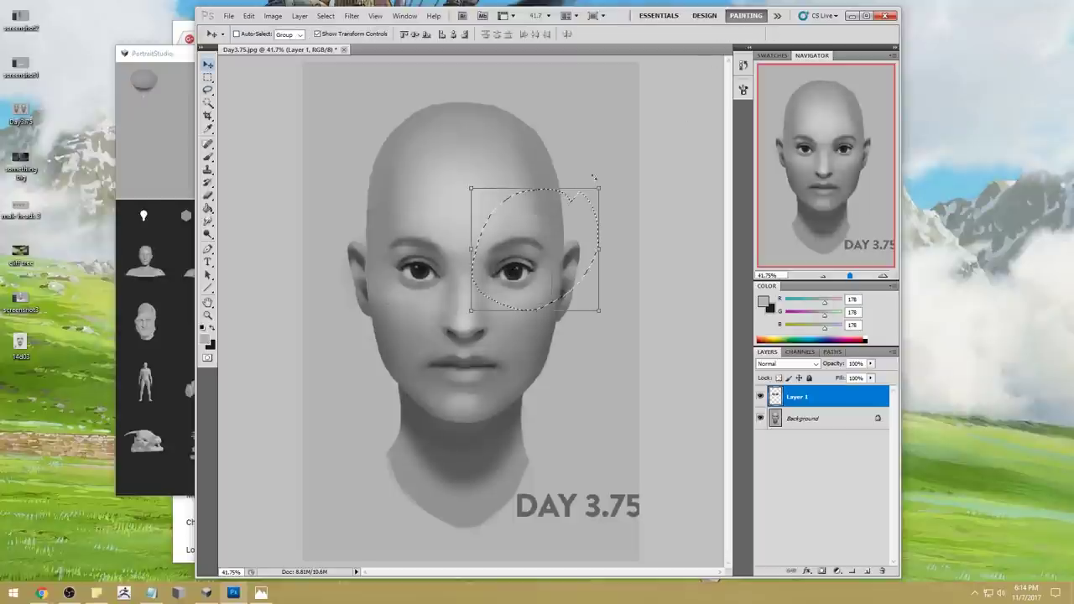
pyautogui.hotkey('ctrl', 'd')
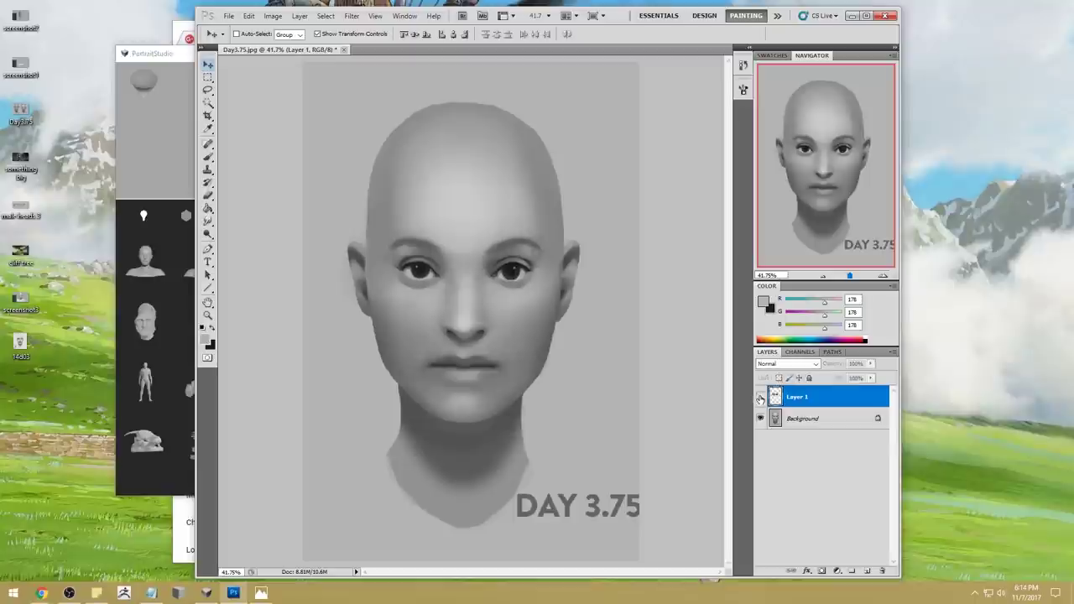
# Blend the edges of the eye and eyebrow layer with a soft 175 px Eraser and merge the layer down into the background
pyautogui.press('e')
pyautogui.rightClick(466, 214)
pyautogui.click(613, 330)
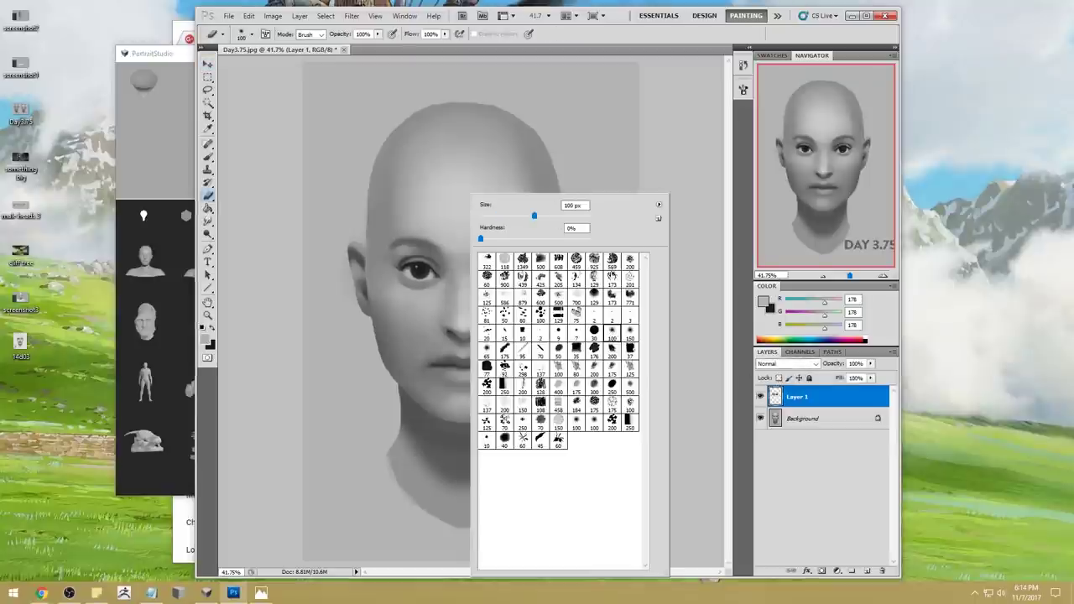
pyautogui.click(680, 133)
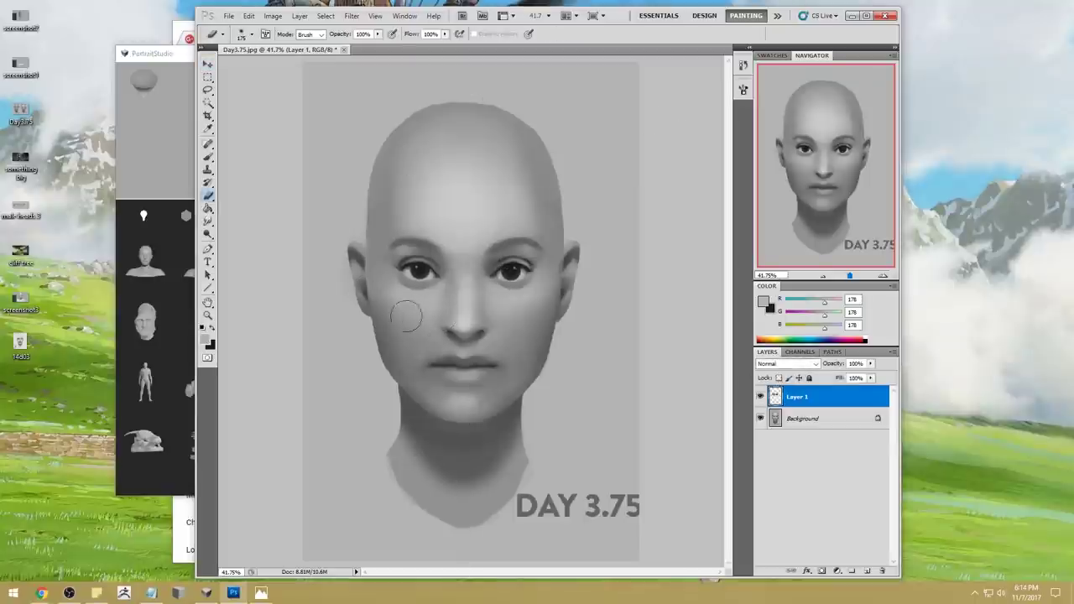
pyautogui.press('m')
pyautogui.rightClick(538, 232)
pyautogui.press('Escape')
pyautogui.press('e')
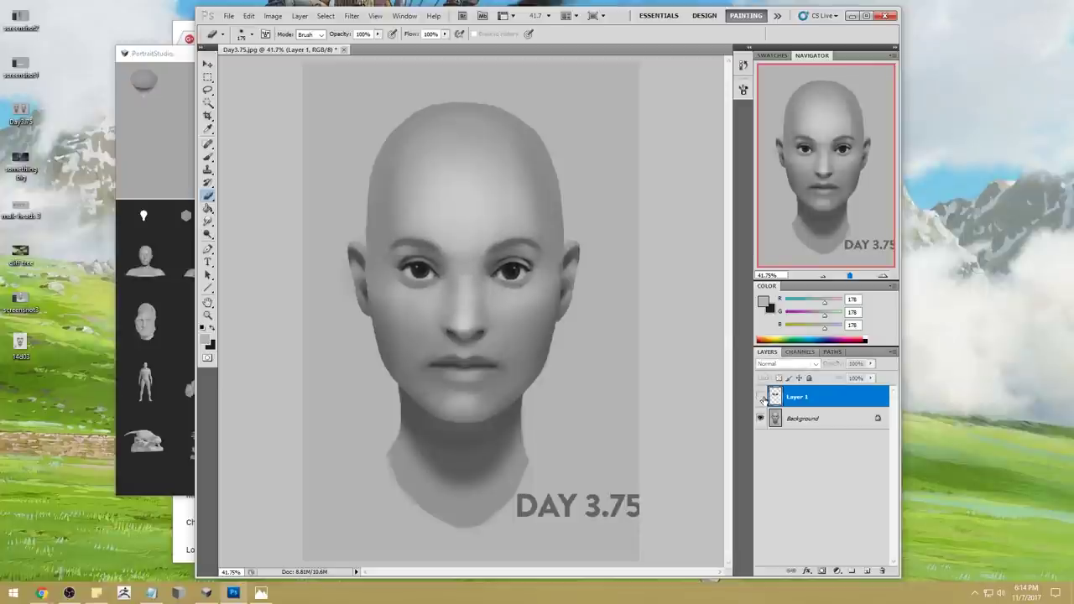
pyautogui.rightClick(820, 397)
pyautogui.click(859, 361)
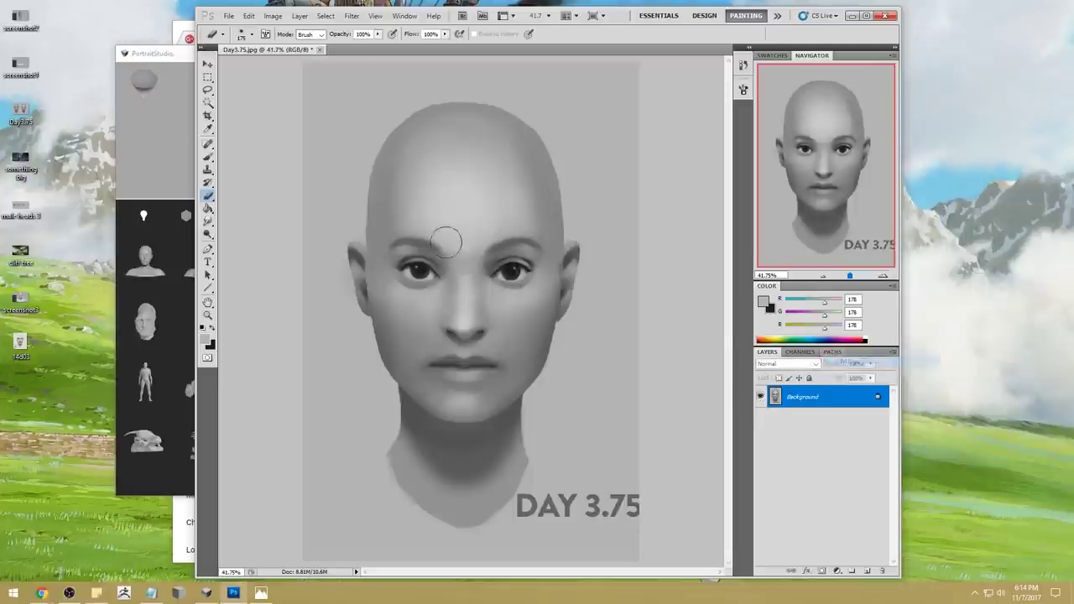
# Soften the shading of the forehead and head with a soft 1200 px brush at 39% opacity in sampled light grey
pyautogui.moveTo(208, 221); pyautogui.dragTo(245, 242)
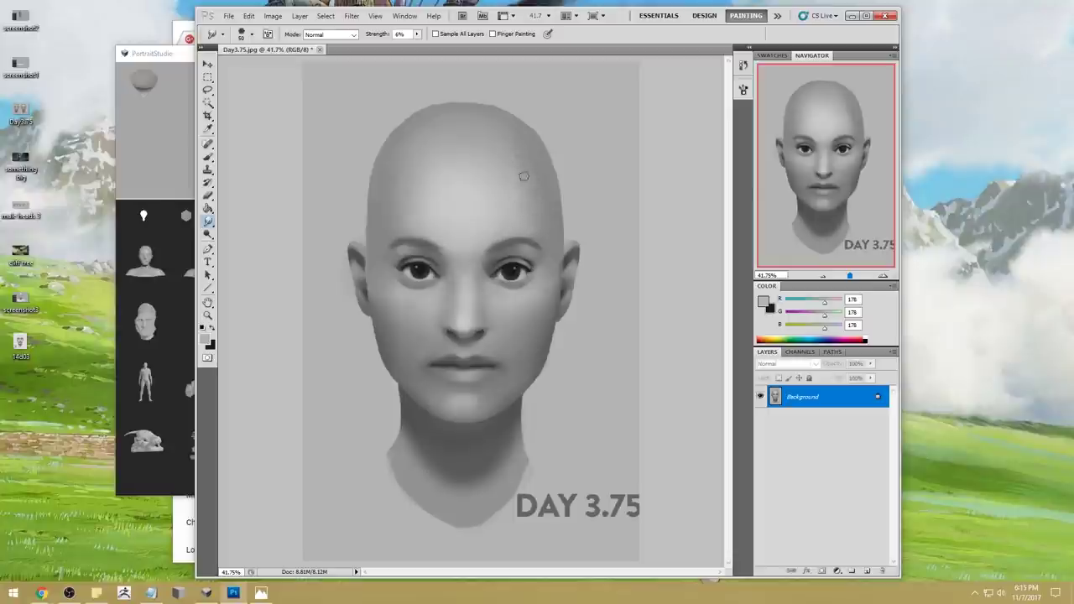
pyautogui.press('b')
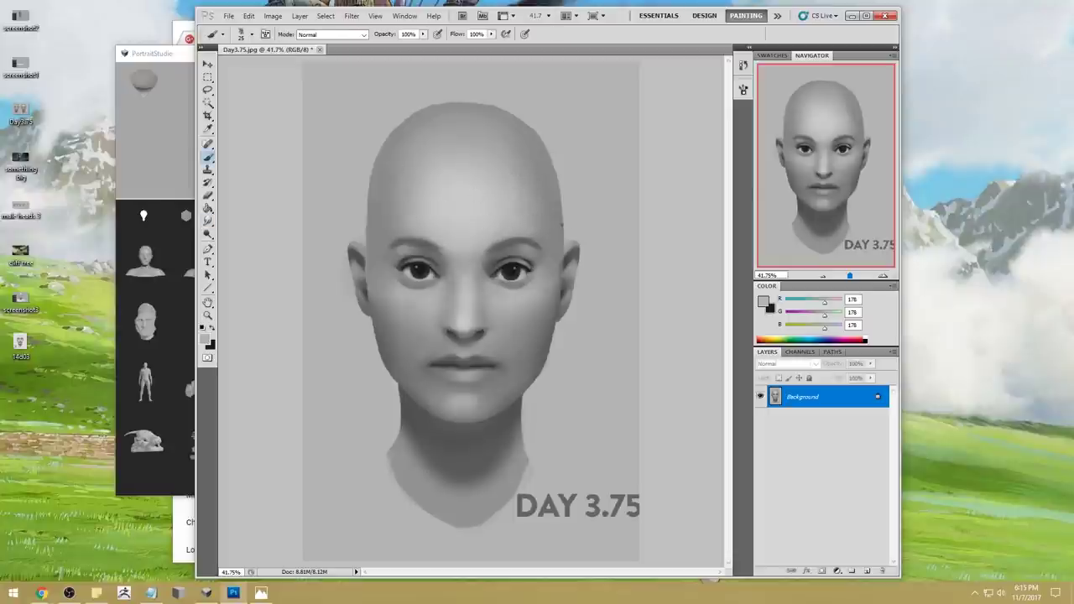
pyautogui.rightClick(482, 193)
pyautogui.click(631, 333)
pyautogui.click(691, 137)
pyautogui.press(']')
pyautogui.press(']')
pyautogui.press(']')
pyautogui.press(']')
pyautogui.press(']')
pyautogui.press(']')
pyautogui.press(']')
pyautogui.press(']')
pyautogui.press(']')
pyautogui.press(']')
pyautogui.press(']')
pyautogui.press(']')
pyautogui.press(']')
pyautogui.press(']')
pyautogui.press(']')
pyautogui.press(']')
pyautogui.press(']')
pyautogui.press(']')
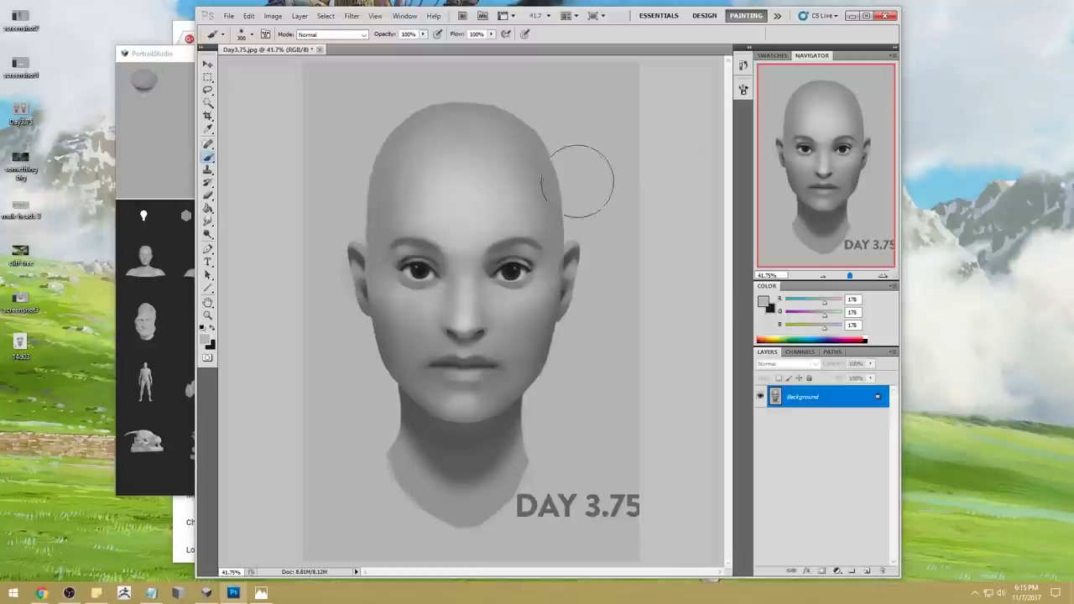
pyautogui.moveTo(423, 34); pyautogui.dragTo(389, 48)
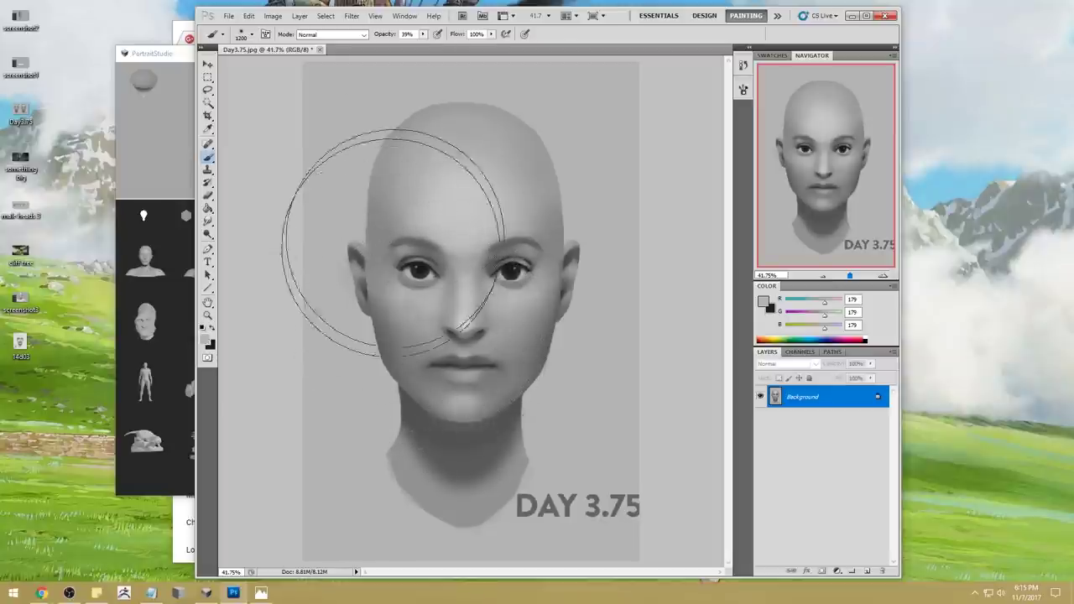
pyautogui.keyDown('alt'); pyautogui.click(487, 182); pyautogui.keyUp('alt')
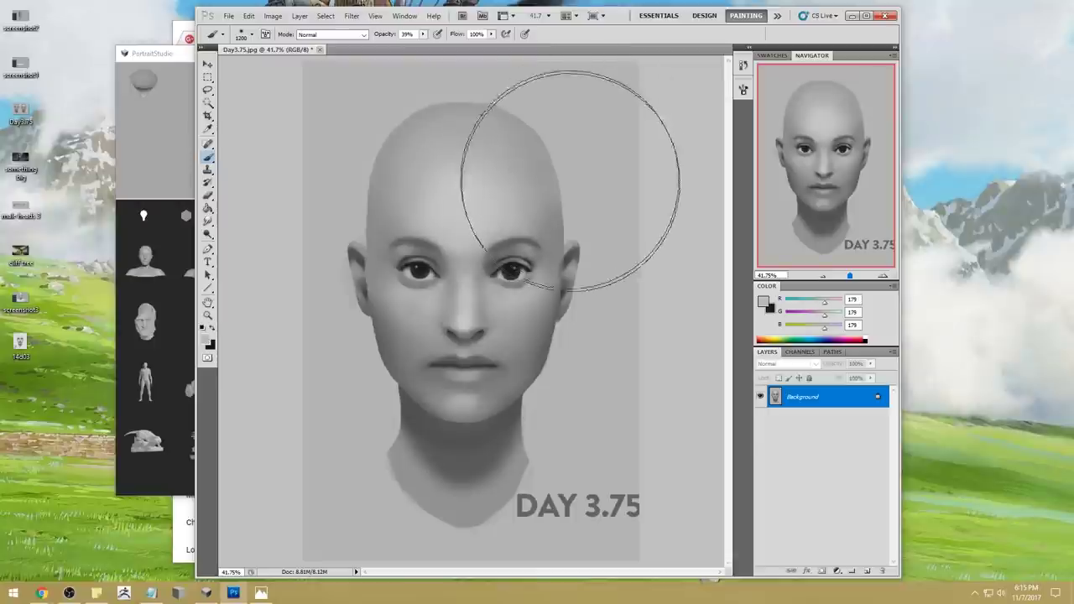
pyautogui.keyDown('alt'); pyautogui.click(592, 354); pyautogui.keyUp('alt')
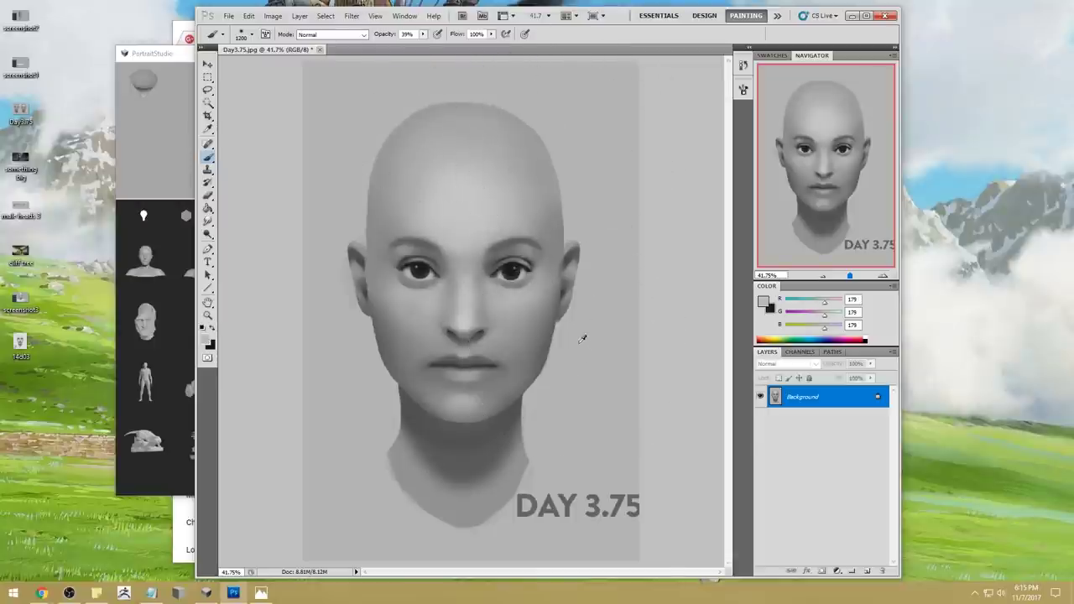
# Even out the shading of the lower face with a soft 800 px brush in grey sampled from the cheek
pyautogui.keyDown('alt'); pyautogui.click(531, 303); pyautogui.keyUp('alt')
pyautogui.press('[')
pyautogui.press('[')
pyautogui.press('[')
pyautogui.press('[')
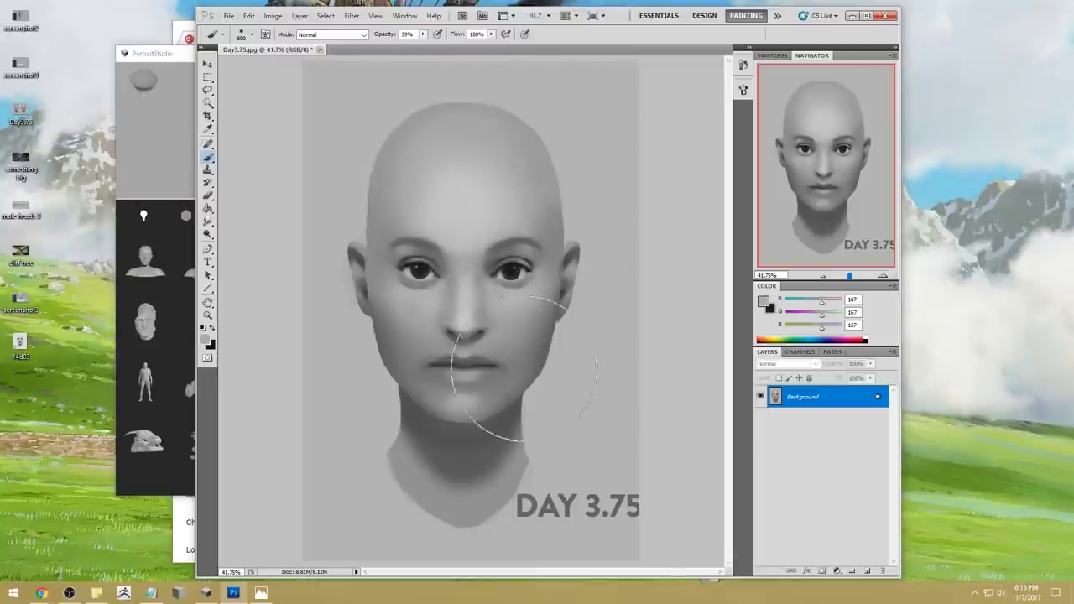
# Deepen the portrait's shadows with the brush in Darken mode at 39% opacity, using sampled dark greys, and reduce the brush to 100 px
pyautogui.keyDown('alt'); pyautogui.click(474, 424); pyautogui.keyUp('alt')
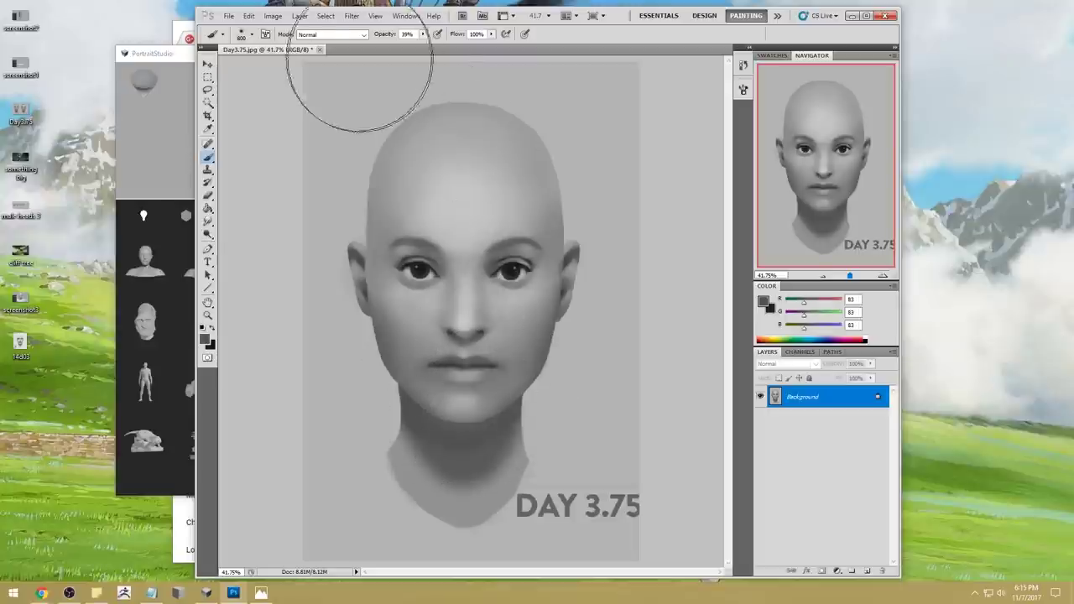
pyautogui.click(335, 34)
pyautogui.click(307, 90)
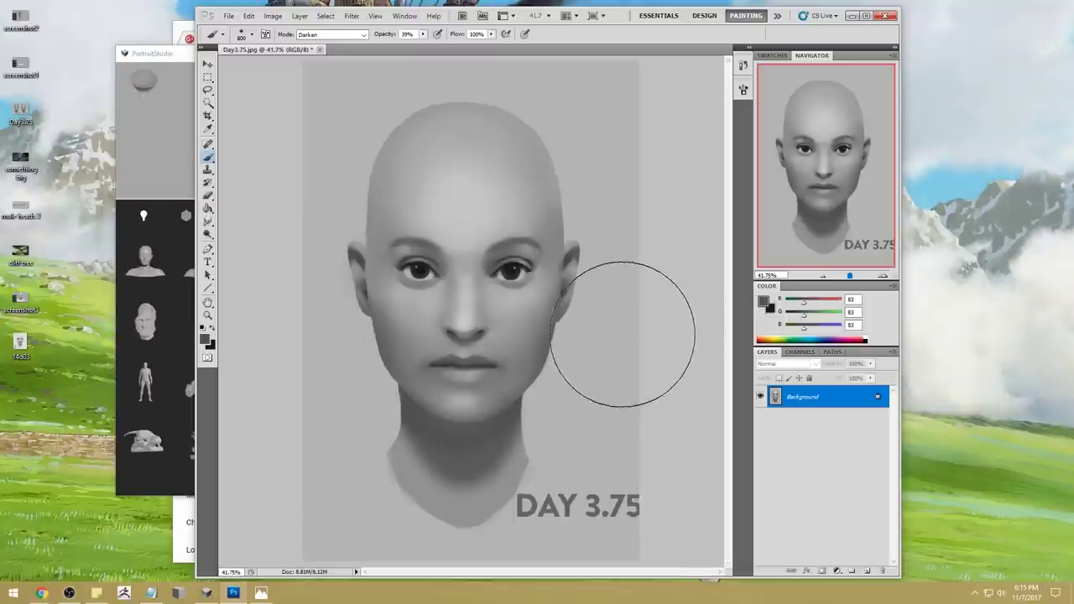
pyautogui.keyDown('alt'); pyautogui.click(484, 327); pyautogui.keyUp('alt')
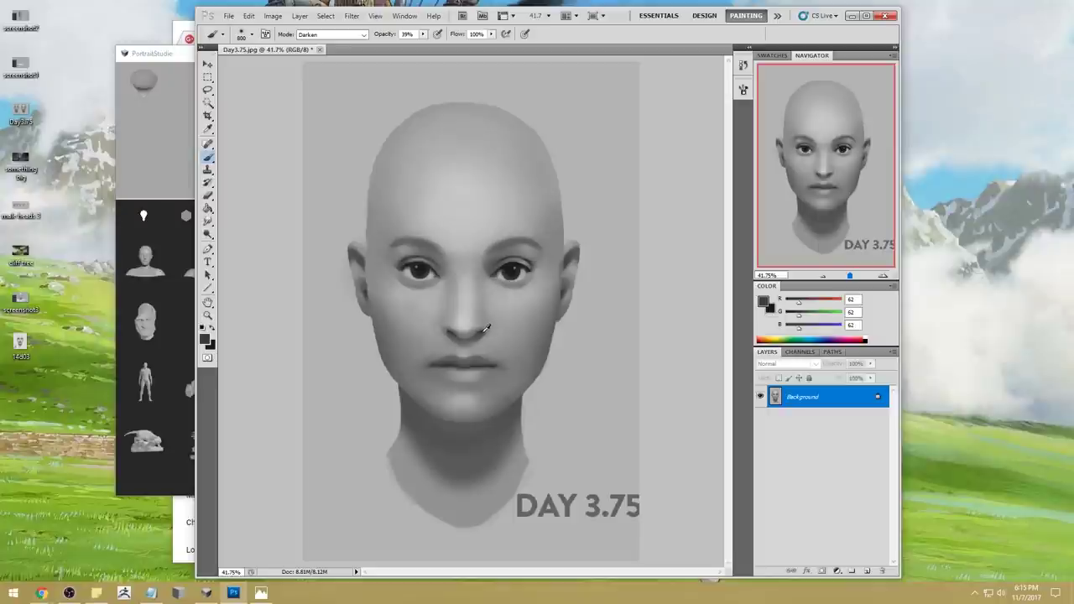
pyautogui.keyDown('alt'); pyautogui.click(512, 268); pyautogui.keyUp('alt')
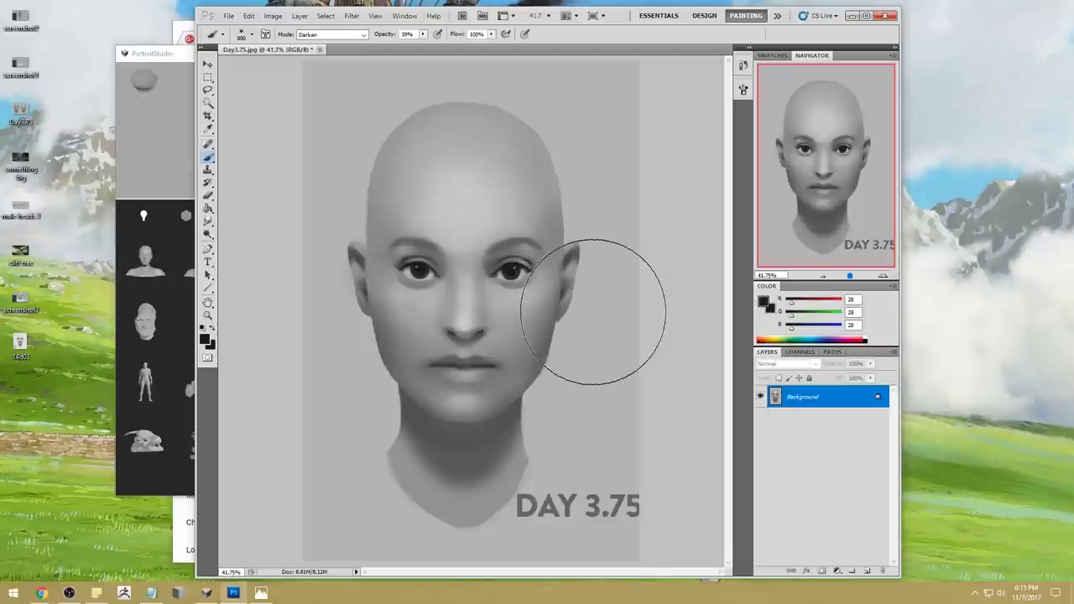
pyautogui.keyDown('alt'); pyautogui.click(511, 271); pyautogui.keyUp('alt')
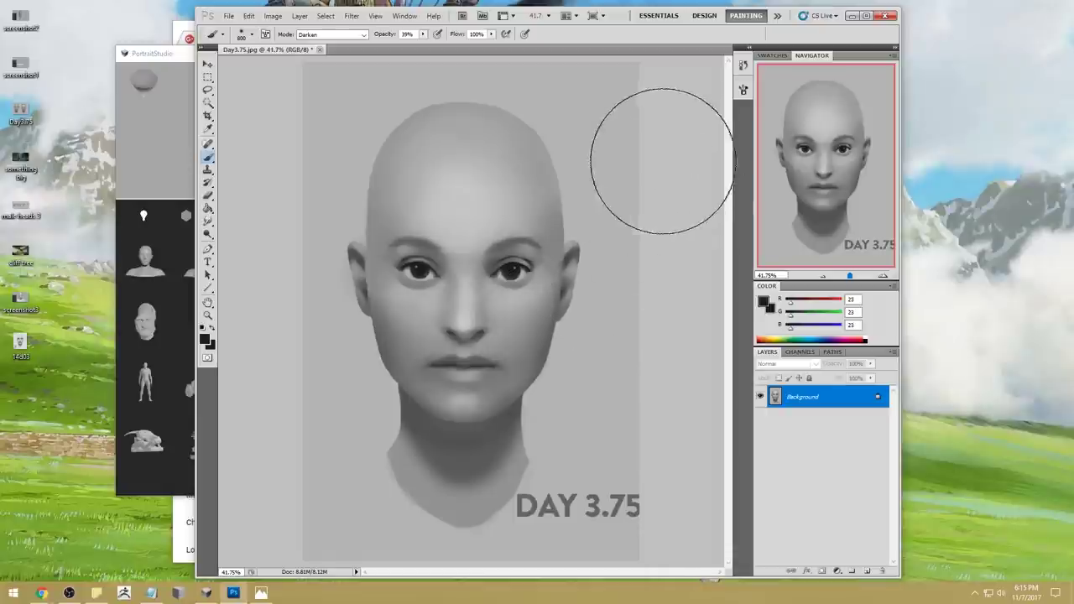
pyautogui.press('[')
pyautogui.press('[')
pyautogui.press('[')
pyautogui.press('[')
pyautogui.press('[')
pyautogui.press('[')
pyautogui.press('[')
pyautogui.press('[')
pyautogui.press('[')
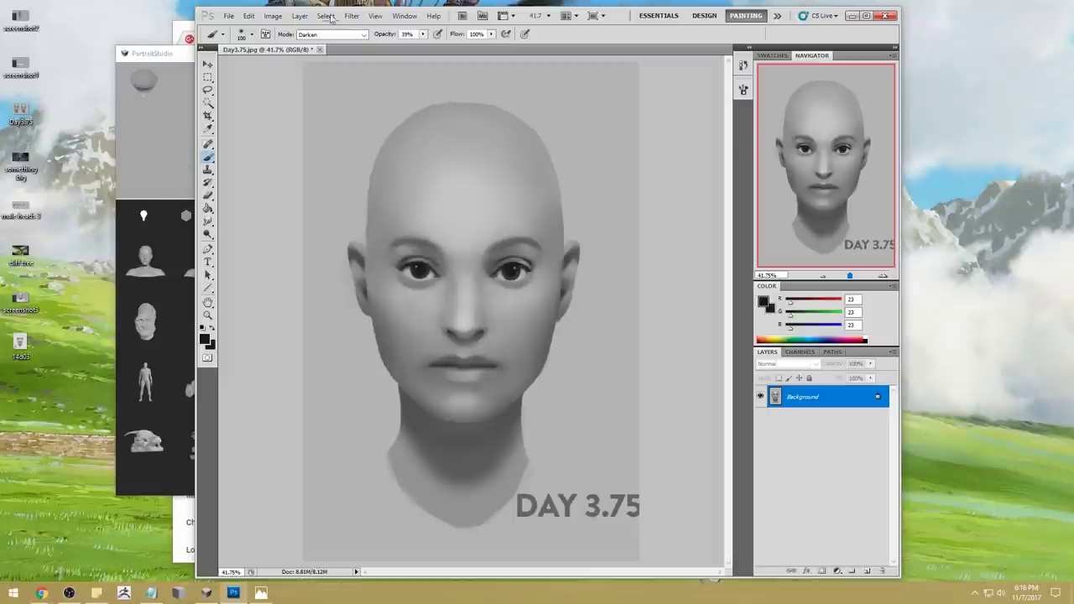
# Copy the entire reworked portrait and return the document to its earlier history state holding the Day 3.5 and Day 3.75 heads side by side
pyautogui.click(318, 50)
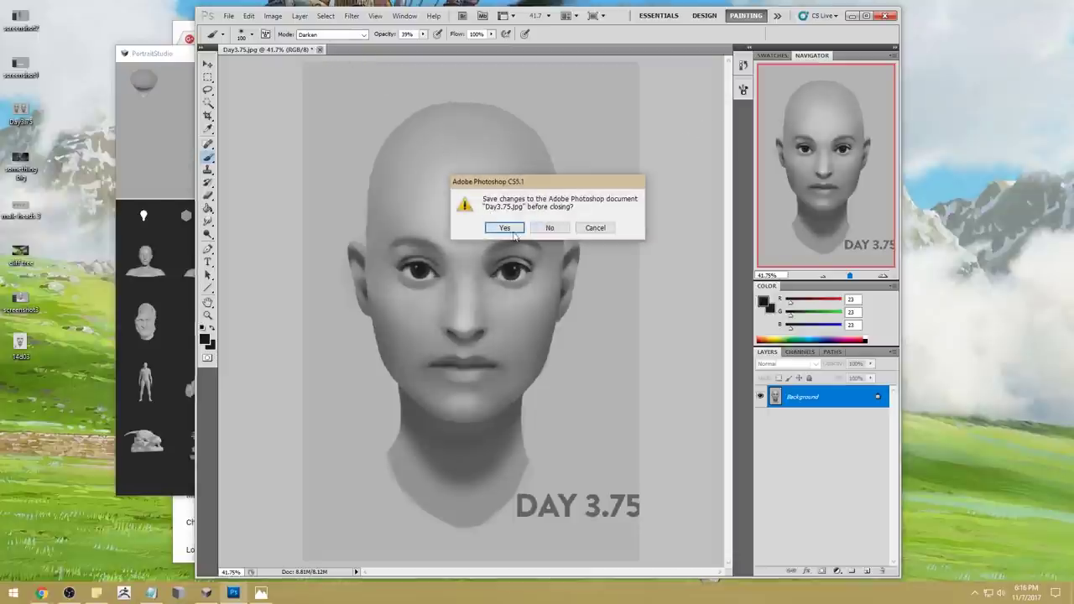
pyautogui.click(595, 228)
pyautogui.hotkey('ctrl', 'a')
pyautogui.click(742, 67)
pyautogui.moveTo(727, 443); pyautogui.dragTo(723, 81)
pyautogui.click(665, 75)
pyautogui.moveTo(578, 270); pyautogui.dragTo(357, 275)
pyautogui.moveTo(680, 107); pyautogui.dragTo(685, 137)
pyautogui.click(714, 64)
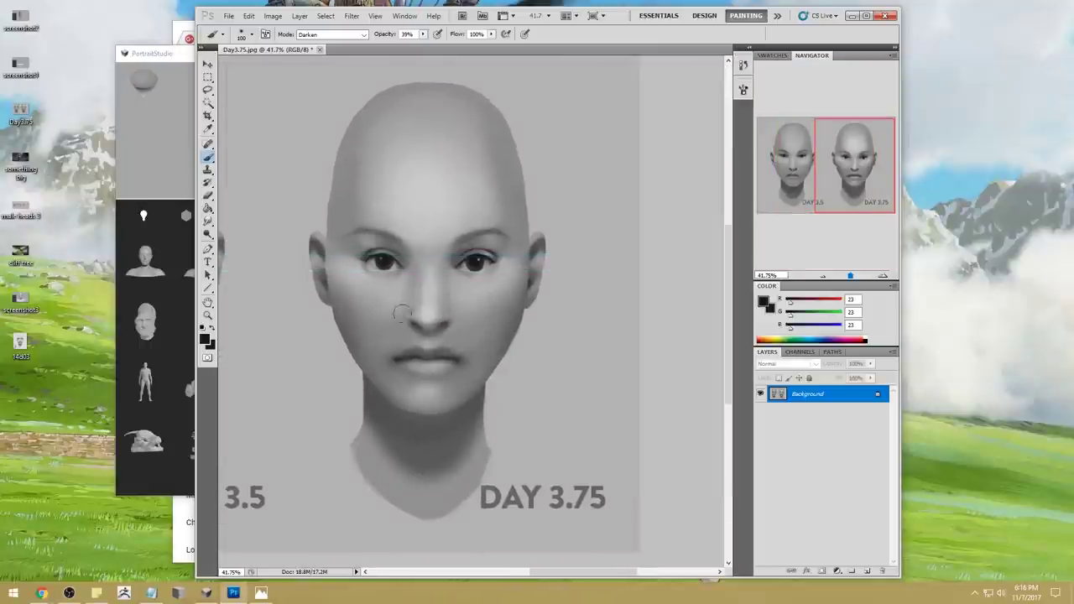
# Paste the reworked portrait as a new layer and align it over the old Day 3.75 head, leaving the fill at 100%
pyautogui.hotkey('ctrl', 'v')
pyautogui.press('v')
pyautogui.moveTo(343, 291); pyautogui.dragTo(494, 299)
pyautogui.click(870, 379)
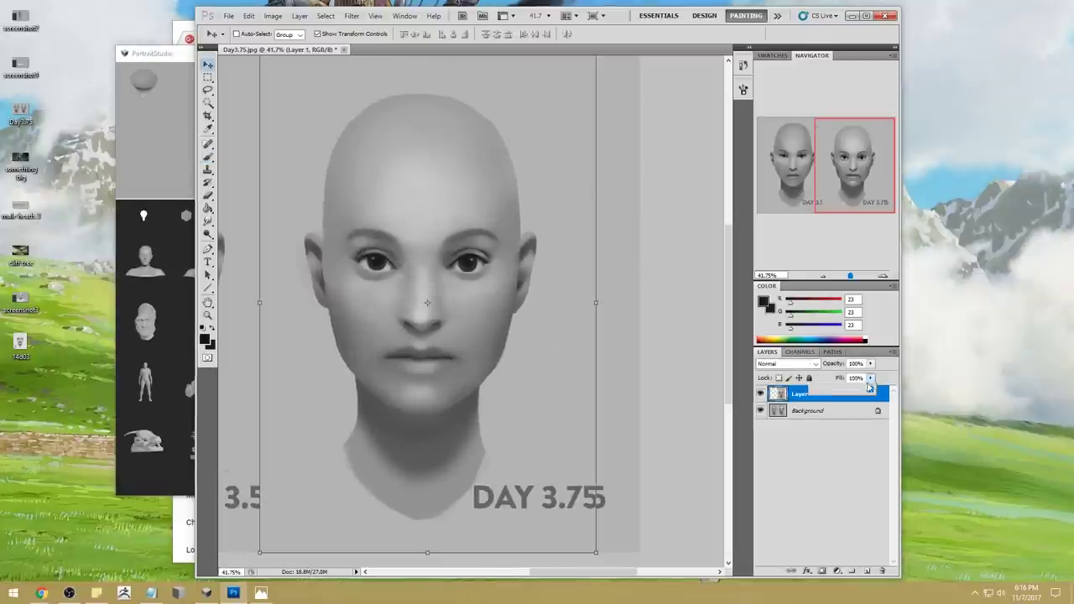
pyautogui.moveTo(871, 389); pyautogui.dragTo(841, 389)
pyautogui.moveTo(519, 311); pyautogui.dragTo(527, 310)
pyautogui.hotkey('ctrl', 't')
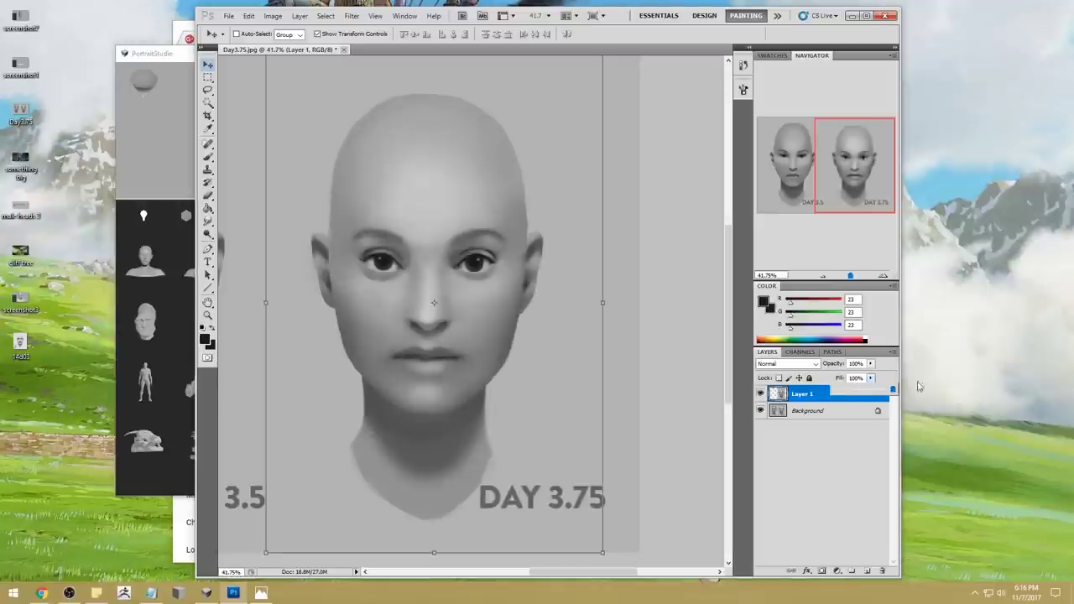
pyautogui.press('Return')
pyautogui.press('b')
# Compare the reworked portrait with the old Day 3.75 head by repeatedly hiding and showing the pasted layer
pyautogui.click(760, 394)
pyautogui.click(760, 394)
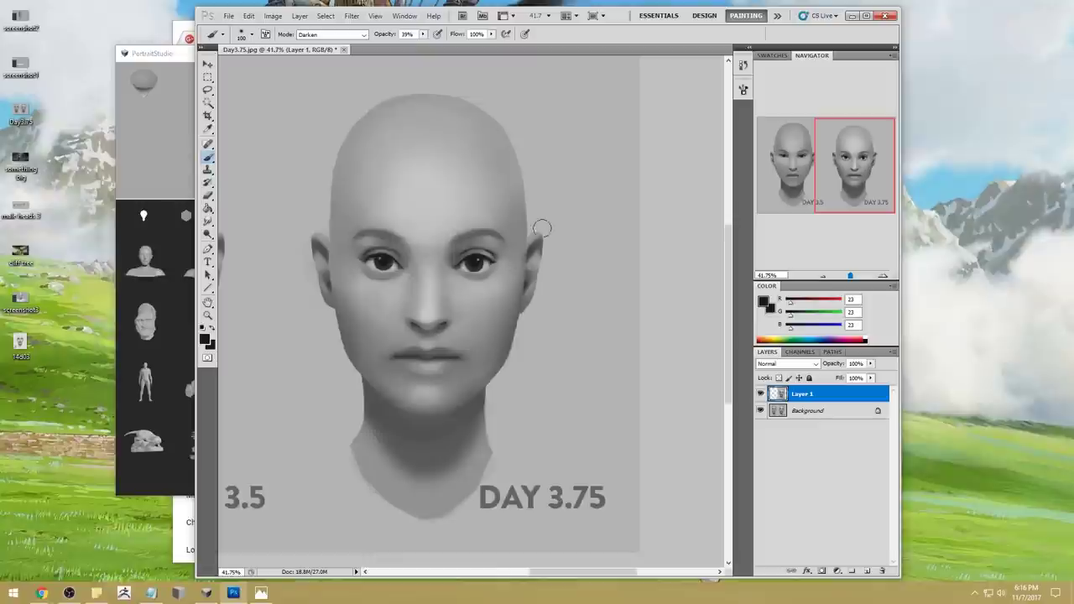
pyautogui.click(760, 394)
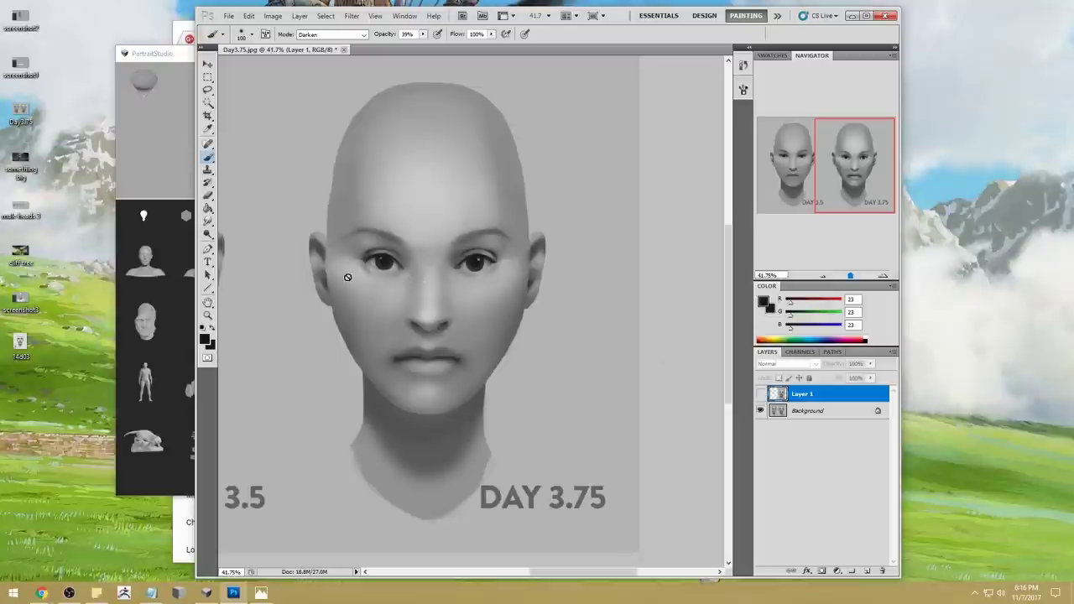
pyautogui.click(760, 394)
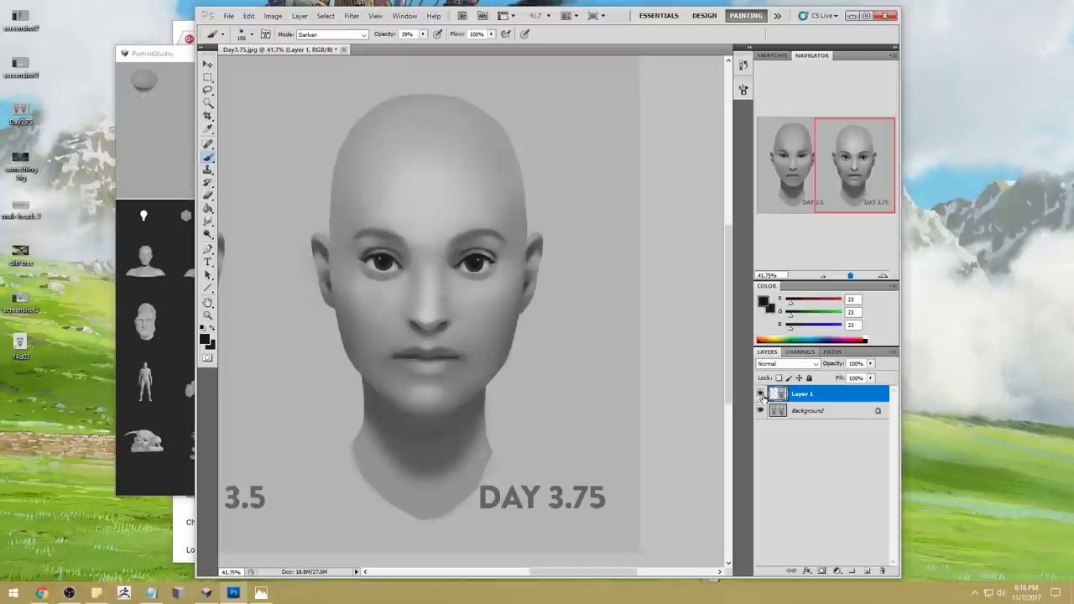
pyautogui.click(760, 394)
pyautogui.click(760, 394)
pyautogui.click(760, 394)
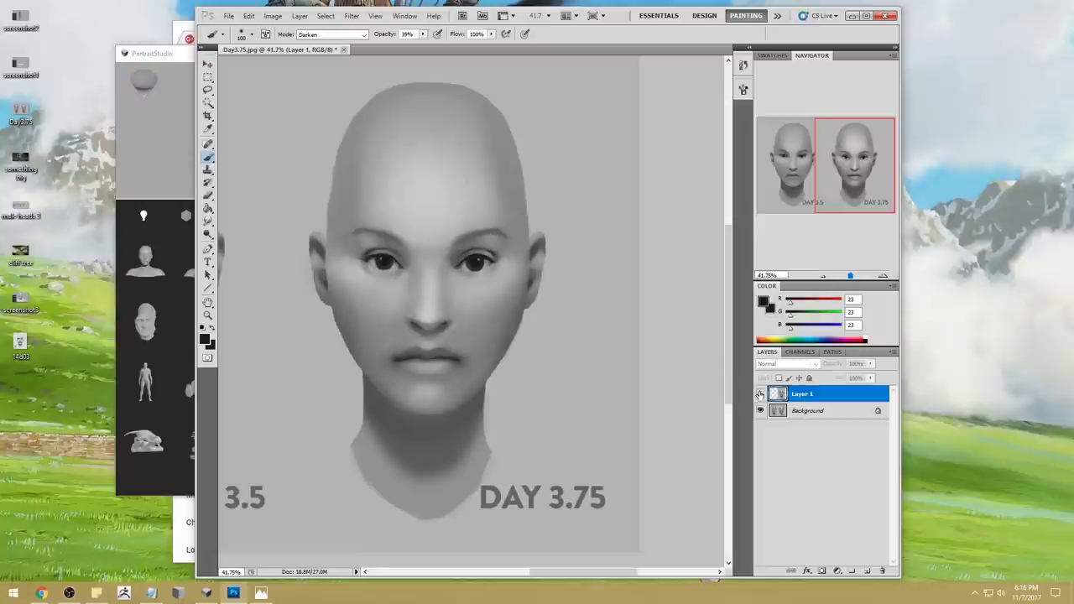
pyautogui.click(760, 394)
pyautogui.click(760, 395)
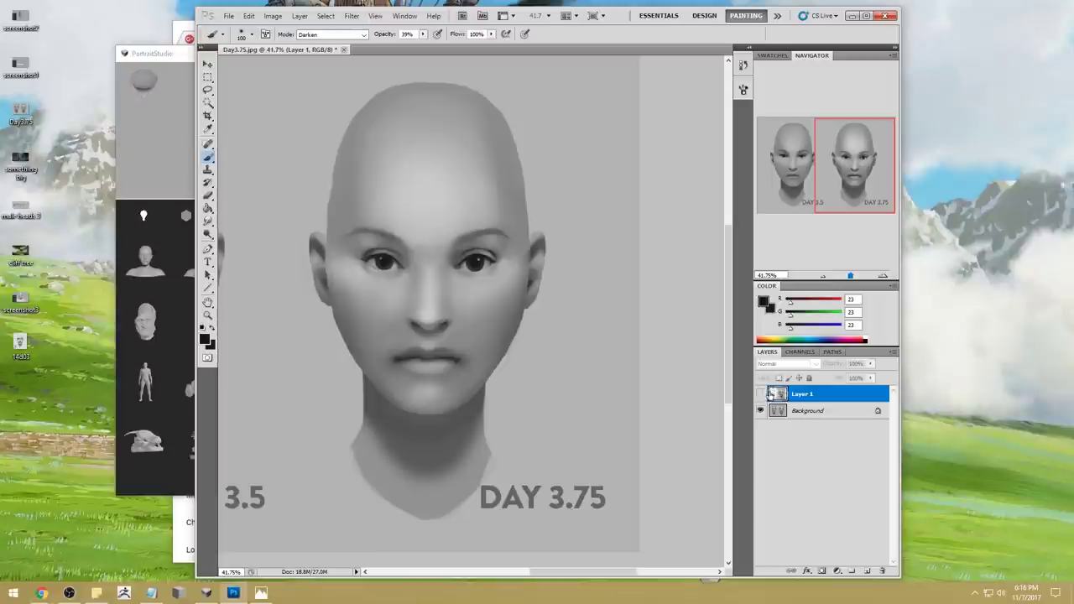
pyautogui.click(760, 395)
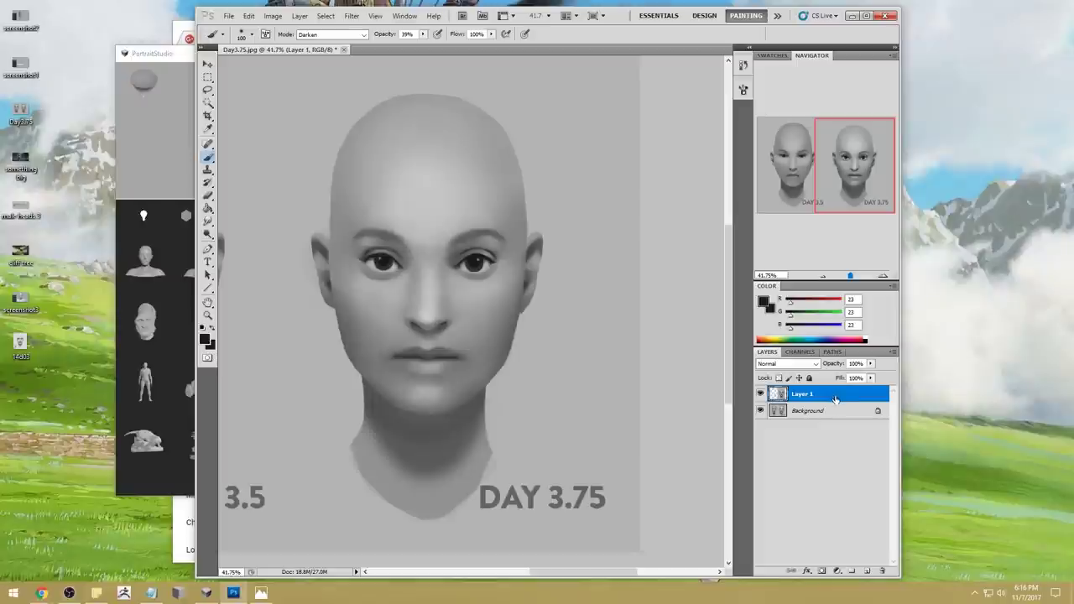
pyautogui.click(761, 394)
pyautogui.click(761, 394)
pyautogui.click(761, 395)
pyautogui.click(761, 394)
# Merge the pasted portrait down into the background, then close the document and save its changes
pyautogui.rightClick(835, 395)
pyautogui.click(851, 356)
pyautogui.click(320, 50)
pyautogui.click(521, 224)
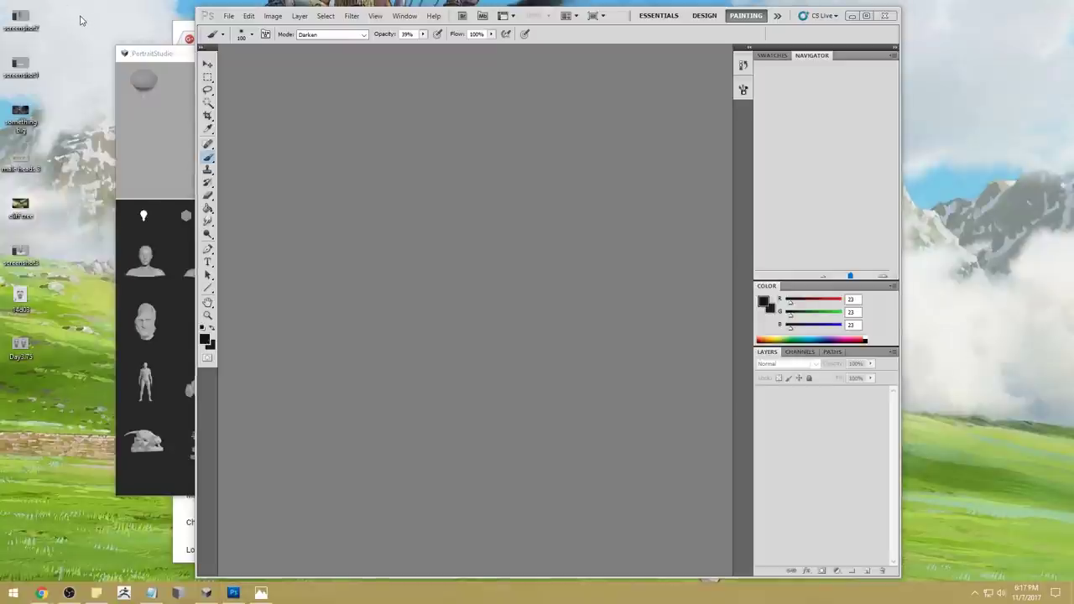
# Open cliff tree.png and select the dark foreground slope with the small cloaked figure using the Magic Wand at tolerance 20
pyautogui.moveTo(20, 206); pyautogui.dragTo(427, 211)
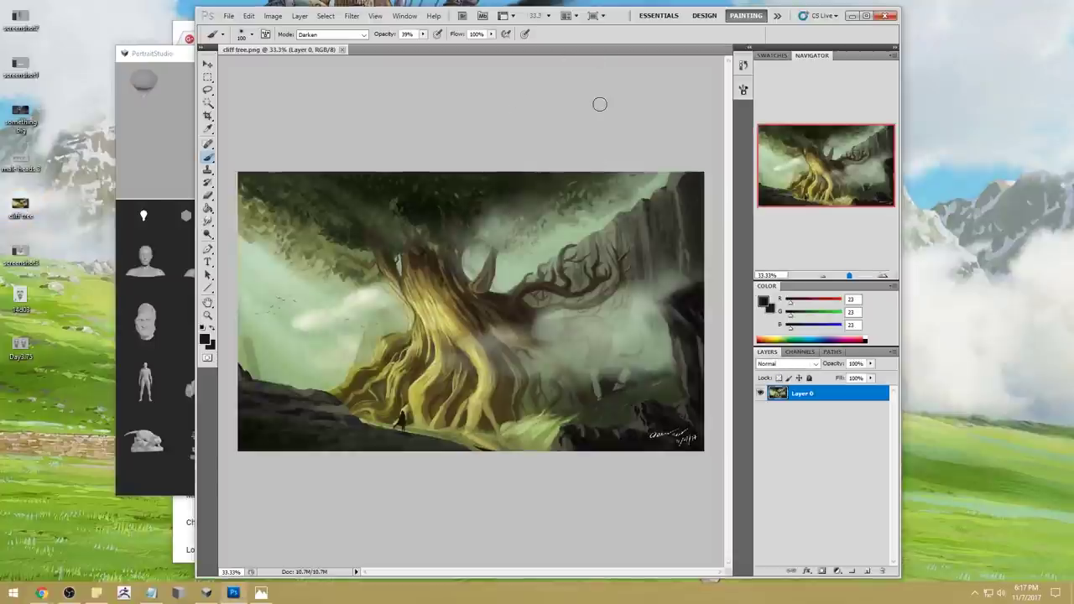
pyautogui.click(208, 101)
pyautogui.click(403, 421)
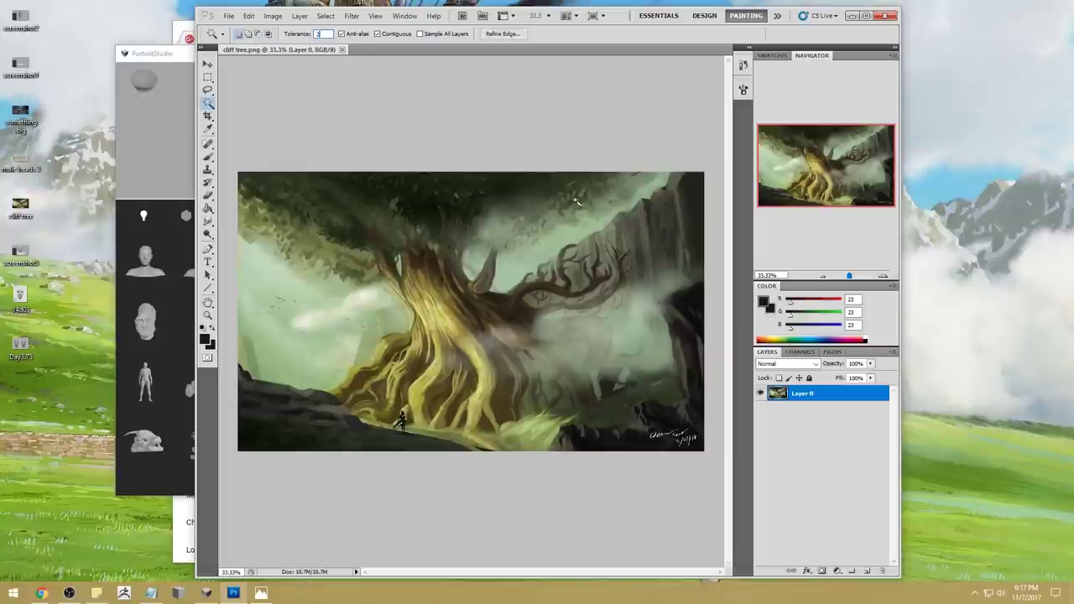
pyautogui.click(643, 153)
pyautogui.click(418, 433)
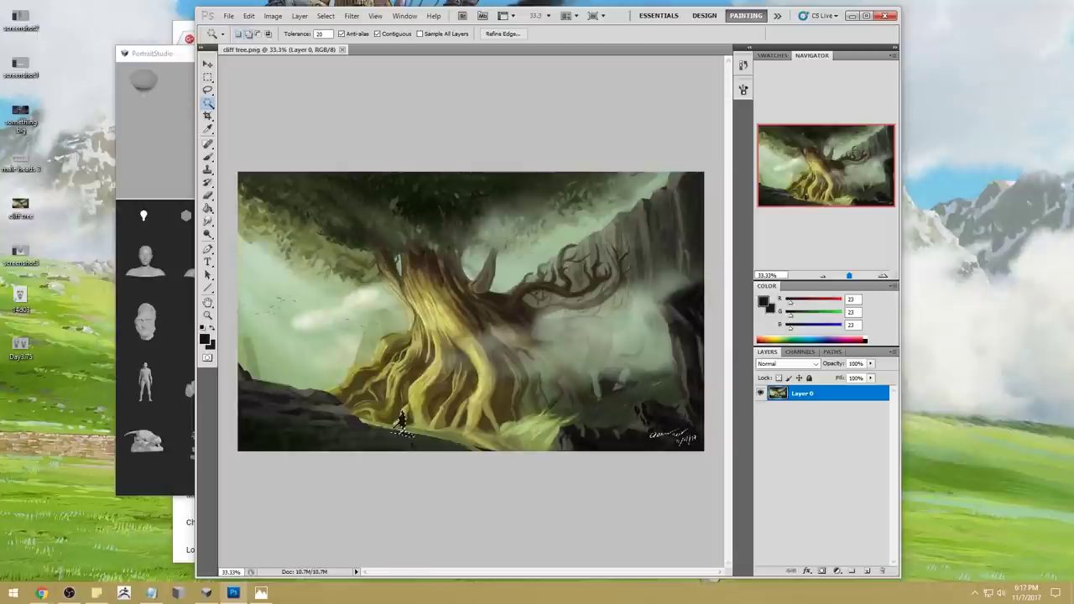
pyautogui.click(343, 424)
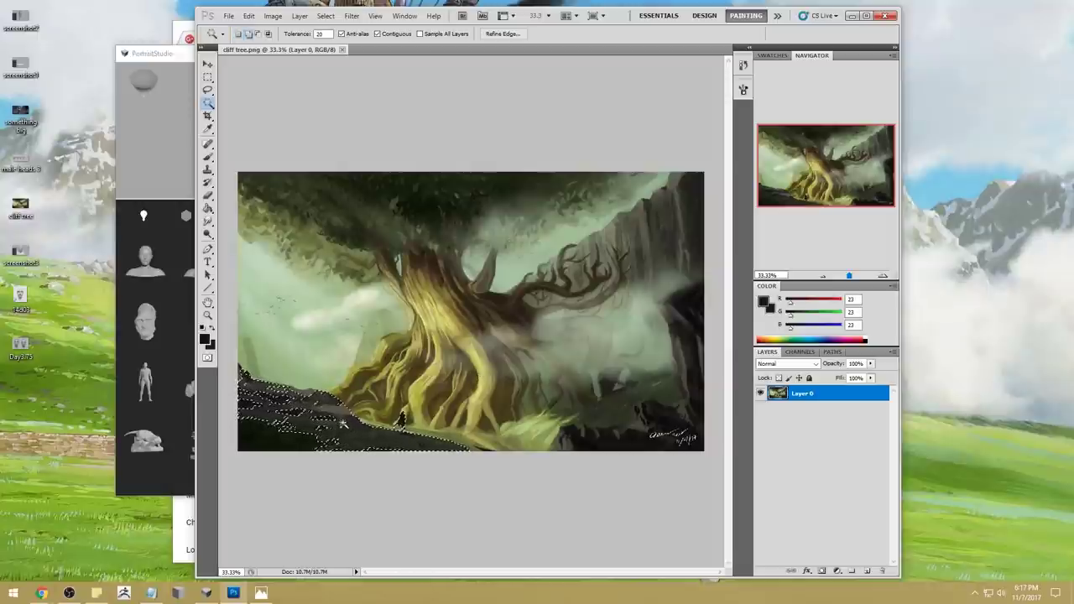
pyautogui.click(304, 406)
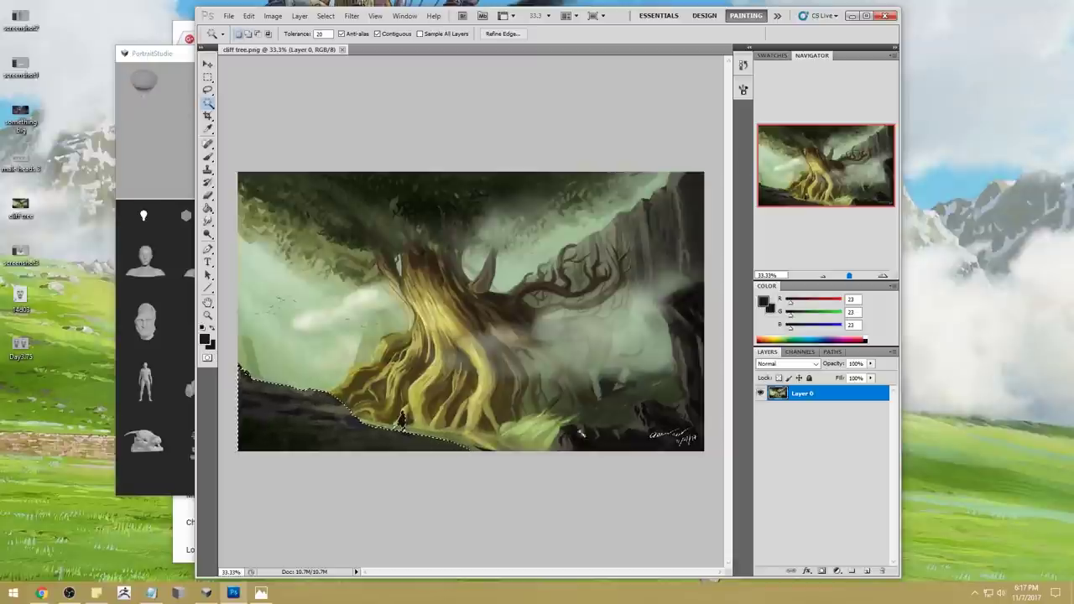
pyautogui.press('z')
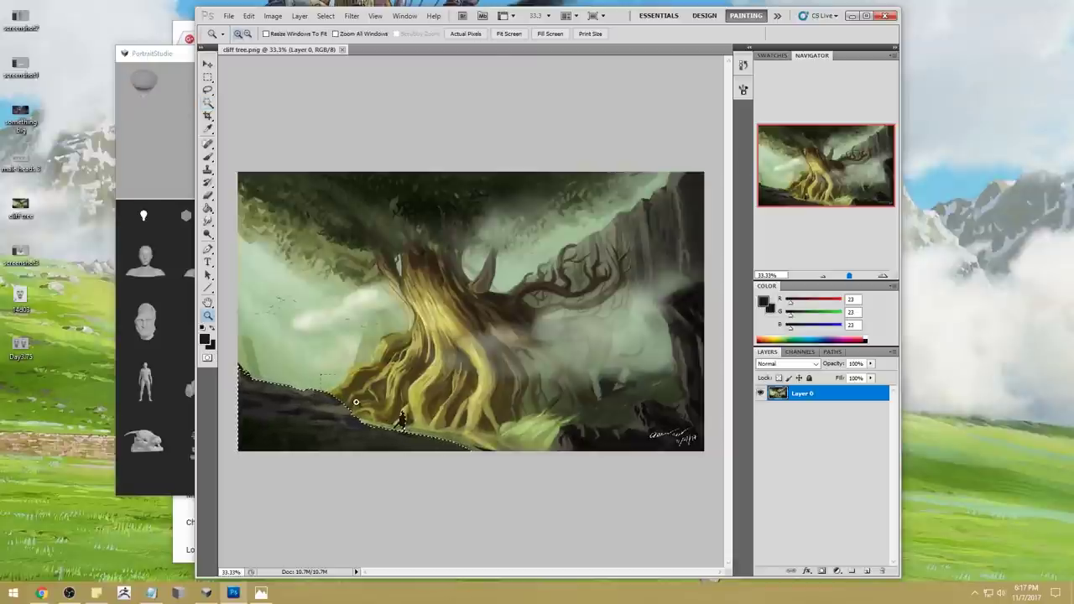
pyautogui.moveTo(356, 403); pyautogui.dragTo(504, 469)
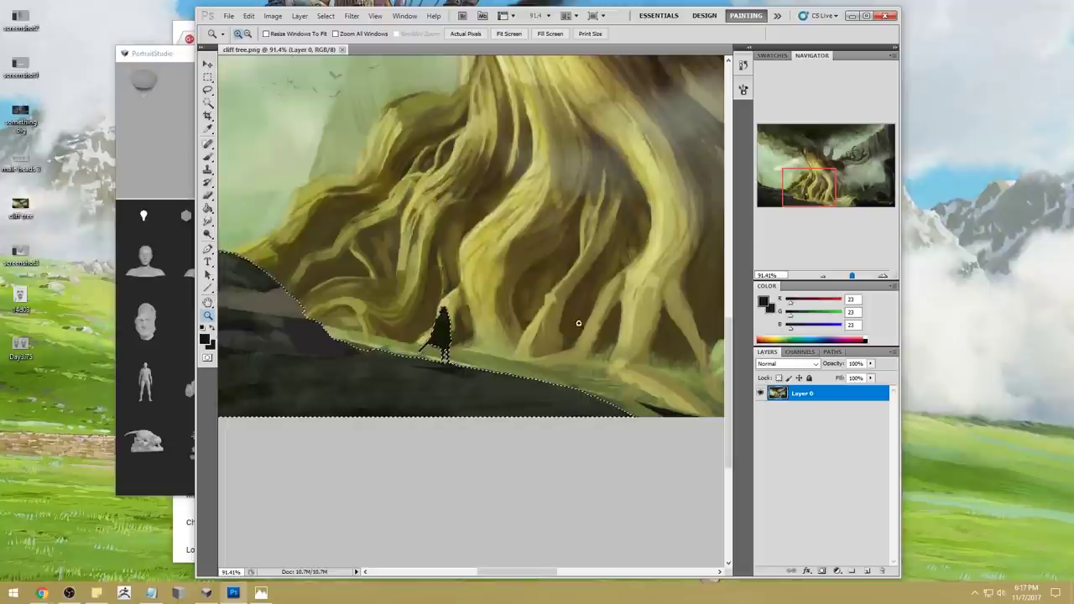
# Cut the selected dark slope and cloaked figure onto a new layer and make Layer 0 active
pyautogui.hotkey('ctrl', '0')
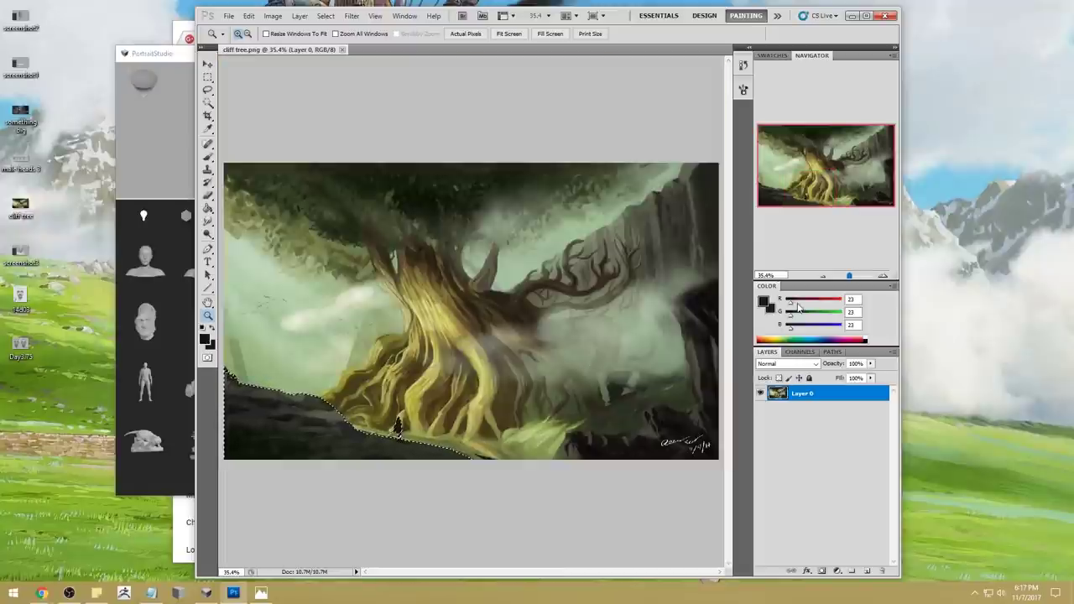
pyautogui.hotkey('ctrl', 'shift', 'j')
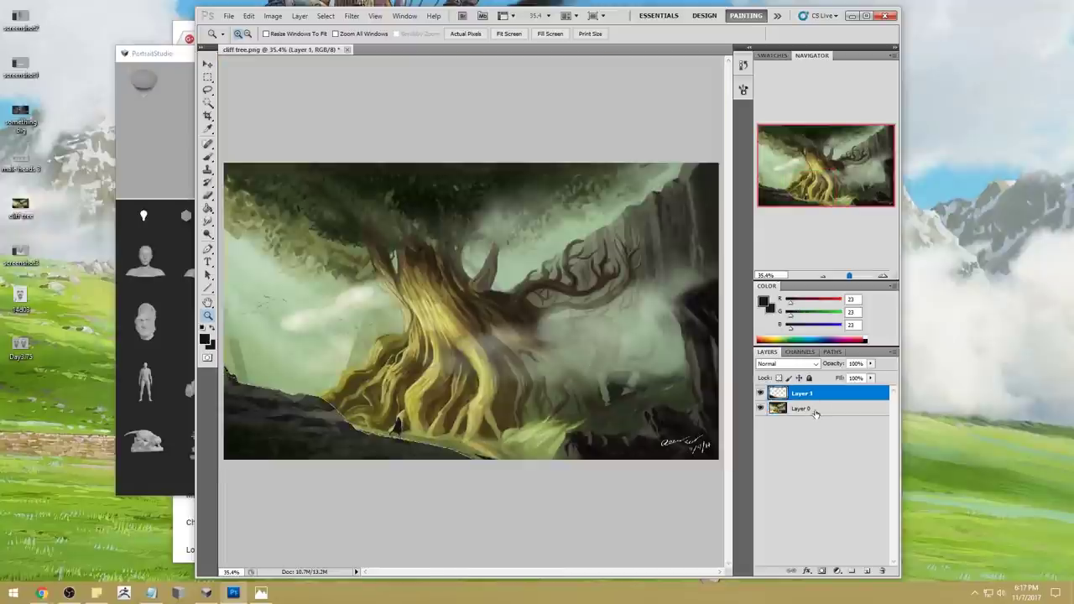
pyautogui.click(816, 409)
# Paint grey-green mist (RGB 150, 161, 134) over the roots behind the figure with a size 771 brush, Normal mode, 39% opacity
pyautogui.press('b')
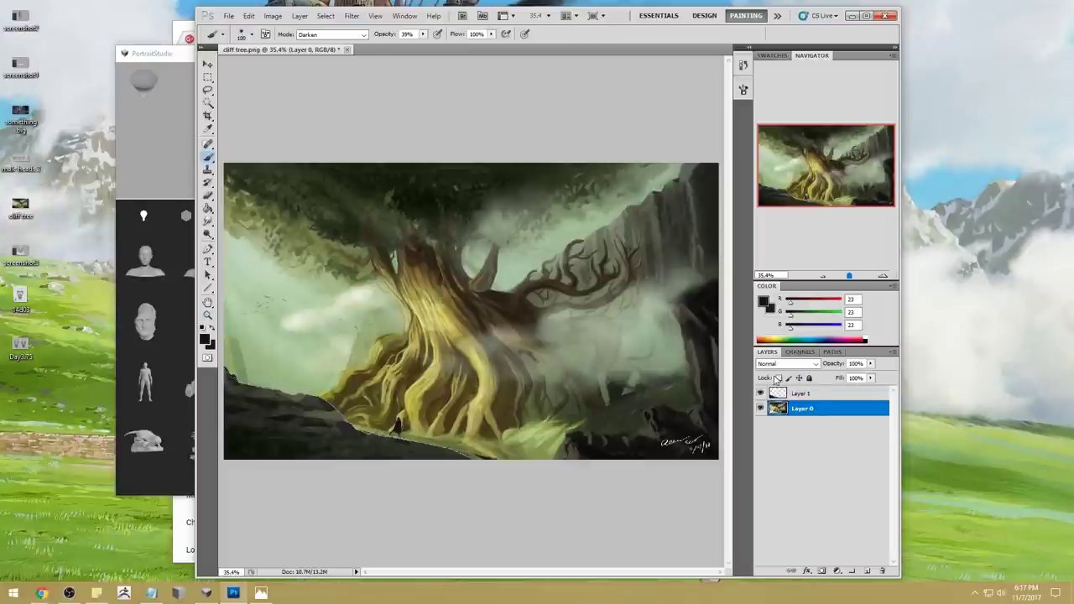
pyautogui.rightClick(444, 361)
pyautogui.click(610, 296)
pyautogui.click(672, 109)
pyautogui.keyDown('alt'); pyautogui.click(612, 341); pyautogui.keyUp('alt')
pyautogui.moveTo(394, 428); pyautogui.dragTo(313, 430)
pyautogui.click(331, 33)
pyautogui.click(317, 34)
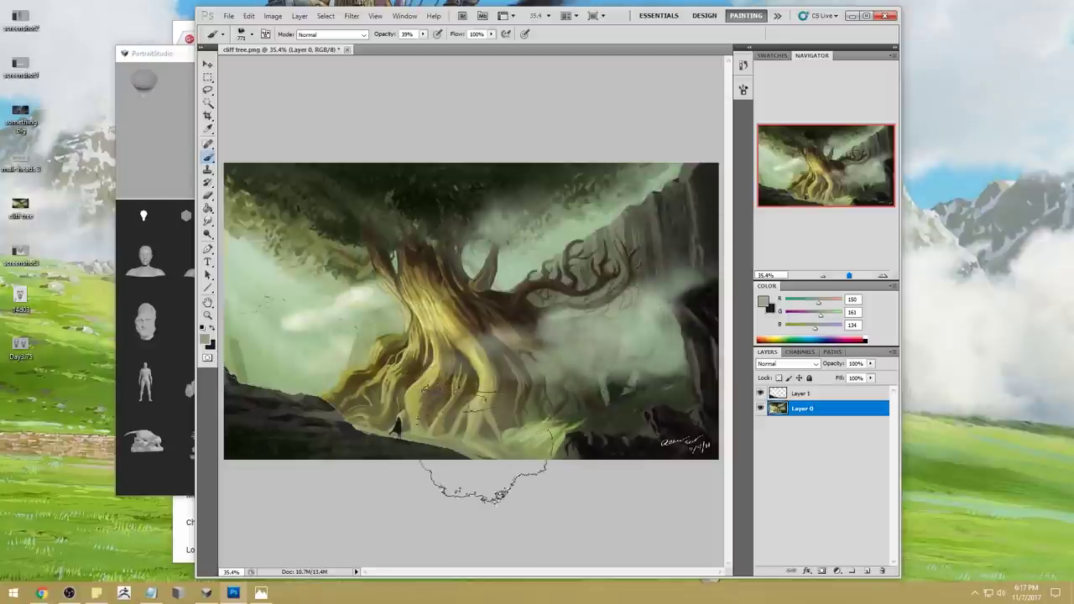
# Try merging the slope layer into the painting and sampling the cloaked figure's dark colour, and undo the merge
pyautogui.rightClick(808, 395)
pyautogui.click(848, 385)
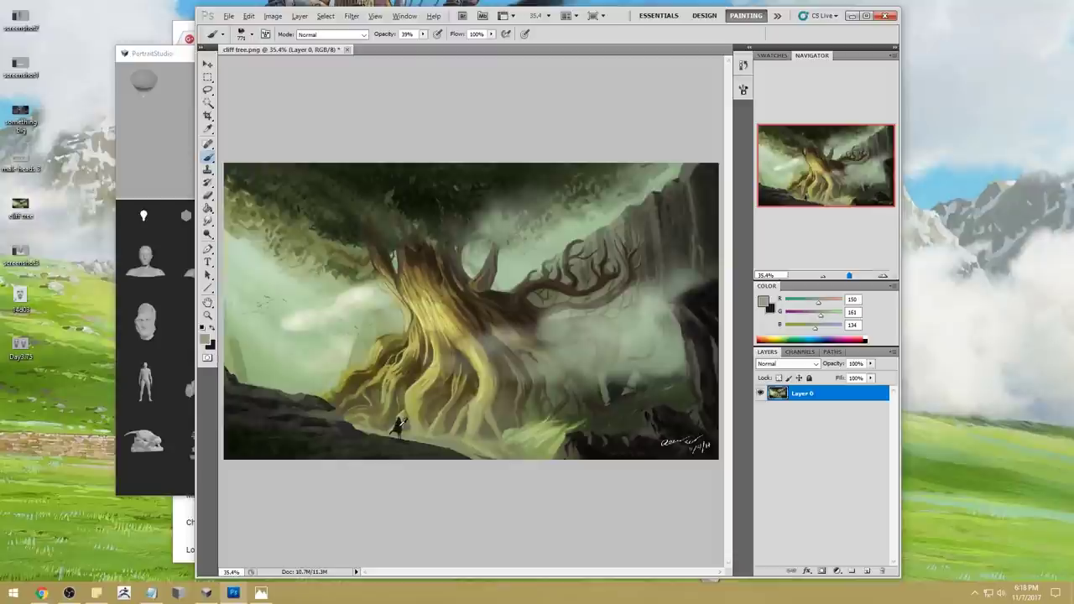
pyautogui.keyDown('alt'); pyautogui.click(400, 423); pyautogui.keyUp('alt')
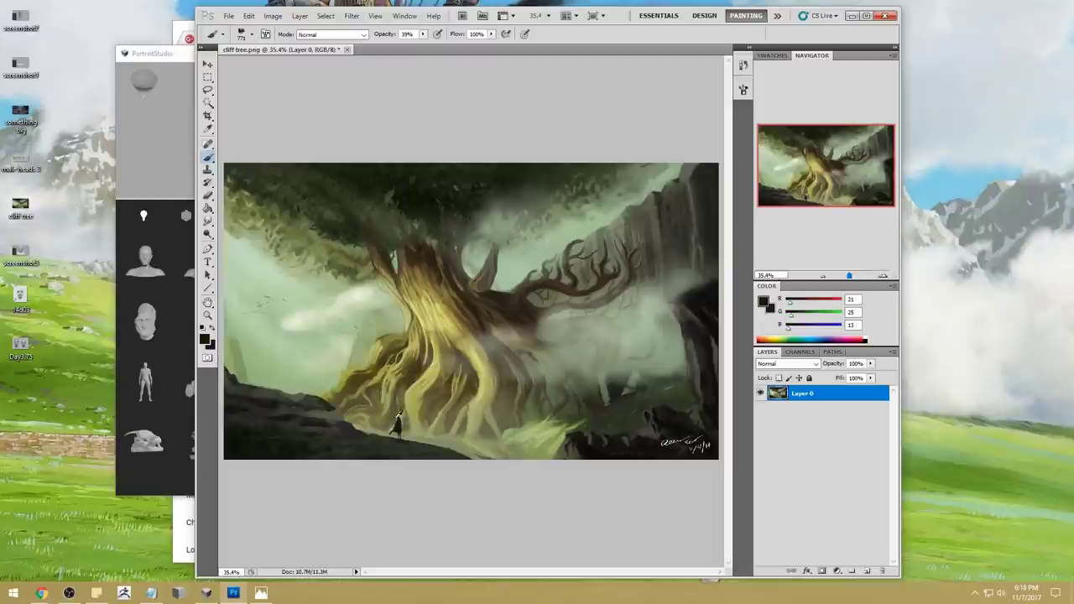
pyautogui.hotkey('ctrl', 'alt', 'z')
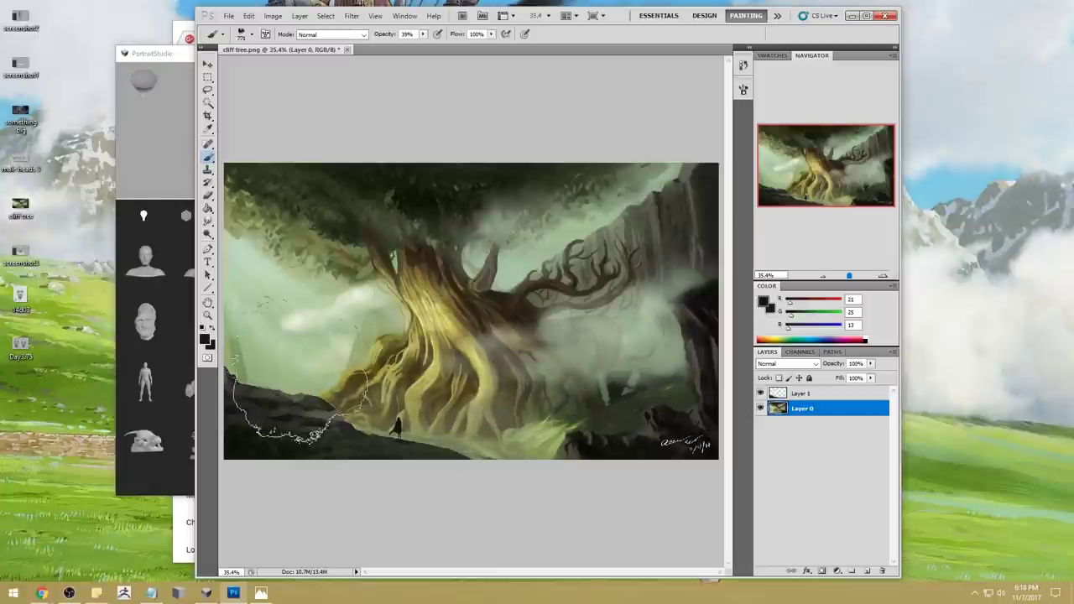
# Sample the pale green sky above the slope (RGB 182, 199, 152) and merge the visible layers into Layer 0
pyautogui.keyDown('alt'); pyautogui.click(302, 366); pyautogui.keyUp('alt')
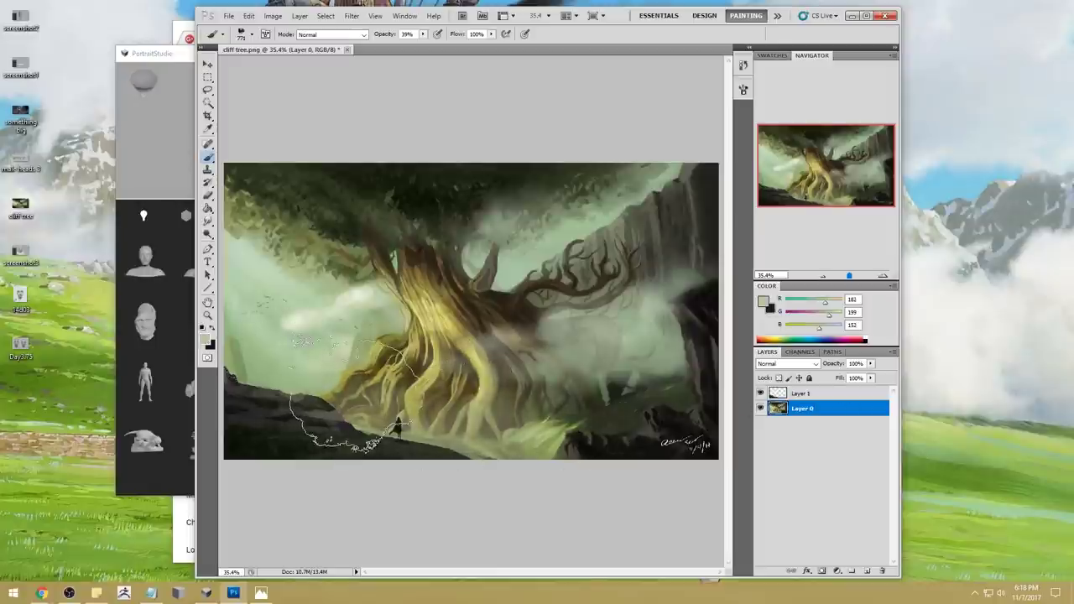
pyautogui.hotkey('ctrl', 'alt', 'z')
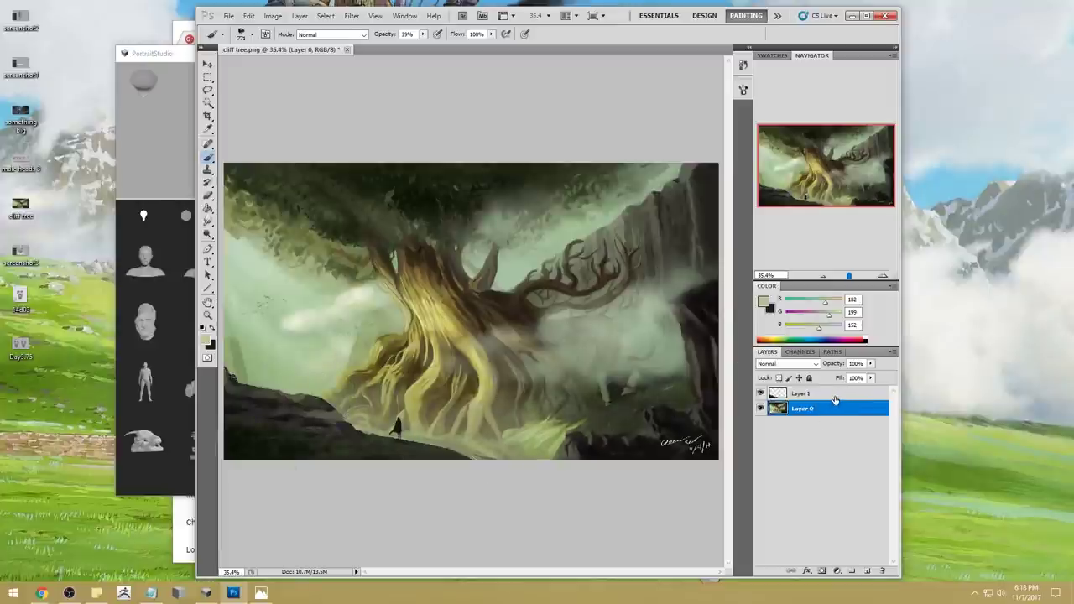
pyautogui.rightClick(836, 396)
pyautogui.click(852, 361)
pyautogui.hotkey('ctrl', 'd')
pyautogui.doubleClick(826, 395)
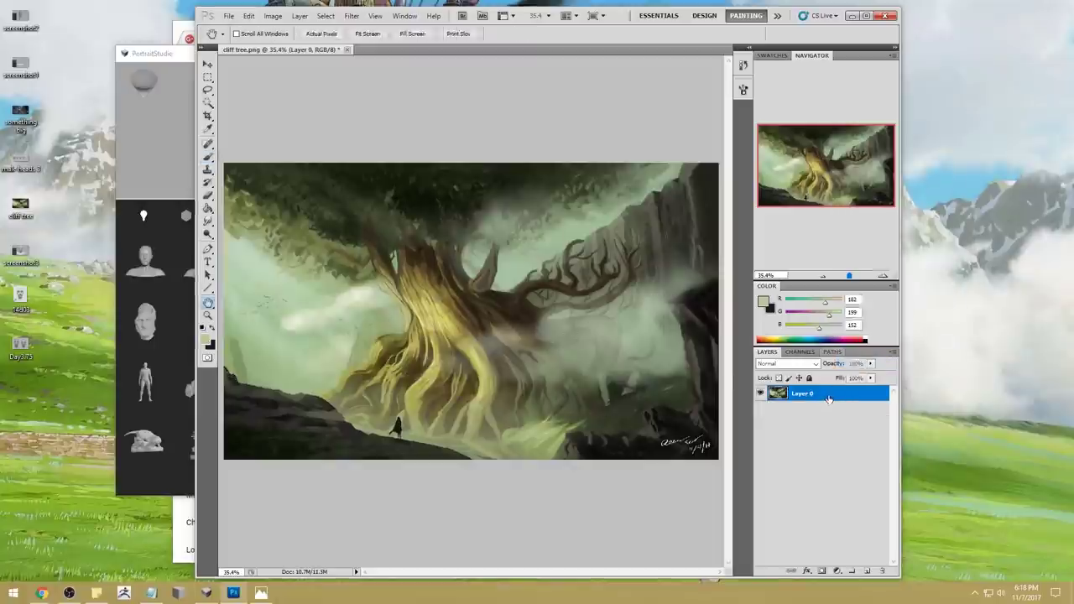
pyautogui.click(921, 149)
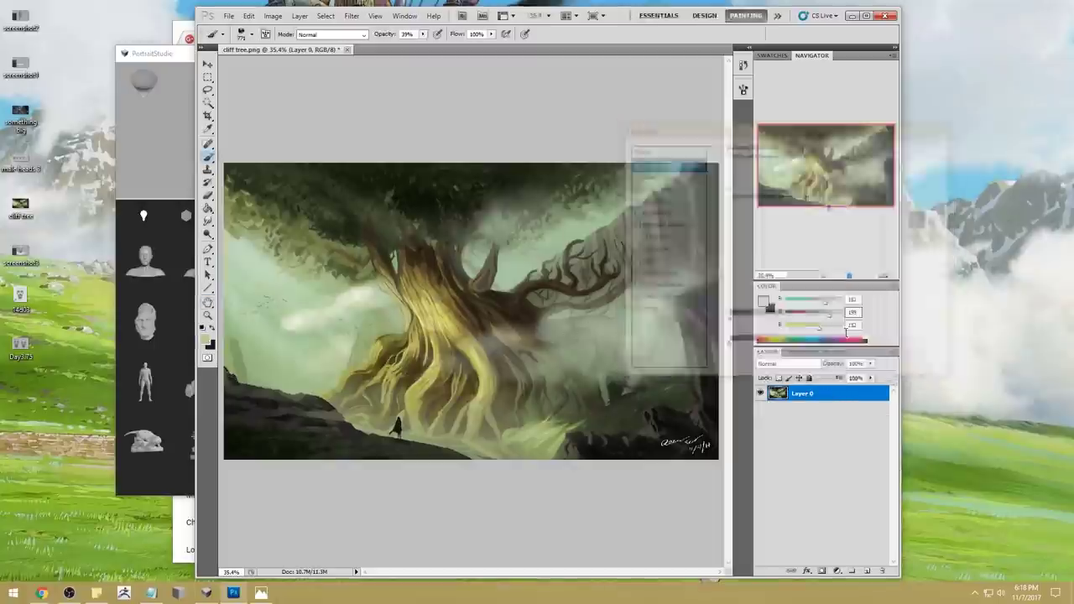
pyautogui.rightClick(824, 394)
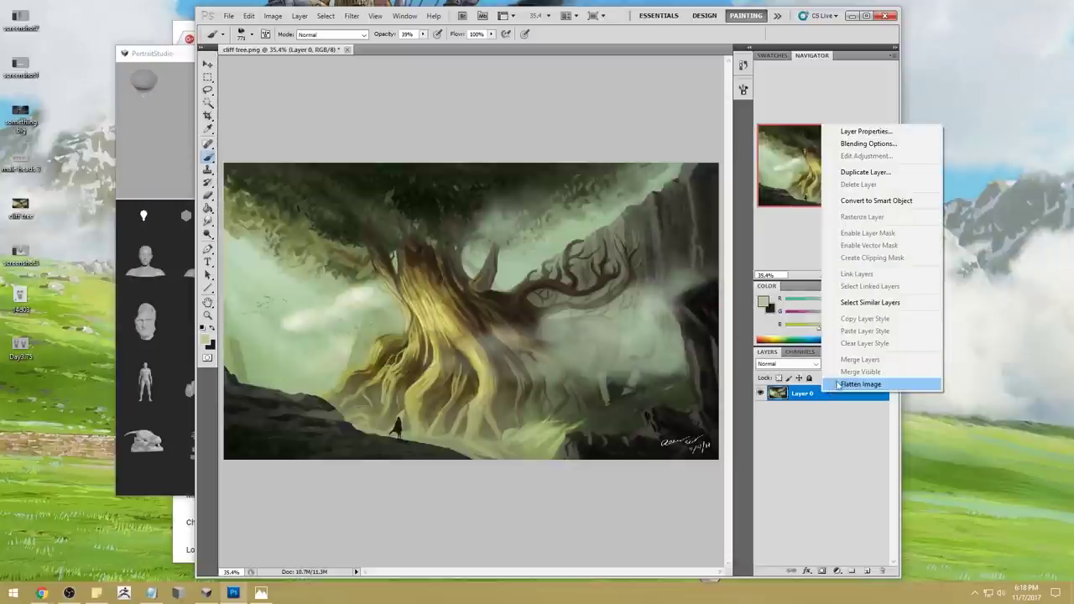
pyautogui.click(831, 546)
# Add a Curves adjustment layer and raise its Blue channel to output 139 at input 93
pyautogui.click(838, 571)
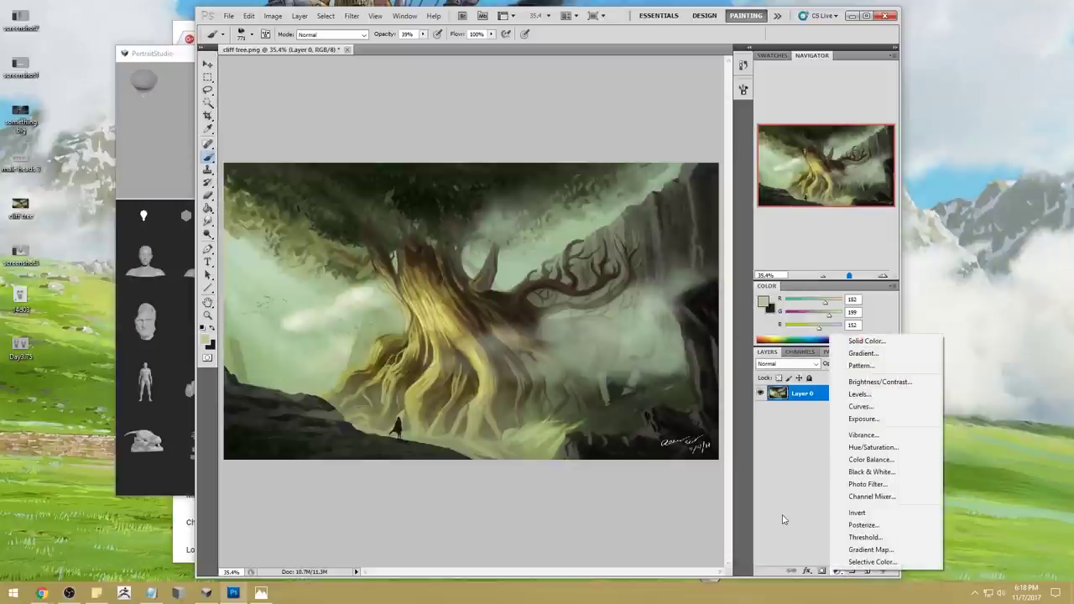
pyautogui.click(860, 406)
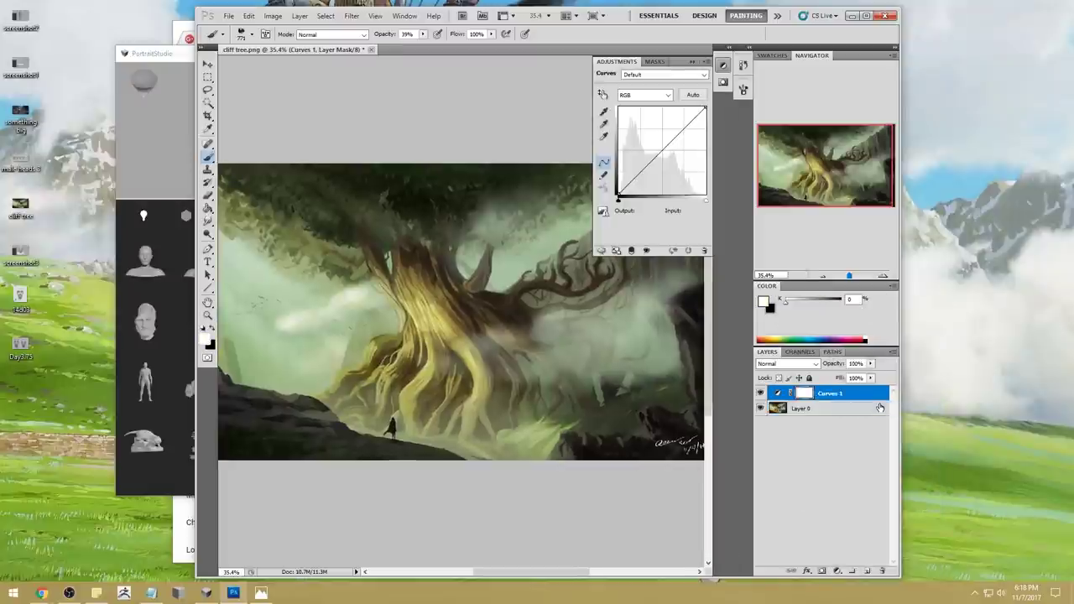
pyautogui.click(644, 95)
pyautogui.click(642, 132)
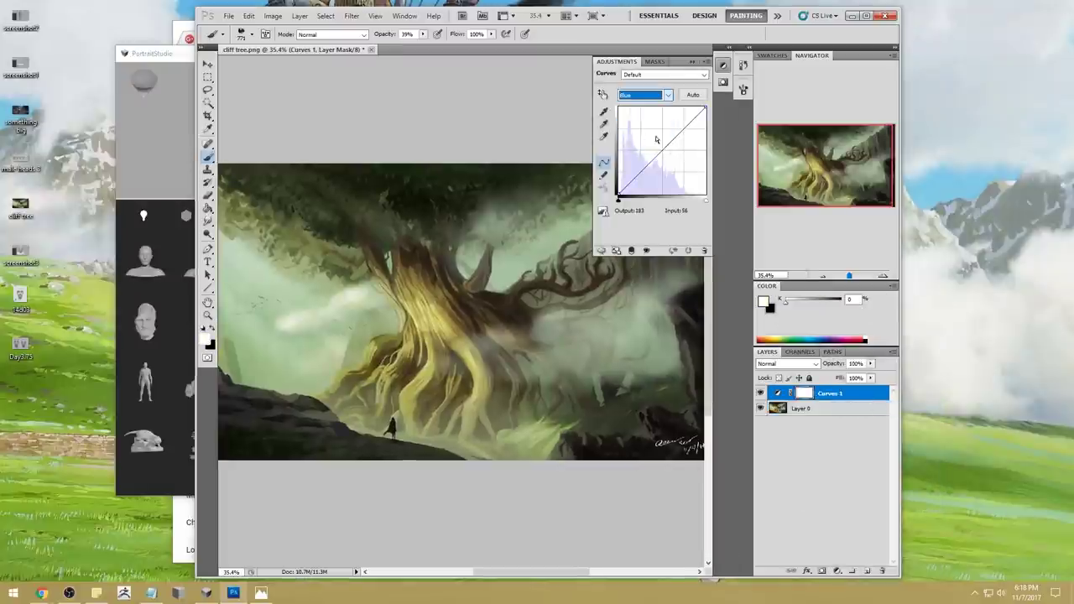
pyautogui.moveTo(667, 147); pyautogui.dragTo(659, 137)
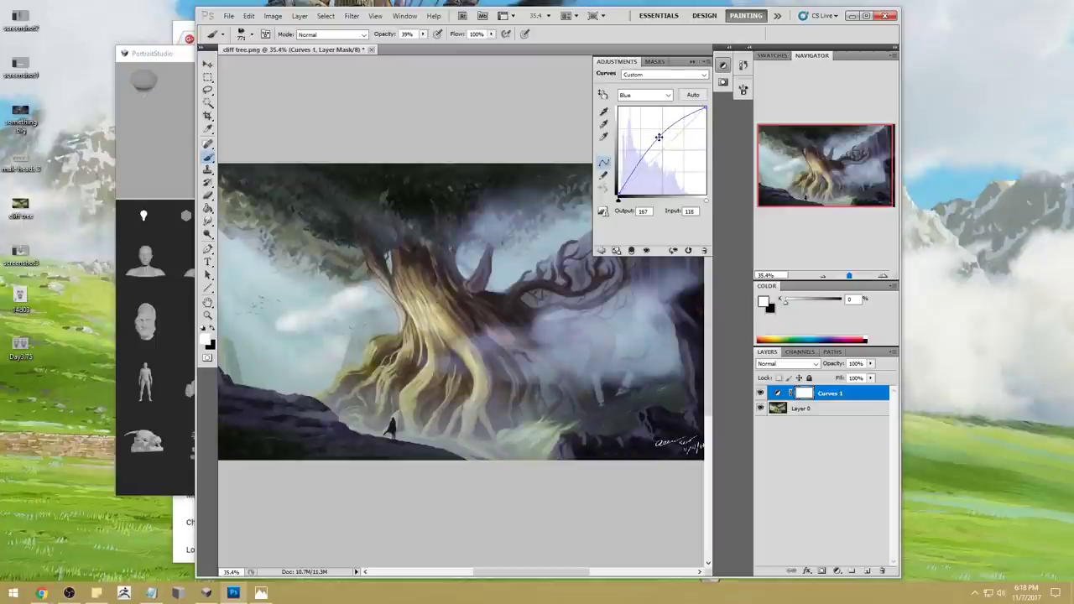
pyautogui.moveTo(658, 137)
pyautogui.mouseDown()
pyautogui.moveTo(671, 153)
pyautogui.moveTo(635, 111)
pyautogui.moveTo(649, 159)
pyautogui.moveTo(652, 145)
pyautogui.moveTo(639, 172)
pyautogui.moveTo(637, 123)
pyautogui.moveTo(657, 152)
pyautogui.mouseUp()
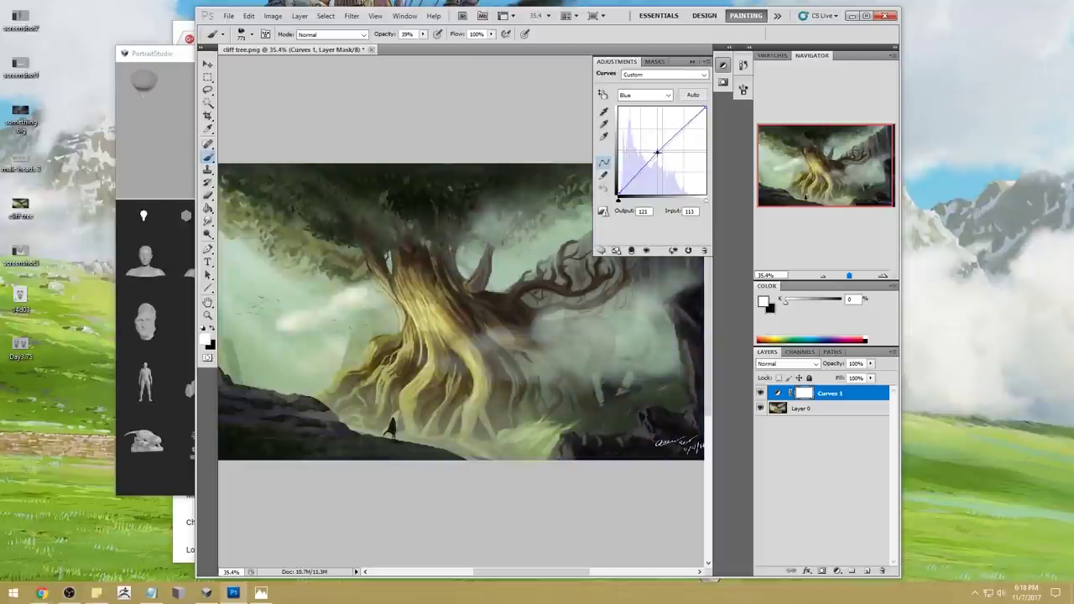
pyautogui.moveTo(659, 152)
pyautogui.mouseDown()
pyautogui.moveTo(666, 172)
pyautogui.moveTo(651, 146)
pyautogui.mouseUp()
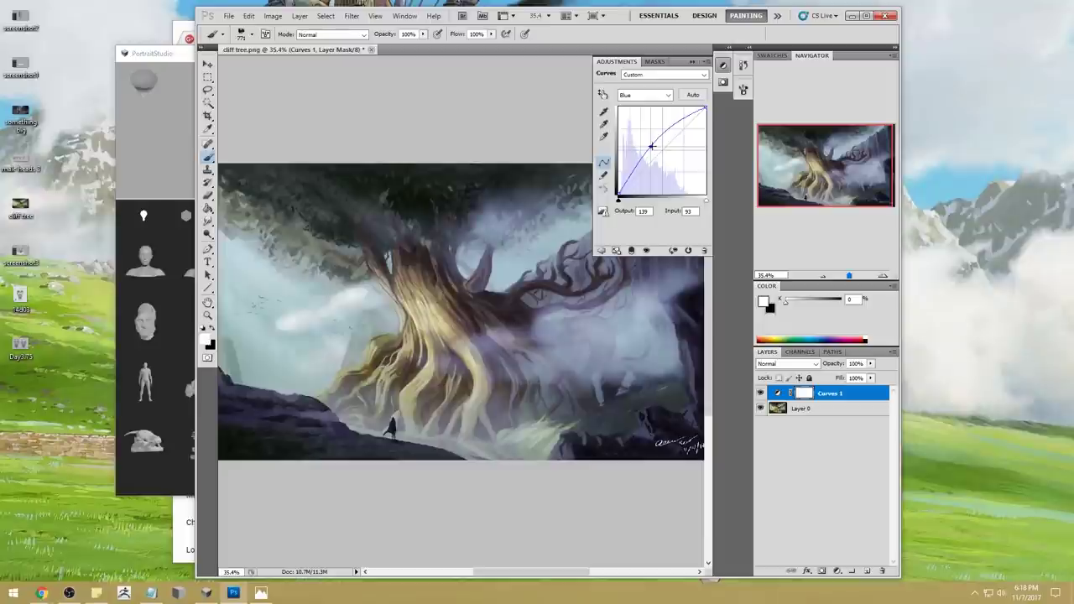
pyautogui.click(692, 63)
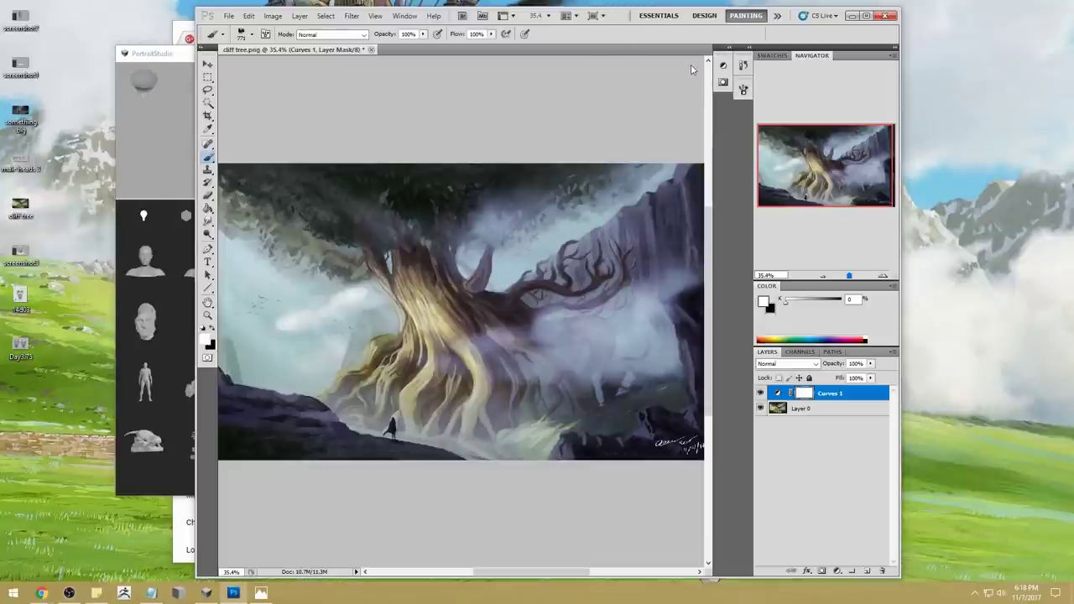
# Merge the visible layers, including the Curves adjustment, and maximize the program window
pyautogui.rightClick(865, 394)
pyautogui.click(866, 356)
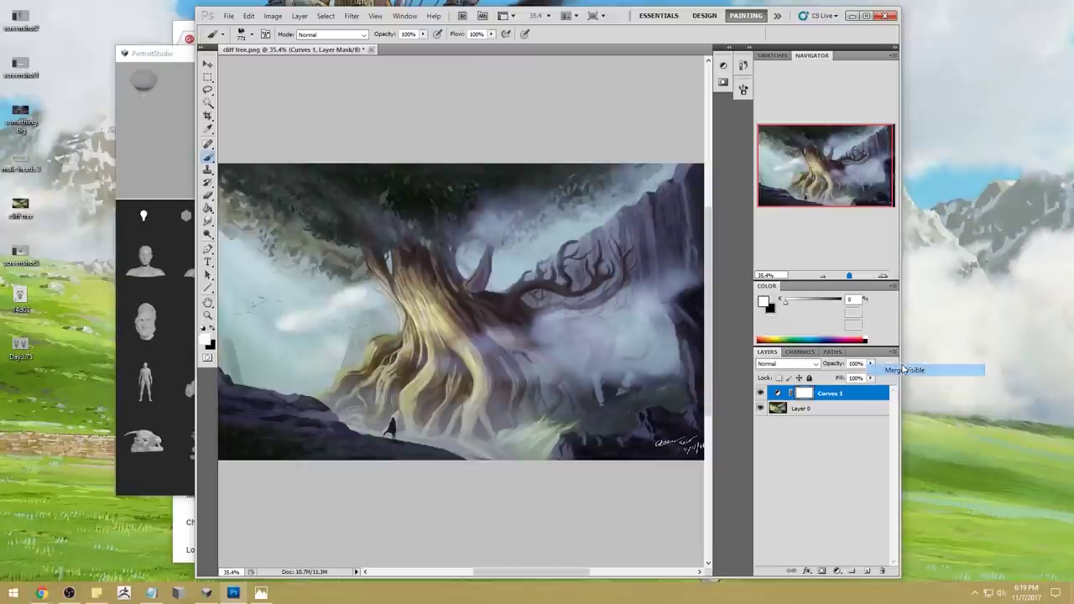
pyautogui.click(865, 16)
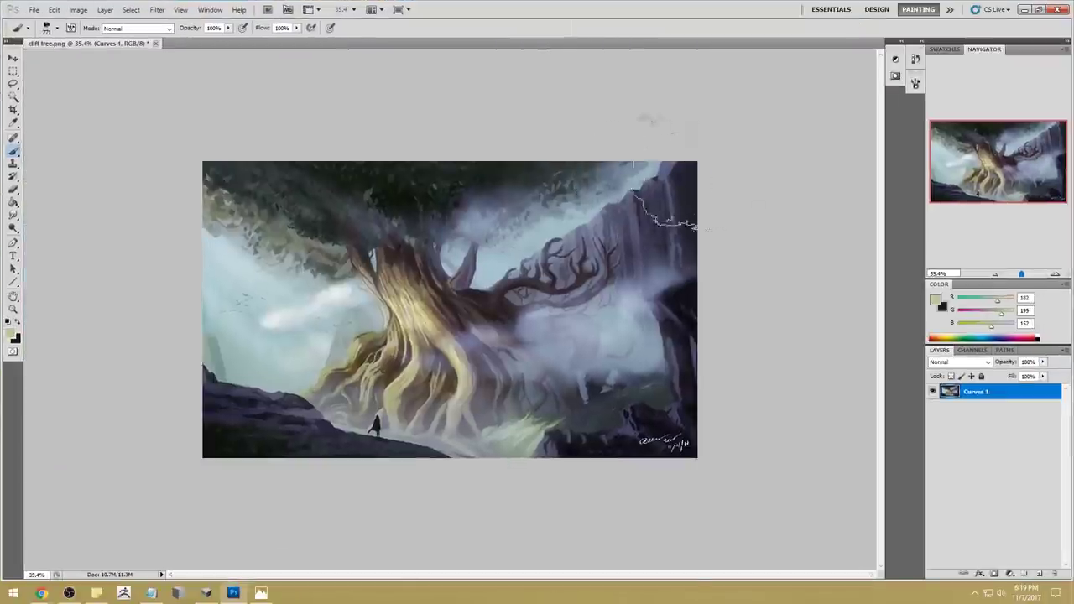
# Reduce the brush size to 70
pyautogui.press('[')
pyautogui.press('[')
pyautogui.press('[')
pyautogui.press('[')
pyautogui.press('[')
pyautogui.press('[')
pyautogui.press('[')
pyautogui.press('[')
pyautogui.press('[')
pyautogui.press('[')
pyautogui.press('[')
pyautogui.press('[')
pyautogui.press('[')
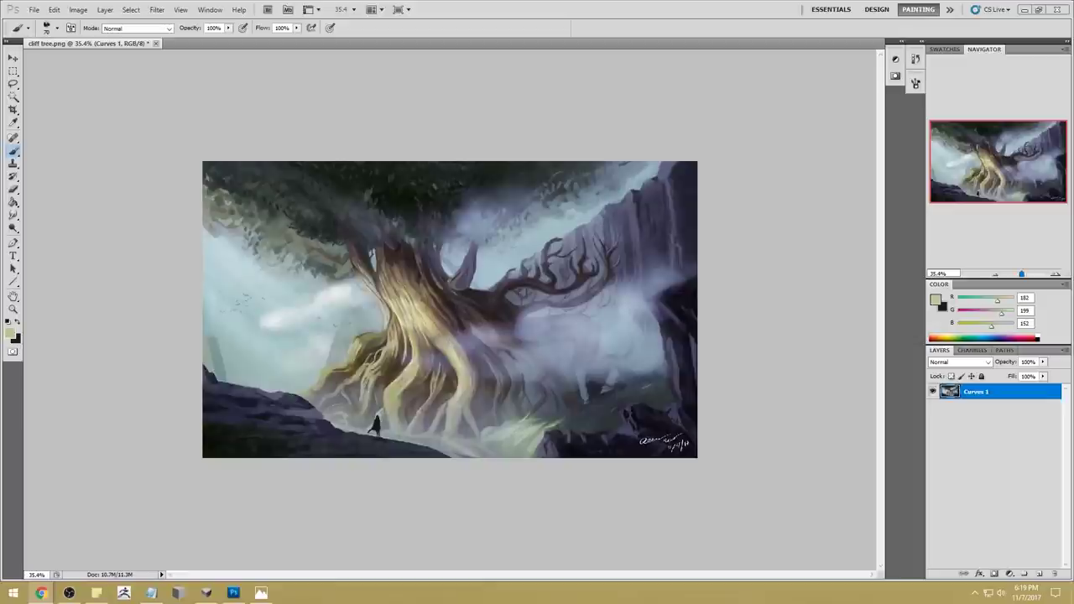
# Switch to Chrome, search Google Images for "quest for camelot dragon country" and preview the misty green landscape still
pyautogui.moveTo(1073, 175); pyautogui.dragTo(676, 77)
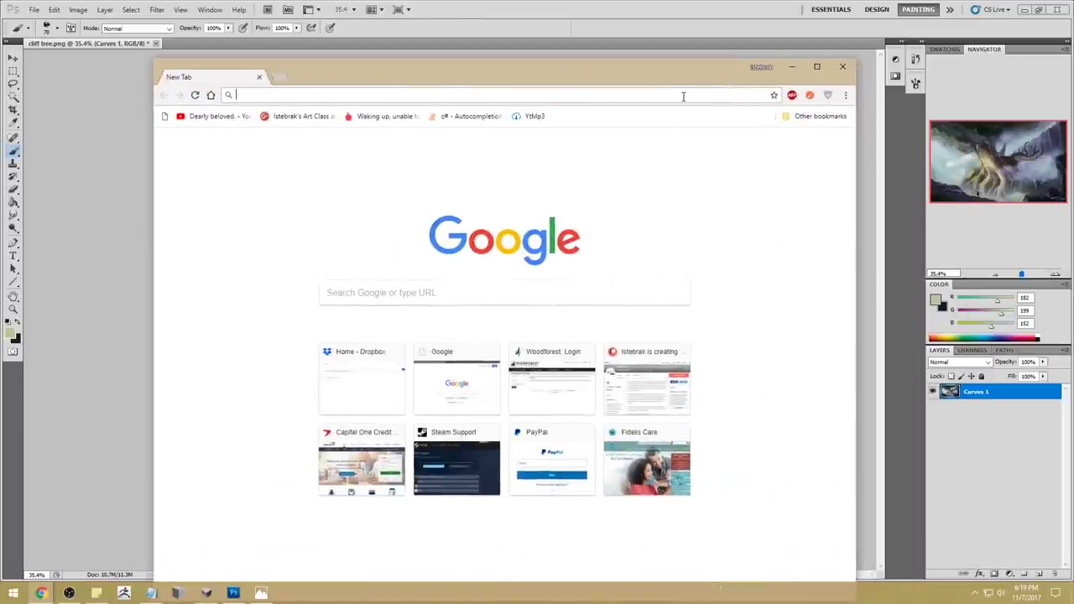
pyautogui.write('quest for camelot dragon country')
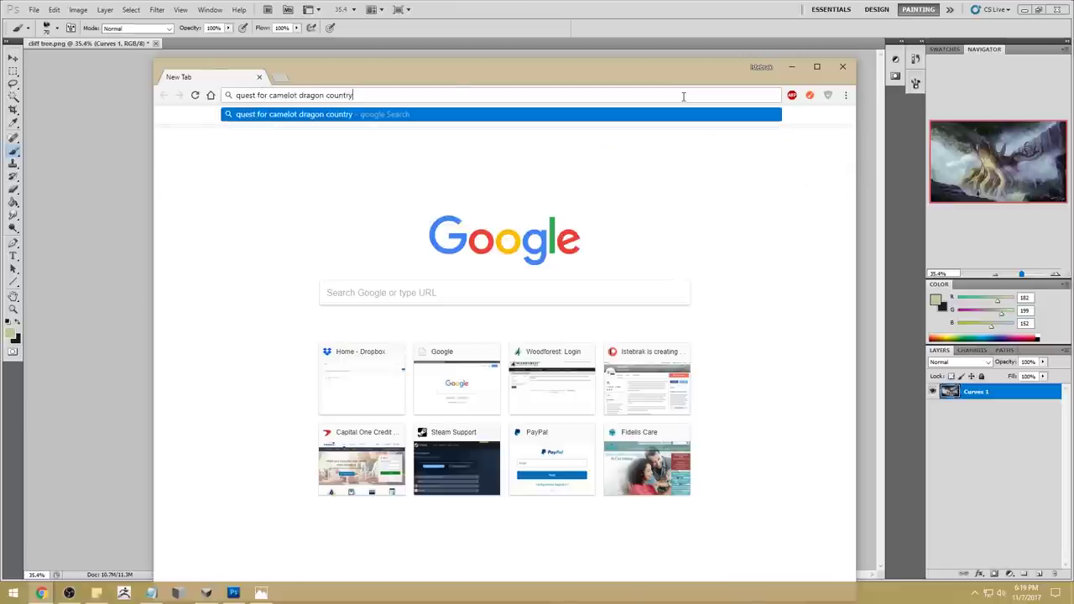
pyautogui.press('Return')
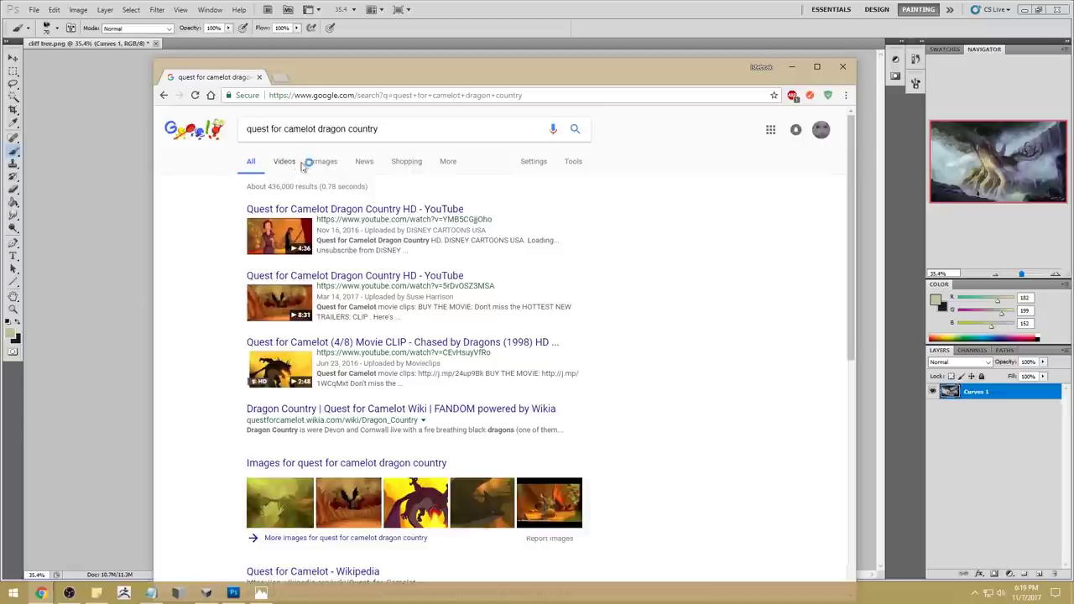
pyautogui.click(324, 167)
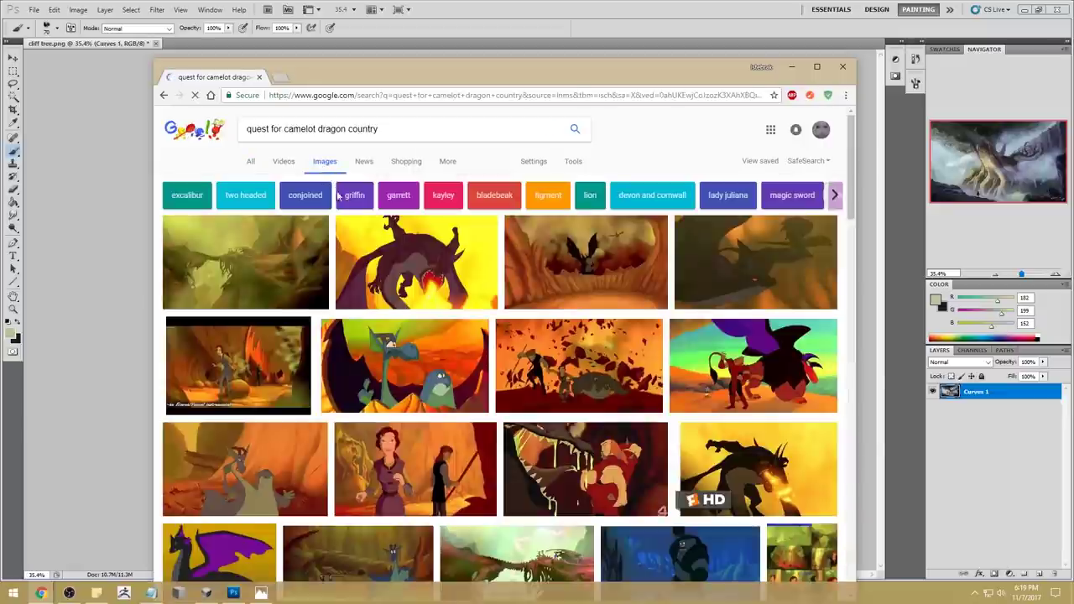
pyautogui.click(263, 243)
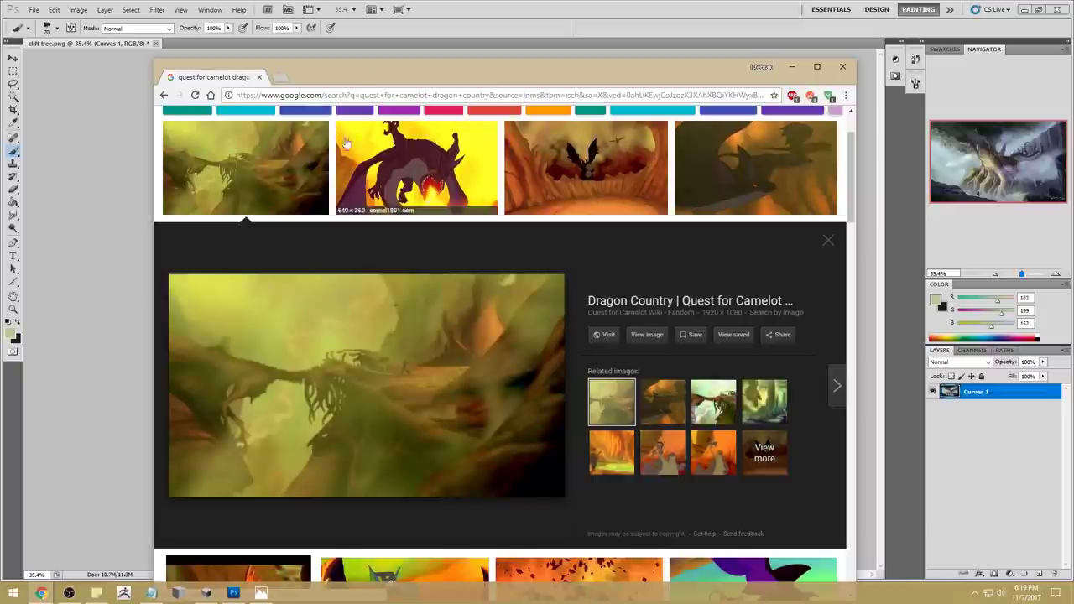
# Search Google Images for "elephant graveyard" in a new browser tab
pyautogui.click(279, 78)
pyautogui.write('elephant graveyard')
pyautogui.press('Return')
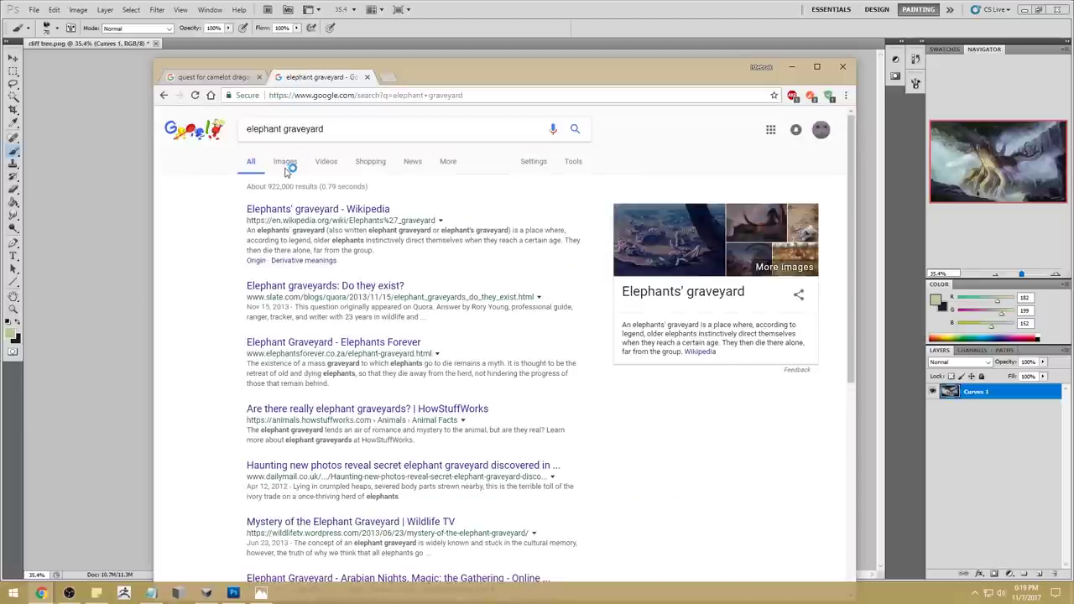
pyautogui.click(285, 162)
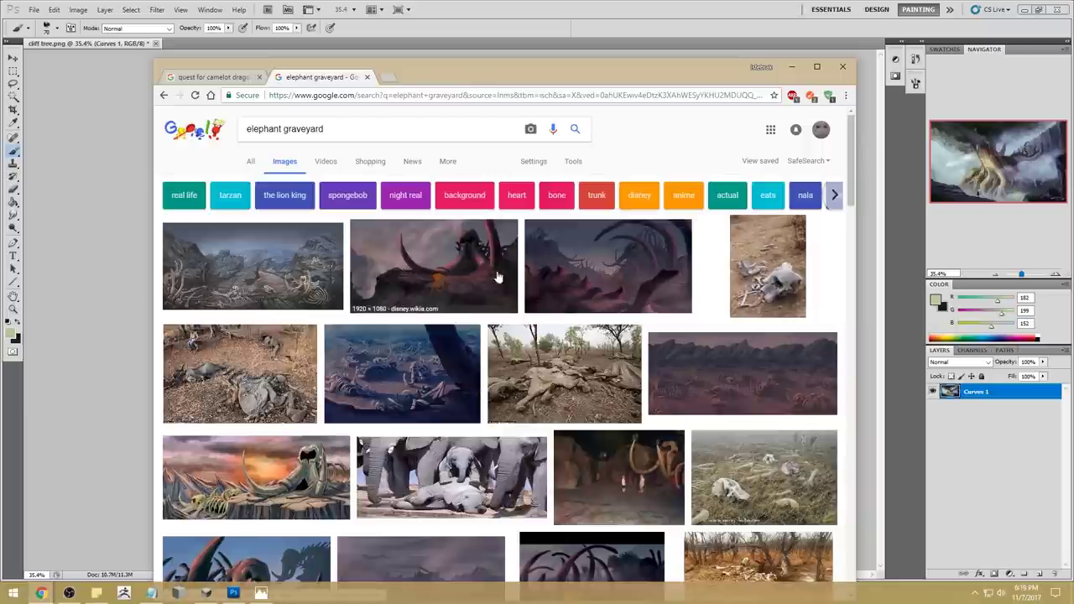
# Browse the elephant graveyard images, previewing the Disney Wiki skull cliff and the purple Lion King tusk scene for atmosphere and layering
pyautogui.scroll(-2, 642, 279)
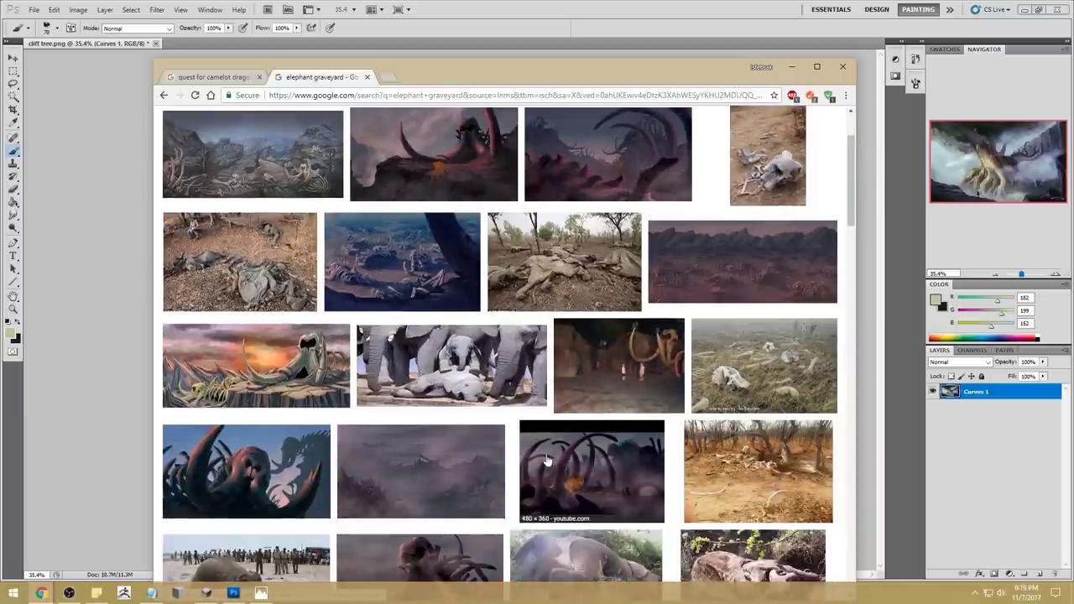
pyautogui.scroll(2, 562, 457)
pyautogui.scroll(-2, 562, 457)
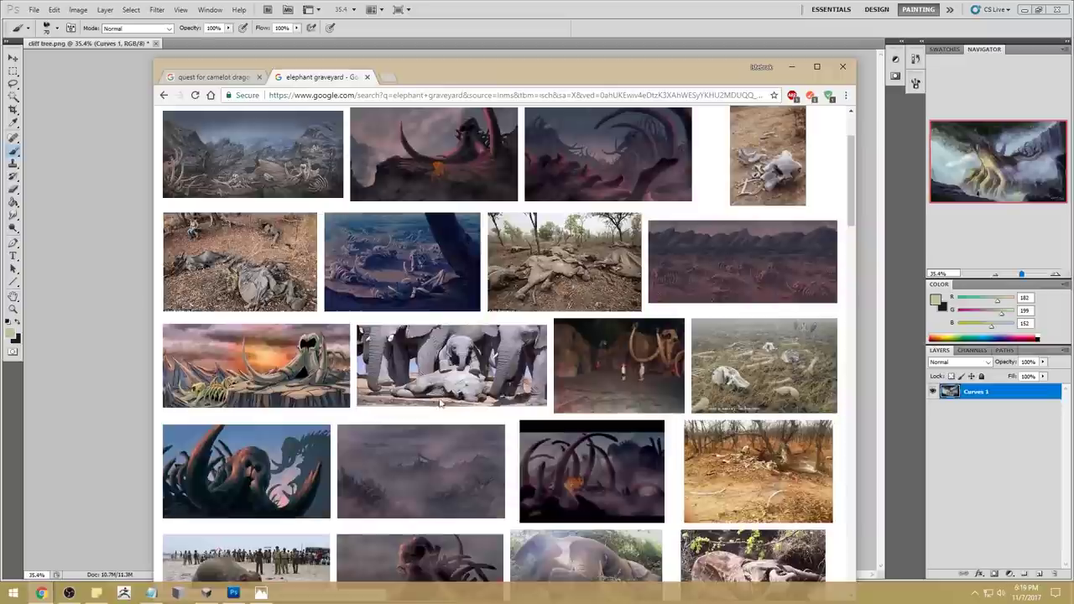
pyautogui.click(619, 154)
pyautogui.click(463, 159)
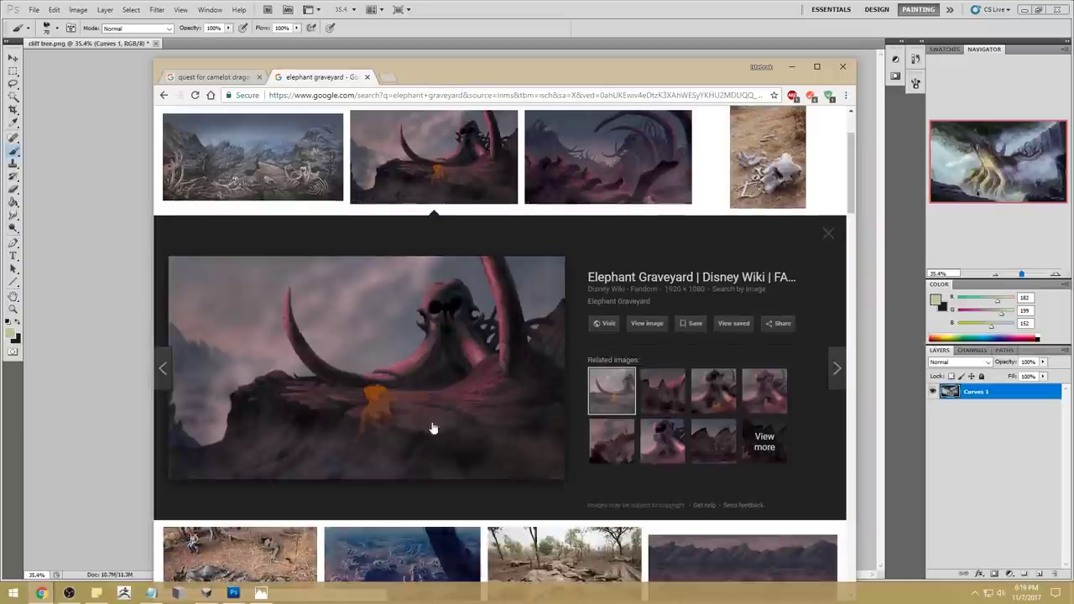
pyautogui.click(598, 201)
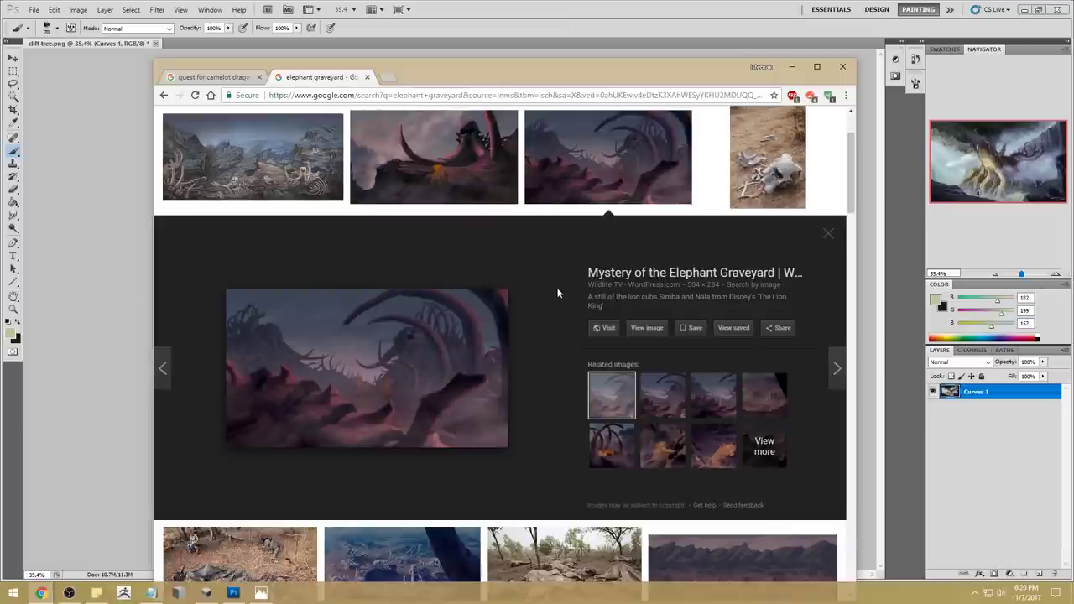
pyautogui.scroll(-4, 557, 292)
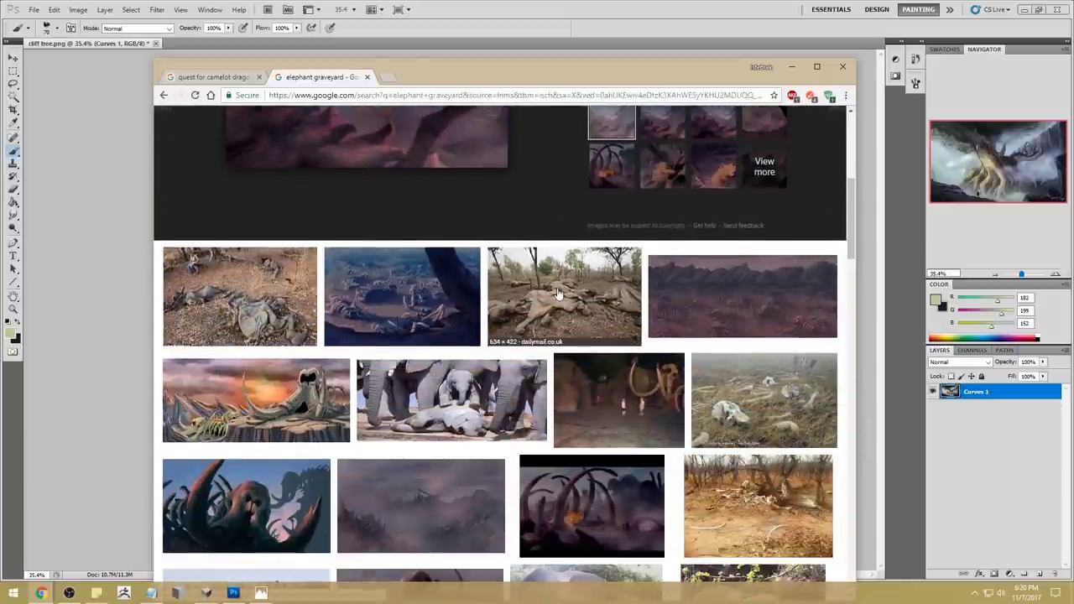
pyautogui.scroll(-1, 557, 293)
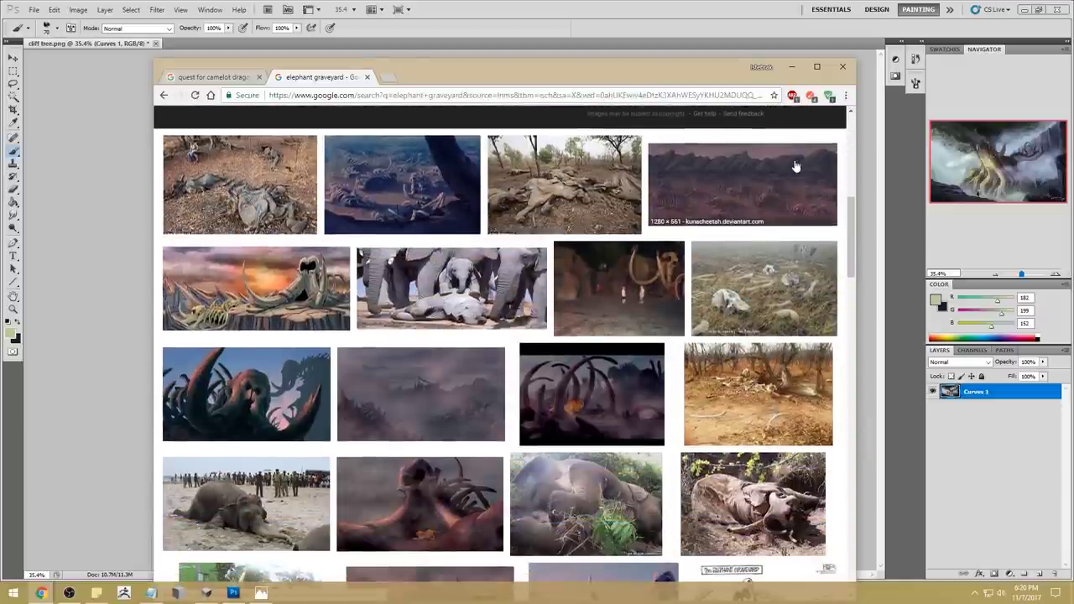
# Revisit the Quest for Camelot dragon country still and minimise the browser to return to the painting
pyautogui.click(227, 77)
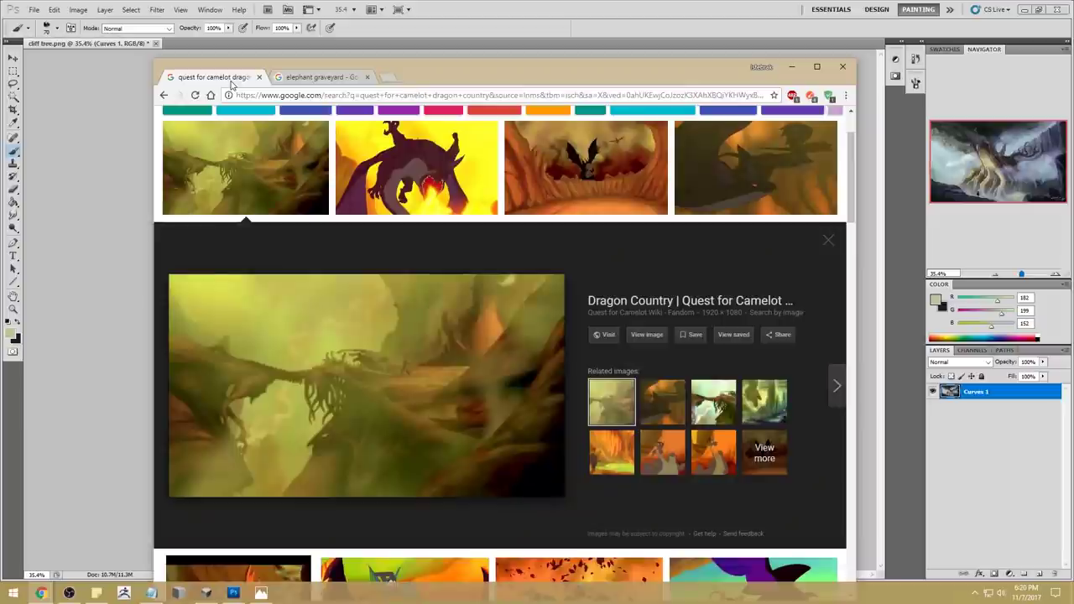
pyautogui.click(793, 66)
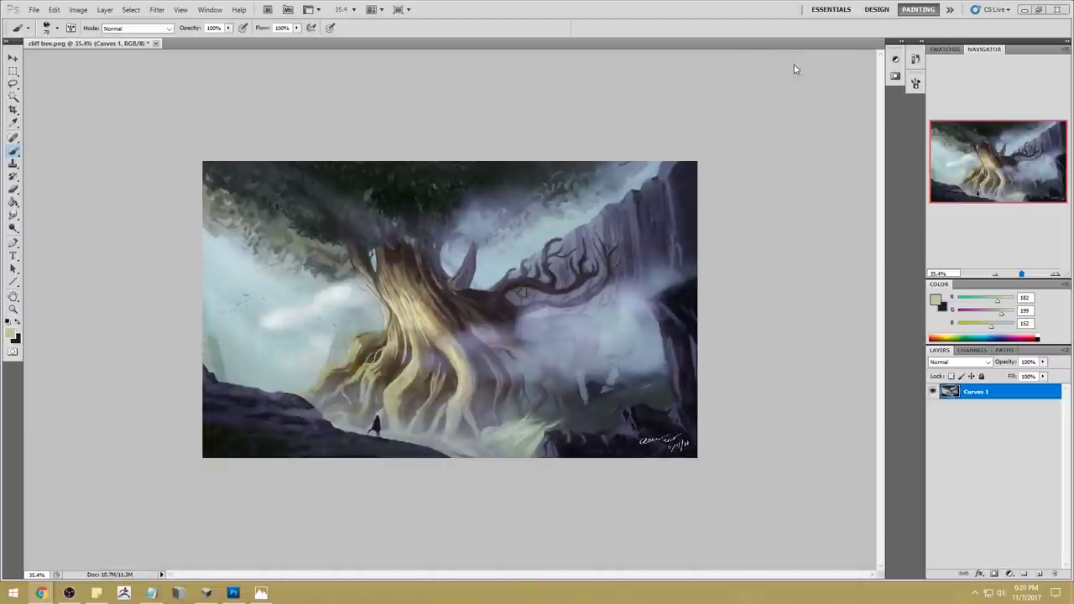
# Apply the Sponge tool in Desaturate mode around the cliff and mist, with its brush enlarged to 600
pyautogui.click(14, 217)
pyautogui.click(13, 227)
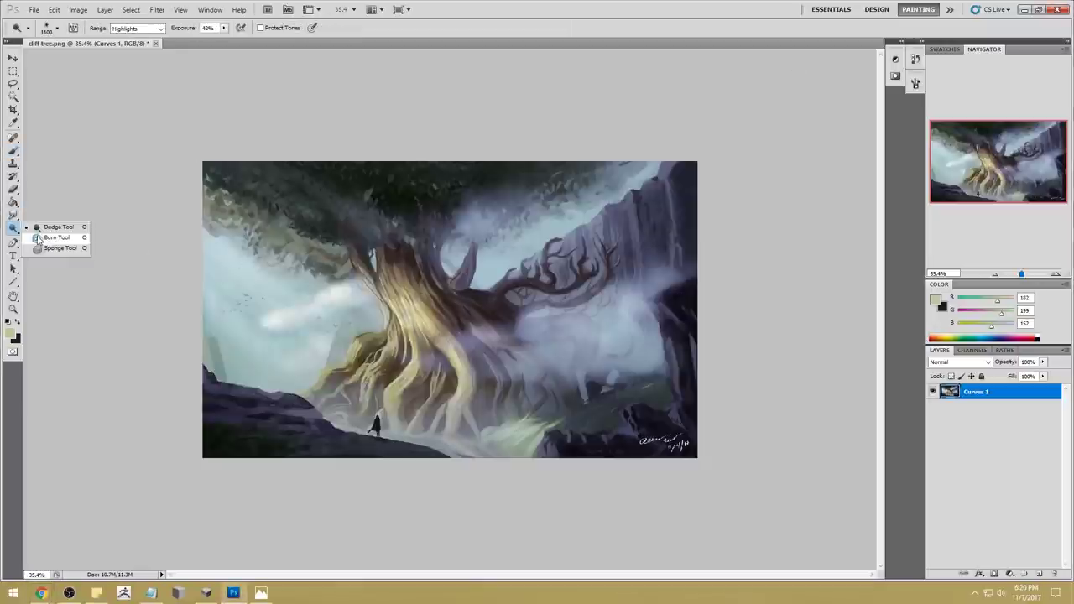
pyautogui.click(52, 248)
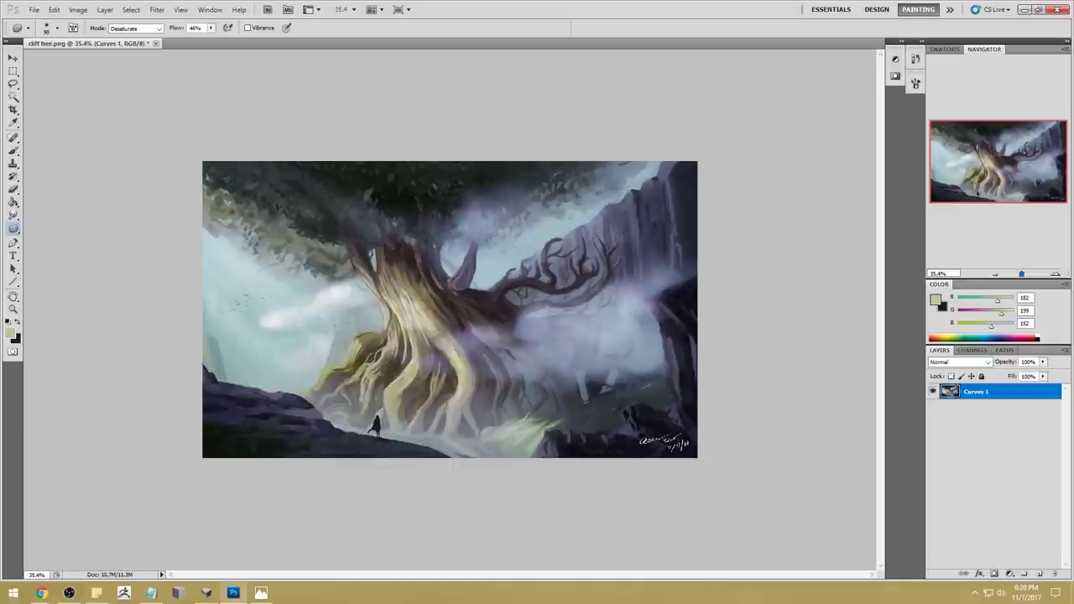
pyautogui.press(']')
pyautogui.press(']')
pyautogui.press(']')
pyautogui.press(']')
pyautogui.press(']')
pyautogui.press(']')
pyautogui.press(']')
pyautogui.press(']')
pyautogui.press(']')
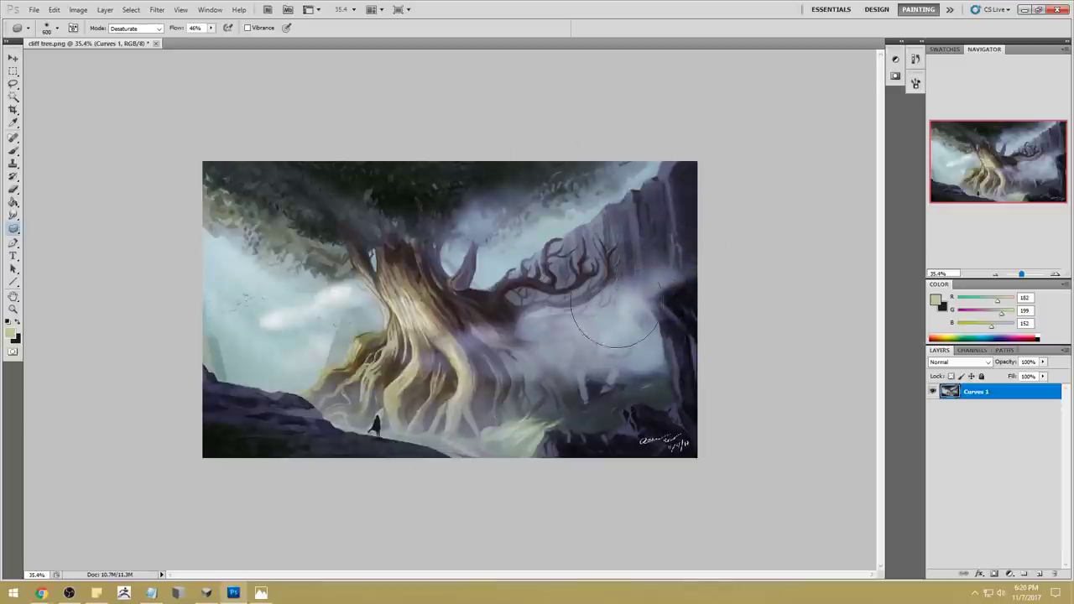
# Switch the Sponge tool to Saturate and intensify the foliage colours, using brush sizes of 250 and 400
pyautogui.click(135, 28)
pyautogui.click(126, 48)
pyautogui.press('[')
pyautogui.press('[')
pyautogui.press('[')
pyautogui.press('[')
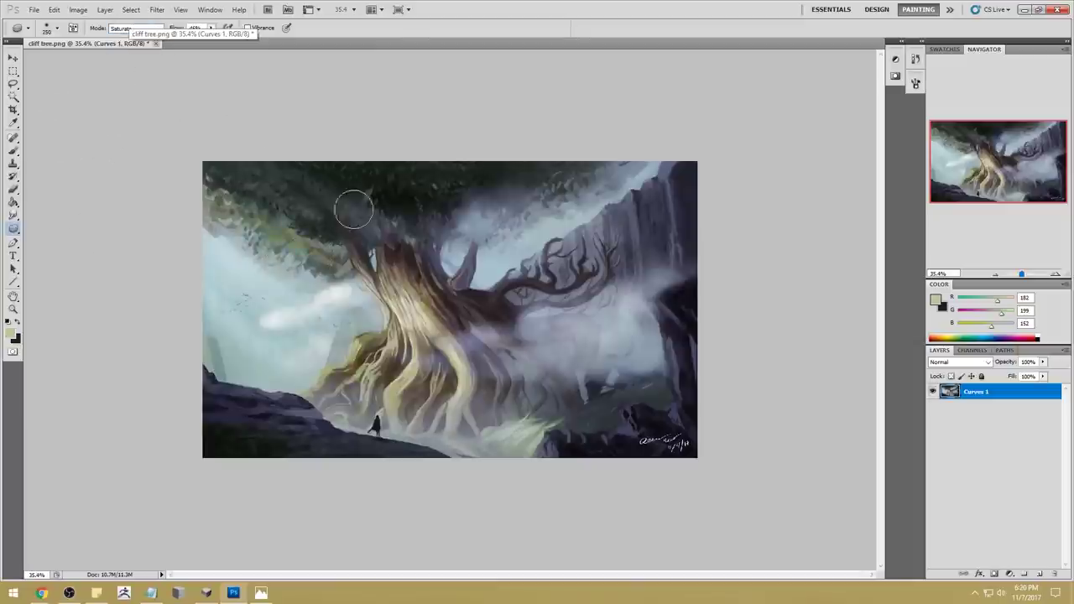
pyautogui.press(']')
pyautogui.press(']')
pyautogui.press(']')
pyautogui.press(']')
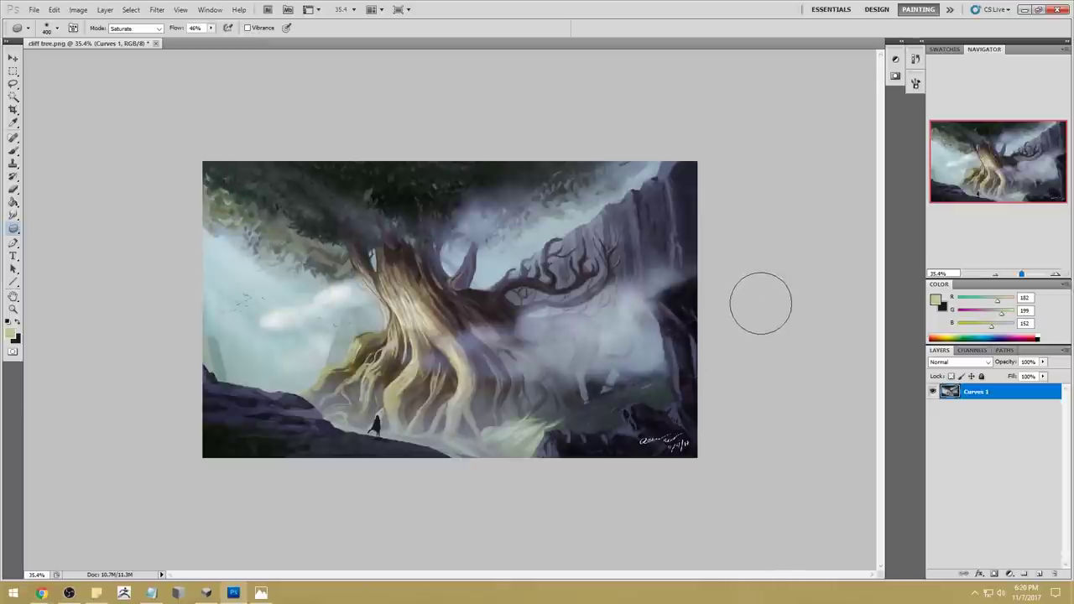
# Sample the blue-grey mist colour for the soft round brush and enlarge the brush to 1300
pyautogui.press('b')
pyautogui.rightClick(738, 321)
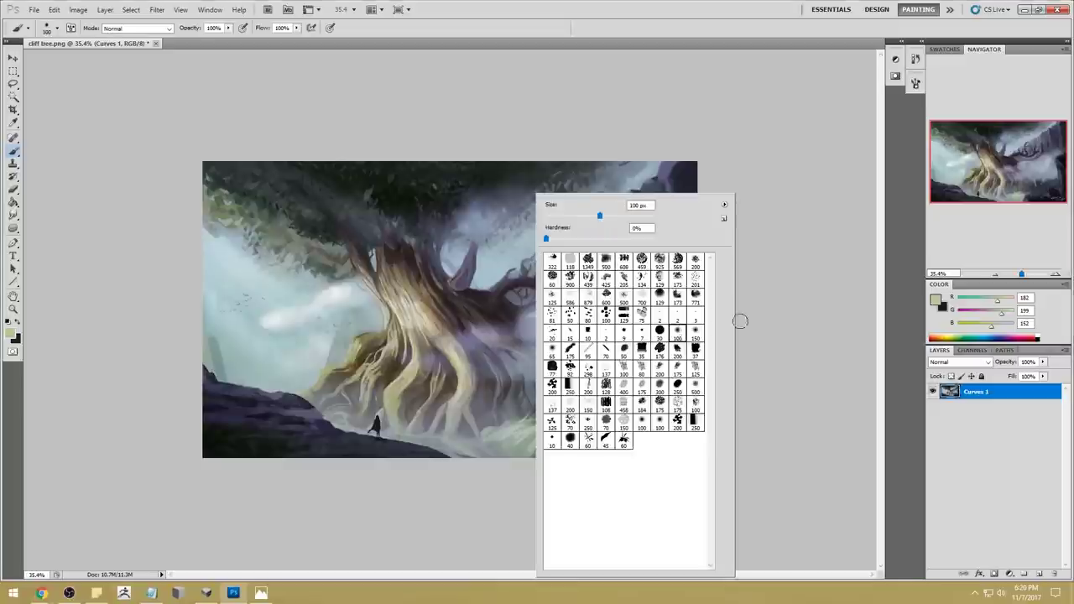
pyautogui.click(787, 303)
pyautogui.keyDown('alt'); pyautogui.click(545, 325); pyautogui.keyUp('alt')
pyautogui.press(']')
pyautogui.press(']')
pyautogui.press(']')
pyautogui.press(']')
pyautogui.press(']')
pyautogui.press(']')
pyautogui.press(']')
pyautogui.press(']')
pyautogui.press(']')
pyautogui.press(']')
# Set the brush to Lighten mode at 37% opacity and glaze mist over the tangled branch and trunk
pyautogui.click(136, 28)
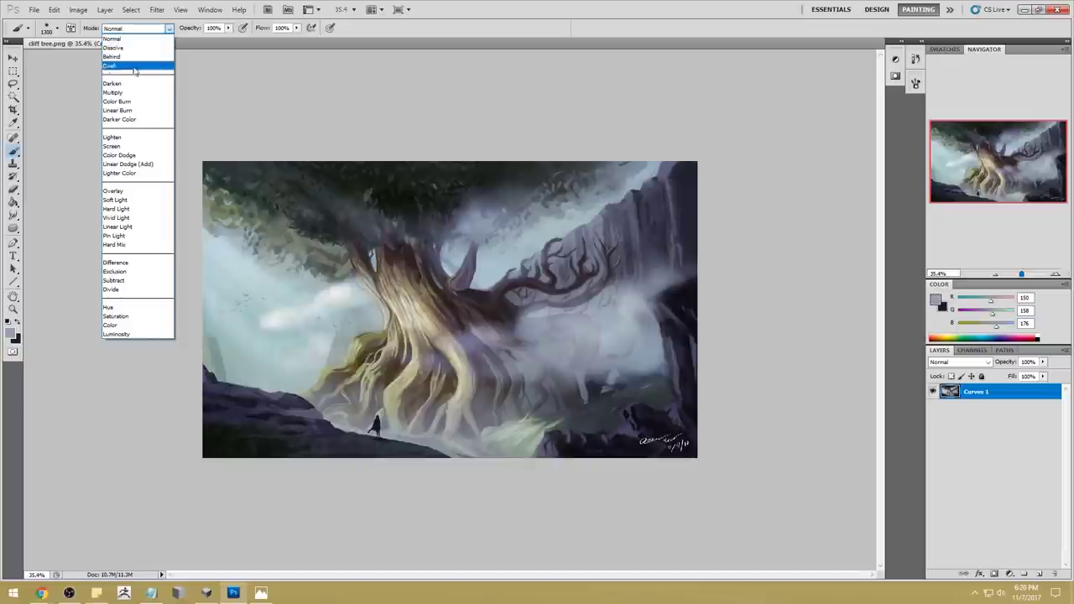
pyautogui.click(111, 137)
pyautogui.moveTo(591, 293); pyautogui.dragTo(469, 285)
pyautogui.hotkey('ctrl', 'z')
pyautogui.press('3')
pyautogui.press('7')
pyautogui.moveTo(578, 245)
pyautogui.mouseDown()
pyautogui.moveTo(495, 218)
pyautogui.moveTo(445, 269)
pyautogui.mouseUp()
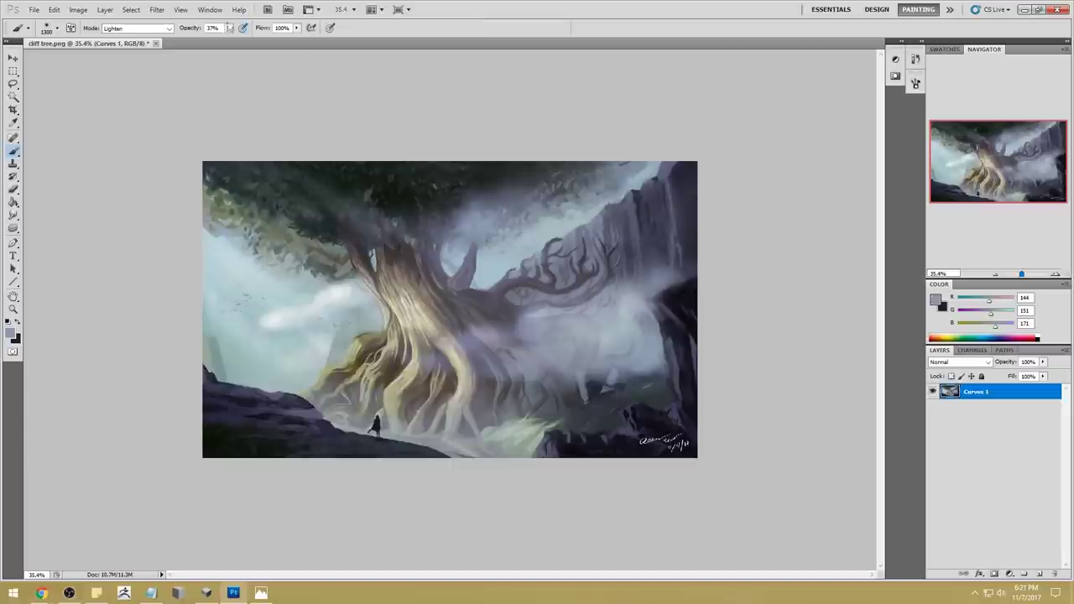
# Set the brush opacity to 22% and try a mist stroke across the dark canopy, toggling it to compare
pyautogui.moveTo(229, 28); pyautogui.dragTo(218, 39)
pyautogui.moveTo(554, 161); pyautogui.dragTo(239, 168)
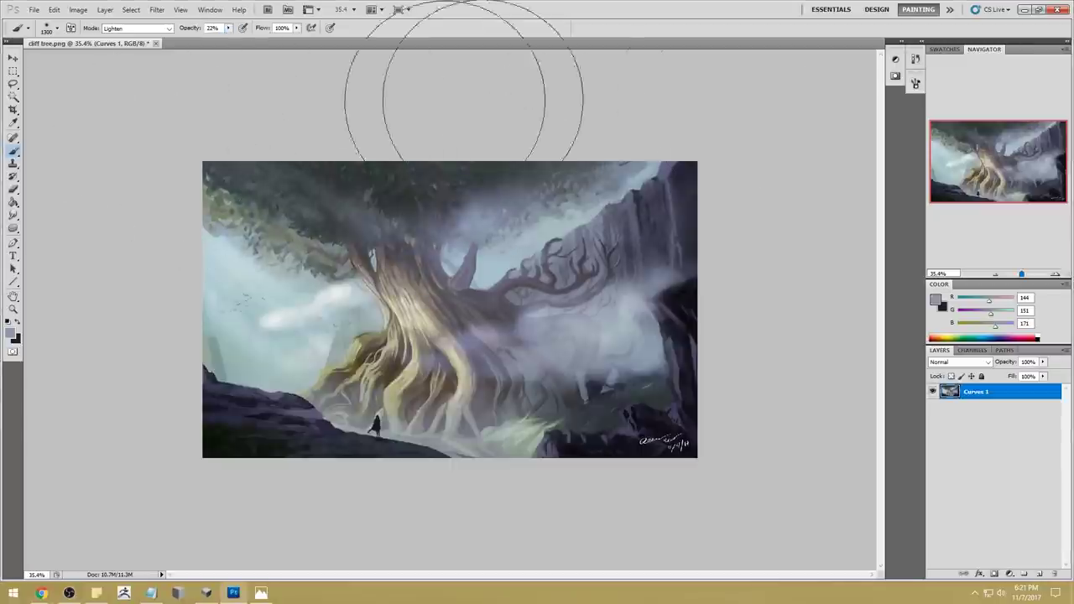
pyautogui.hotkey('ctrl', 'z')
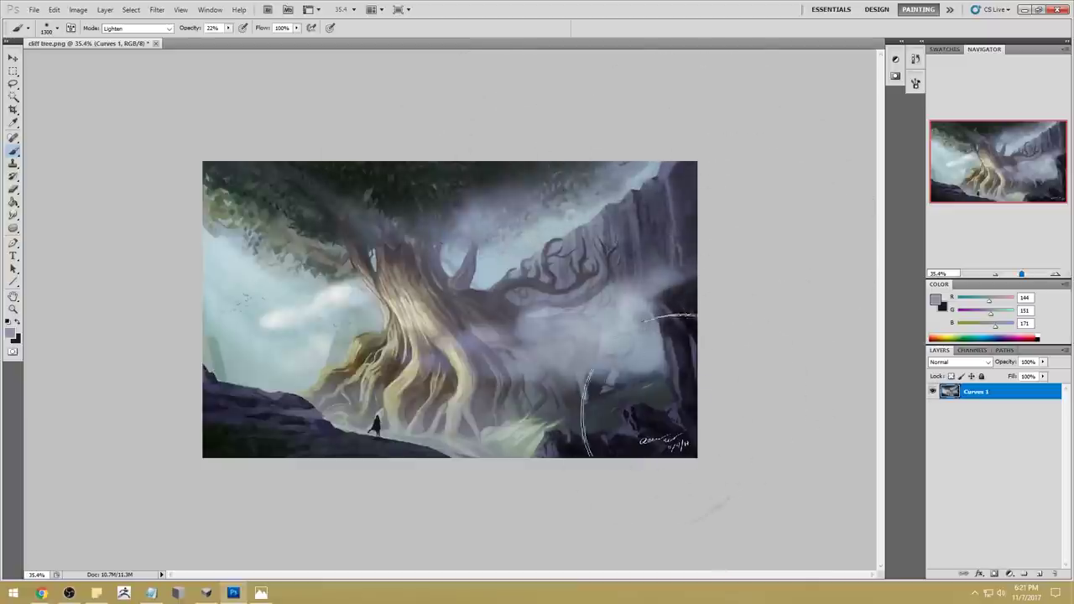
pyautogui.hotkey('ctrl', 'z')
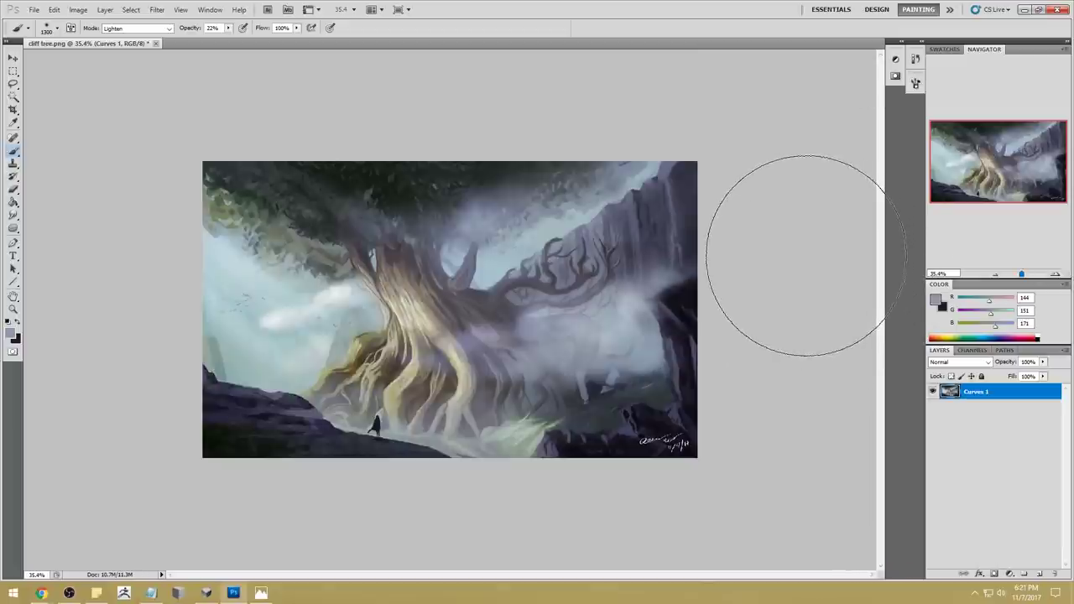
pyautogui.hotkey('ctrl', 'z')
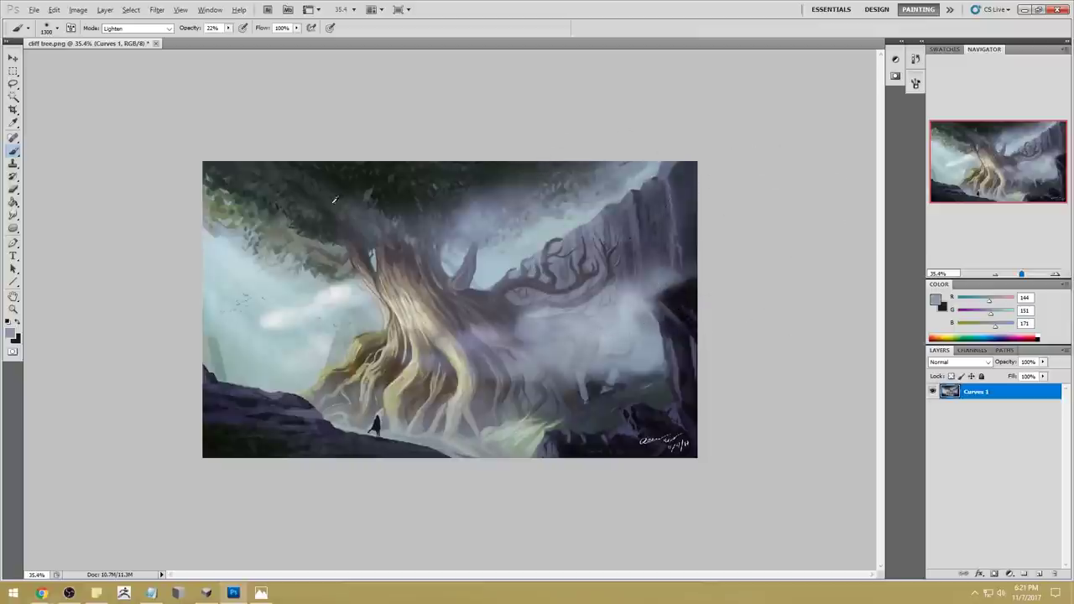
# Sample the cliff's dark purple-grey and paint over the cliff behind the tangled branches with a textured 125 brush in Darken mode
pyautogui.keyDown('alt'); pyautogui.click(567, 247); pyautogui.keyUp('alt')
pyautogui.keyDown('alt'); pyautogui.click(686, 199); pyautogui.keyUp('alt')
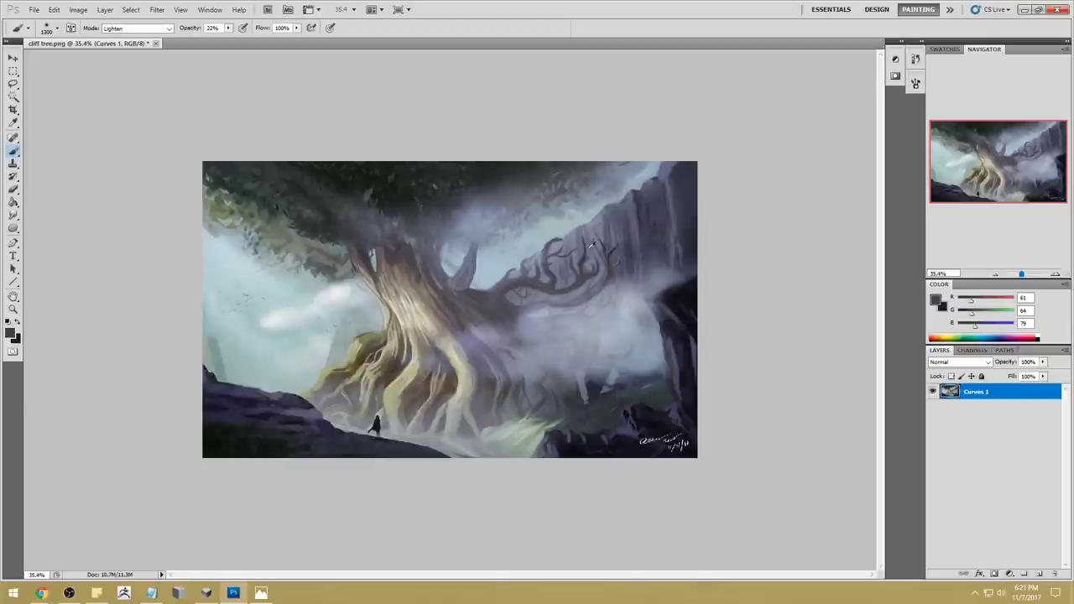
pyautogui.keyDown('alt'); pyautogui.click(654, 221); pyautogui.keyUp('alt')
pyautogui.rightClick(571, 178)
pyautogui.doubleClick(679, 361)
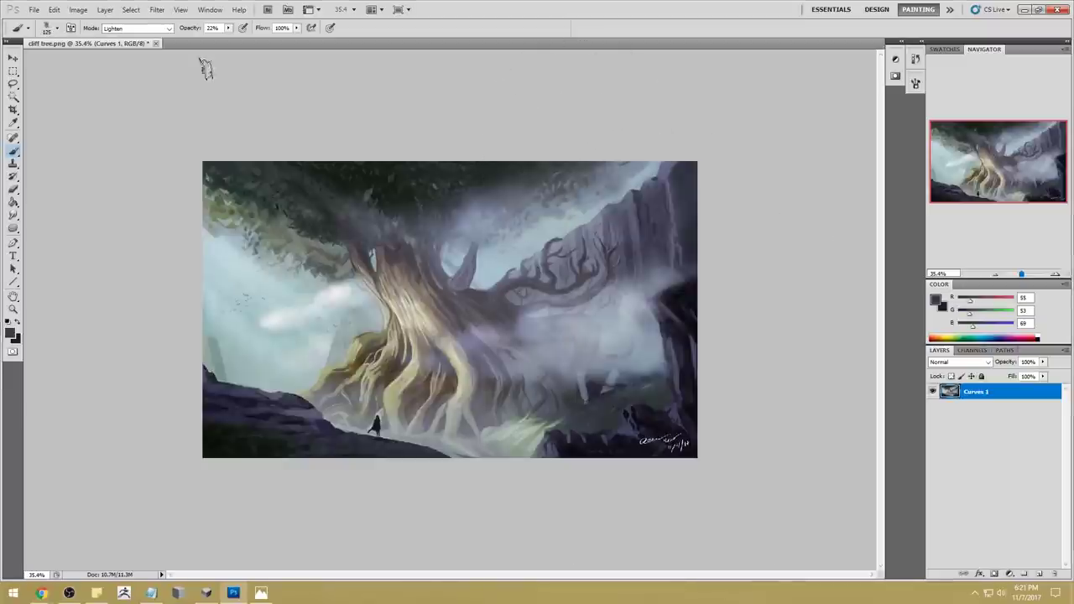
pyautogui.click(138, 28)
pyautogui.click(127, 82)
pyautogui.moveTo(554, 235)
pyautogui.mouseDown()
pyautogui.moveTo(537, 269)
pyautogui.moveTo(587, 226)
pyautogui.moveTo(546, 260)
pyautogui.moveTo(610, 256)
pyautogui.moveTo(508, 297)
pyautogui.mouseUp()
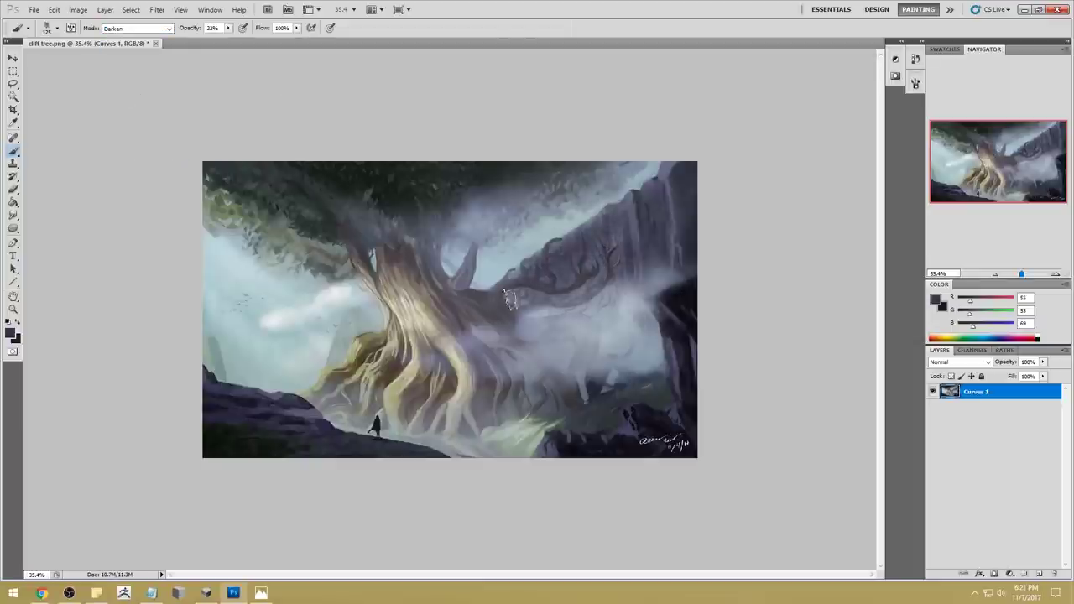
# In Normal mode, paint pale waterfall streaks down the far cliff and shade the mist below the branch with sampled dark grey
pyautogui.click(151, 28)
pyautogui.click(140, 39)
pyautogui.moveTo(633, 212)
pyautogui.mouseDown()
pyautogui.moveTo(639, 262)
pyautogui.moveTo(671, 201)
pyautogui.moveTo(642, 252)
pyautogui.moveTo(651, 243)
pyautogui.mouseUp()
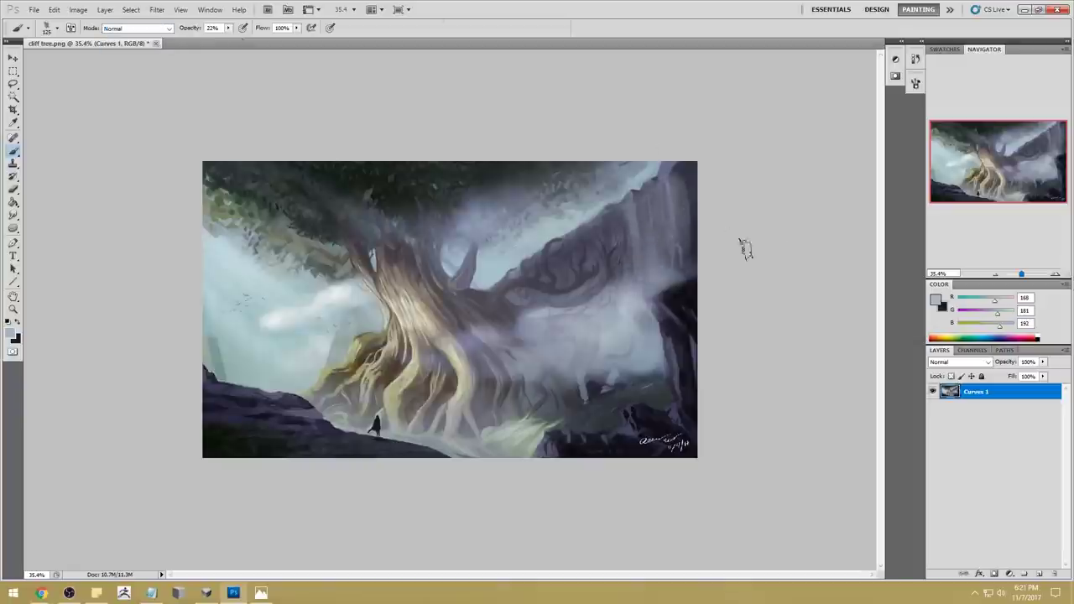
pyautogui.keyDown('alt'); pyautogui.click(626, 315); pyautogui.keyUp('alt')
pyautogui.moveTo(637, 221); pyautogui.dragTo(625, 273)
pyautogui.moveTo(643, 201)
pyautogui.mouseDown()
pyautogui.moveTo(639, 256)
pyautogui.moveTo(671, 191)
pyautogui.moveTo(684, 210)
pyautogui.moveTo(689, 180)
pyautogui.mouseUp()
pyautogui.moveTo(651, 222); pyautogui.dragTo(652, 205)
pyautogui.keyDown('alt'); pyautogui.click(578, 253); pyautogui.keyUp('alt')
pyautogui.moveTo(588, 296)
pyautogui.mouseDown()
pyautogui.moveTo(537, 336)
pyautogui.moveTo(507, 312)
pyautogui.moveTo(556, 342)
pyautogui.moveTo(534, 324)
pyautogui.mouseUp()
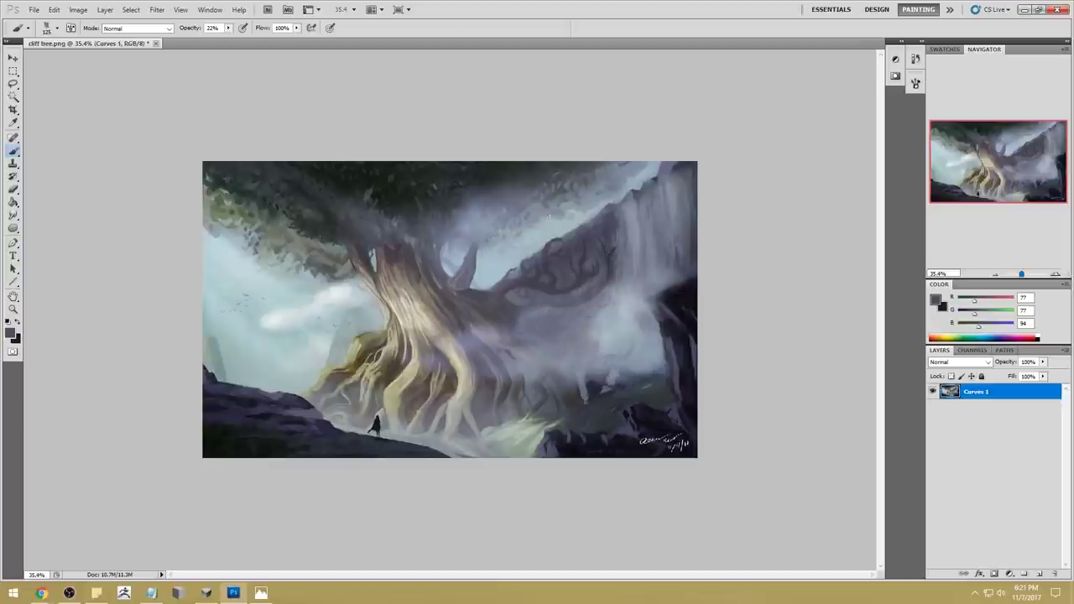
# Lasso the broken branch stump beside the trunk, paint it with the trunk's light tan using a size 70 brush, and deselect
pyautogui.press('l')
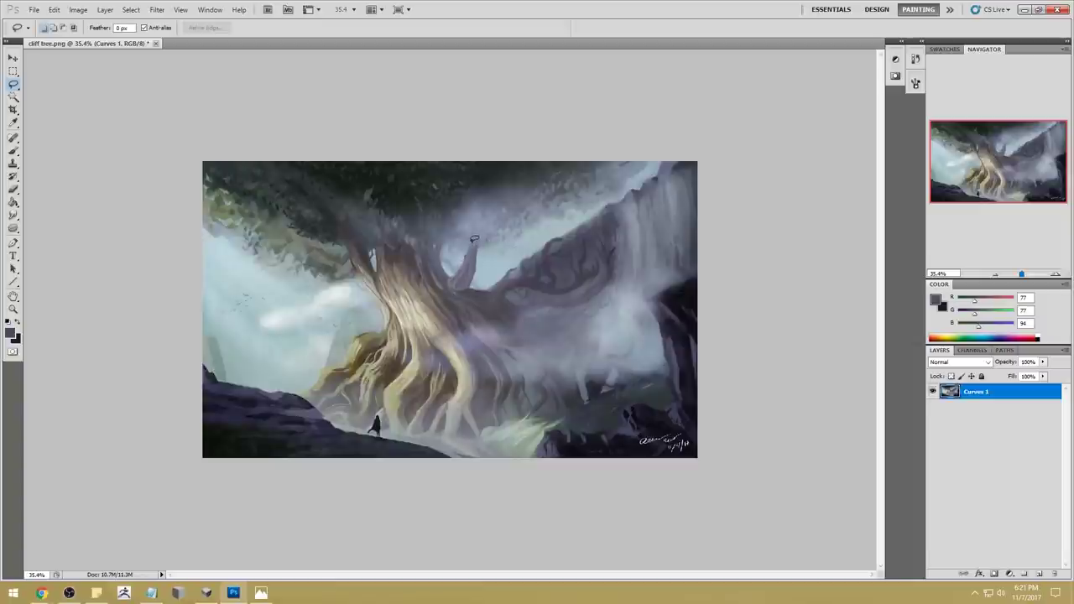
pyautogui.press('b')
pyautogui.keyDown('alt'); pyautogui.click(428, 310); pyautogui.keyUp('alt')
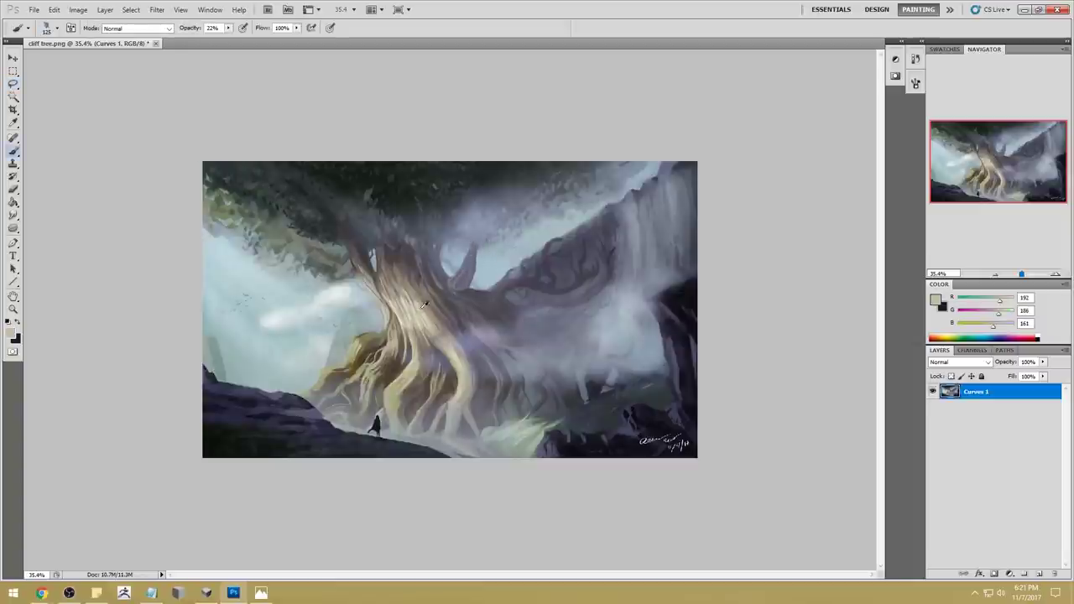
pyautogui.press('[')
pyautogui.press('[')
pyautogui.press('[')
pyautogui.press('[')
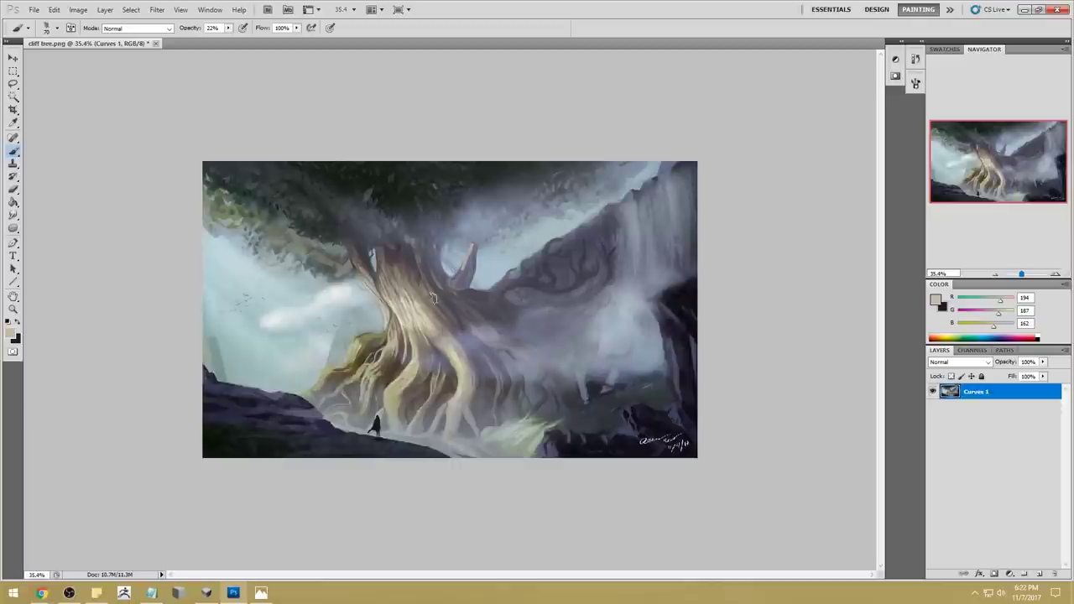
pyautogui.keyDown('alt'); pyautogui.click(409, 302); pyautogui.keyUp('alt')
pyautogui.press('m')
pyautogui.rightClick(494, 238)
pyautogui.click(525, 250)
# Soften the edges of the broken branch stump with the Blur tool at 39% strength
pyautogui.click(13, 215)
pyautogui.click(52, 215)
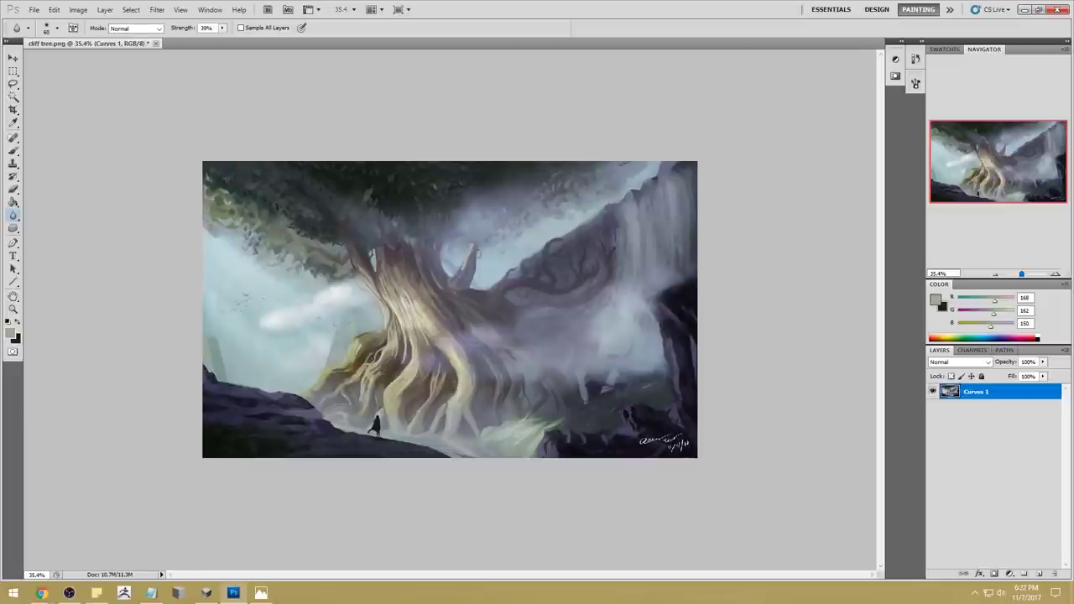
pyautogui.press('b')
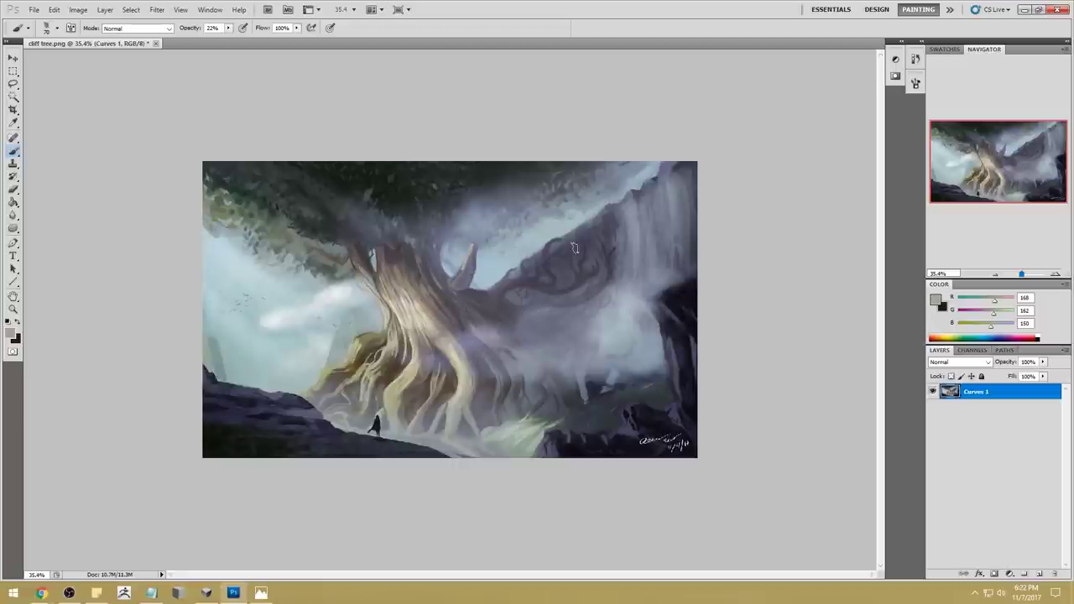
# Lasso the strip of cliff face between the tangled branches and the waterfall
pyautogui.press('l')
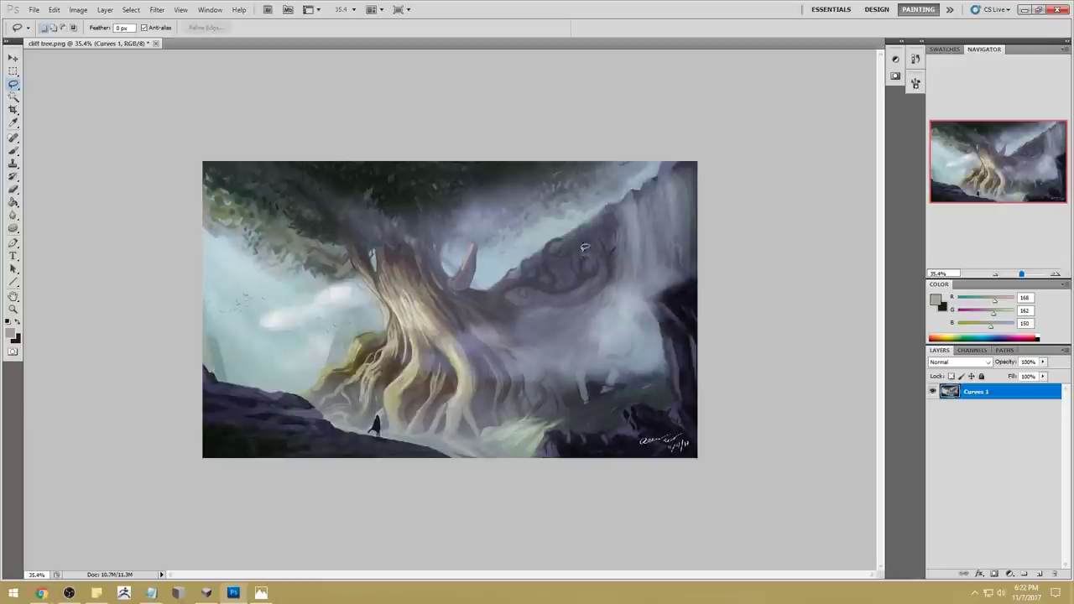
pyautogui.moveTo(617, 217); pyautogui.dragTo(590, 254)
pyautogui.moveTo(585, 291)
pyautogui.mouseDown()
pyautogui.moveTo(631, 250)
pyautogui.moveTo(634, 206)
pyautogui.moveTo(619, 217)
pyautogui.mouseUp()
# Paint sampled blue-grey mist inside the selection with a soft brush enlarged to 700, and clear the selection
pyautogui.press('b')
pyautogui.rightClick(615, 229)
pyautogui.doubleClick(763, 332)
pyautogui.keyDown('alt'); pyautogui.click(627, 220); pyautogui.keyUp('alt')
pyautogui.press(']')
pyautogui.press(']')
pyautogui.press(']')
pyautogui.press(']')
pyautogui.press(']')
pyautogui.press(']')
pyautogui.press(']')
pyautogui.press(']')
pyautogui.press(']')
pyautogui.press(']')
pyautogui.moveTo(630, 228)
pyautogui.mouseDown()
pyautogui.moveTo(609, 279)
pyautogui.moveTo(586, 291)
pyautogui.mouseUp()
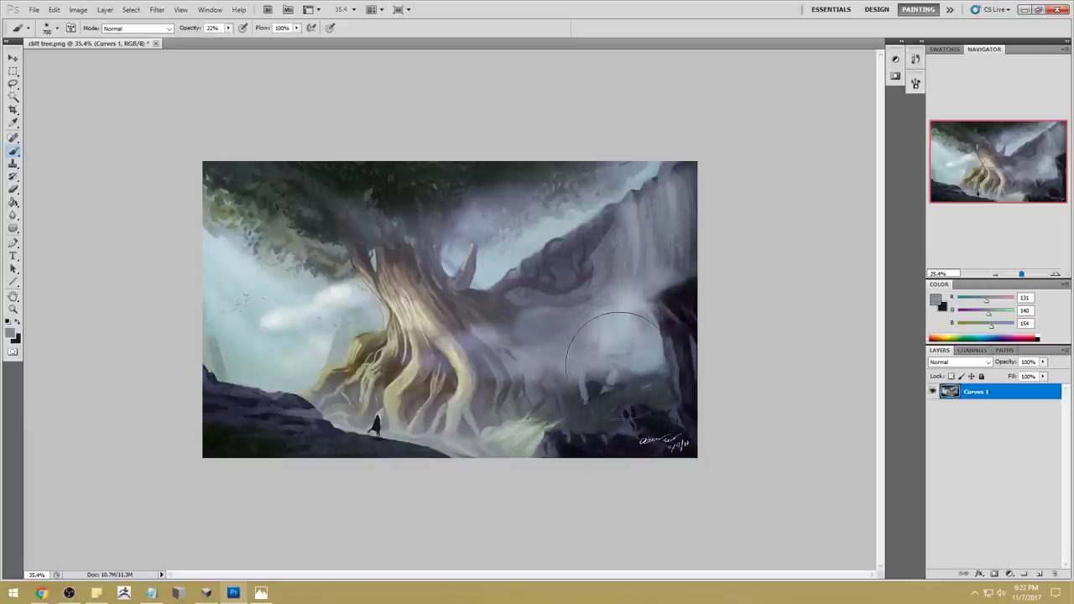
pyautogui.press('m')
pyautogui.rightClick(601, 243)
pyautogui.click(625, 248)
# Darken the rocky ledge below the waterfall mist with sampled dark and blue-grey tones in Darken mode
pyautogui.press('b')
pyautogui.keyDown('alt'); pyautogui.click(603, 409); pyautogui.keyUp('alt')
pyautogui.keyDown('alt'); pyautogui.click(629, 403); pyautogui.keyUp('alt')
pyautogui.click(136, 28)
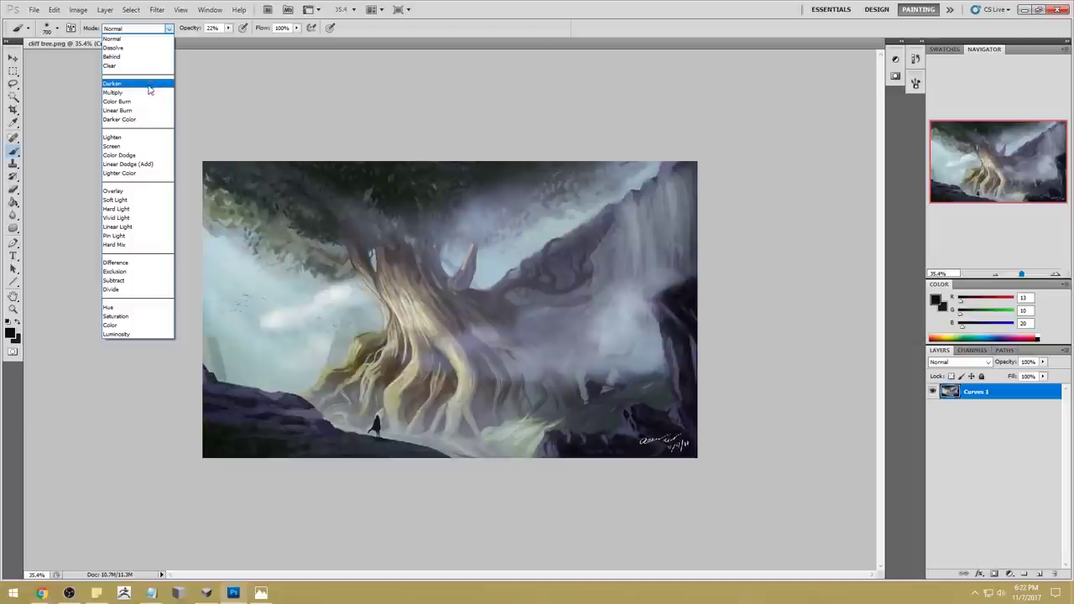
pyautogui.click(136, 84)
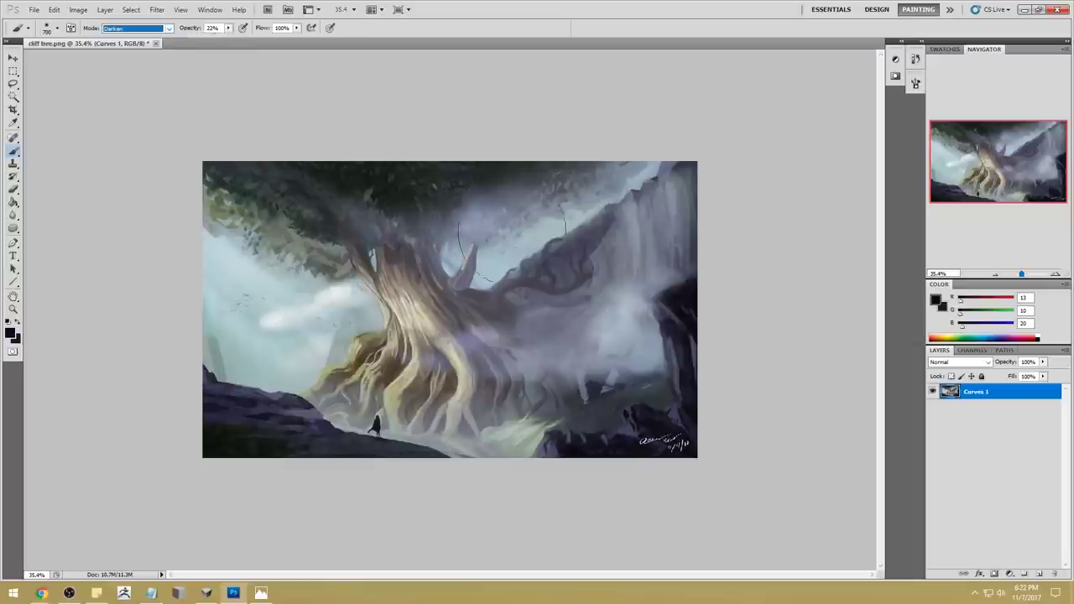
pyautogui.moveTo(643, 398); pyautogui.dragTo(569, 425)
pyautogui.keyDown('alt'); pyautogui.click(589, 384); pyautogui.keyUp('alt')
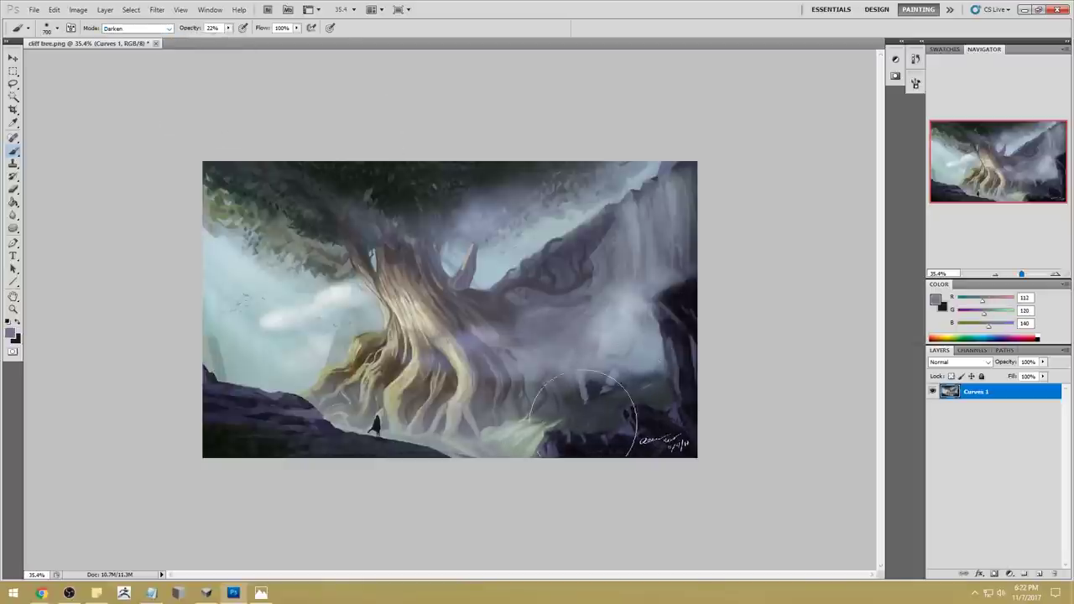
# Set the brush to Color mode and tint the lower rocks and green glow with sampled dark and blue-grey tones
pyautogui.keyDown('alt'); pyautogui.click(635, 409); pyautogui.keyUp('alt')
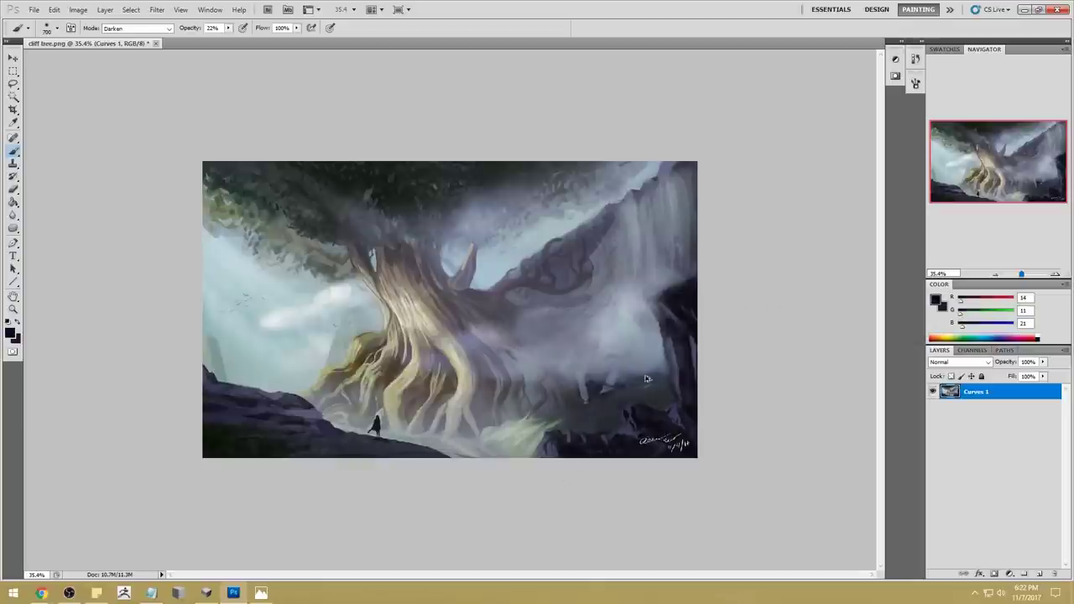
pyautogui.click(134, 28)
pyautogui.click(141, 322)
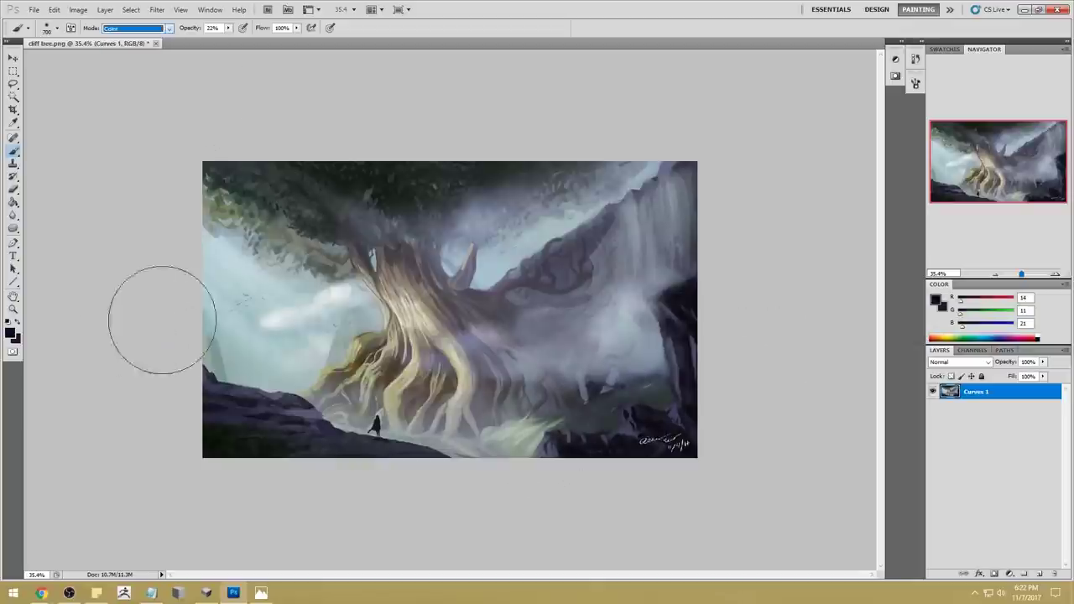
pyautogui.moveTo(638, 419)
pyautogui.mouseDown()
pyautogui.moveTo(527, 443)
pyautogui.moveTo(557, 438)
pyautogui.mouseUp()
pyautogui.keyDown('alt'); pyautogui.click(651, 393); pyautogui.keyUp('alt')
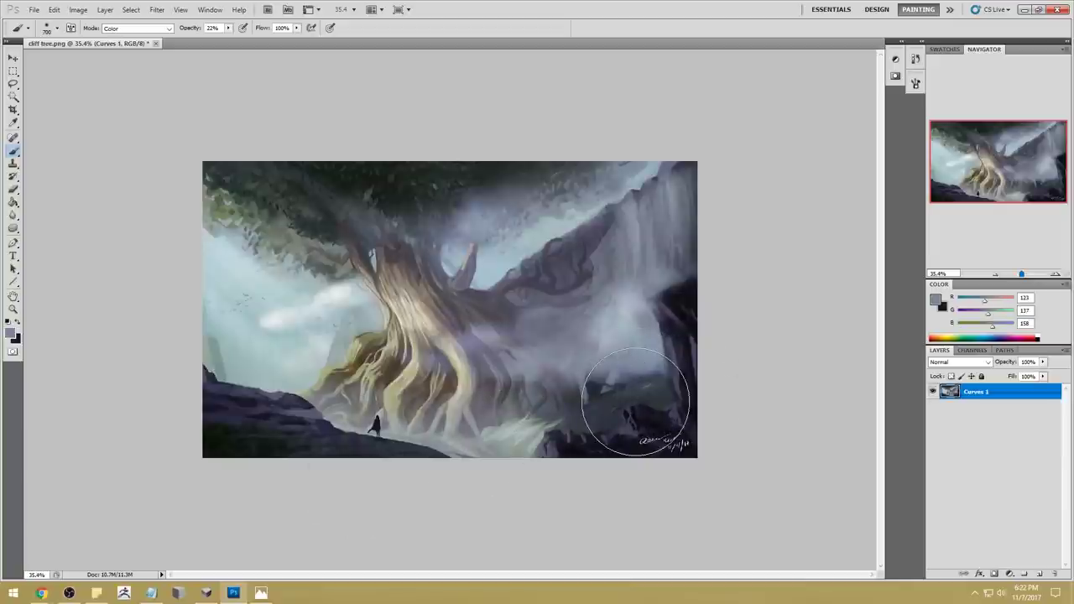
pyautogui.click(636, 402)
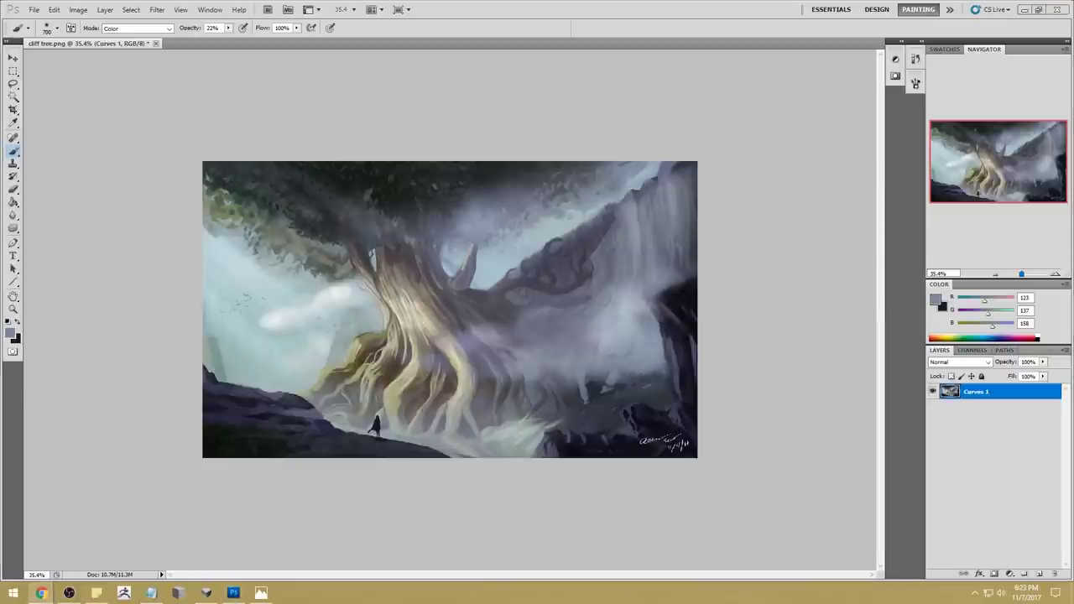
# Copy the whole edited painting, revert to the opening cliff tree.png history state, paste the copy in place and toggle it to compare both versions
pyautogui.hotkey('ctrl', 'a')
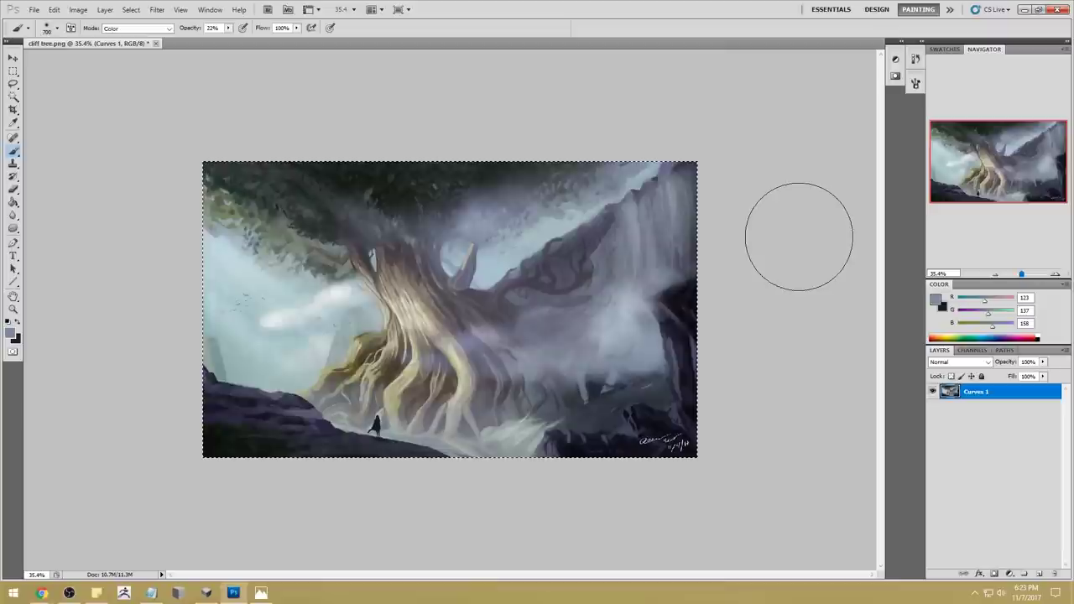
pyautogui.click(915, 59)
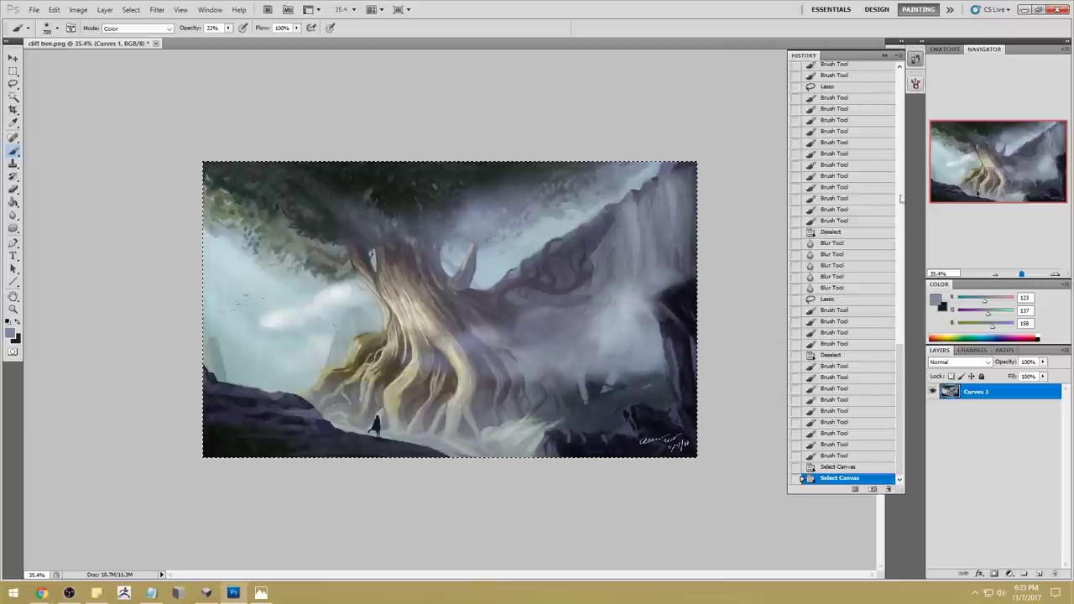
pyautogui.moveTo(902, 396); pyautogui.dragTo(902, 123)
pyautogui.click(836, 71)
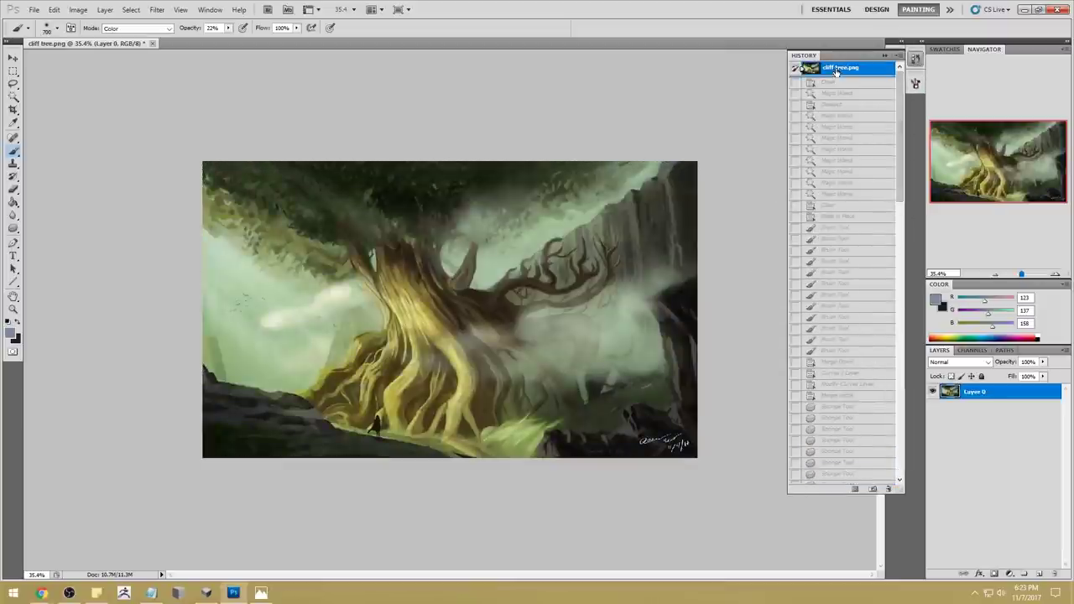
pyautogui.hotkey('ctrl', 'shift', 'v')
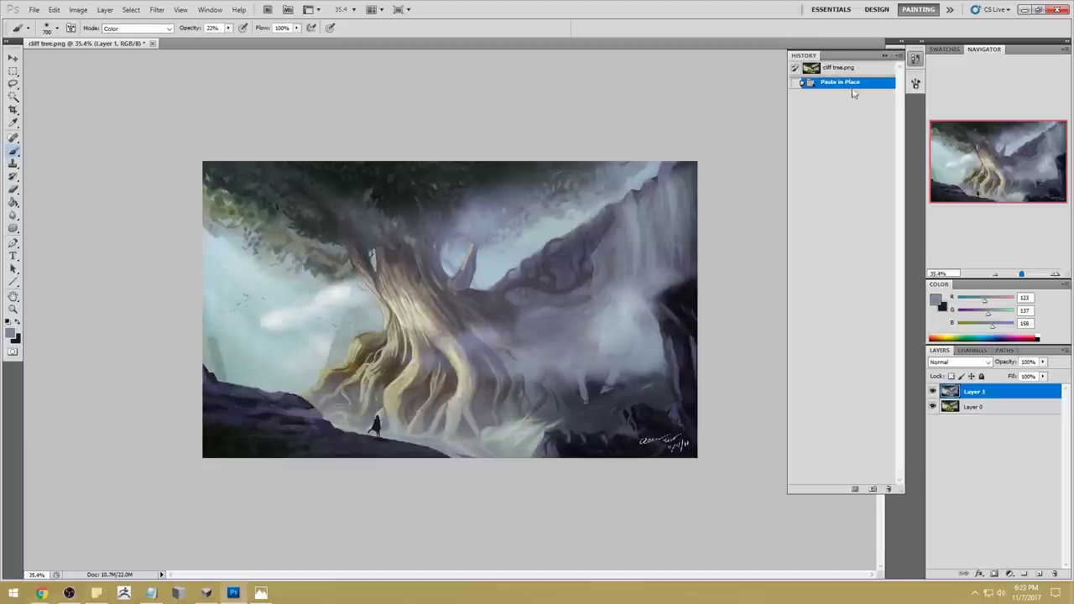
pyautogui.click(884, 54)
pyautogui.click(933, 391)
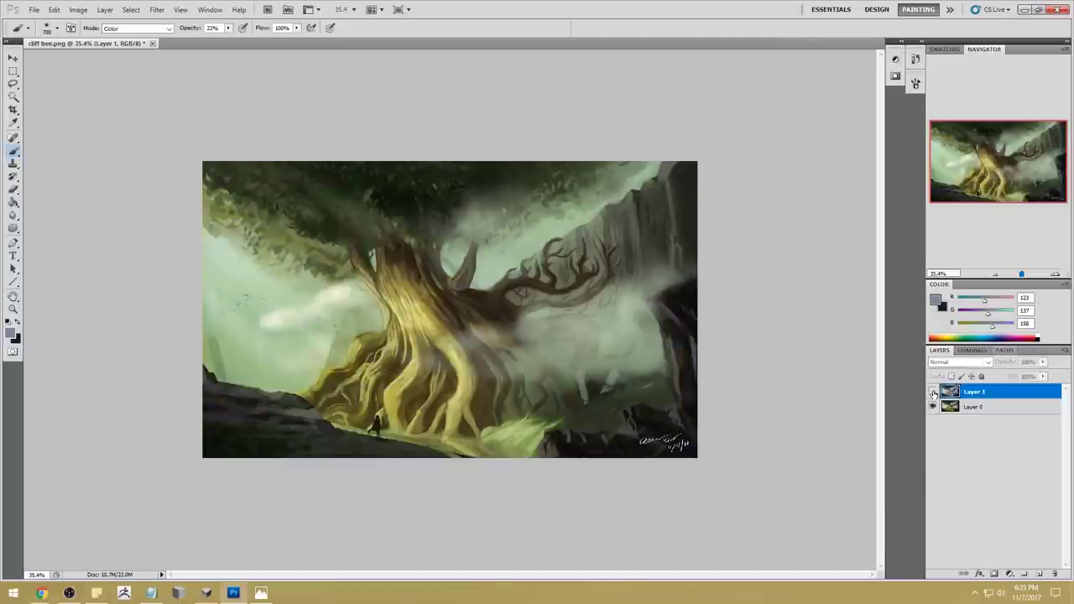
pyautogui.click(933, 392)
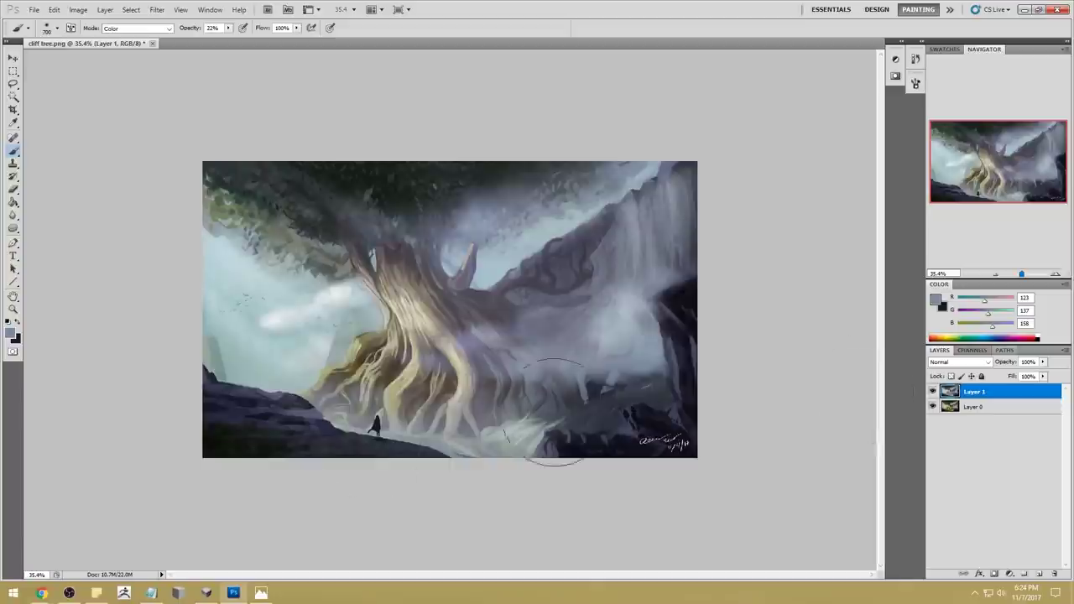
# Place the Dragon Country reference browser window beside a narrowed Photoshop window and hide Layer 1 to compare the original painting with it
pyautogui.moveTo(41, 593)
pyautogui.click(286, 547)
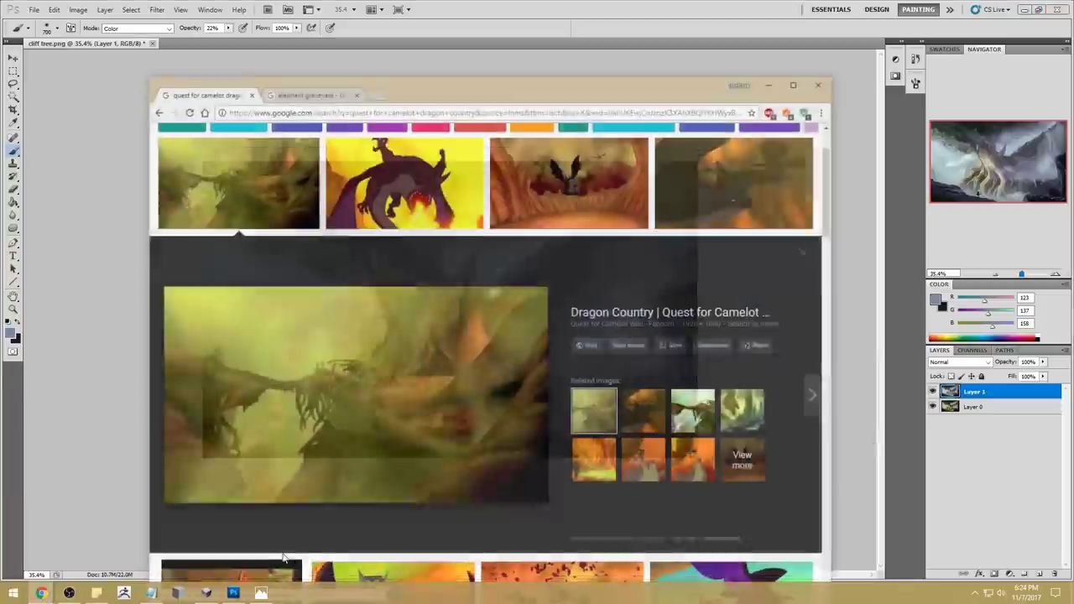
pyautogui.moveTo(546, 63); pyautogui.dragTo(1073, 63)
pyautogui.click(801, 29)
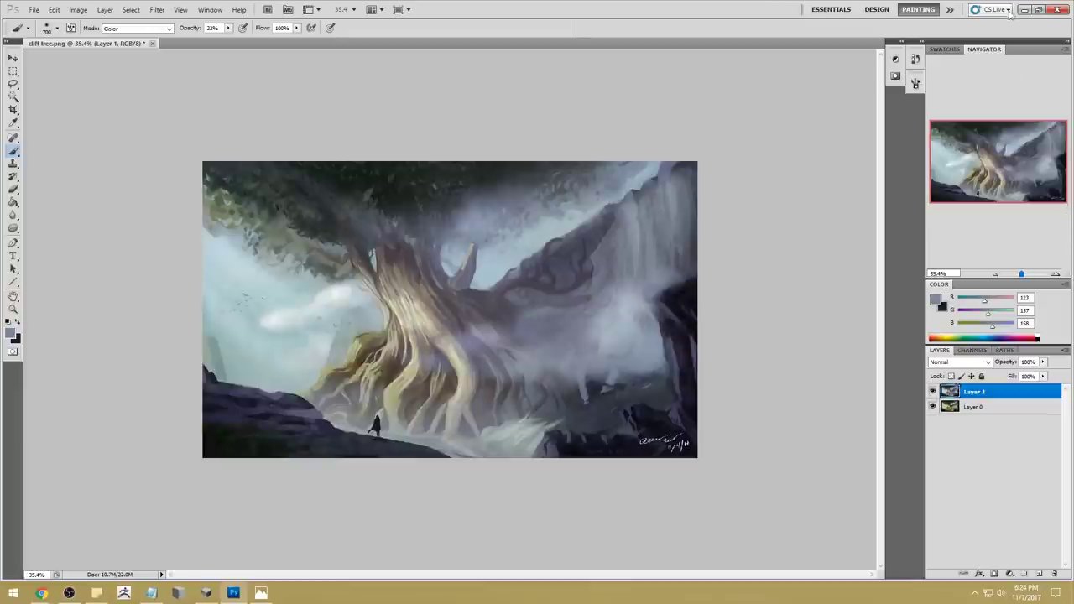
pyautogui.click(1039, 9)
pyautogui.moveTo(617, 17); pyautogui.dragTo(431, 10)
pyautogui.moveTo(1007, 44); pyautogui.dragTo(714, 15)
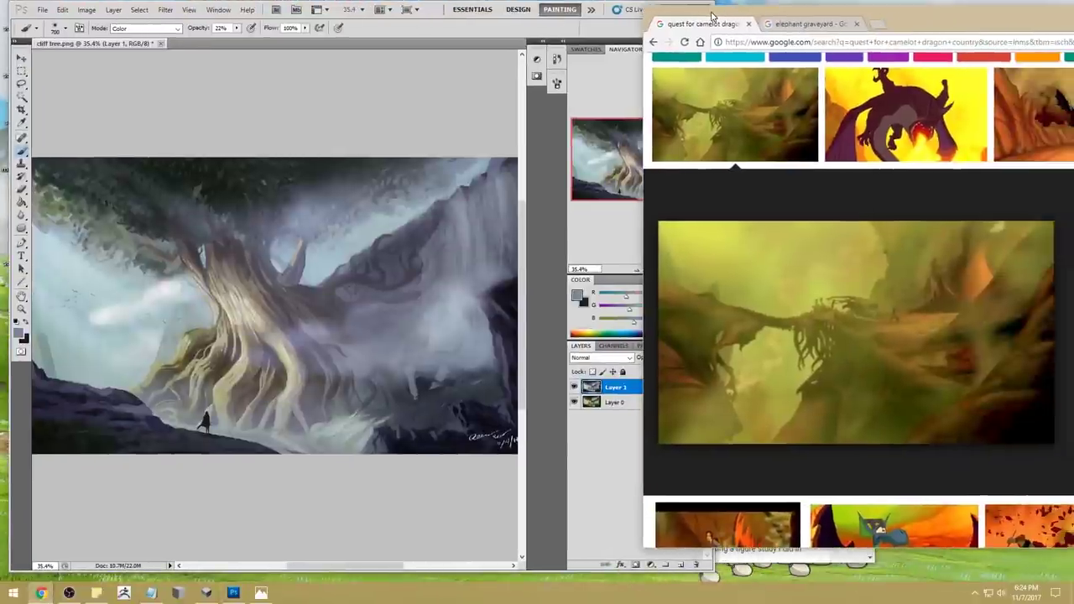
pyautogui.click(431, 23)
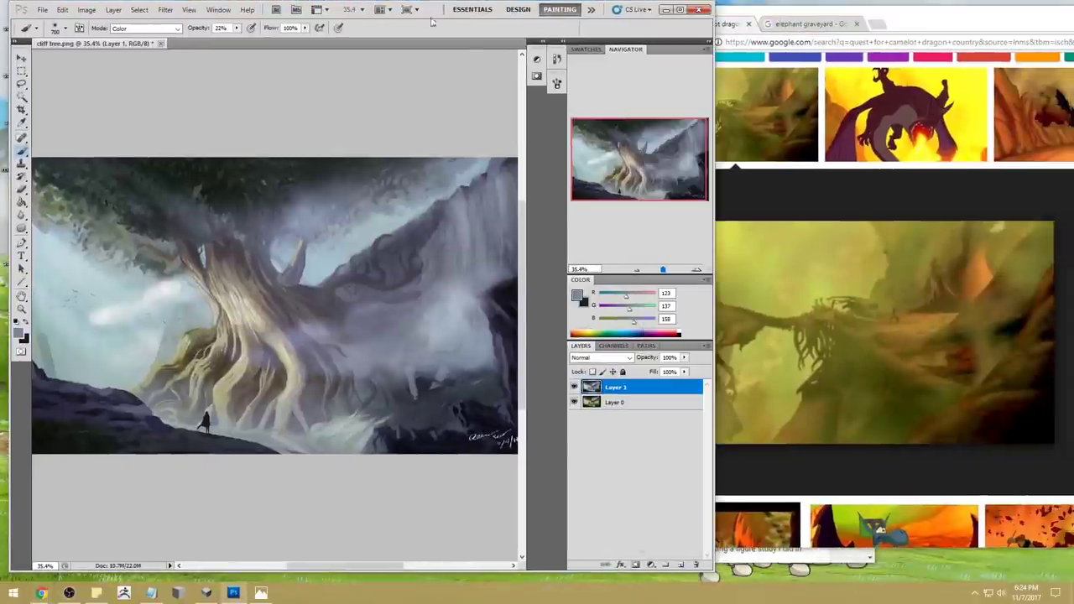
pyautogui.click(574, 389)
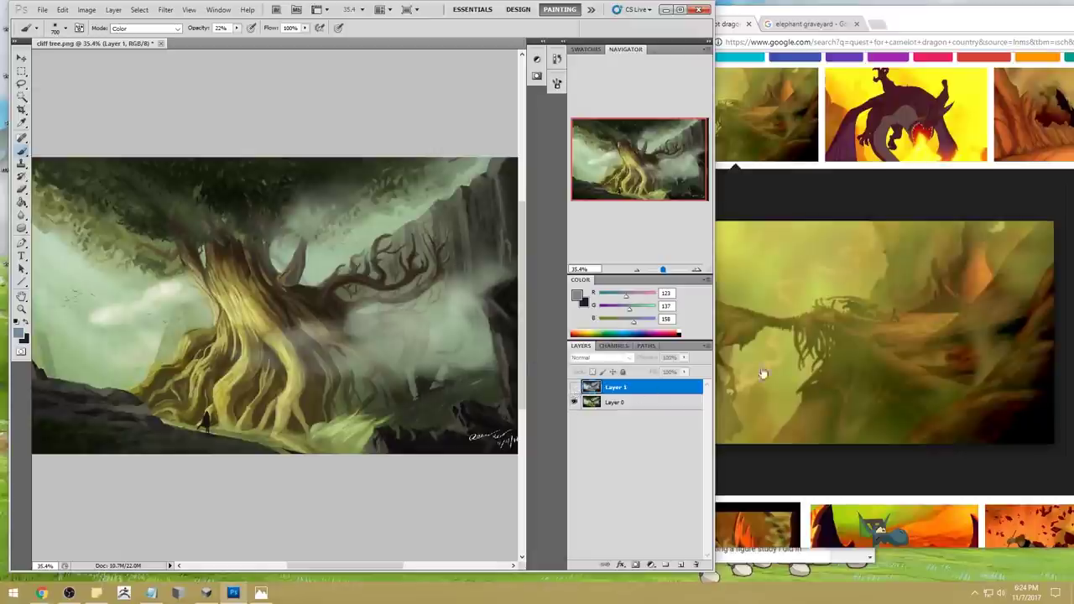
# Look through the Quest for Camelot Dragon Country wiki page and image results for more references, and return to Photoshop
pyautogui.click(928, 362)
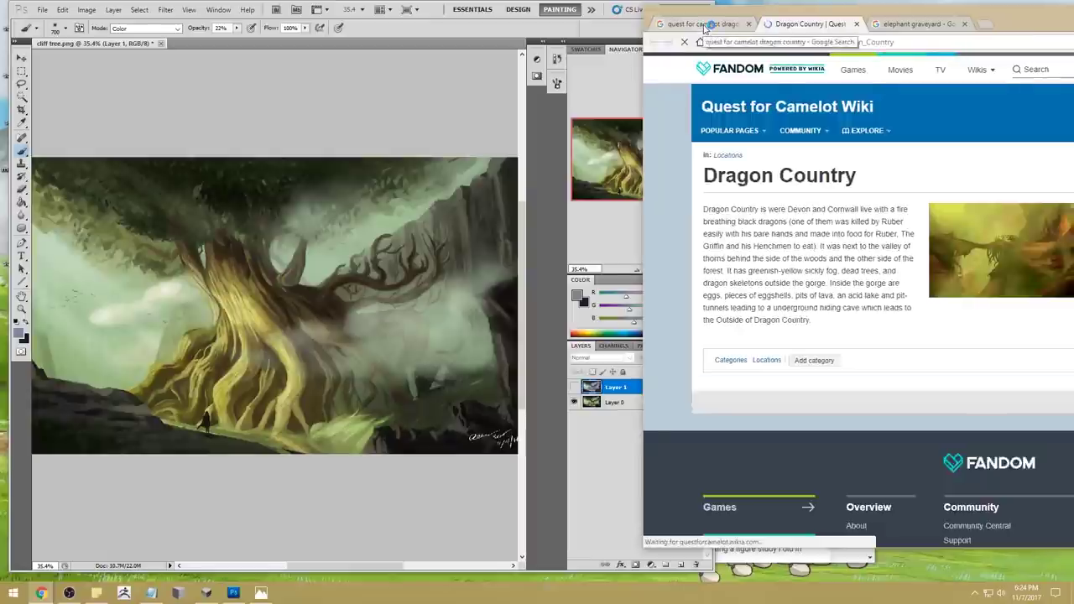
pyautogui.click(701, 25)
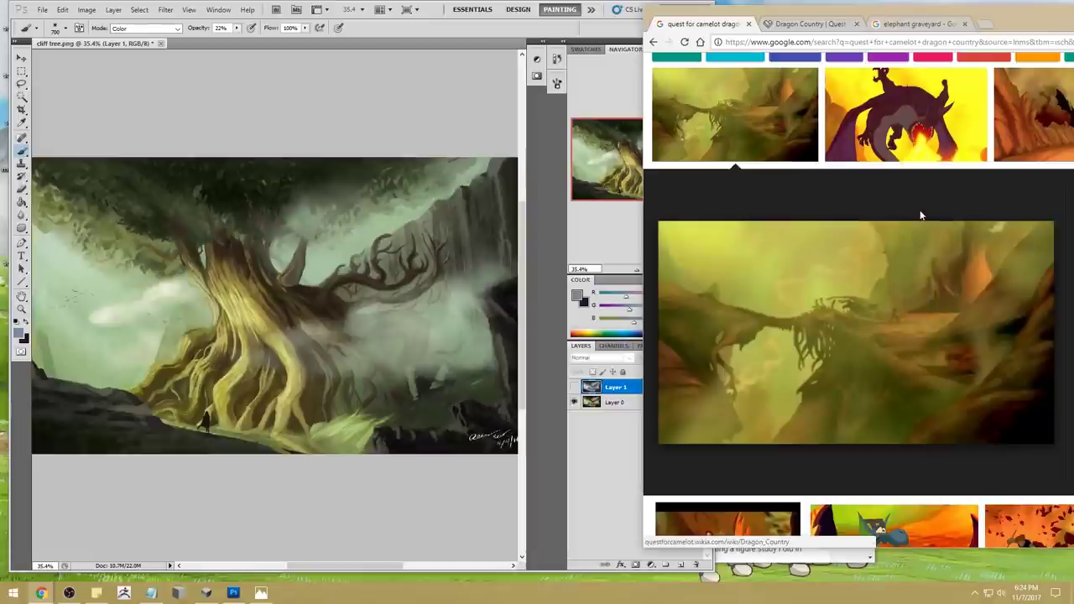
pyautogui.scroll(-4, 925, 209)
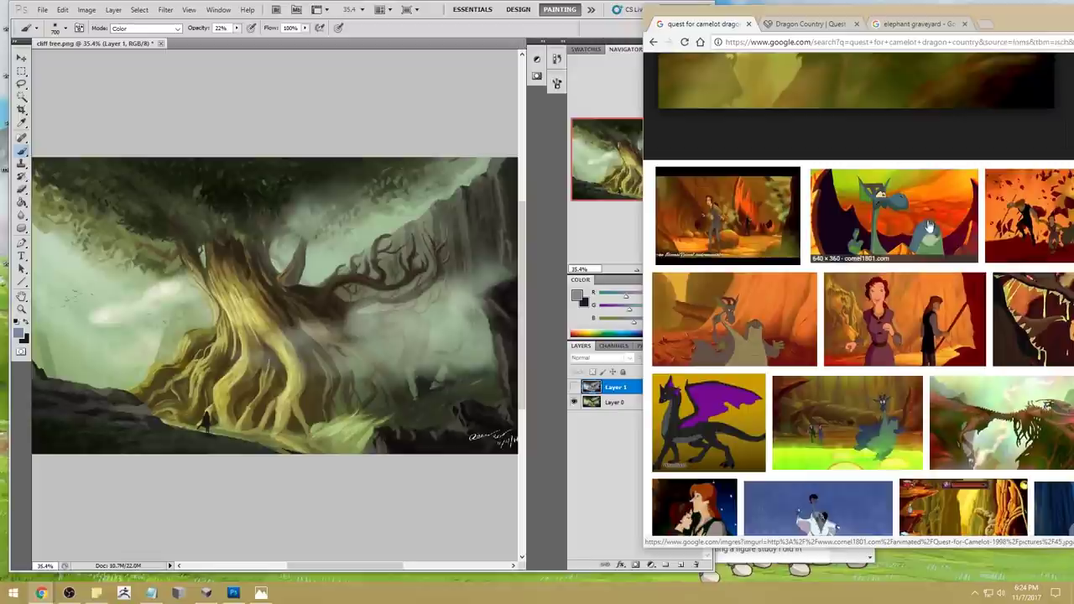
pyautogui.click(1042, 303)
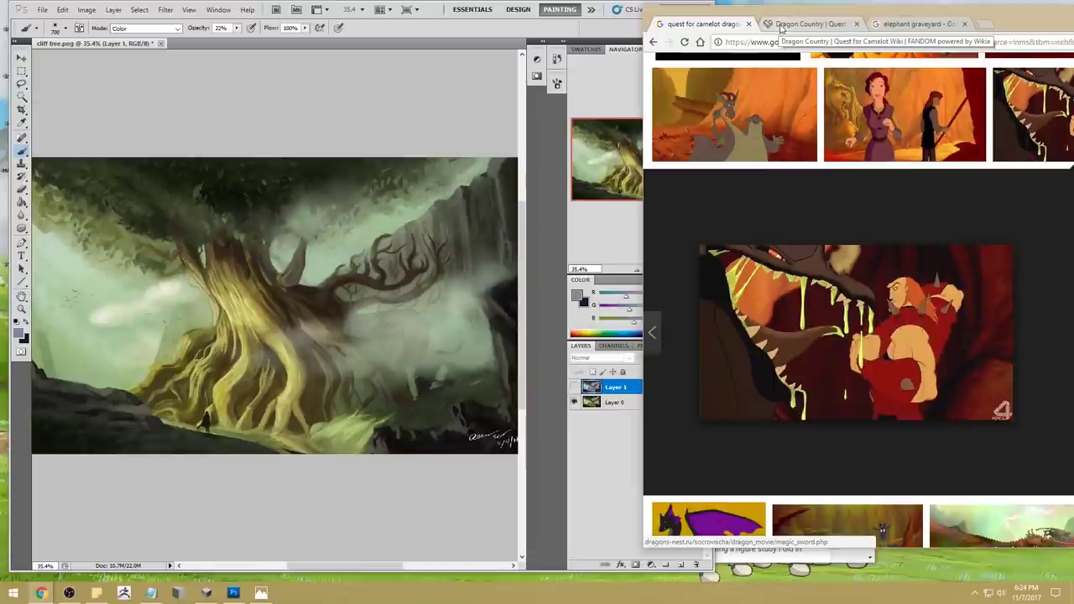
pyautogui.hotkey('alt', 'Tab')
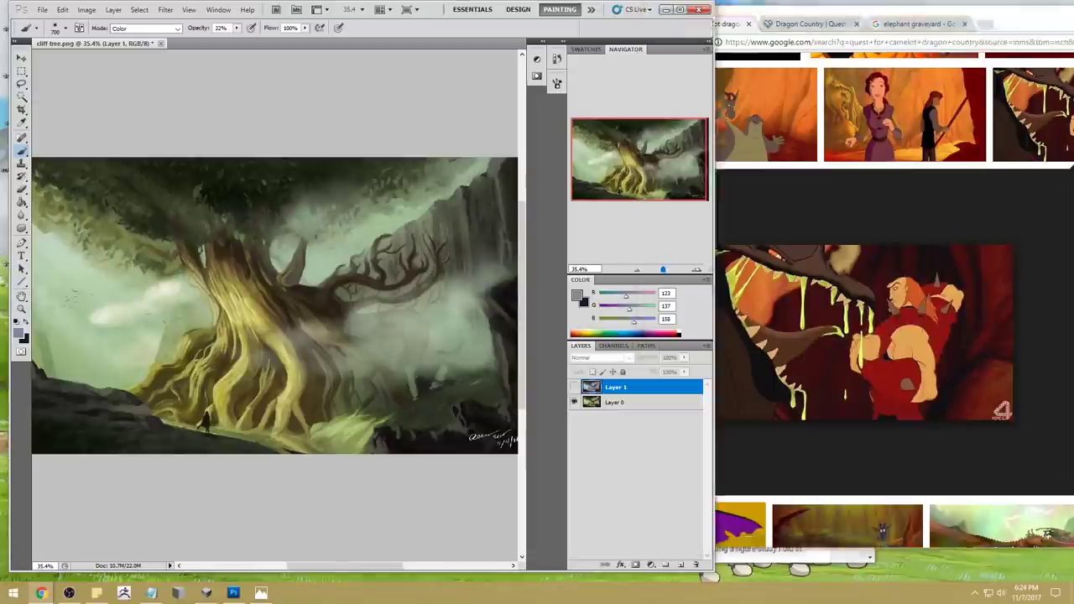
# Widen the Photoshop window and toggle Layer 1's visibility to compare the painting before and after the atmosphere changes
pyautogui.moveTo(714, 211); pyautogui.dragTo(986, 211)
pyautogui.click(847, 387)
pyautogui.click(847, 386)
pyautogui.click(847, 387)
pyautogui.click(847, 387)
pyautogui.click(847, 387)
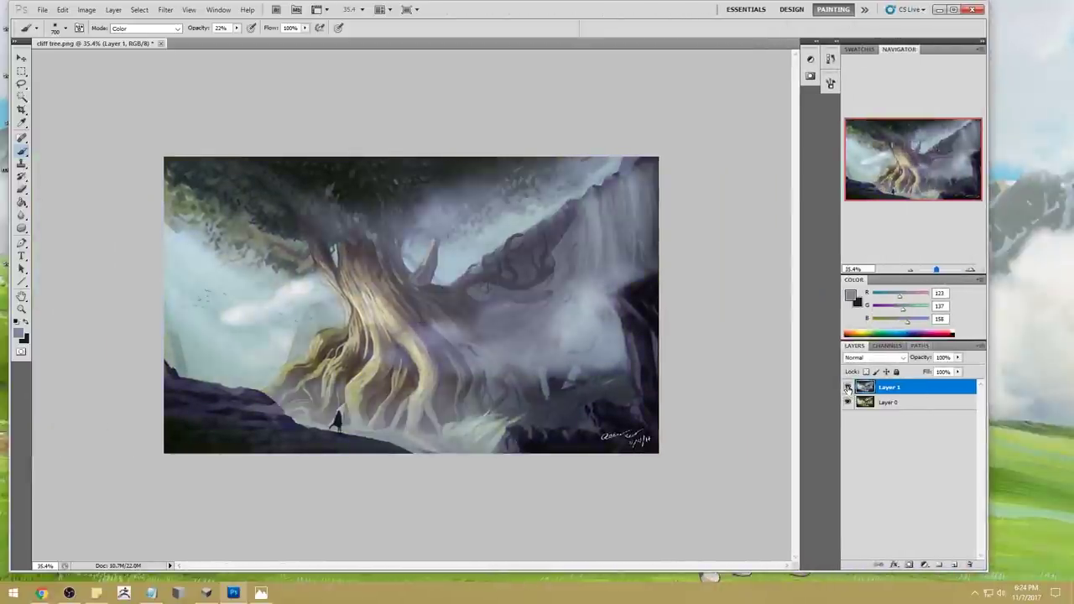
pyautogui.click(160, 44)
pyautogui.click(496, 229)
pyautogui.click(639, 408)
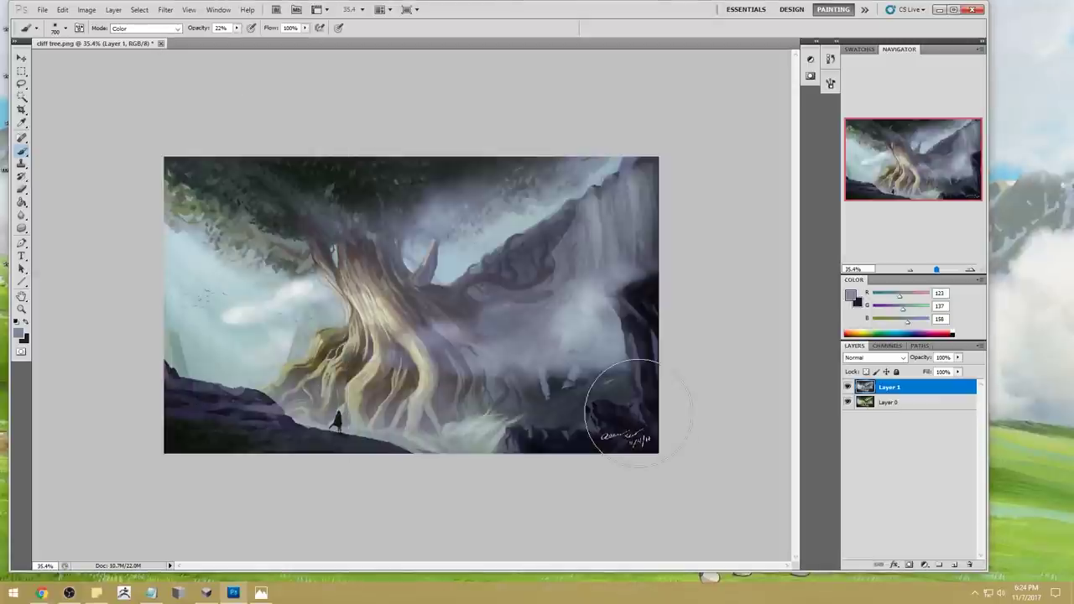
# Merge the edited Layer 1 down into Layer 0 and close the cliff tree document
pyautogui.rightClick(885, 387)
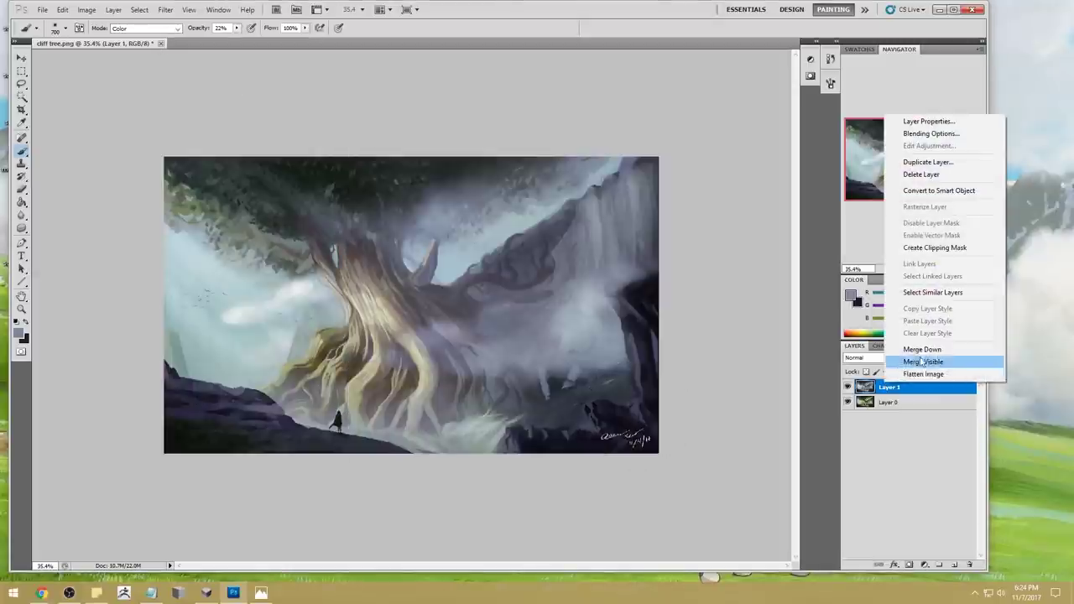
pyautogui.click(160, 43)
pyautogui.click(521, 229)
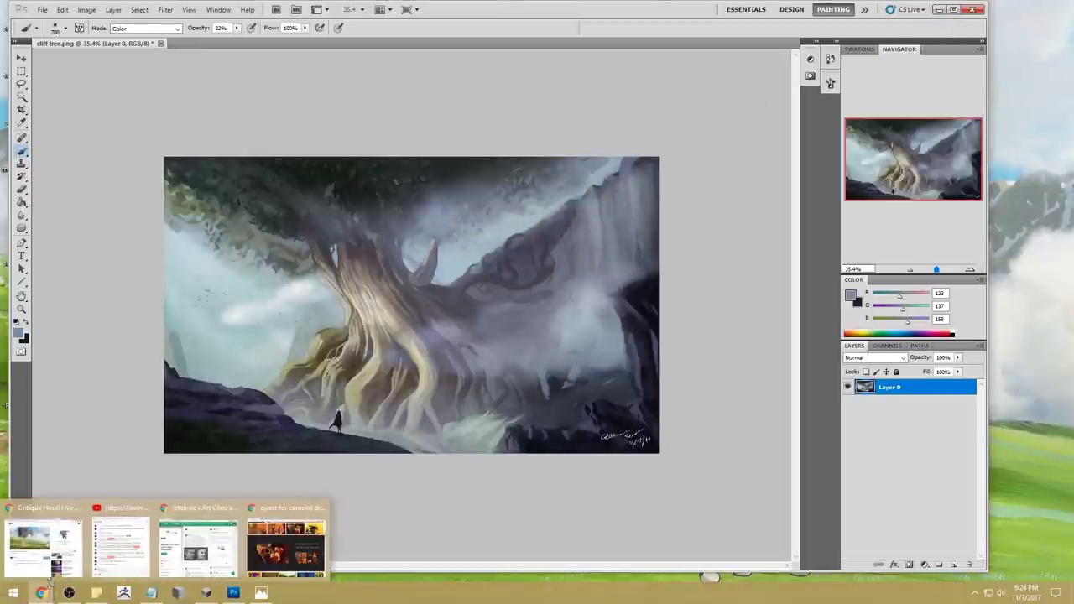
# Switch to the browser, load istebrak.com and open its linked Google+ critique community in a new tab
pyautogui.moveTo(1073, 48); pyautogui.dragTo(297, 20)
pyautogui.click(333, 36)
pyautogui.write('iste')
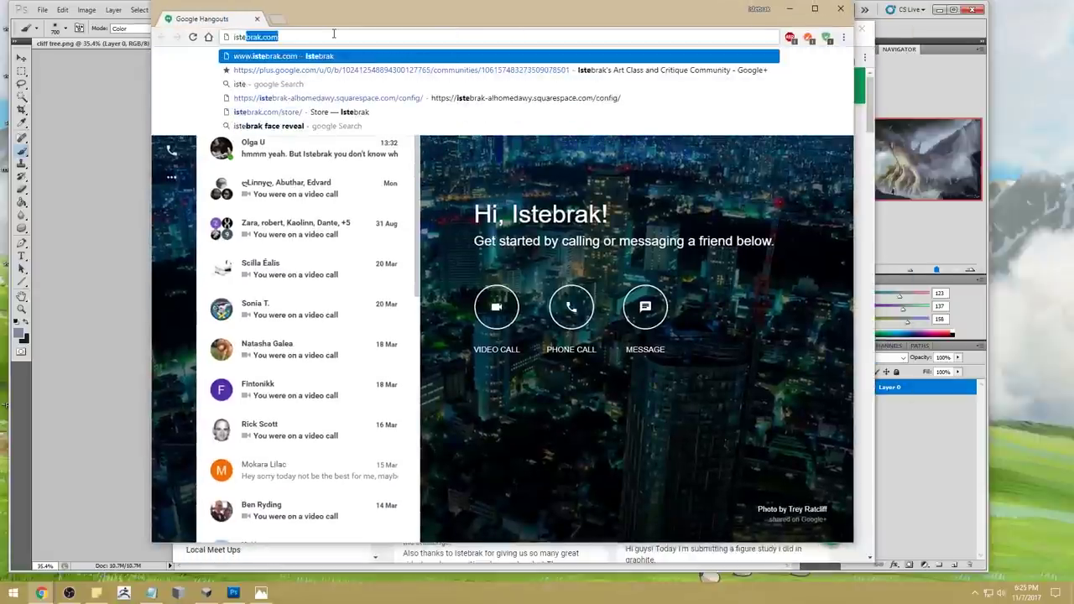
pyautogui.press('Return')
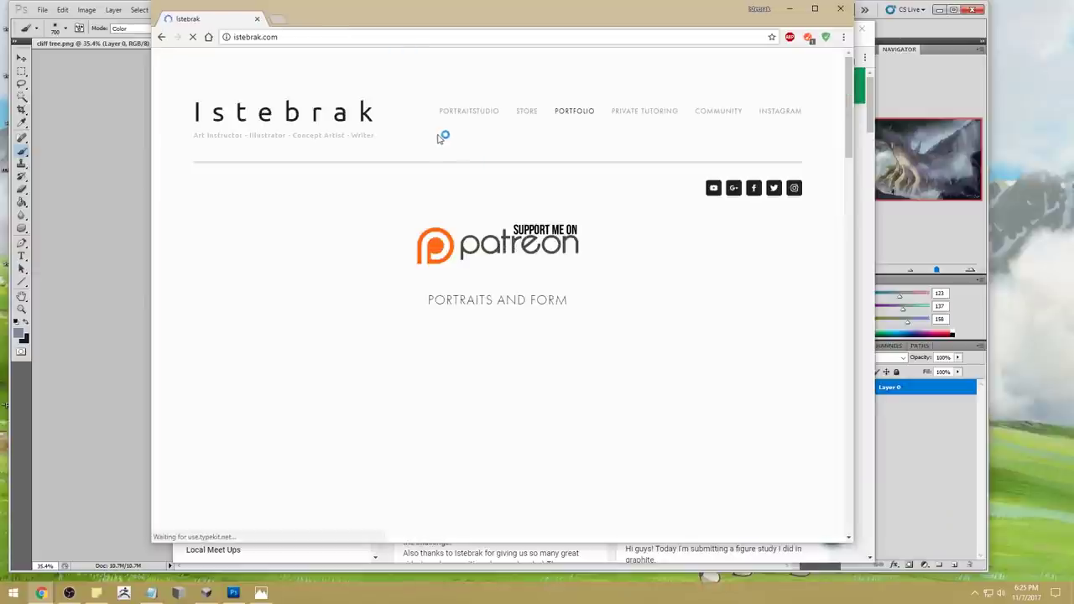
pyautogui.rightClick(731, 191)
pyautogui.click(760, 196)
pyautogui.click(312, 19)
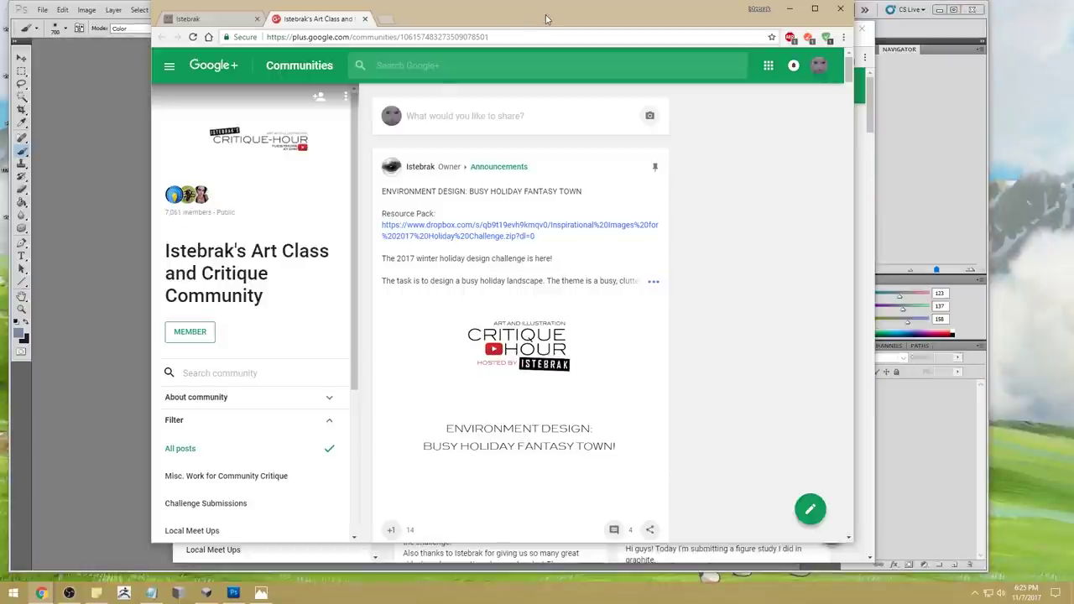
pyautogui.moveTo(551, 18)
pyautogui.mouseDown()
pyautogui.moveTo(553, 57)
pyautogui.moveTo(543, 11)
pyautogui.mouseUp()
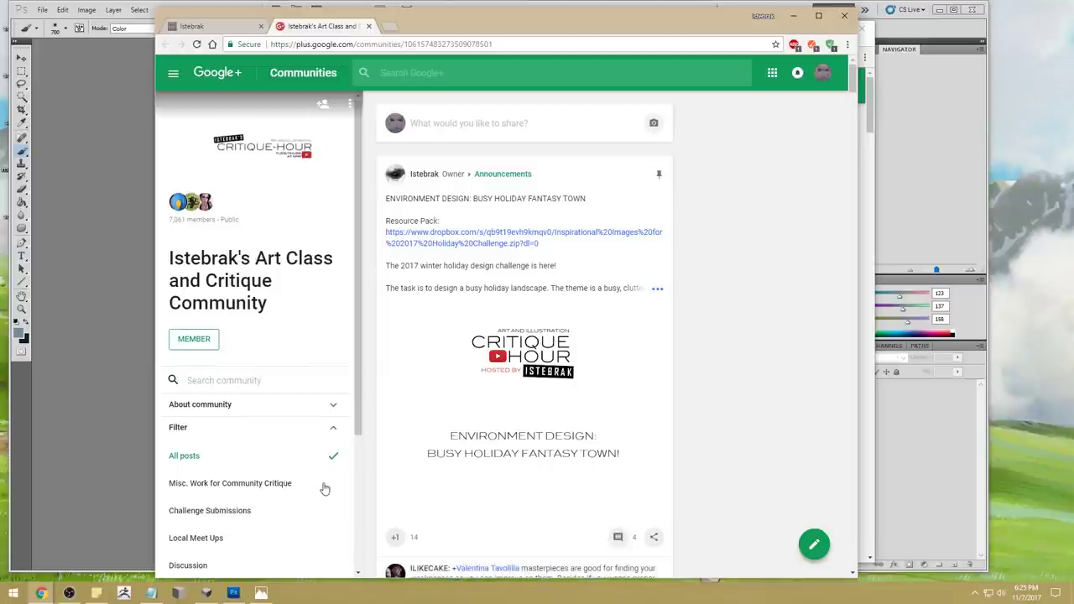
# Filter the community by Announcements and expand the full text of the "Environment Design: Busy Holiday Fantasy Town" post
pyautogui.scroll(-2, 323, 488)
pyautogui.click(220, 429)
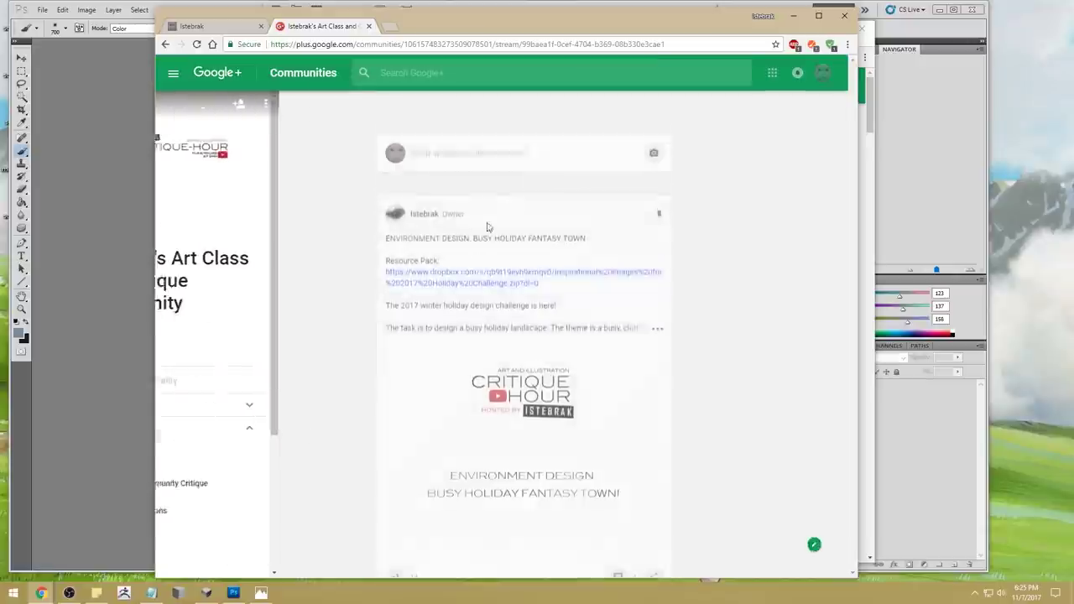
pyautogui.moveTo(472, 198); pyautogui.dragTo(587, 202)
pyautogui.click(657, 288)
# Read through the holiday challenge post, checking its theme, resource pack link, submission size, symbol restrictions, due date and thumbnail requirements
pyautogui.scroll(-2, 657, 311)
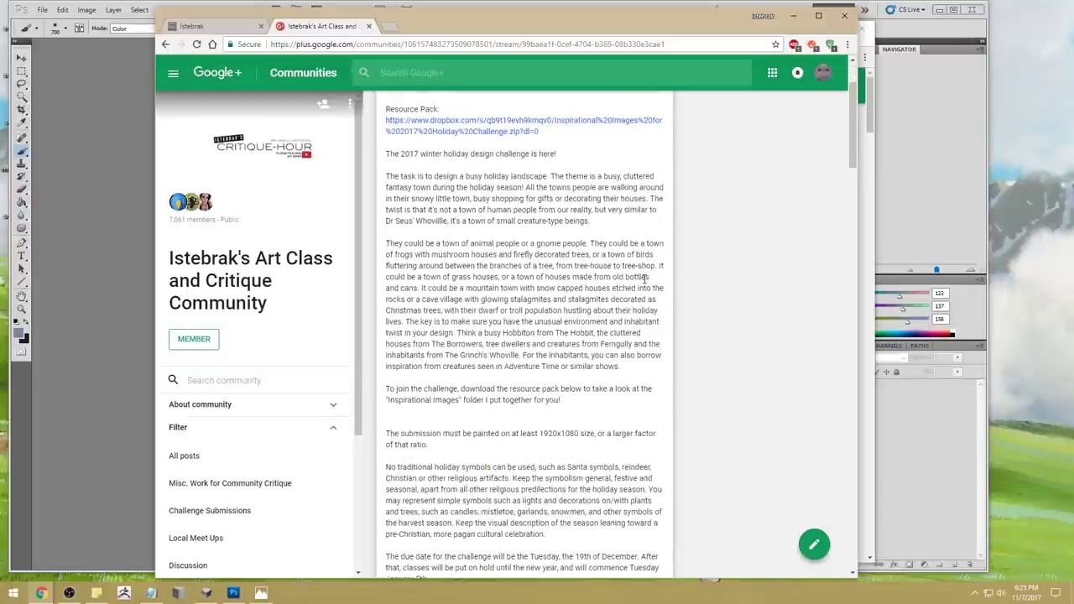
pyautogui.scroll(-1, 658, 317)
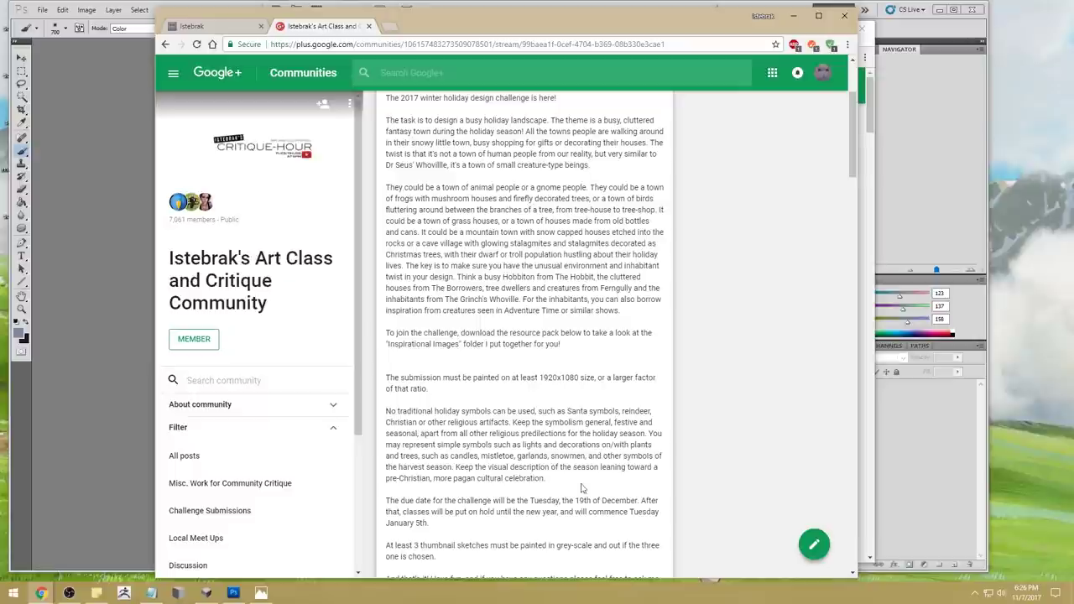
pyautogui.scroll(-2, 512, 335)
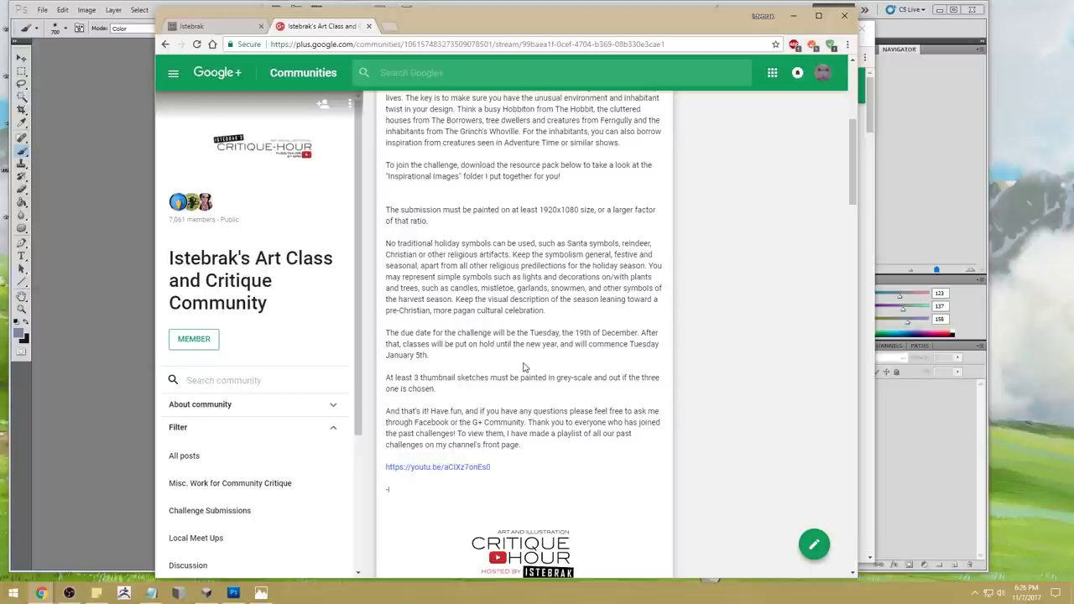
pyautogui.scroll(3, 522, 366)
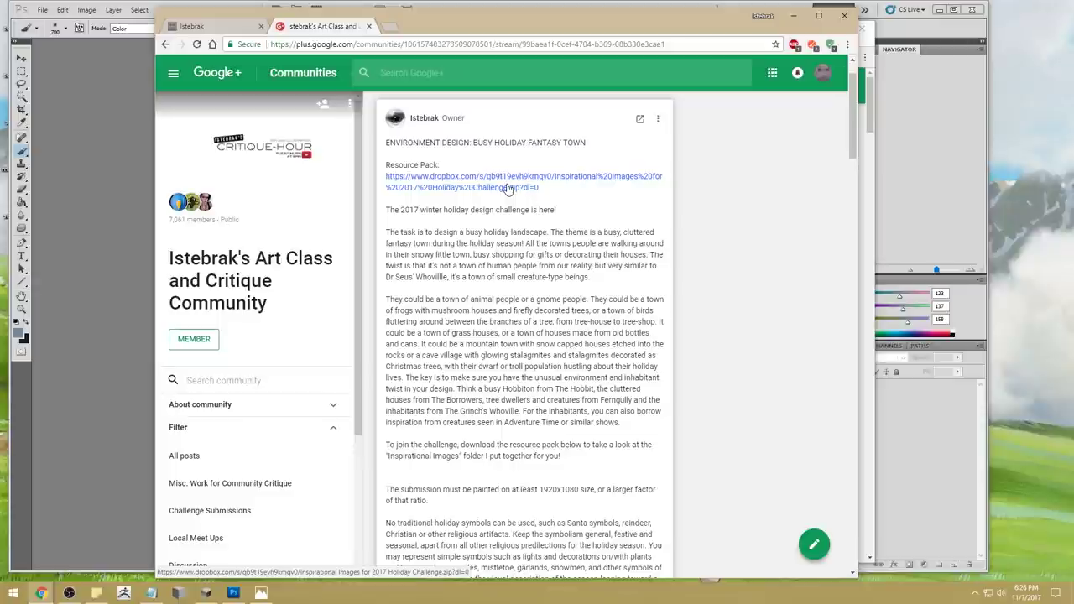
pyautogui.scroll(-2, 277, 507)
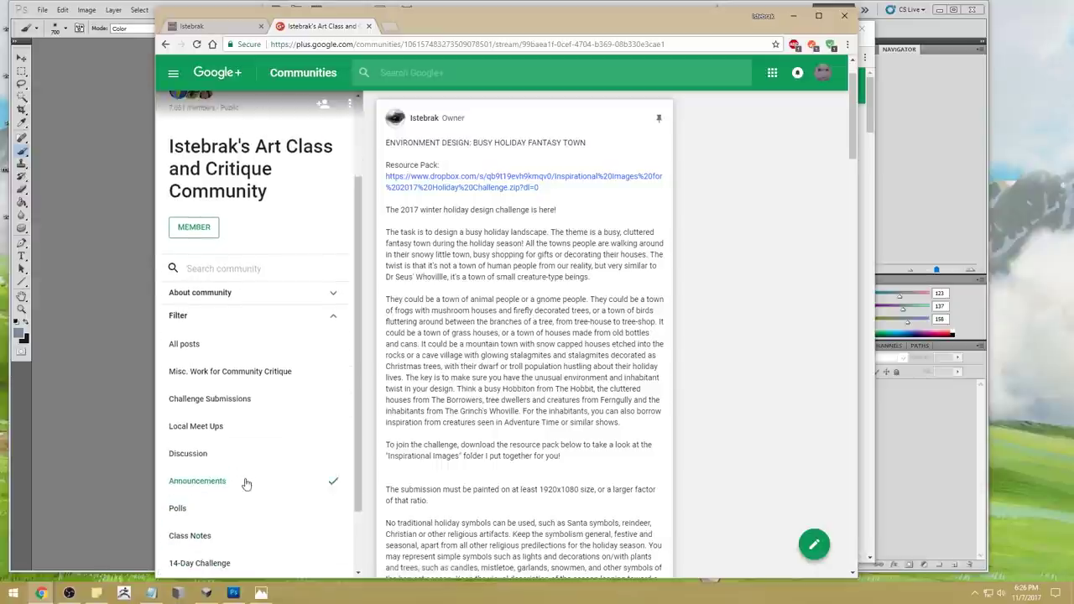
pyautogui.scroll(-2, 531, 206)
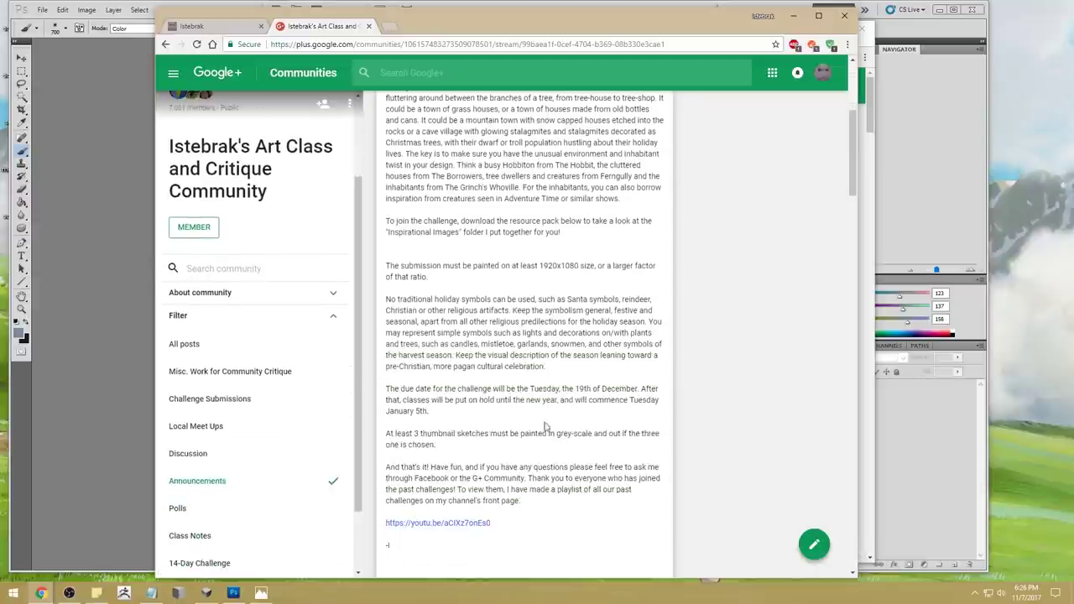
pyautogui.scroll(3, 548, 430)
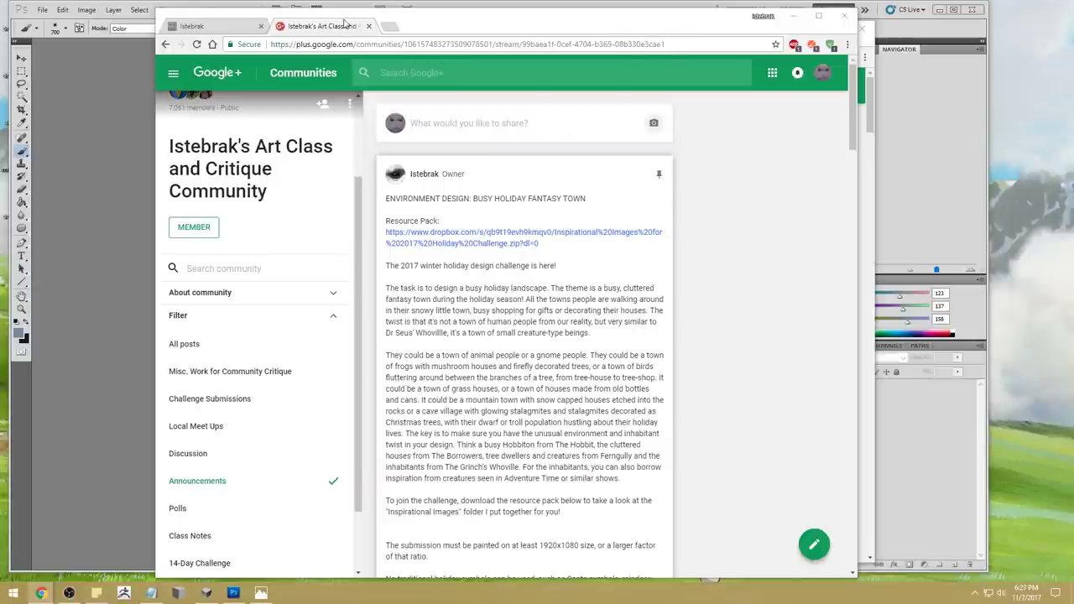
# View the Patreon link on the istebrak.com homepage, and return to the community's holiday challenge post
pyautogui.click(252, 26)
pyautogui.rightClick(500, 251)
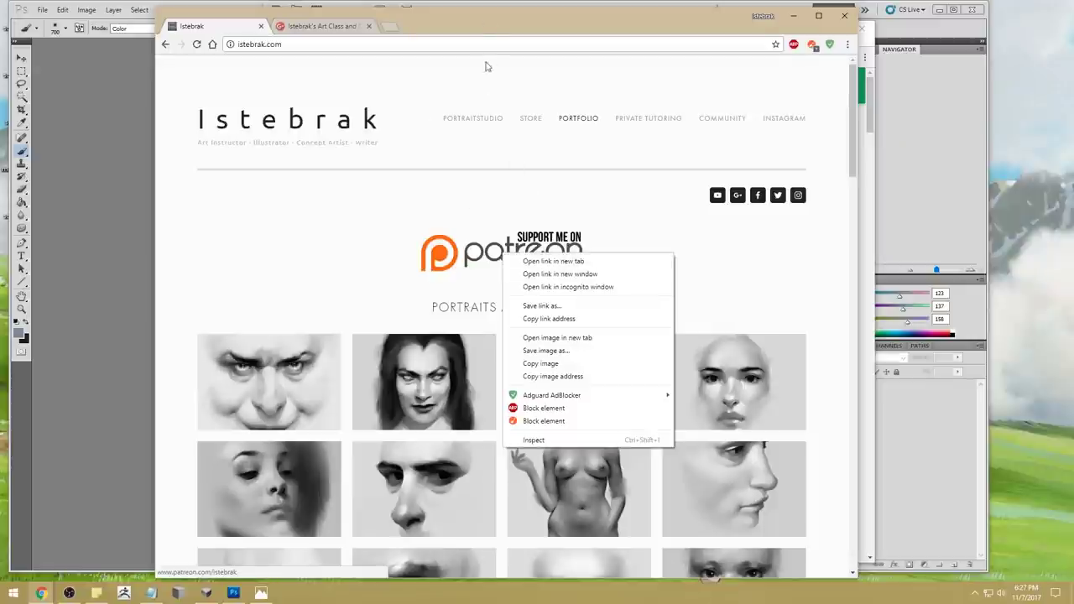
pyautogui.click(475, 14)
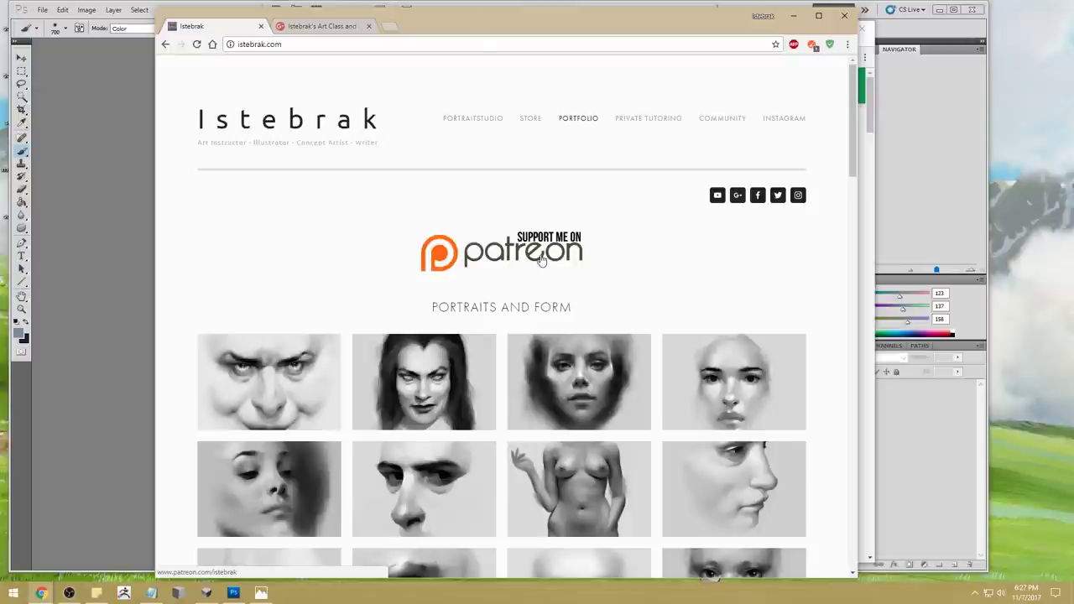
pyautogui.click(342, 26)
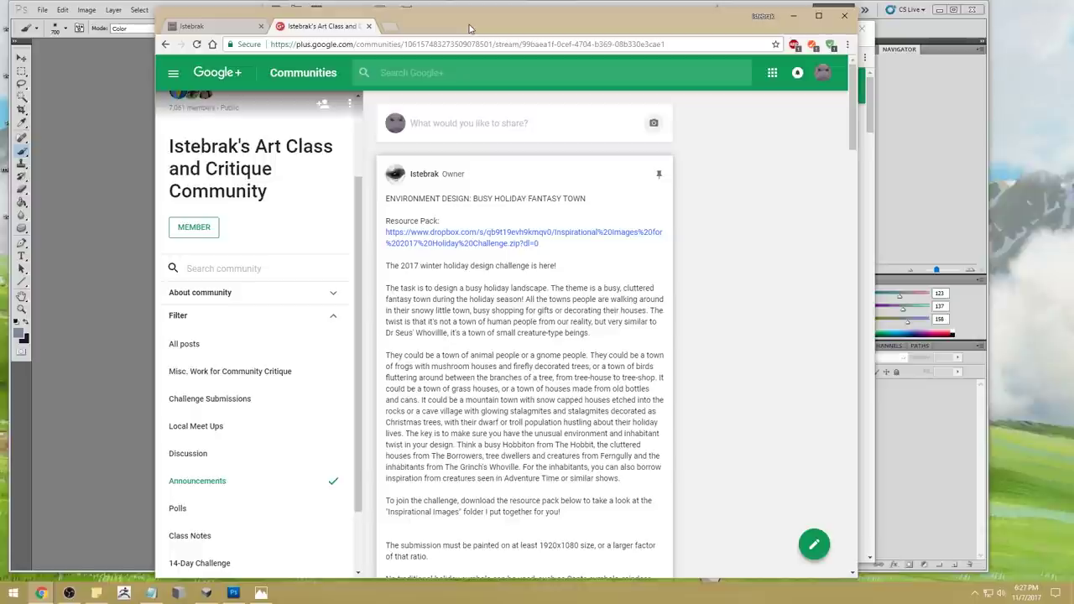
# Return to the istebrak.com site and look through its Community page down to the FAQ
pyautogui.click(235, 28)
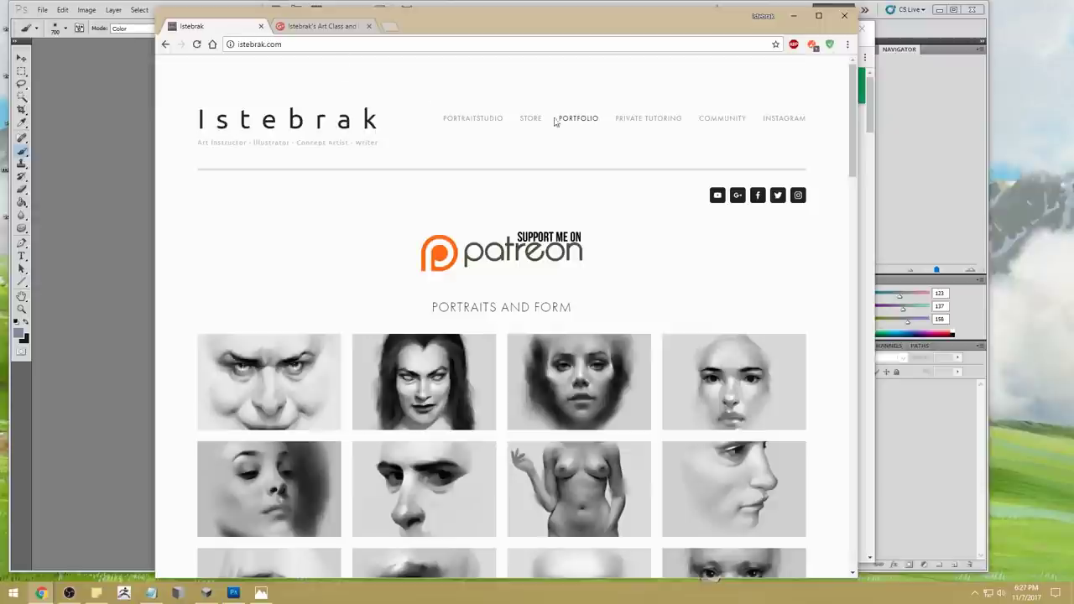
pyautogui.click(720, 119)
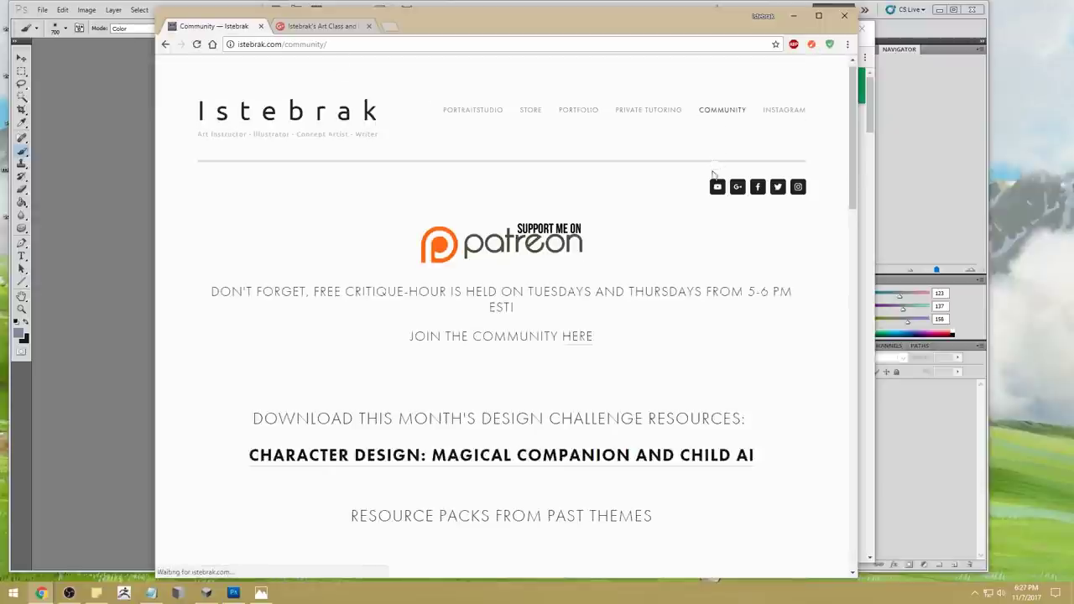
pyautogui.scroll(-10, 713, 175)
pyautogui.scroll(-10, 713, 176)
pyautogui.scroll(12, 712, 177)
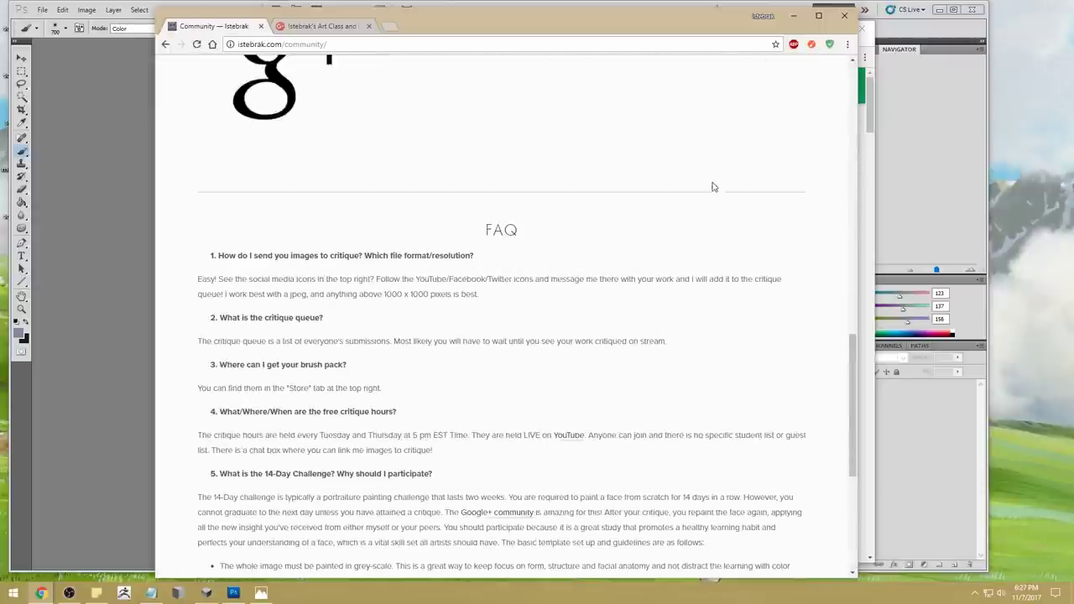
pyautogui.scroll(10, 789, 415)
# Open the PortraitStudio page of the site and skim through its manual
pyautogui.click(471, 125)
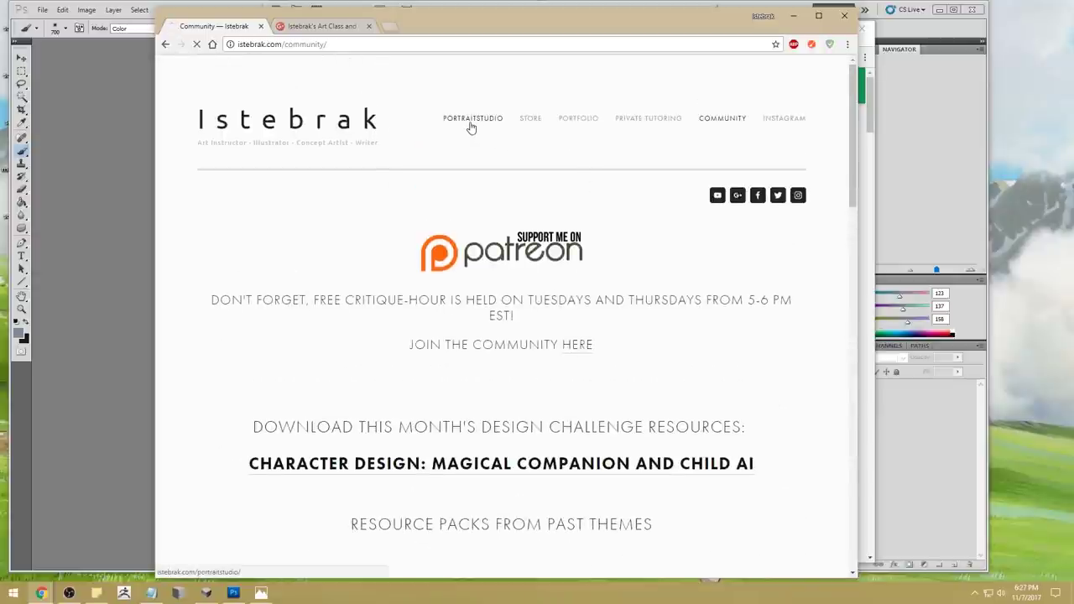
pyautogui.scroll(-10, 635, 274)
pyautogui.scroll(2, 633, 274)
pyautogui.scroll(8, 633, 275)
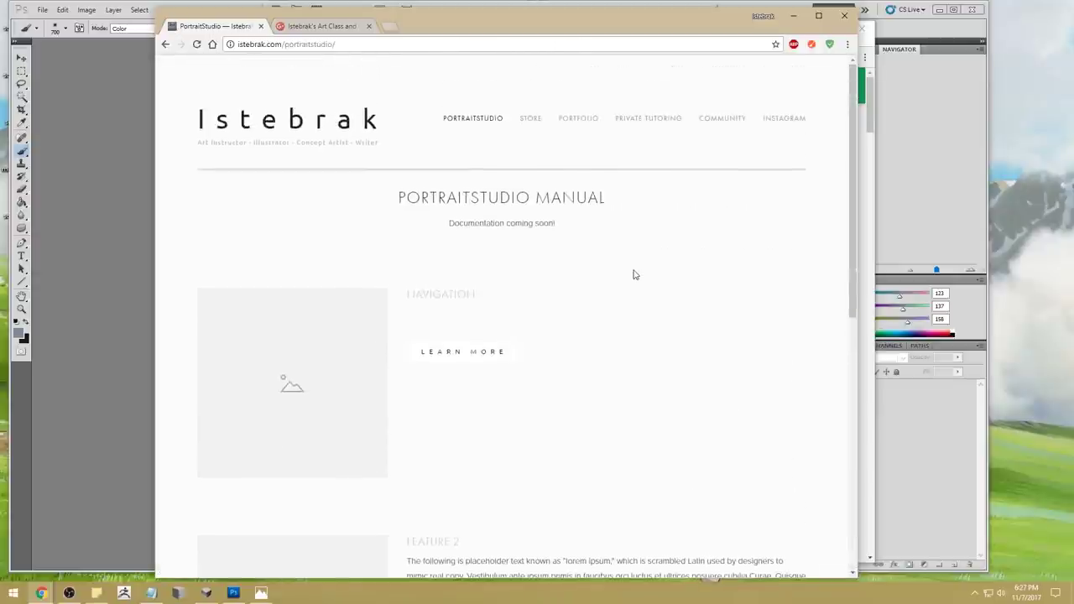
# Open the site's Store page and highlight the "Having trouble getting everything setup?" heading above the support form
pyautogui.click(529, 119)
pyautogui.scroll(-15, 660, 387)
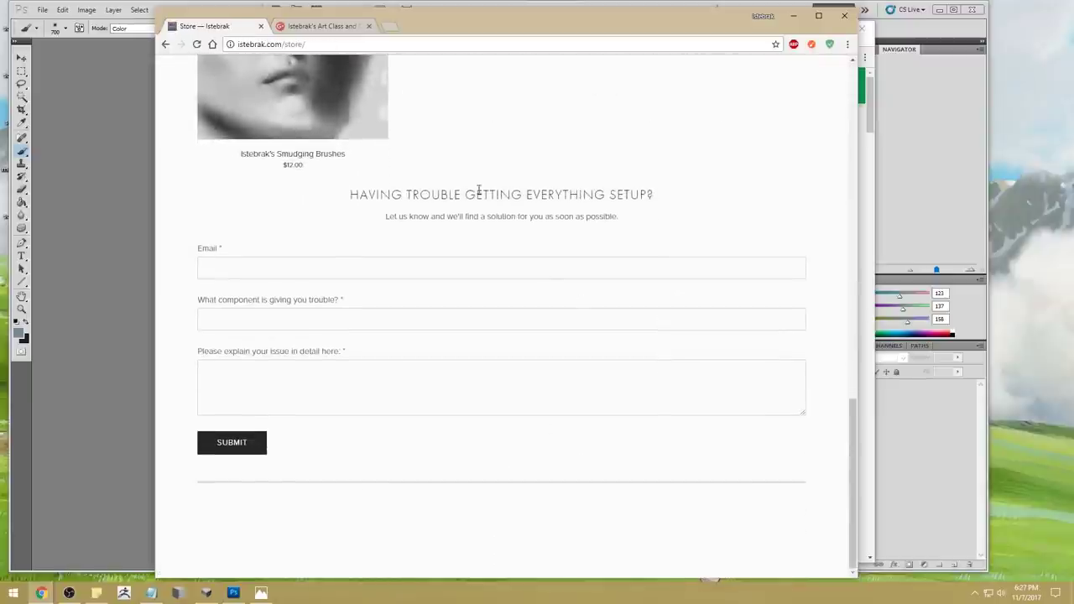
pyautogui.moveTo(346, 195); pyautogui.dragTo(658, 193)
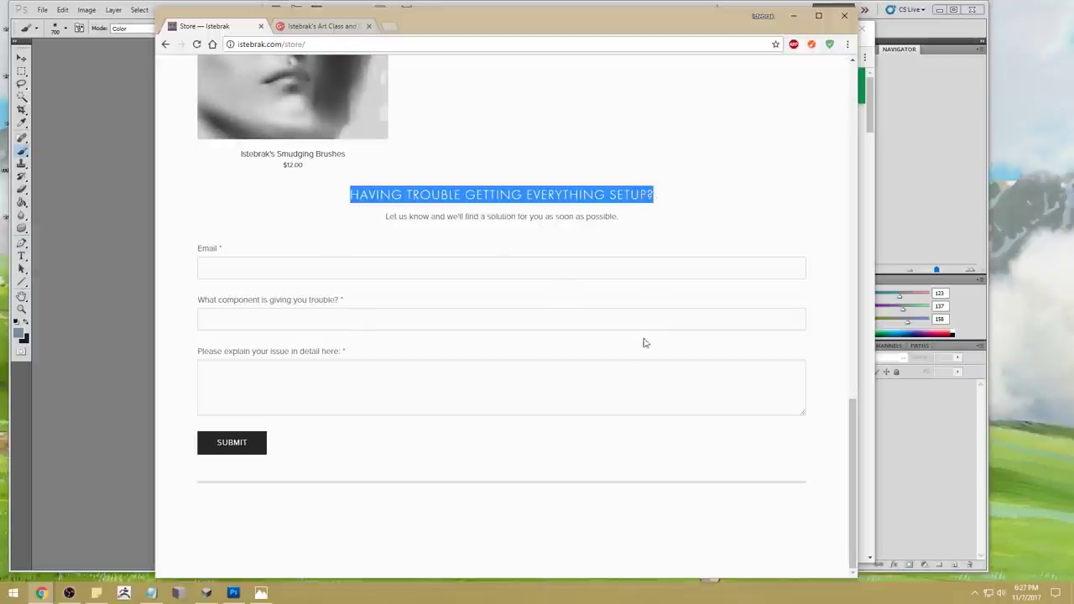